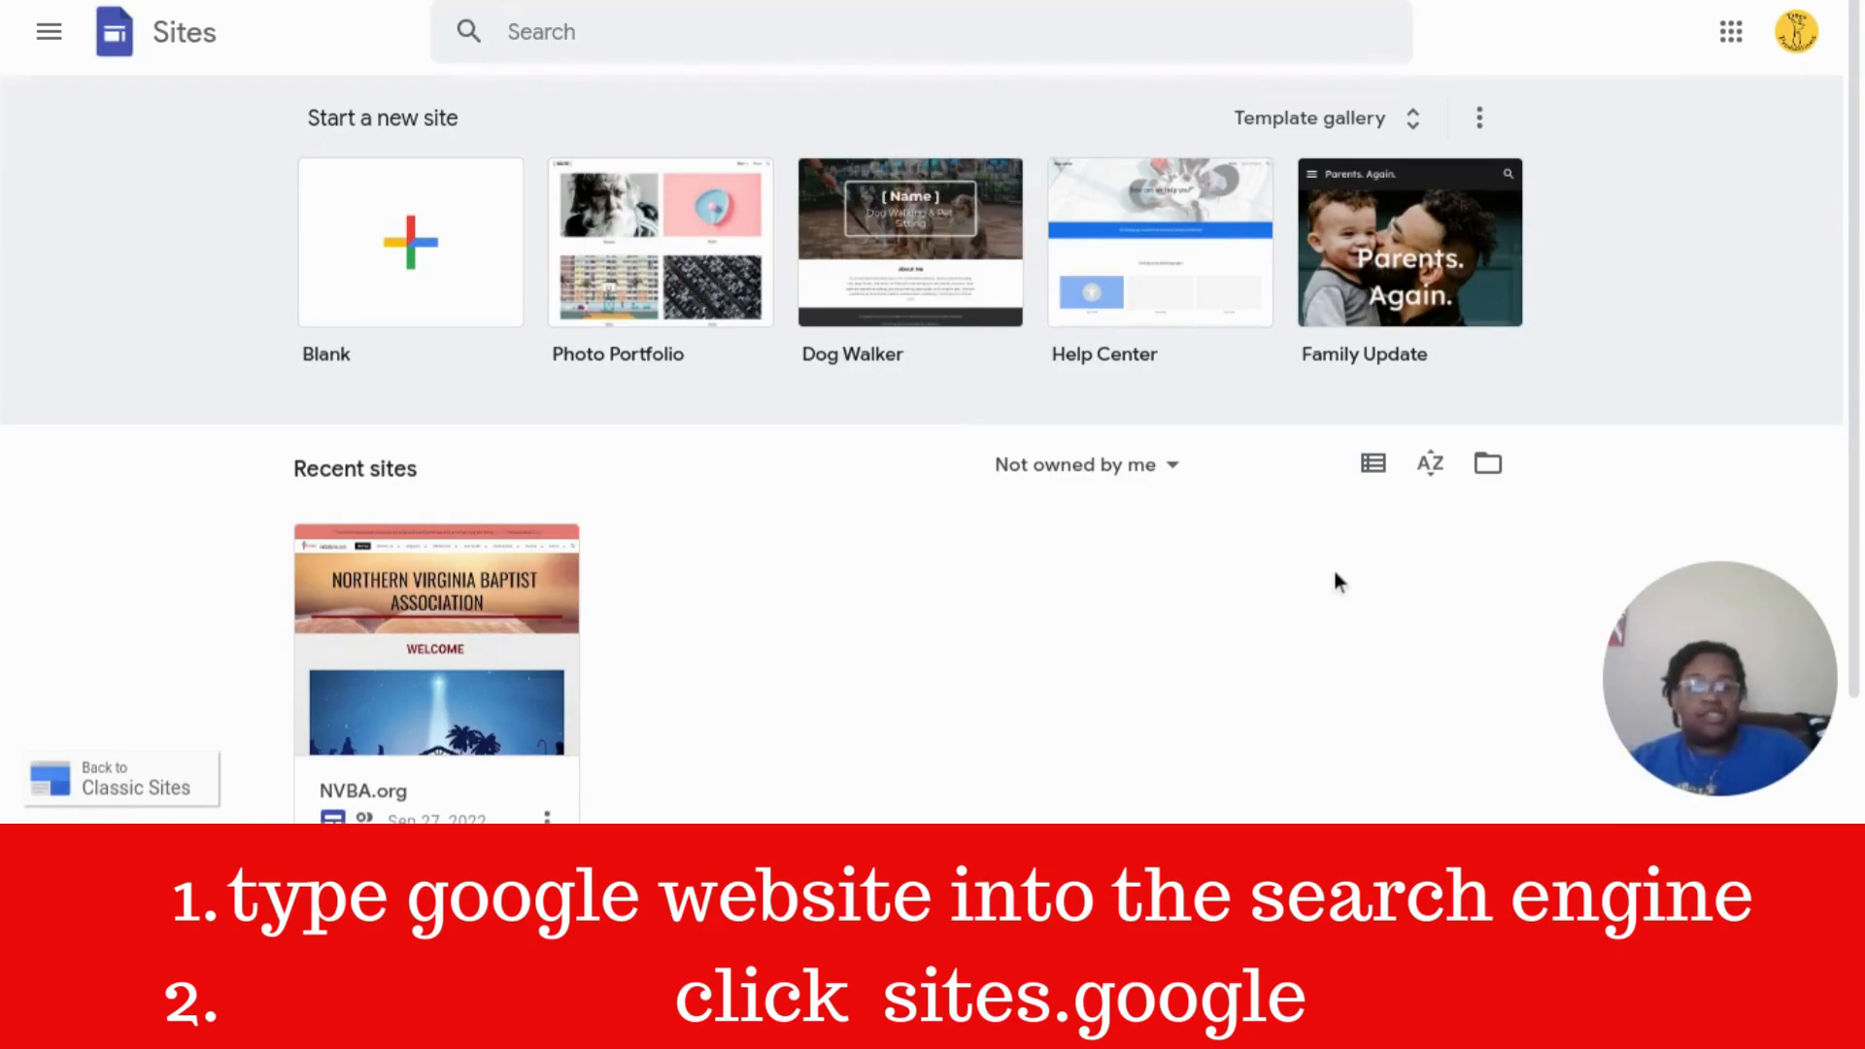
- Create a new site from the Photo Portfolio template in the Small business section of the Template gallery
left_click(1409, 127)
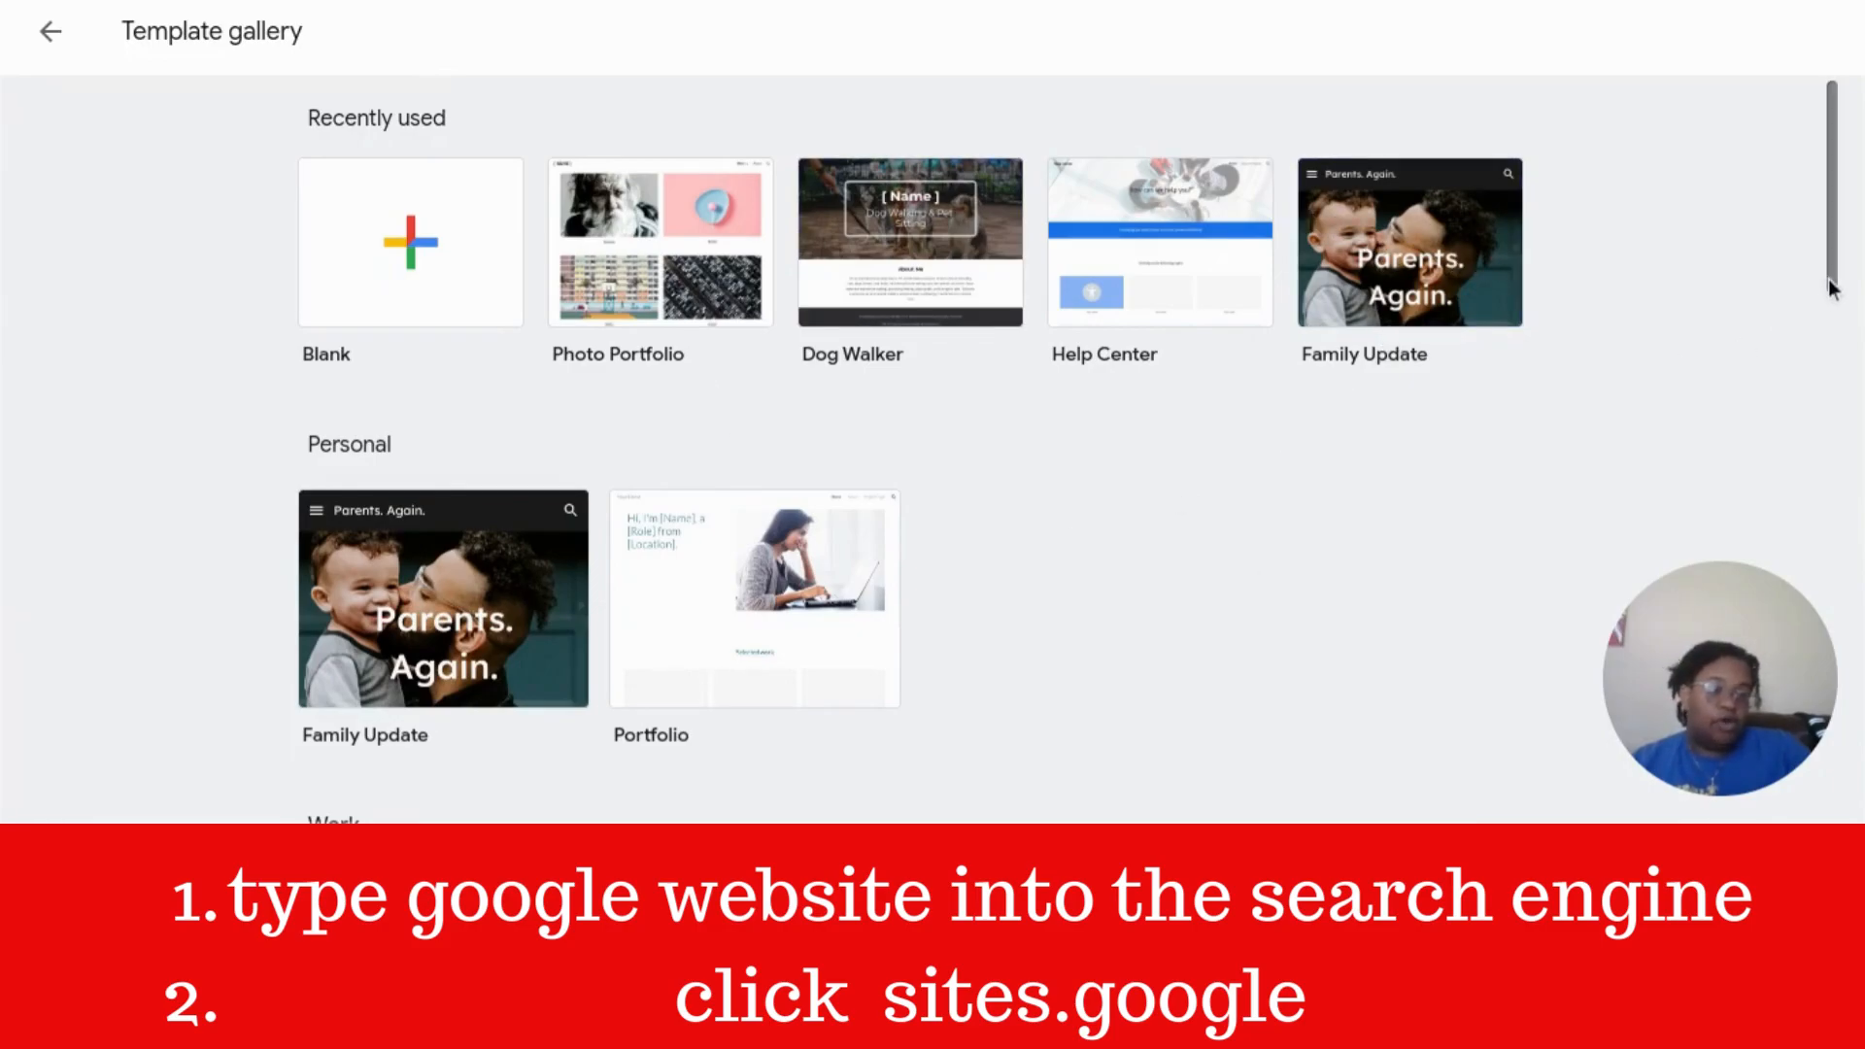
left_click_drag(1828, 282, 1787, 575)
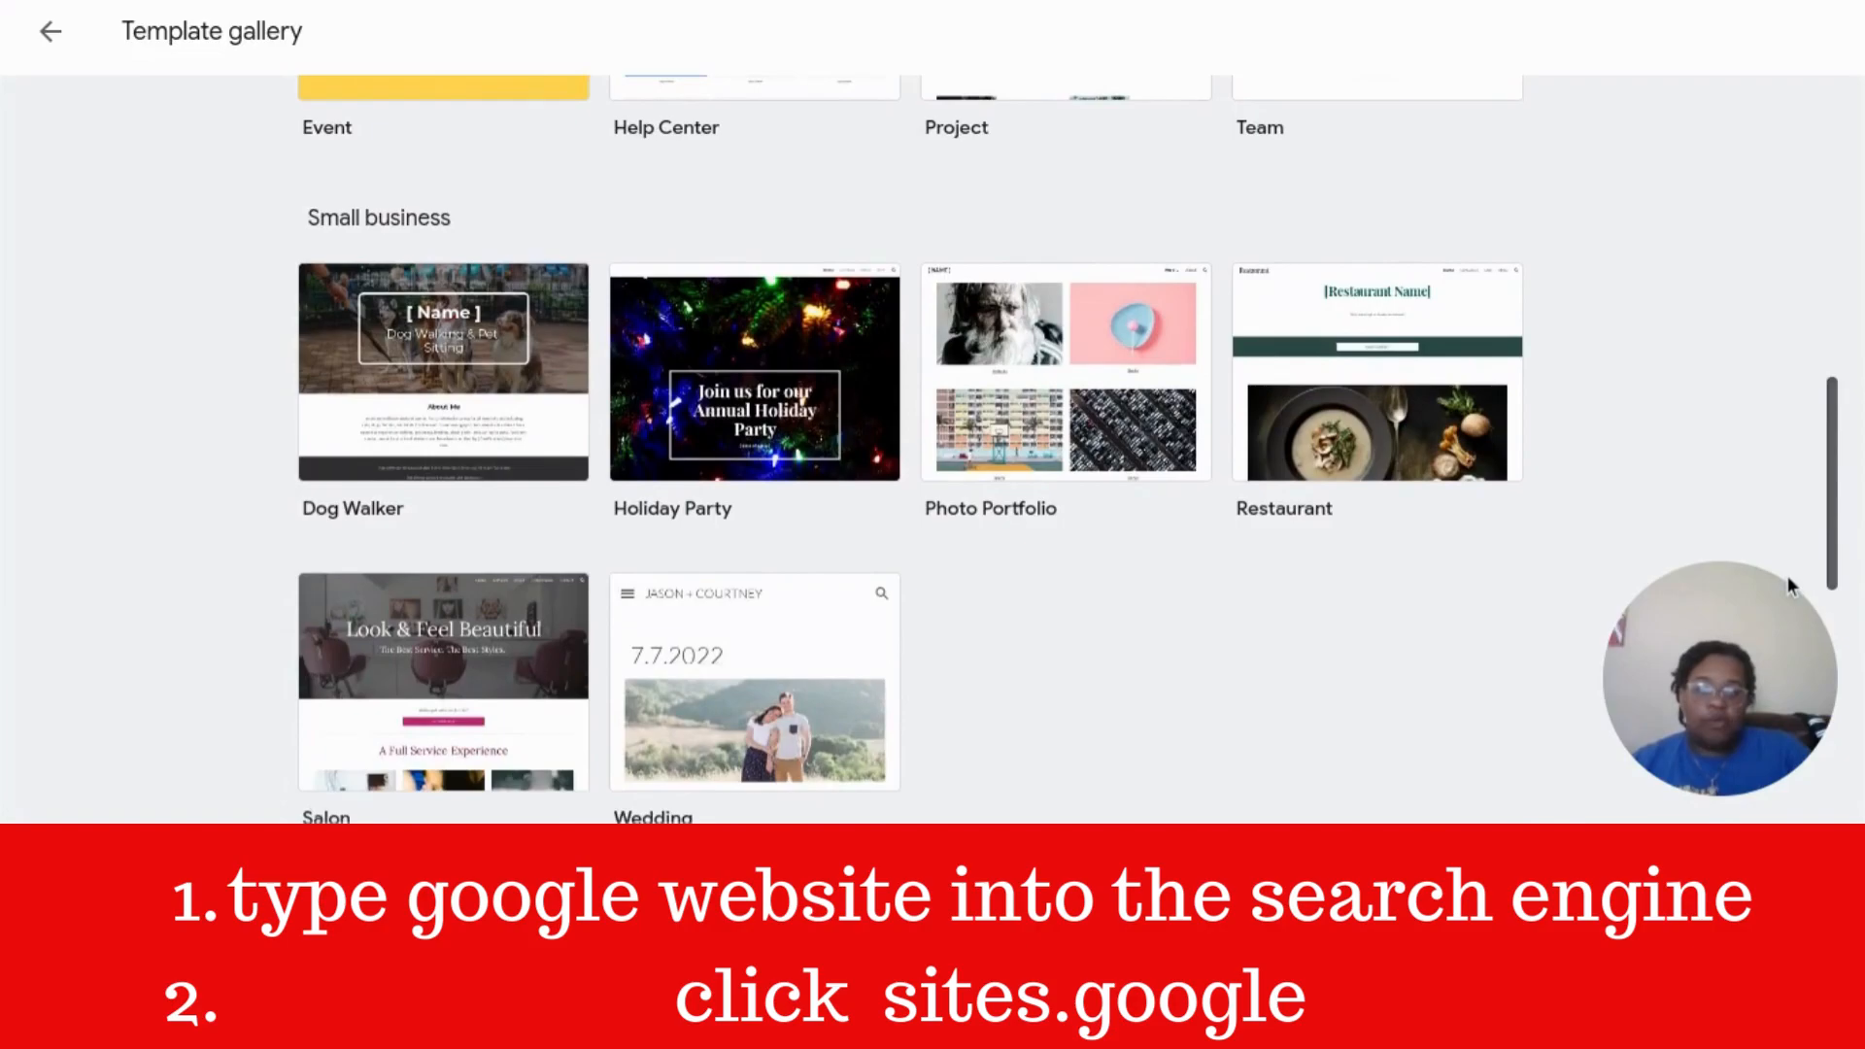
left_click(989, 432)
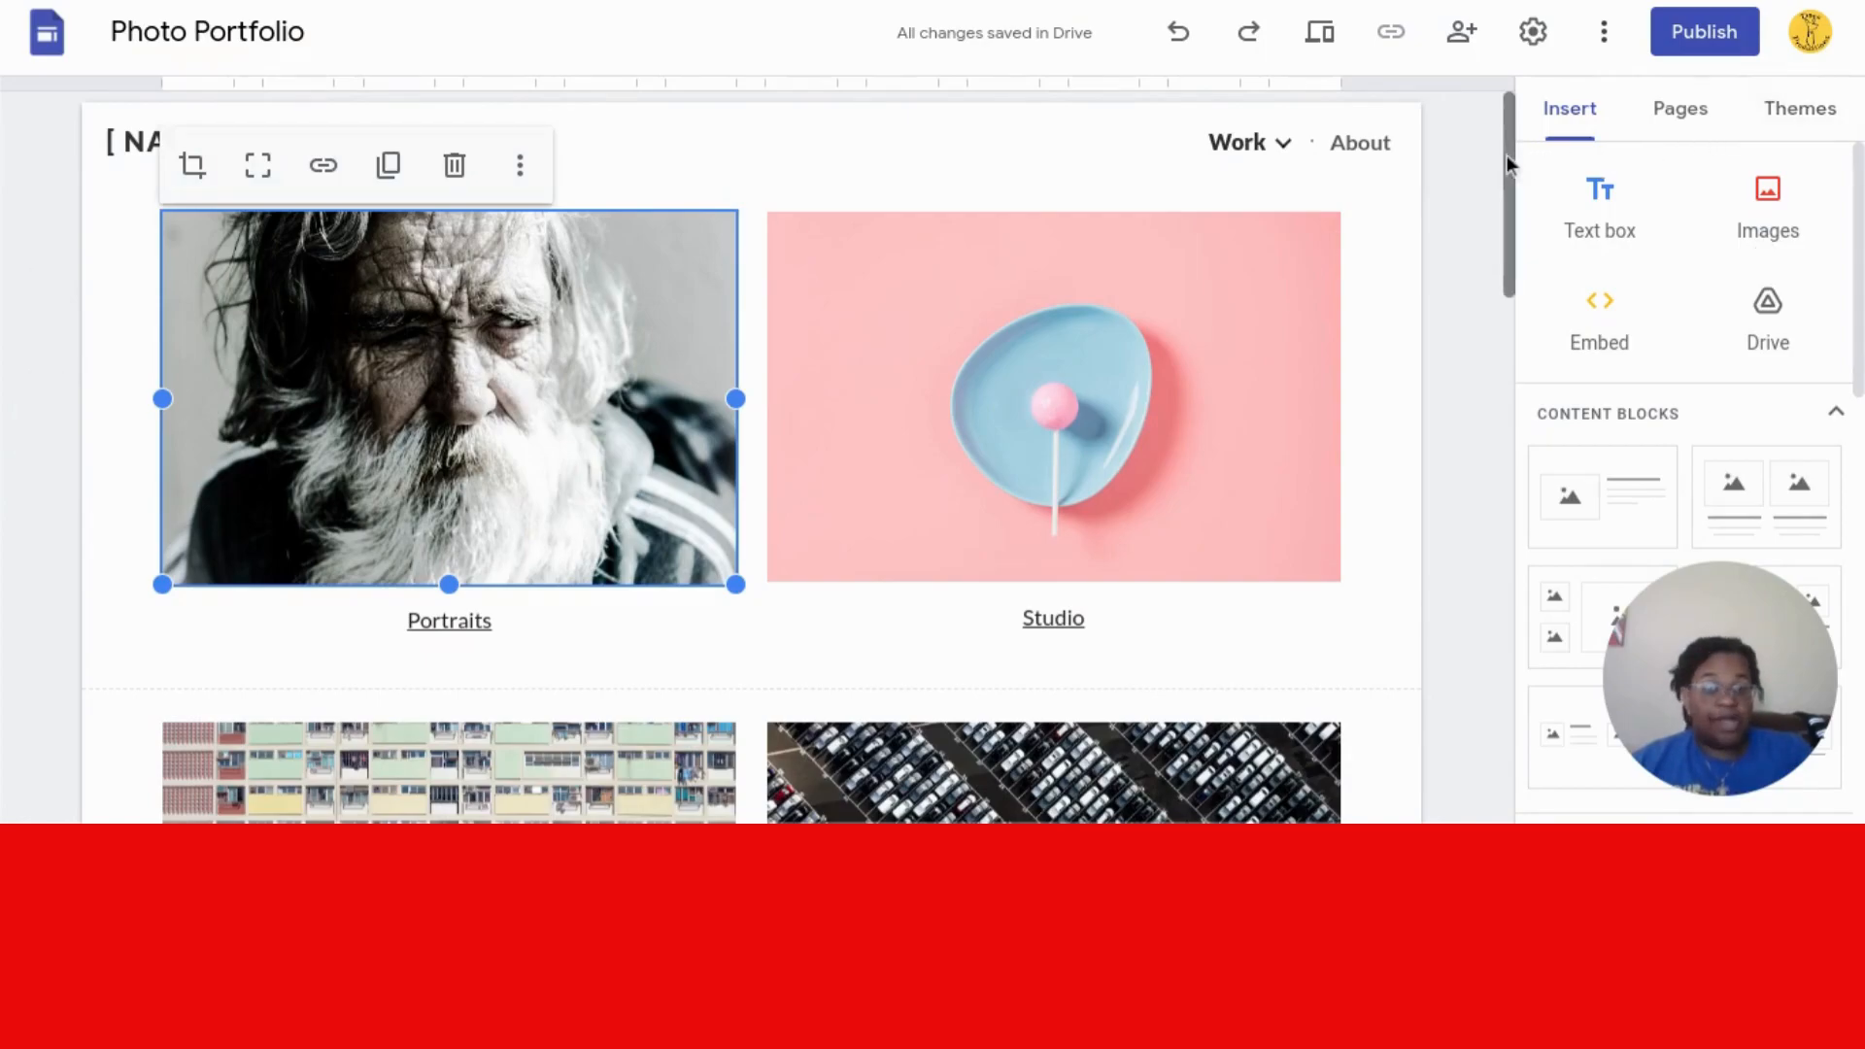
- Rename the site's file title from Photo Portfolio to Bugs Bunny
double_click(193, 32)
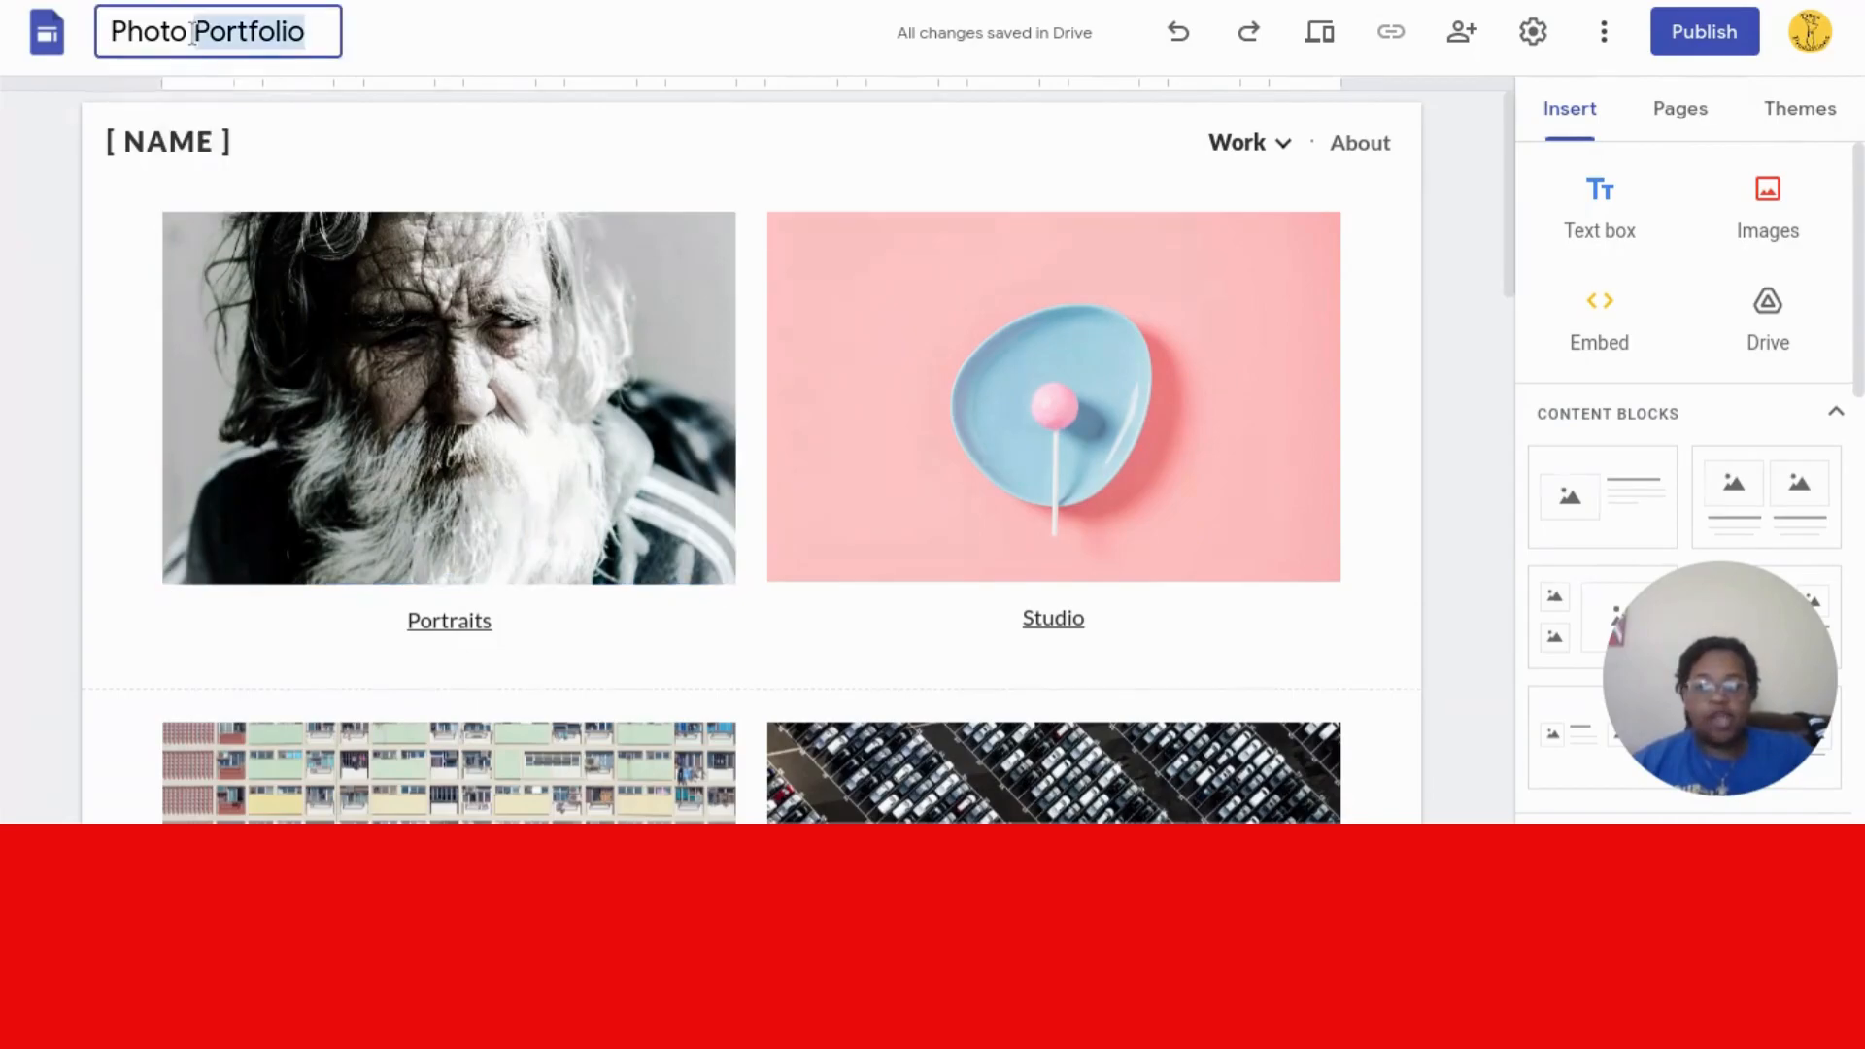
key("ctrl+a")
key("BackSpace")
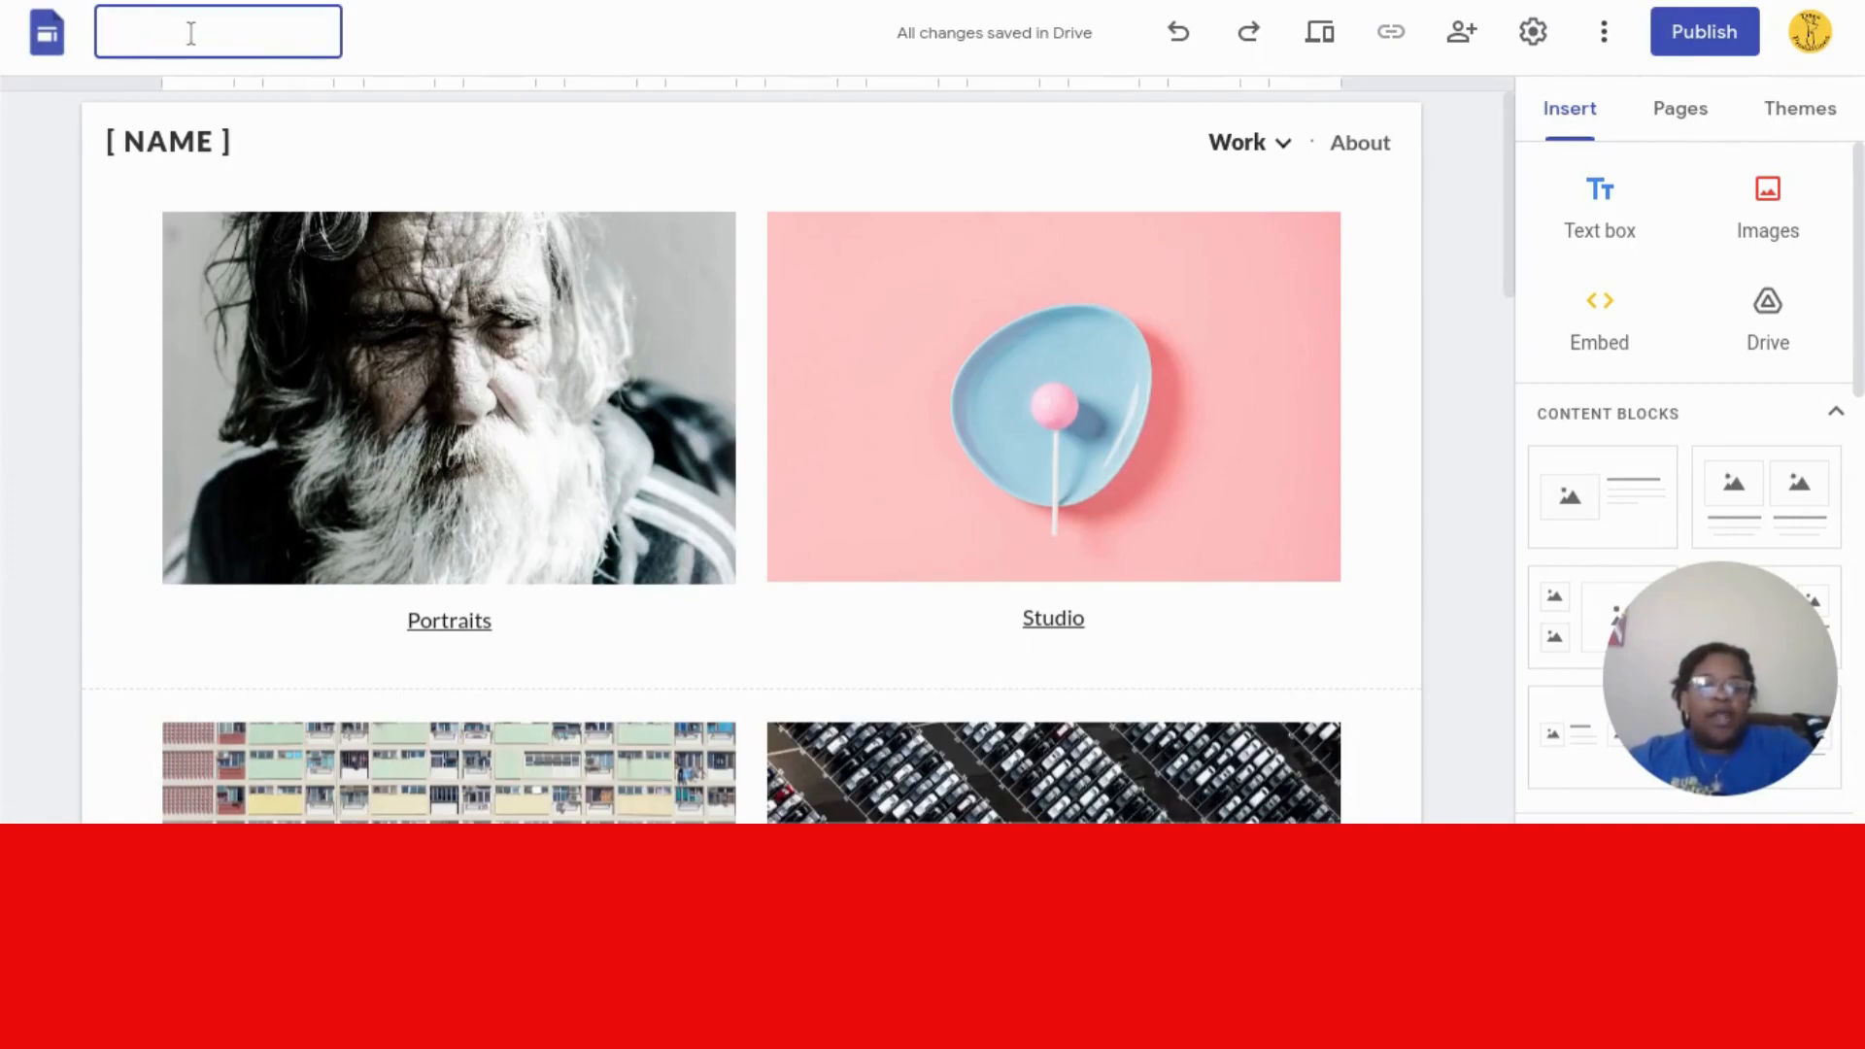
type("B")
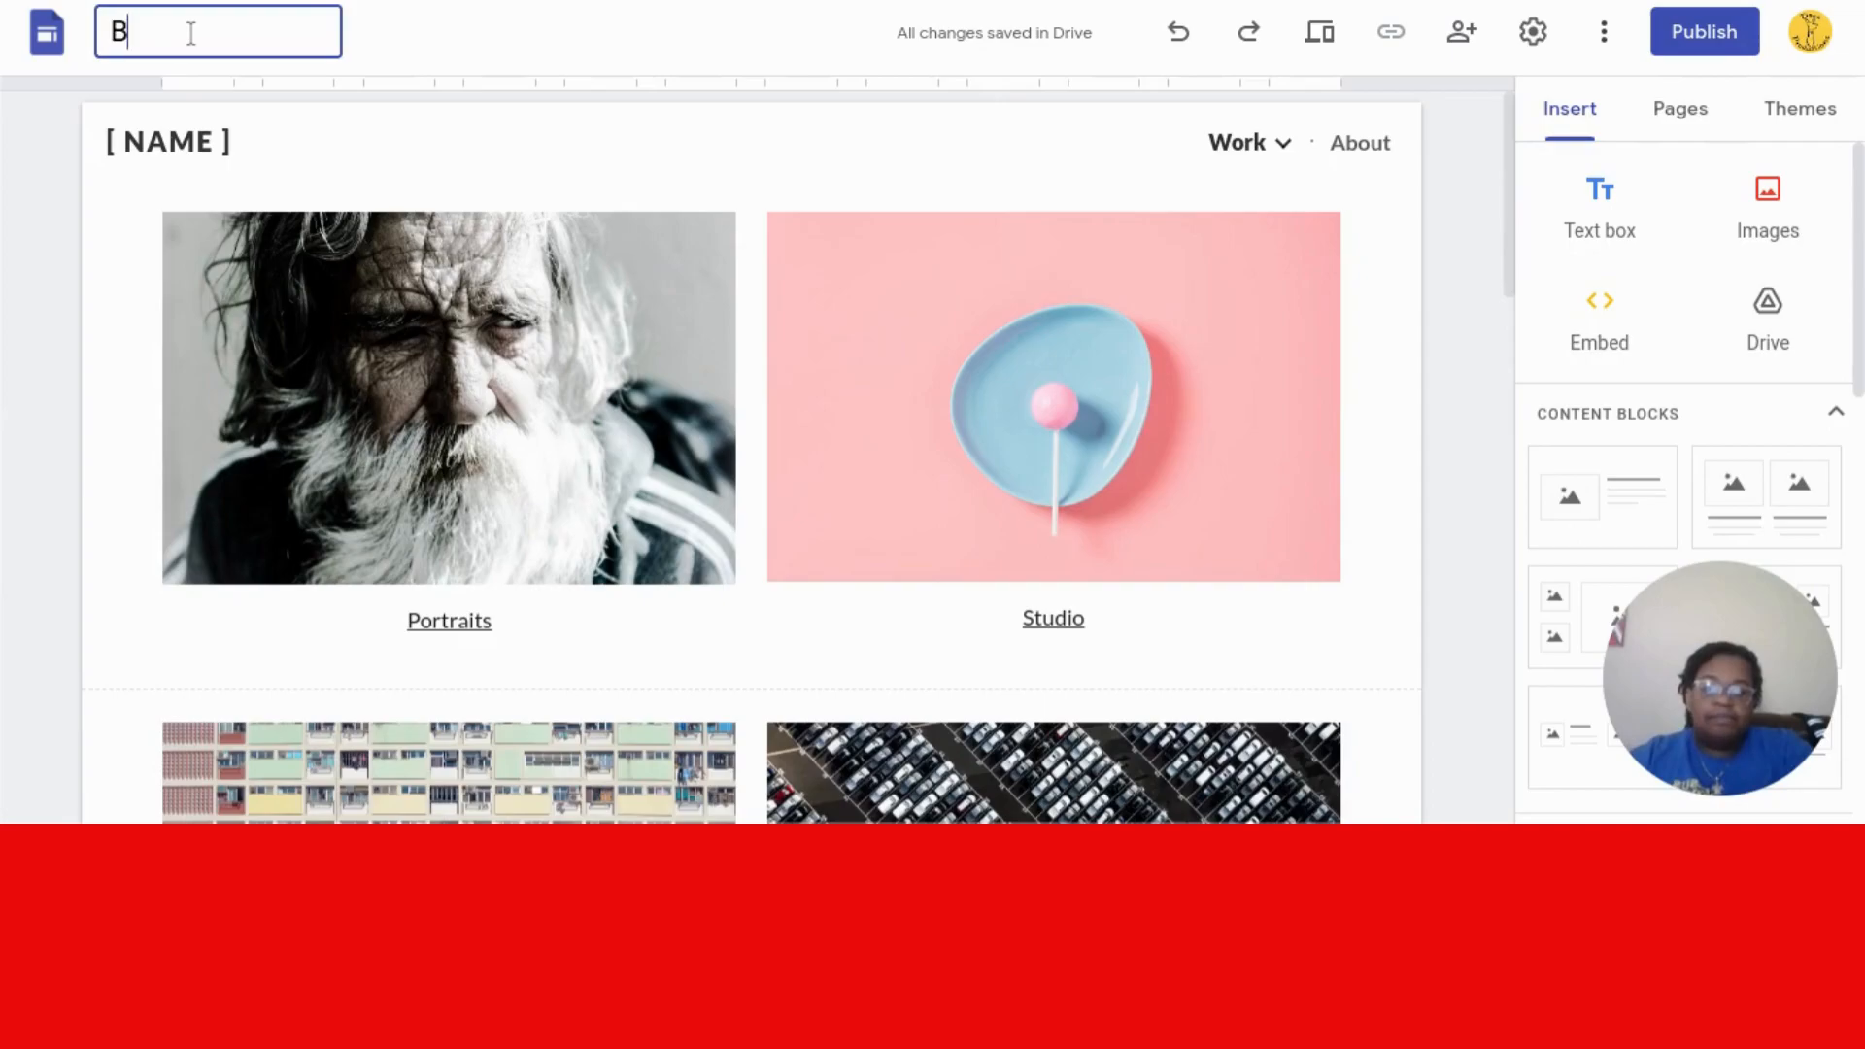
type("ugs")
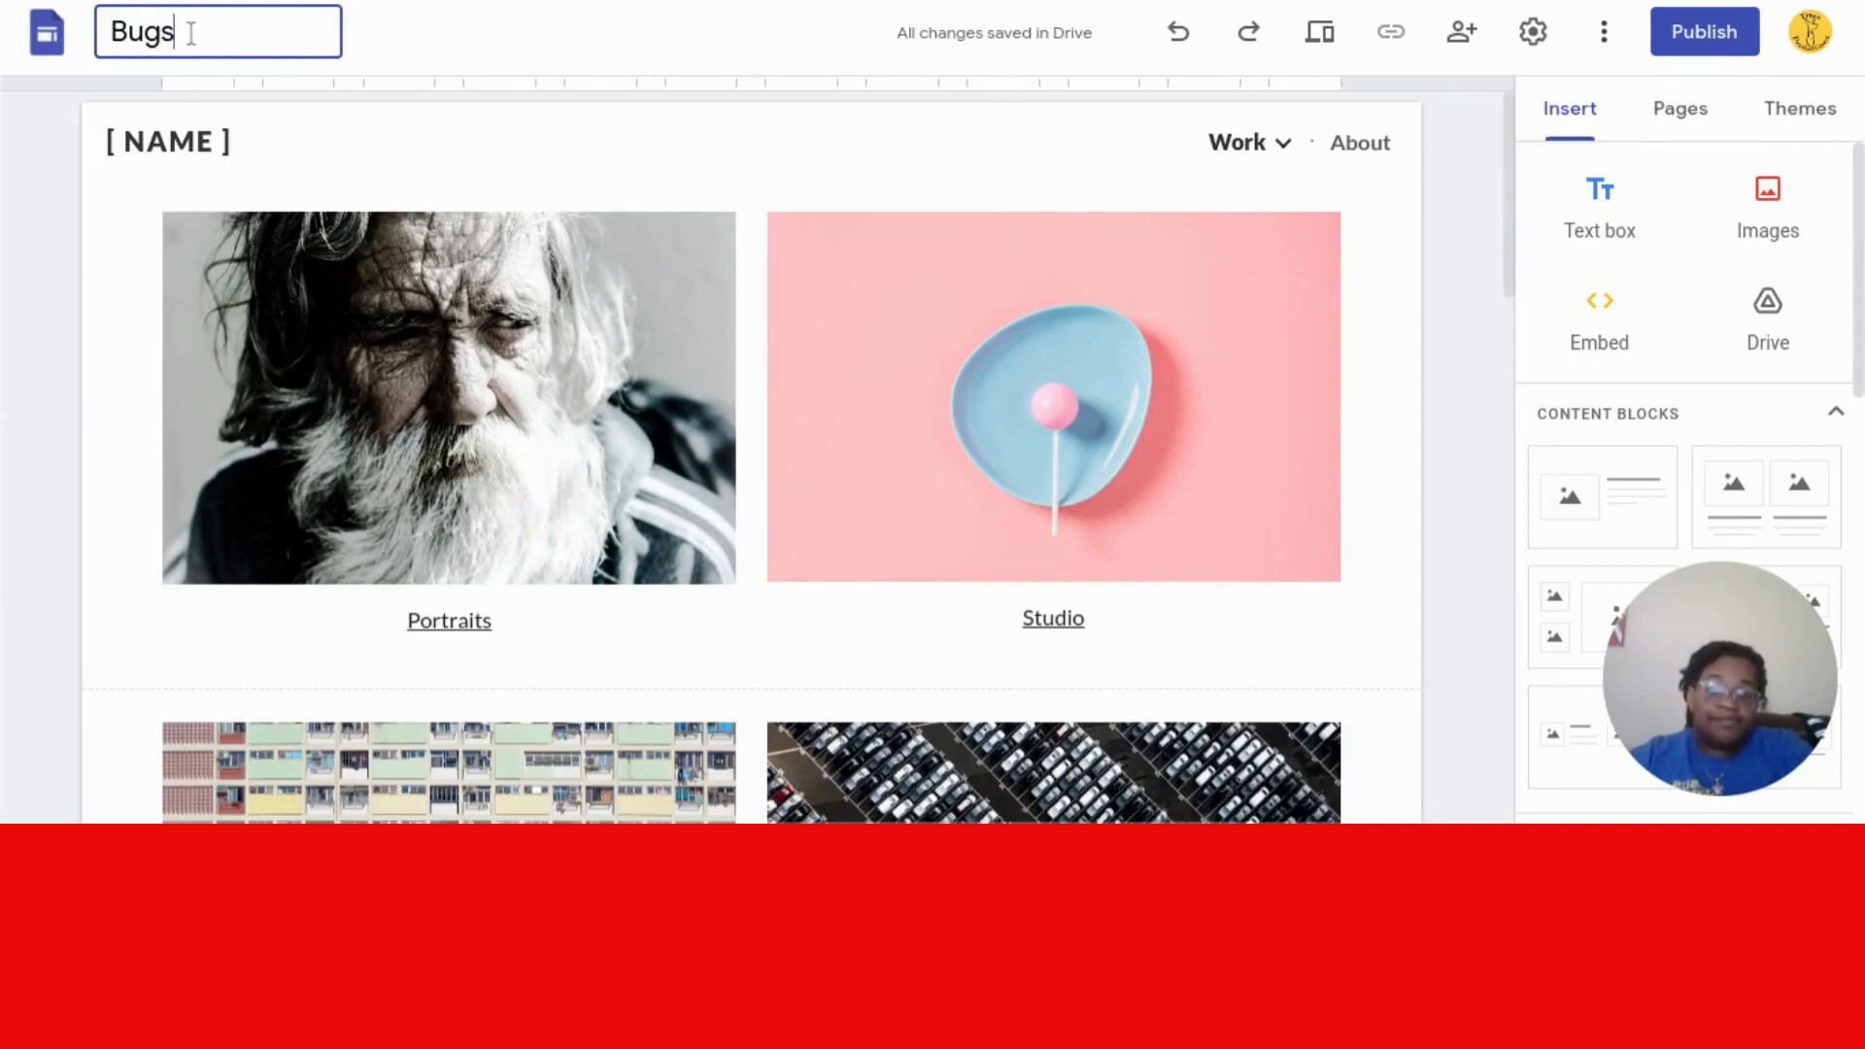
type(" Bunny")
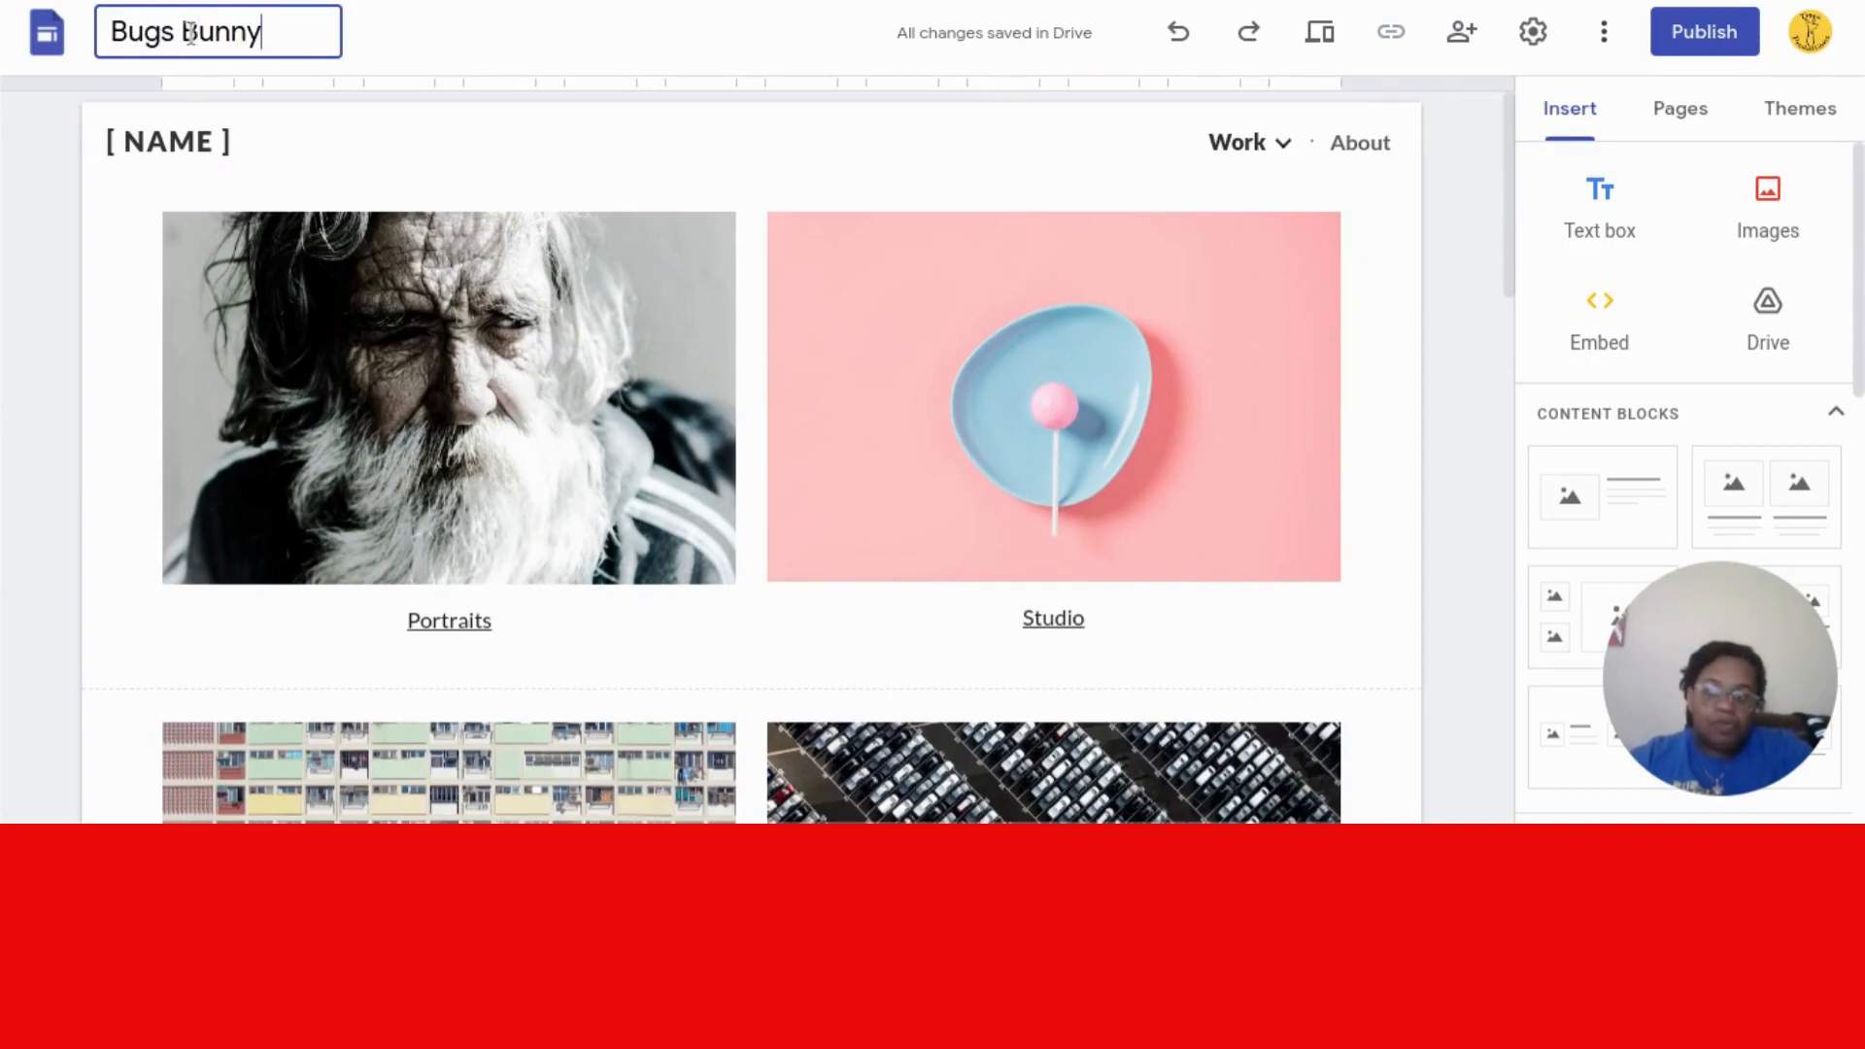
- Replace the [ NAME ] placeholder in the header with BUGS BUNNY SHOP
left_click(198, 142)
key("ctrl+a")
key("BackSpace")
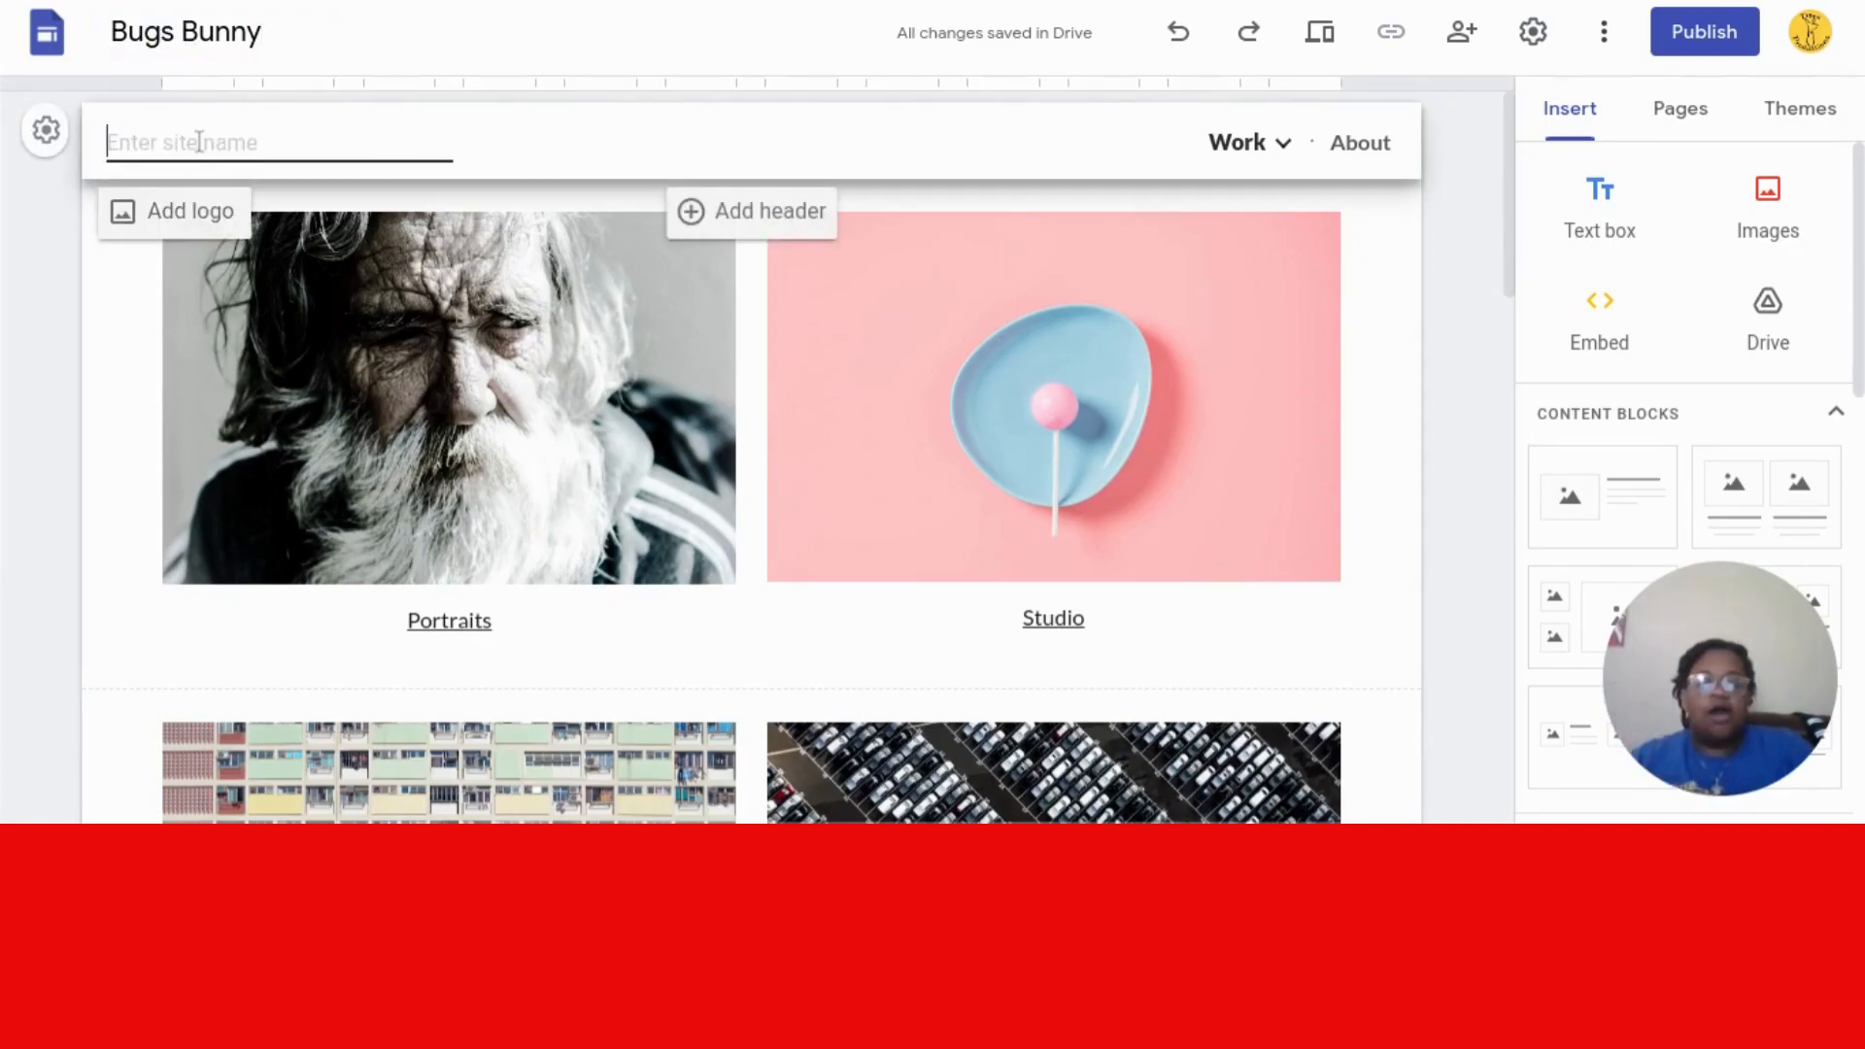
type("BUGS")
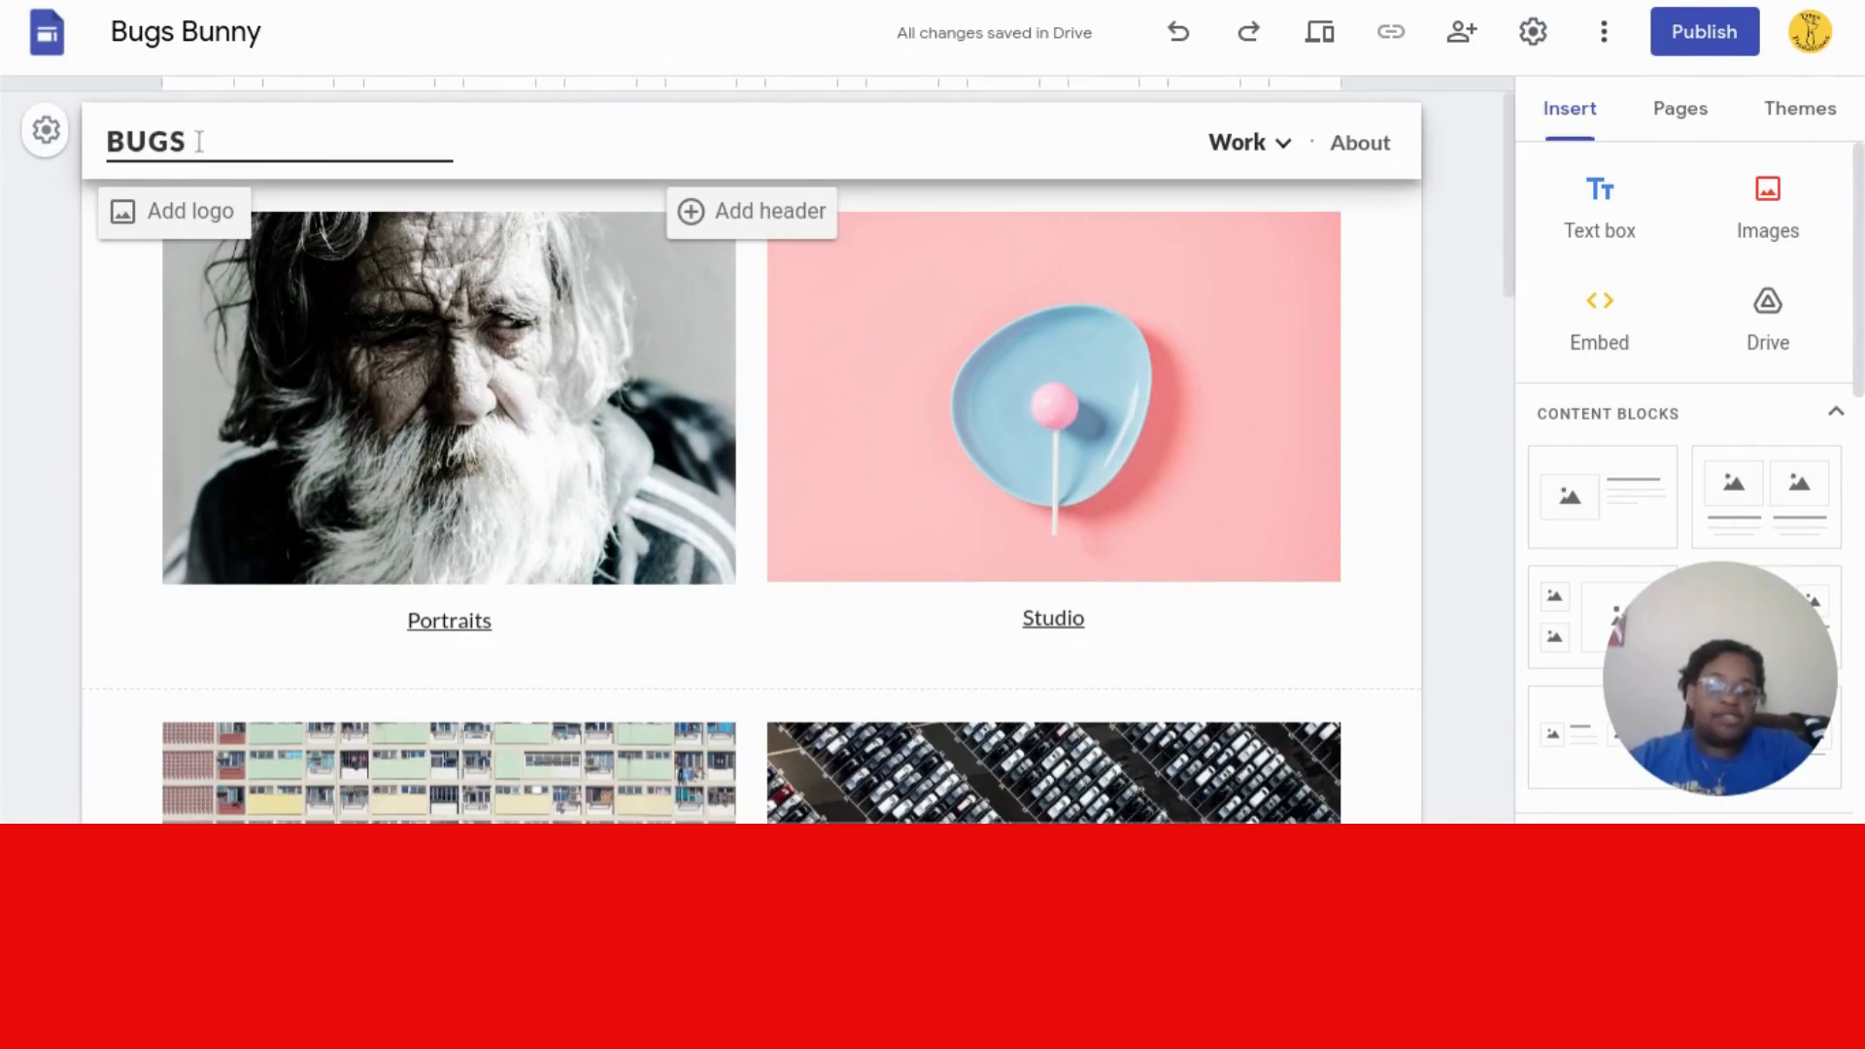
type(" BUNN")
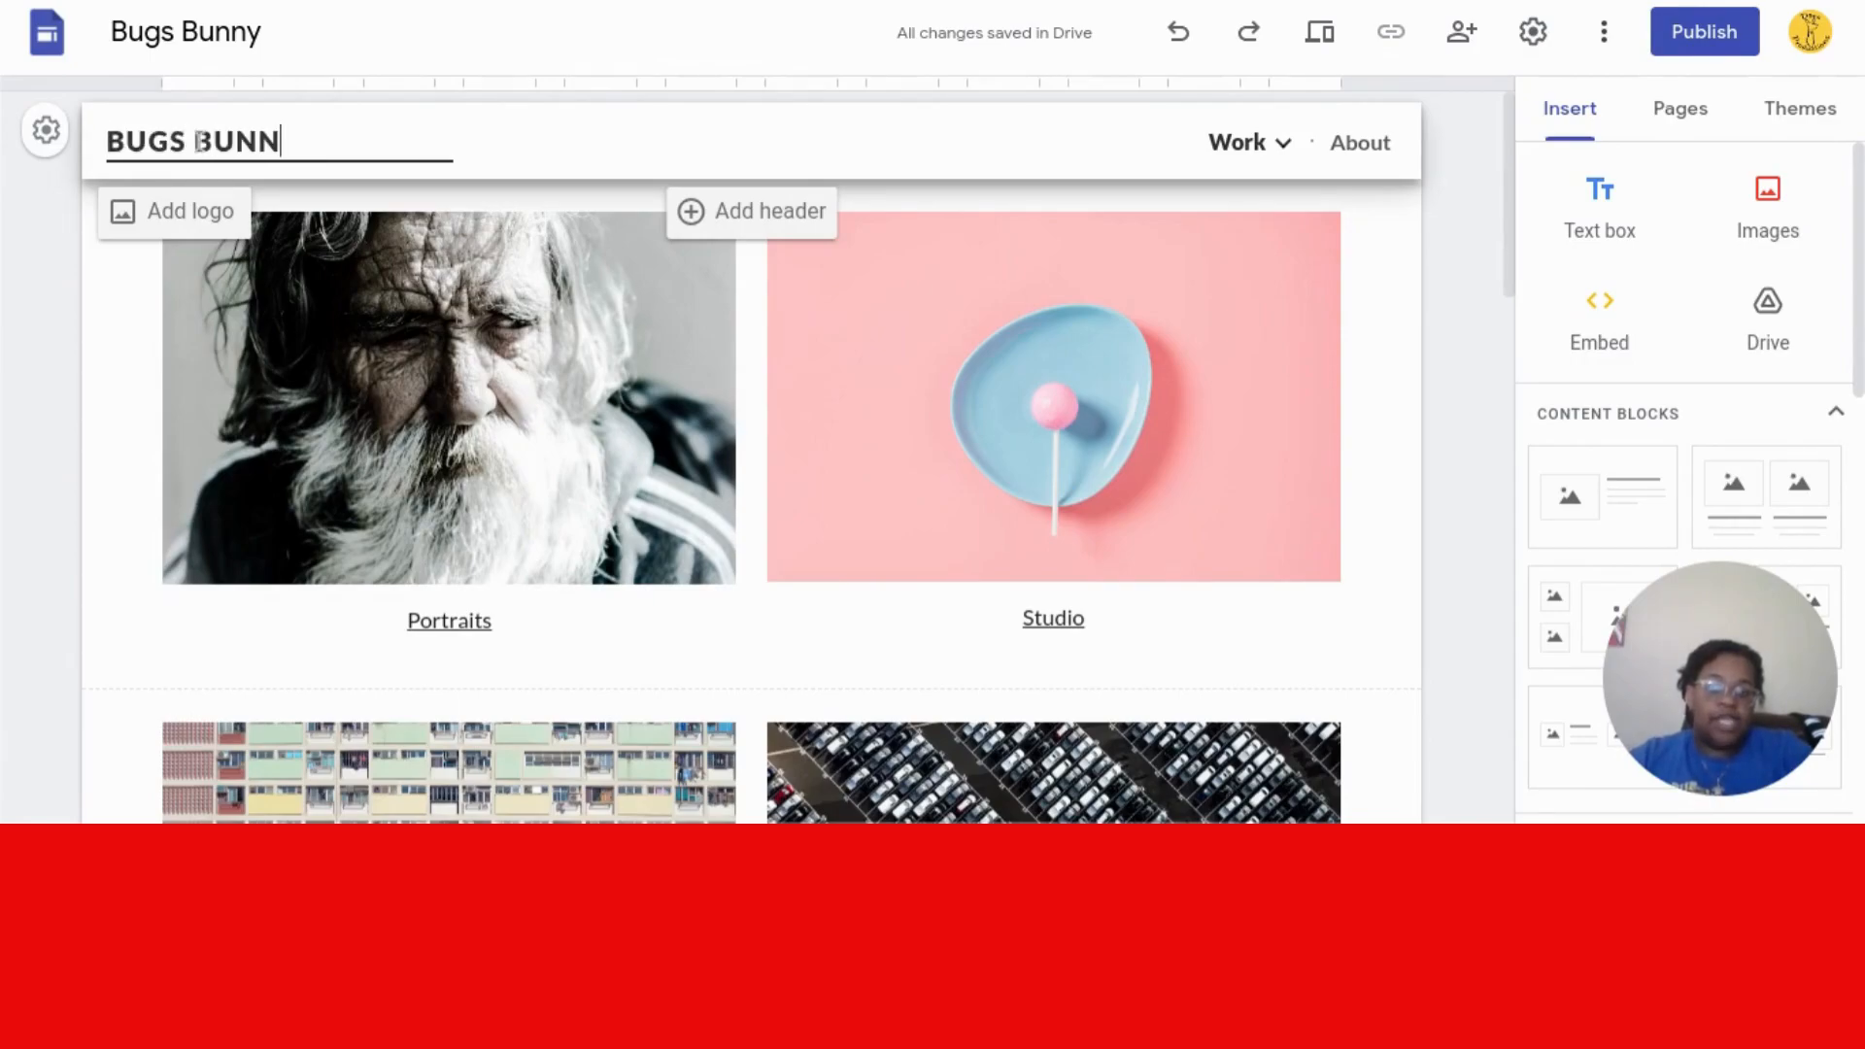
type("Y SH")
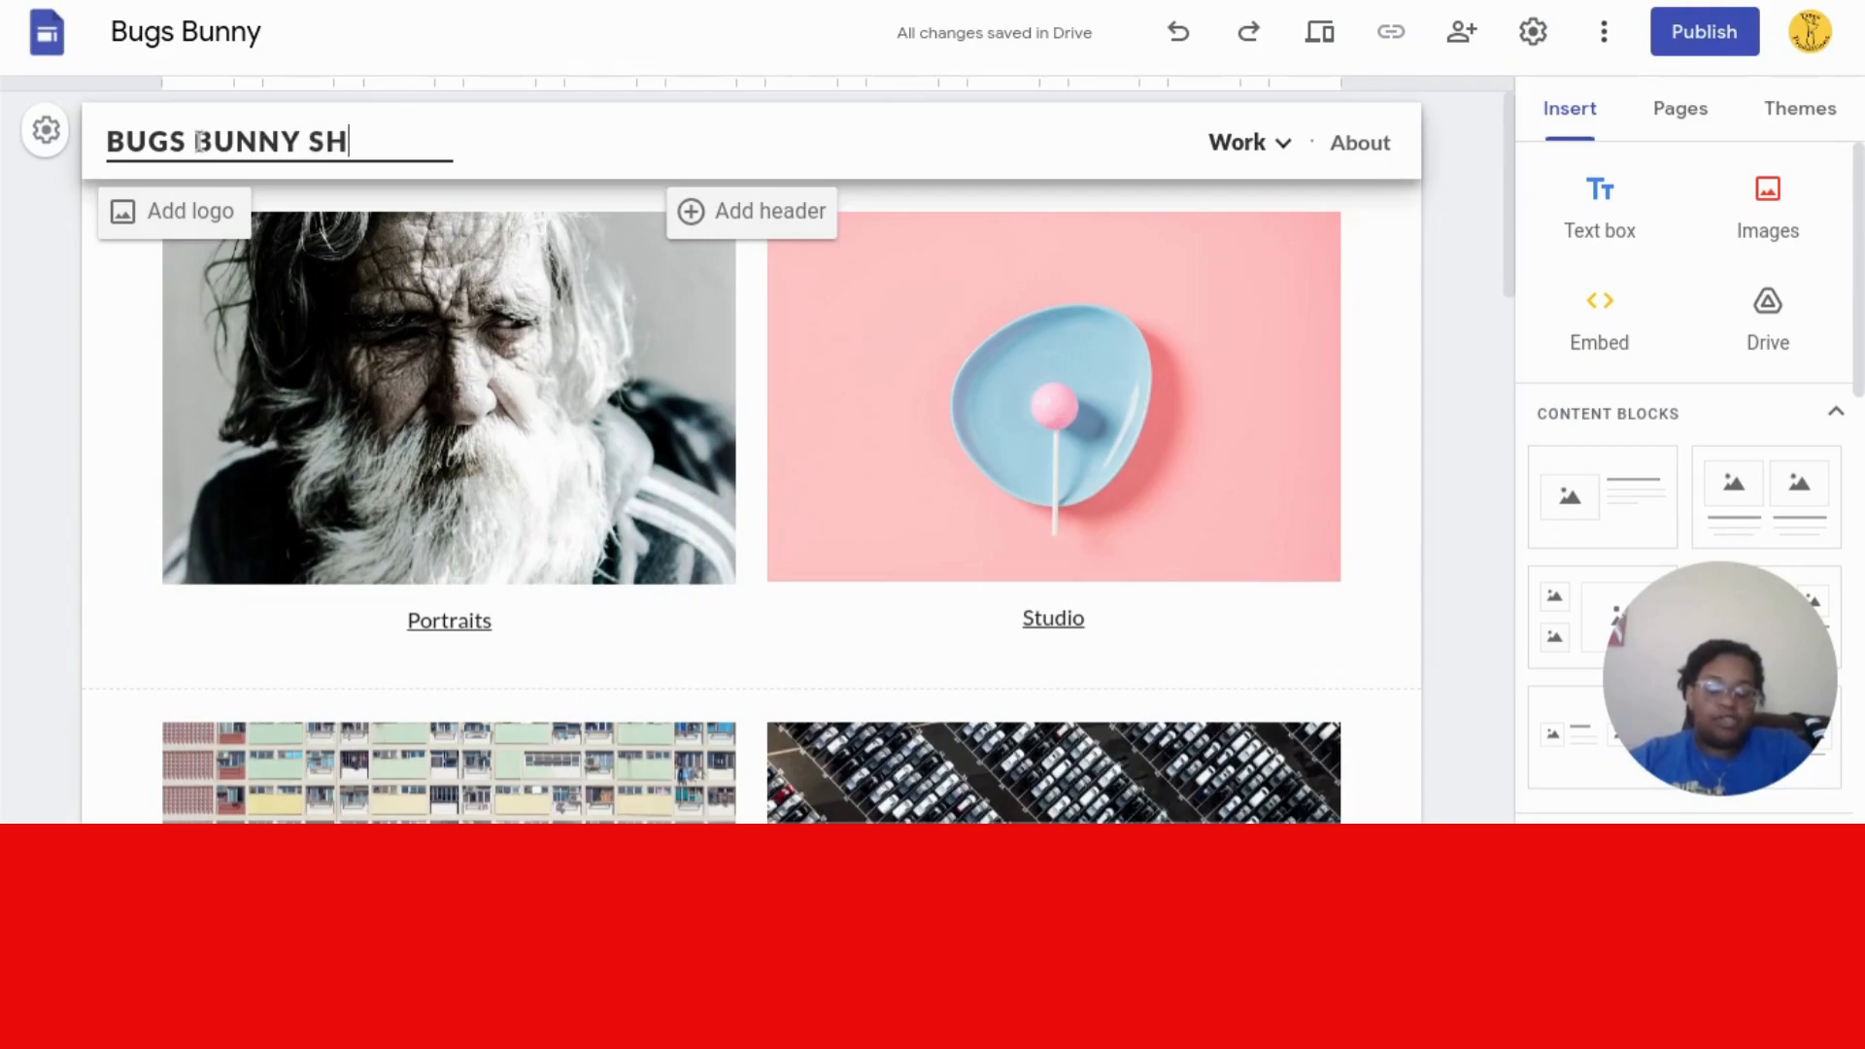
type("OP")
key("BackSpace")
key("BackSpace")
key("BackSpace")
key("BackSpace")
type("FANSHOP")
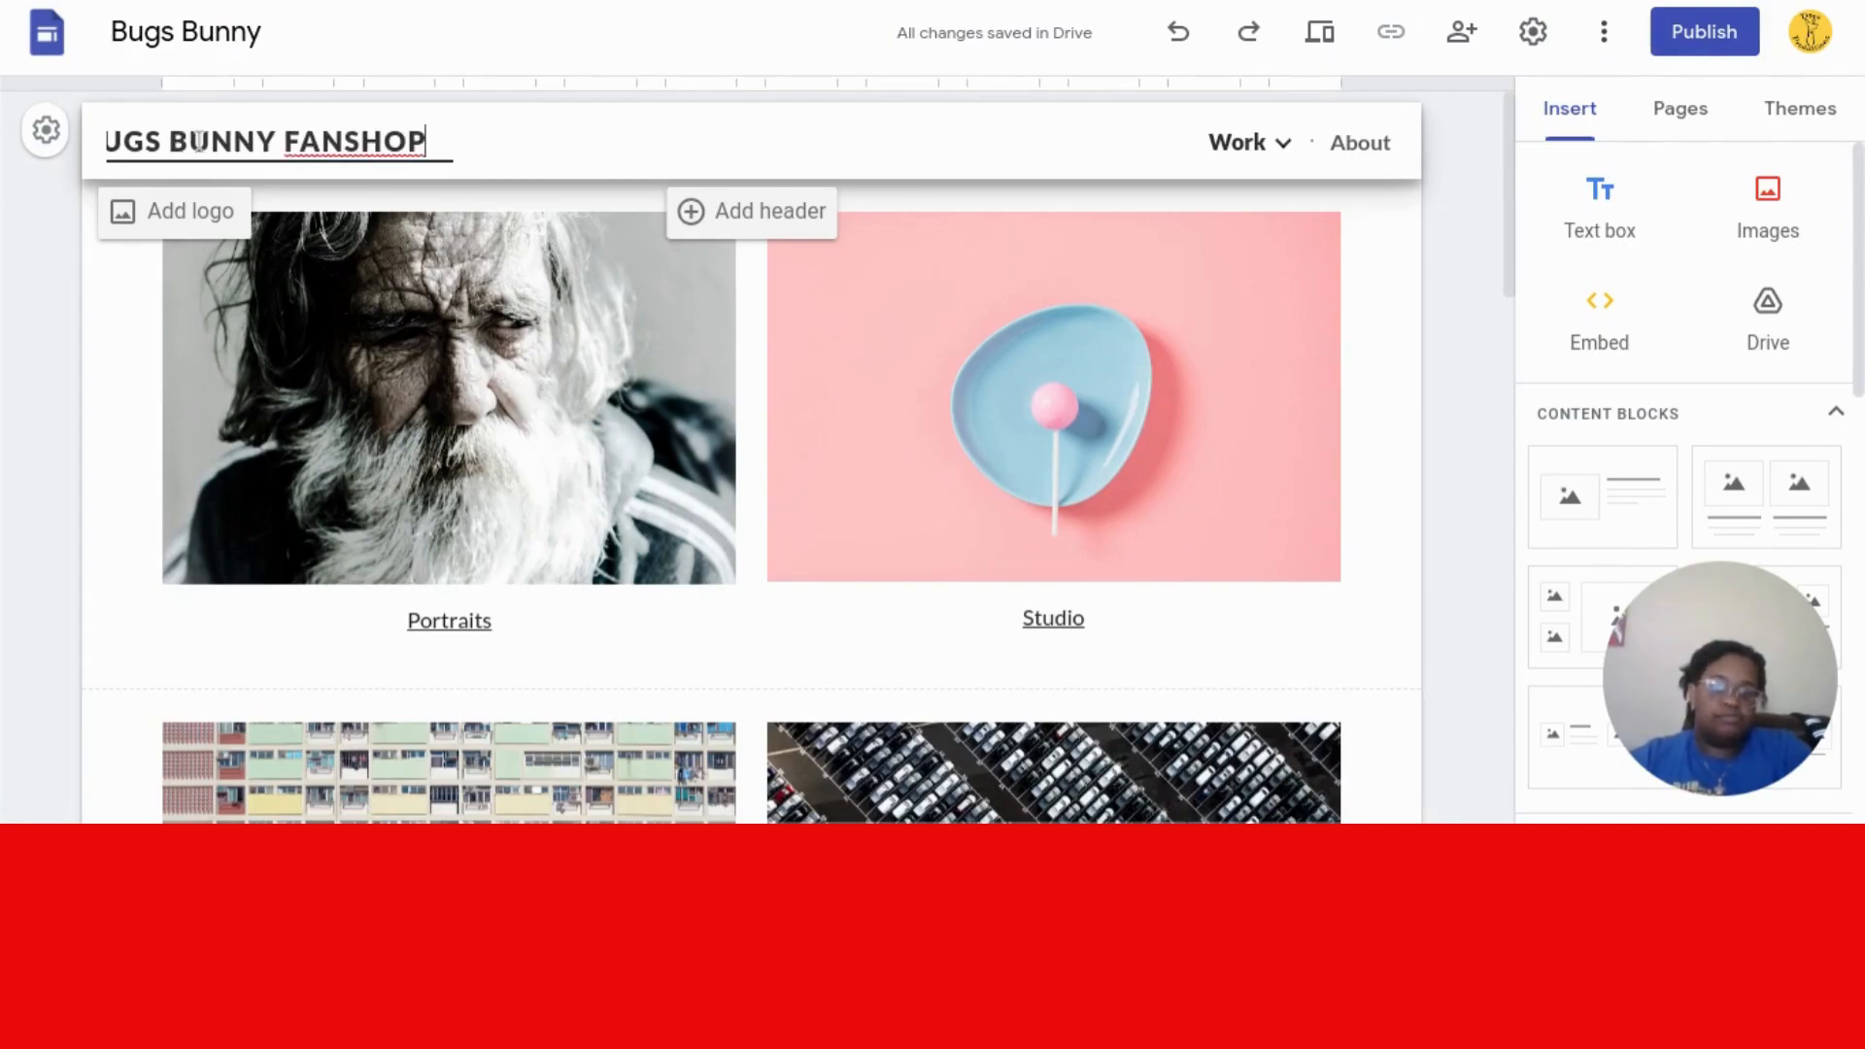
key("BackSpace")
key("BackSpace")
key("BackSpace")
key("BackSpace")
key("BackSpace")
key("BackSpace")
key("BackSpace")
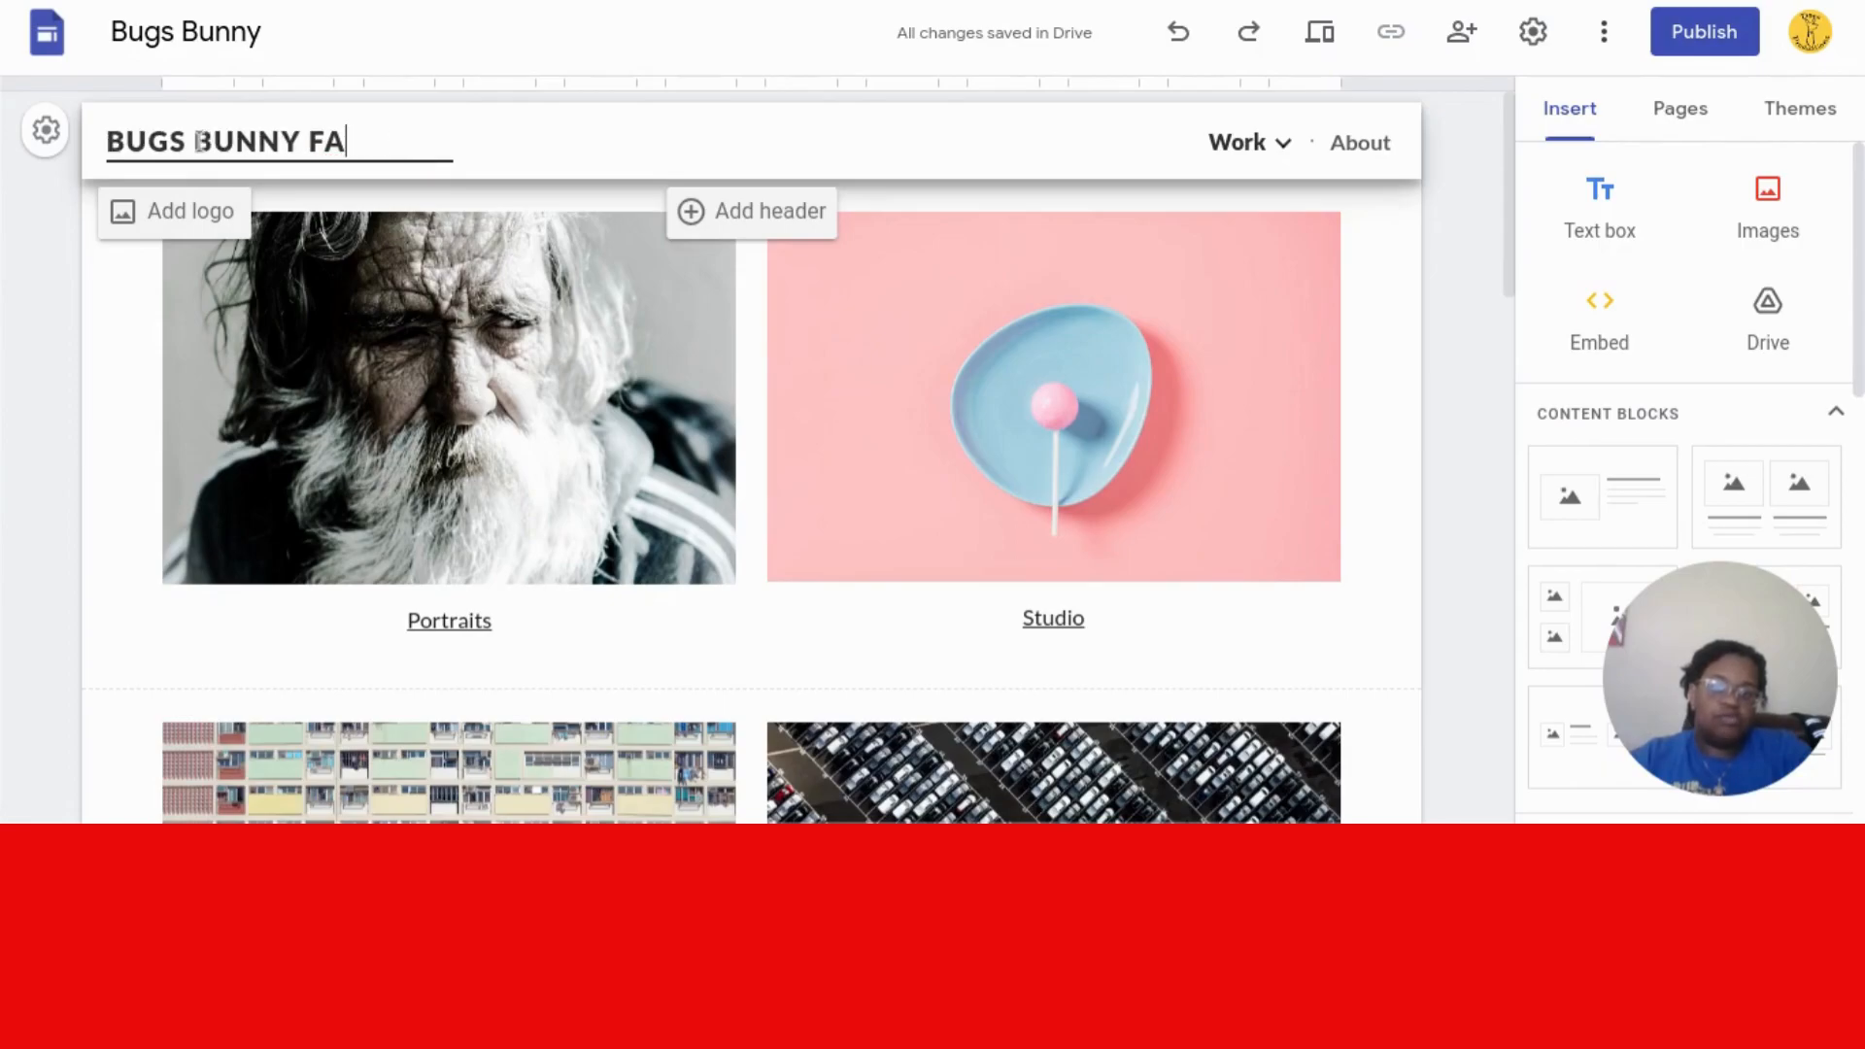
type("SHOP")
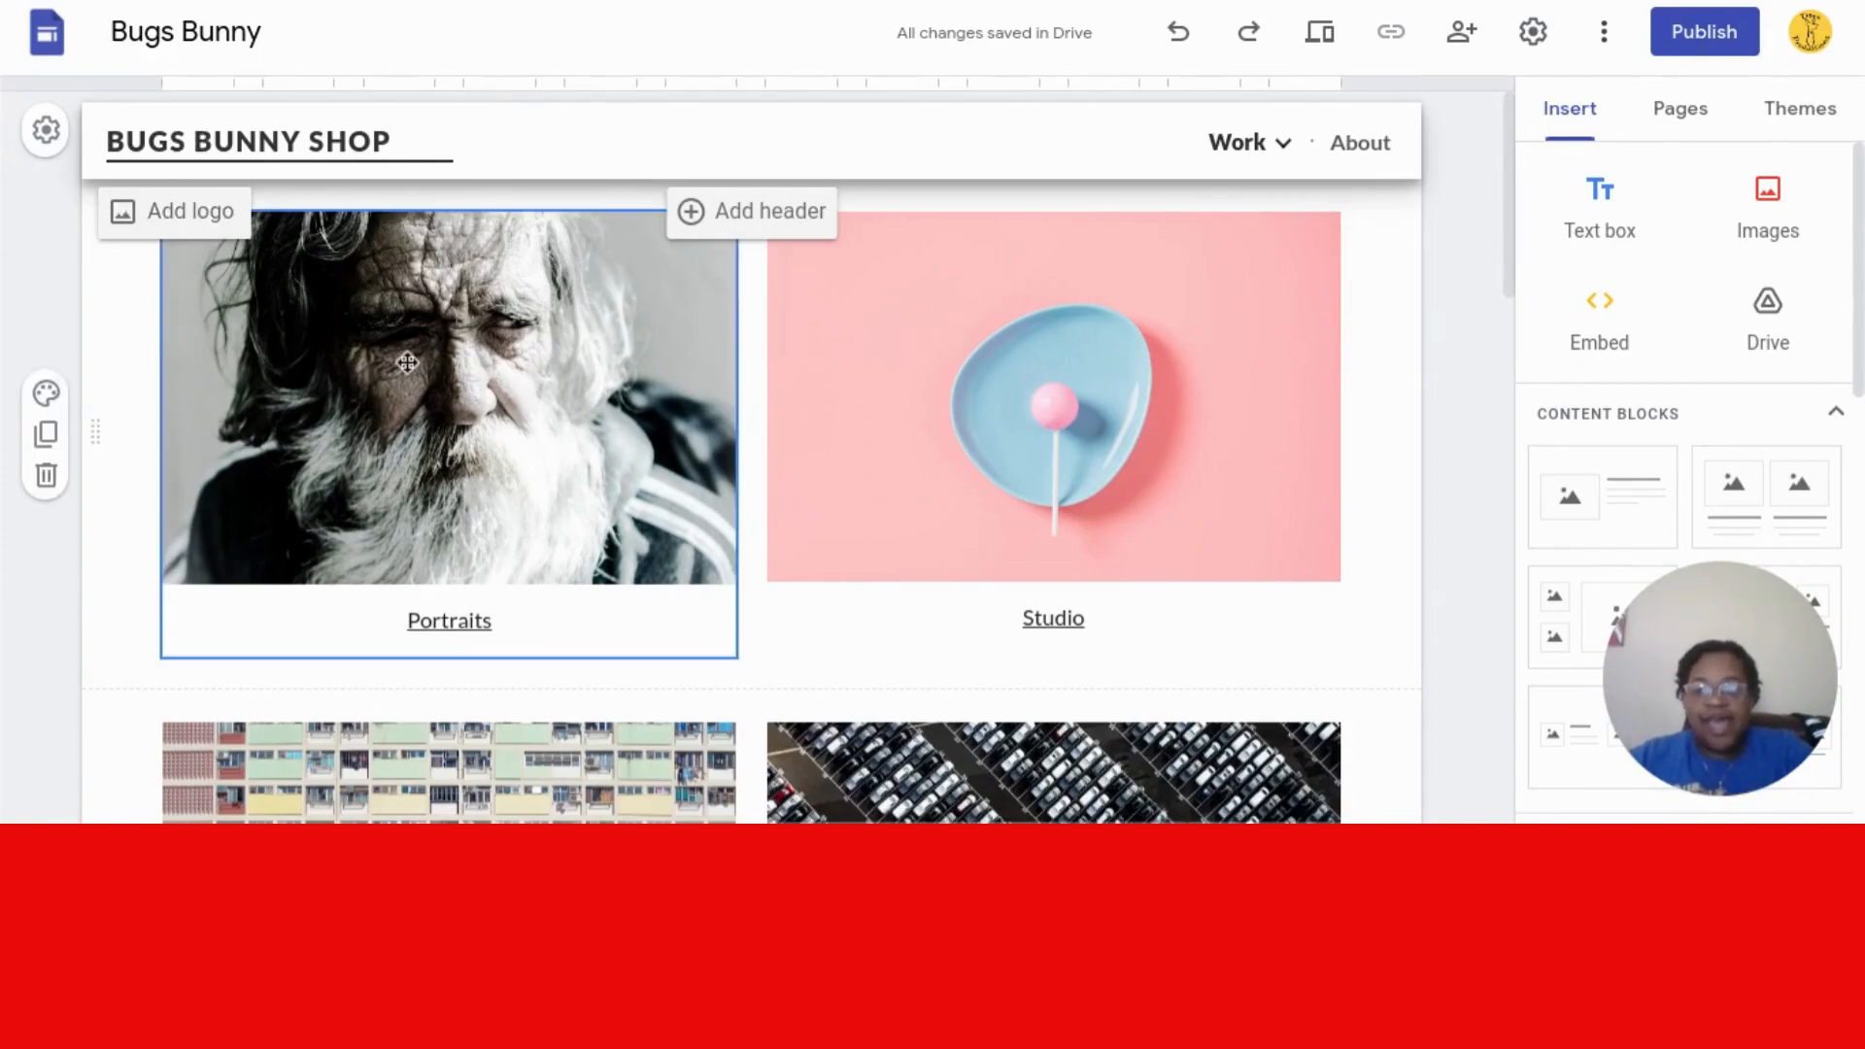
- Add a dark image header with the title WORK above the gallery
left_click(523, 130)
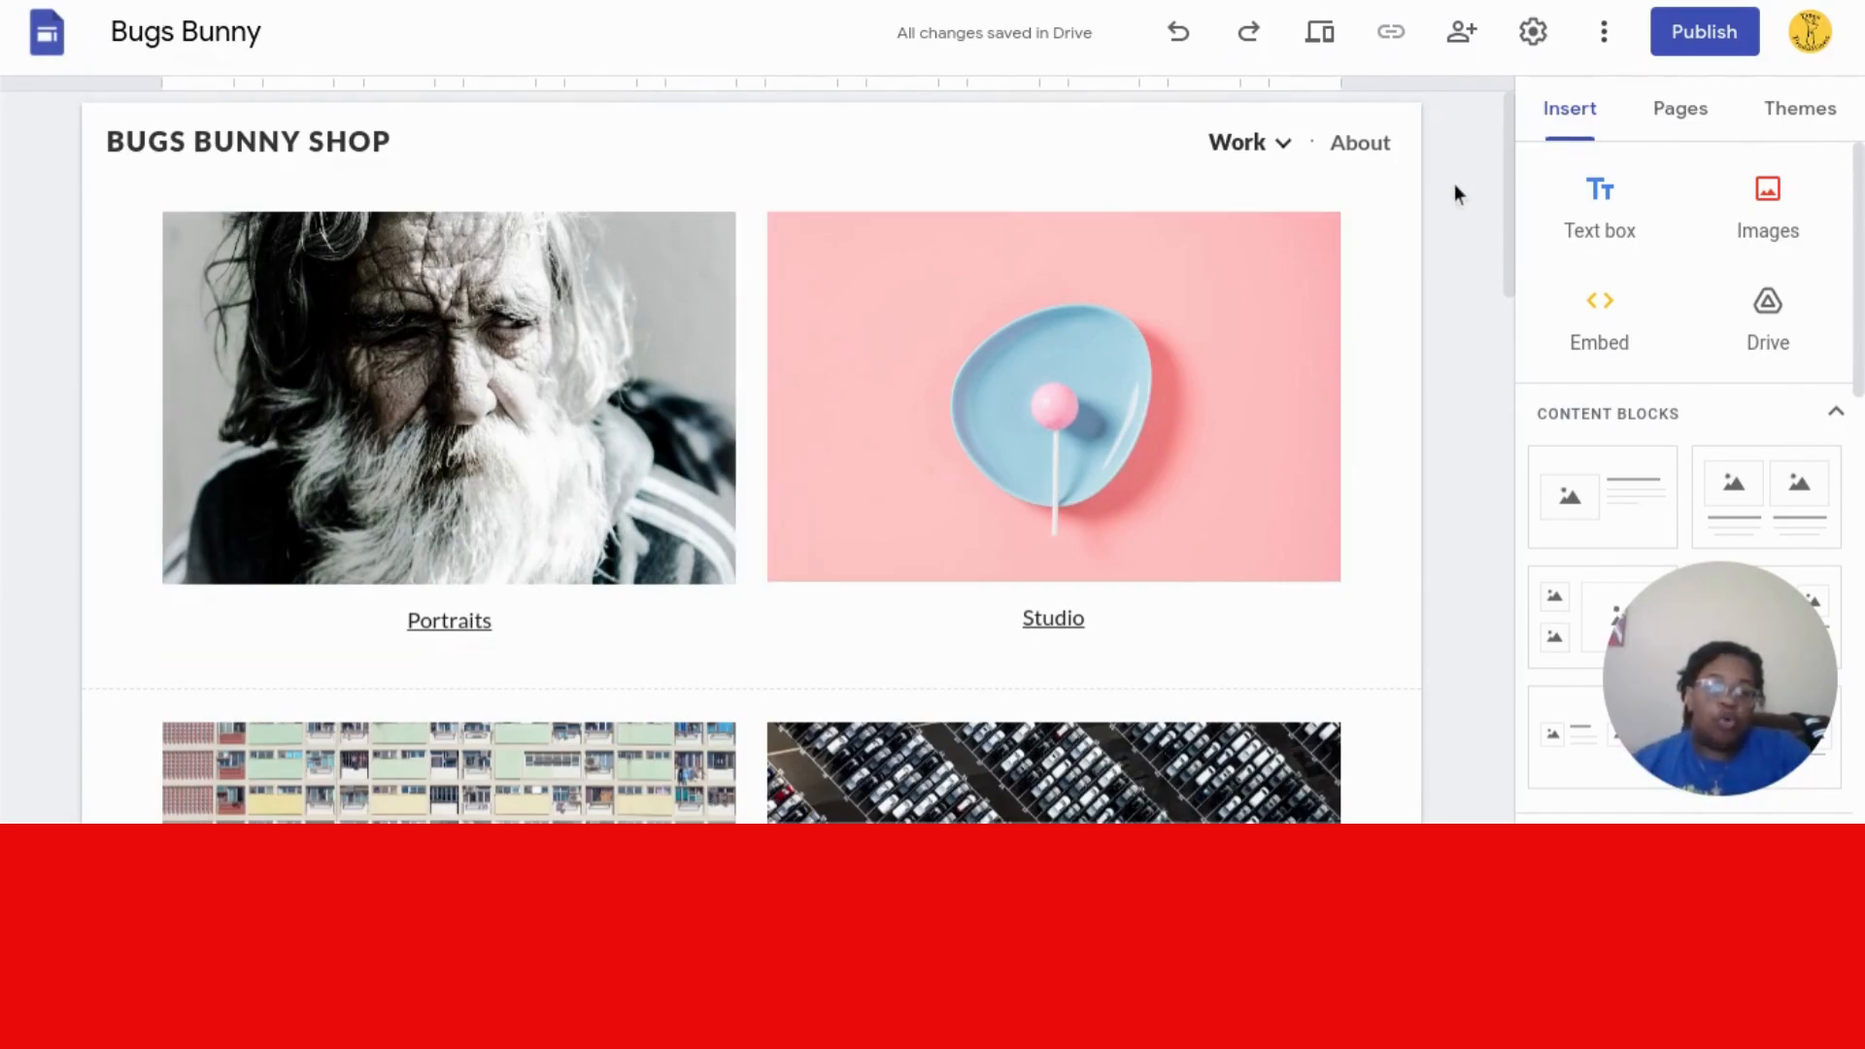
mouse_move(948, 177)
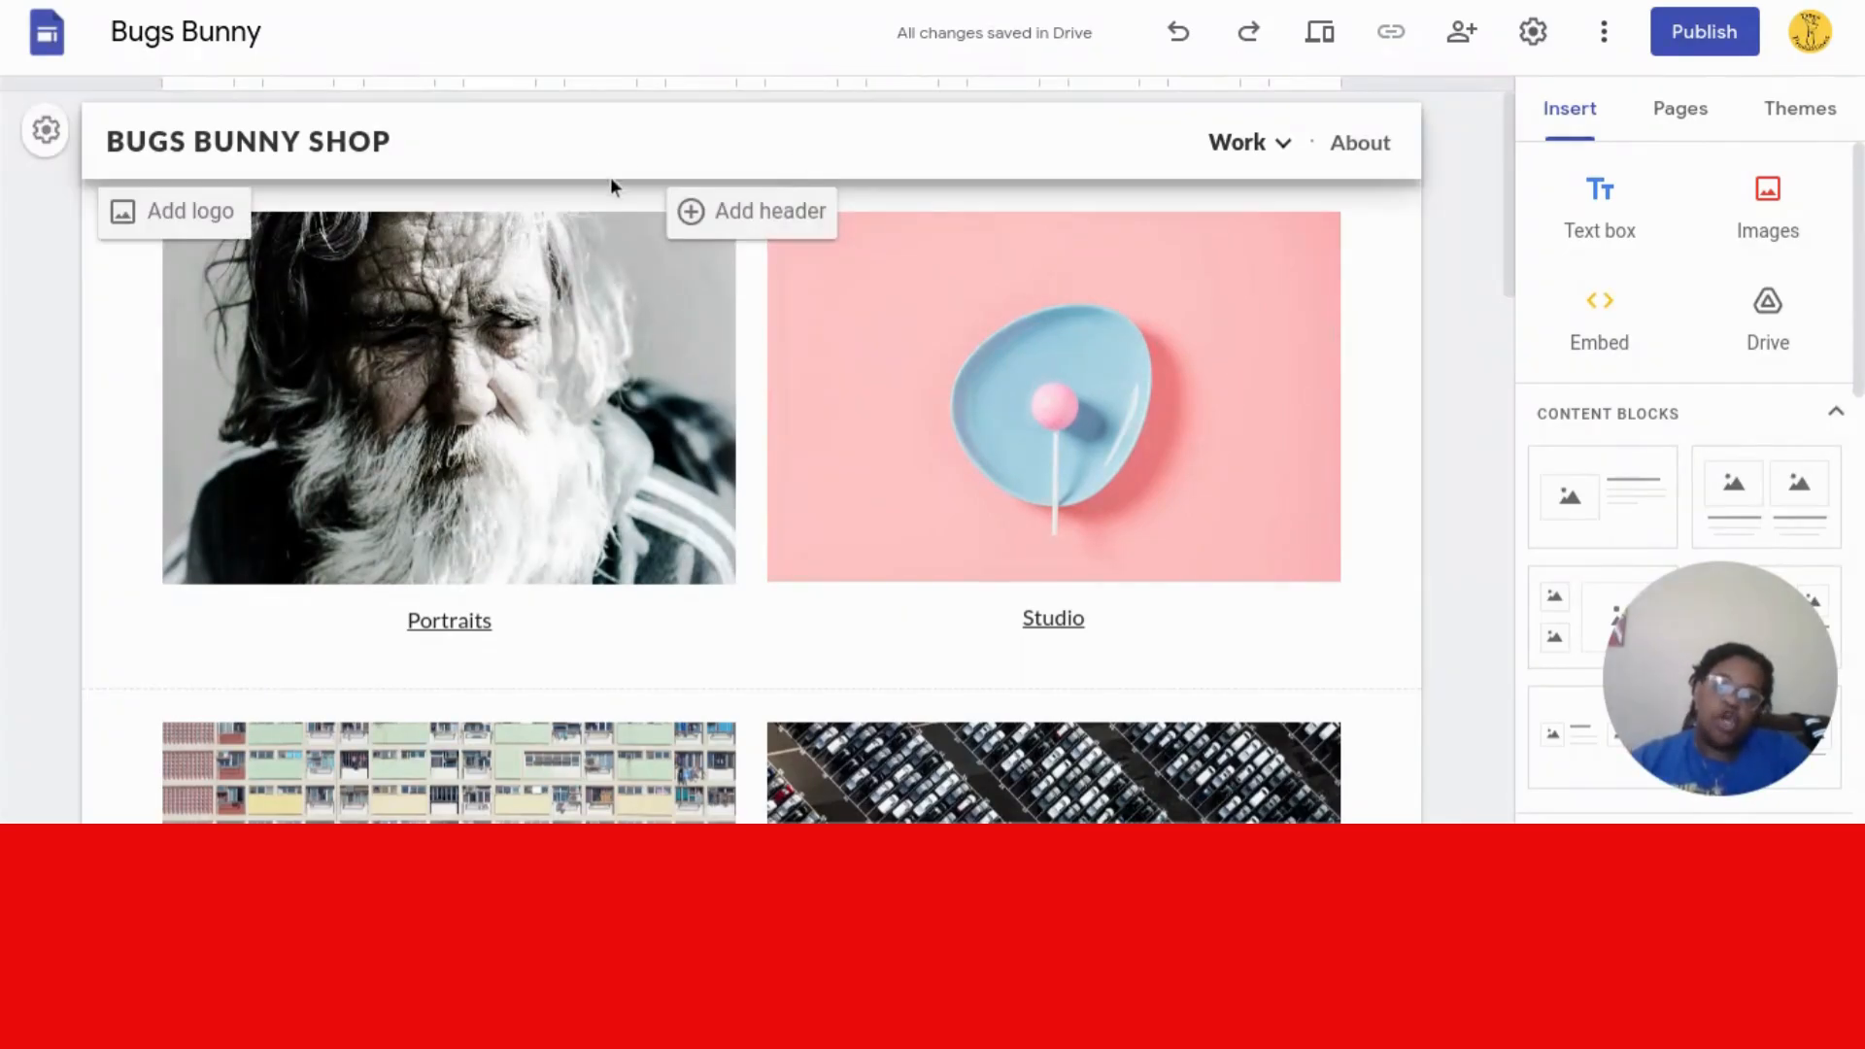
left_click(747, 212)
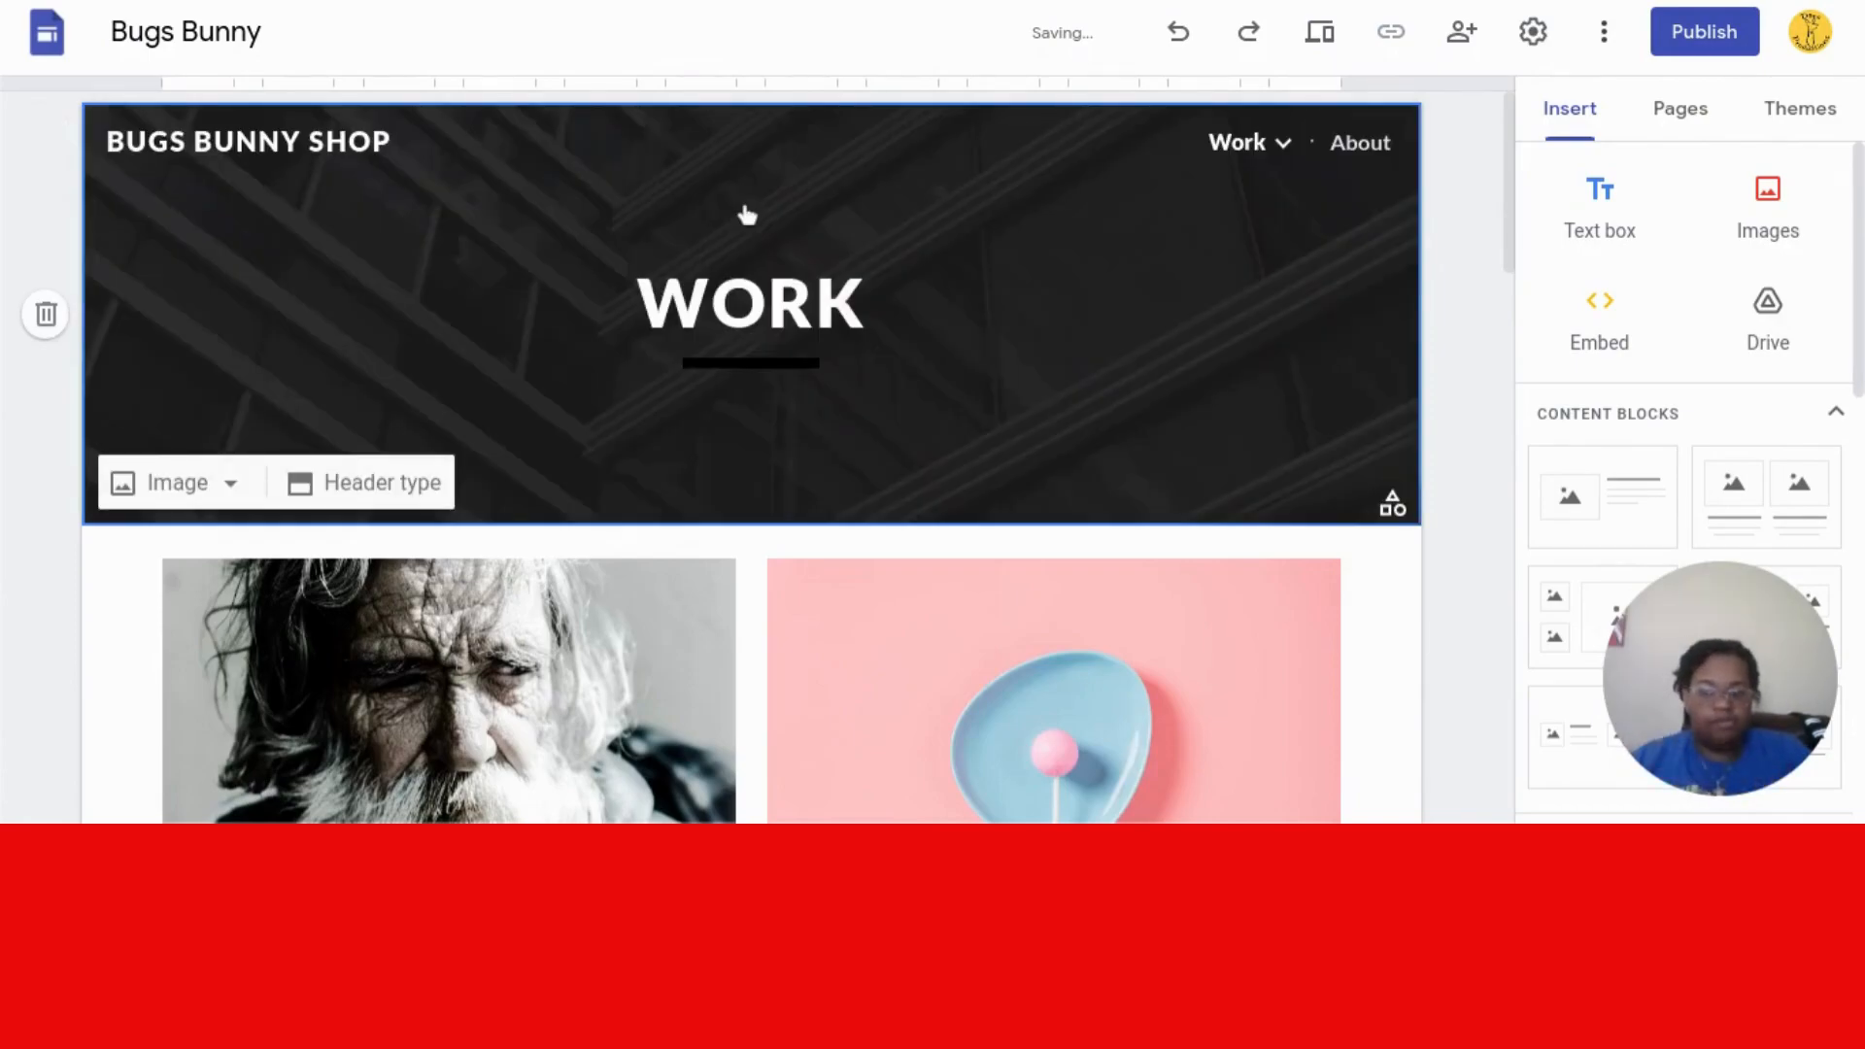
mouse_move(1253, 161)
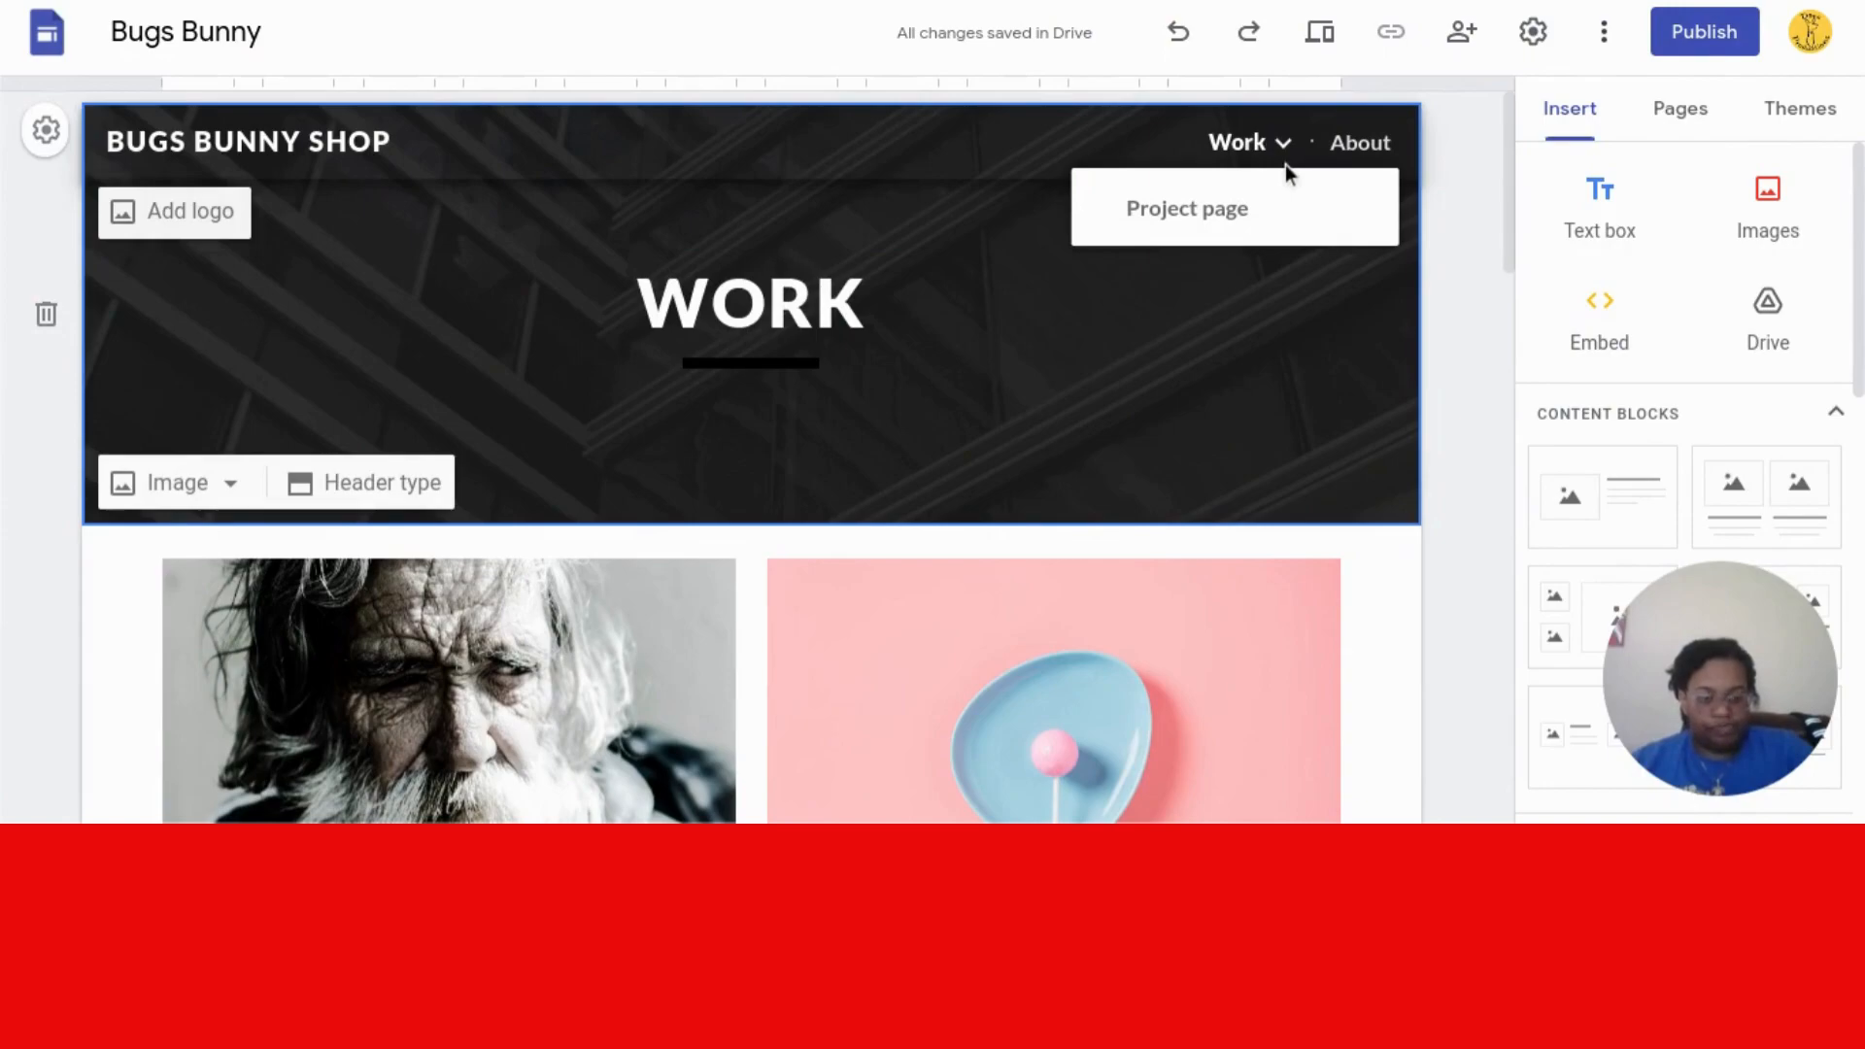
- Rename the Work page to Home in its page properties
left_click(1697, 107)
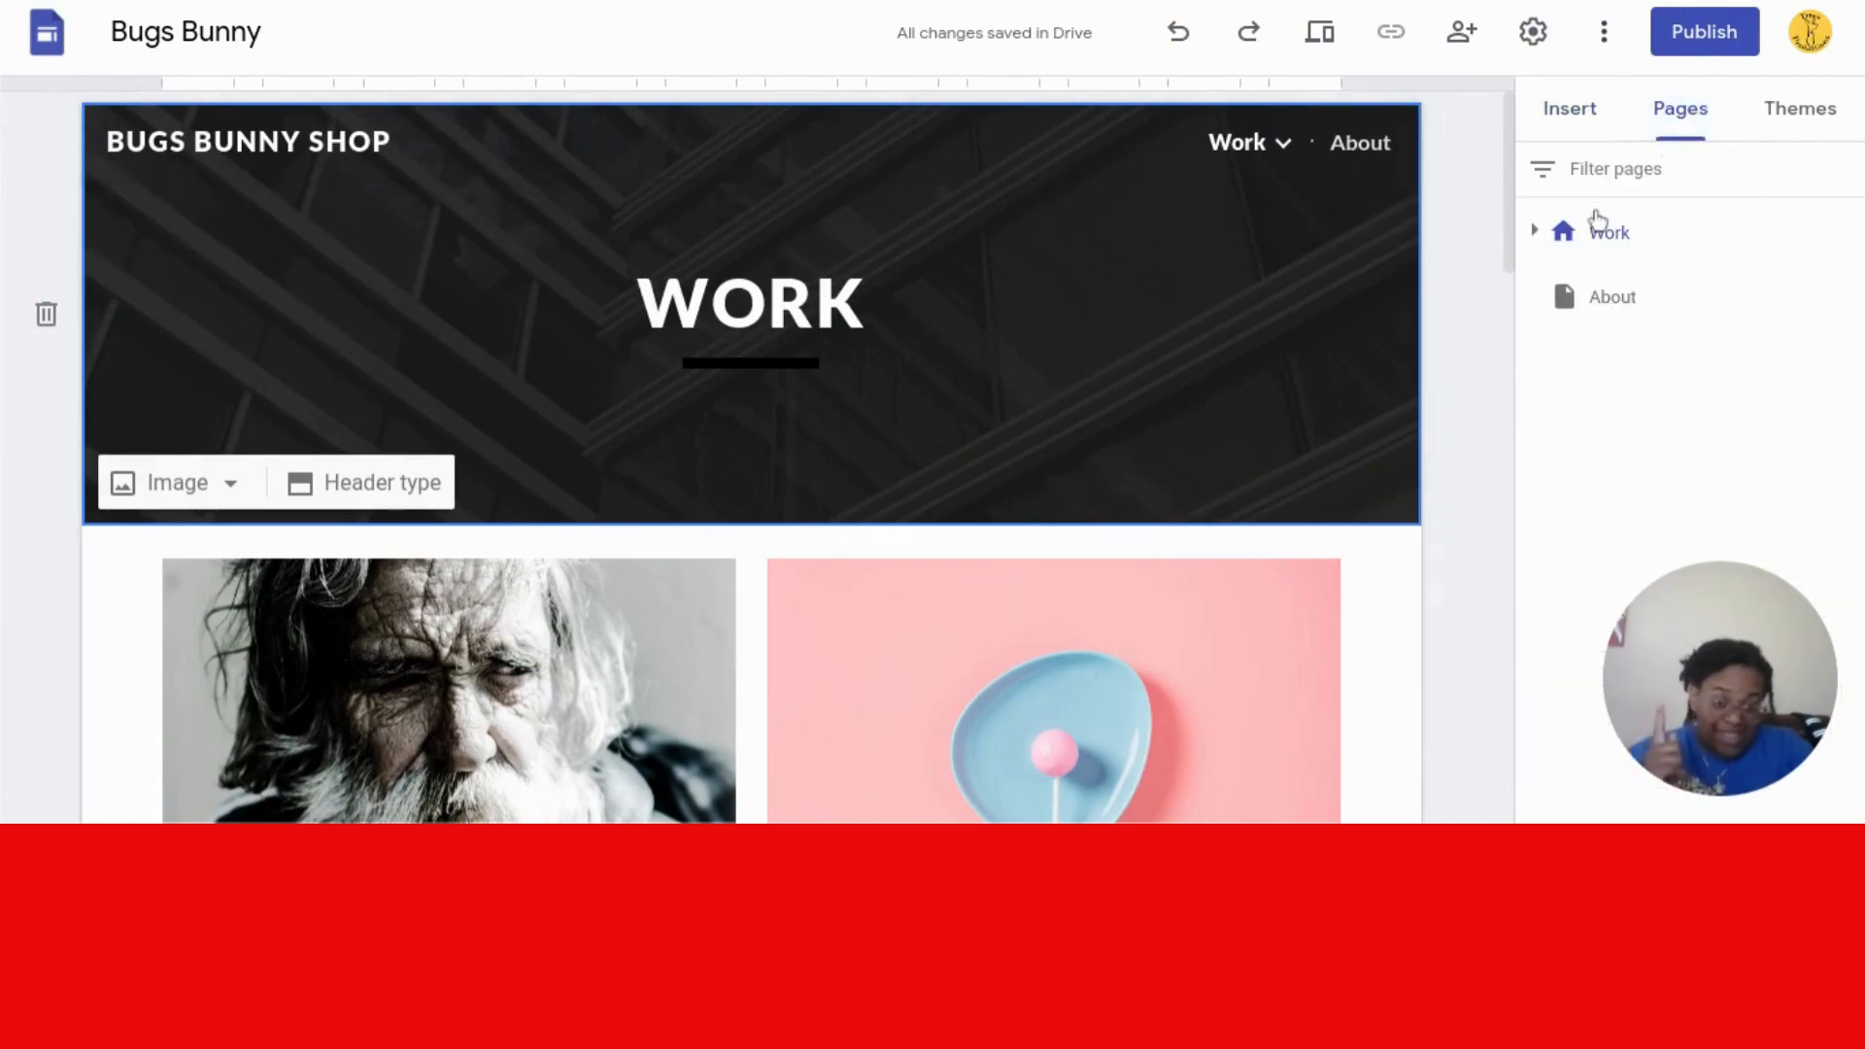
left_click(1622, 247)
left_click(1844, 233)
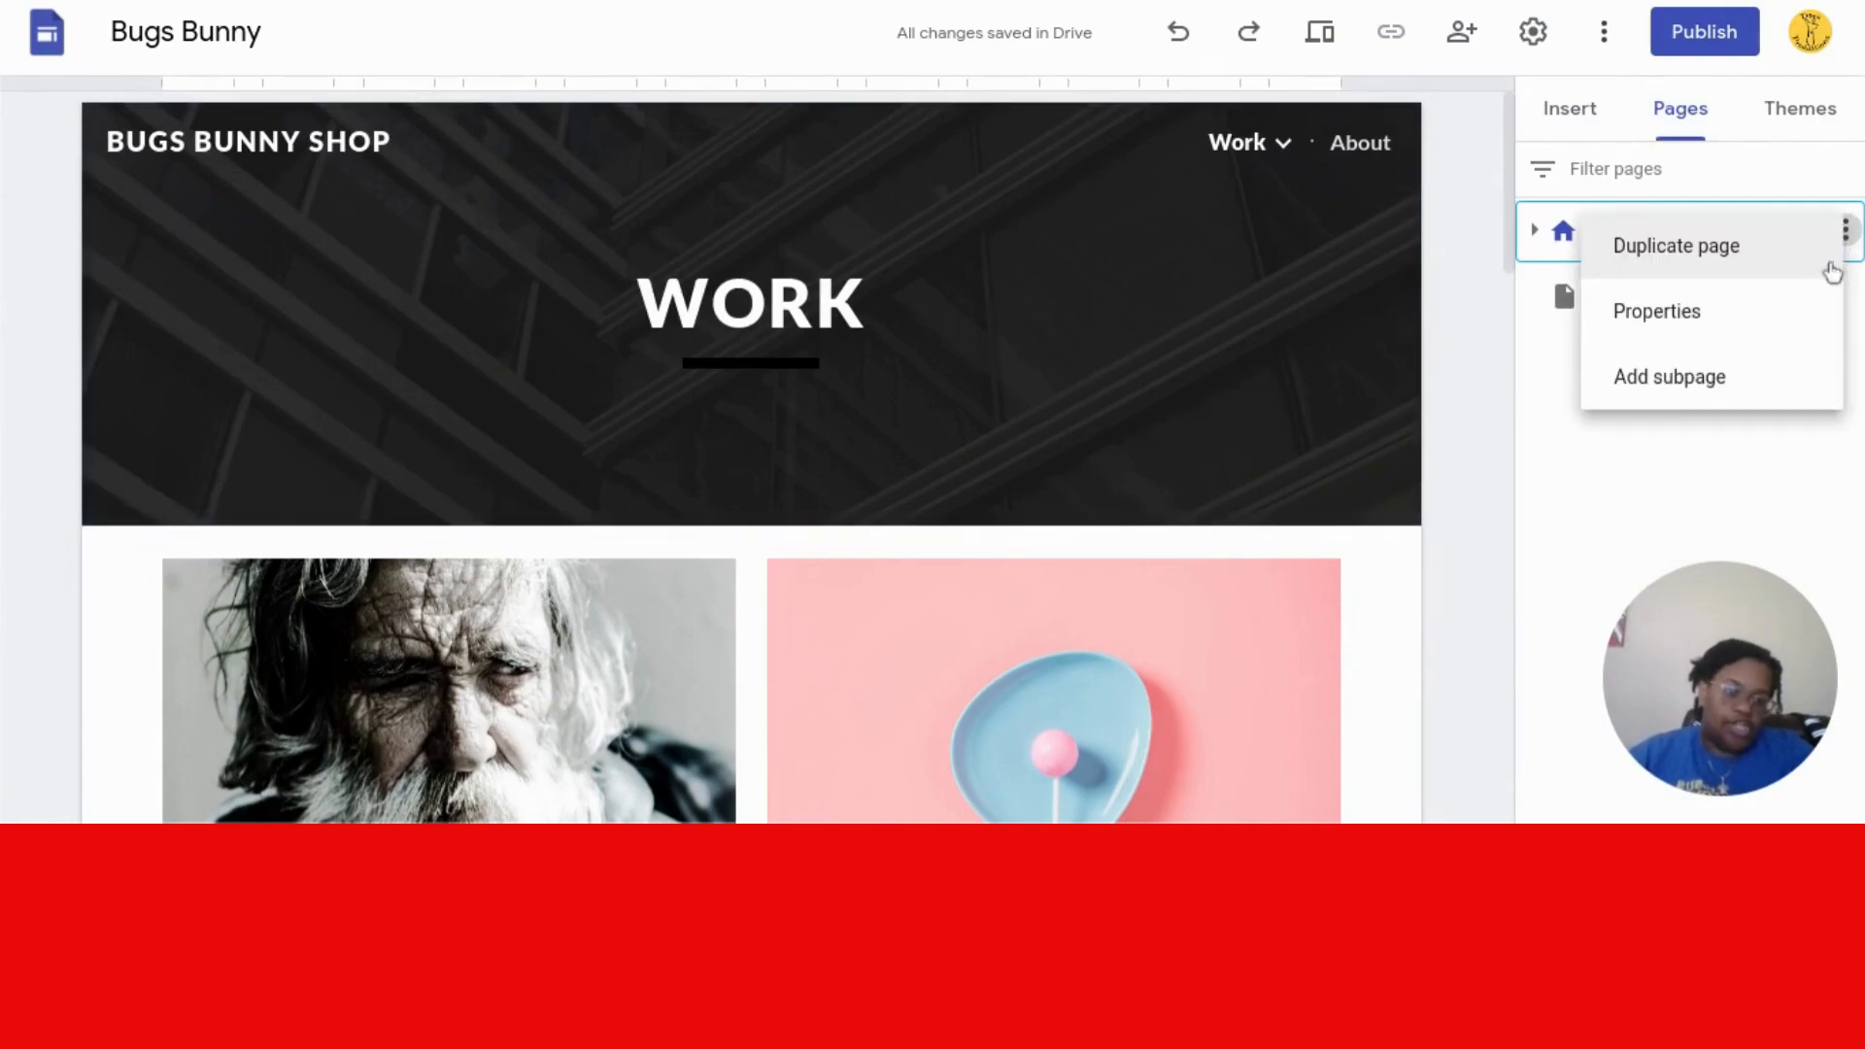
left_click(1731, 335)
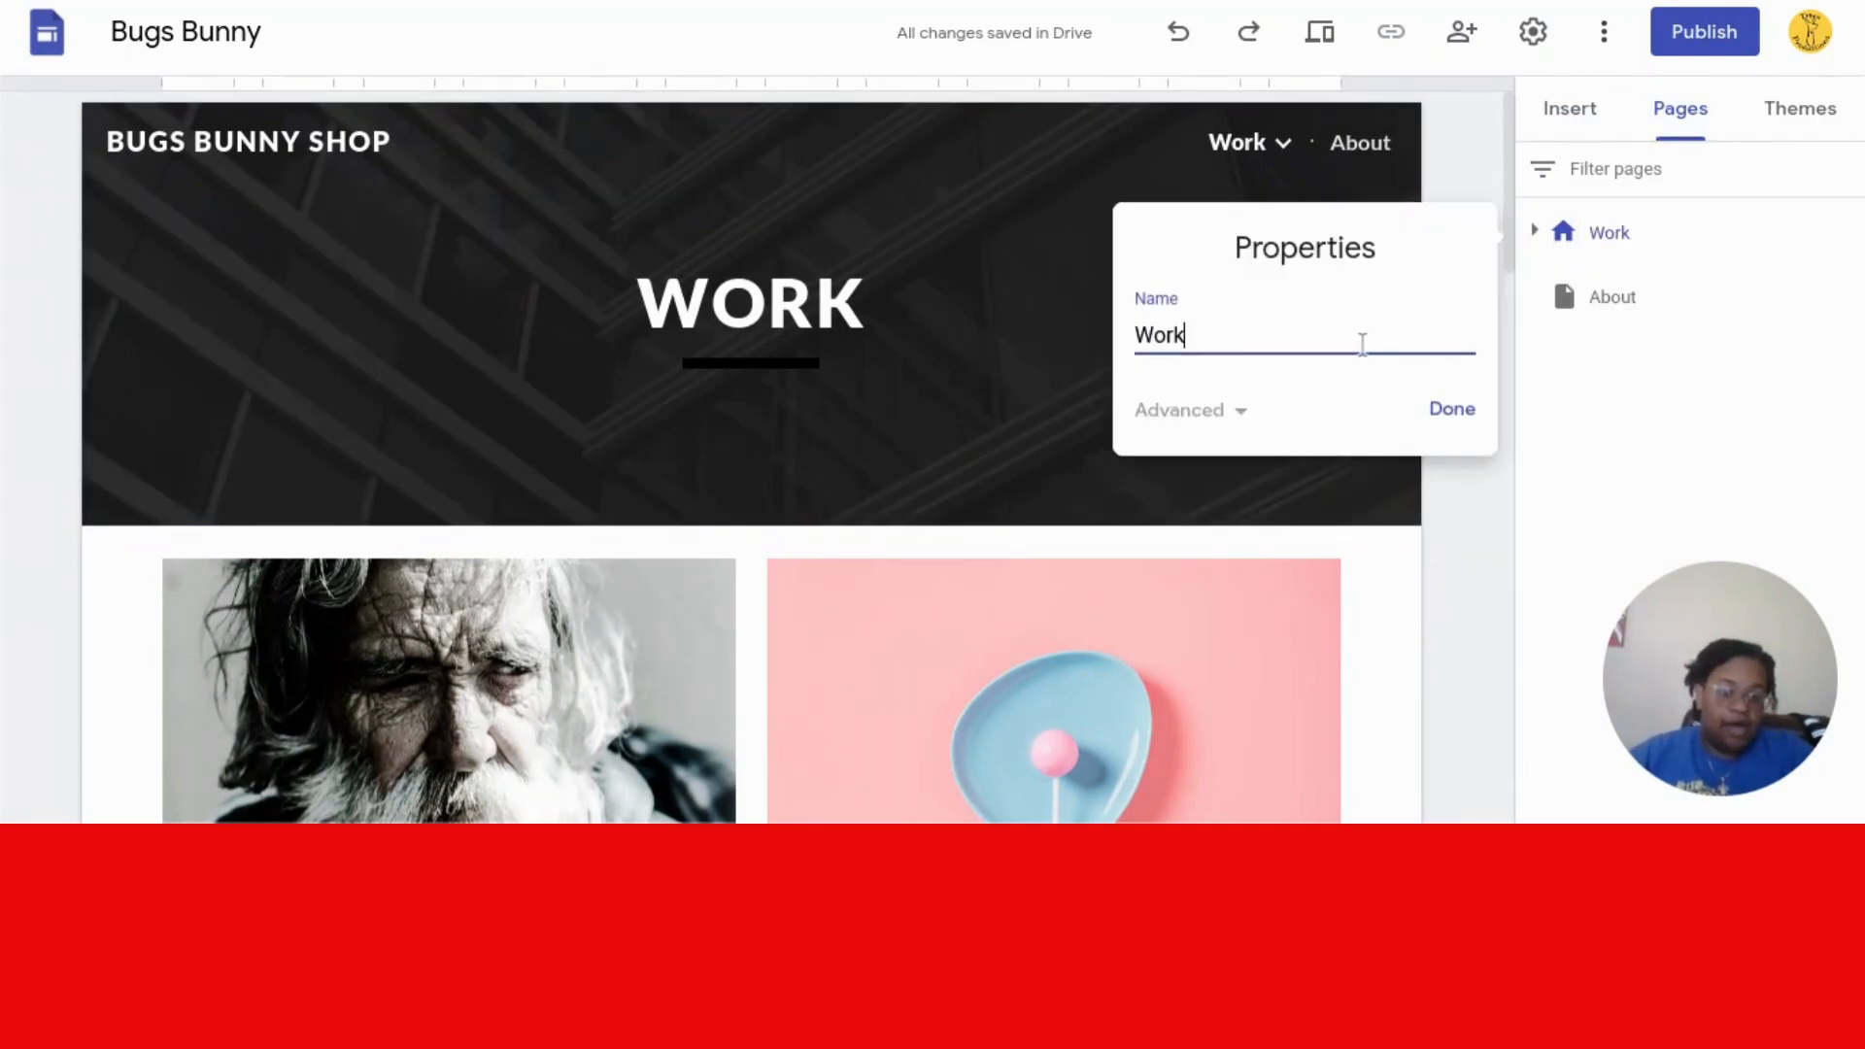
key("BackSpace")
key("BackSpace")
key("BackSpace")
key("BackSpace")
type("Home")
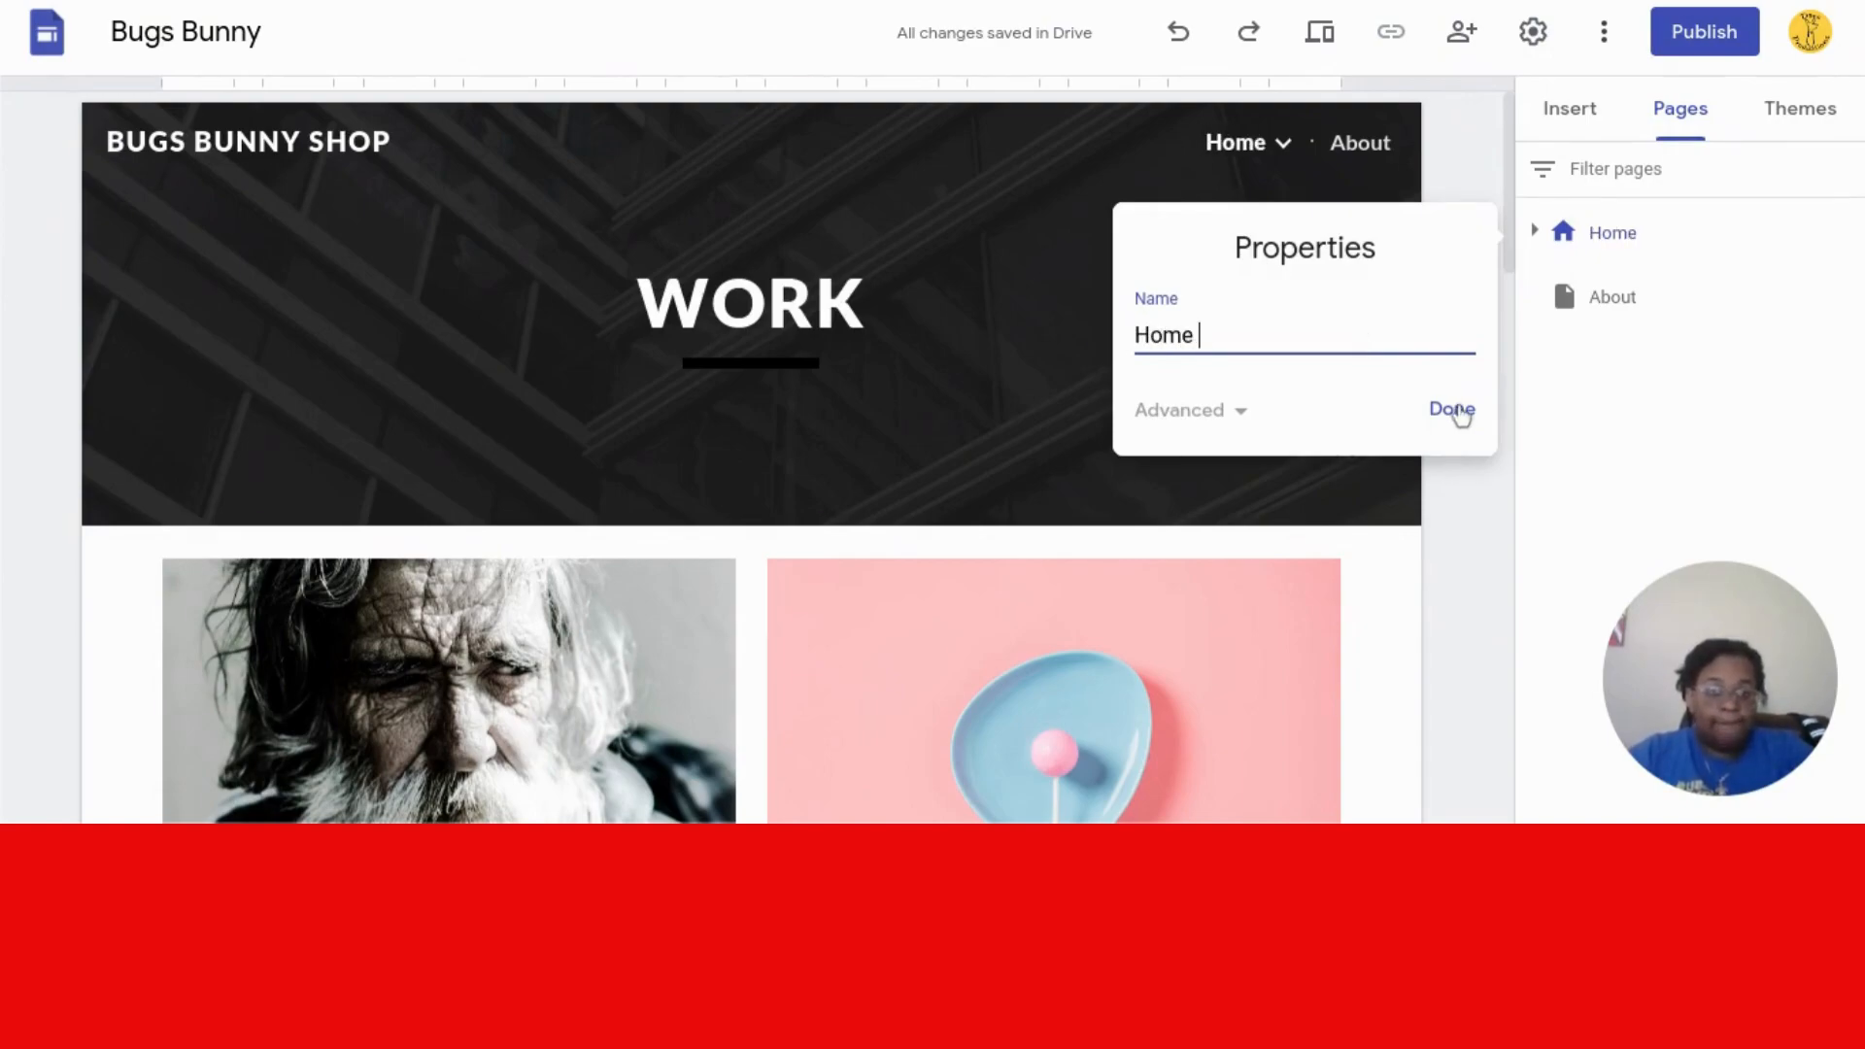
left_click(1460, 416)
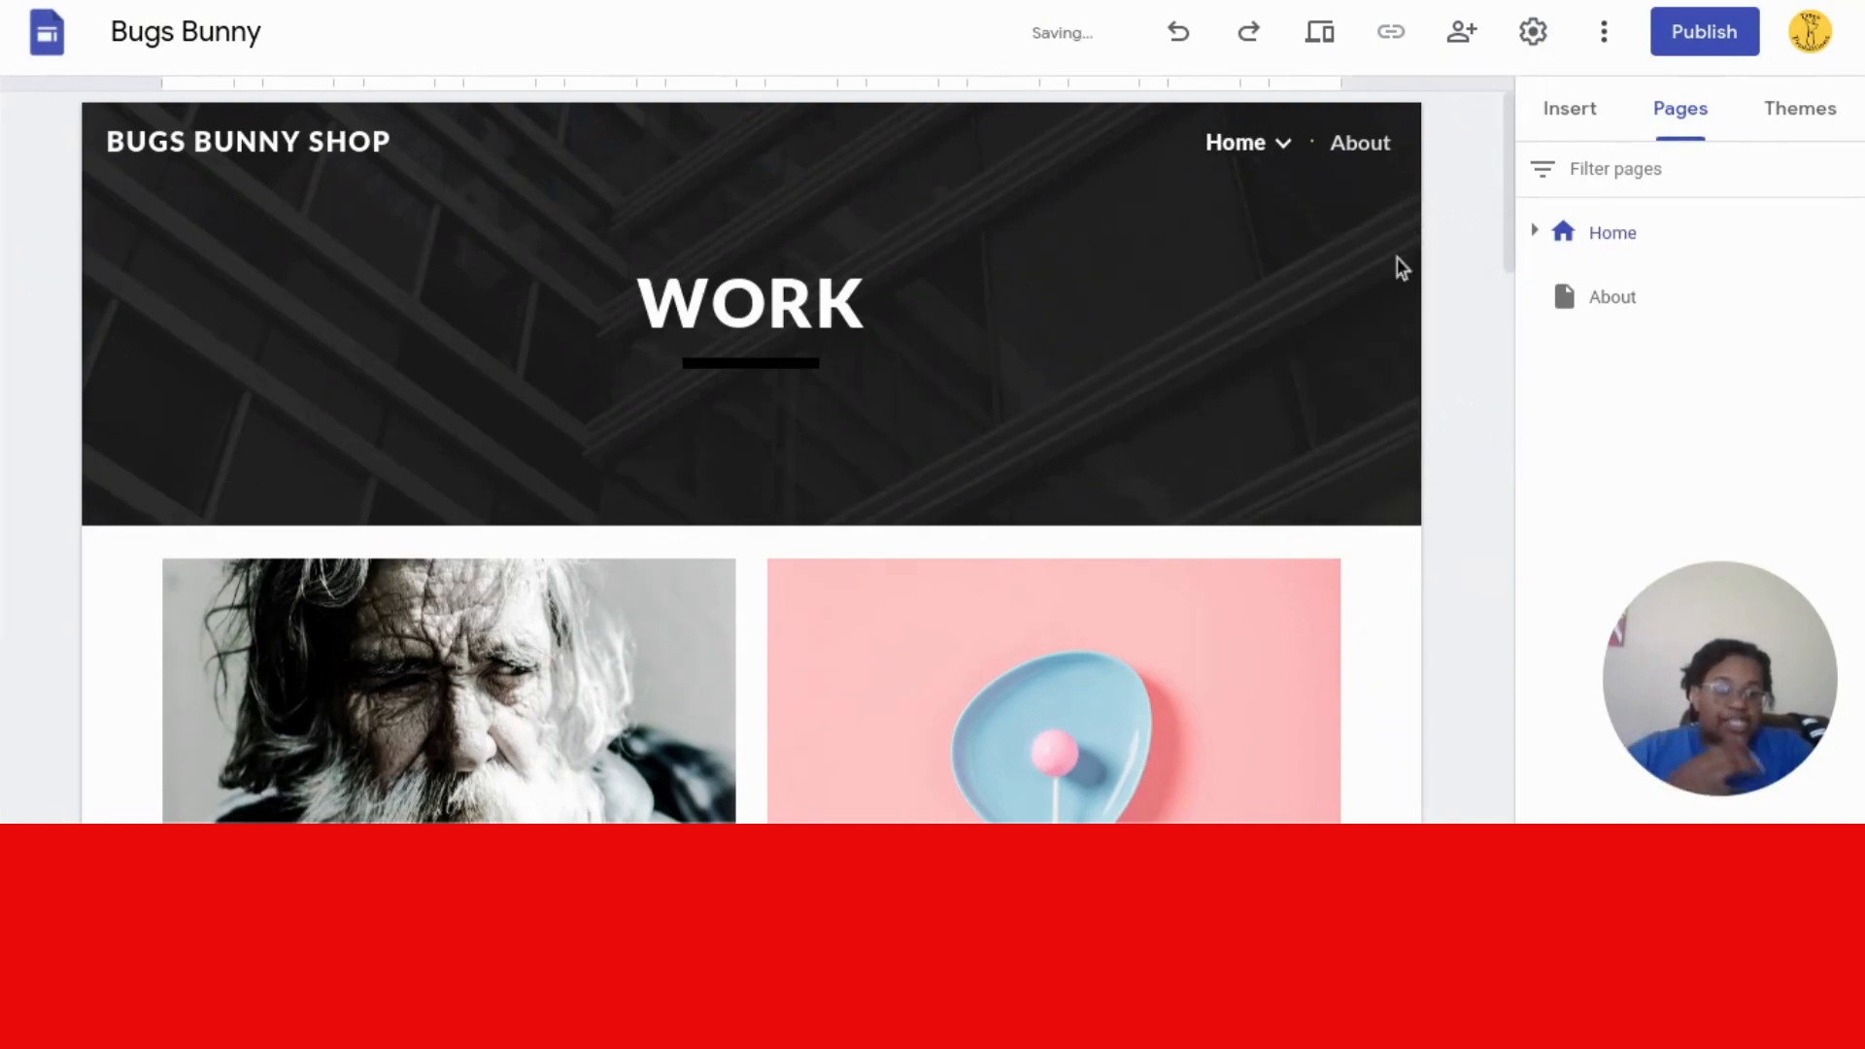
- Replace the header banner heading WORK with WELCOME
mouse_move(1274, 155)
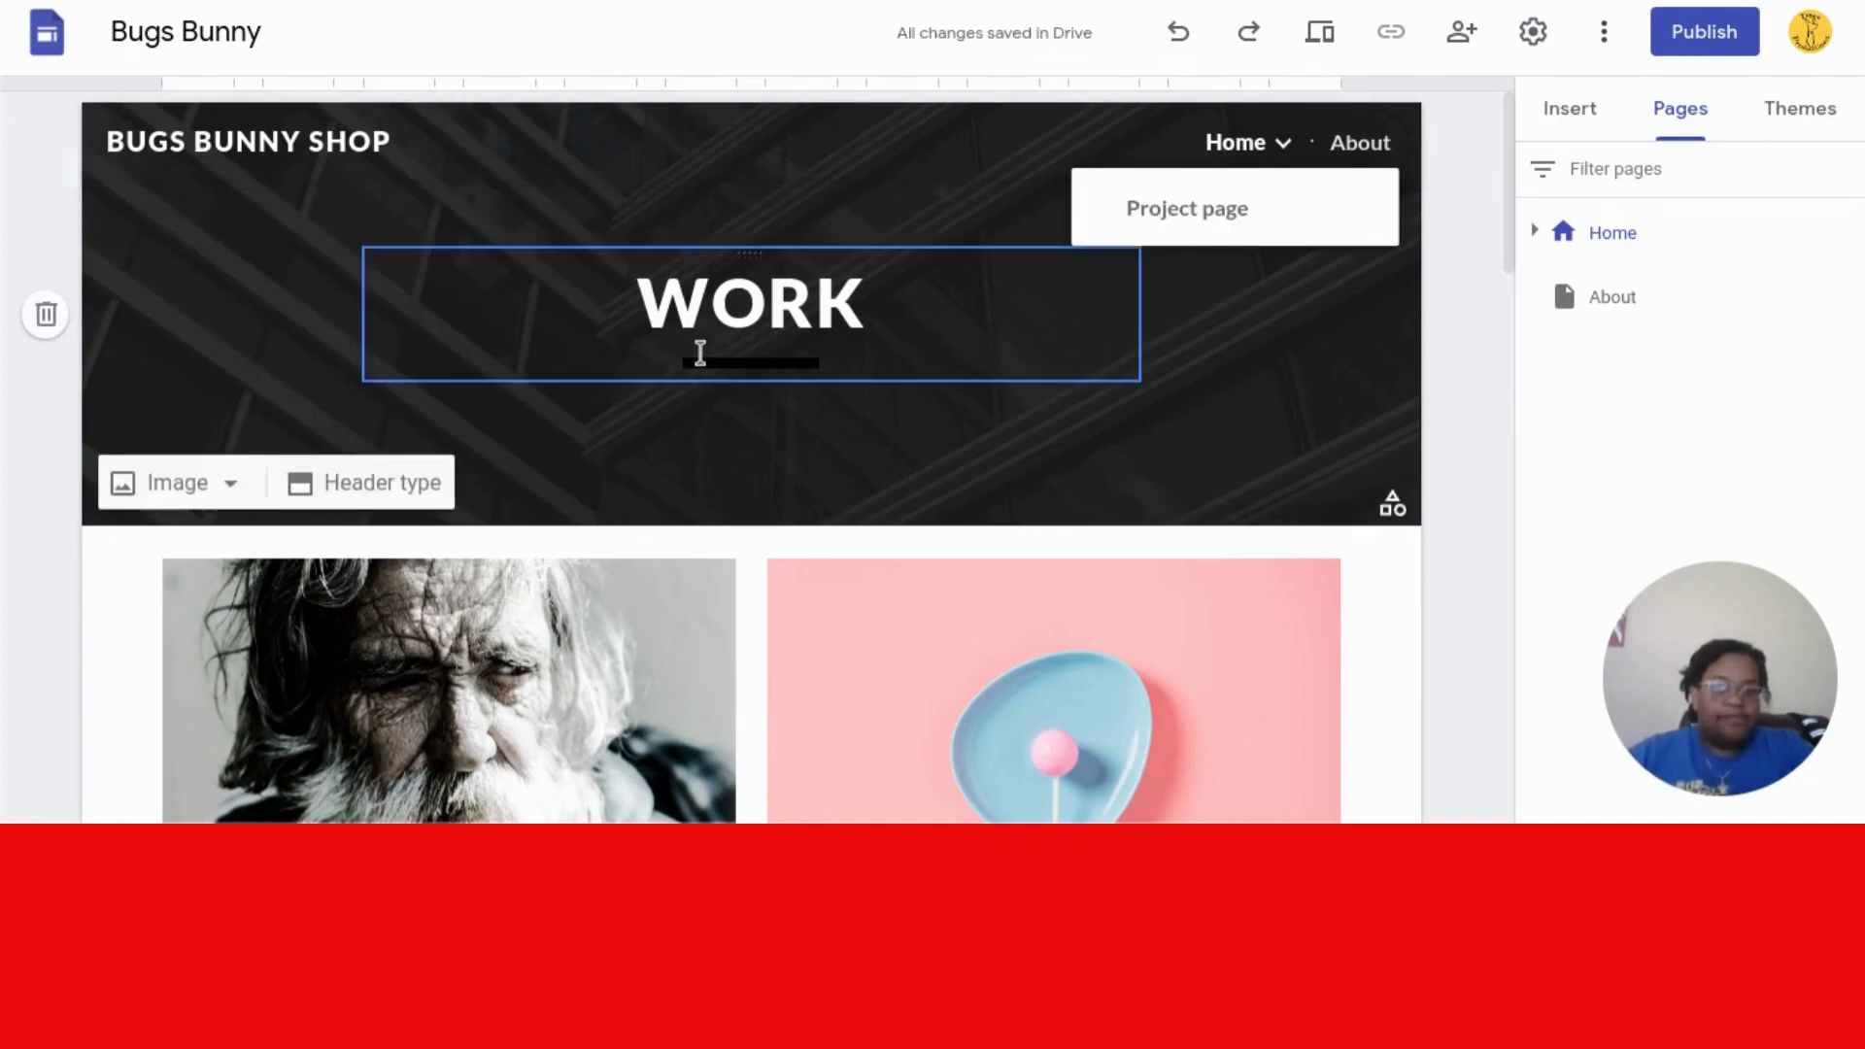
double_click(720, 330)
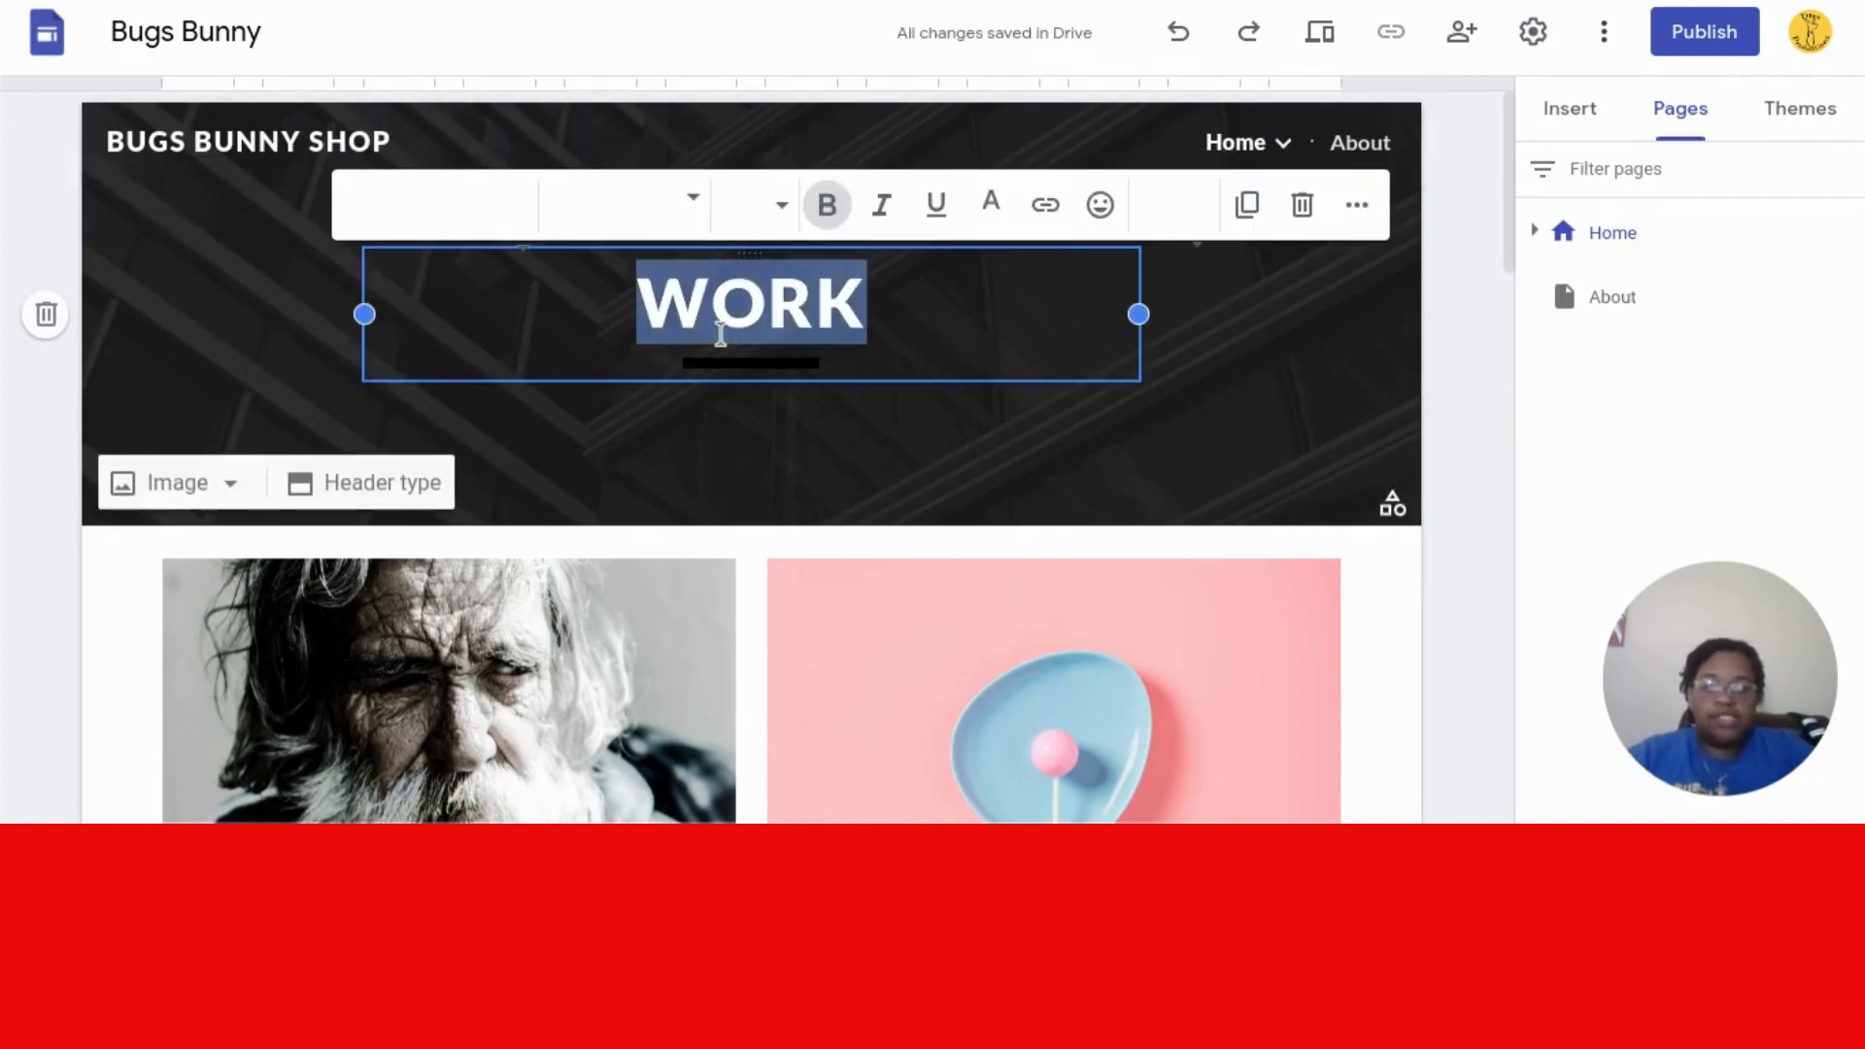
key("BackSpace")
type("WELCOME")
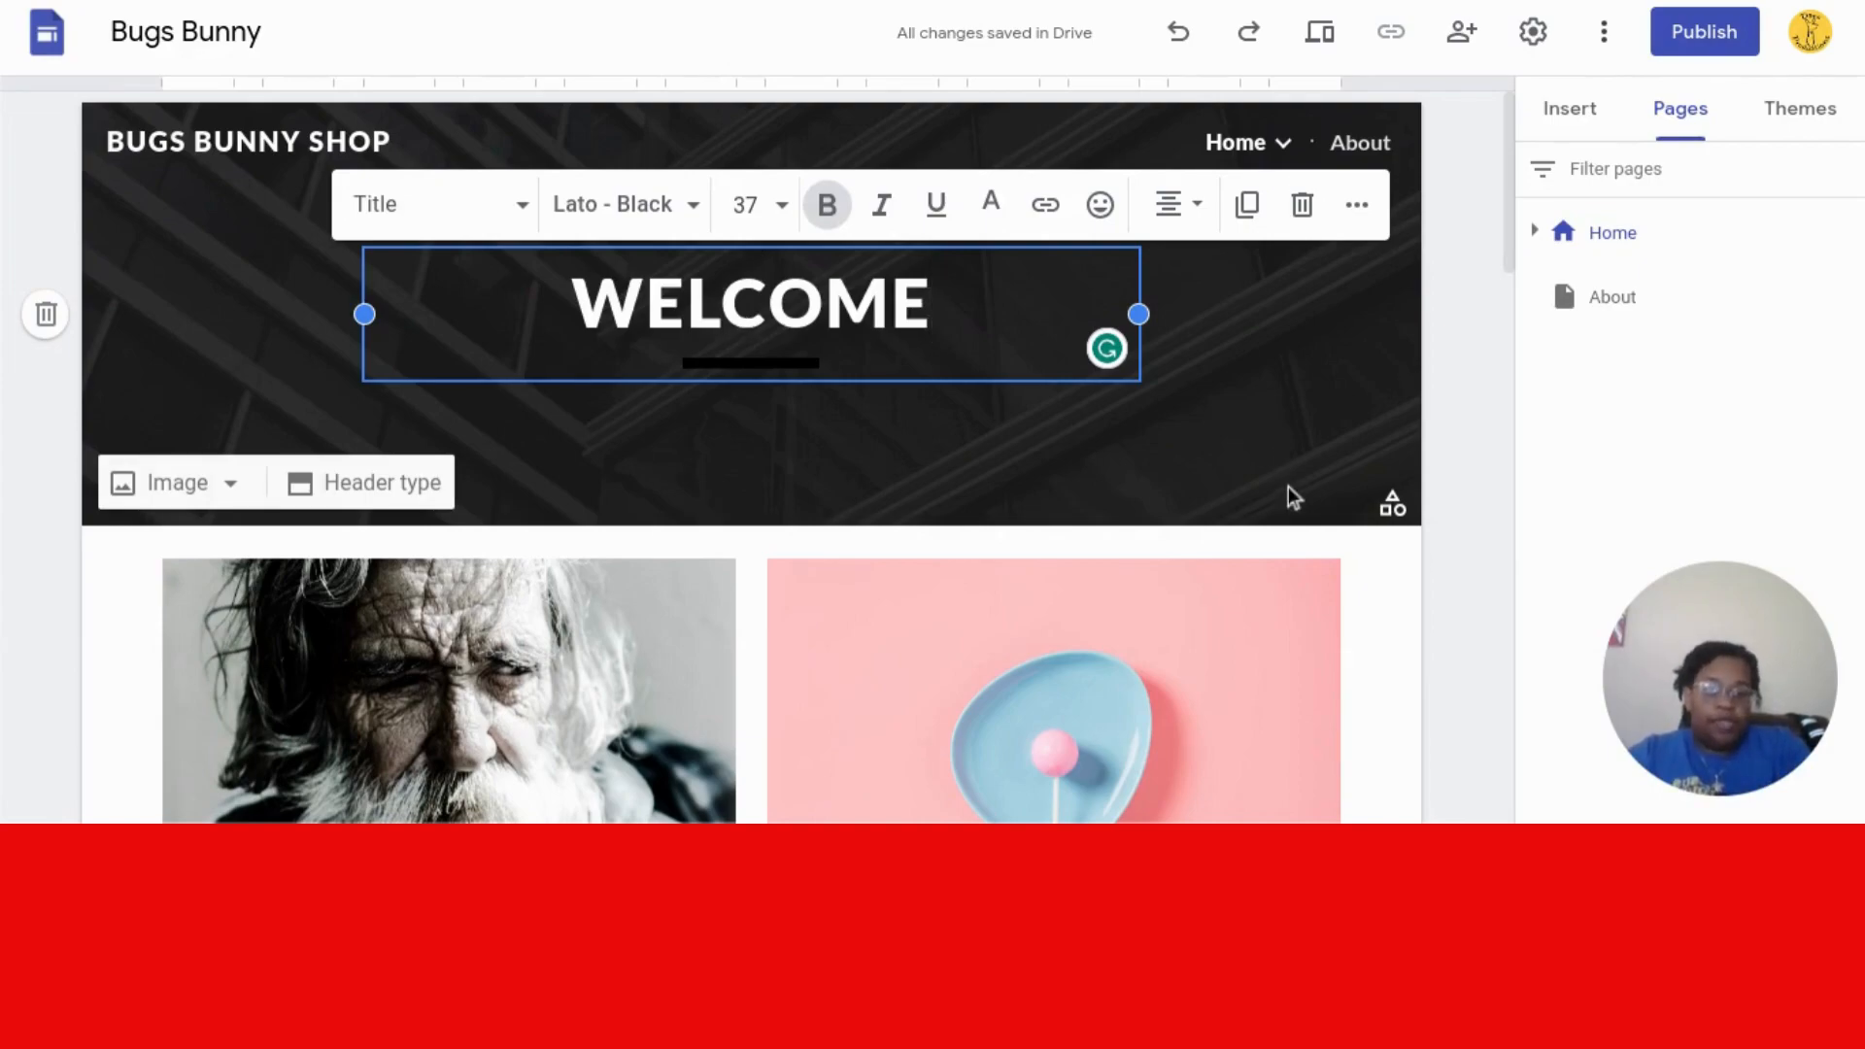
left_click(1394, 567)
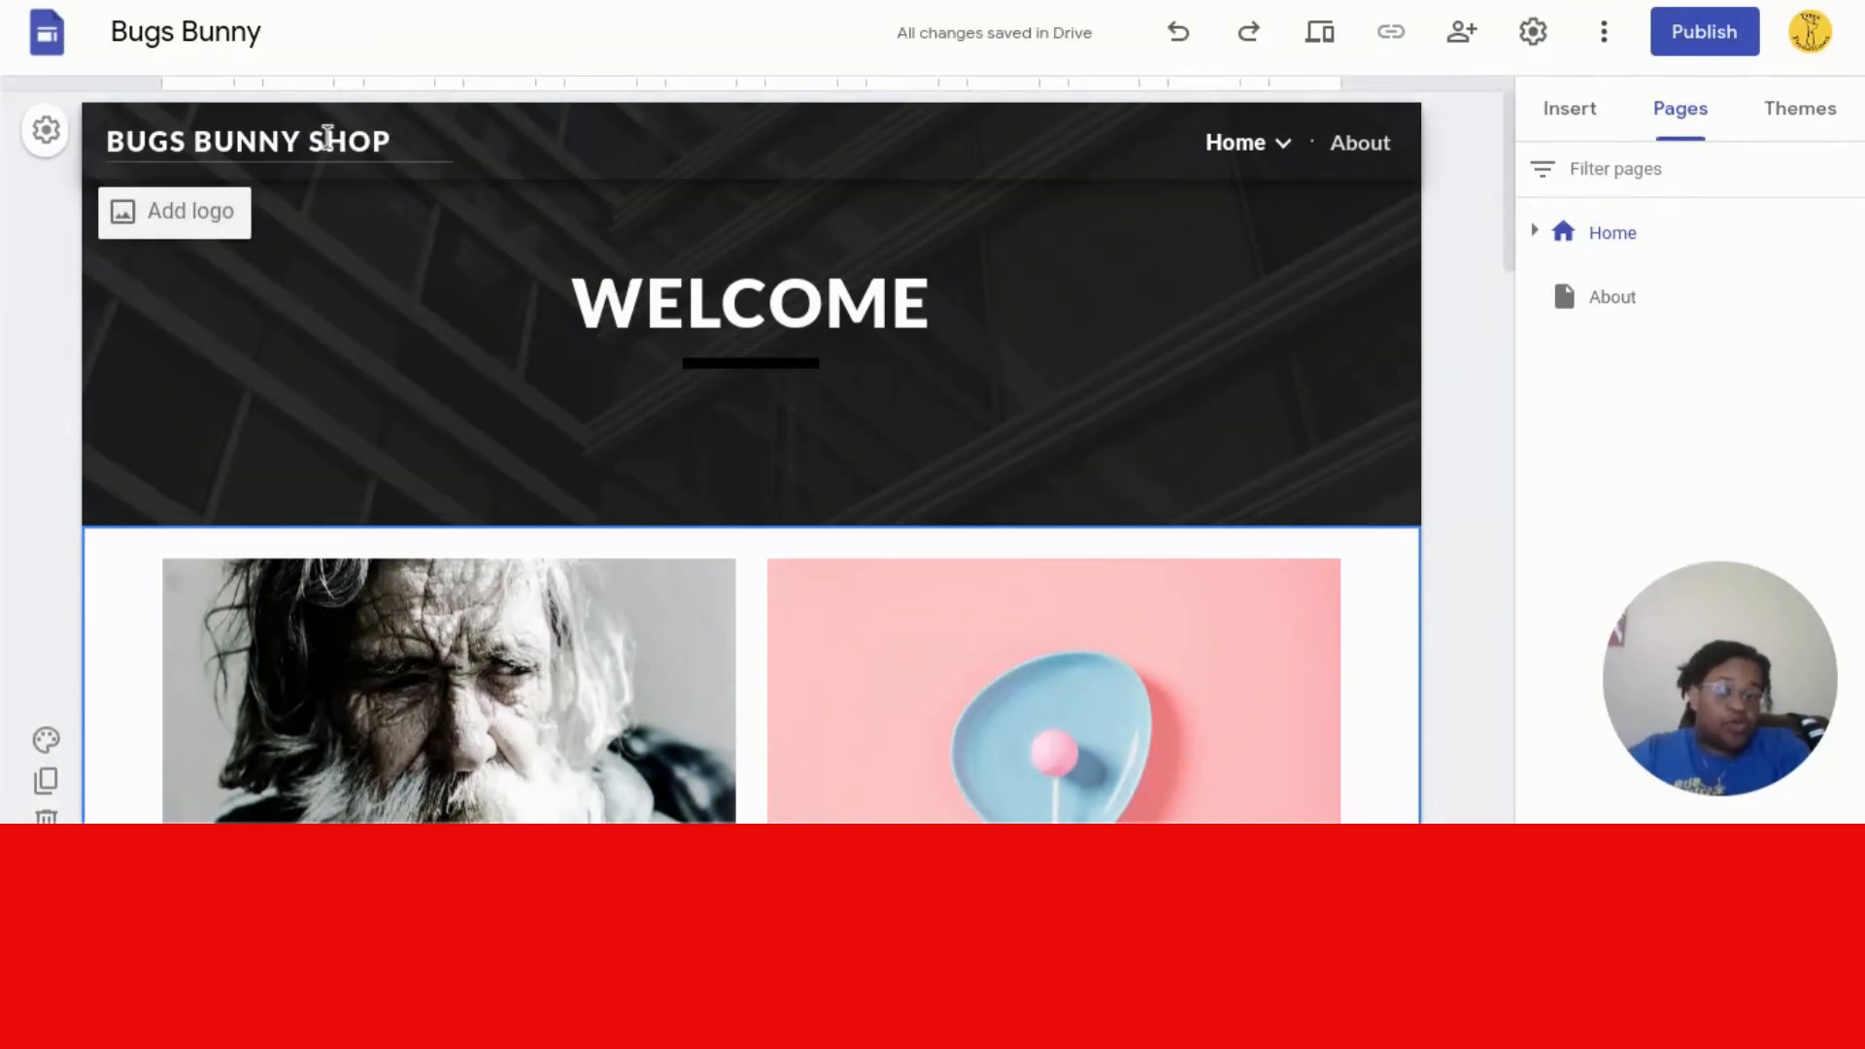
mouse_move(1248, 168)
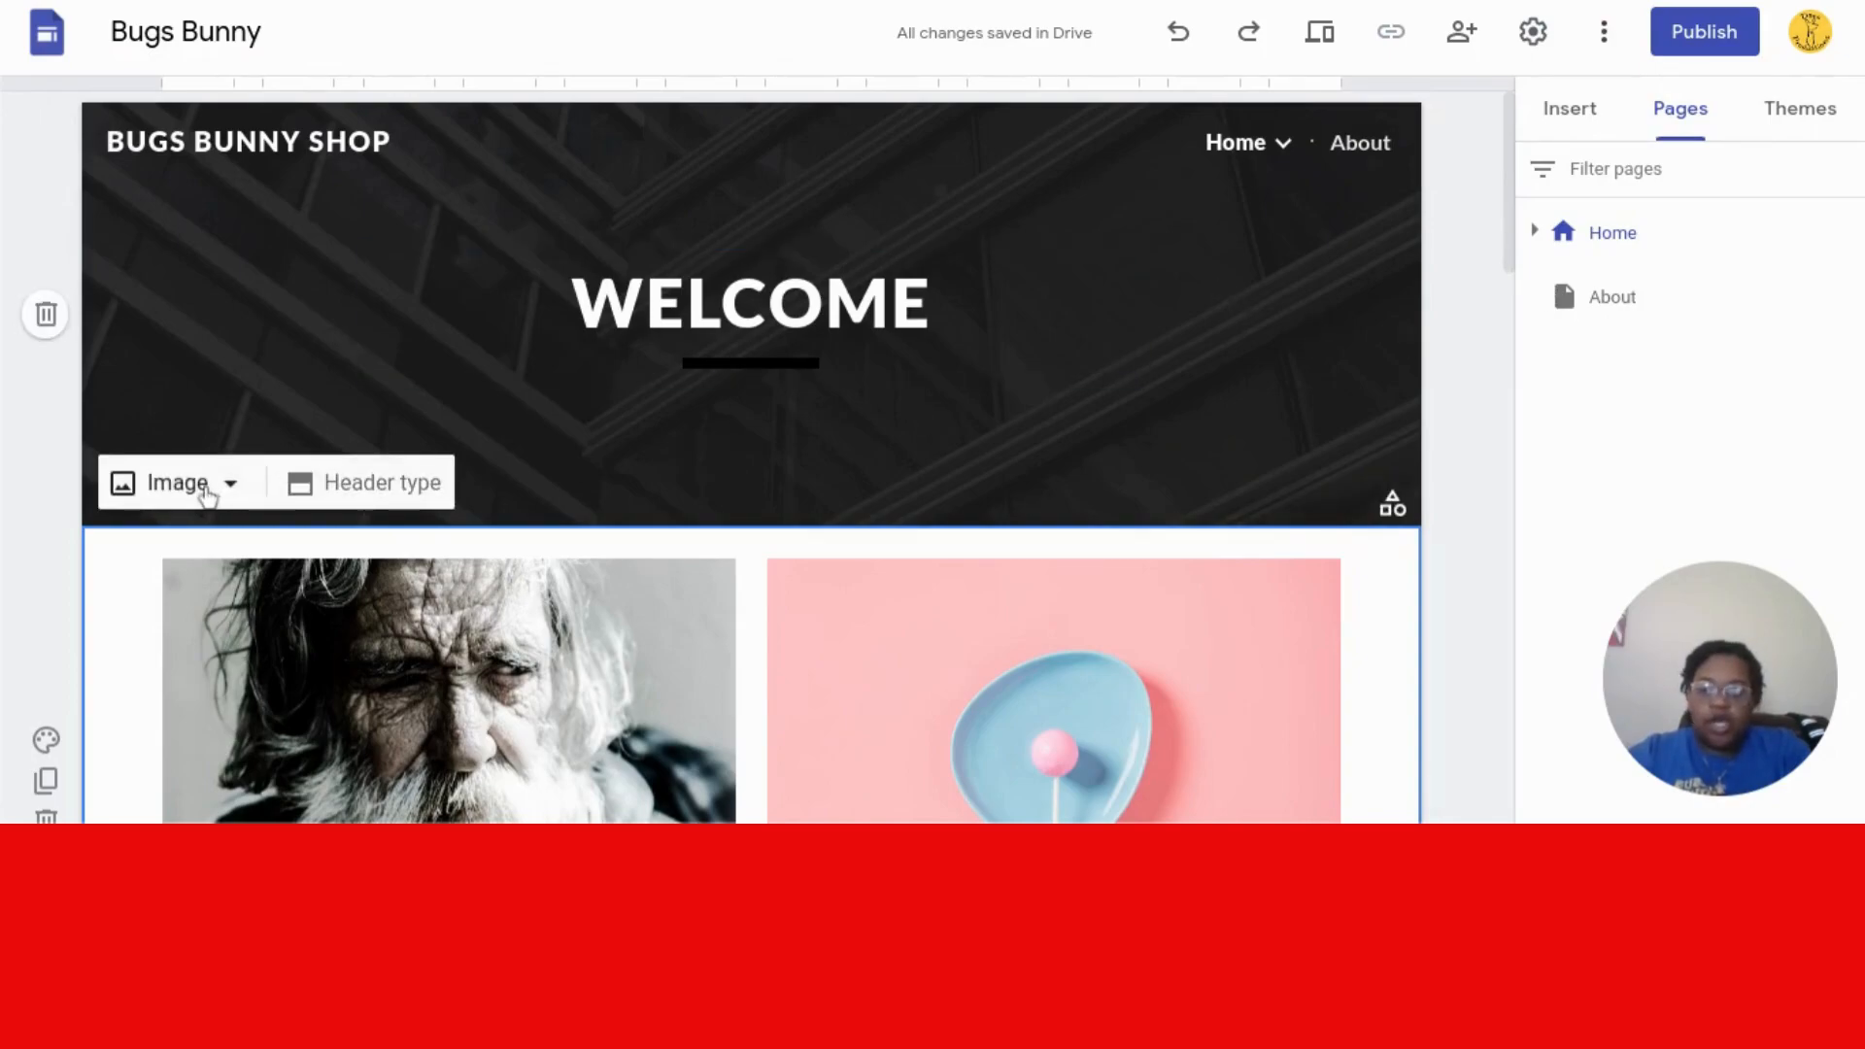
- Search images for 'bugs bunny' and set the Bugs and Lola cartoon as the header background
left_click(204, 493)
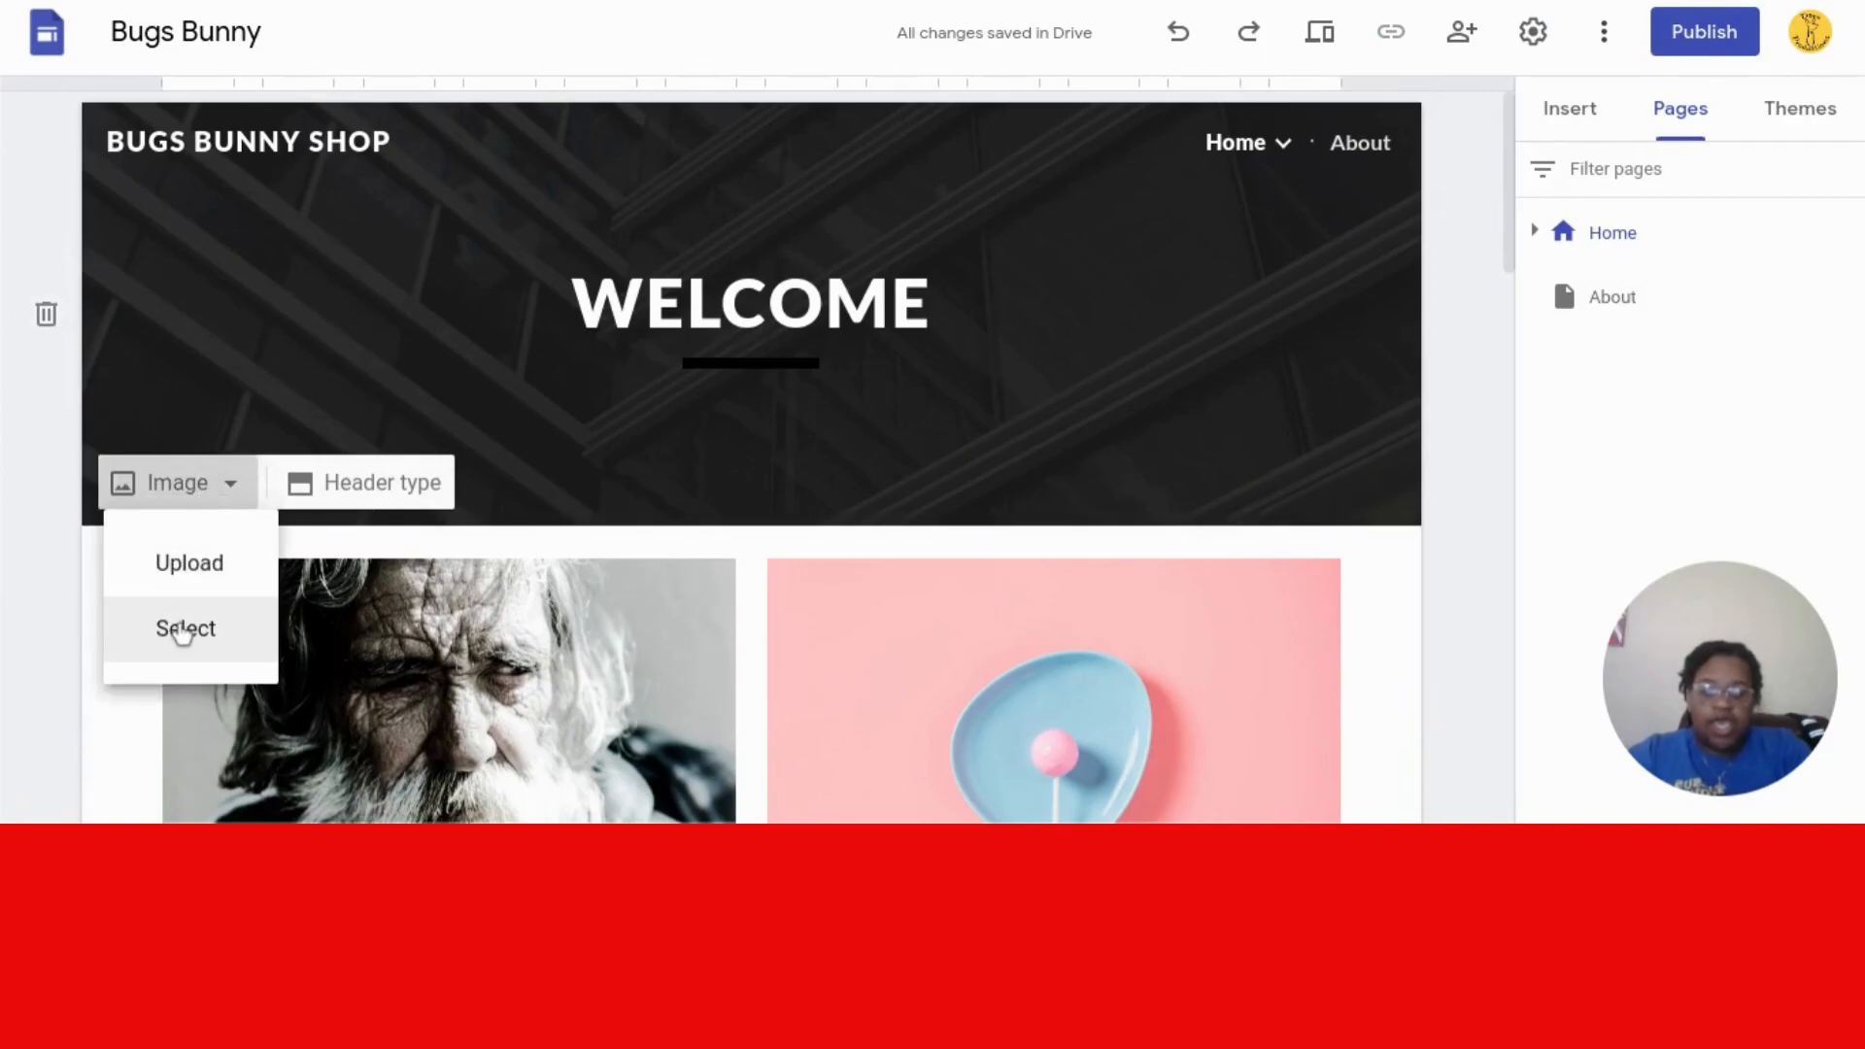
left_click(181, 632)
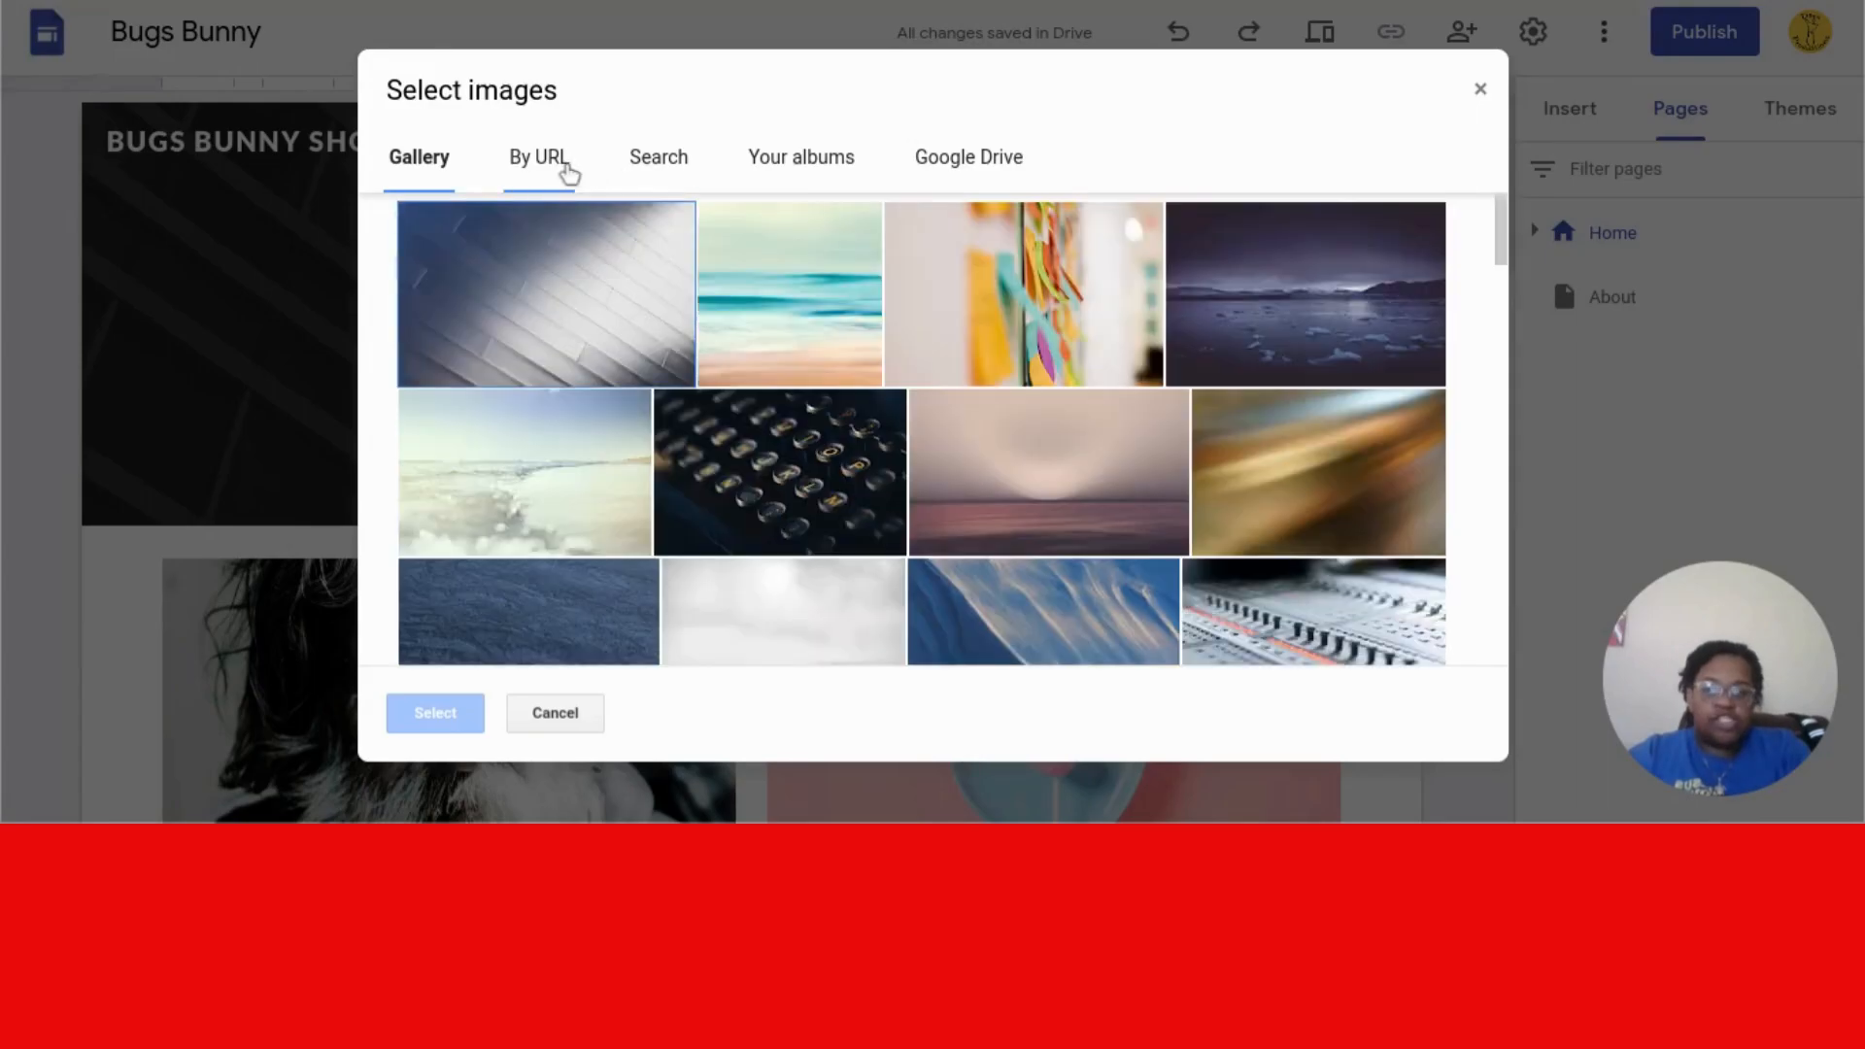
left_click(675, 171)
left_click(677, 243)
type("bugs bunny")
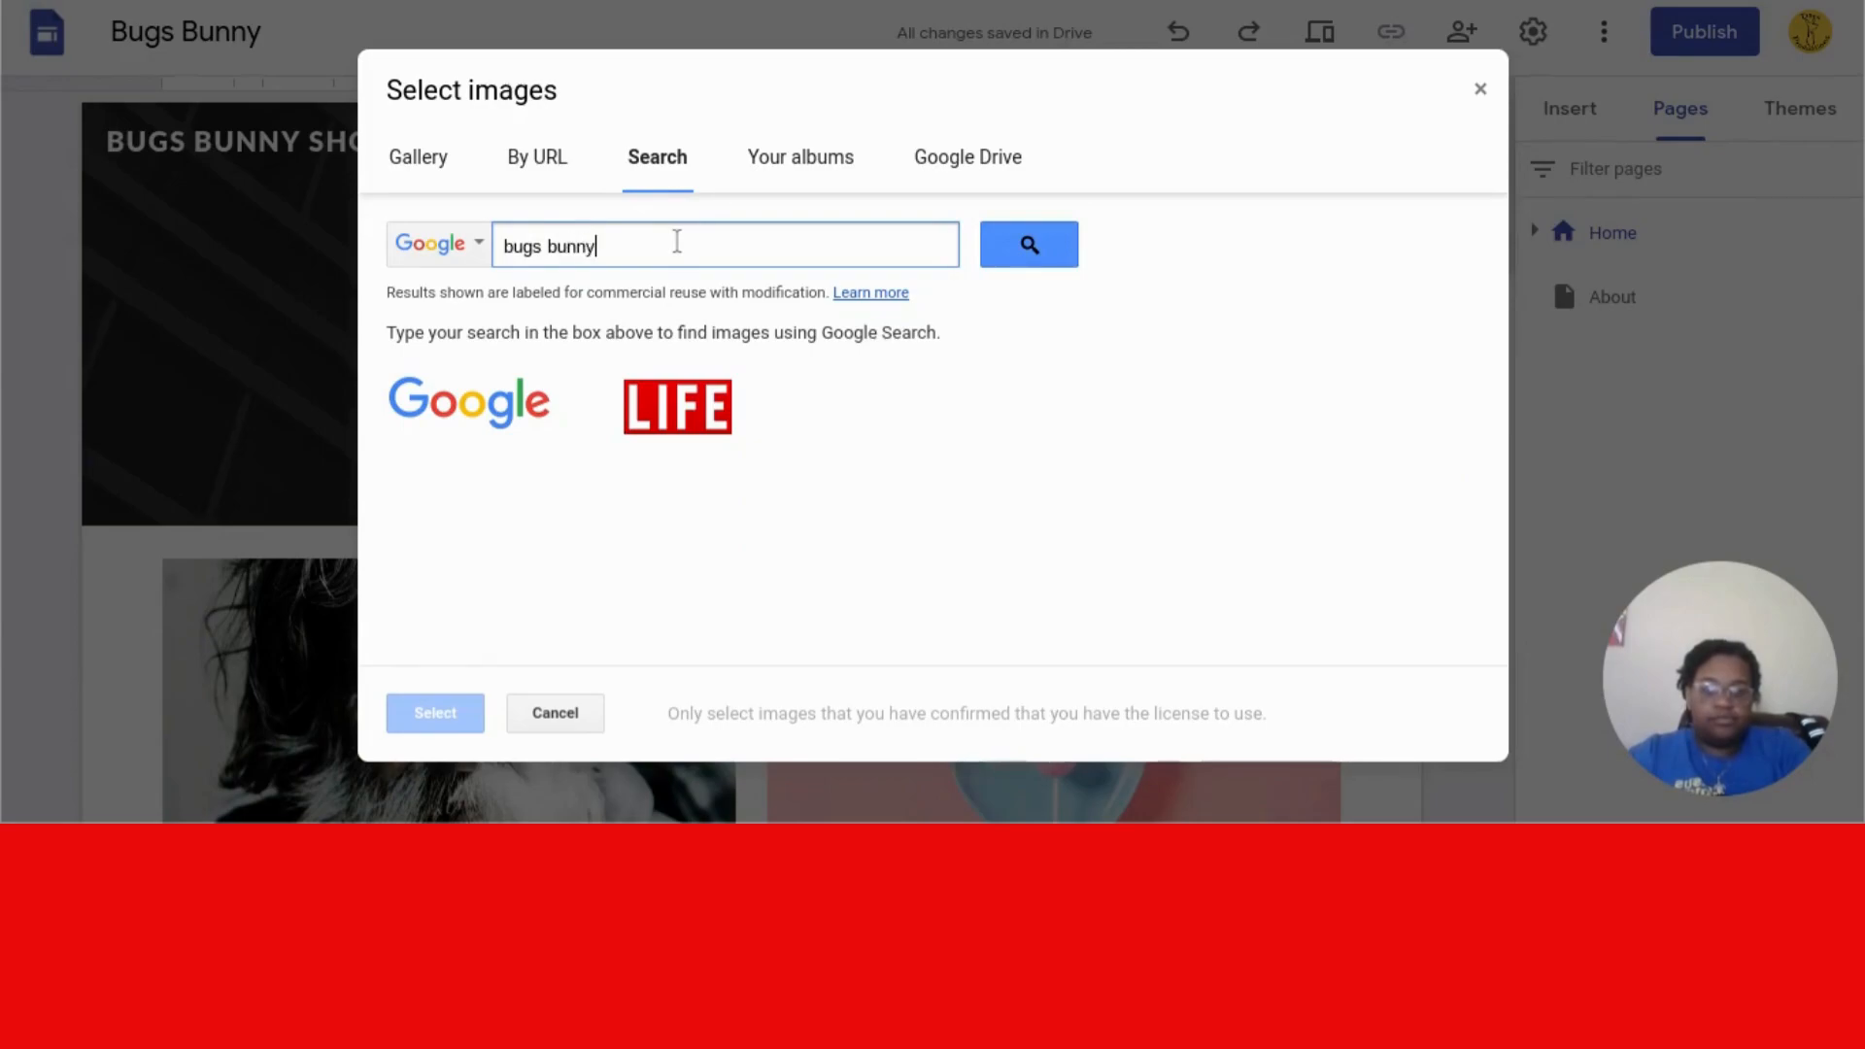
key("Return")
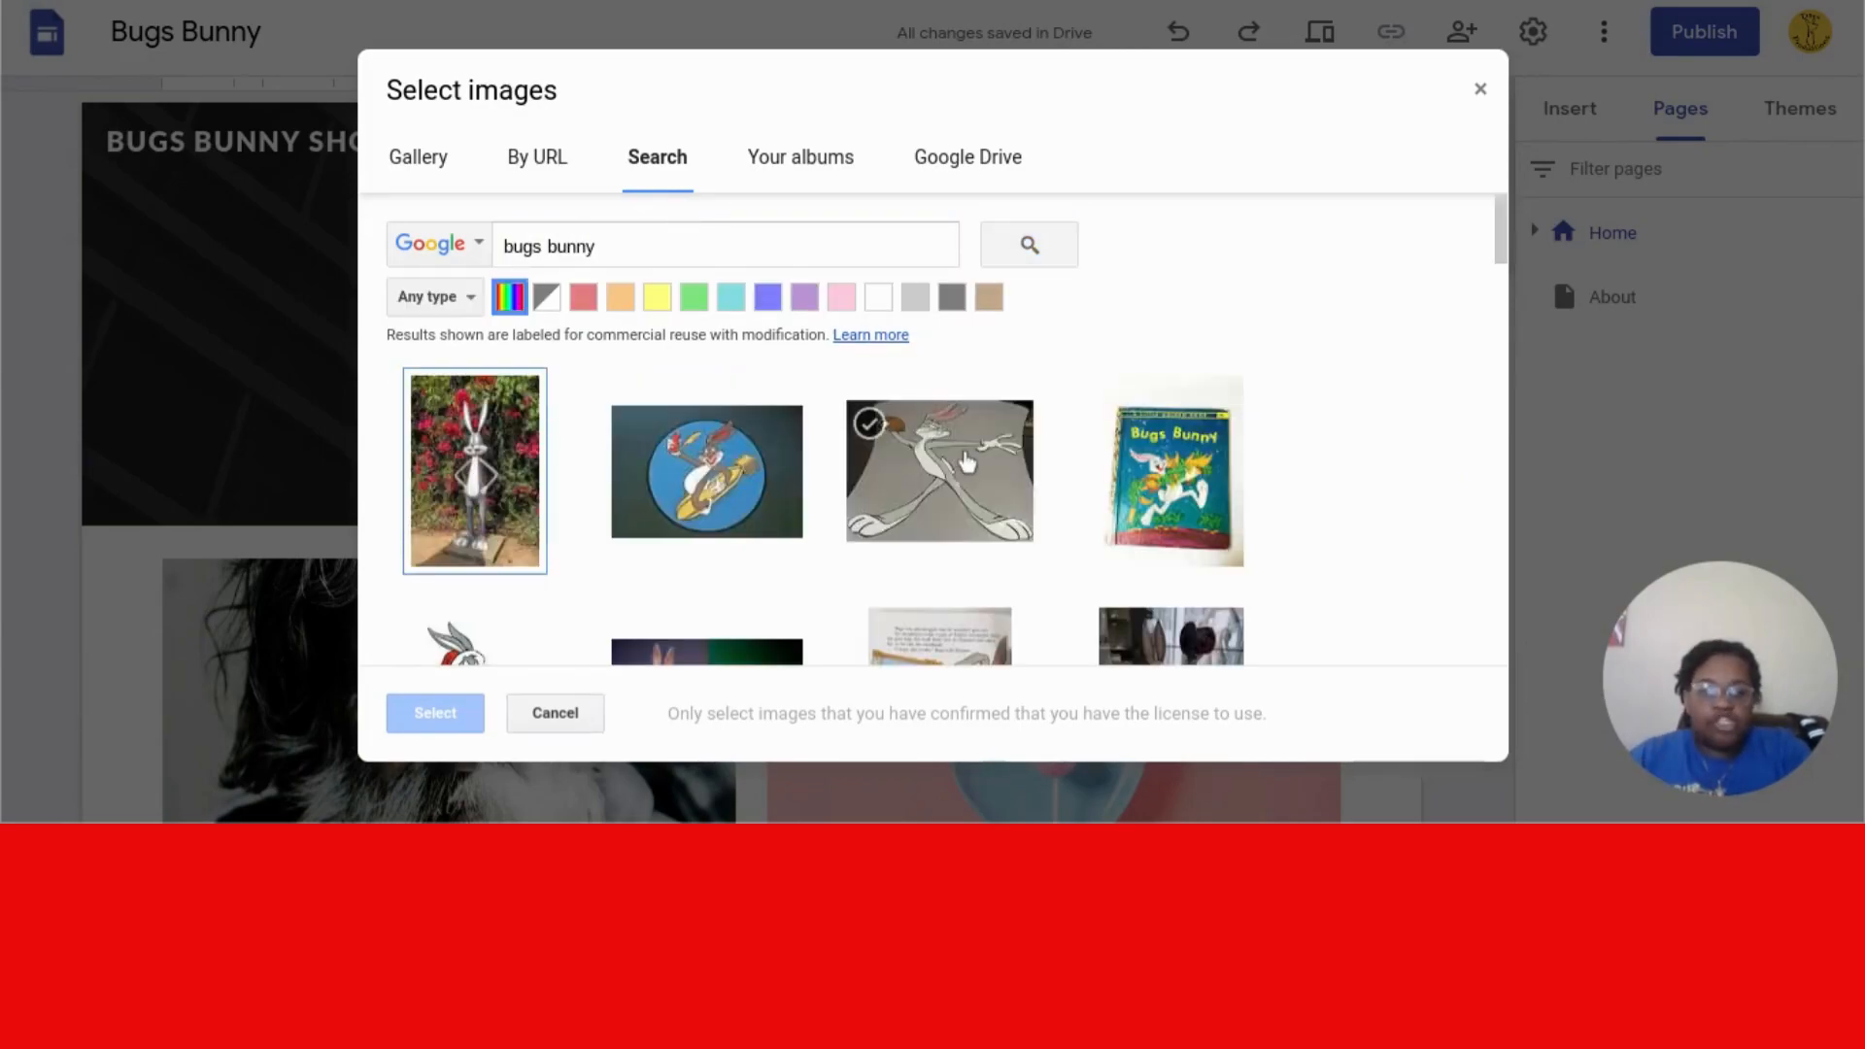
left_click_drag(1502, 231, 1496, 369)
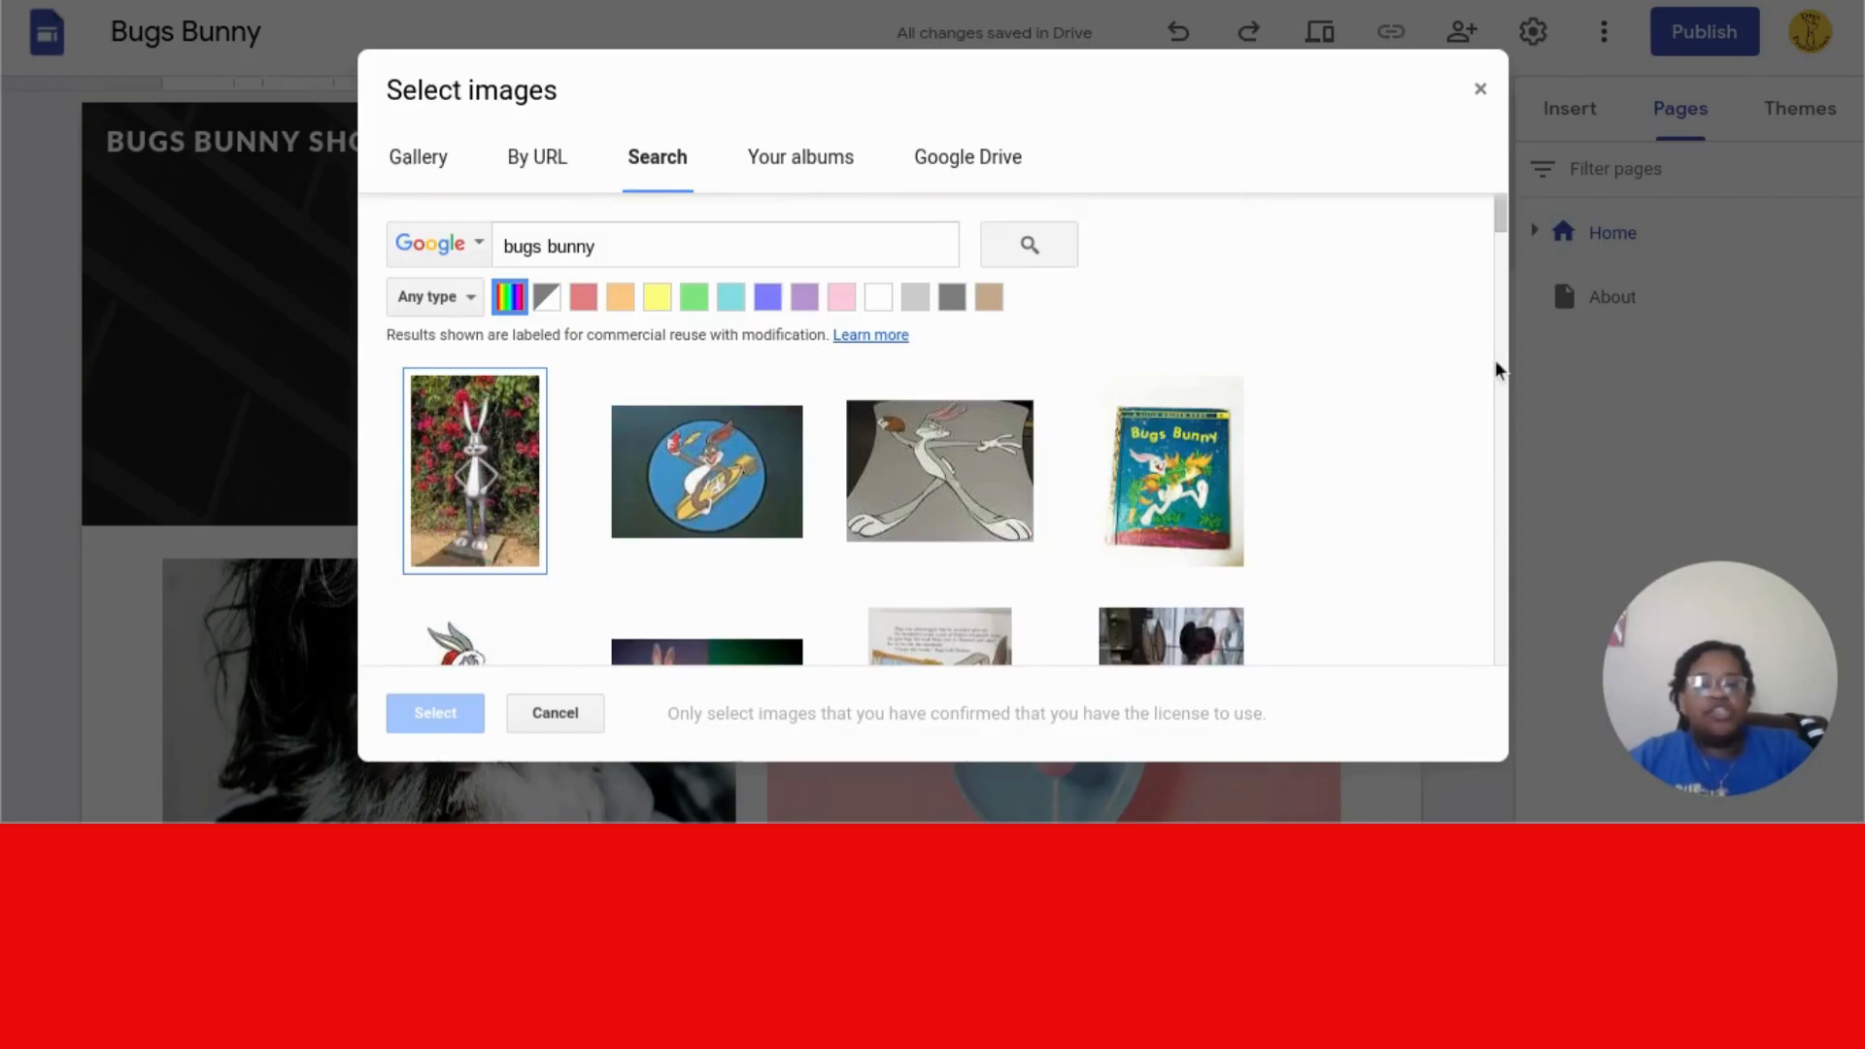
left_click_drag(1501, 231, 1497, 275)
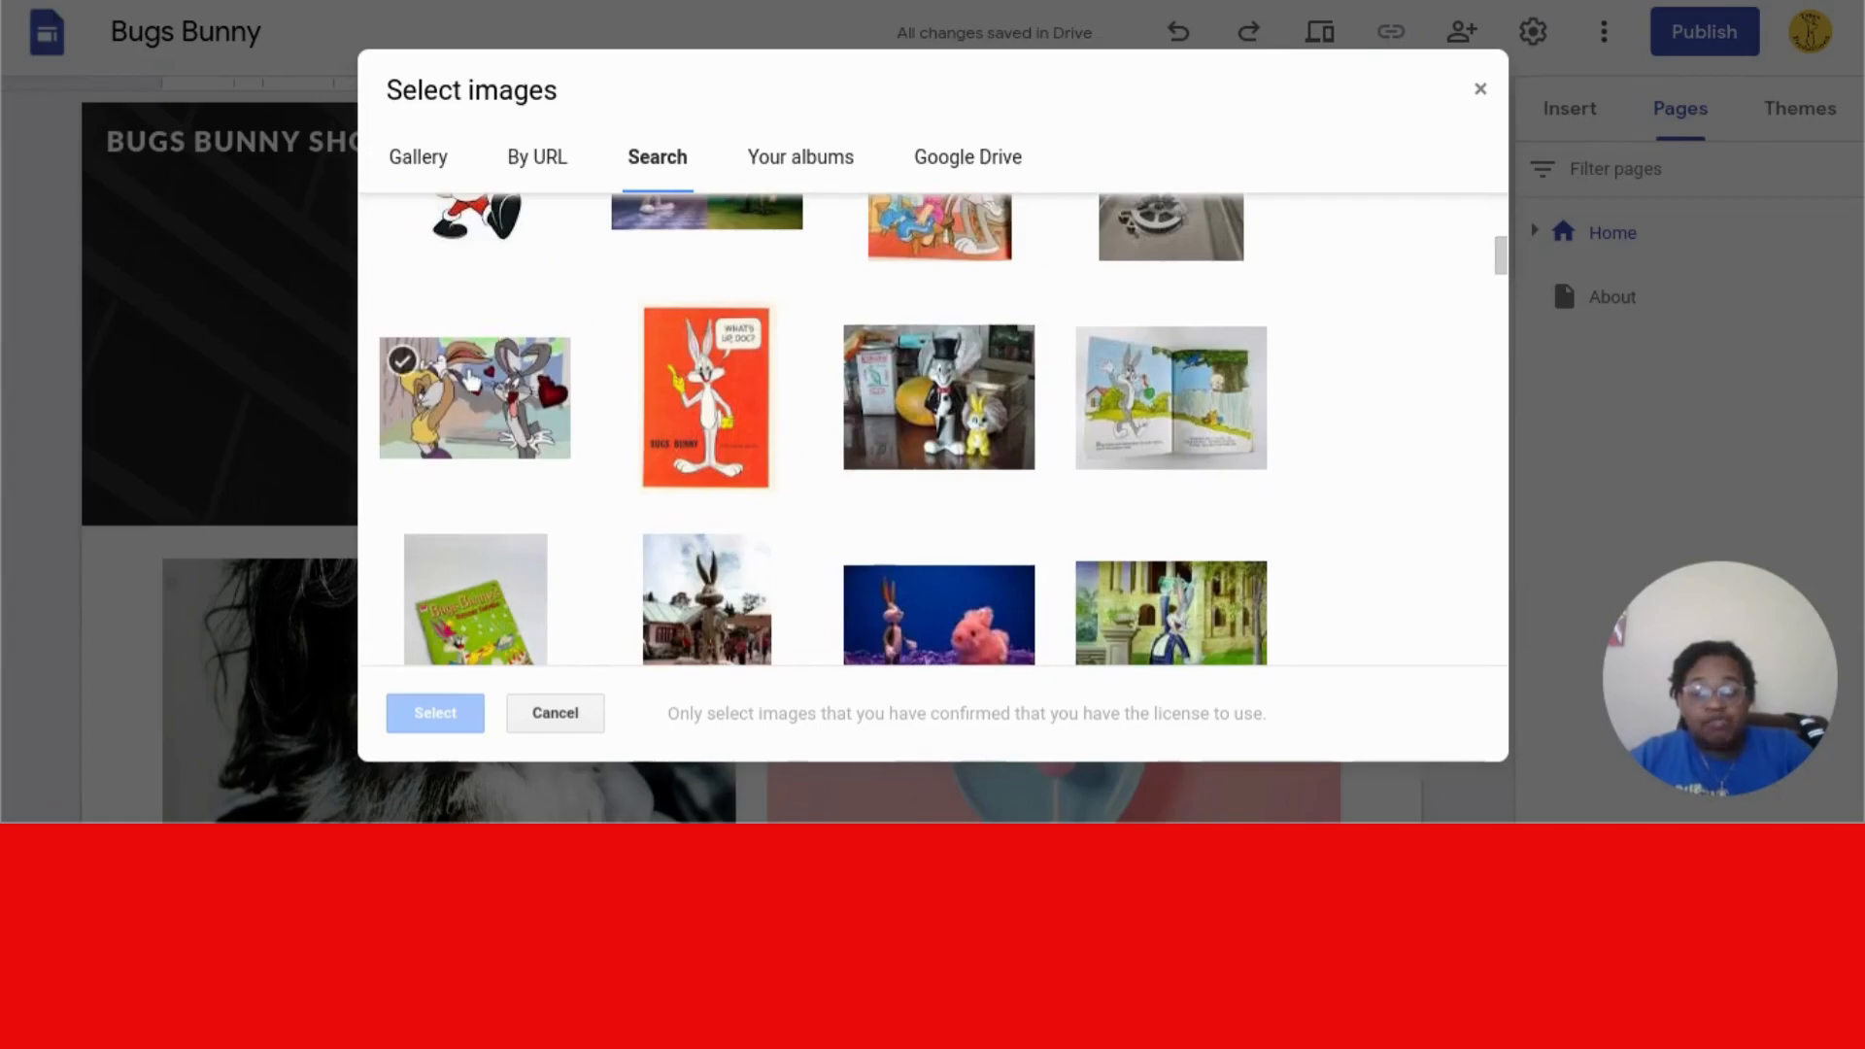
left_click(470, 367)
left_click(435, 716)
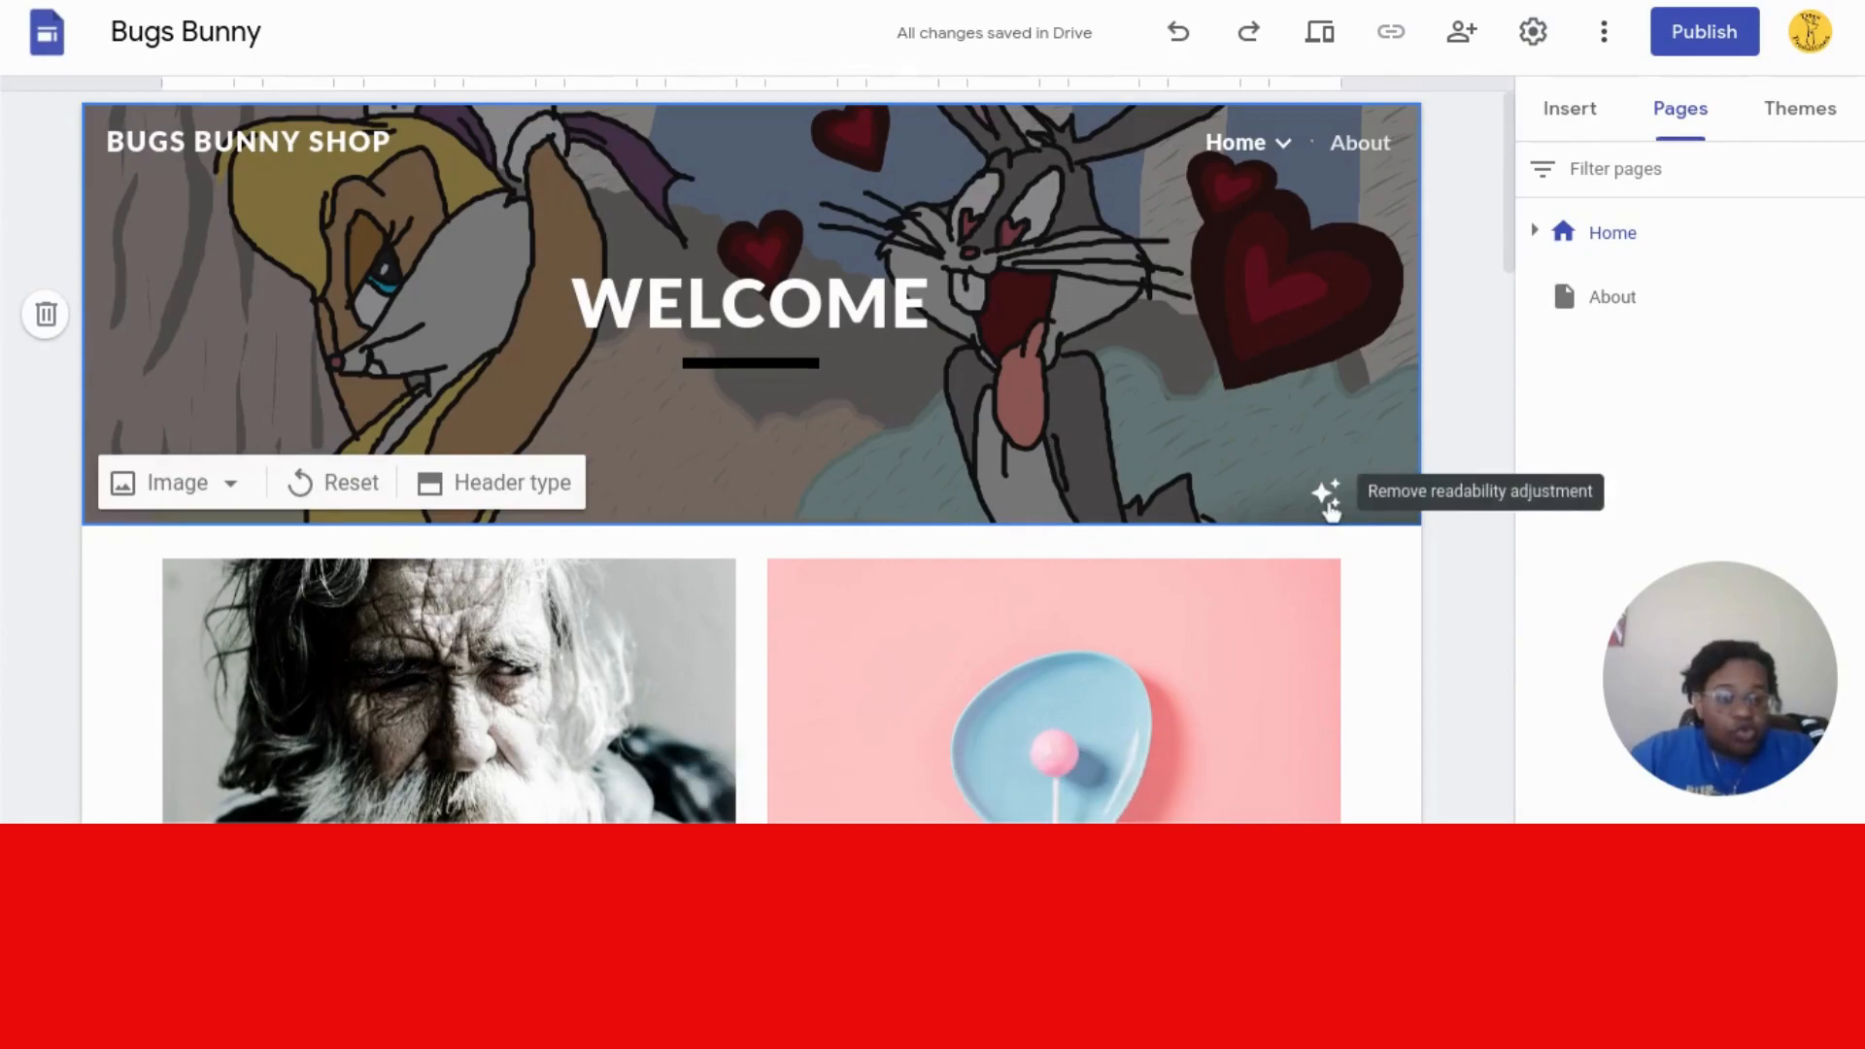
- Toggle the header image's readability adjustment off and on
left_click(1327, 497)
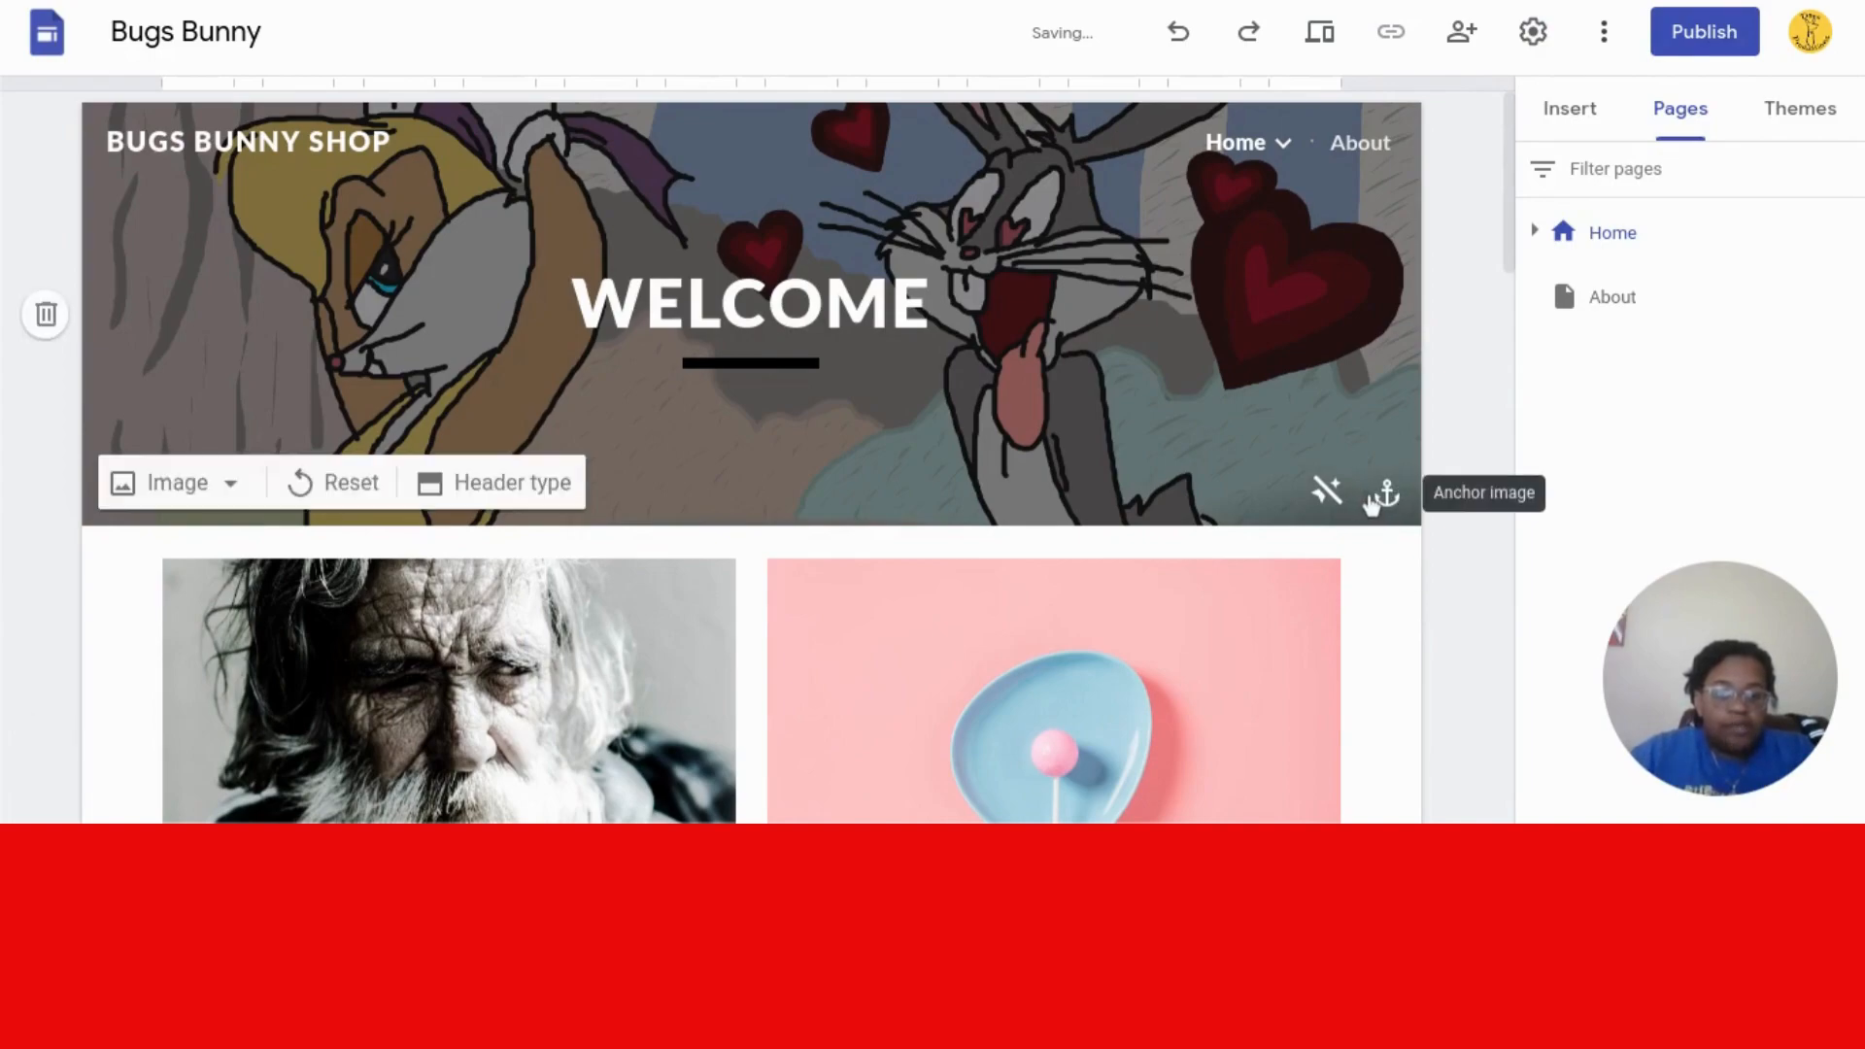
left_click(1328, 495)
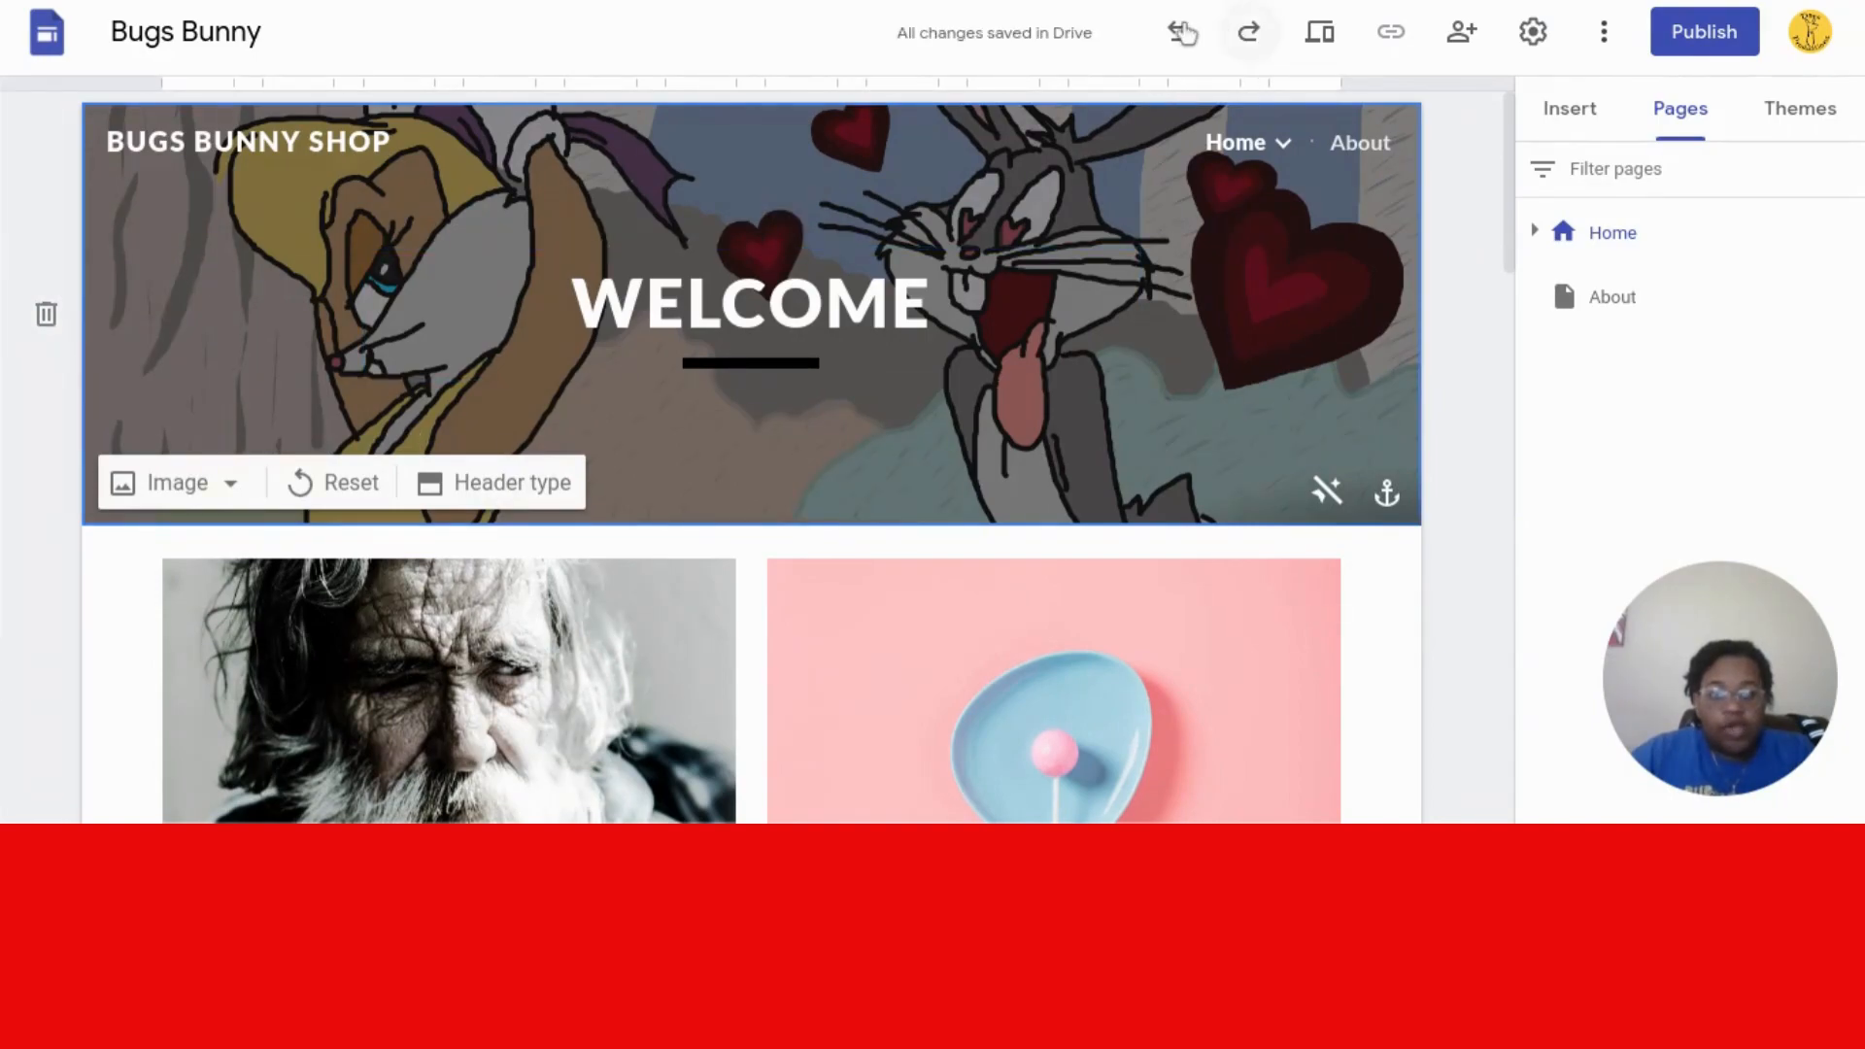
left_click(1178, 30)
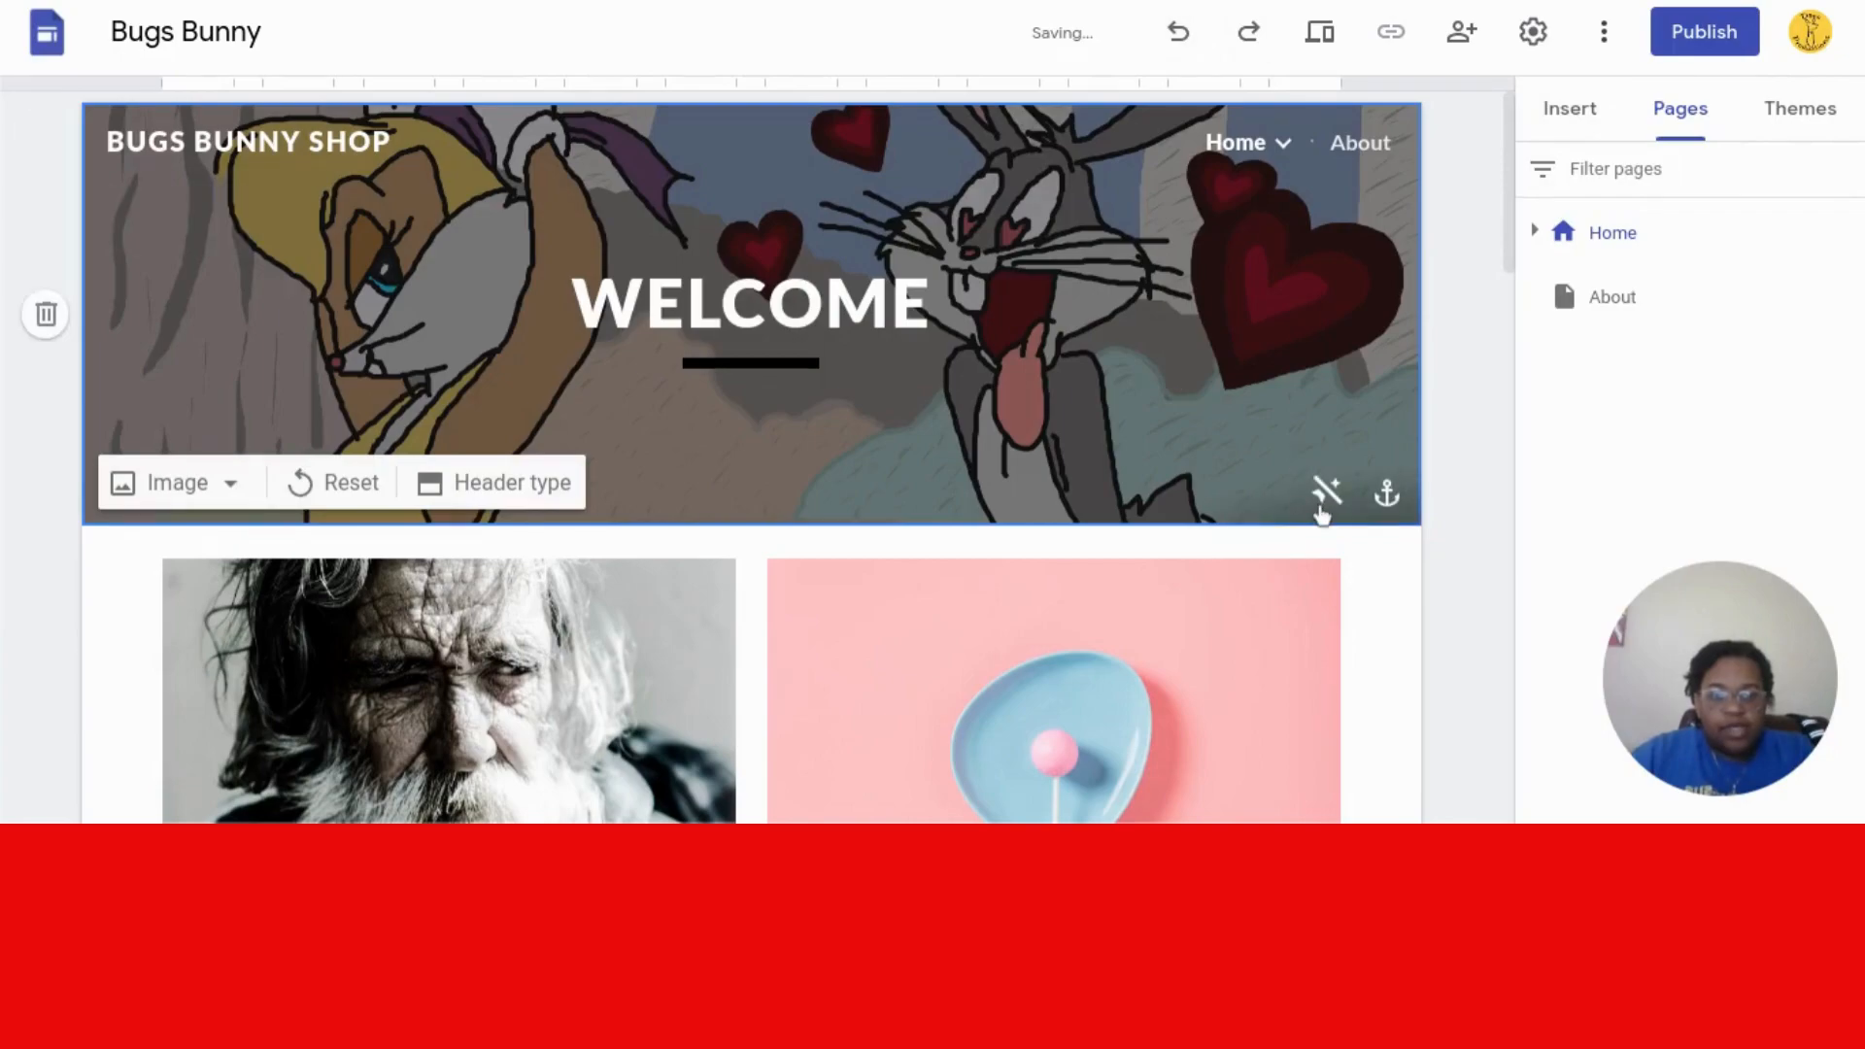
left_click(1327, 494)
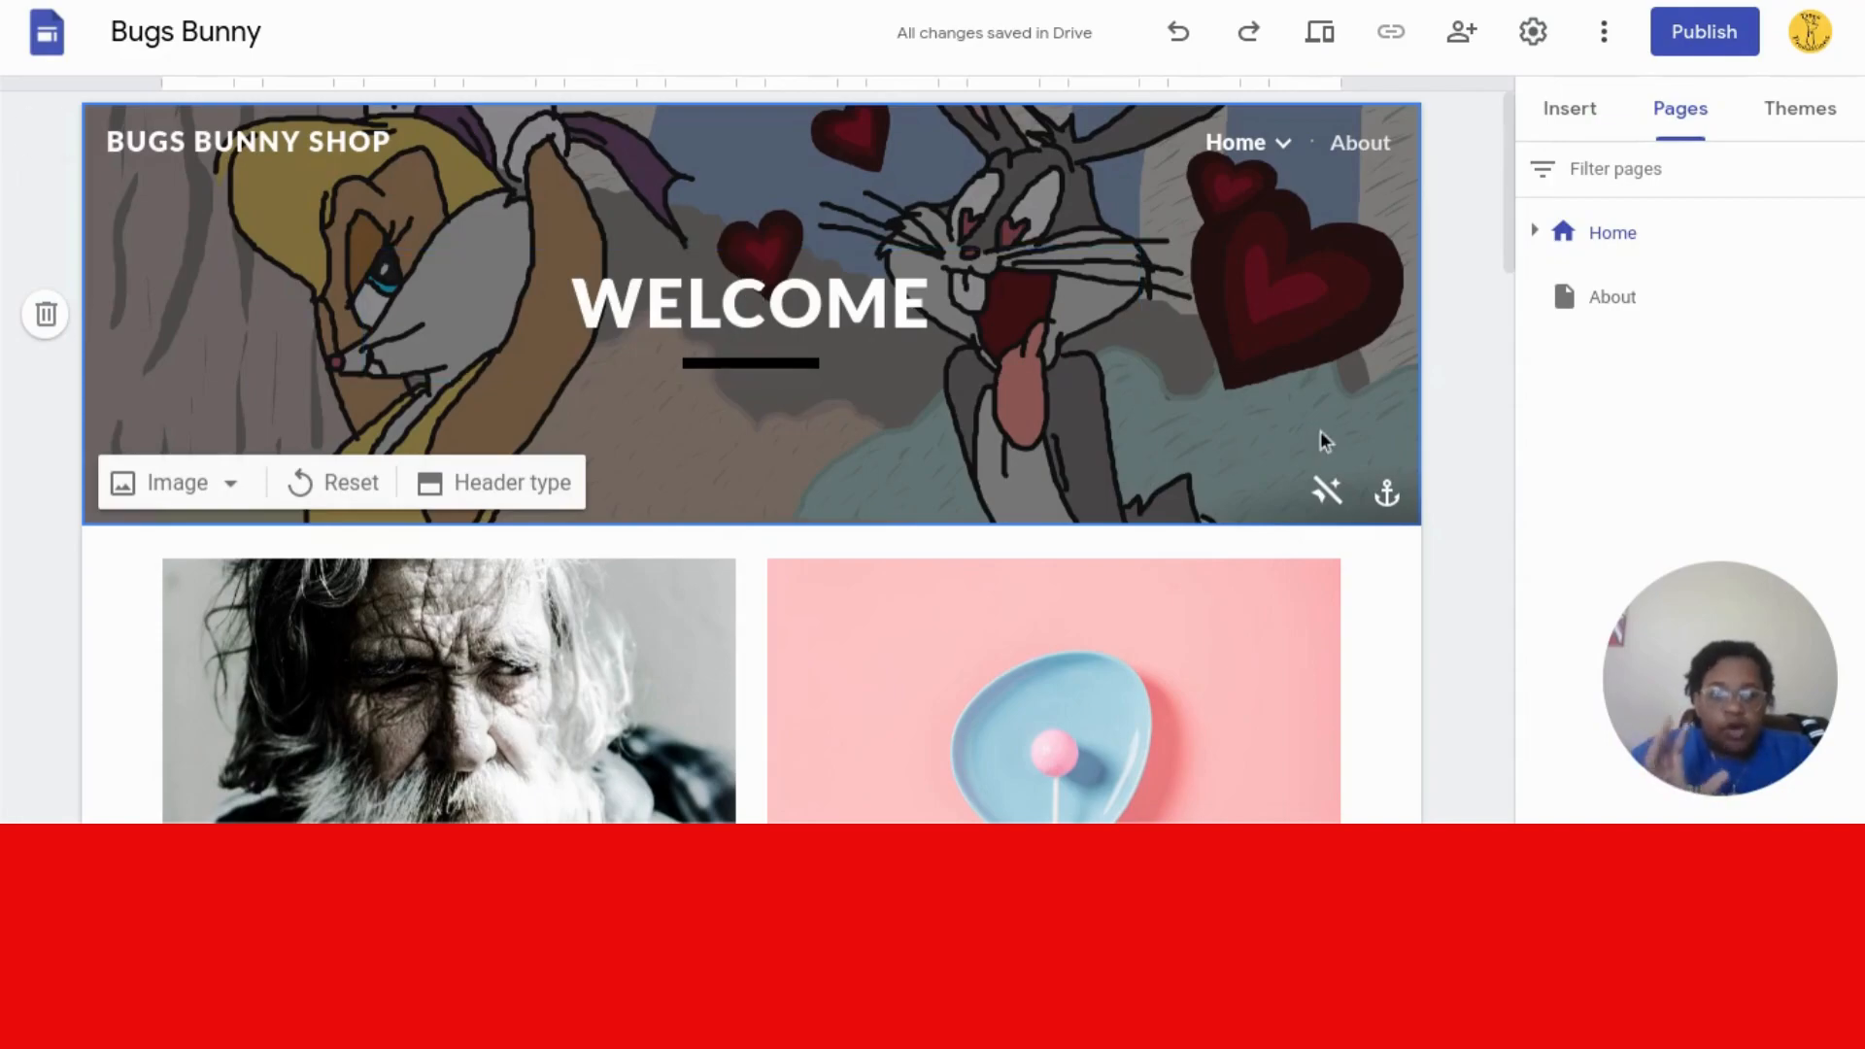
- Reload Home via About, then reselect the Bugs and Lola image from a 'bugs bunny' search as header background
left_click(1522, 294)
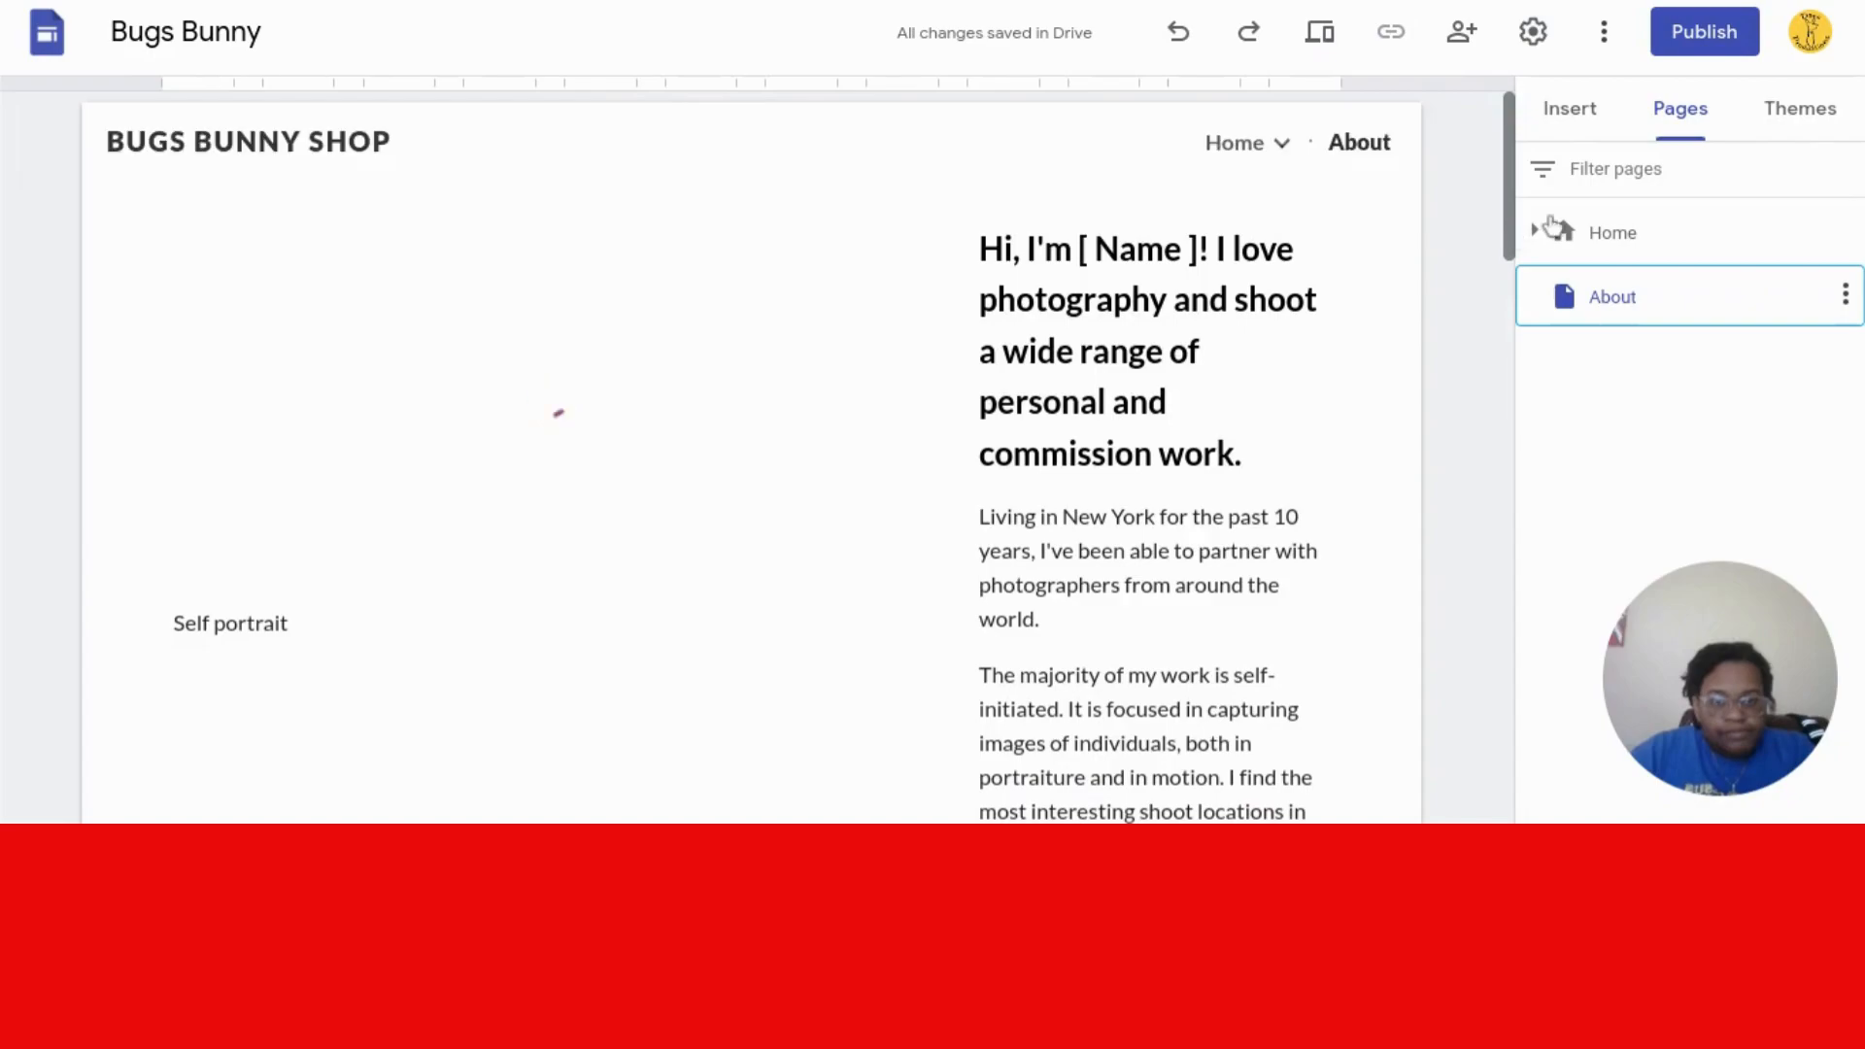
left_click(1585, 230)
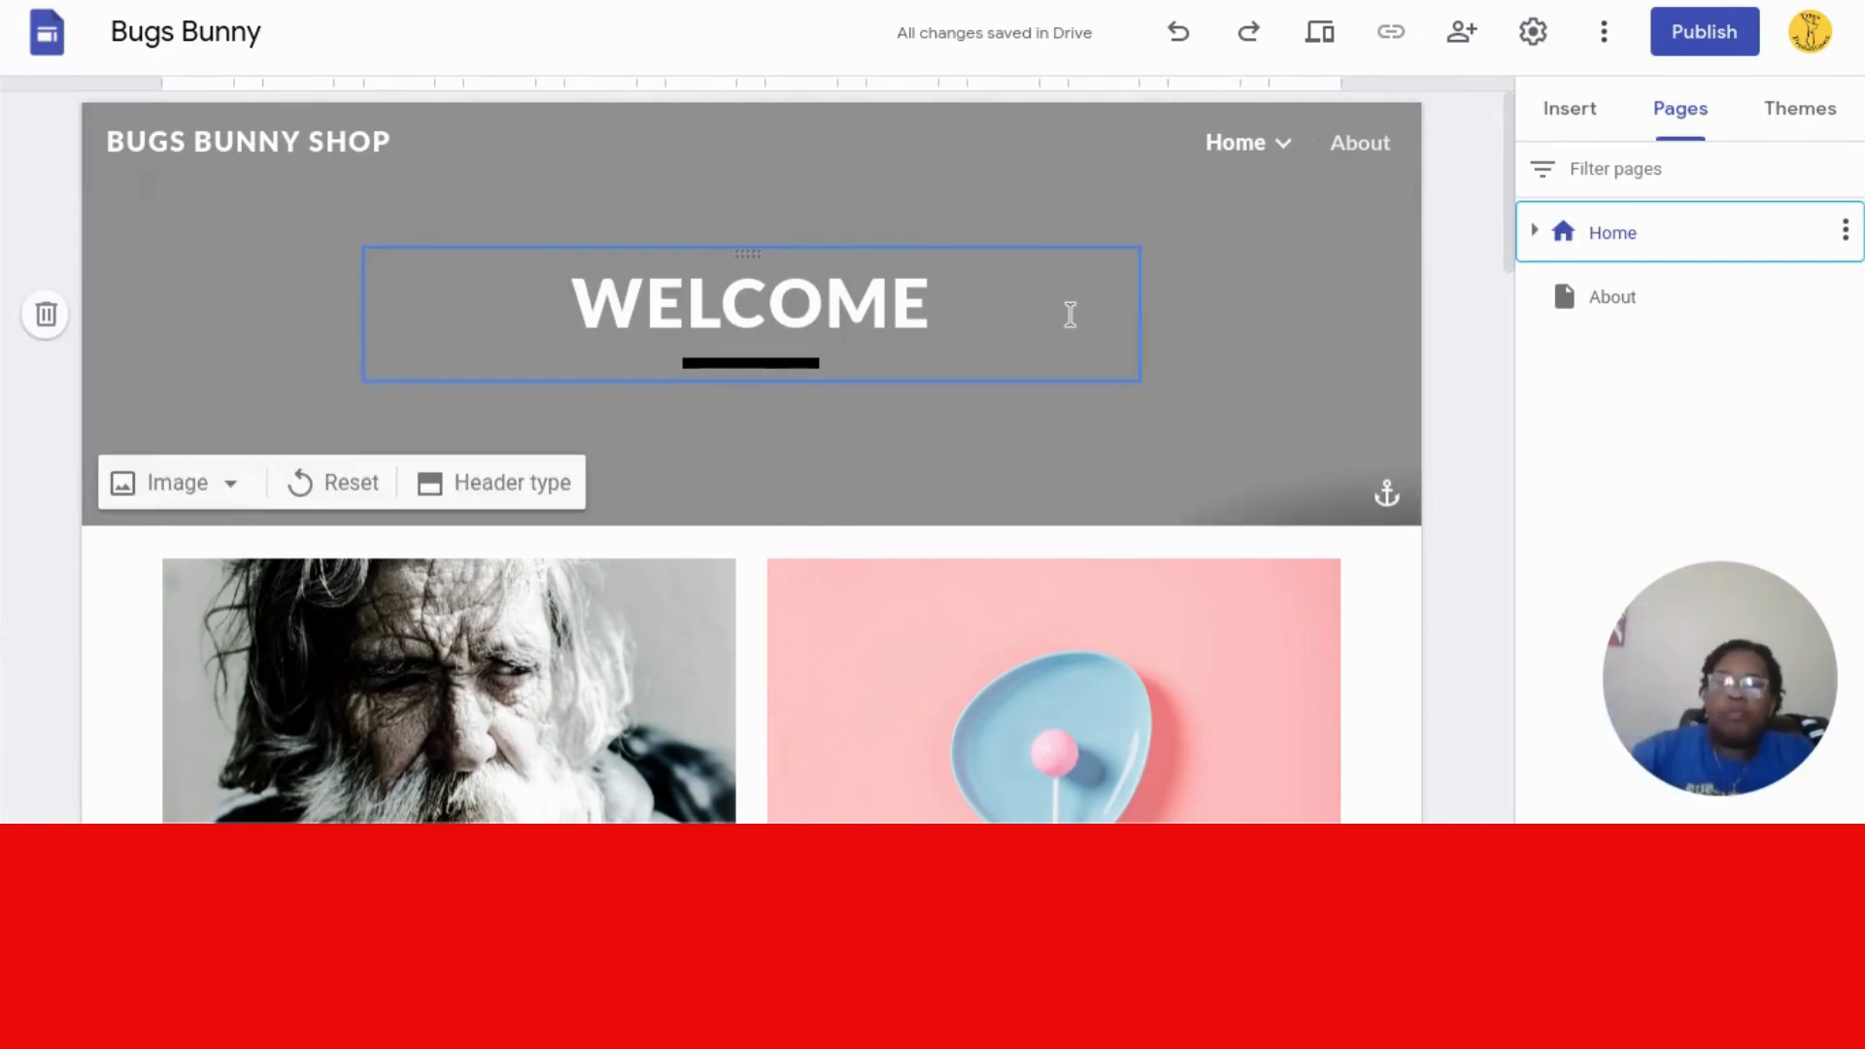
left_click(231, 489)
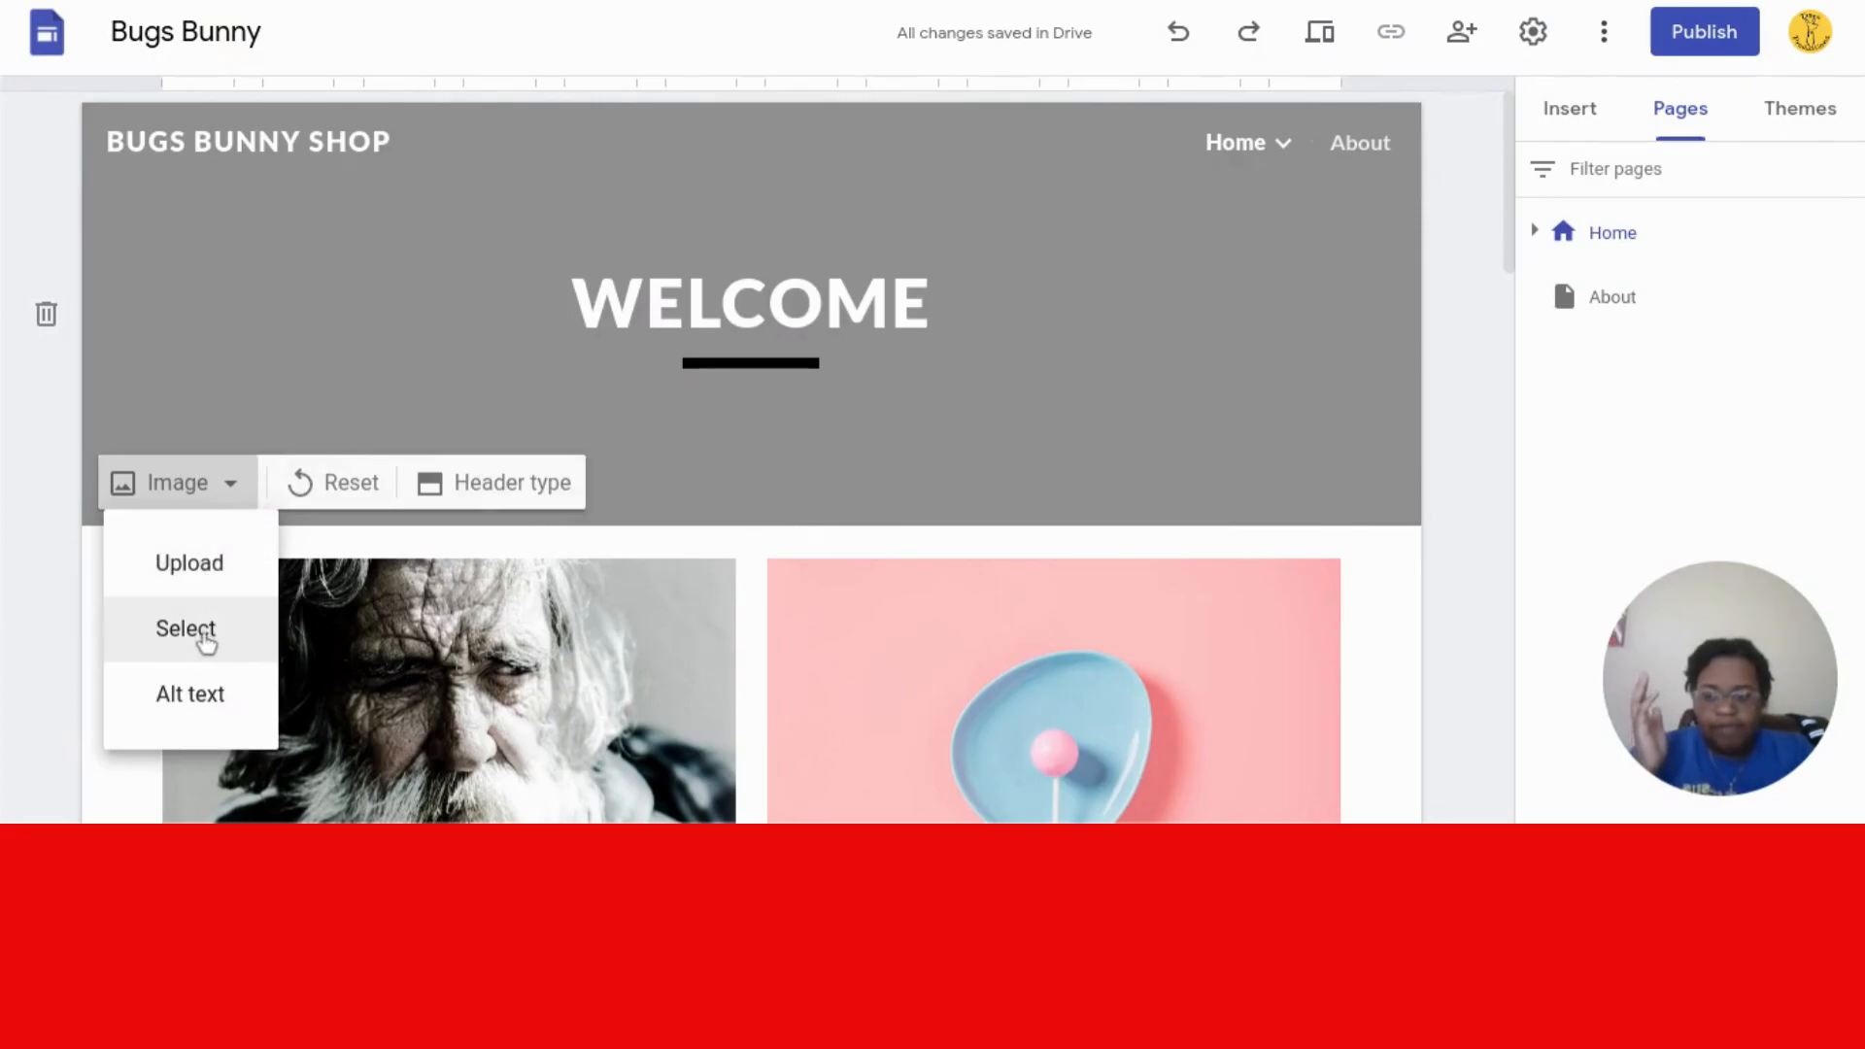
left_click(187, 629)
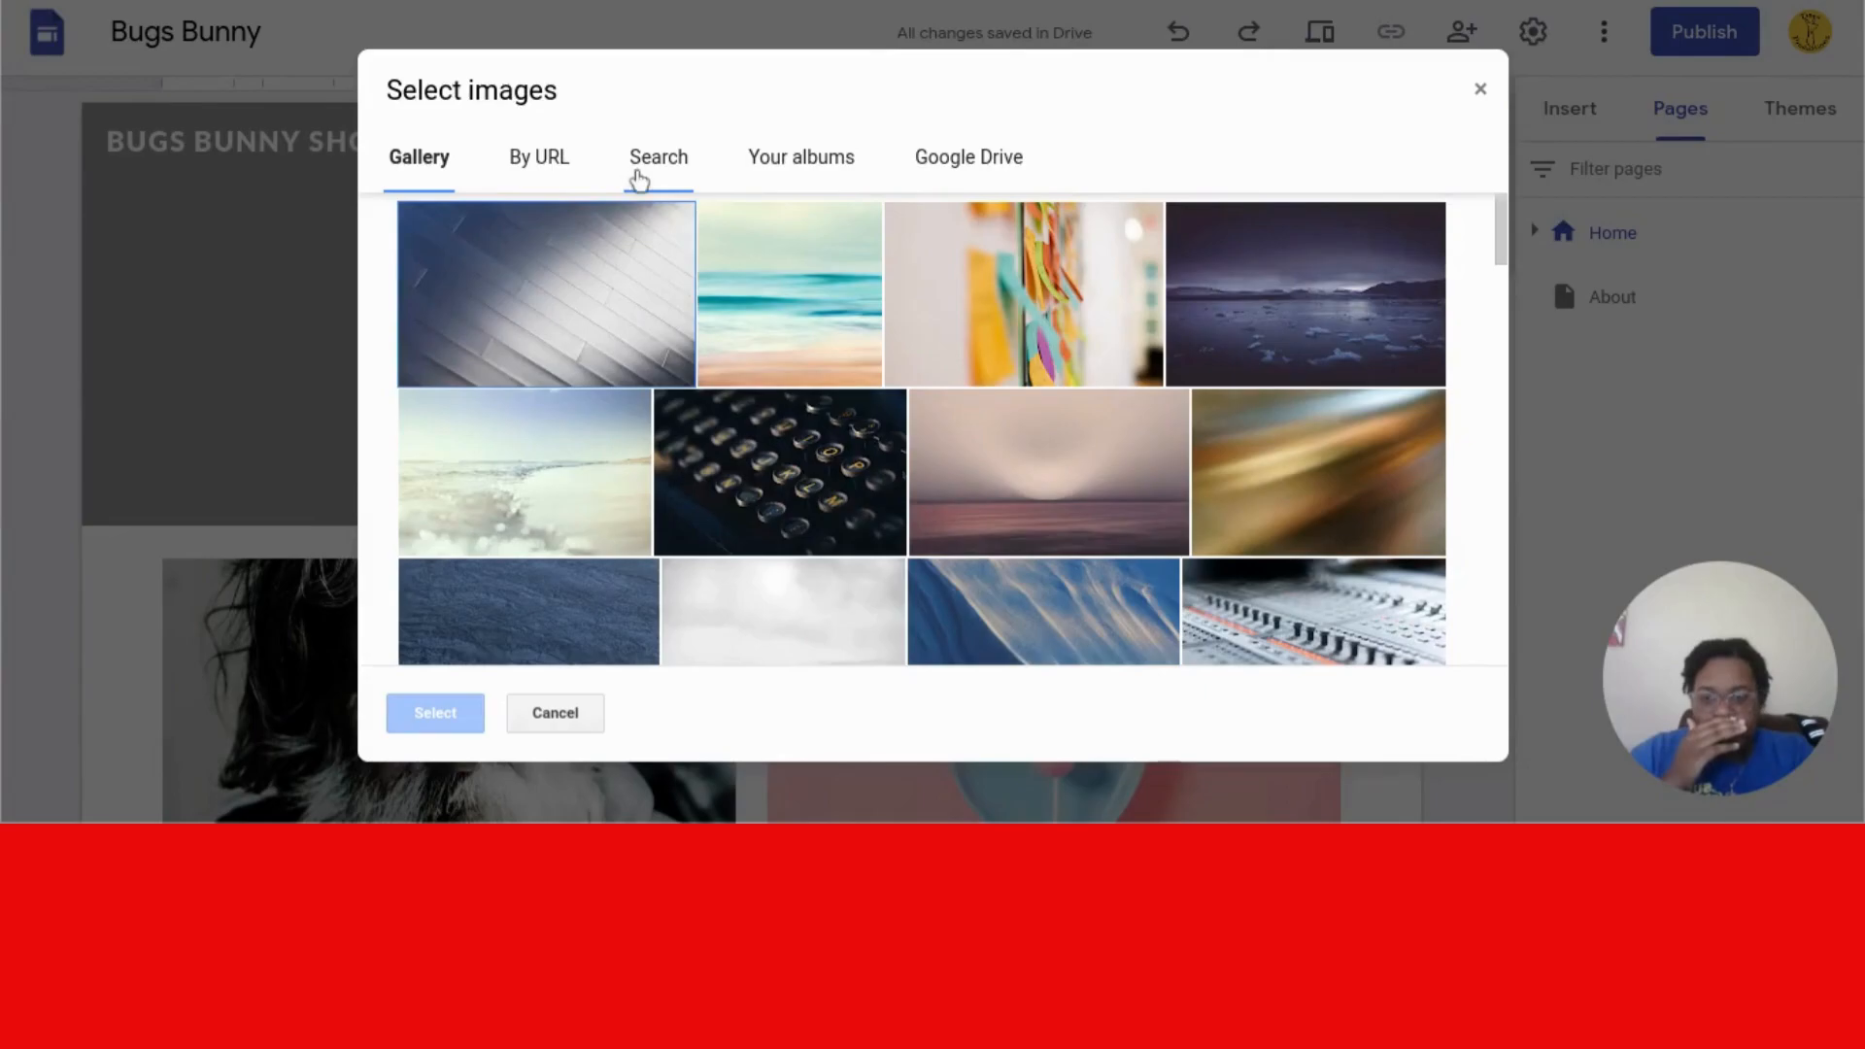
left_click(638, 179)
type("bu")
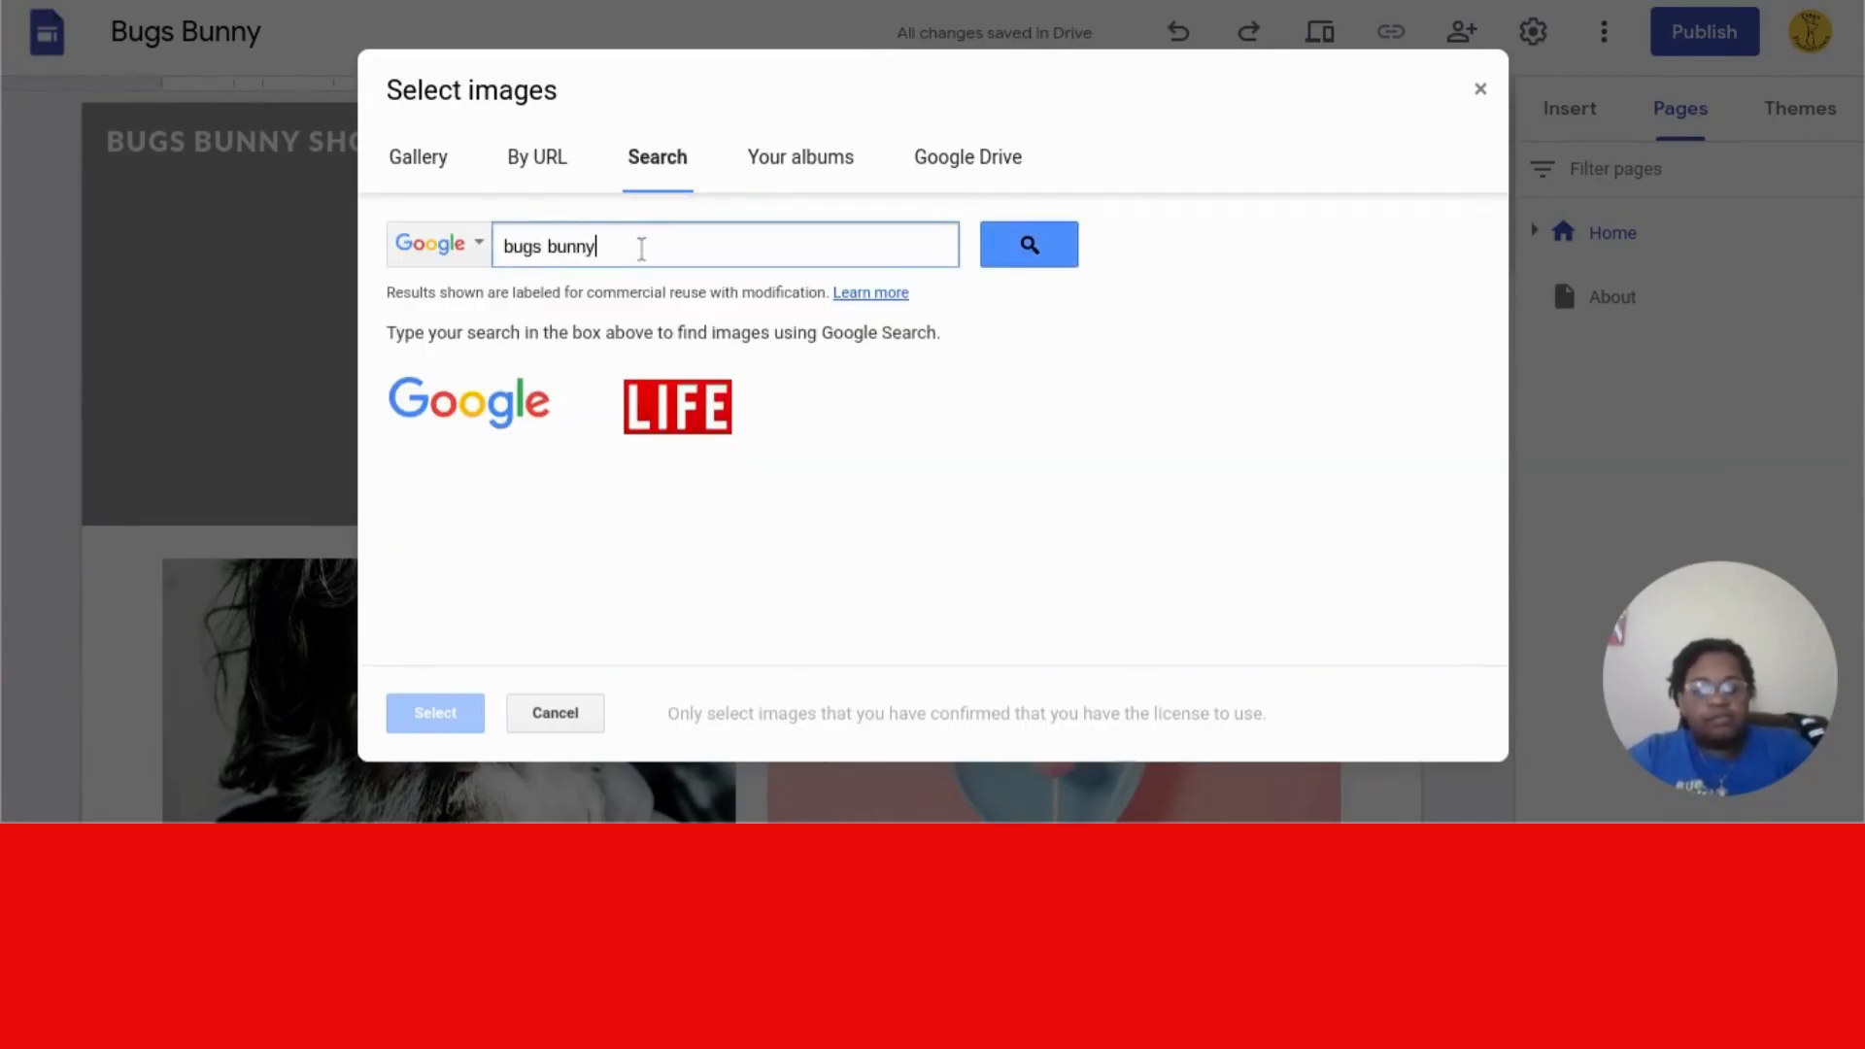
type("gs bunny")
key("Return")
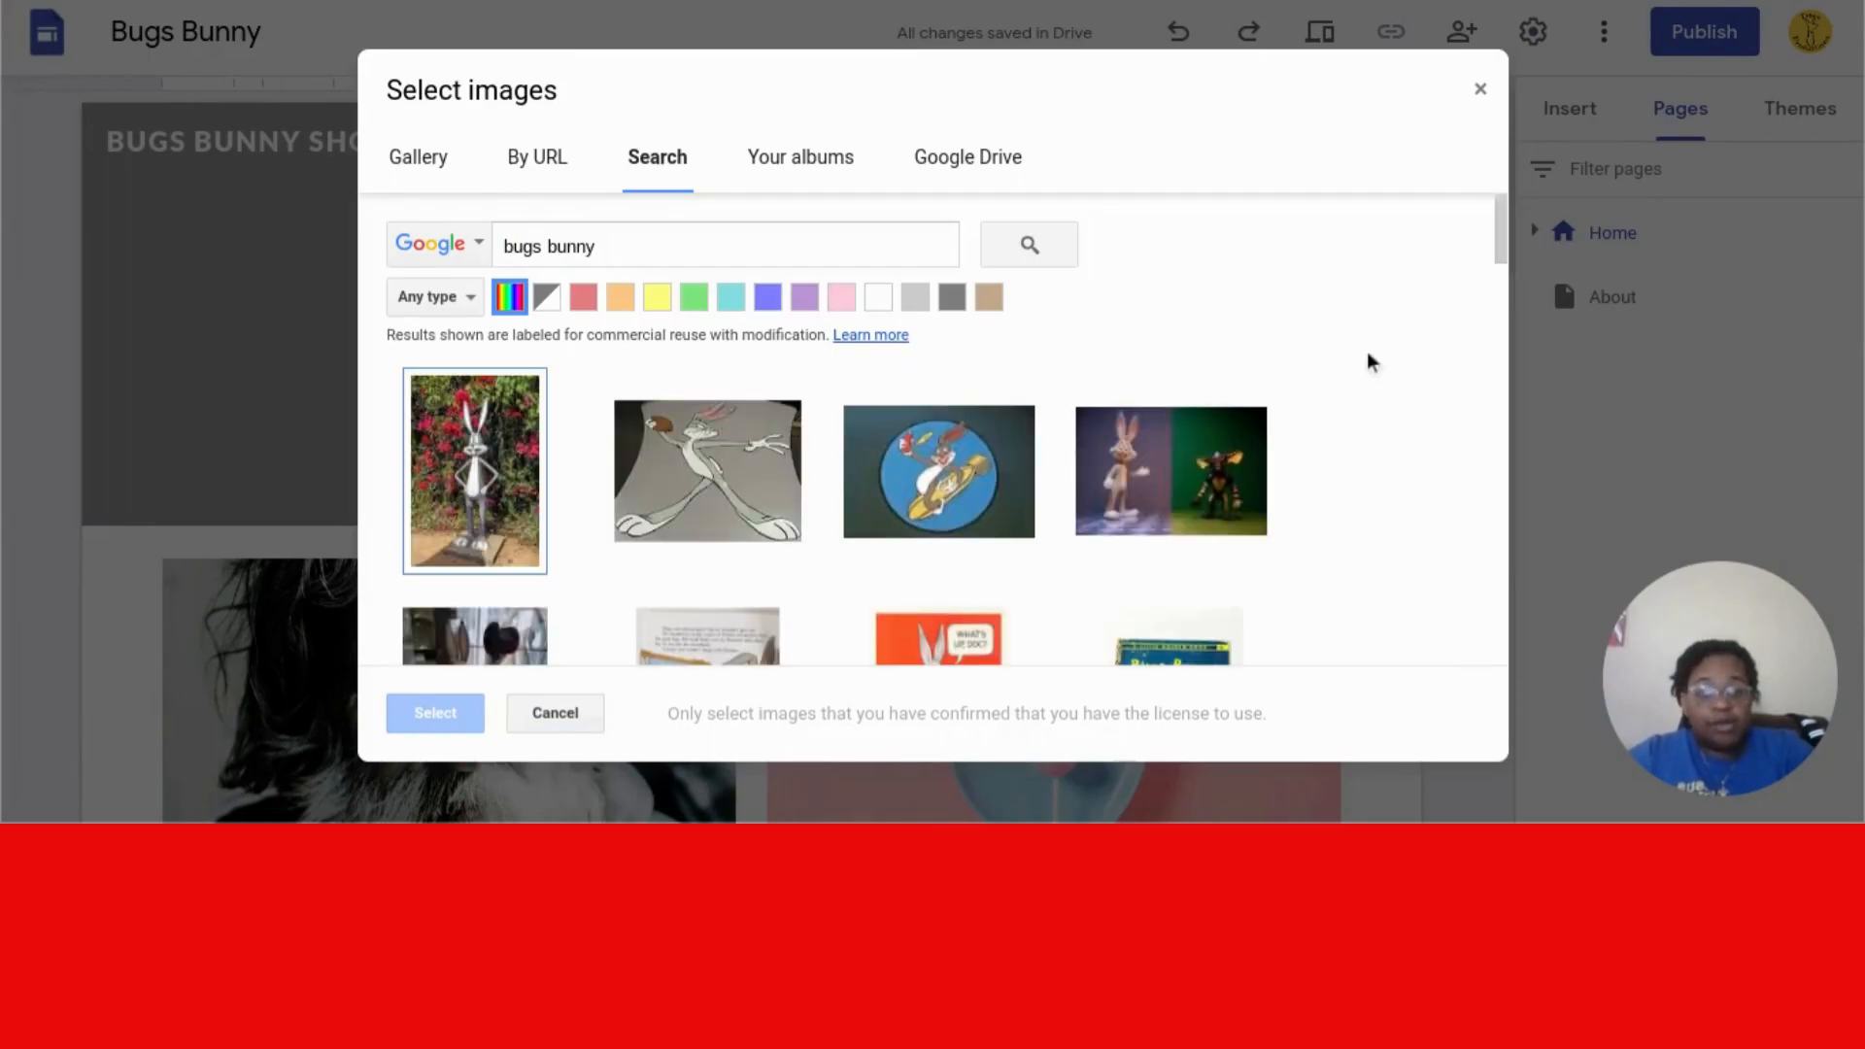
left_click_drag(1504, 238, 1503, 334)
left_click(515, 355)
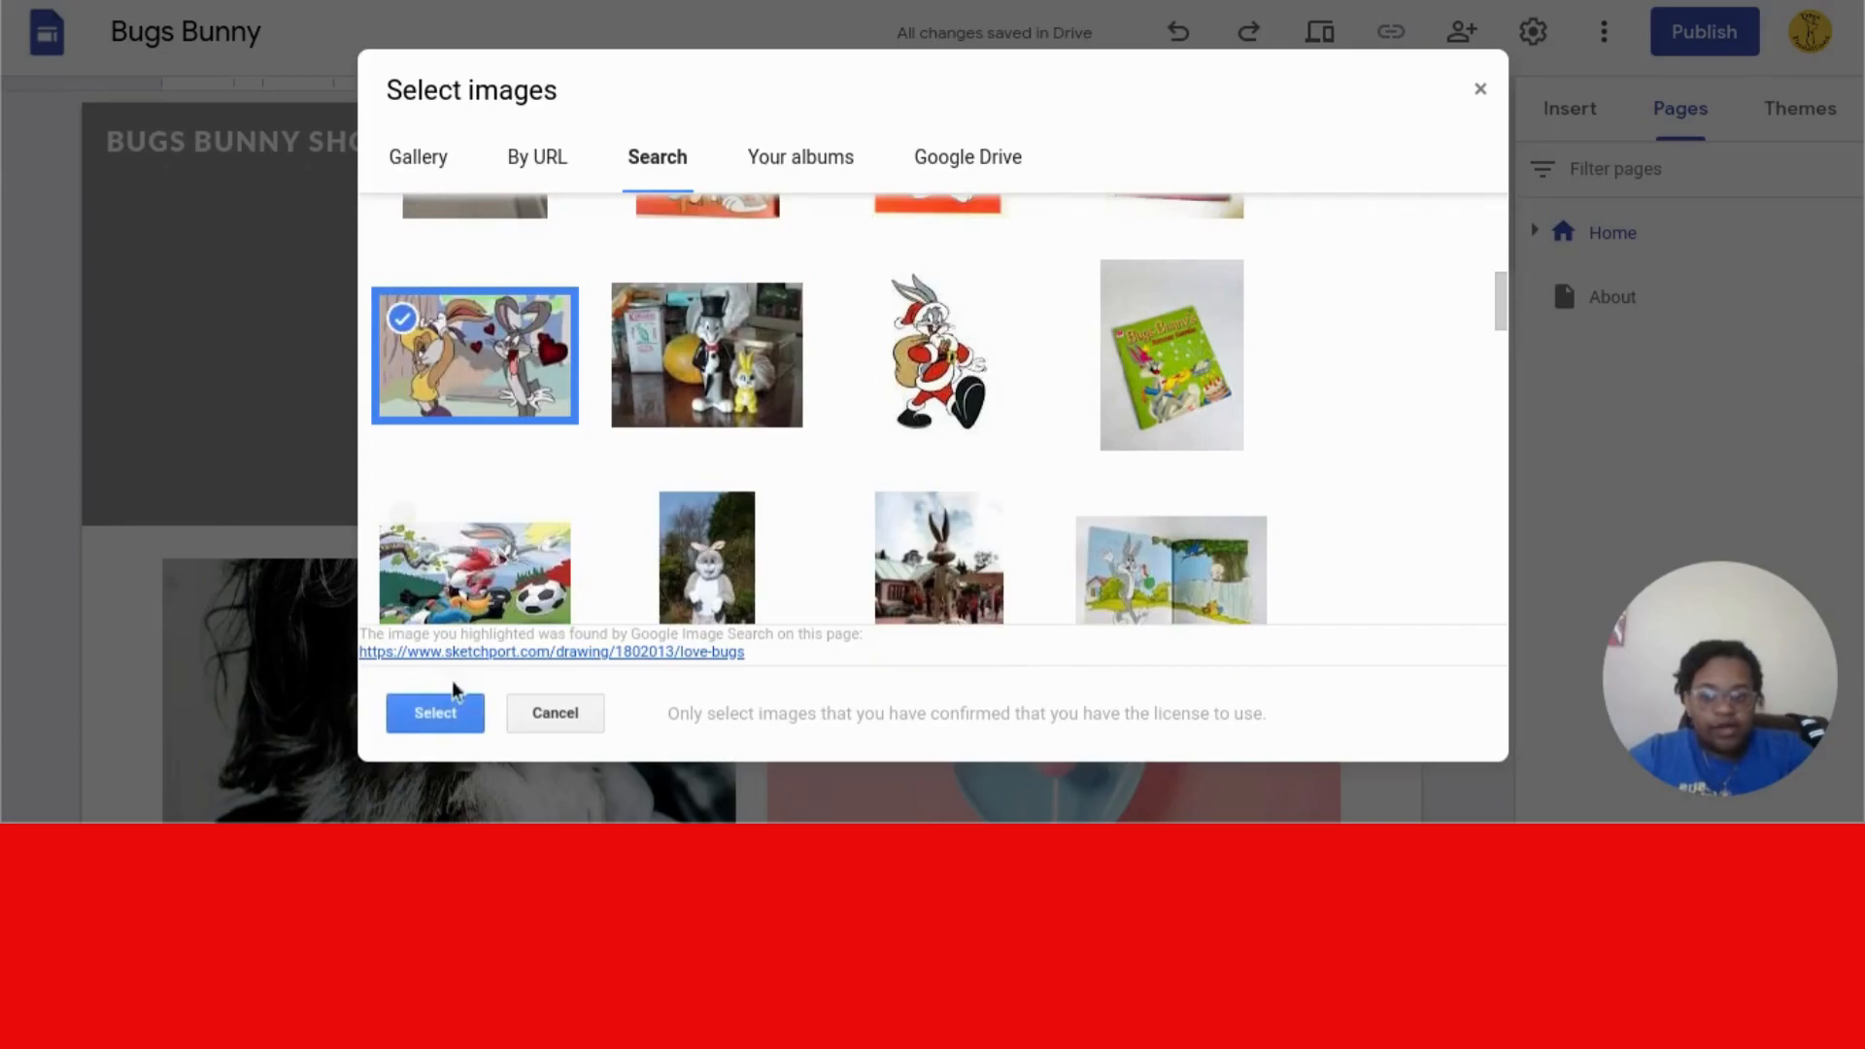
left_click(436, 730)
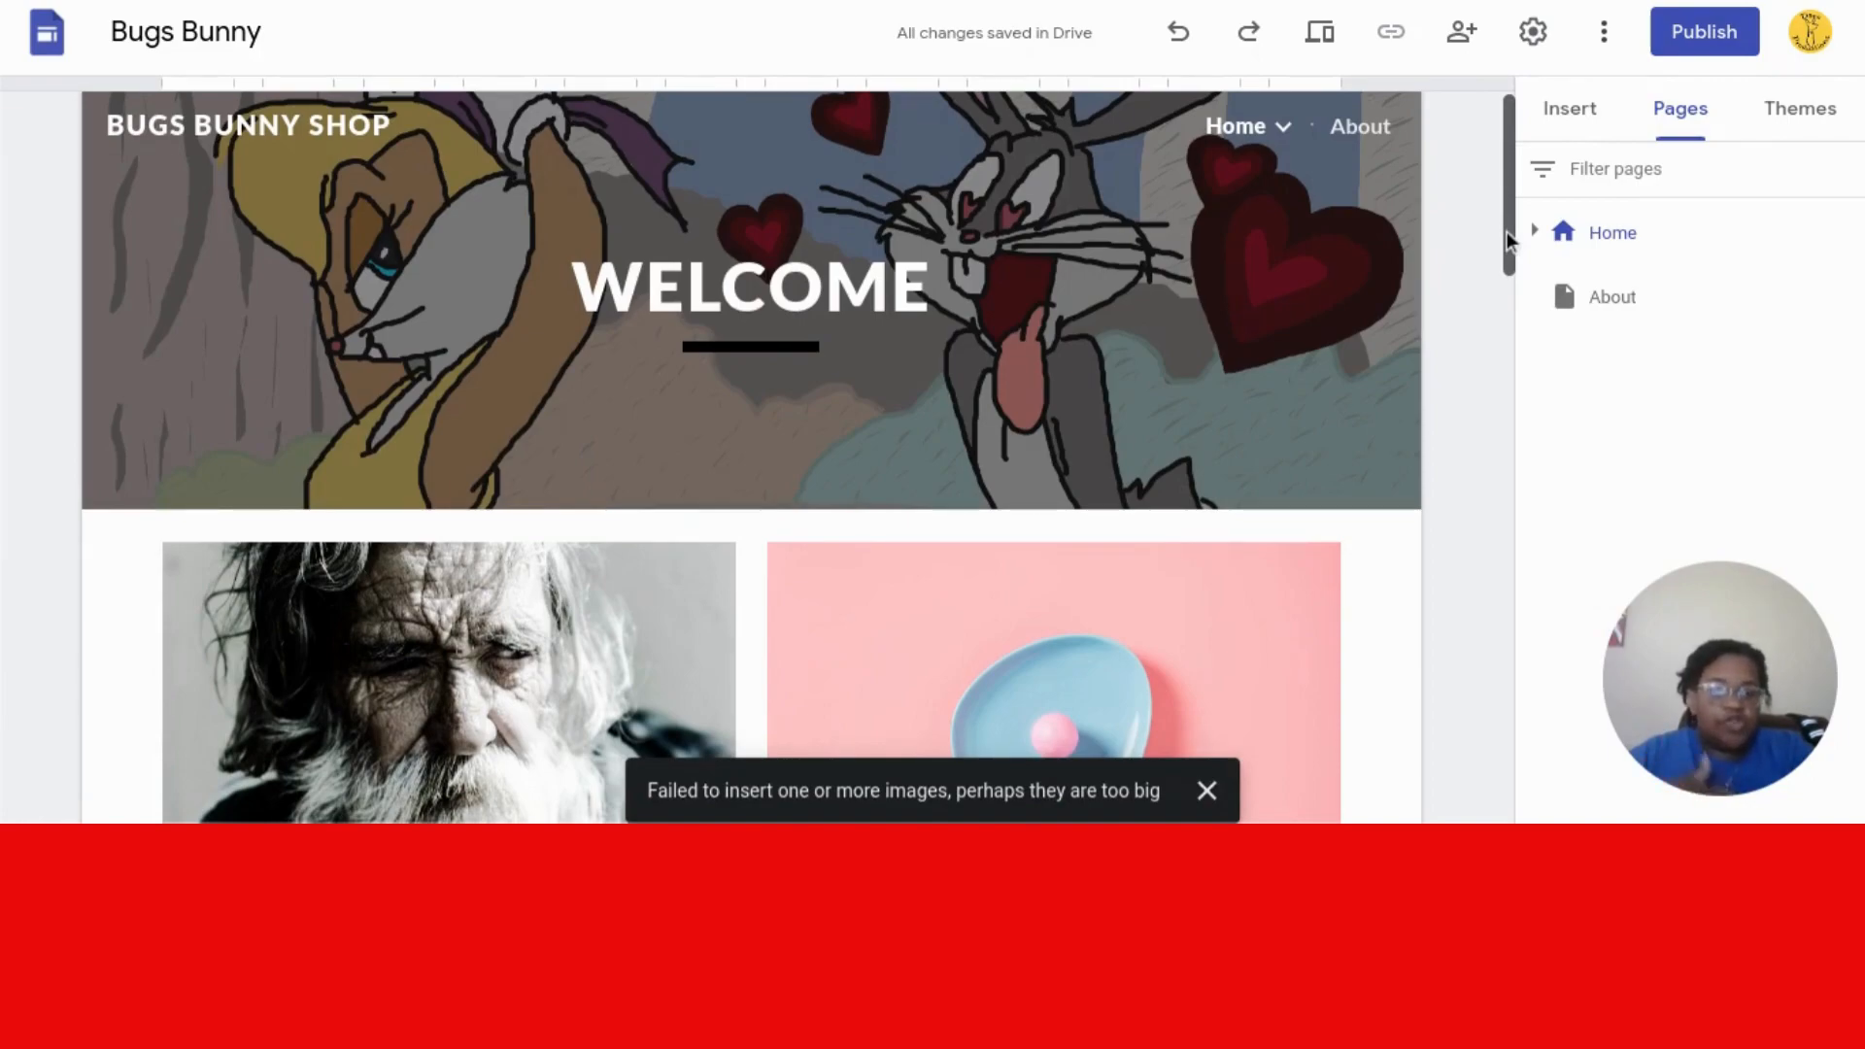
- Insert a text box under the header reading 'Welcome to Bugs Bunny SHOP'
left_click_drag(1508, 238, 1511, 313)
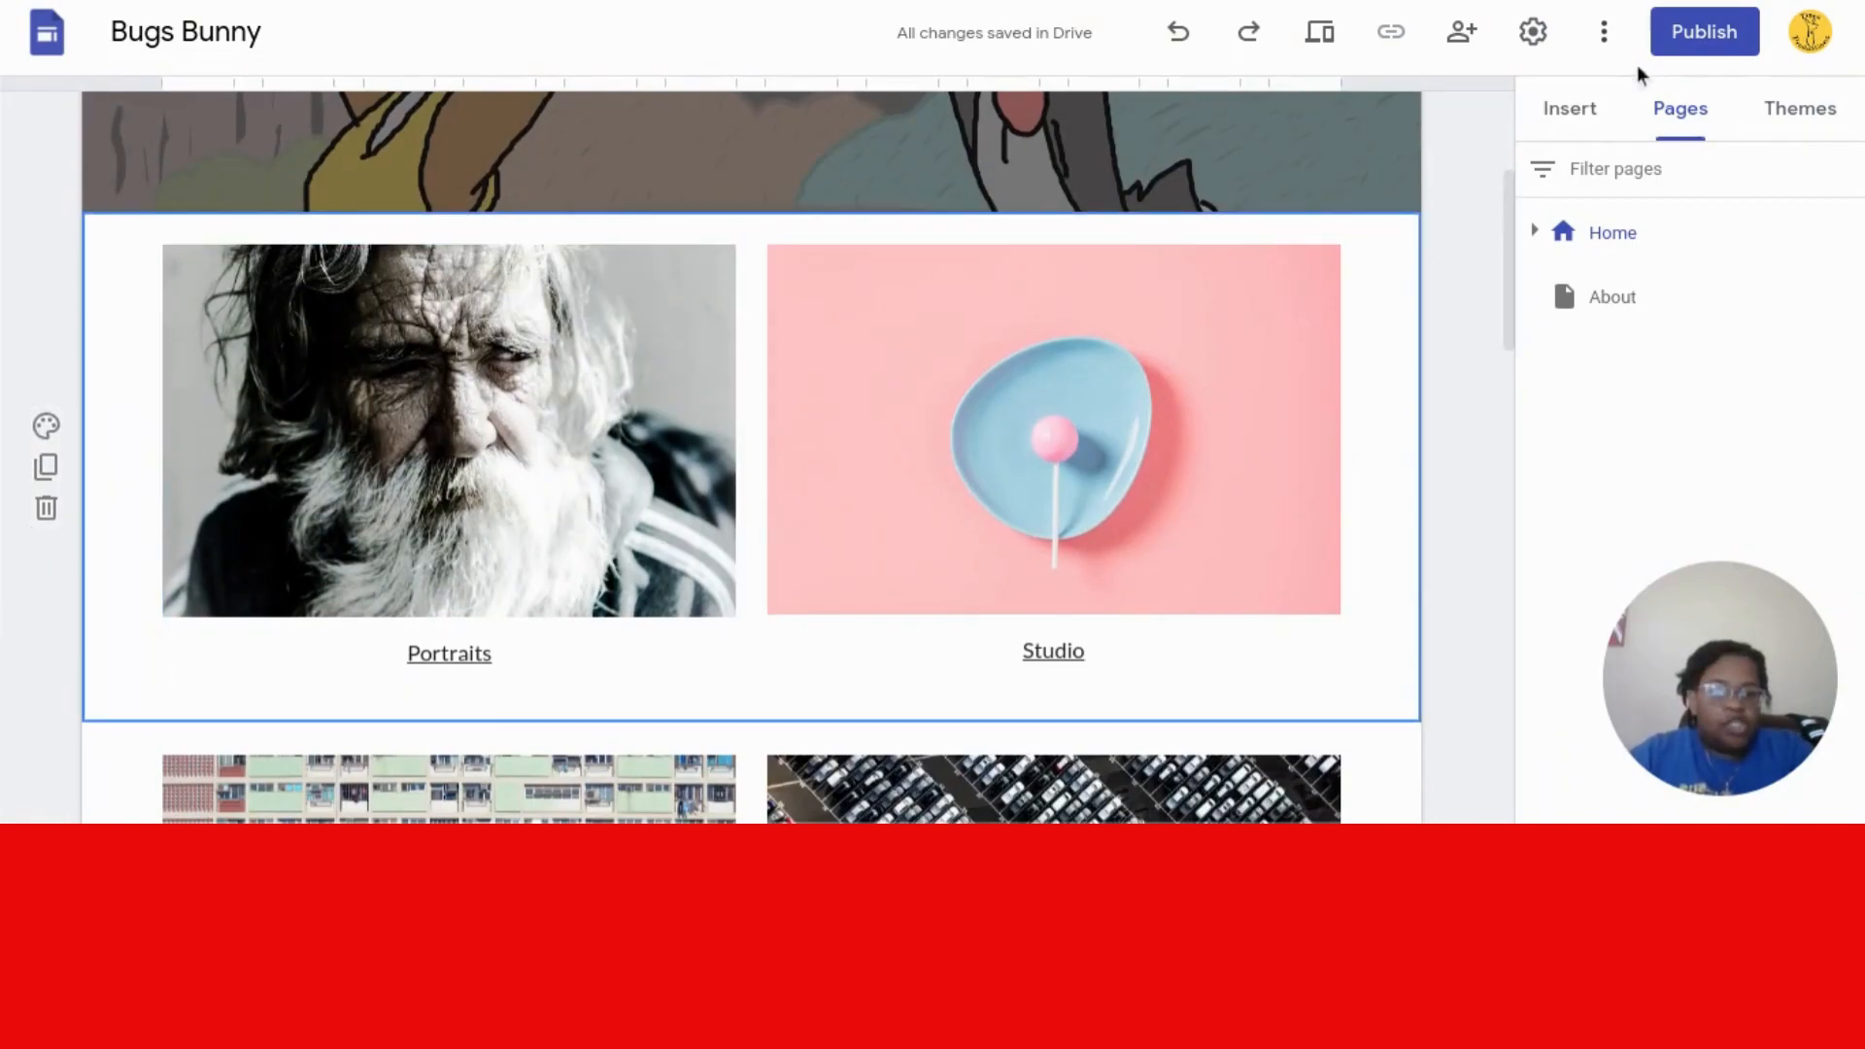
left_click(1573, 111)
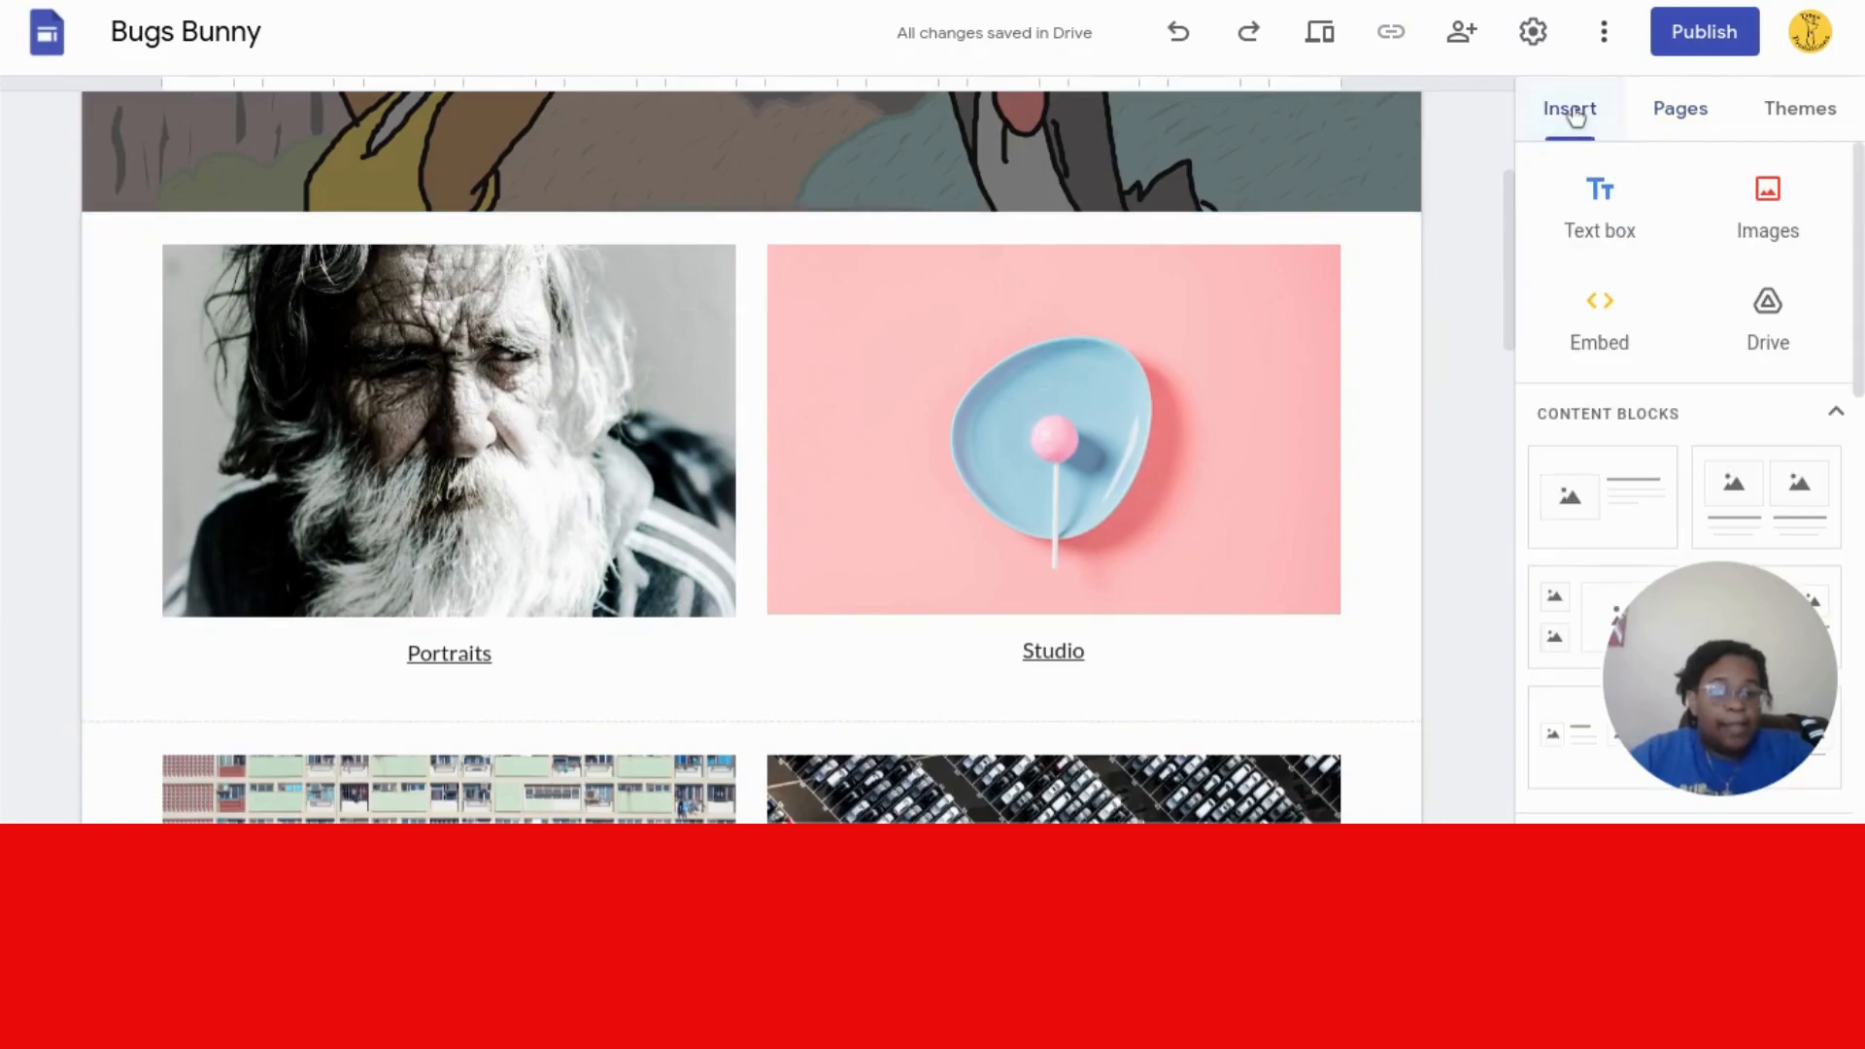
left_click(1587, 219)
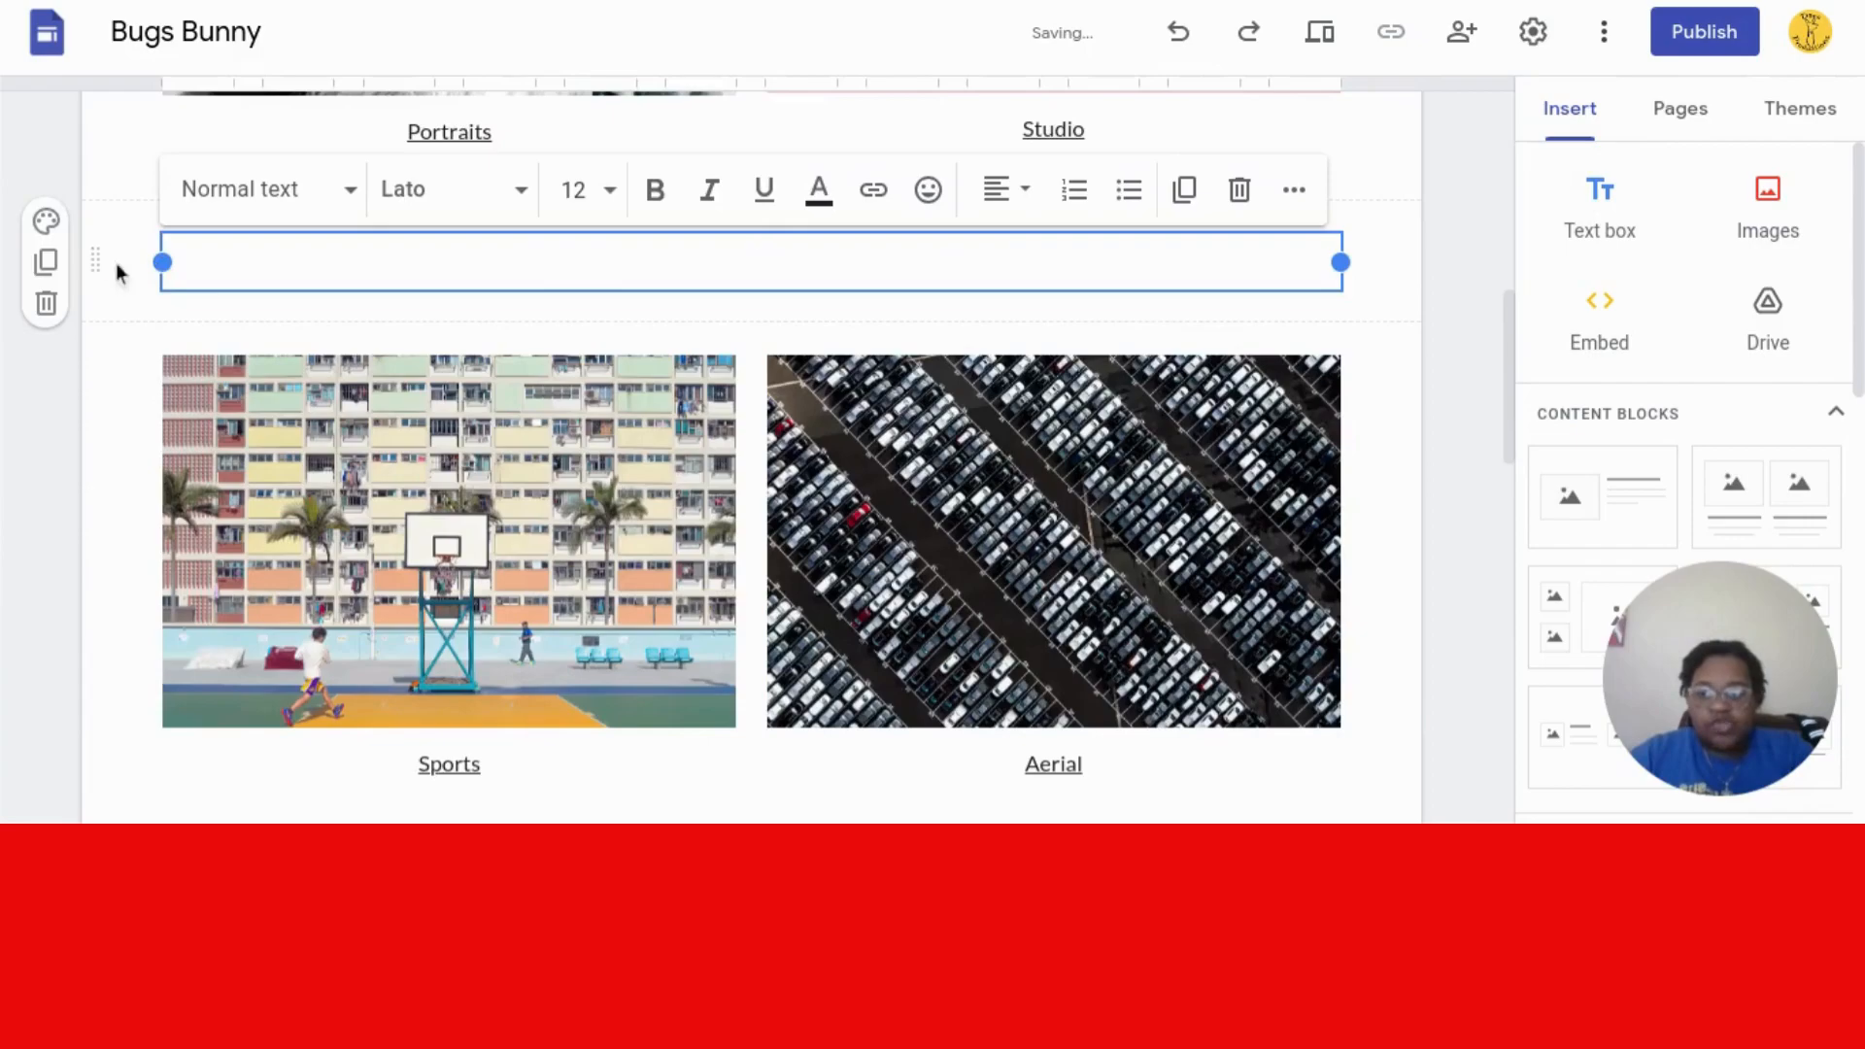
left_click_drag(101, 262, 83, 542)
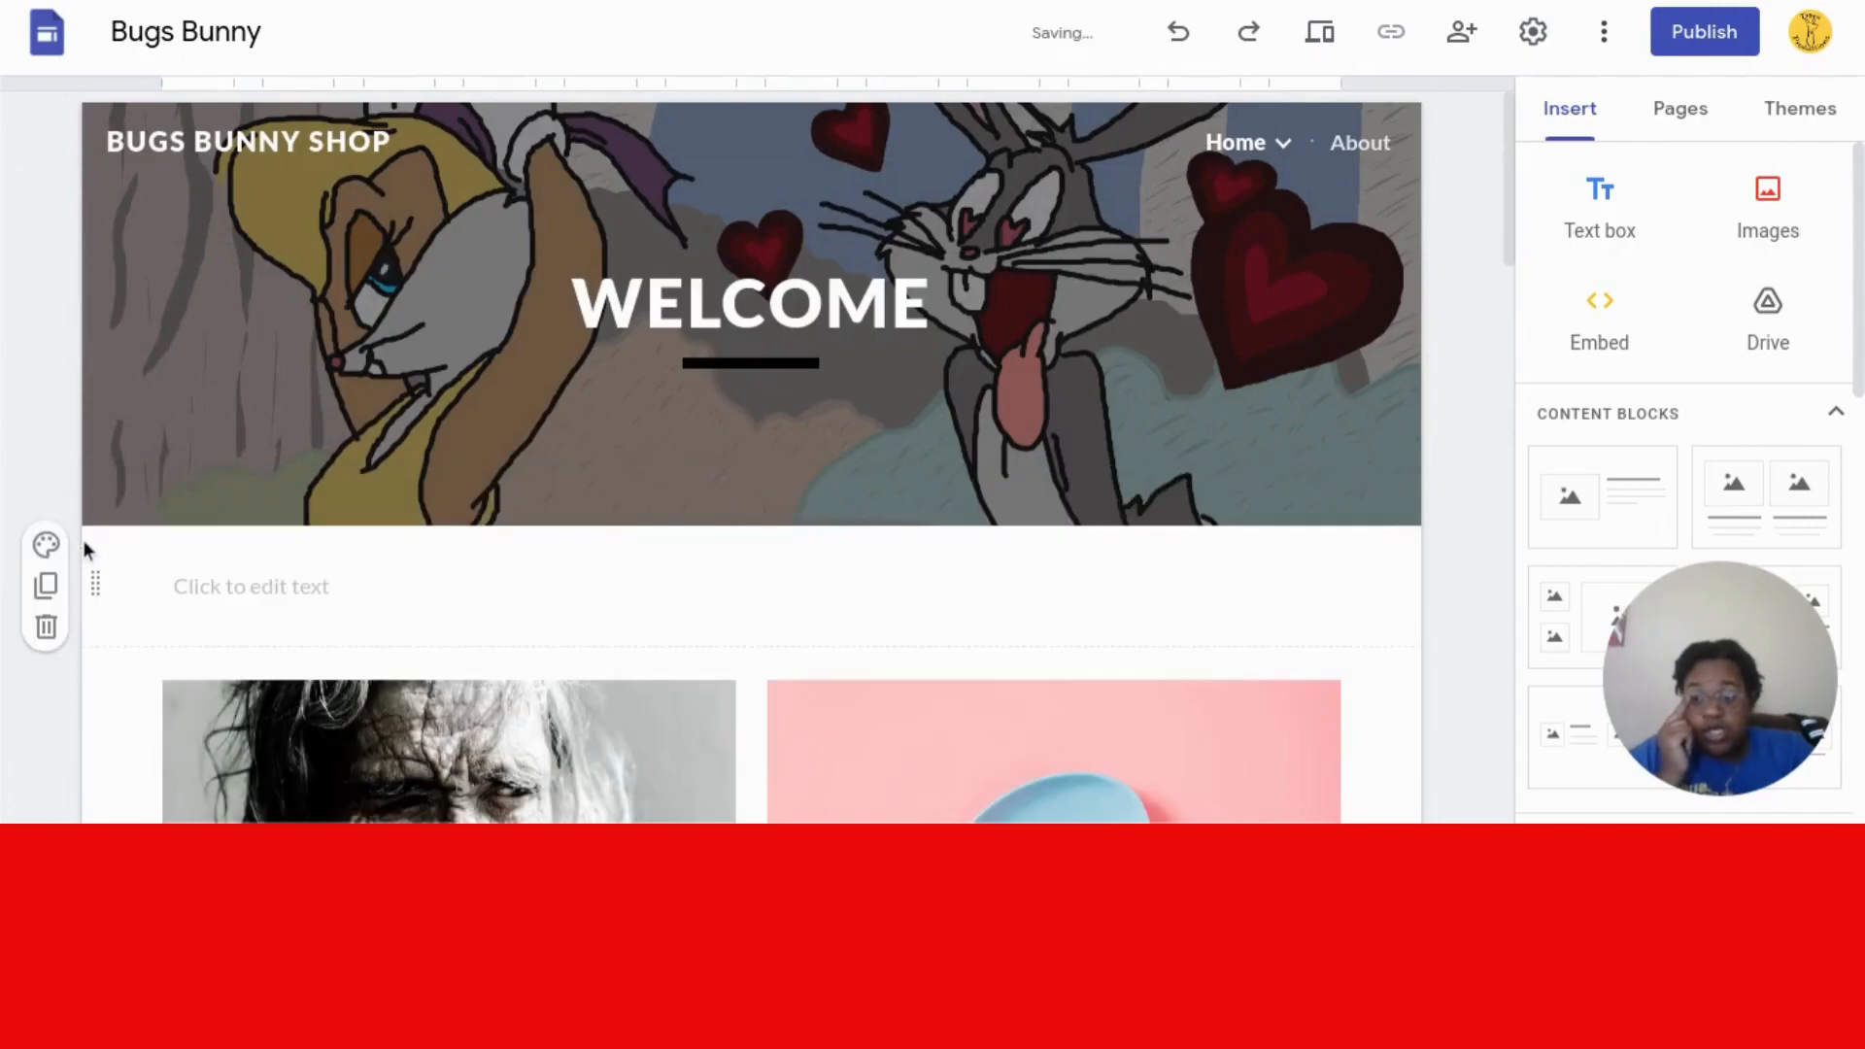
left_click(247, 597)
left_click(247, 597)
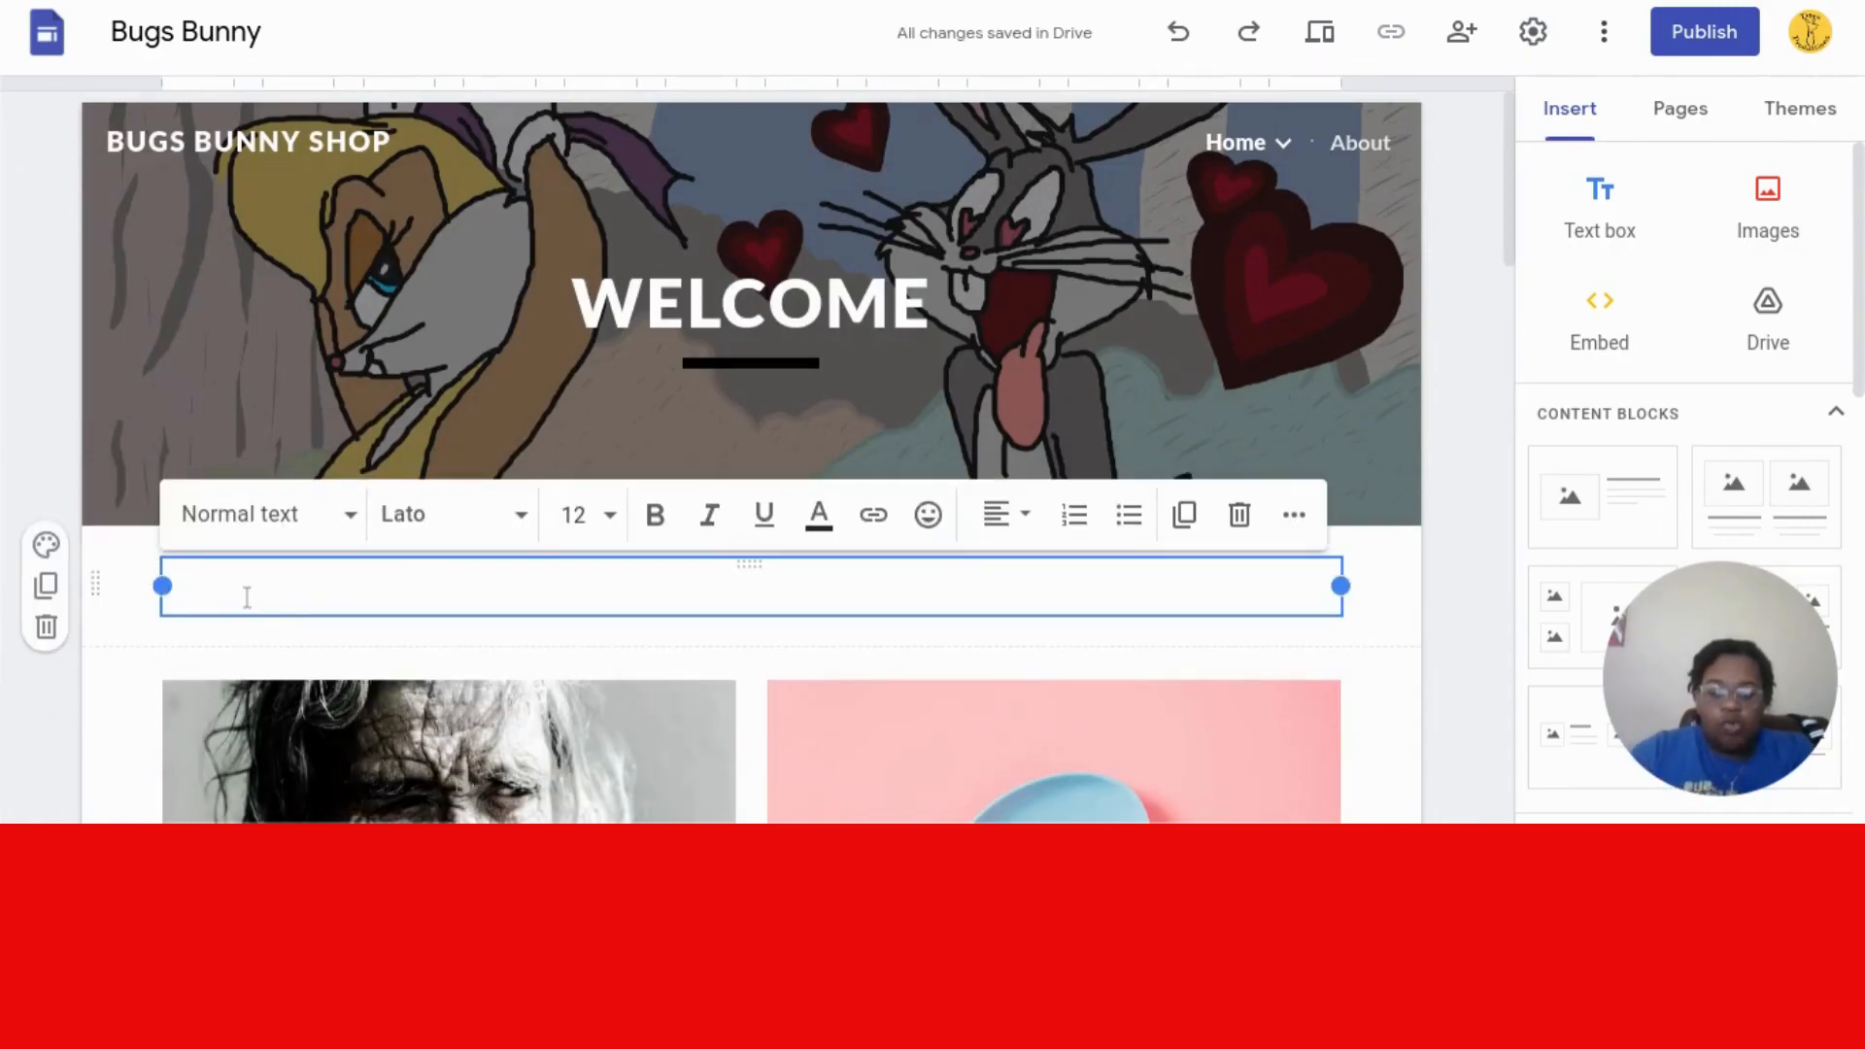
type("Welcome to Bugs Bunny")
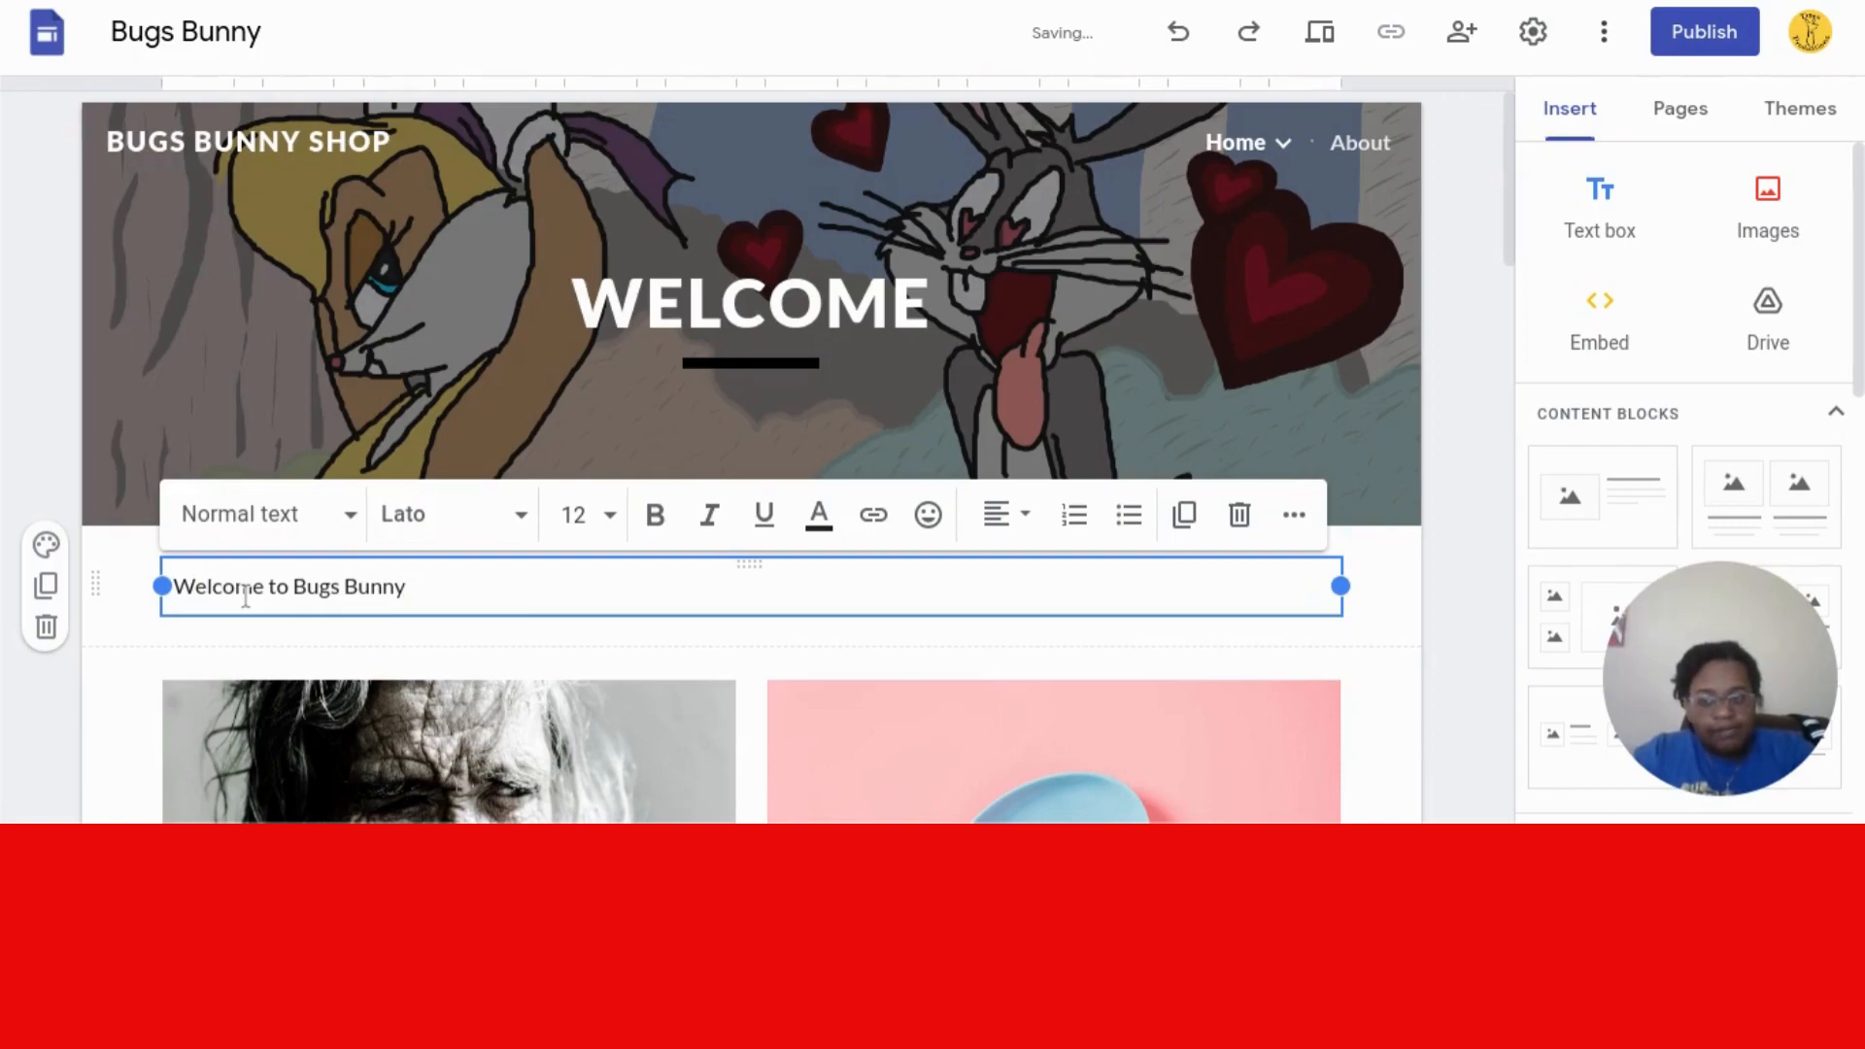
type("SH")
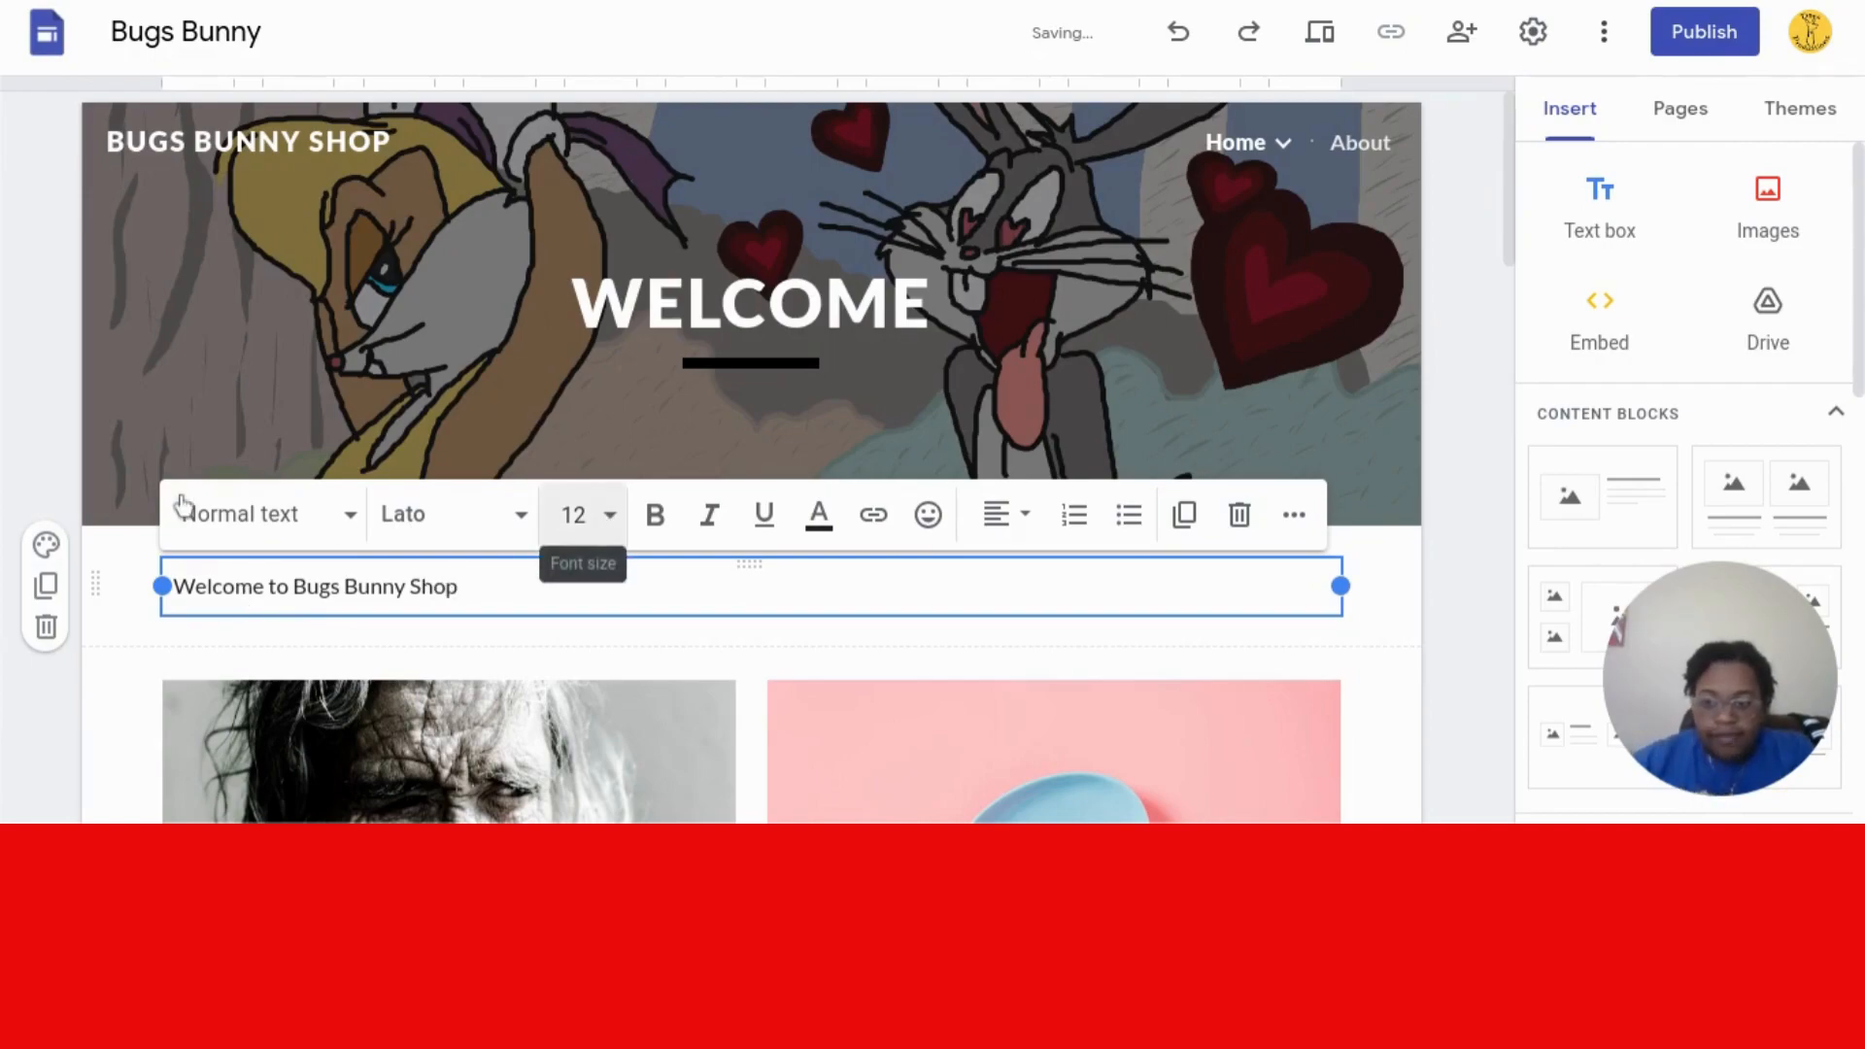
- Make the welcome line a centered Heading
left_click(513, 511)
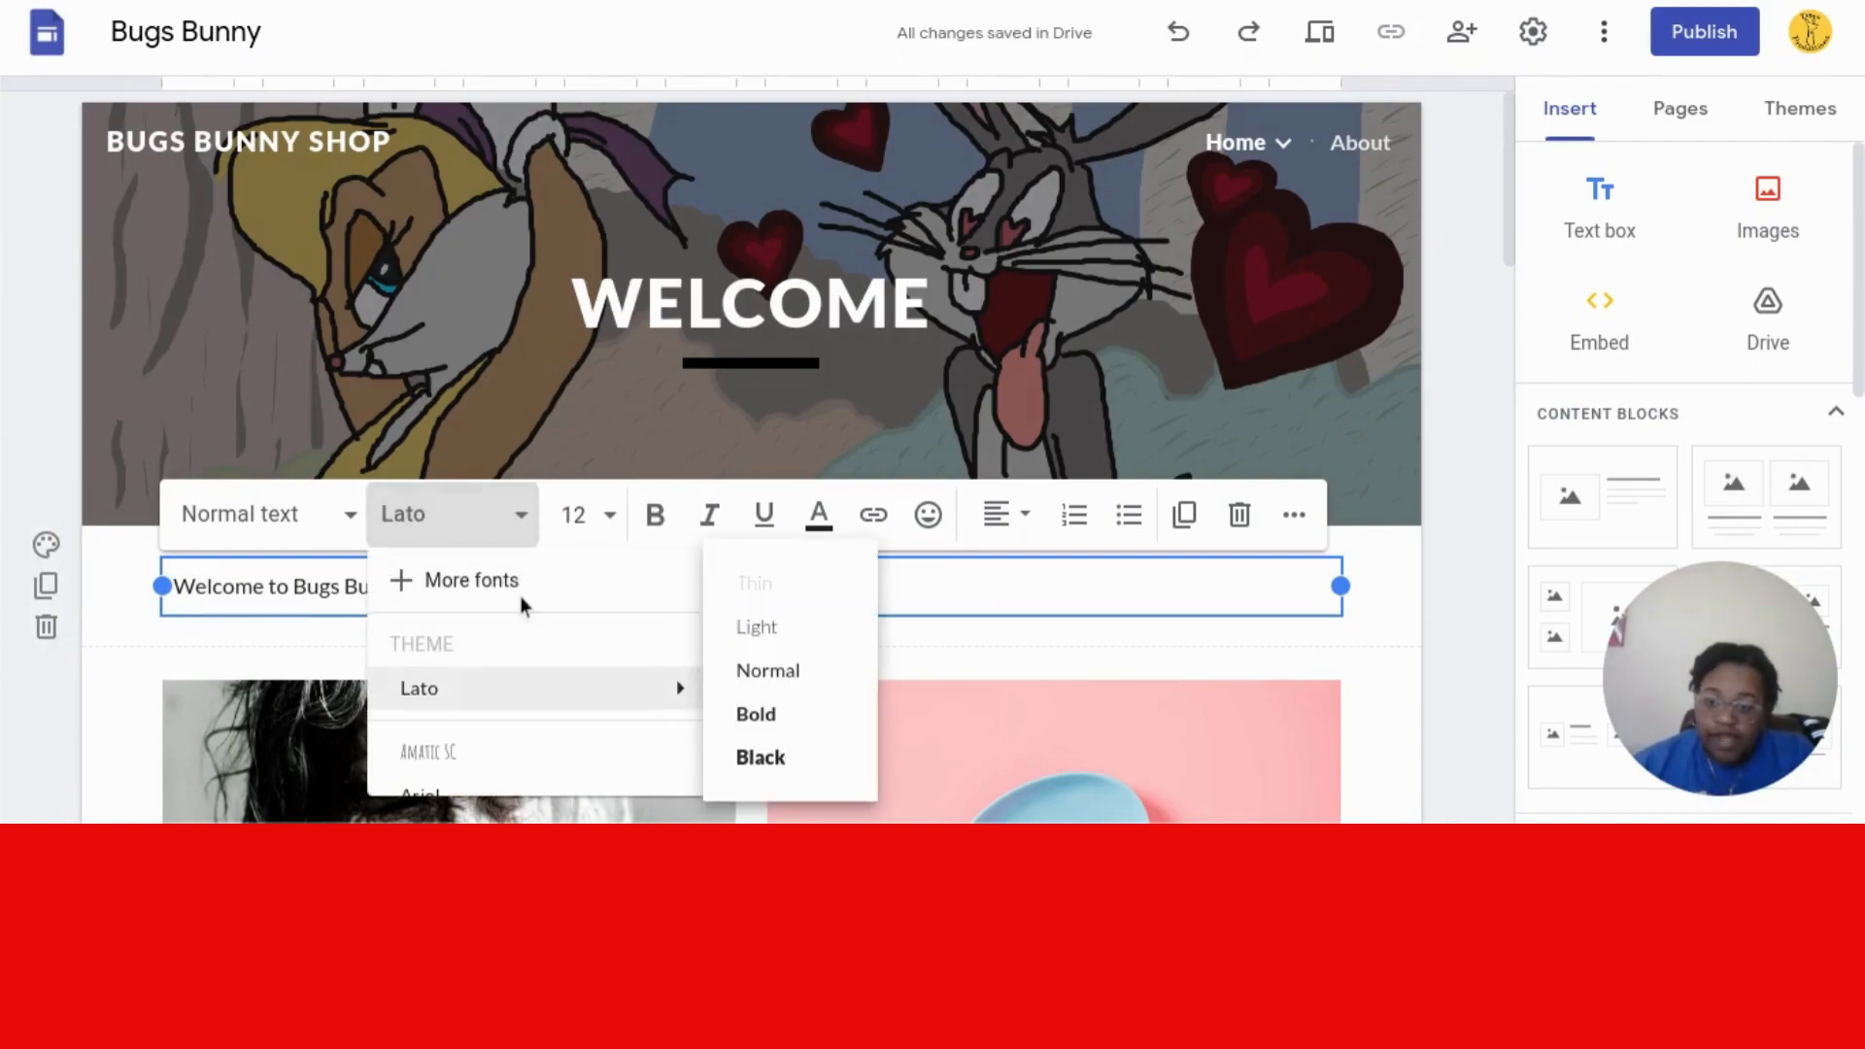
left_click(304, 520)
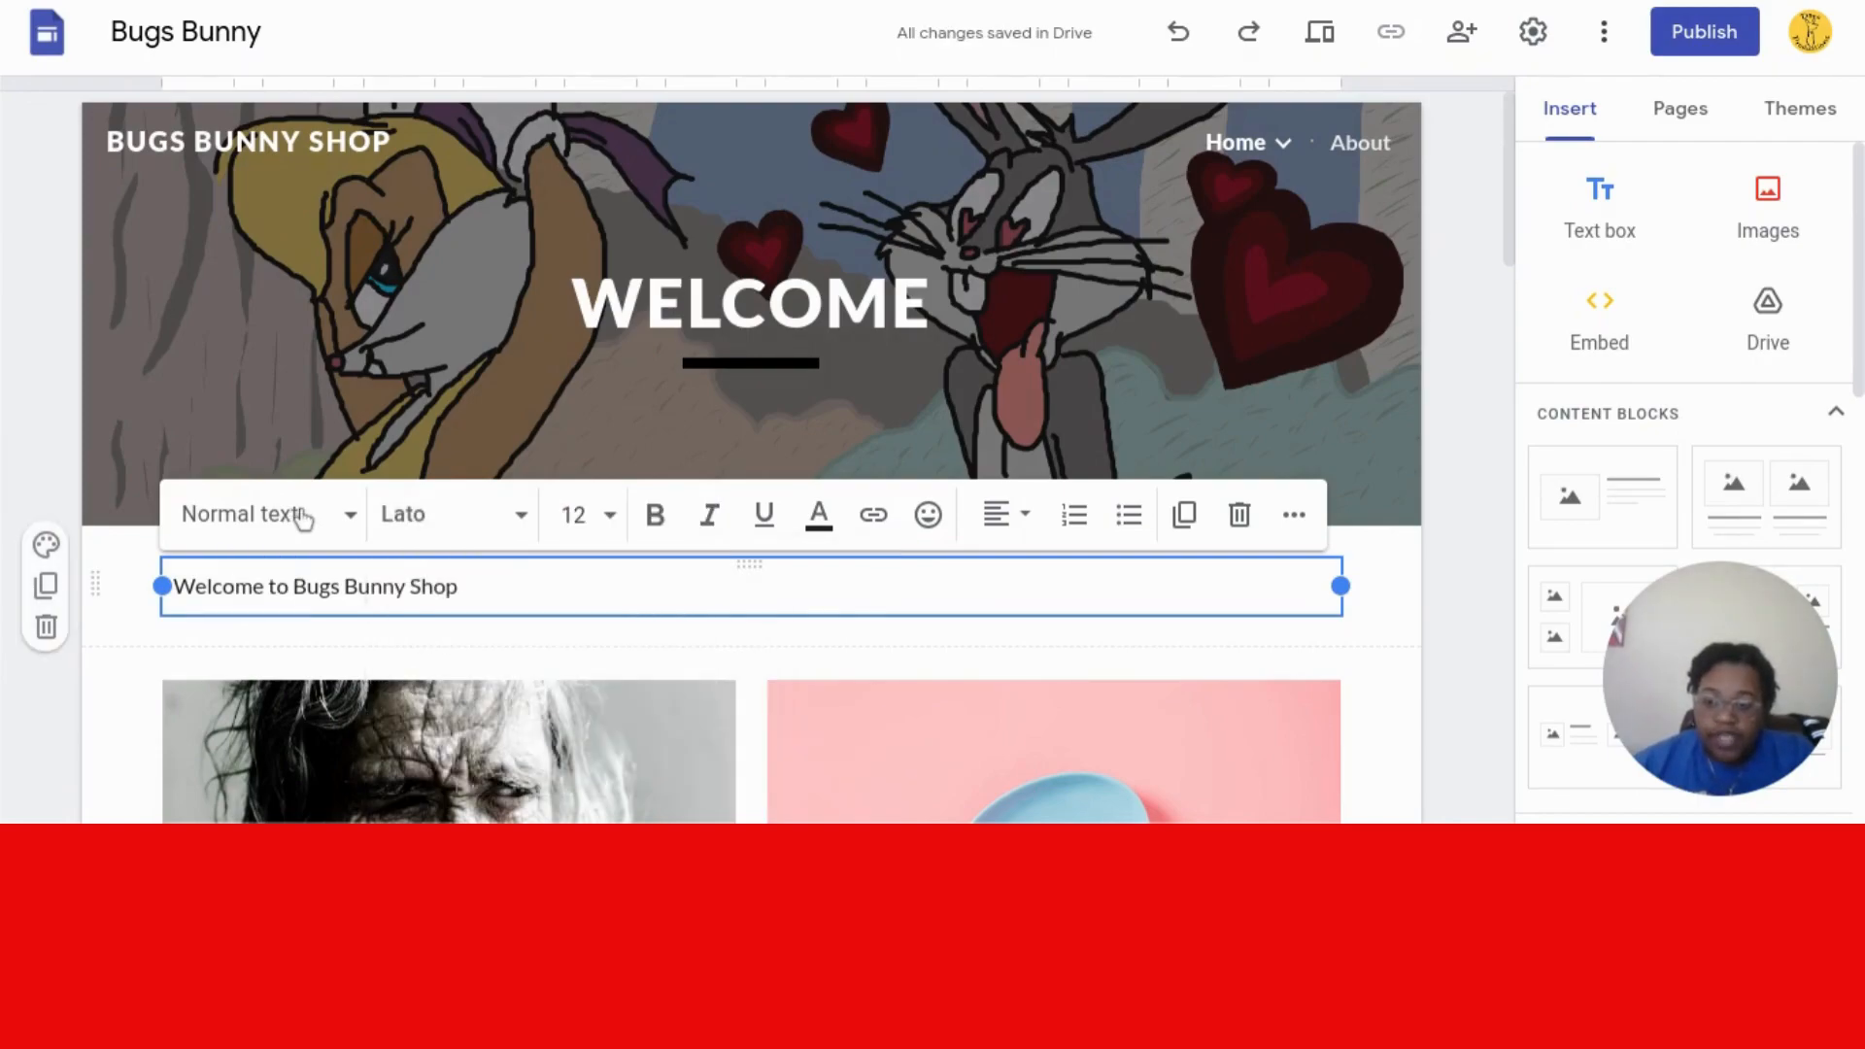
left_click(346, 530)
left_click(280, 724)
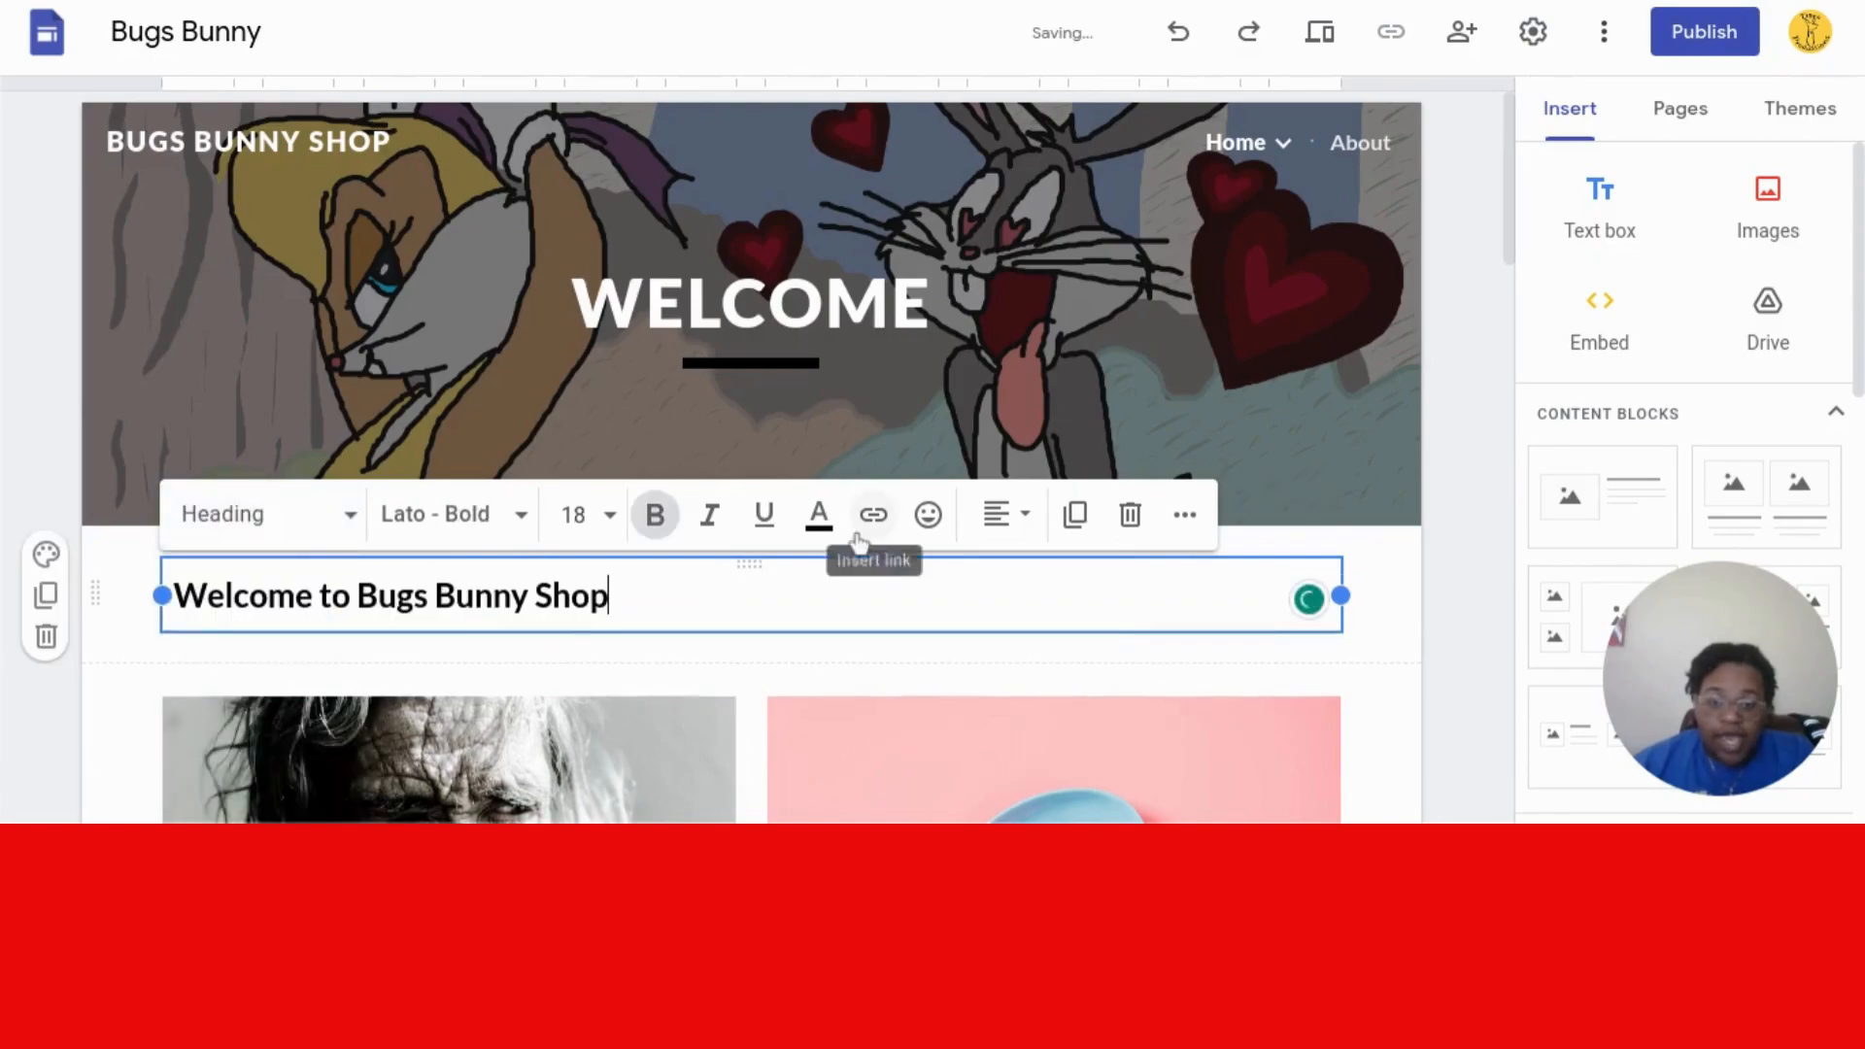
left_click(1005, 520)
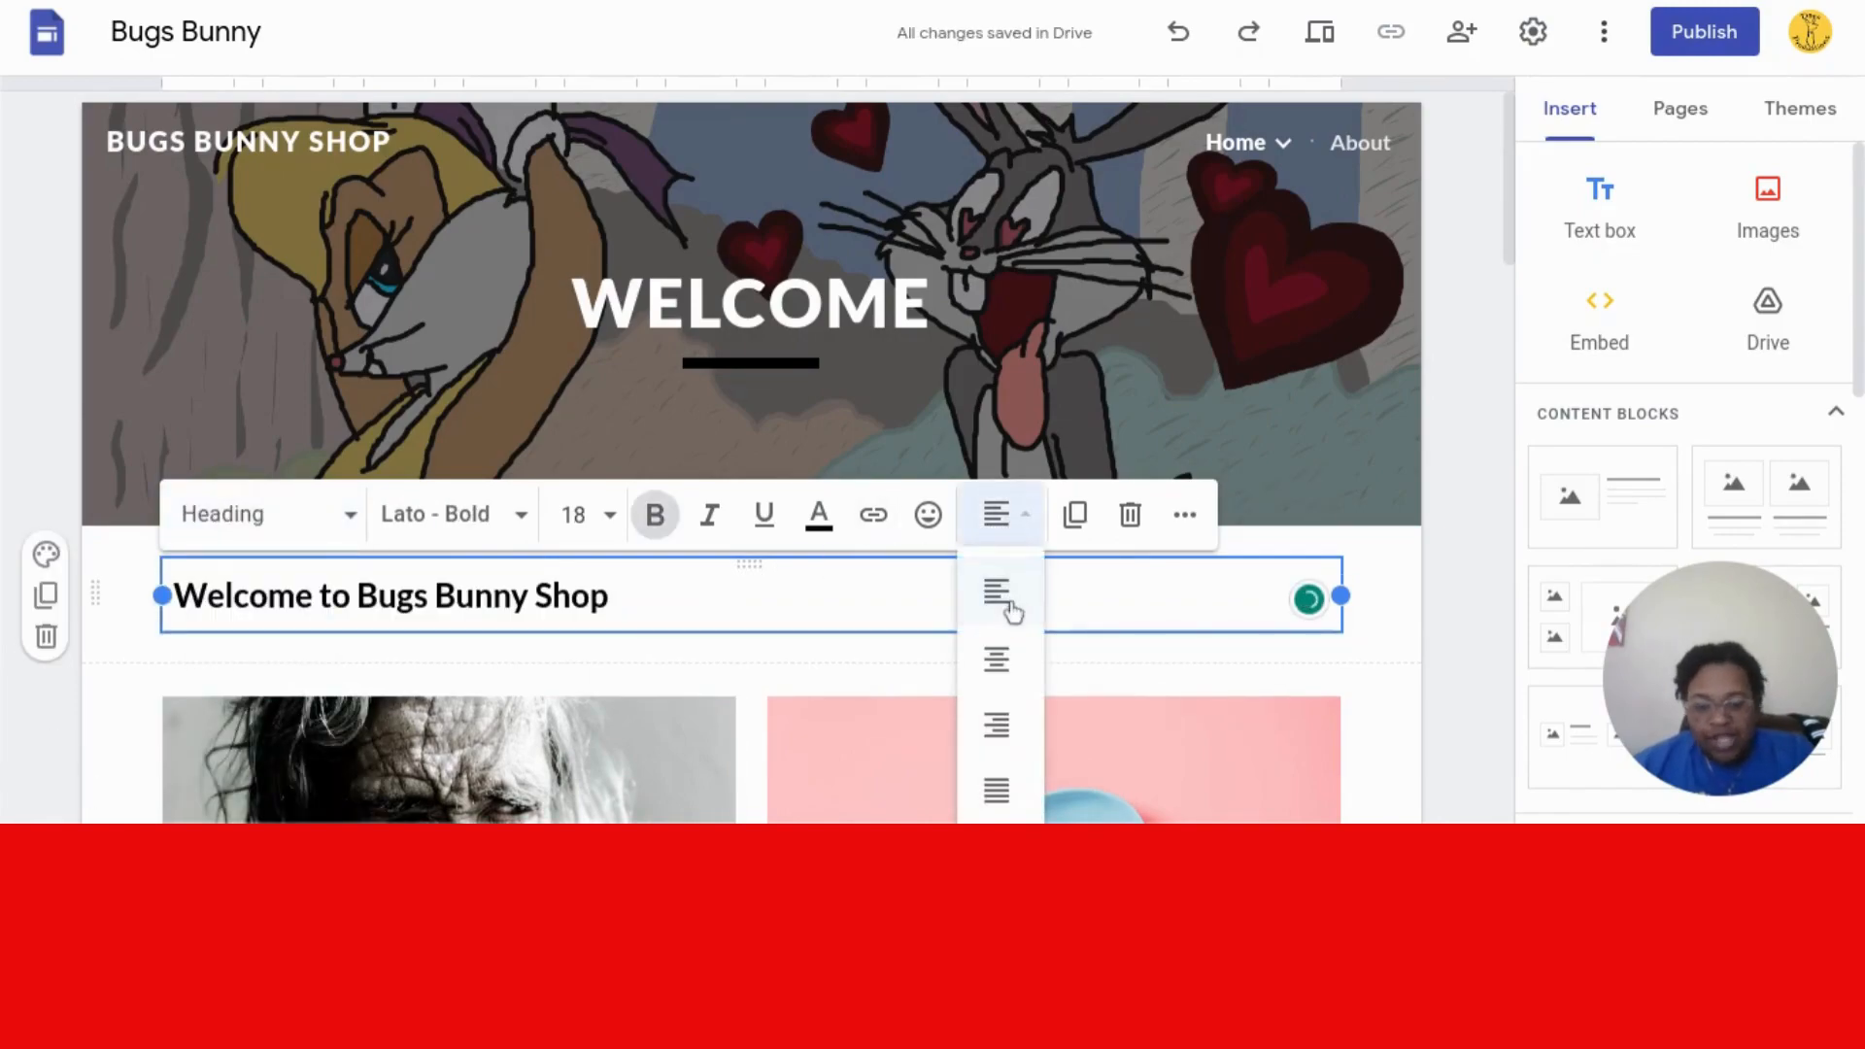
left_click(1002, 686)
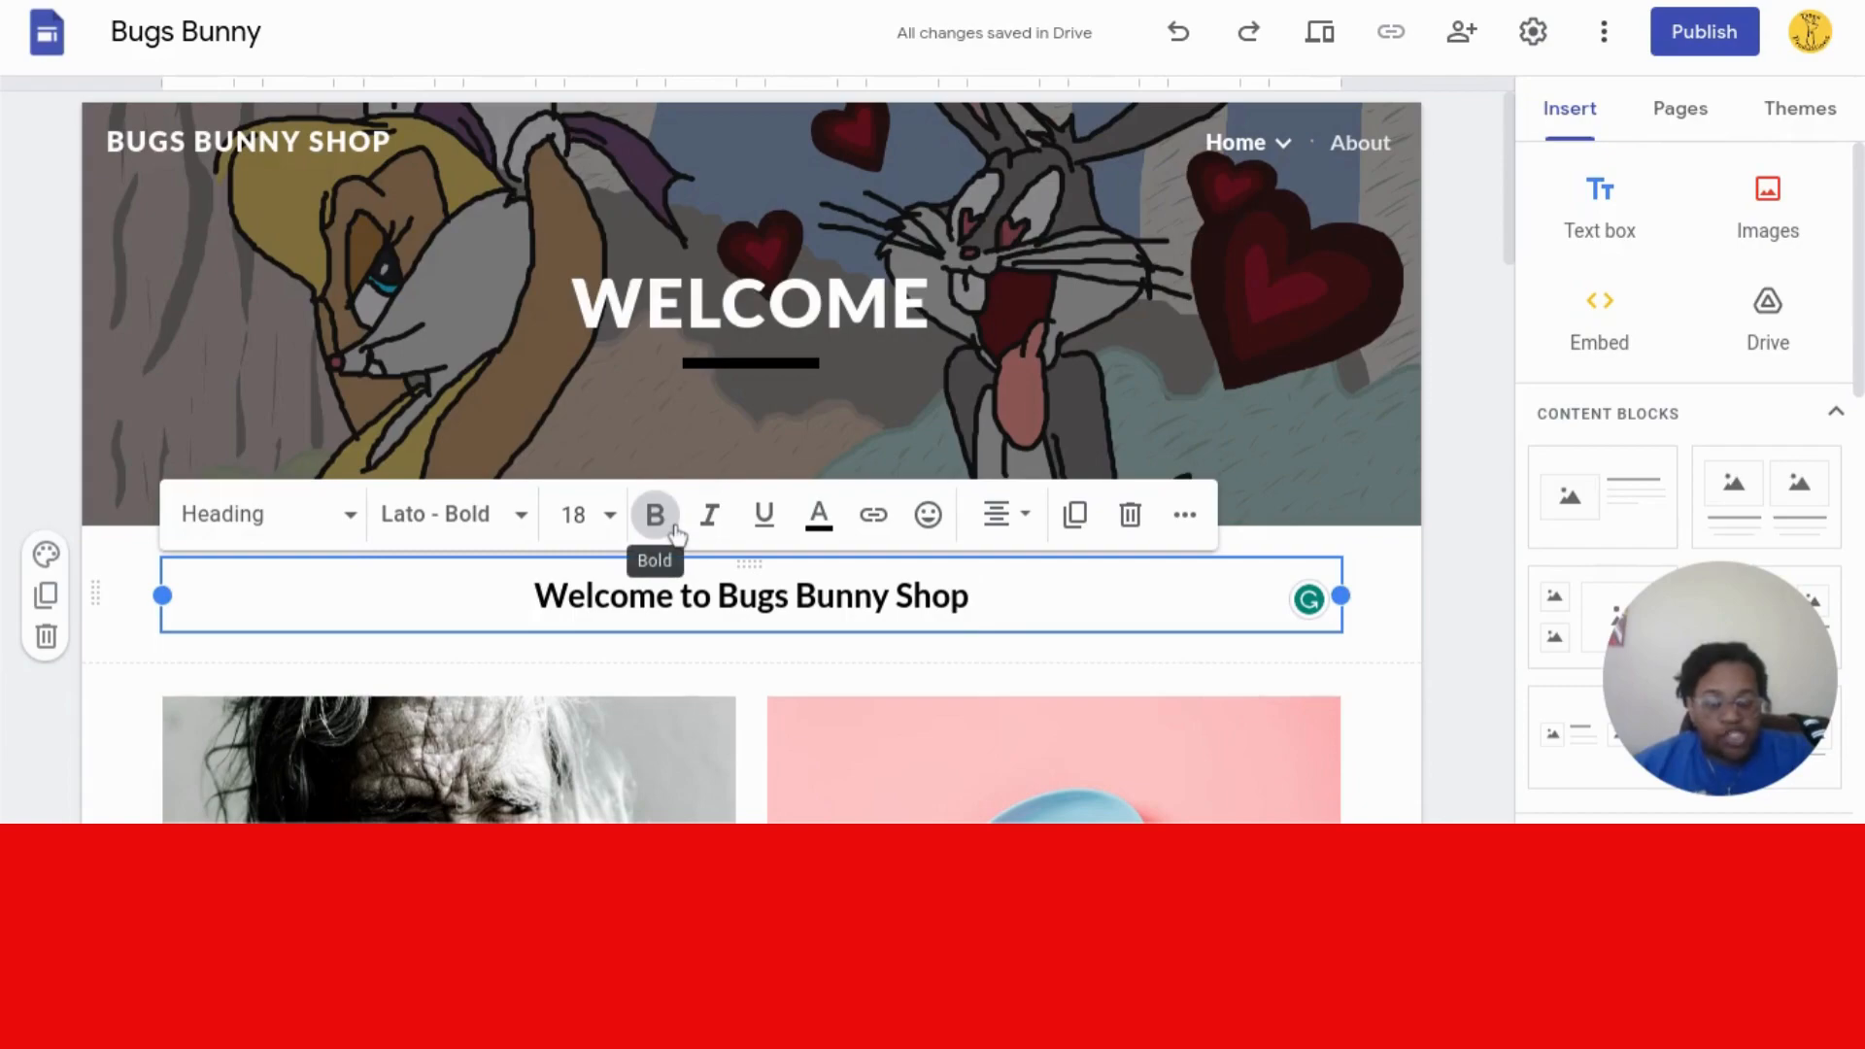
- Set the whole welcome heading to font size 48
left_click(616, 510)
left_click(616, 510)
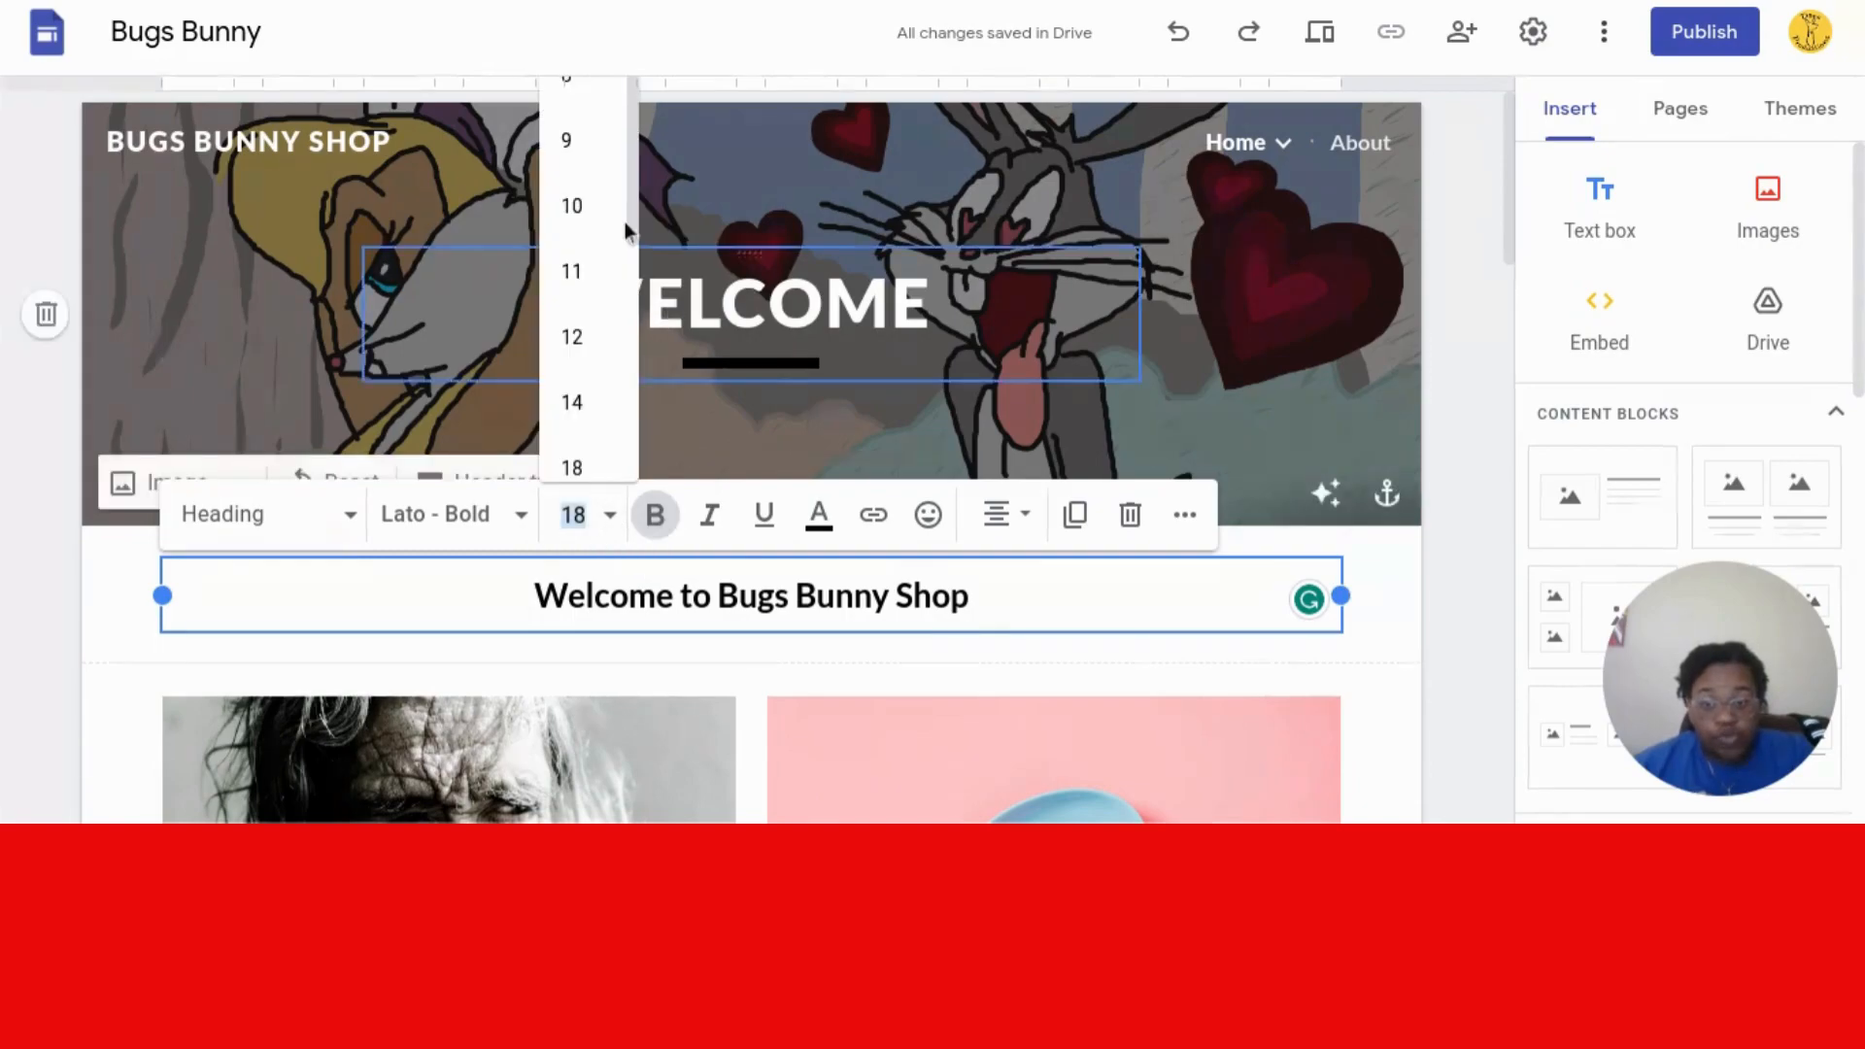
left_click_drag(636, 216, 615, 358)
left_click(587, 411)
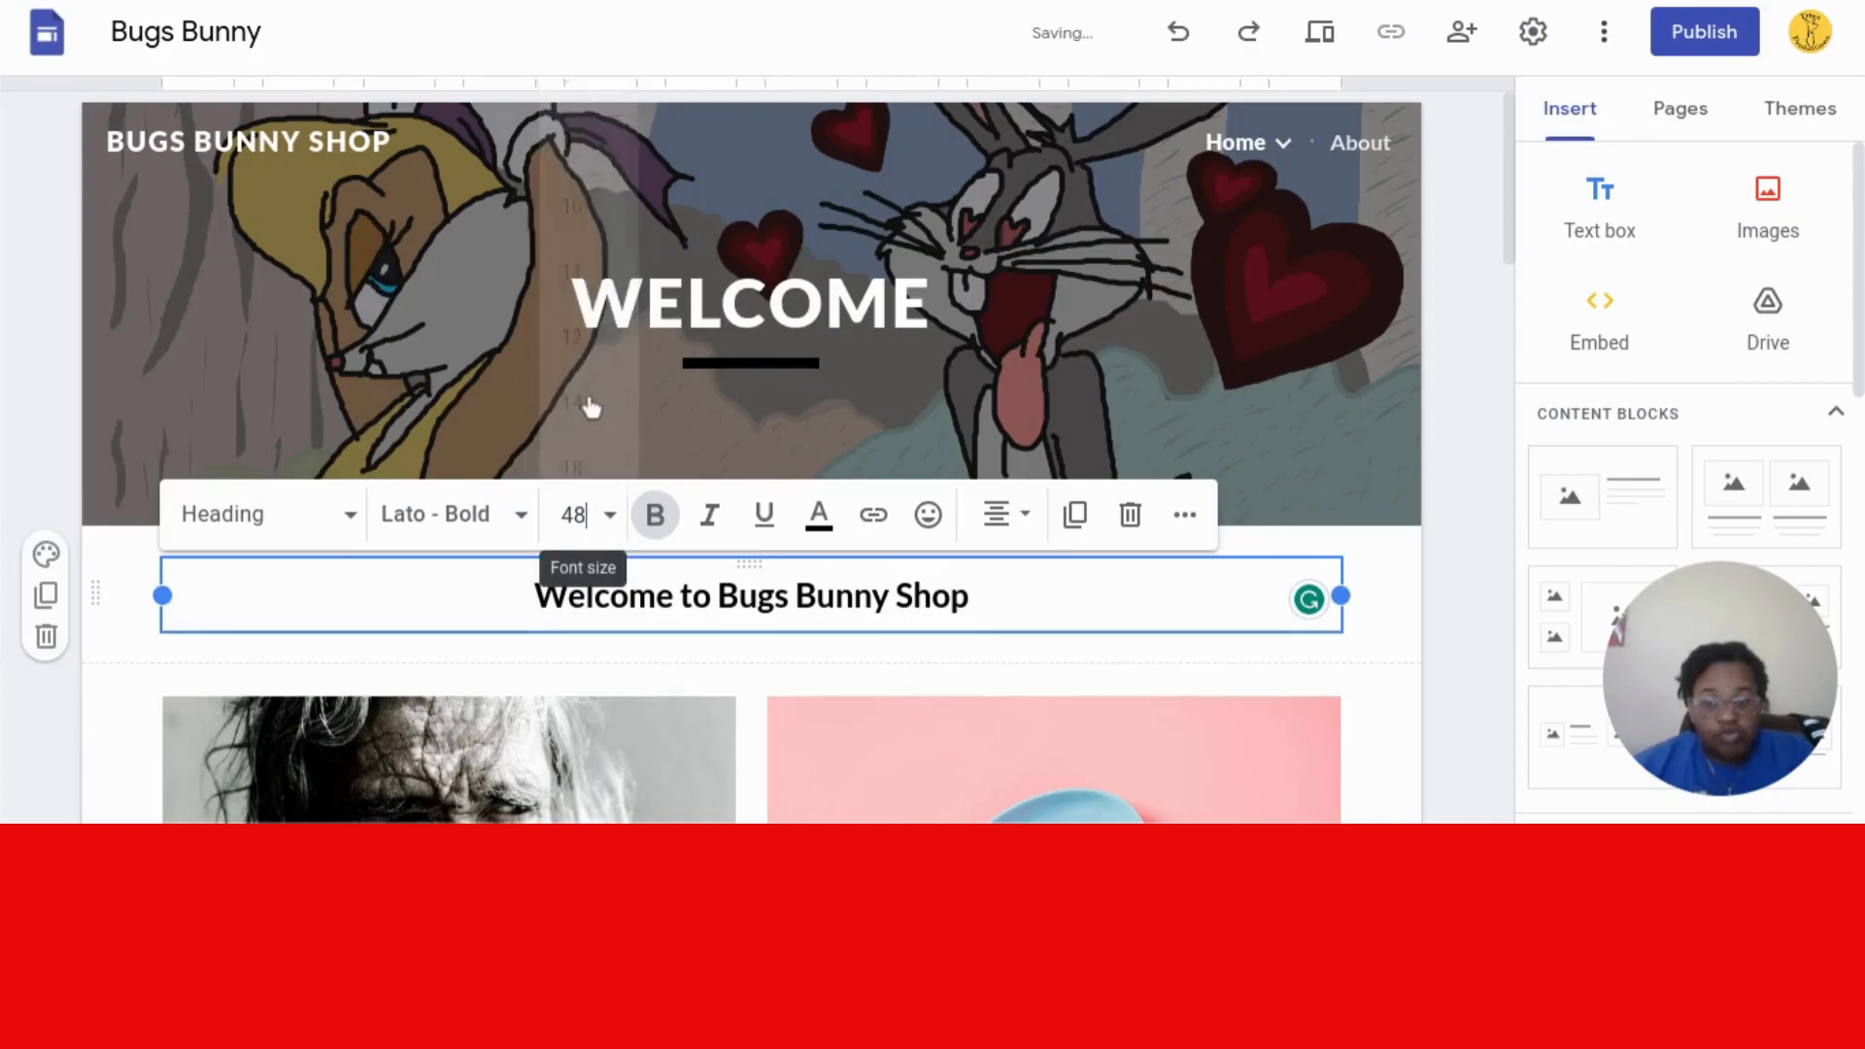
left_click(1112, 609)
triple_click(493, 587)
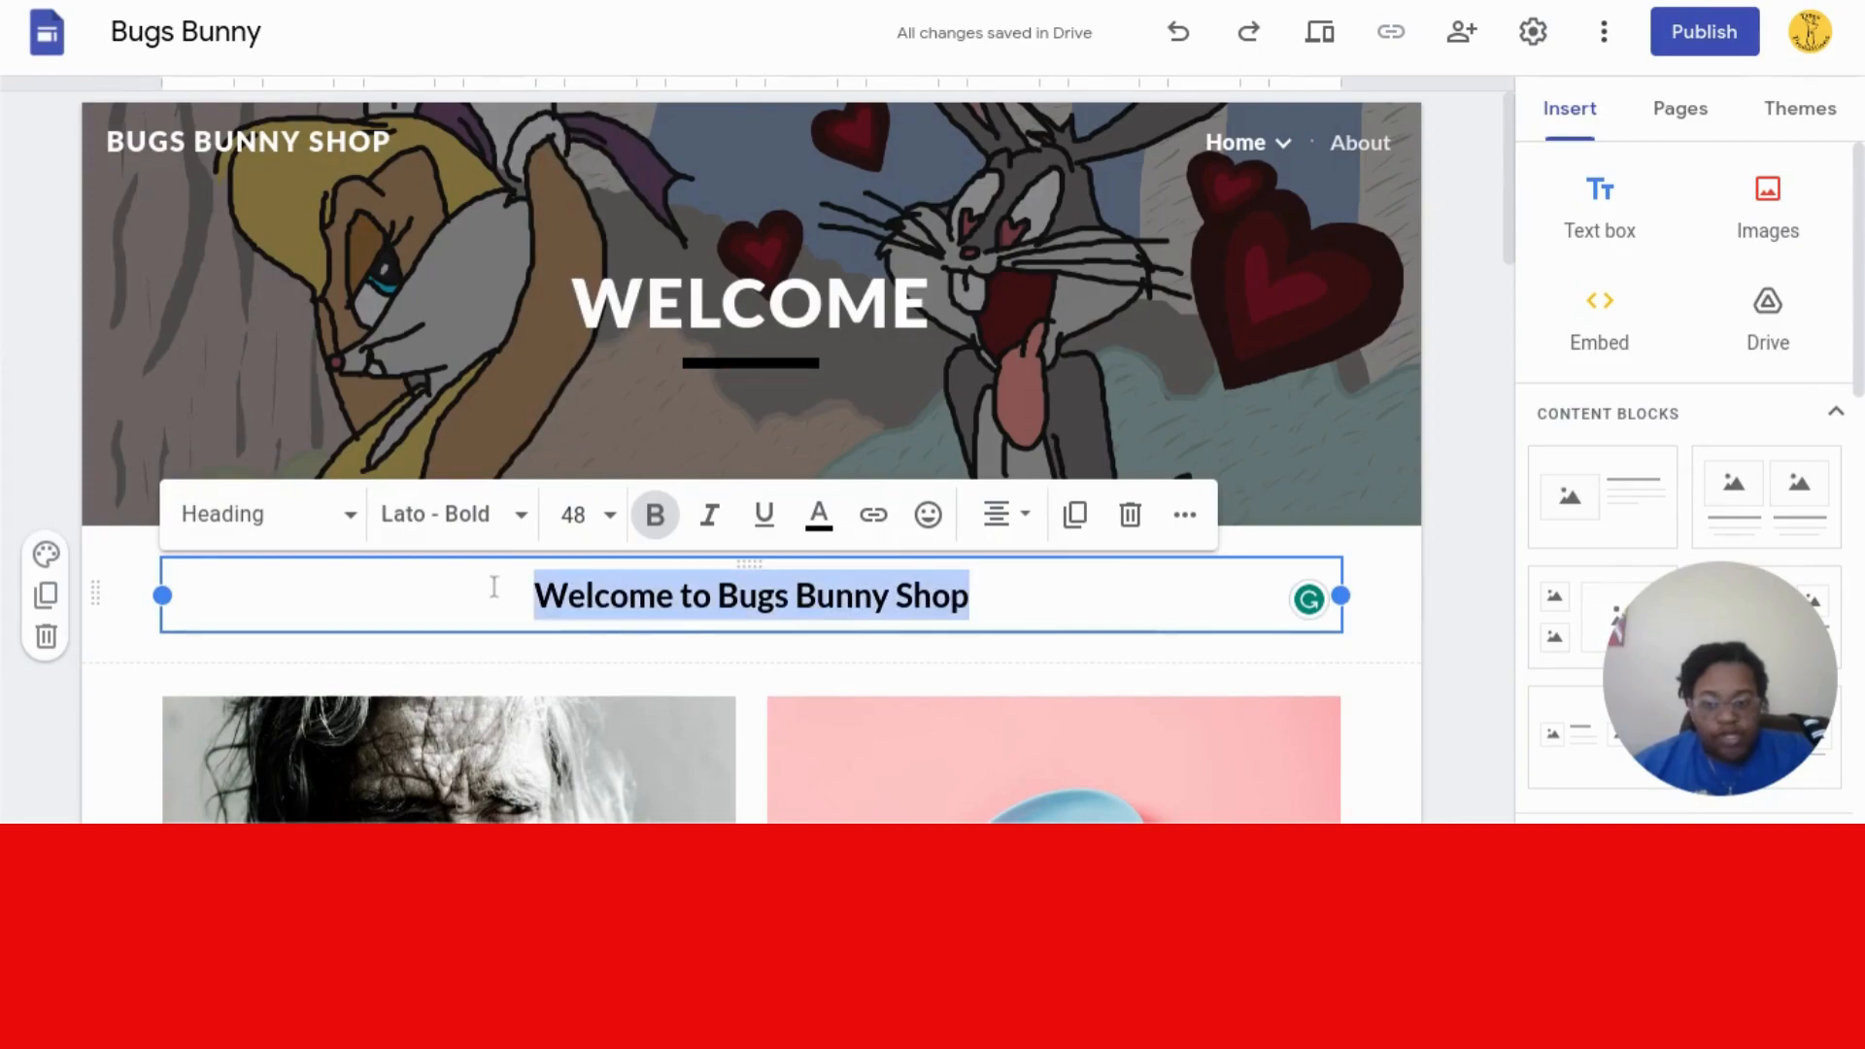
left_click(614, 521)
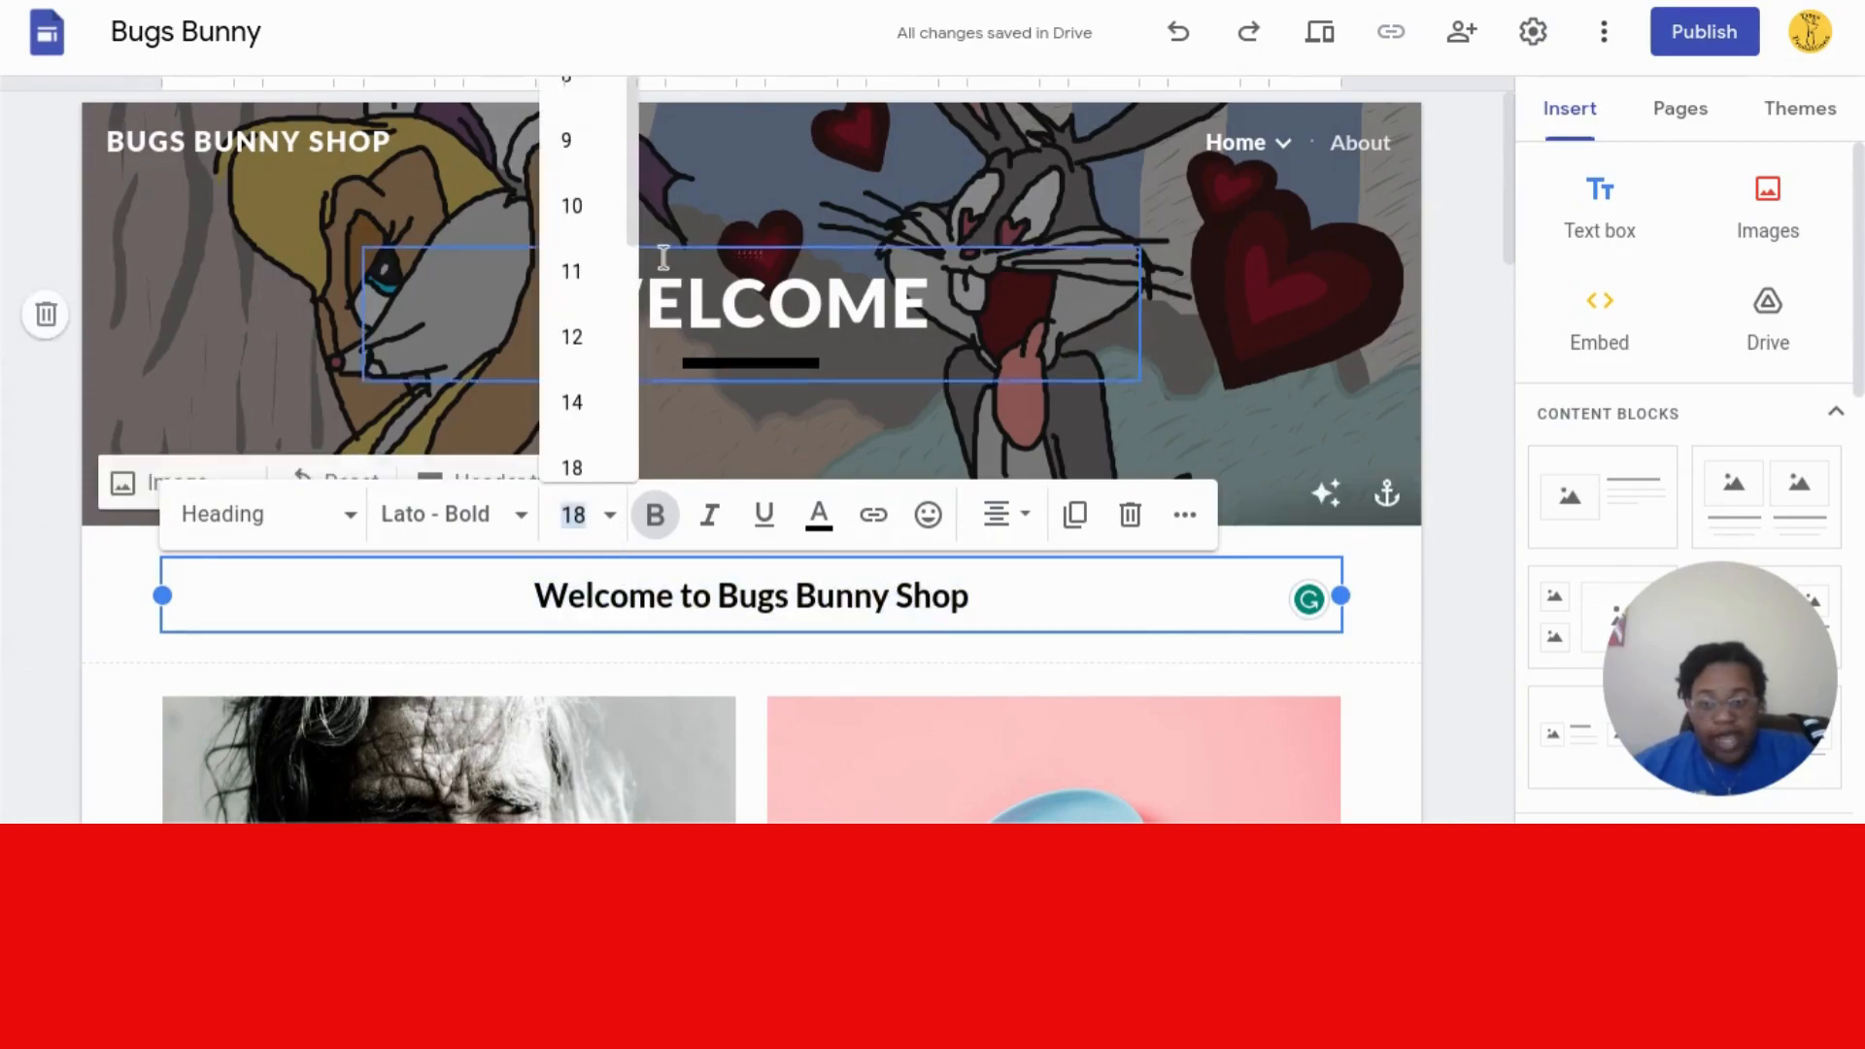
left_click_drag(636, 241, 620, 419)
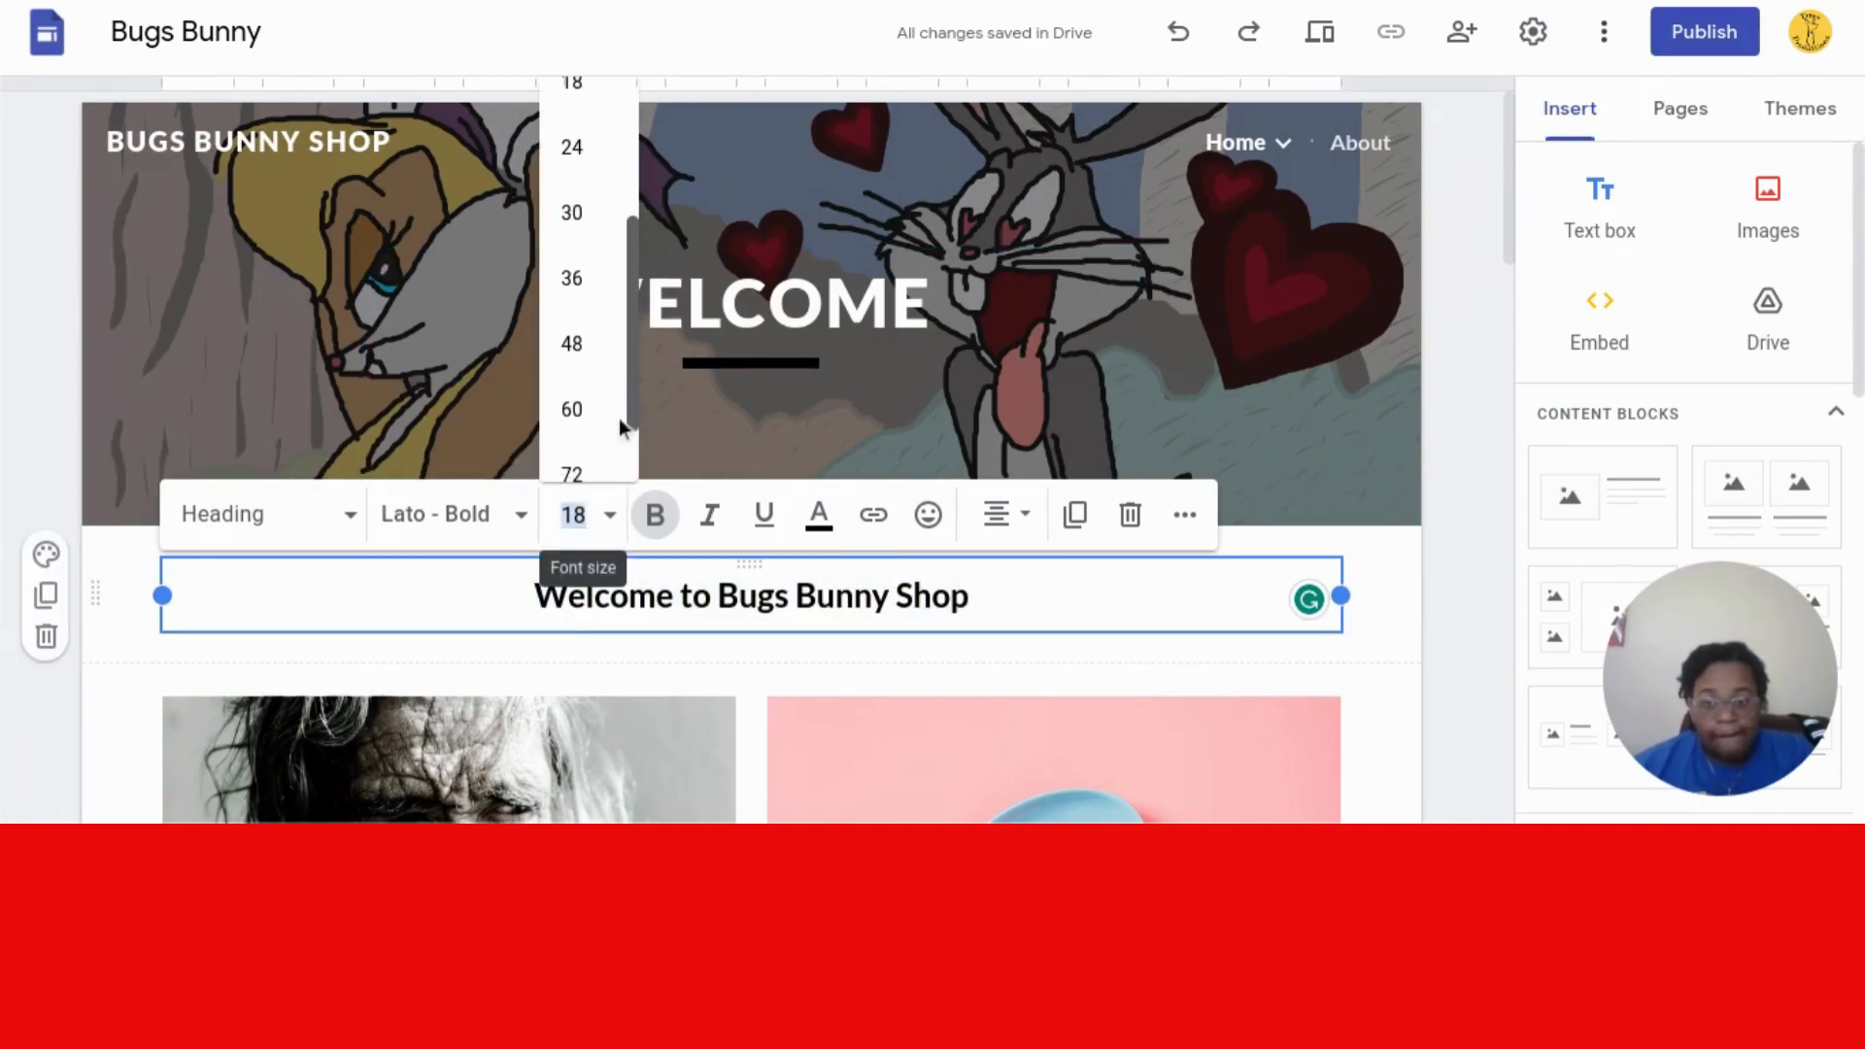
left_click(573, 339)
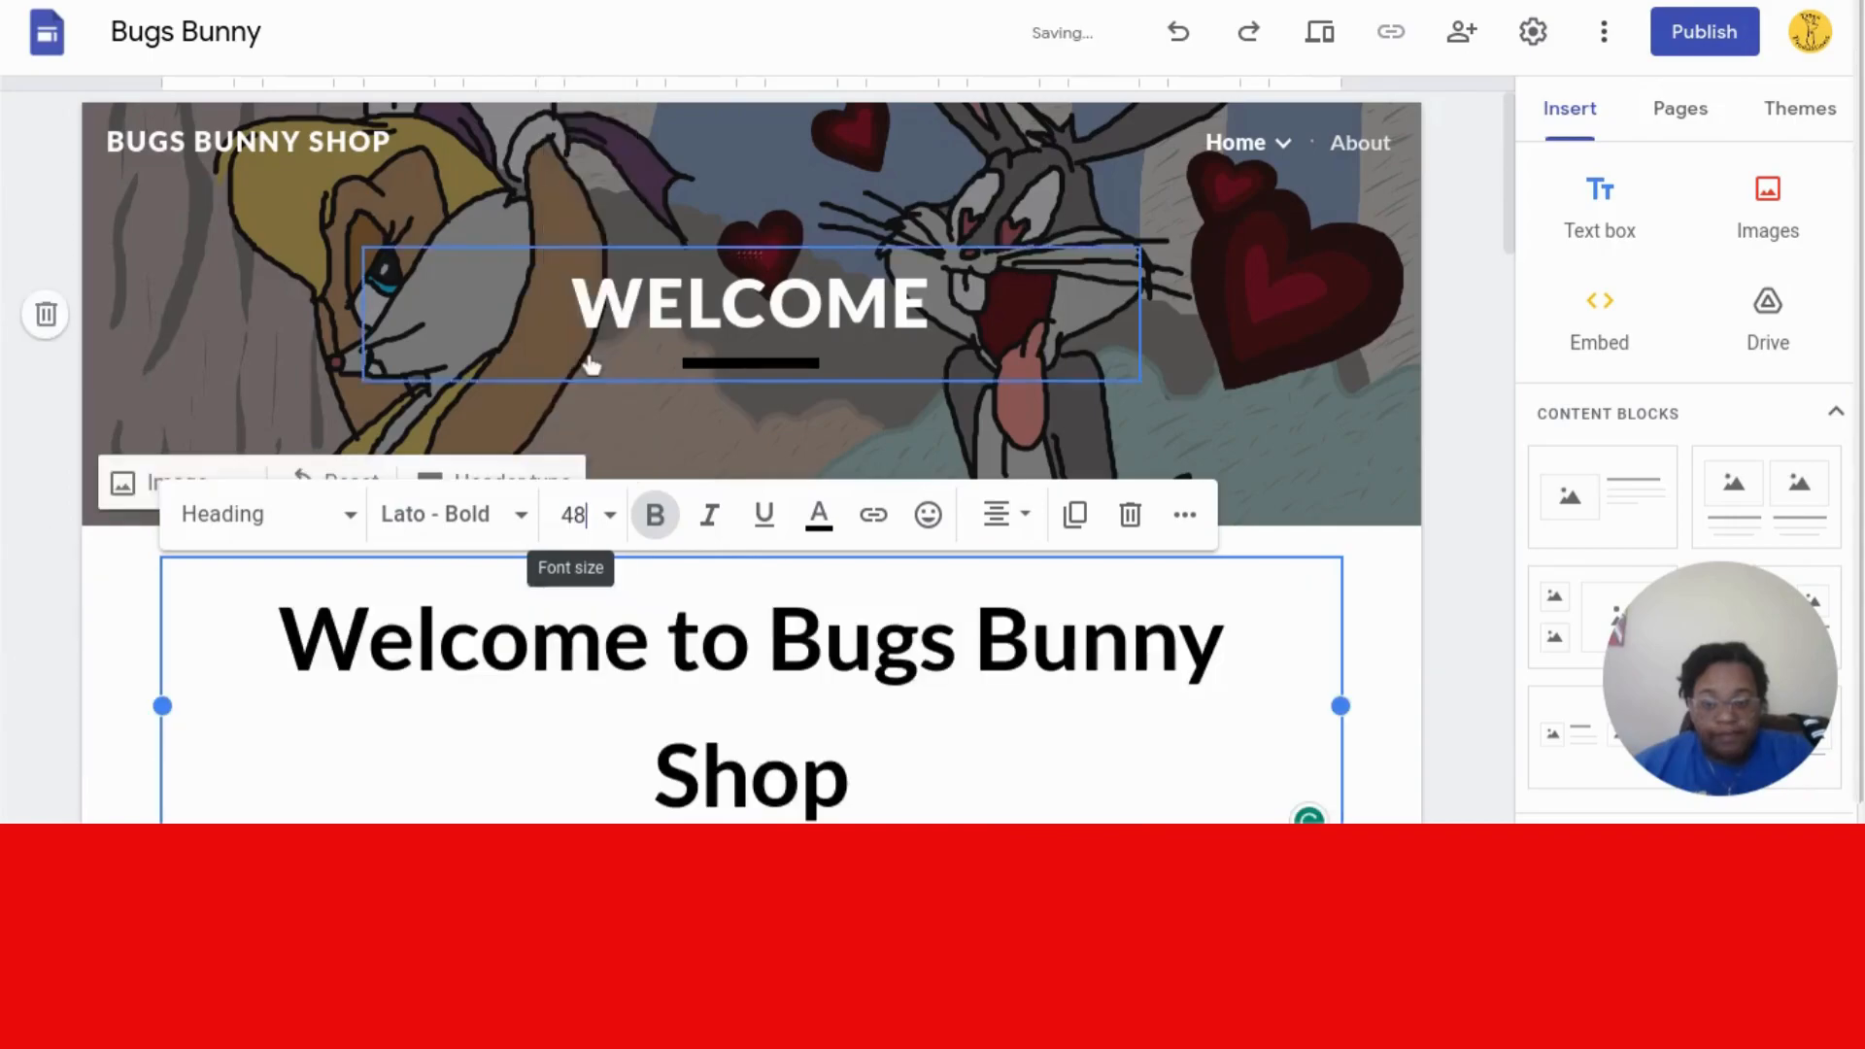
- Reduce the welcome heading to font size 36 so it fits on one line
left_click(616, 517)
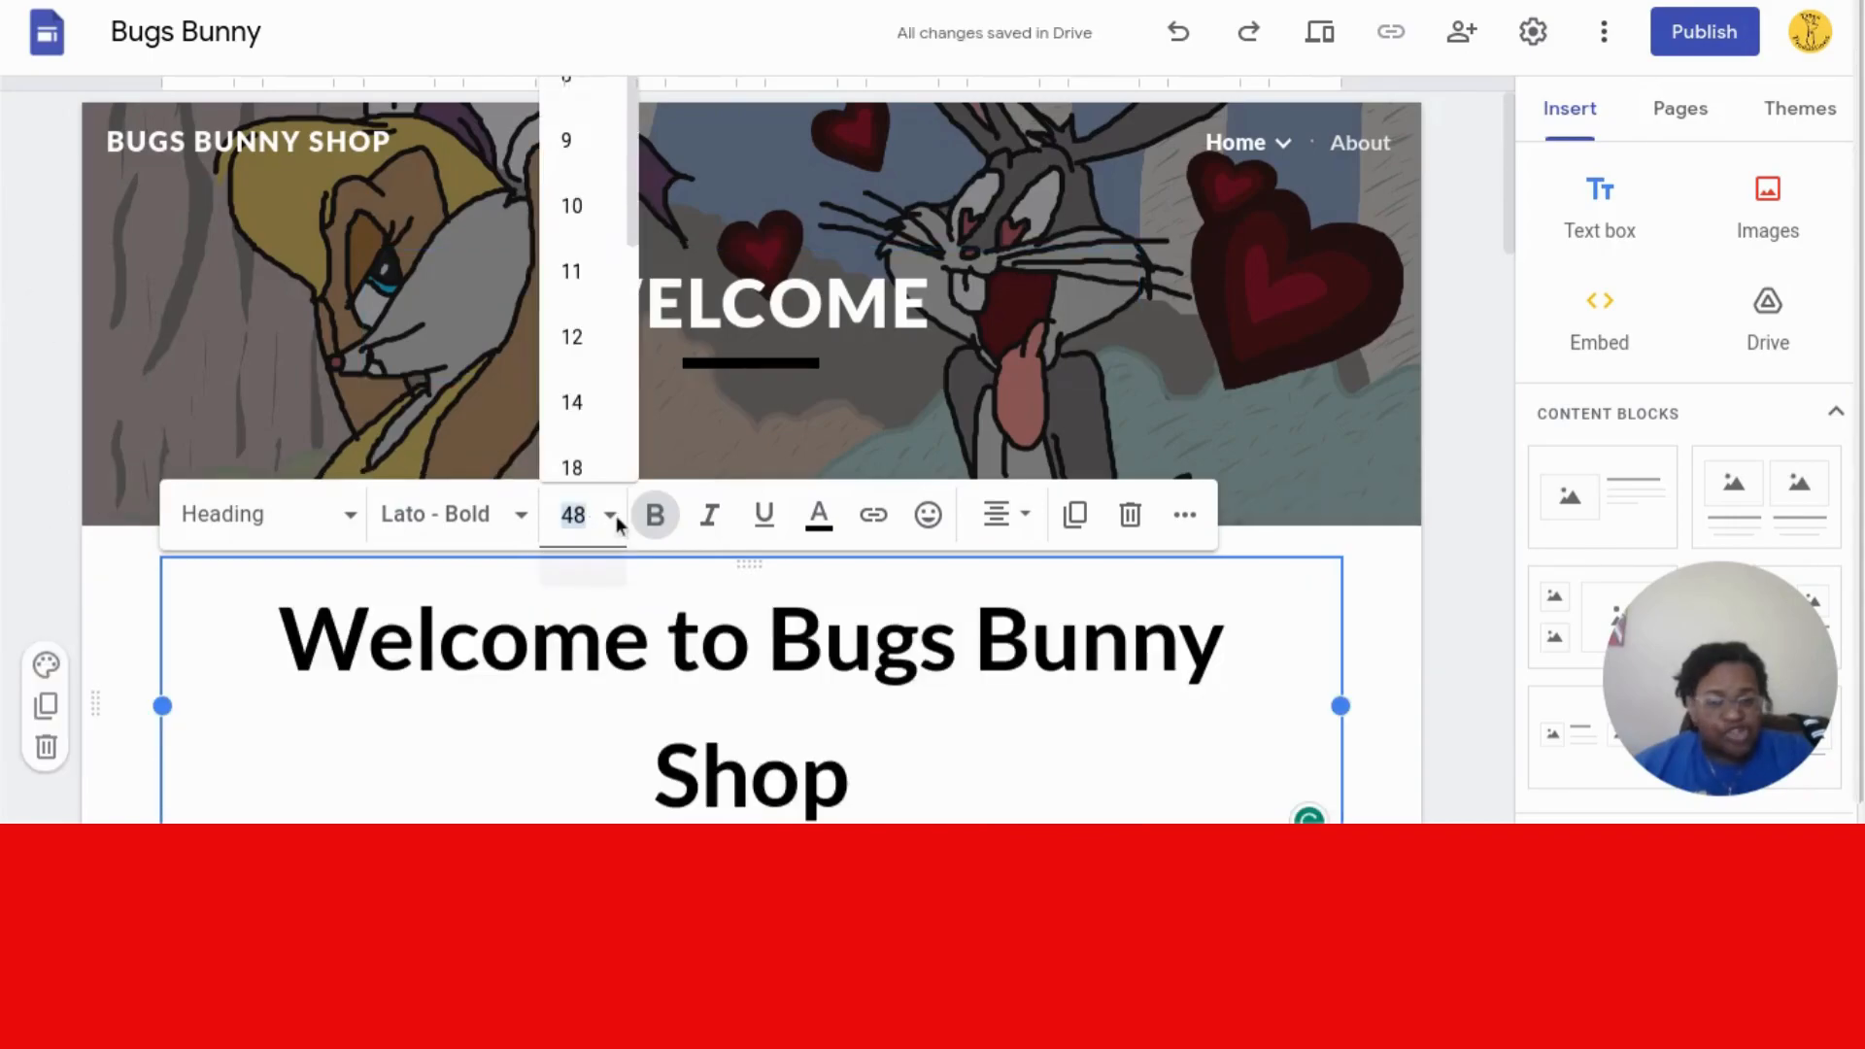
scroll(627, 328, "down", 3)
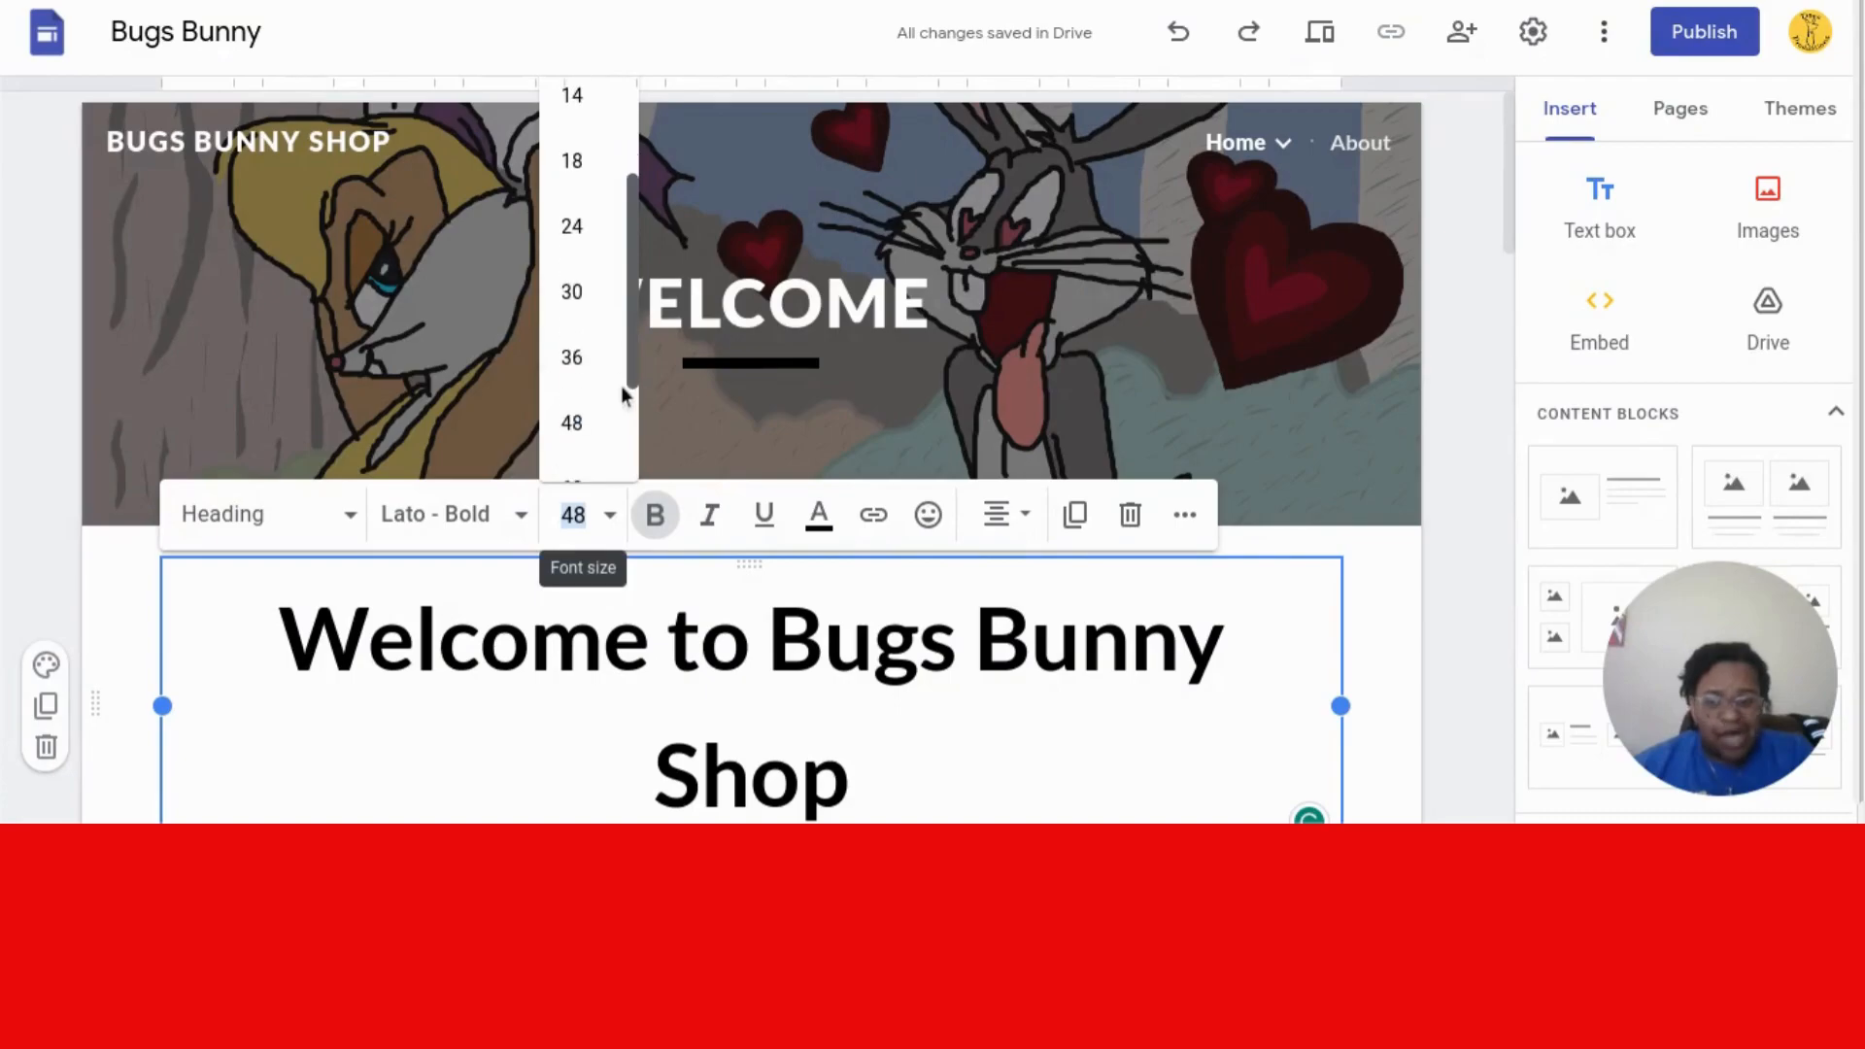
left_click(578, 352)
left_click(1484, 369)
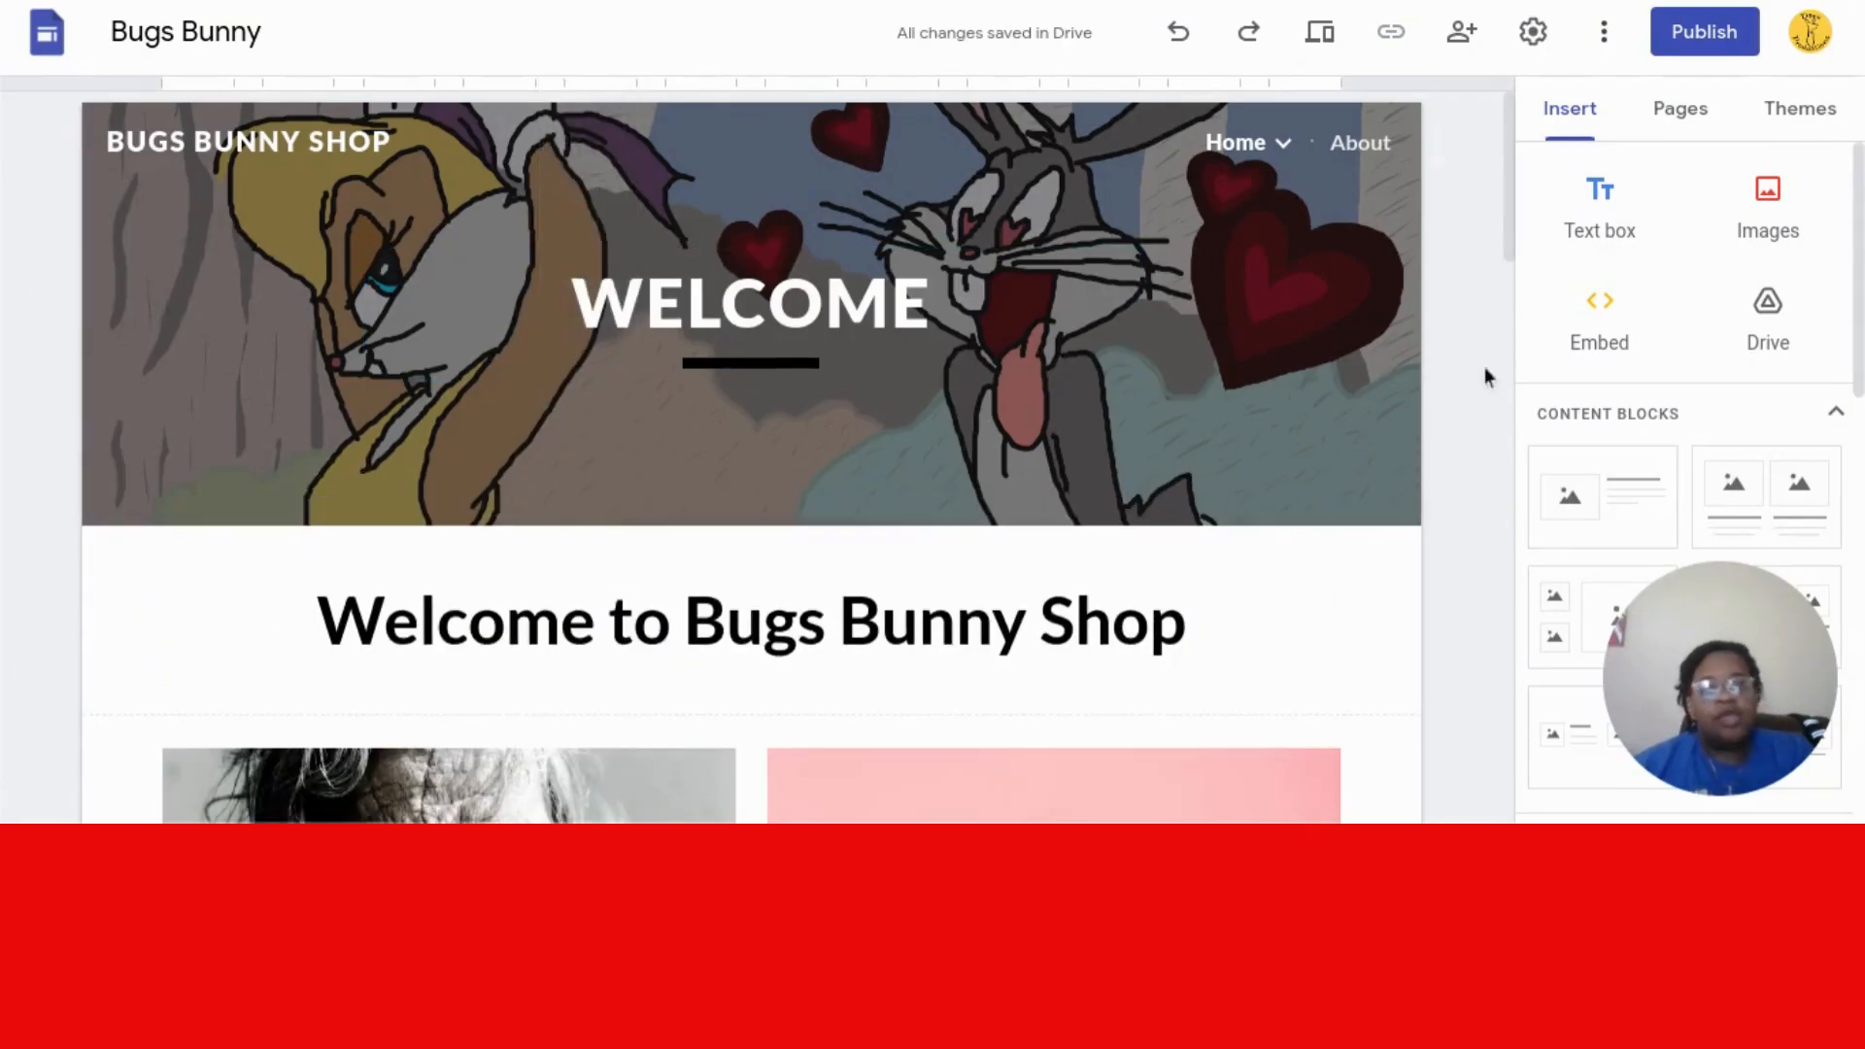
left_click_drag(1506, 202, 1508, 322)
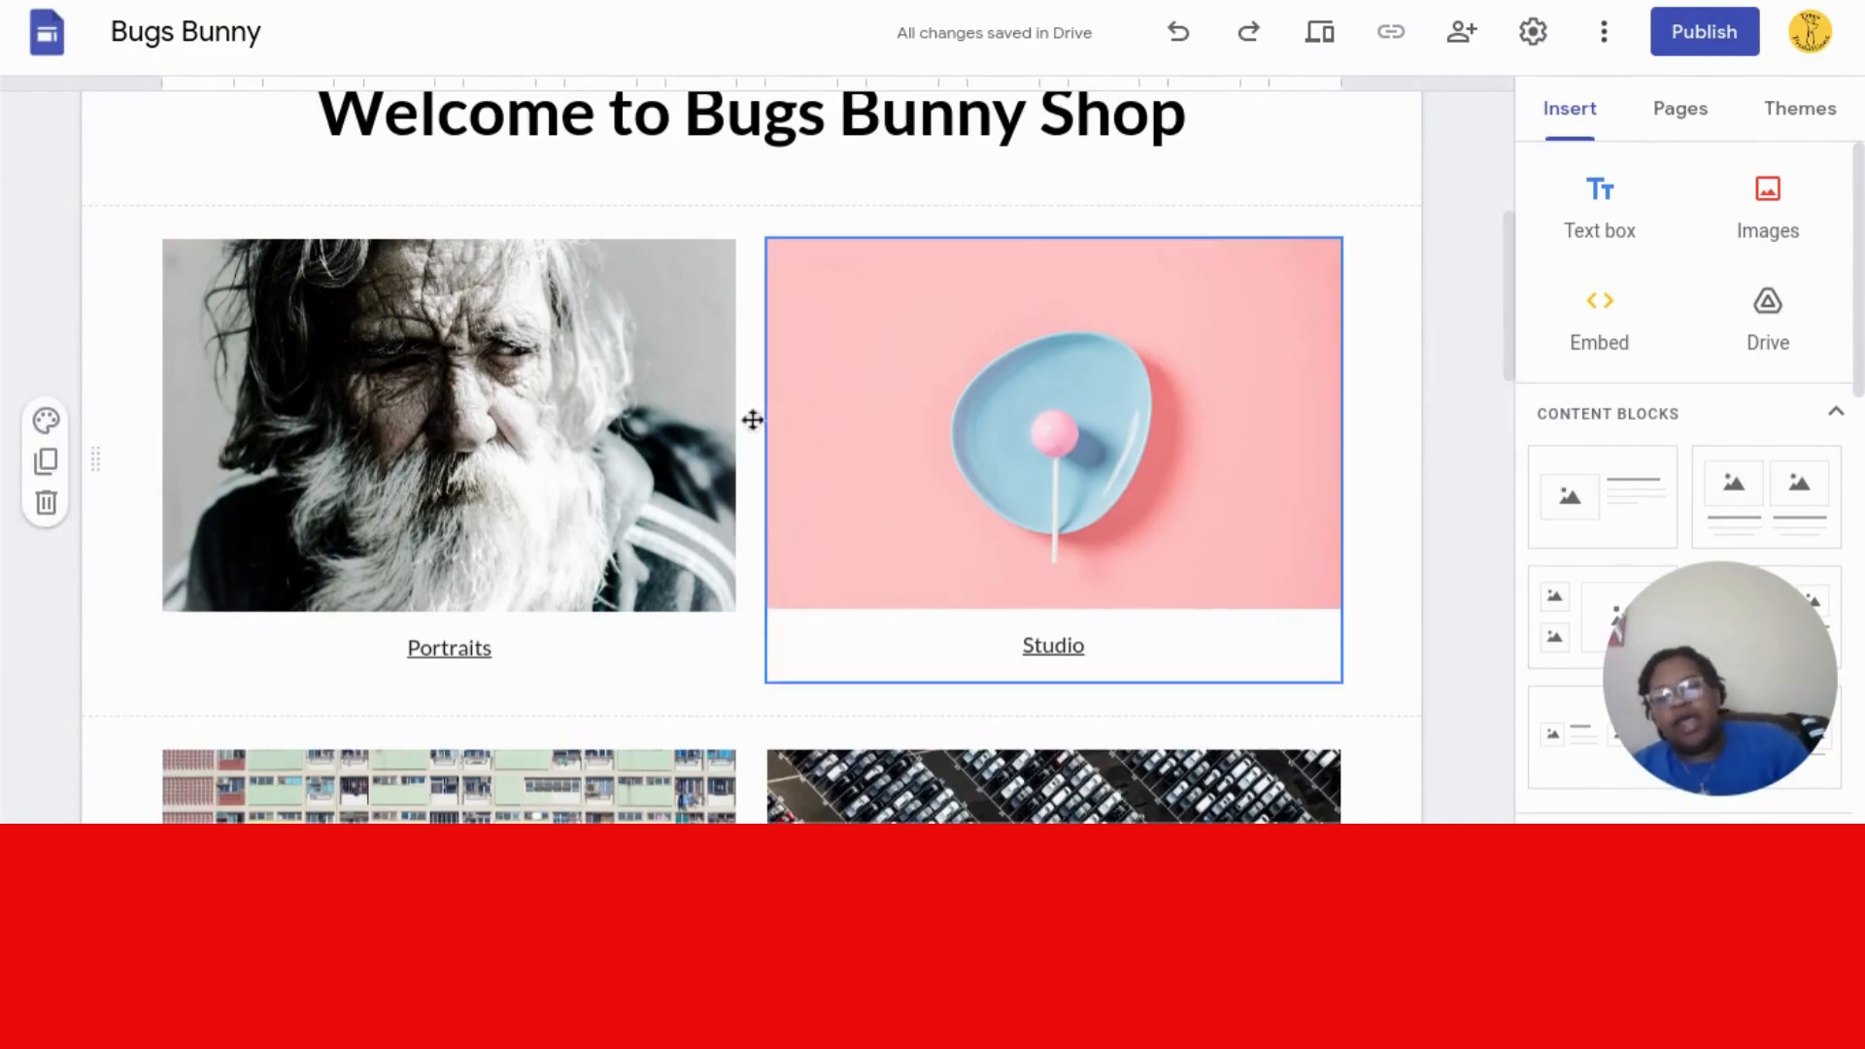
- Rename the Portraits caption to SHOP and the Studio caption to FAN NEWSLETTER
left_click(499, 644)
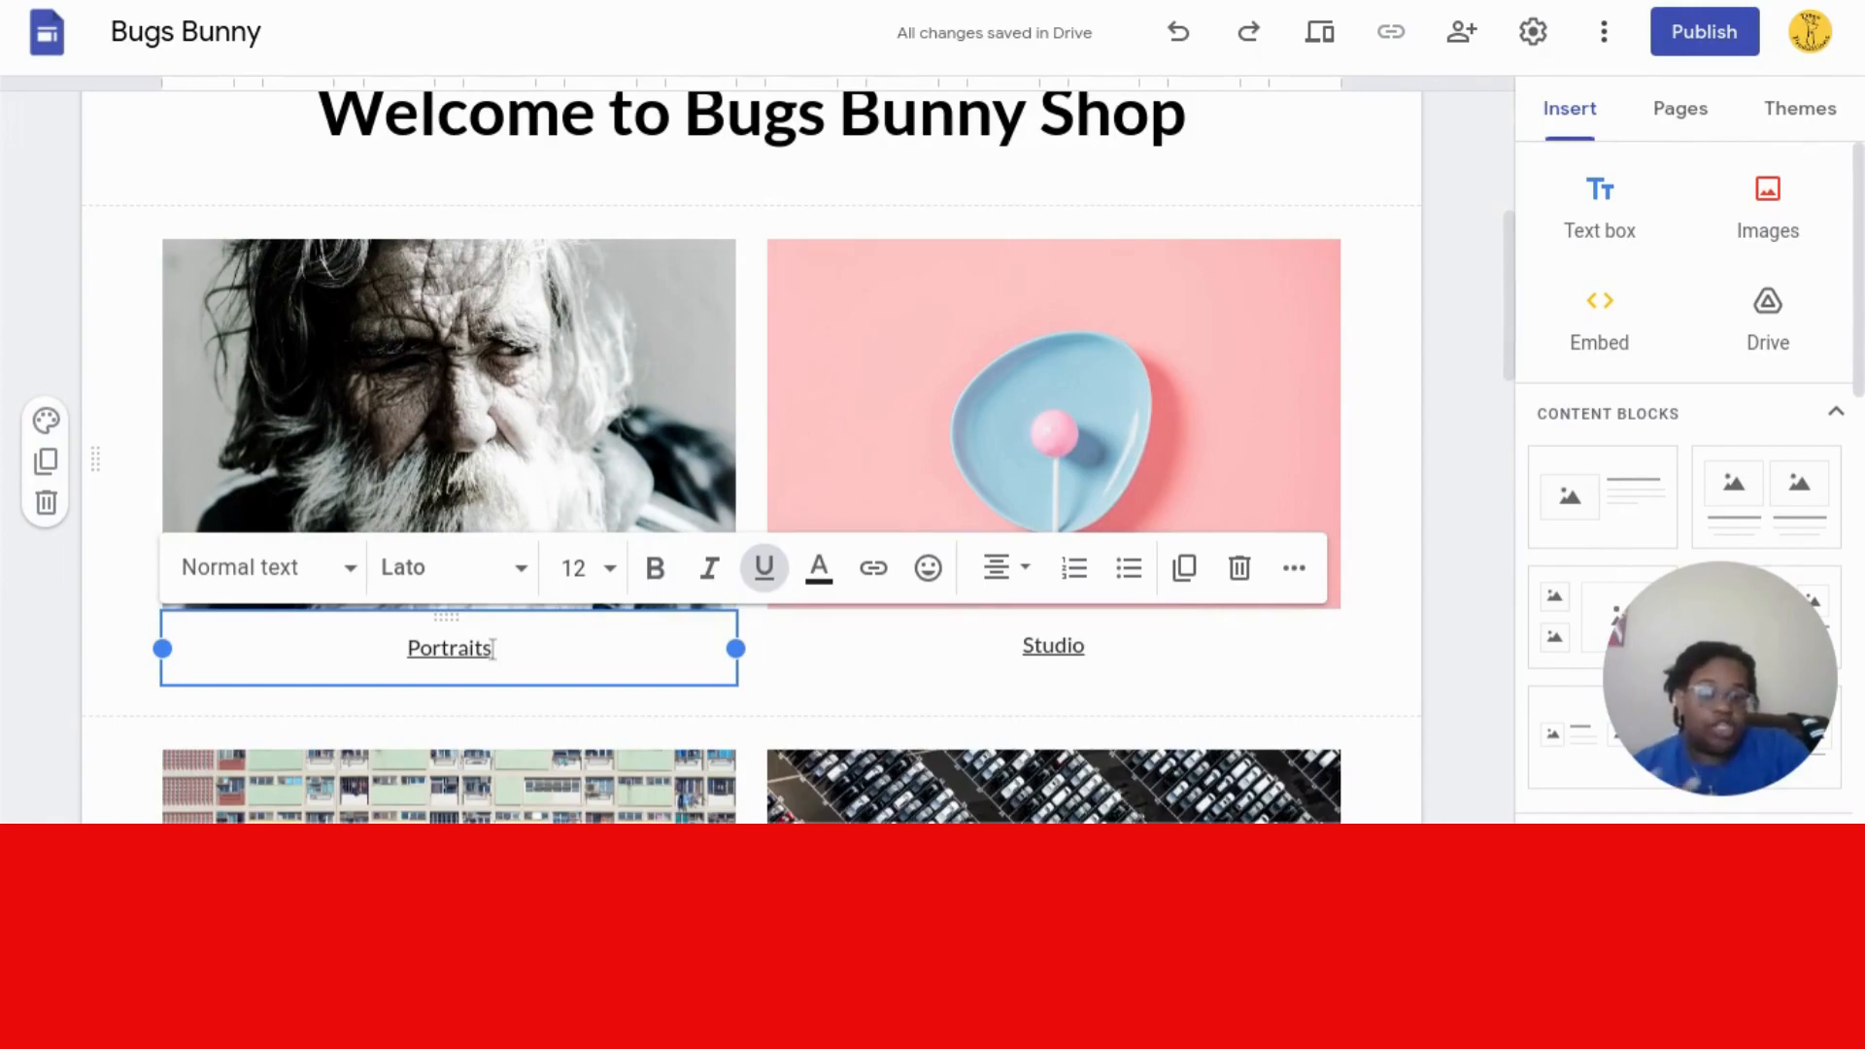
key("BackSpace")
key("BackSpace")
key("BackSpace")
key("BackSpace")
key("BackSpace")
key("BackSpace")
key("BackSpace")
key("BackSpace")
key("BackSpace")
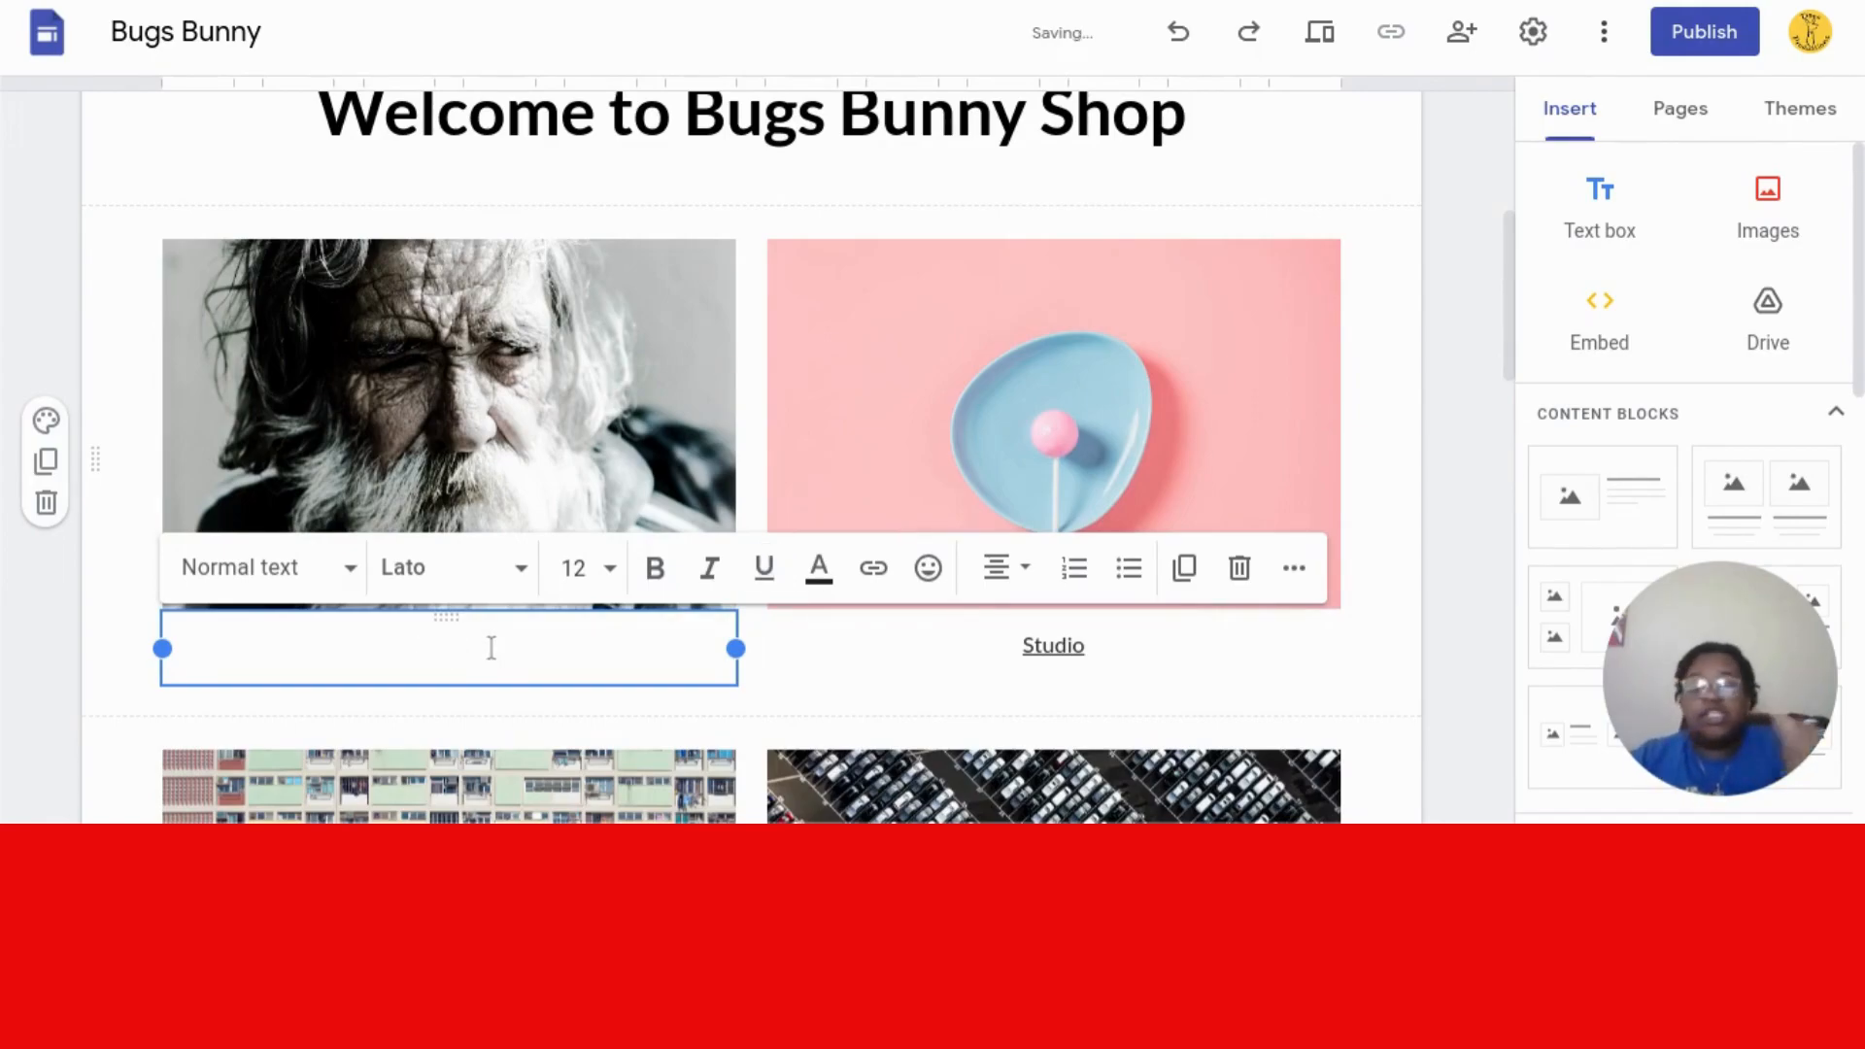
type("M")
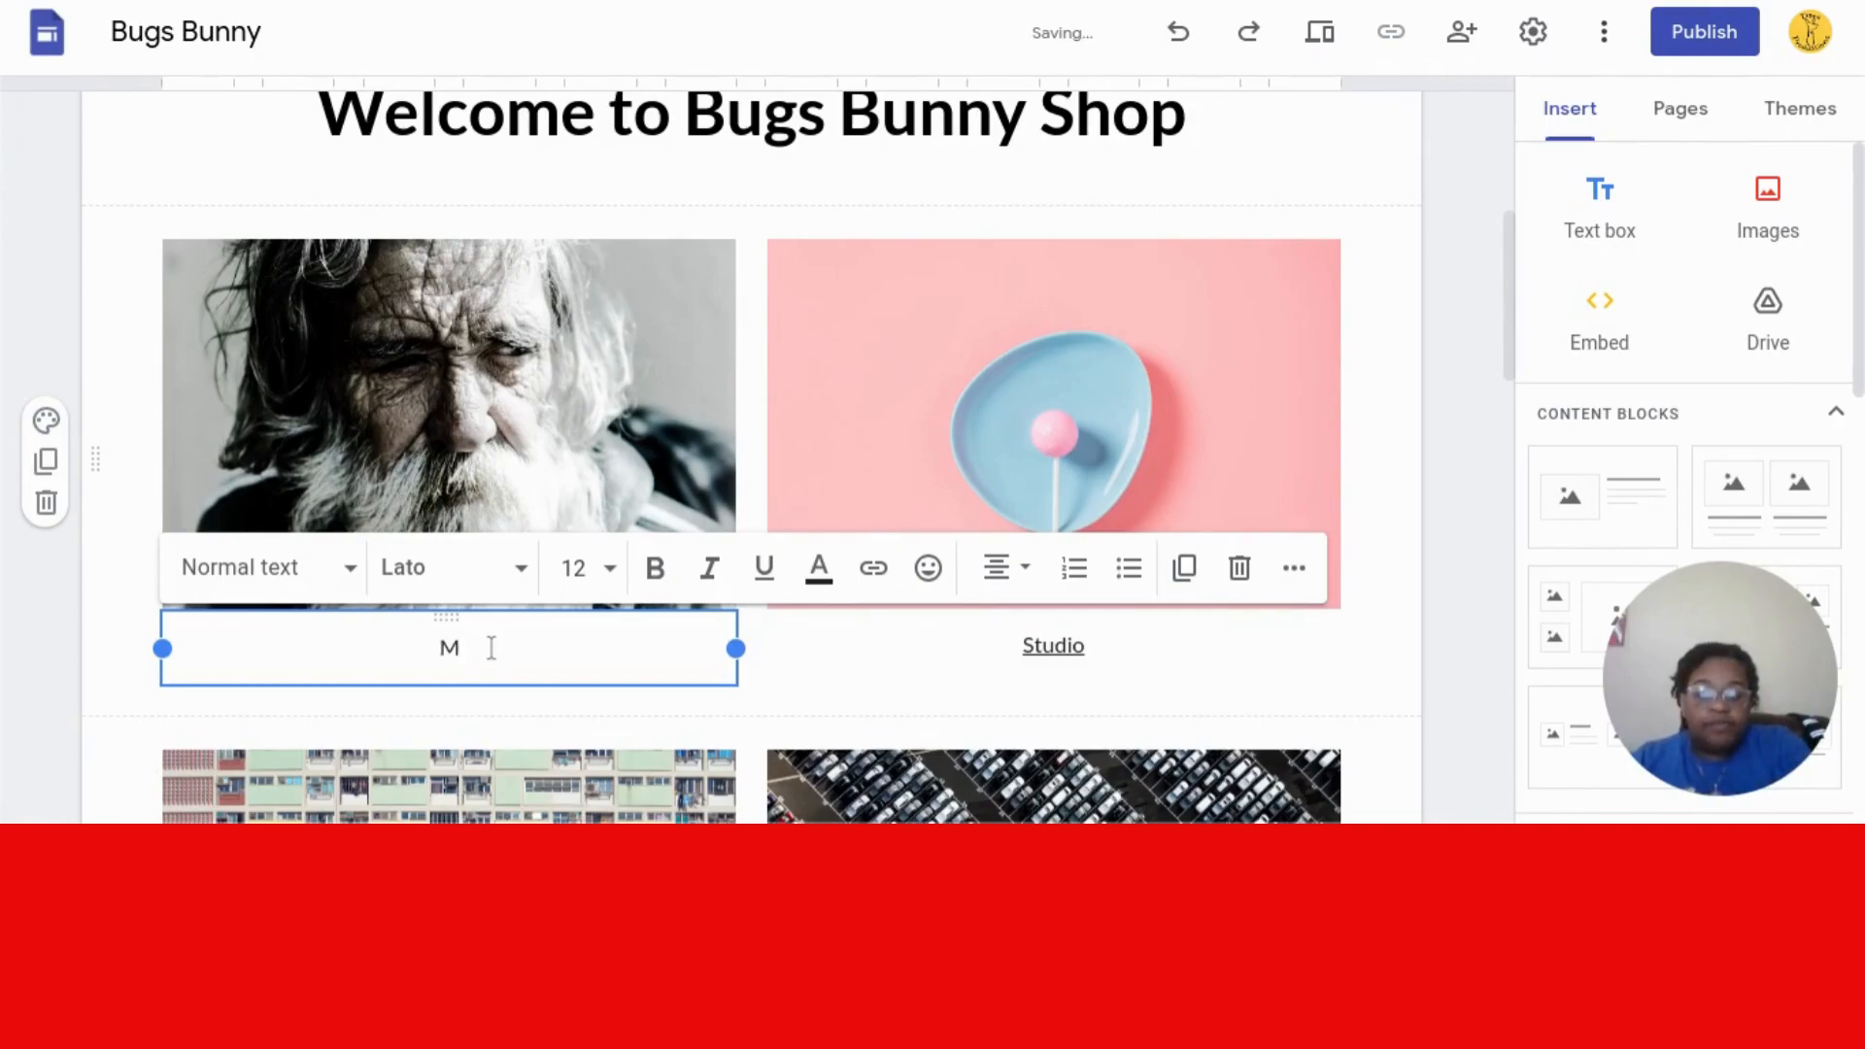
type("SHOP")
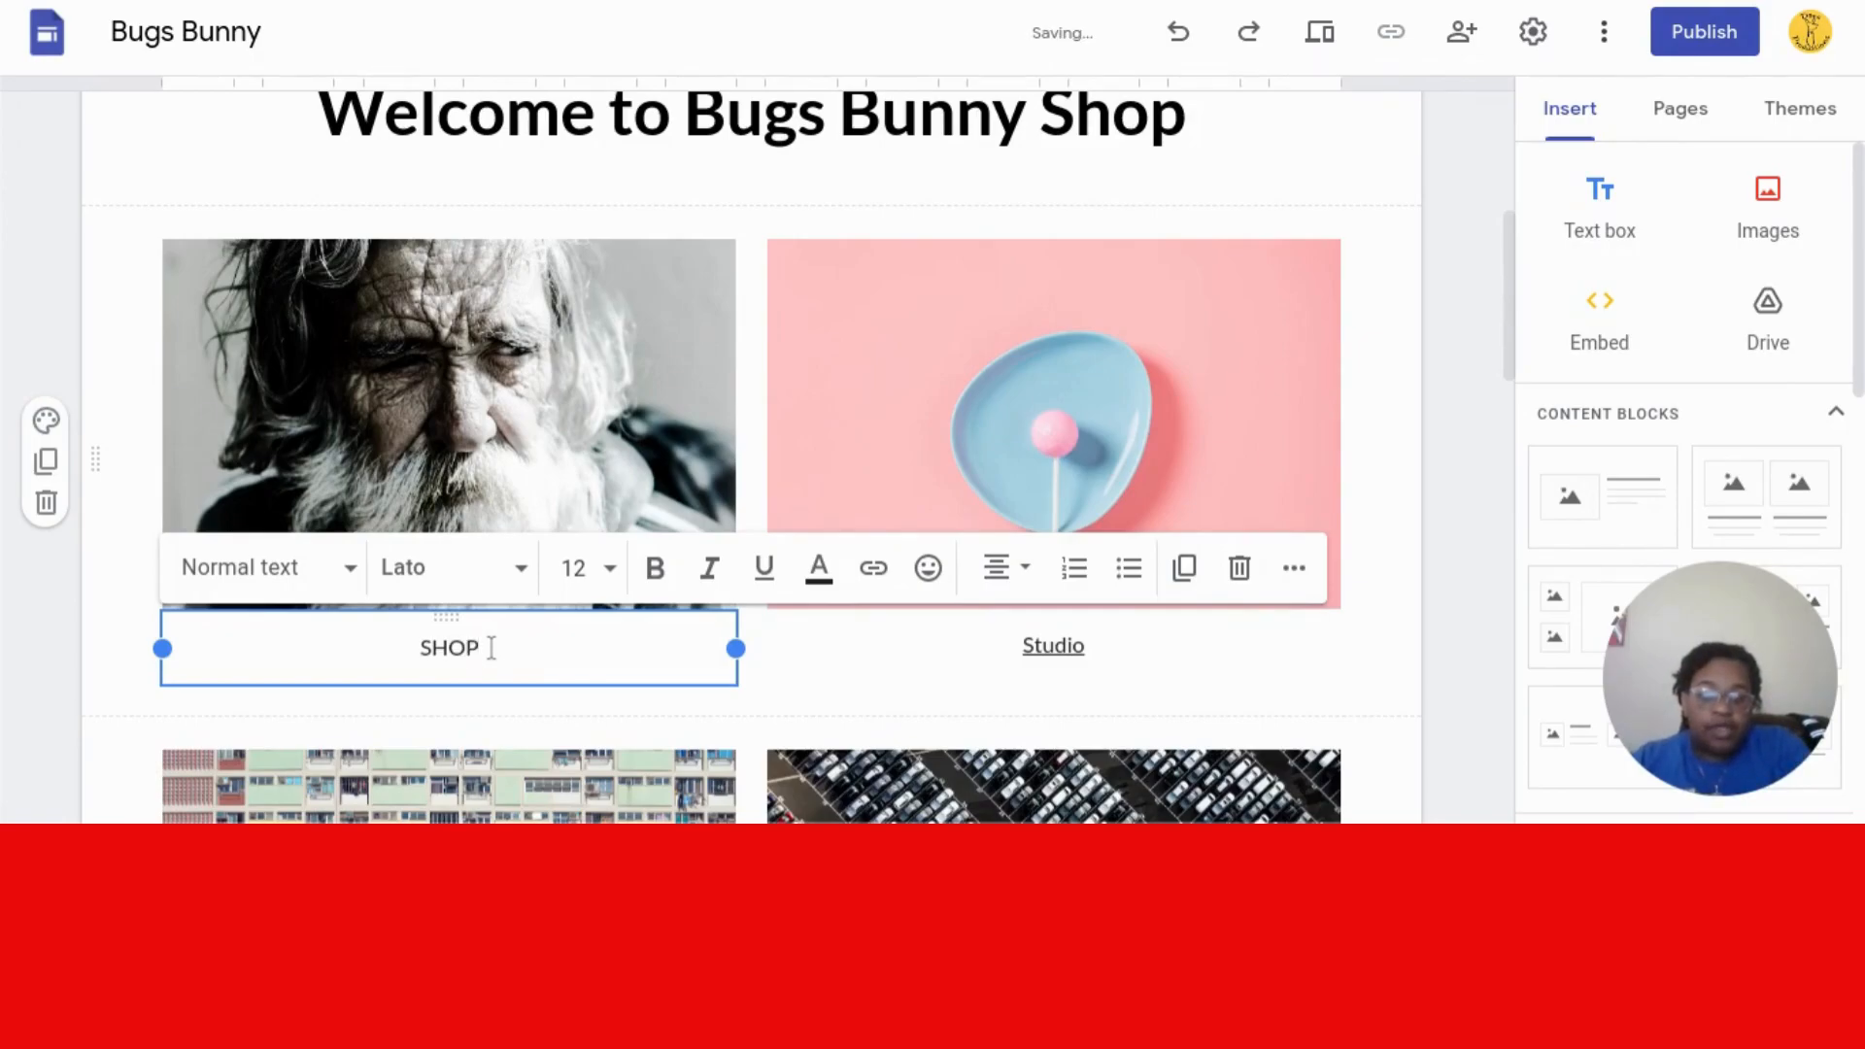
double_click(1073, 645)
key("BackSpace")
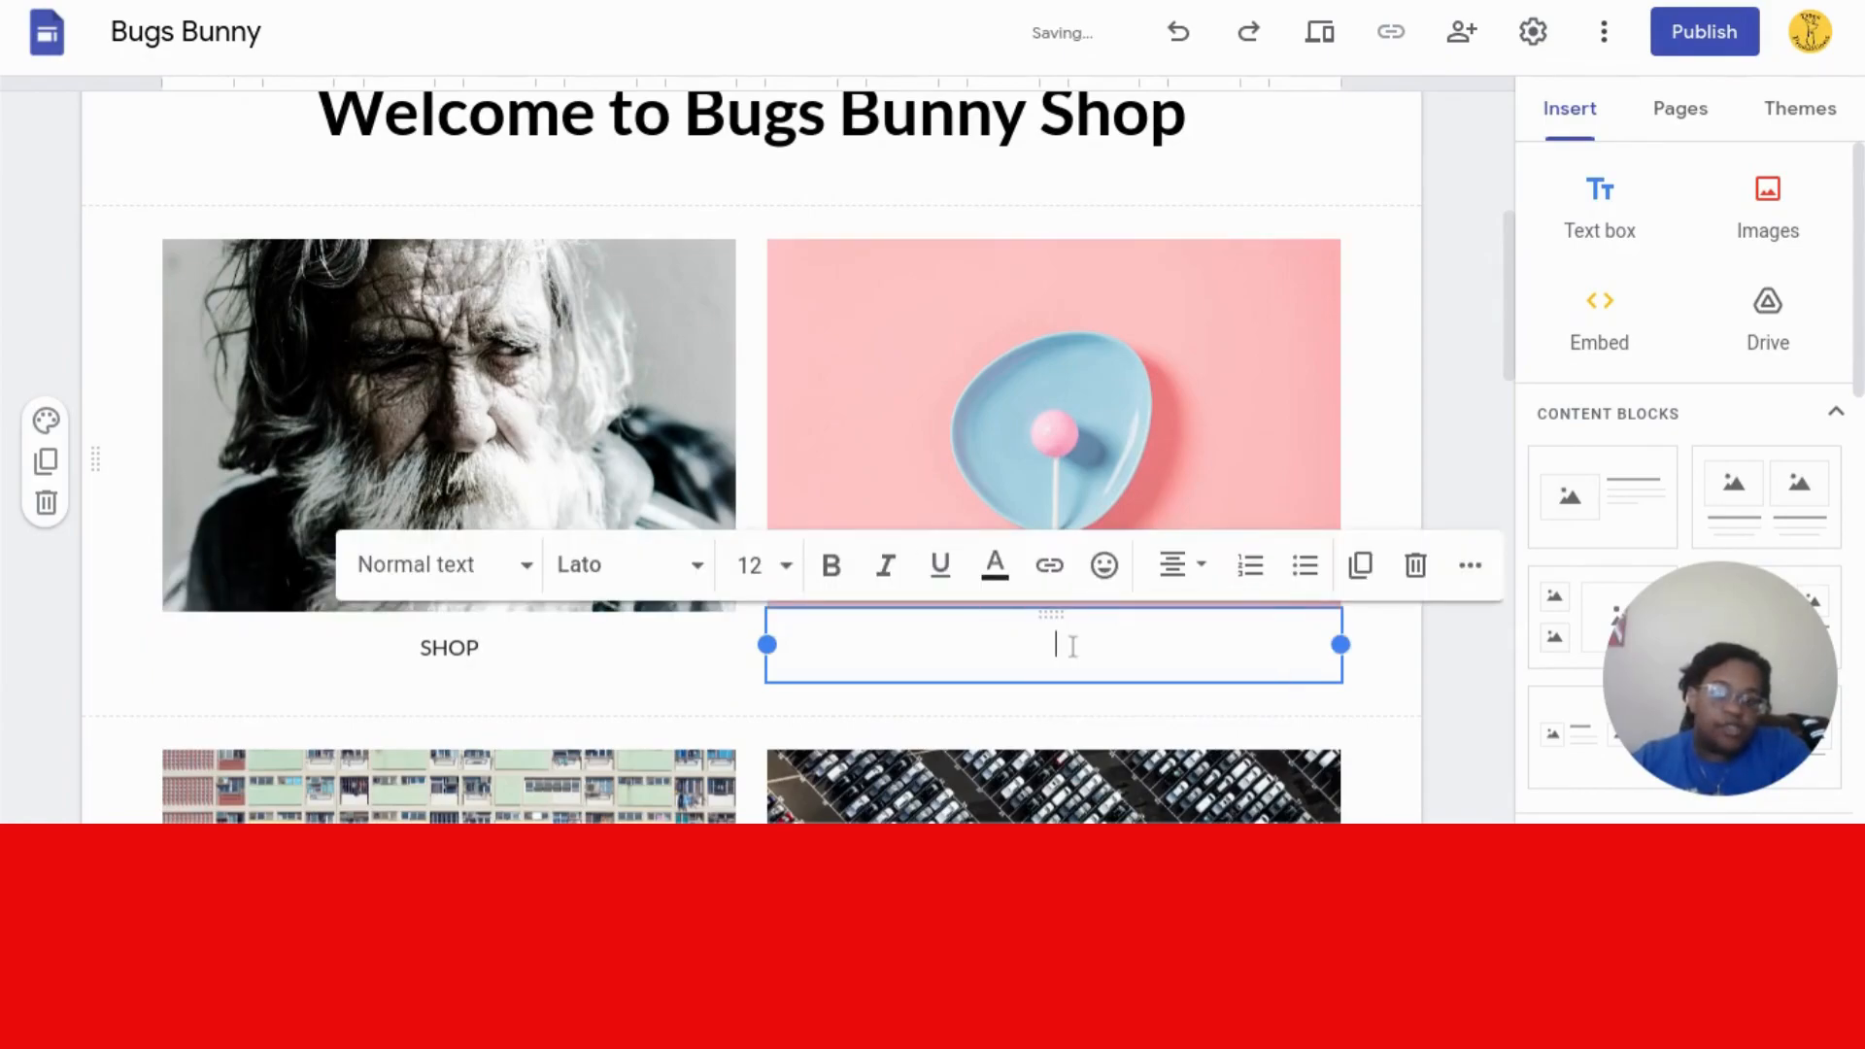
type("FAN NEWSLETTER")
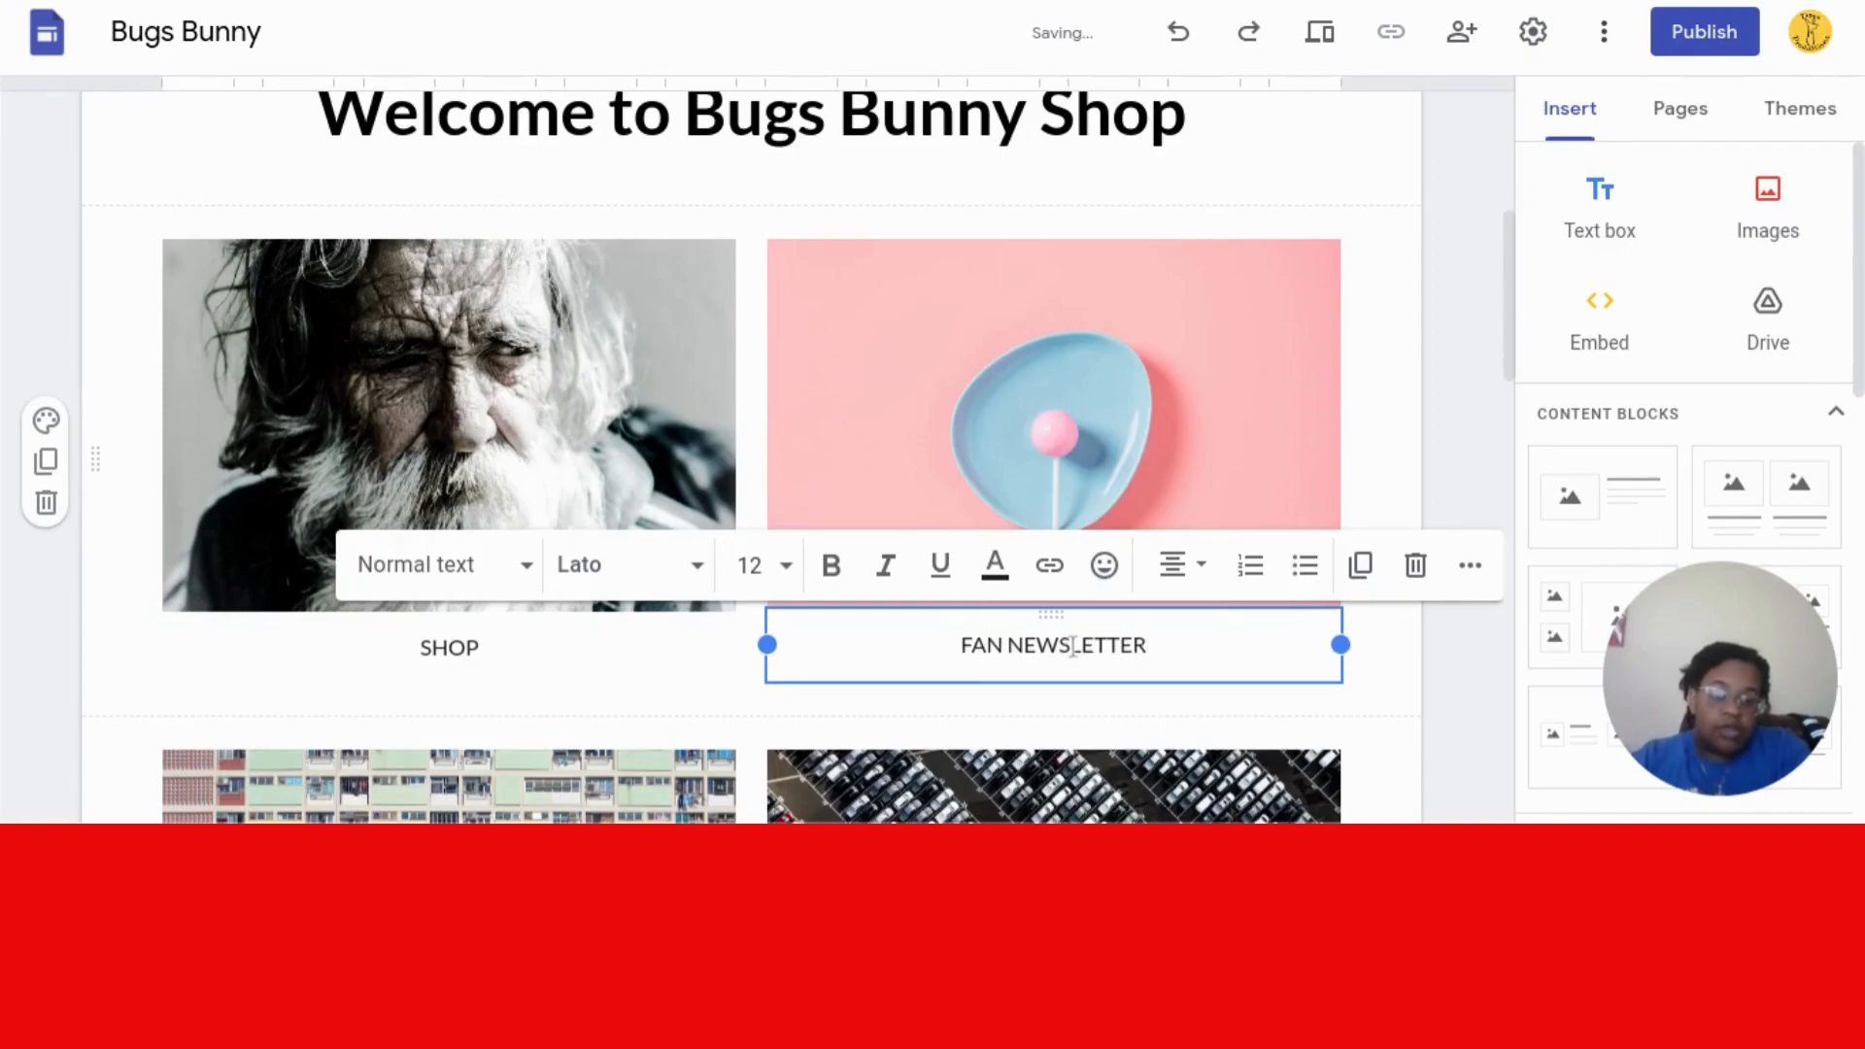
left_click(525, 321)
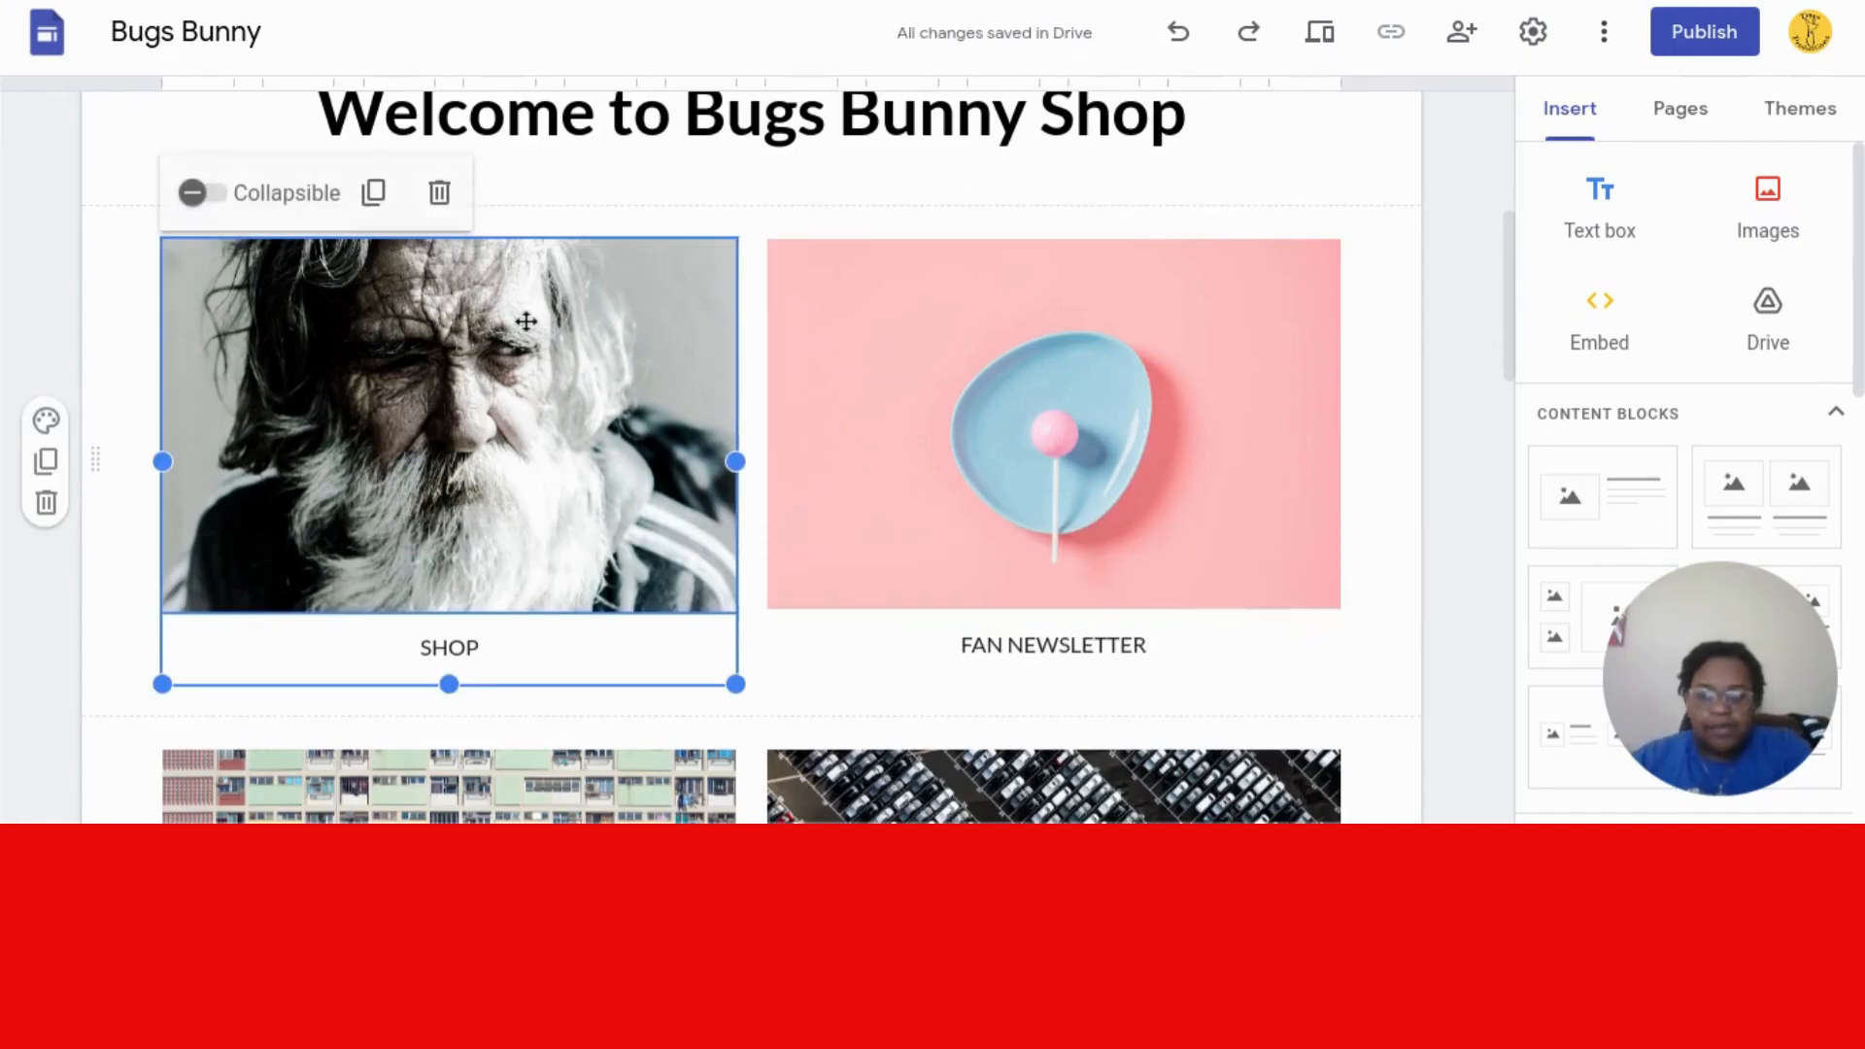
- Delete the portrait photo above SHOP, then open the Images > Select picker from the Insert panel
left_click(339, 386)
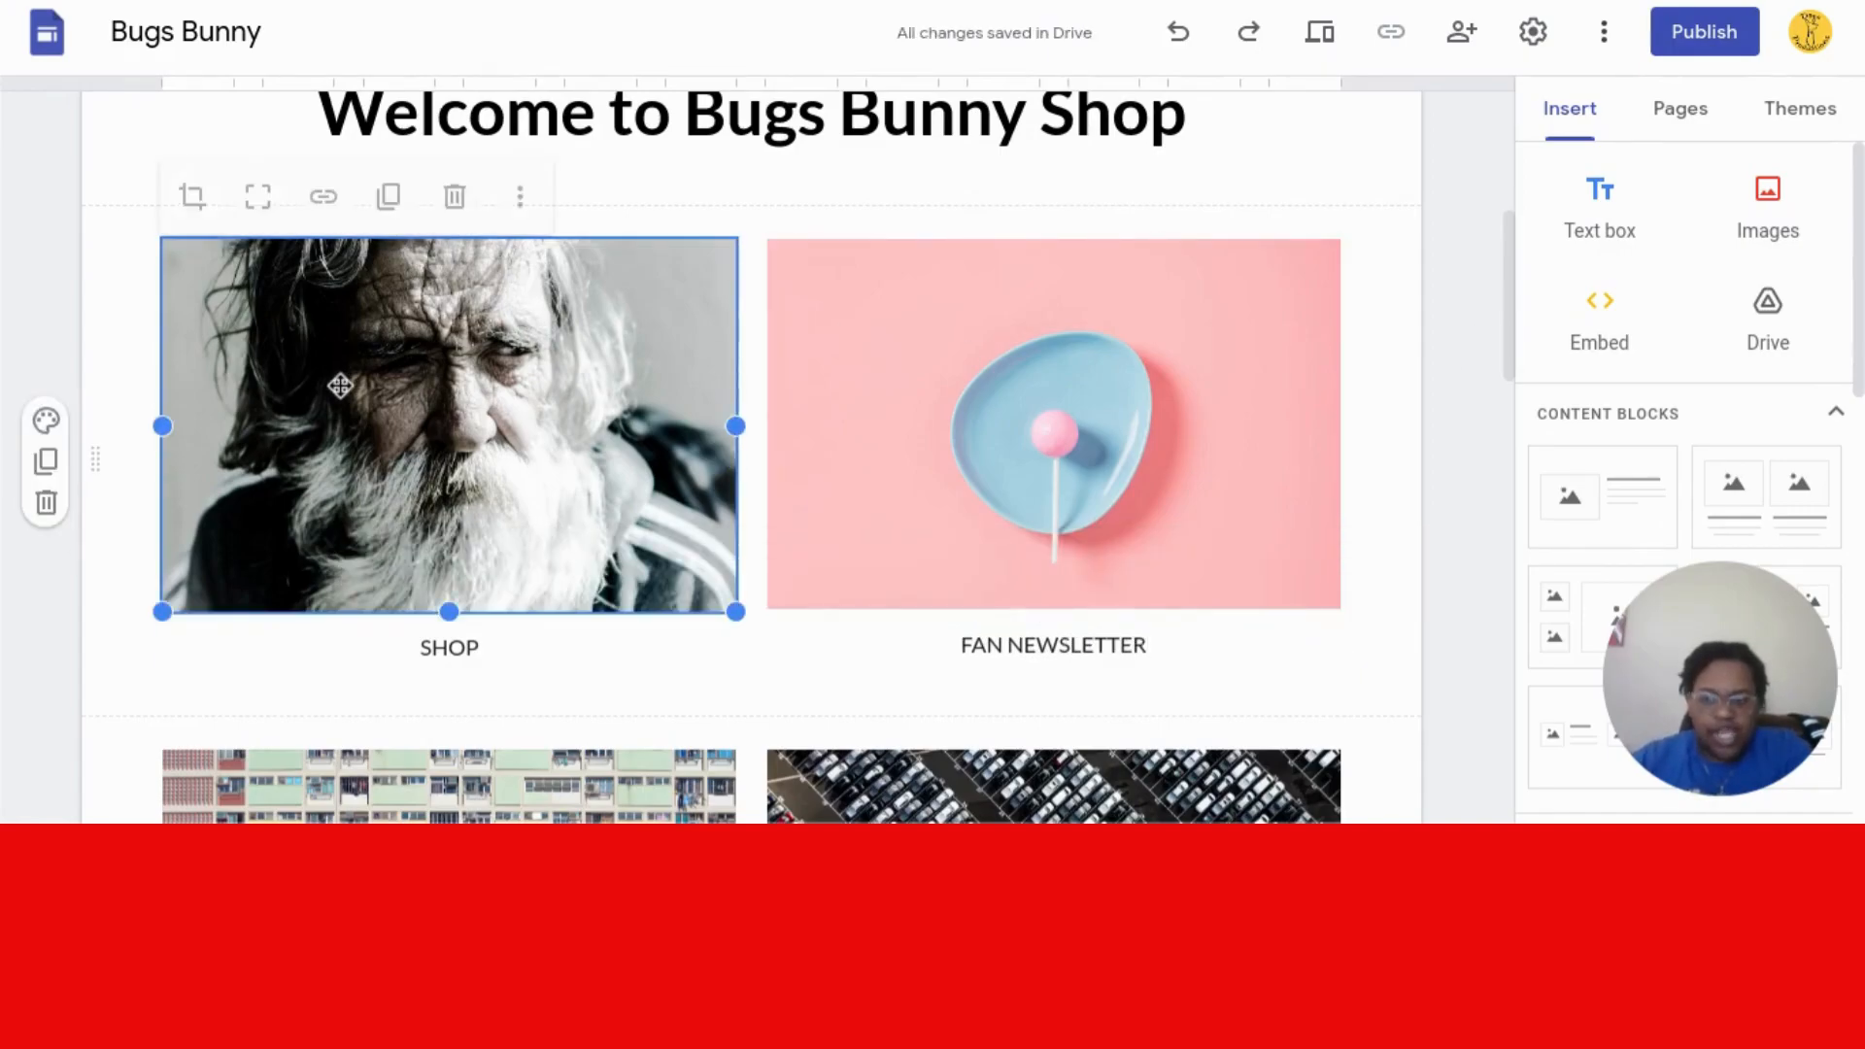
double_click(339, 385)
left_click(930, 387)
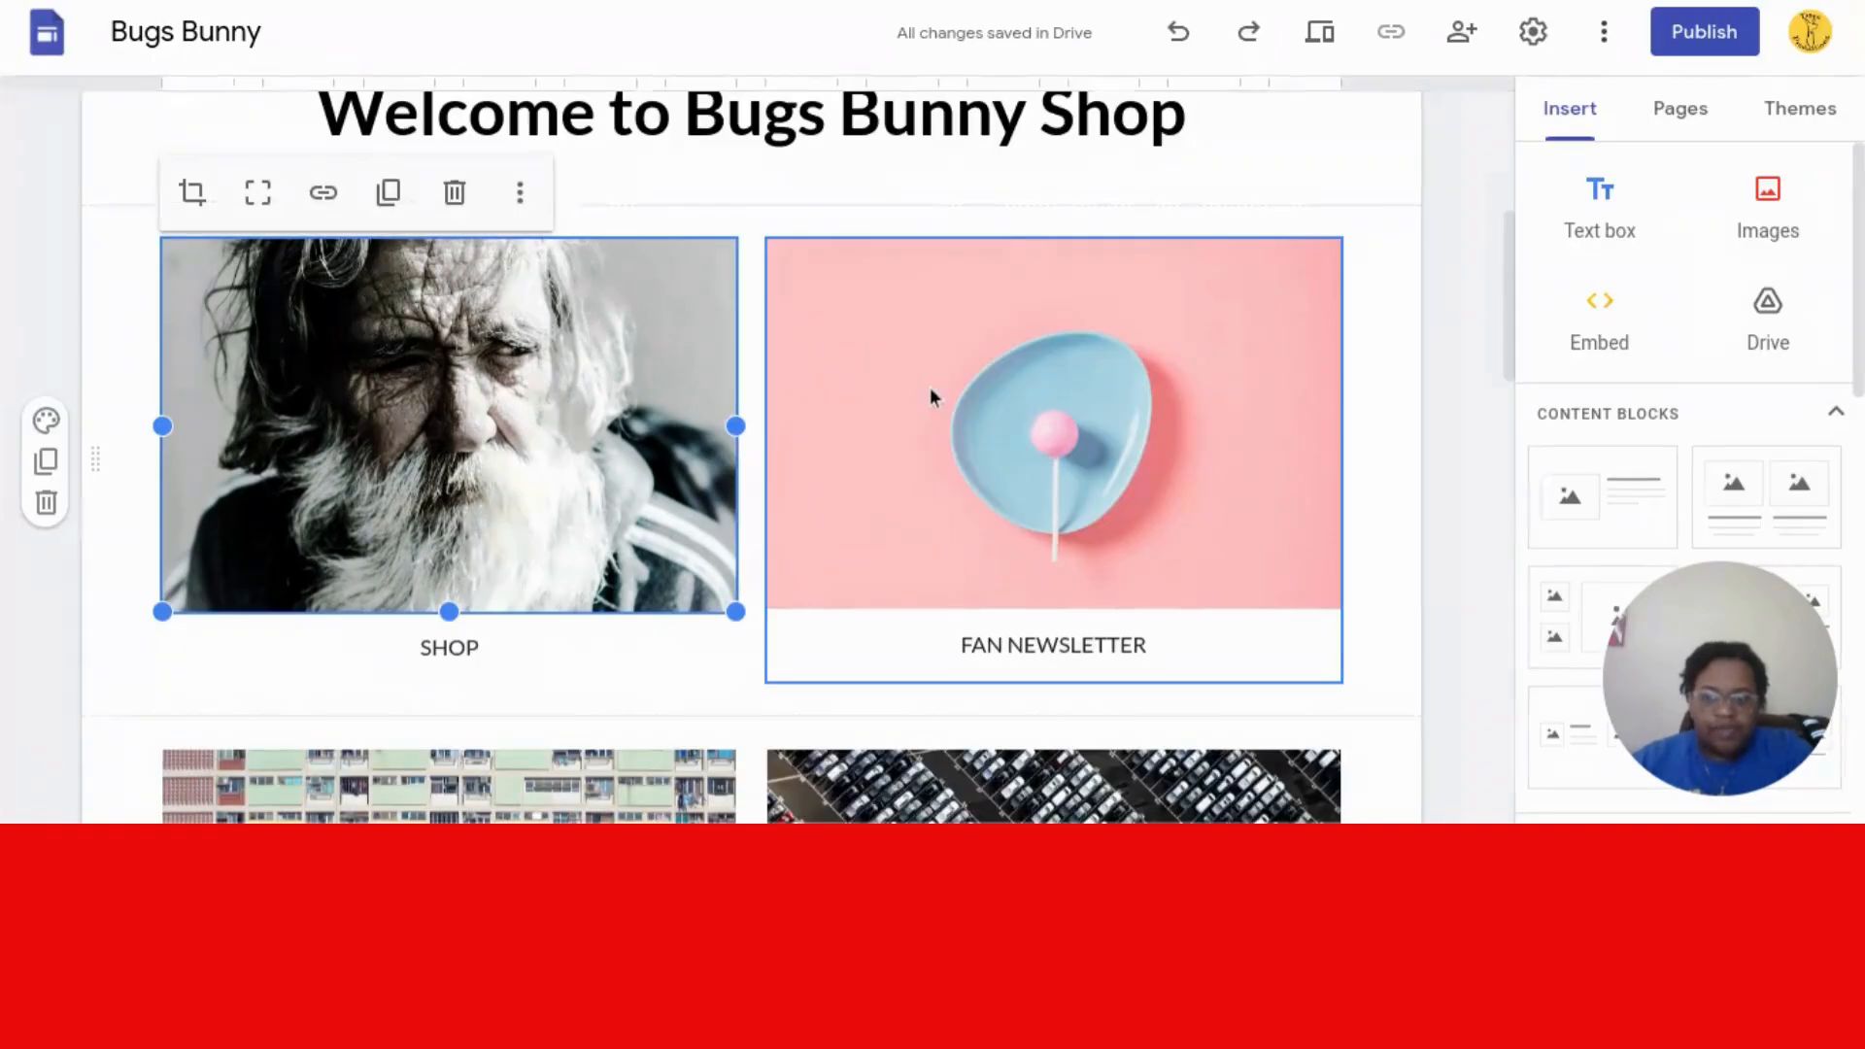
left_click(455, 194)
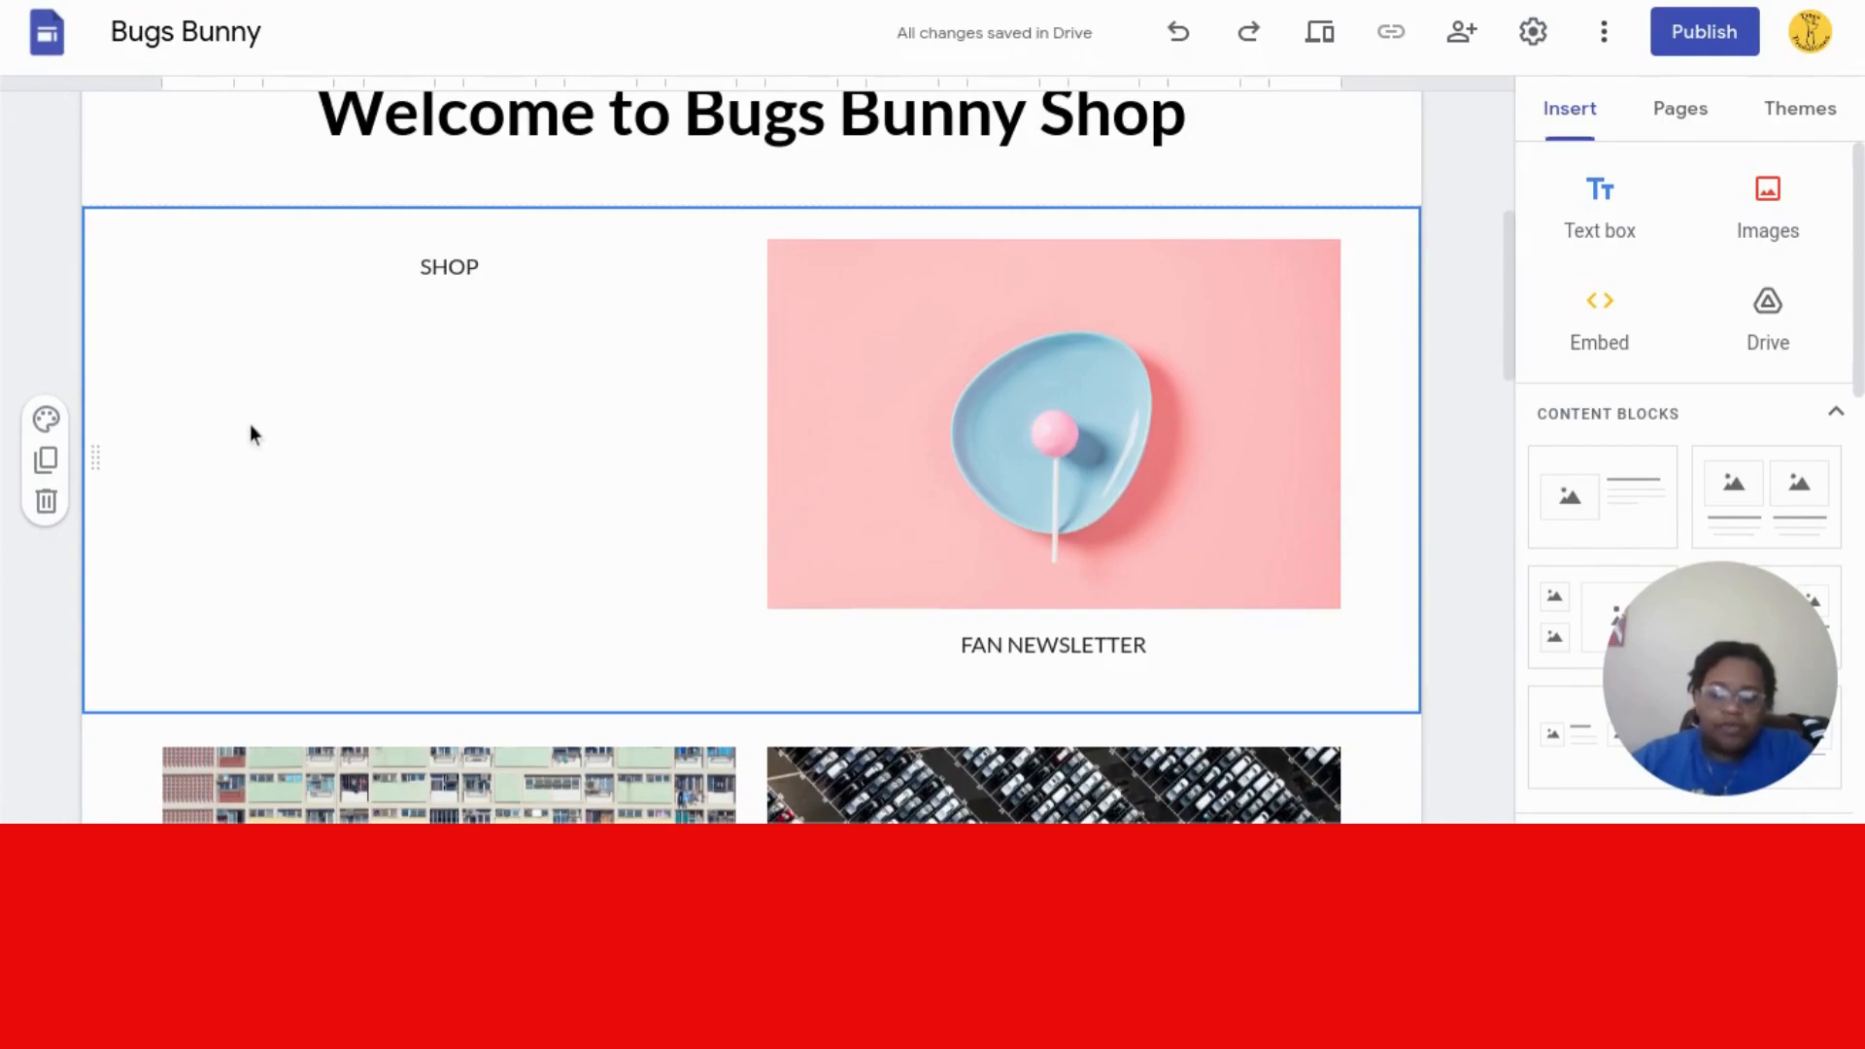
key("ctrl+z")
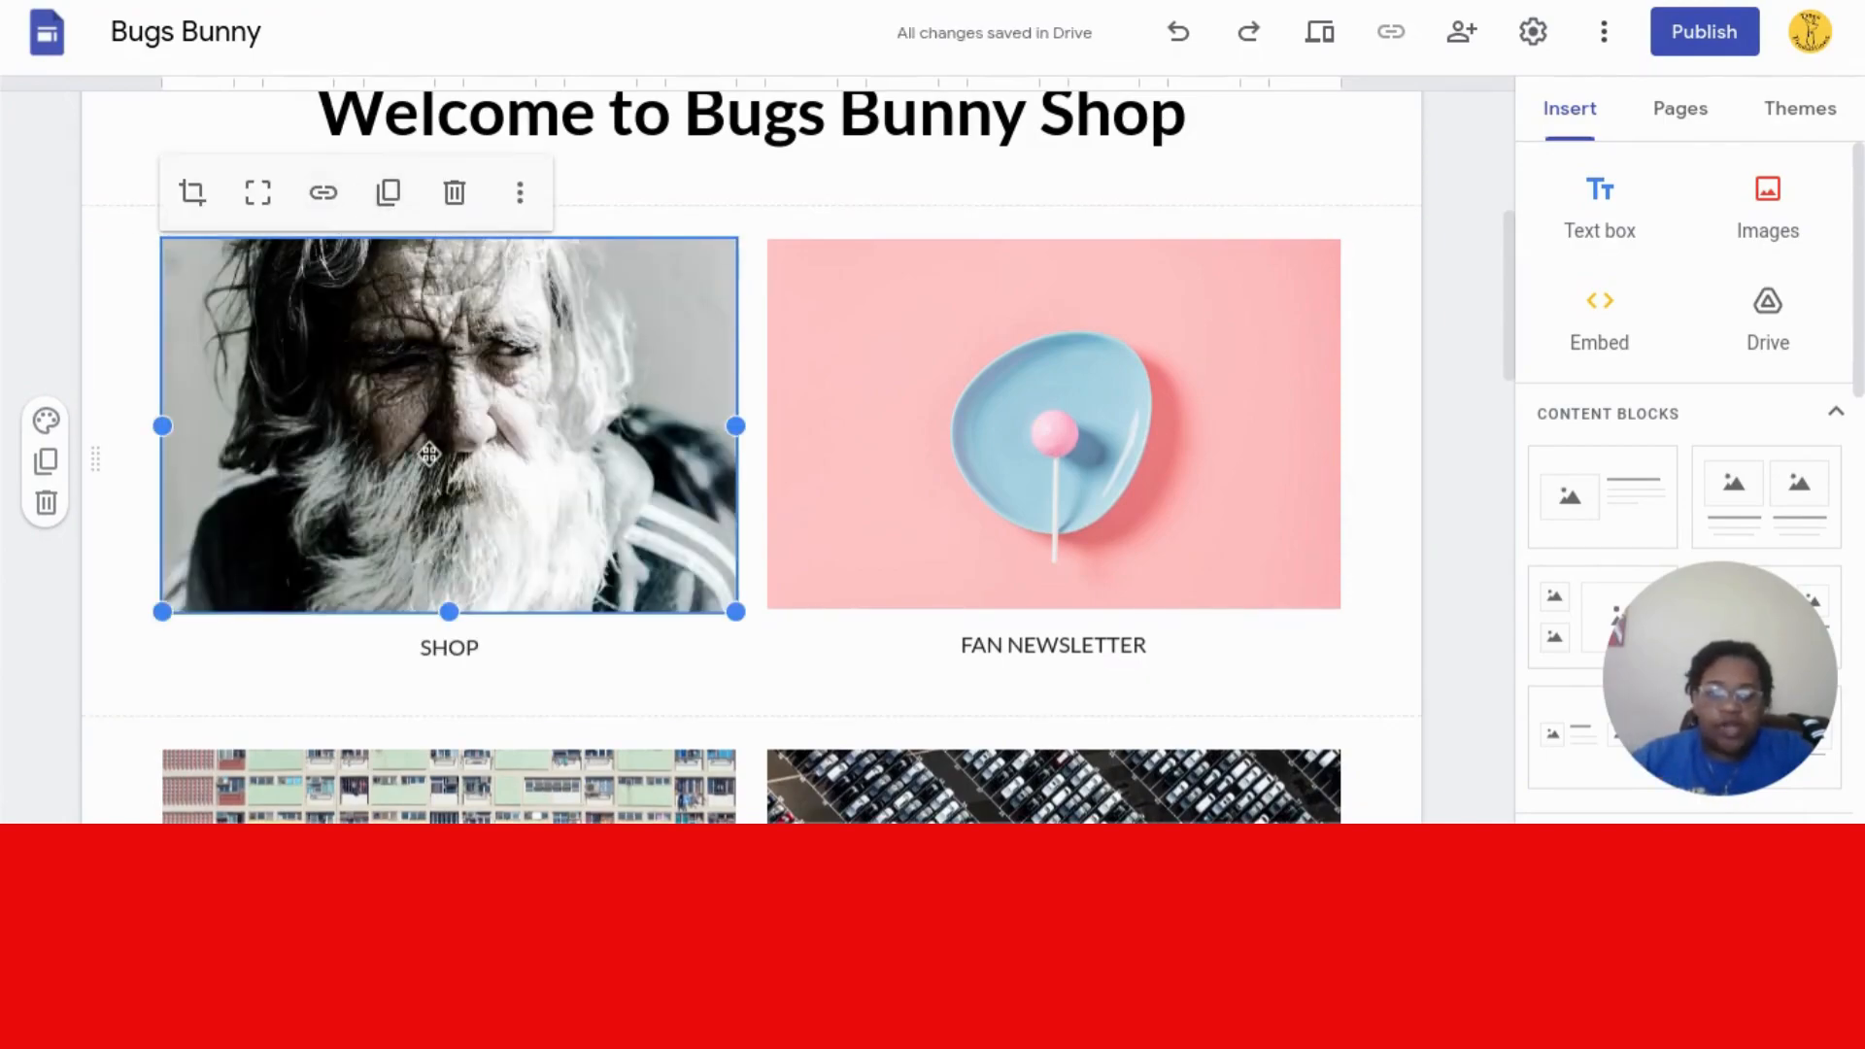
key("Delete")
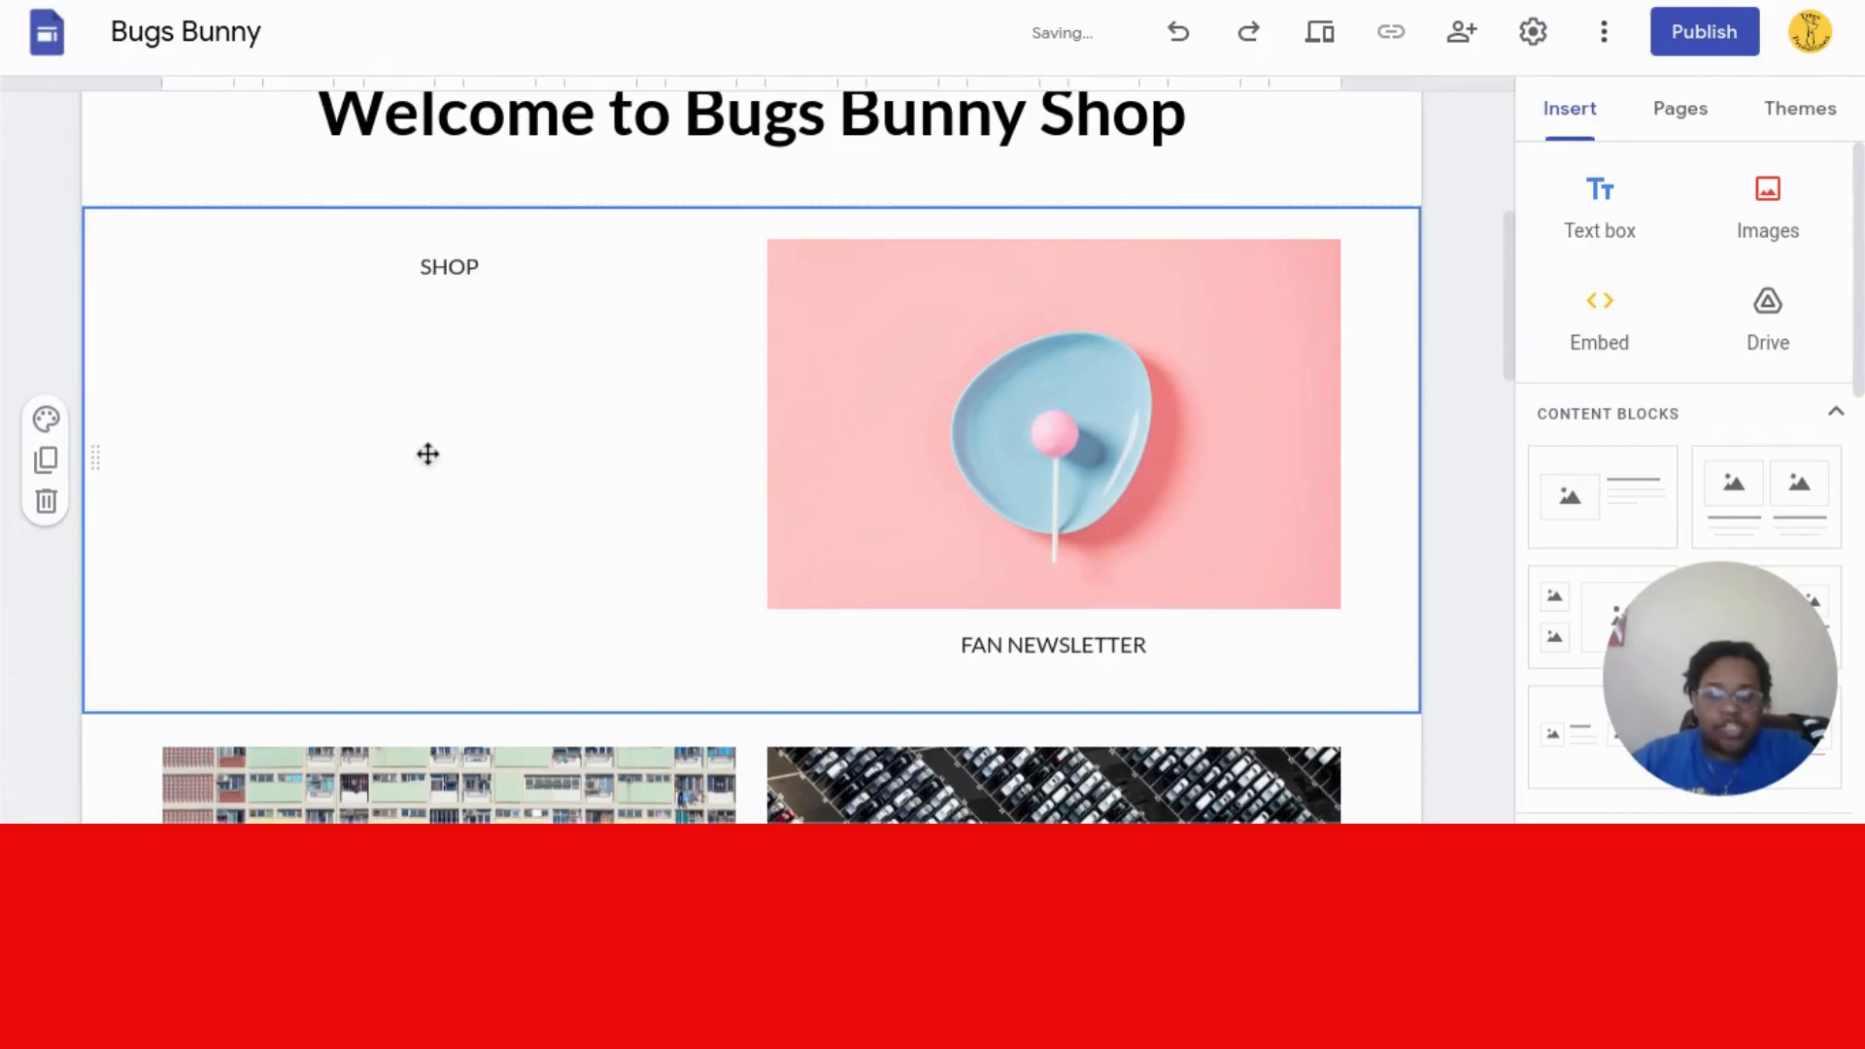
left_click(1792, 228)
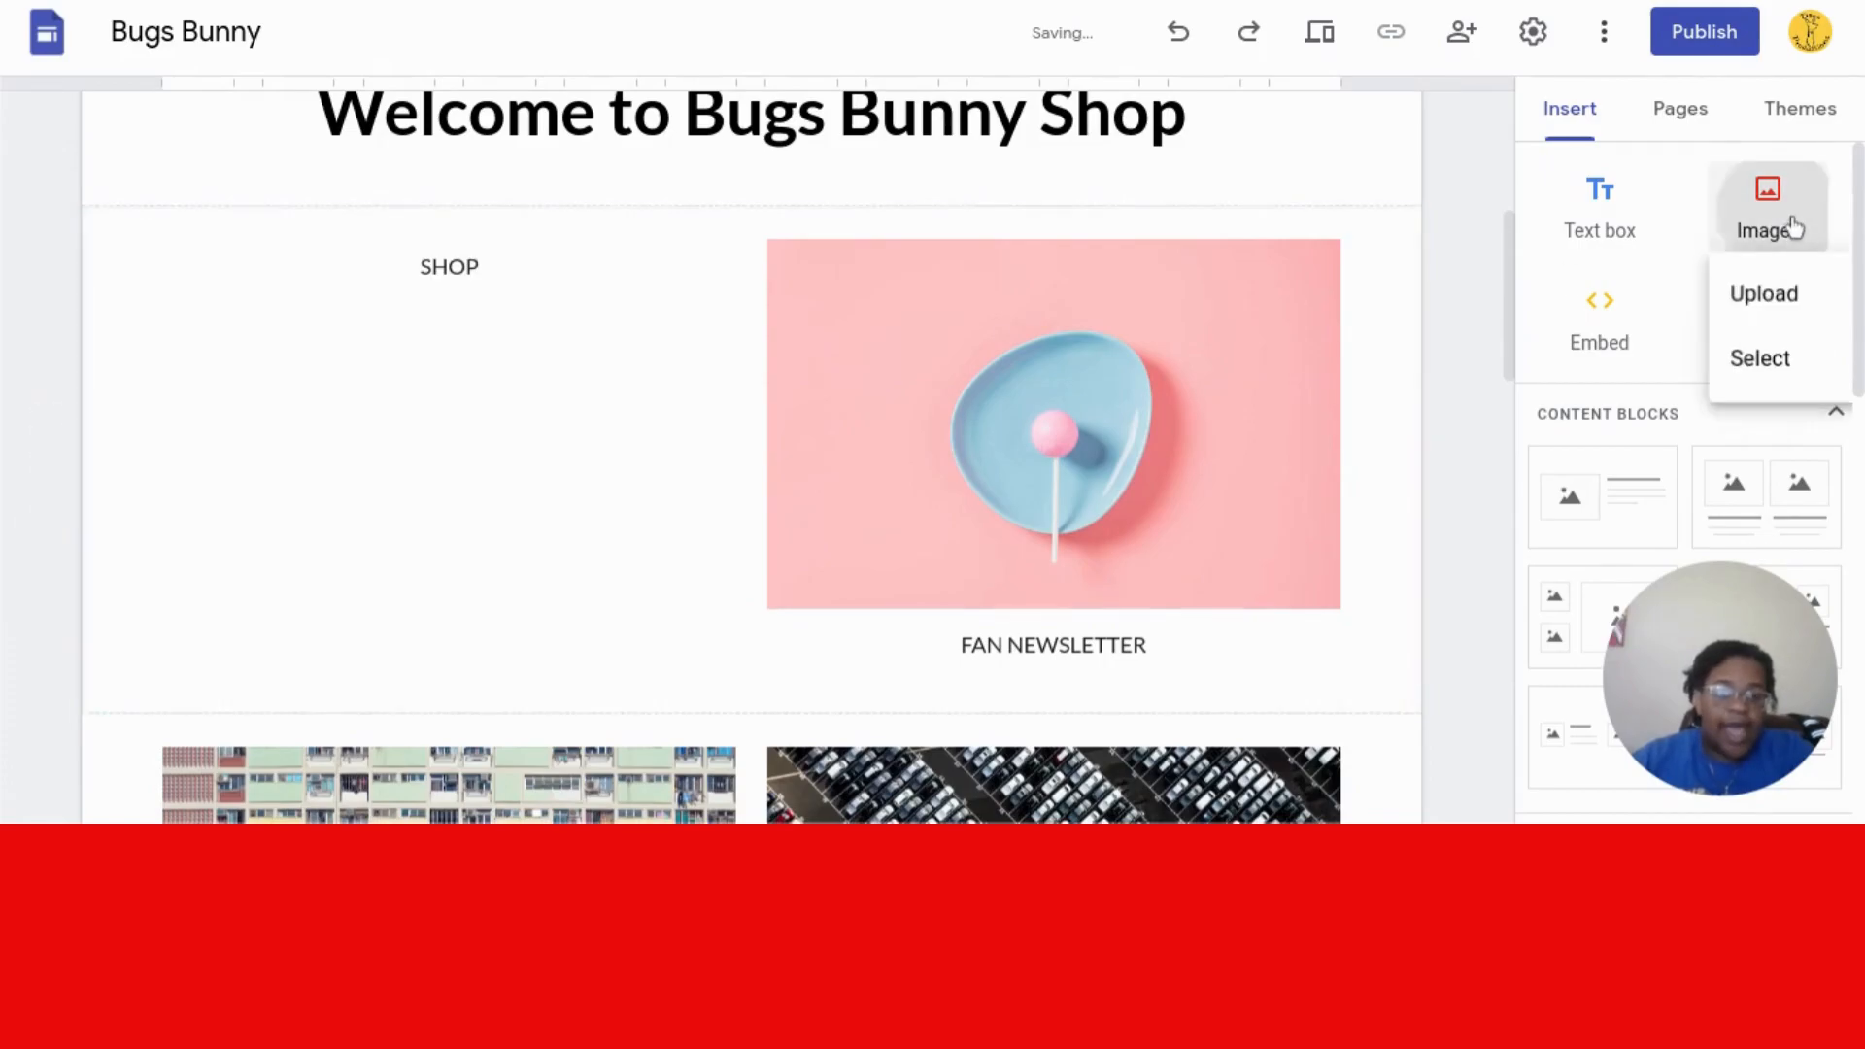
left_click(1763, 356)
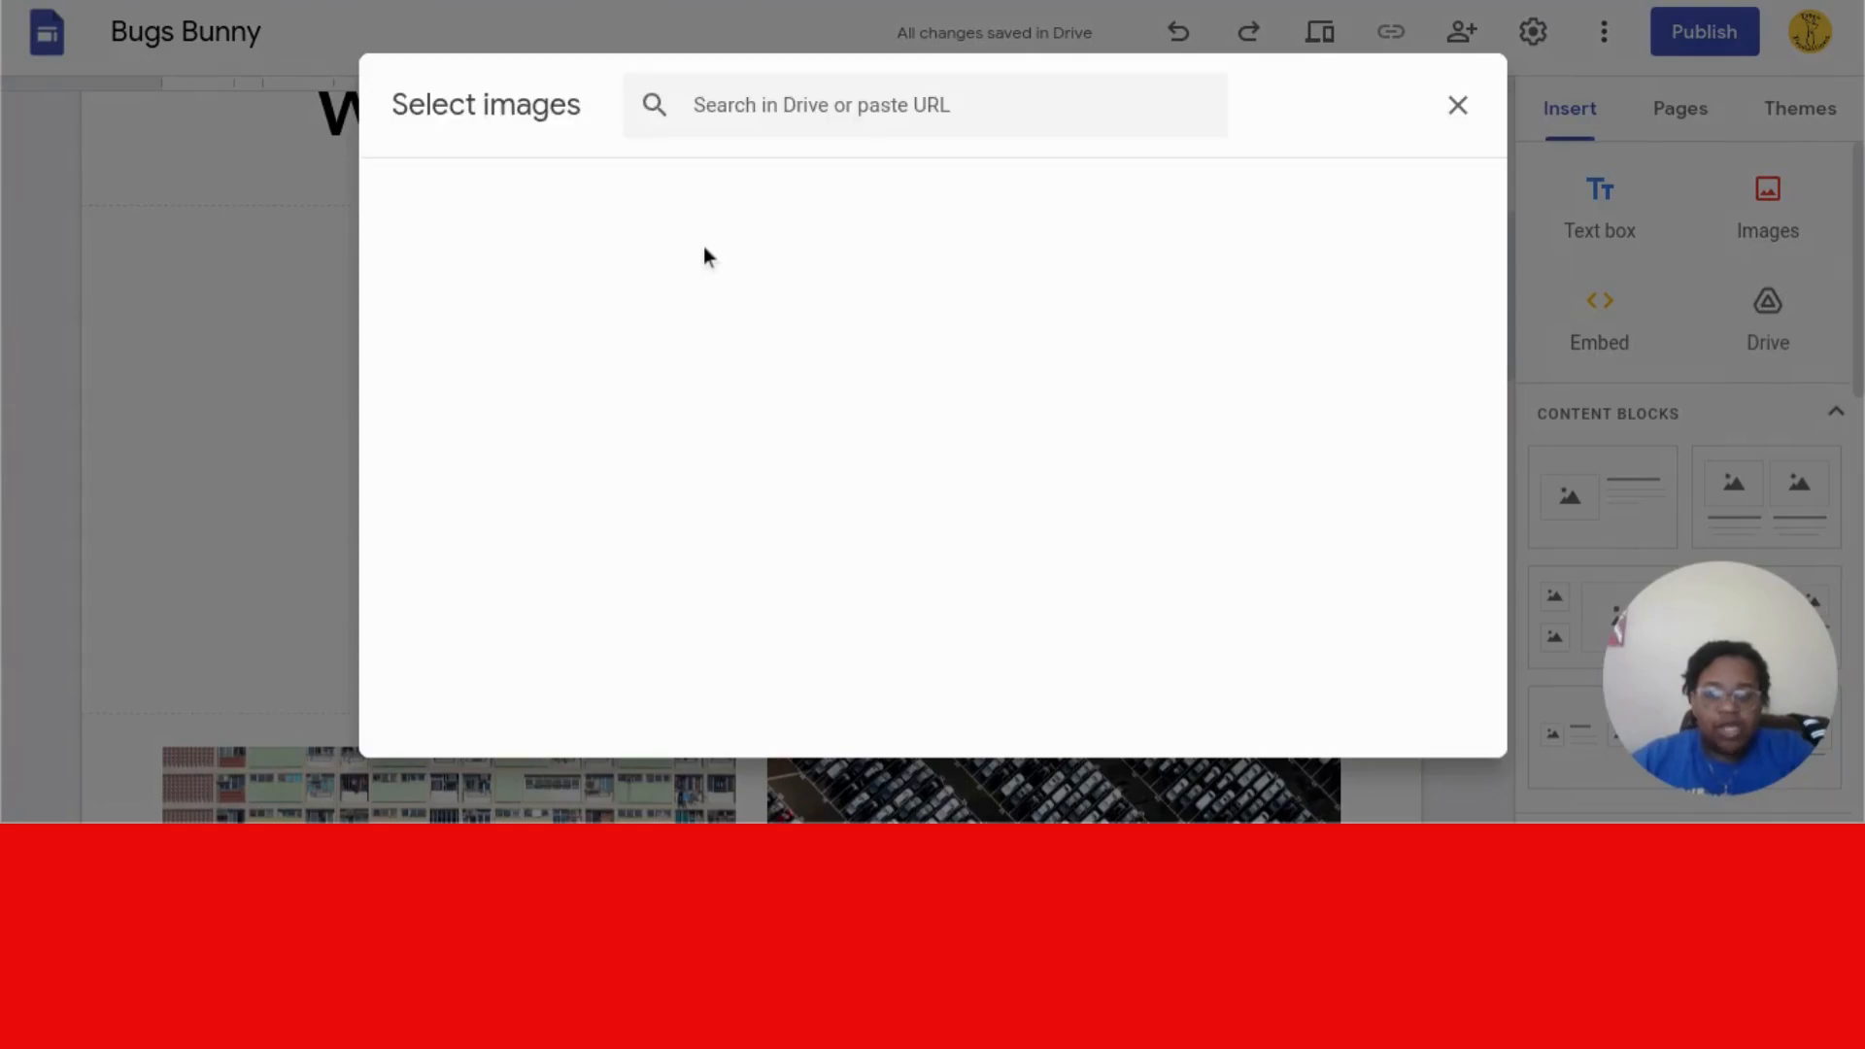
- Search Google Images for 'SHOP' in the Select images dialog
left_click(752, 93)
left_click(555, 148)
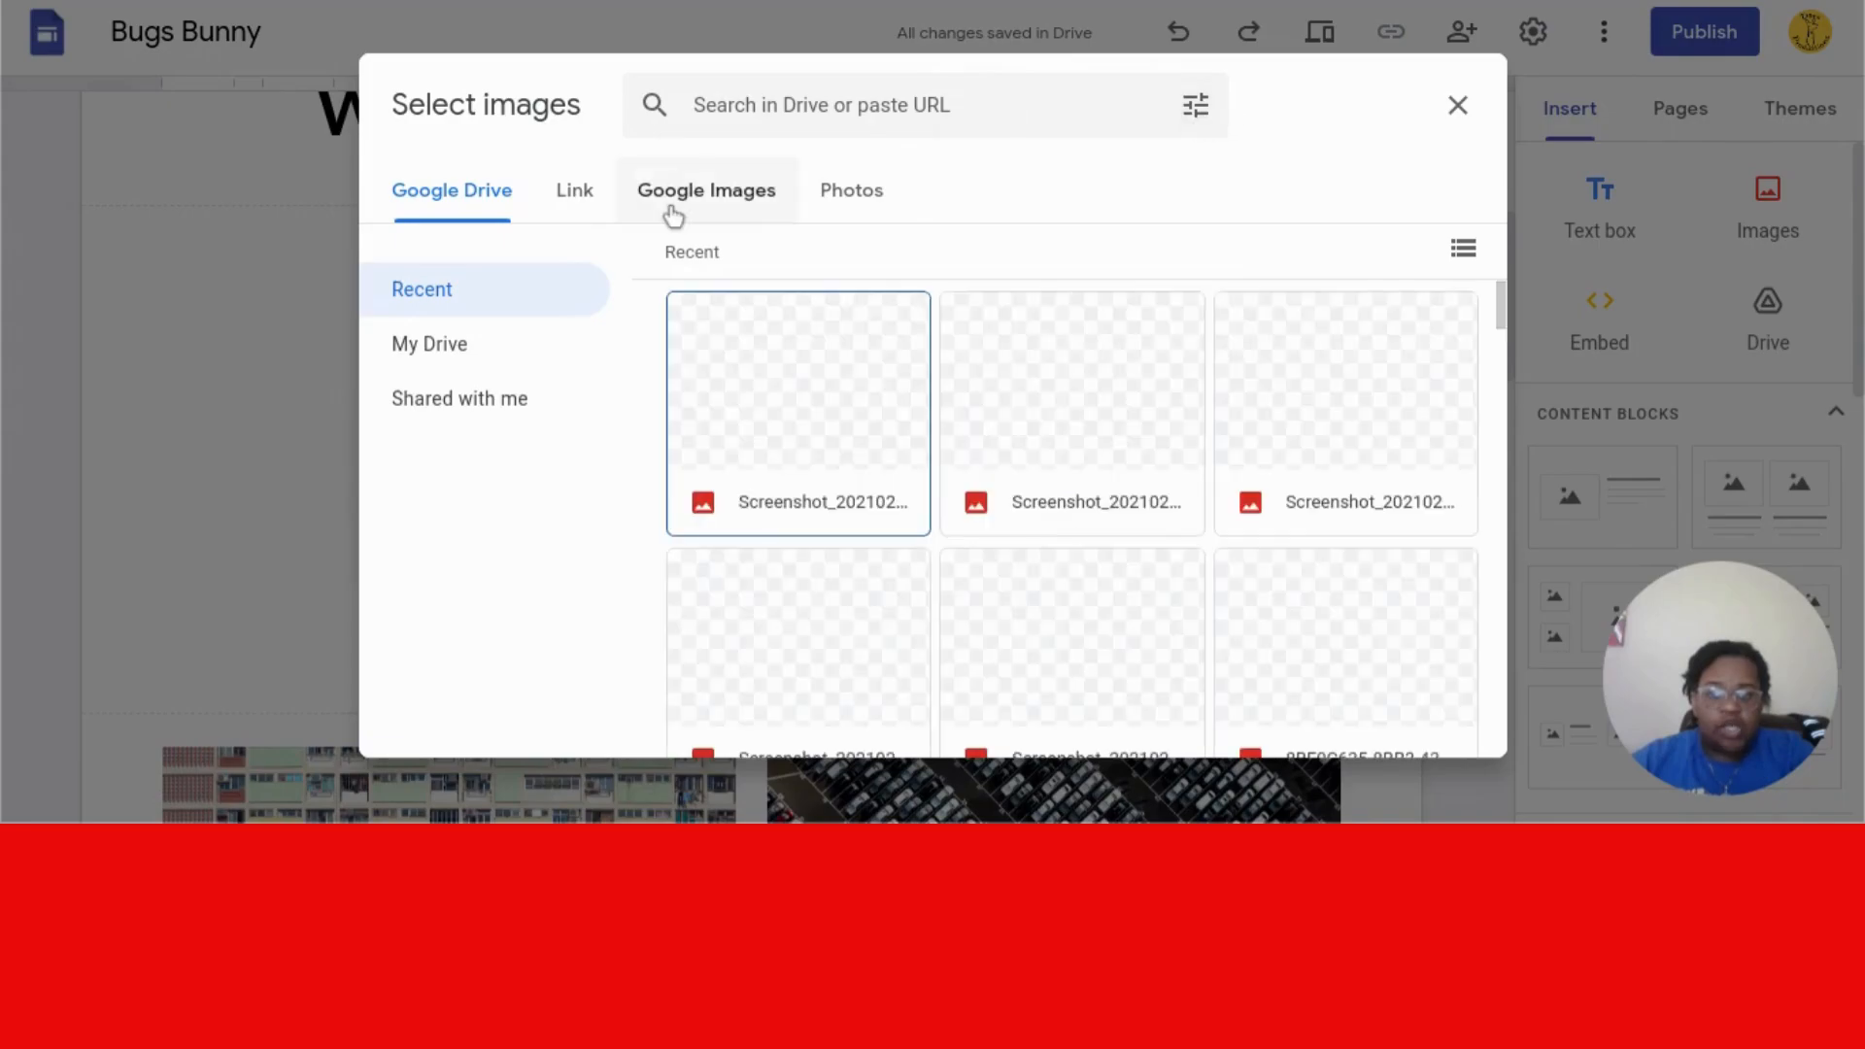
left_click(724, 195)
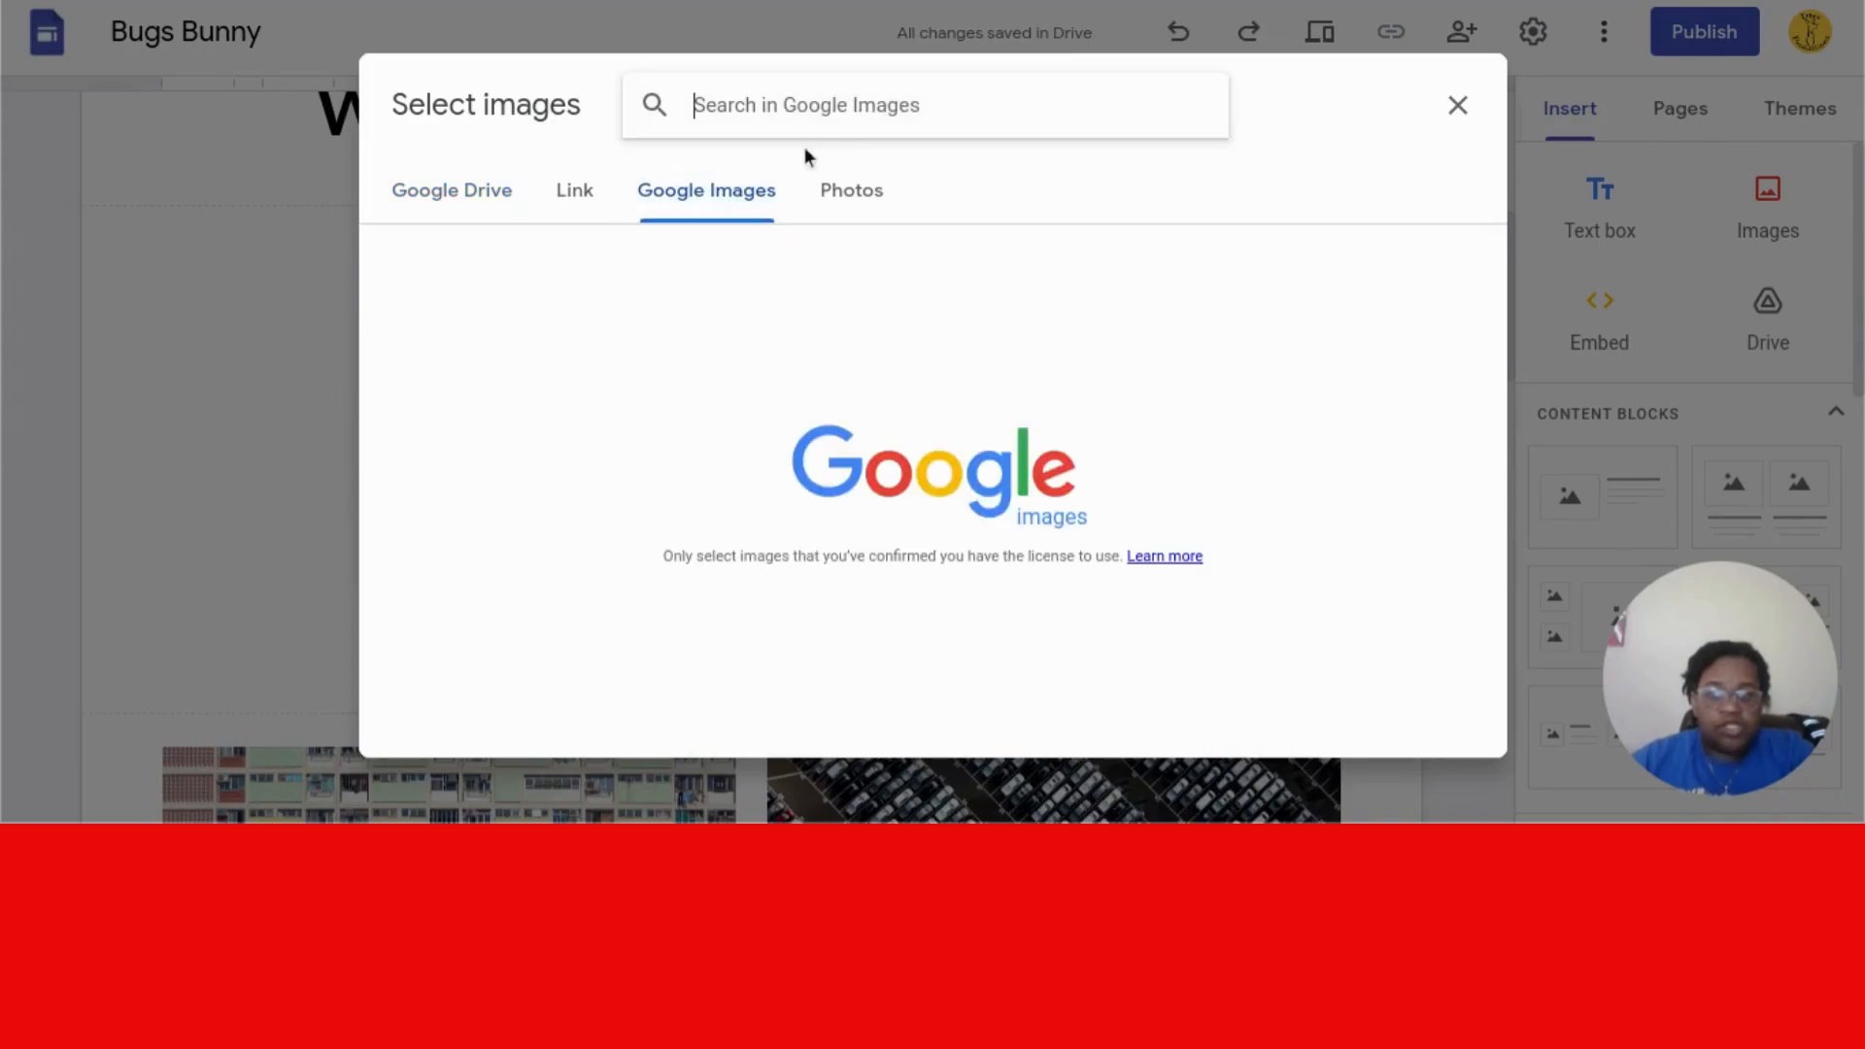
type("P")
key("BackSpace")
type("SHOP")
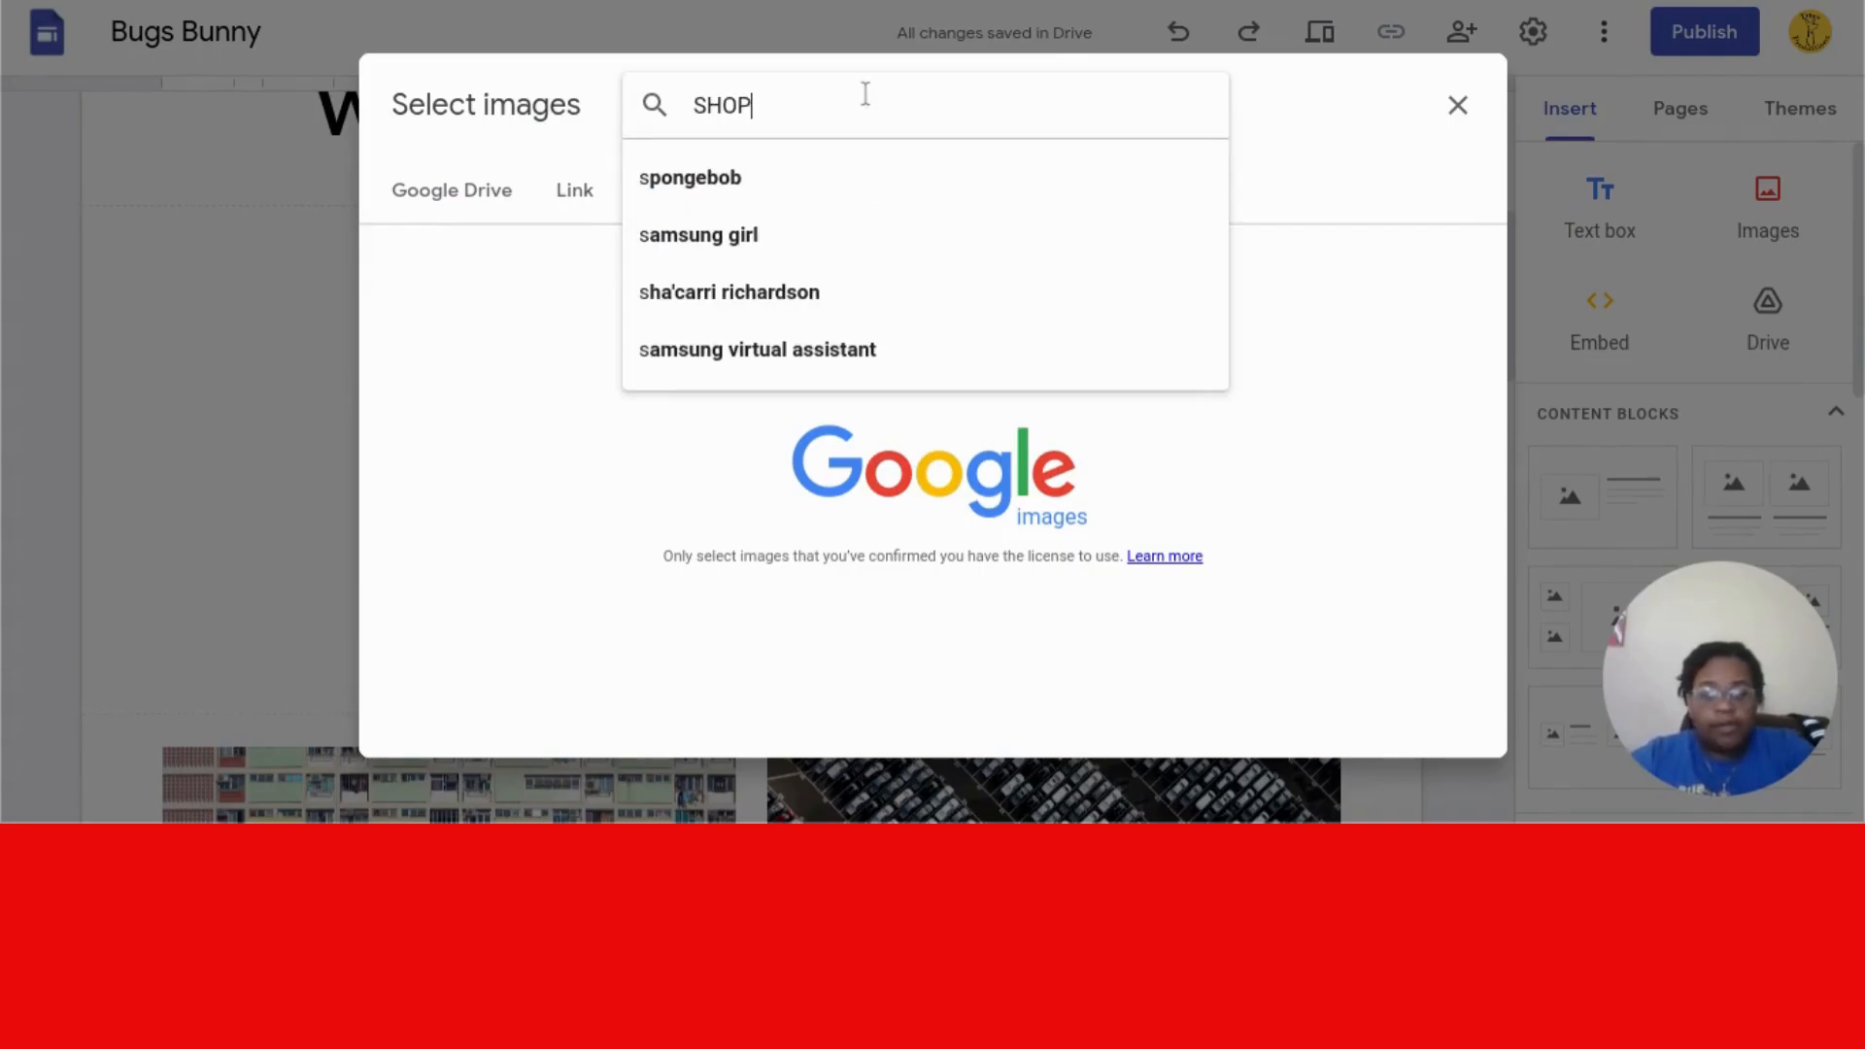
key("Return")
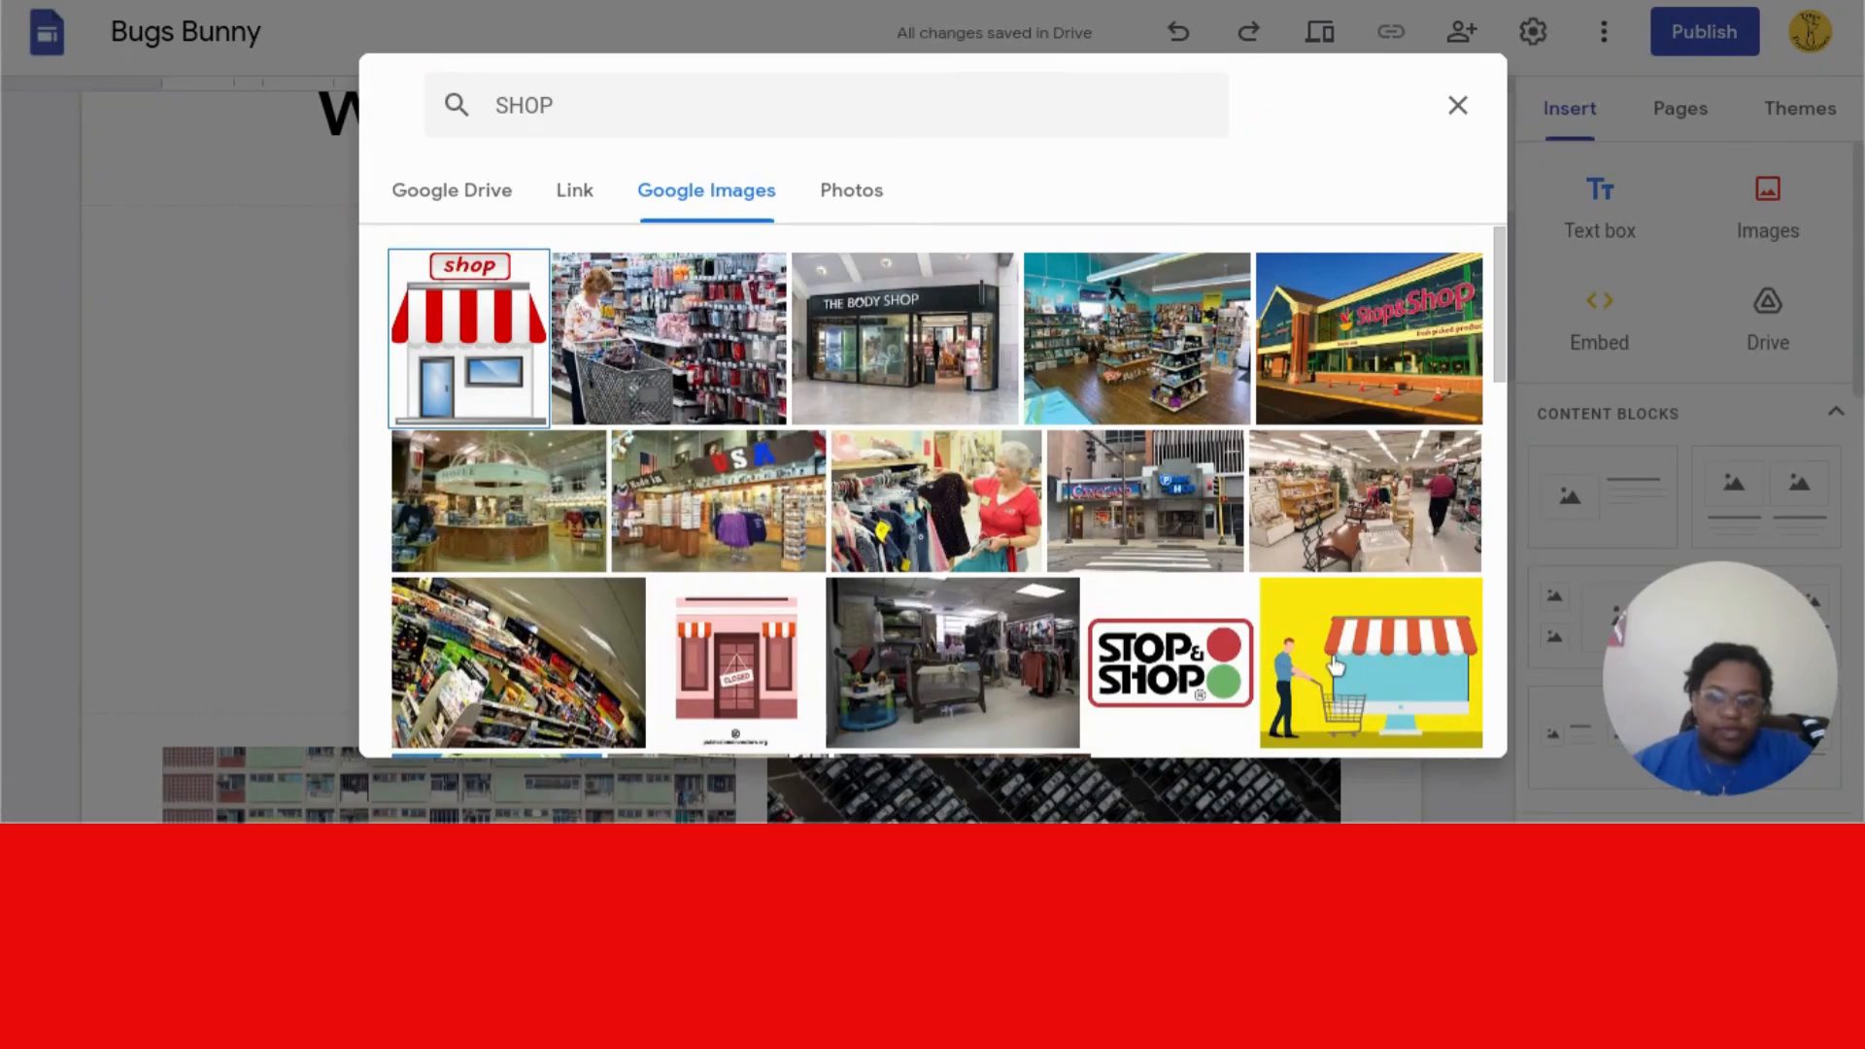
- Select the red-and-white cartoon storefront image and insert it
left_click(479, 340)
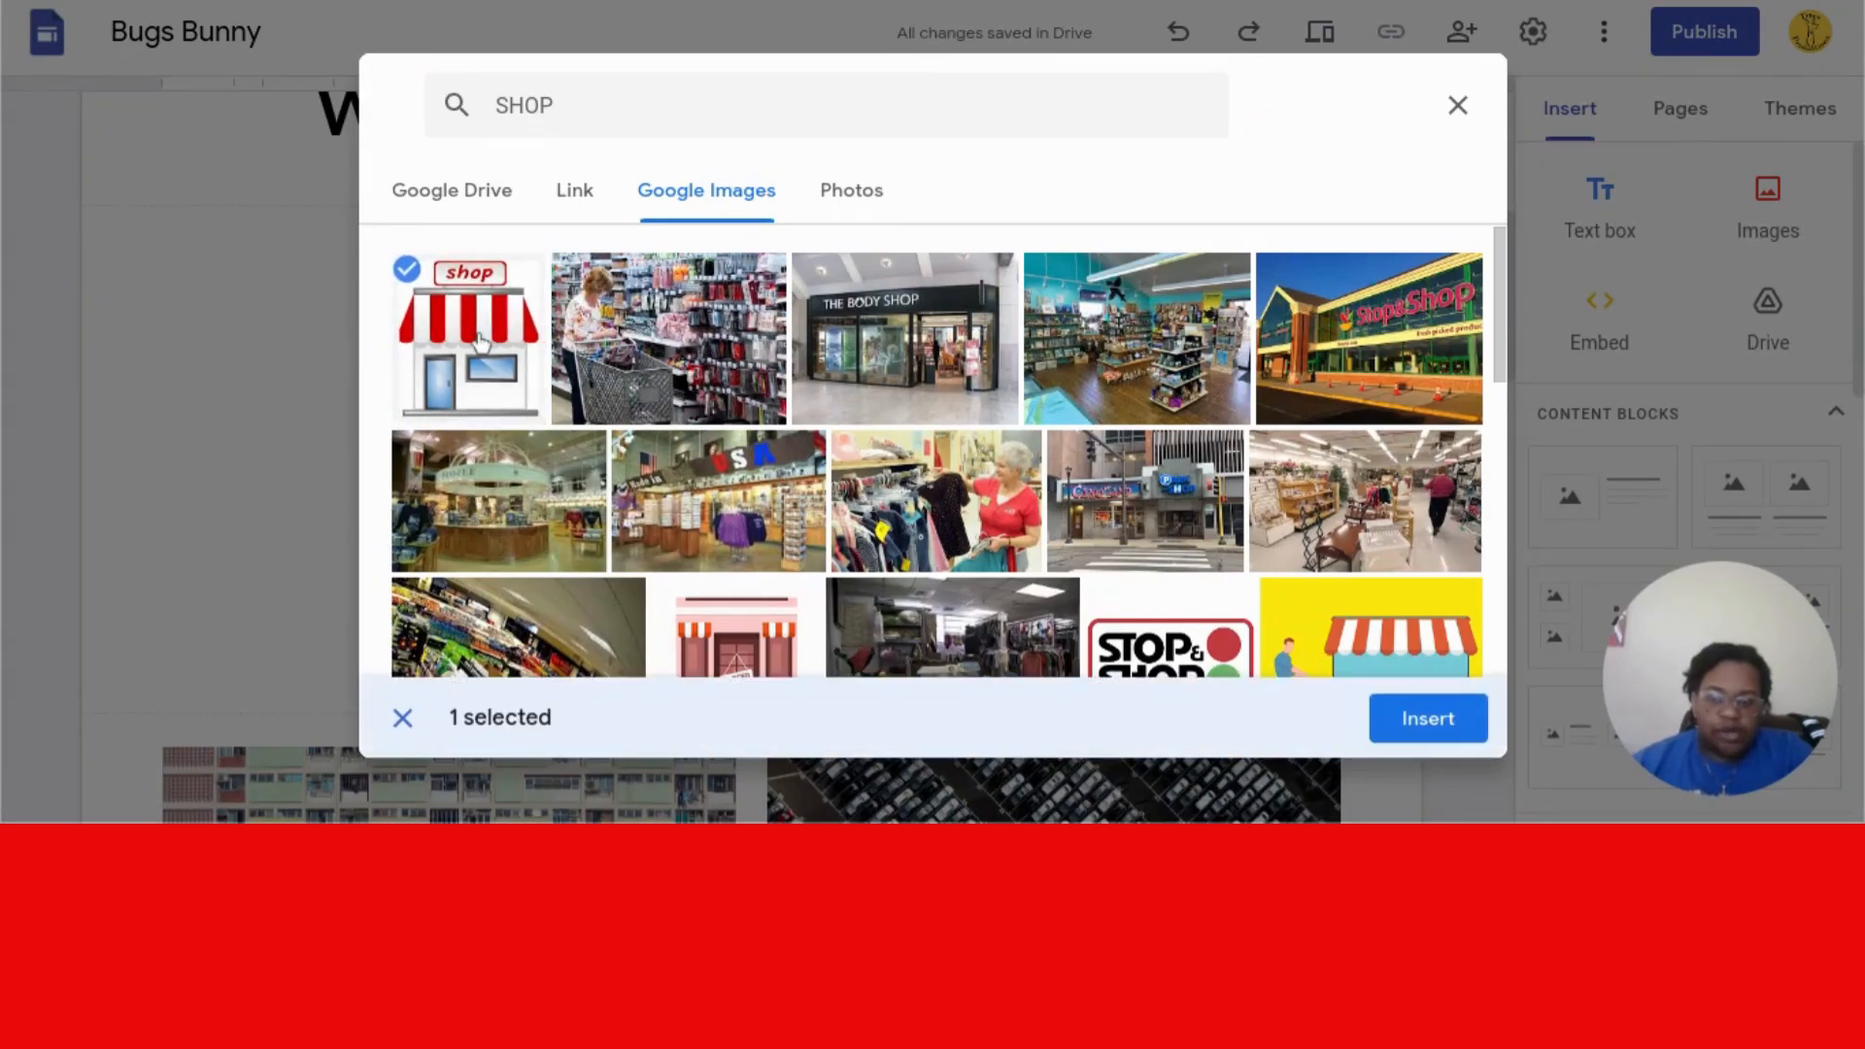
left_click(479, 340)
left_click(478, 340)
left_click(1409, 720)
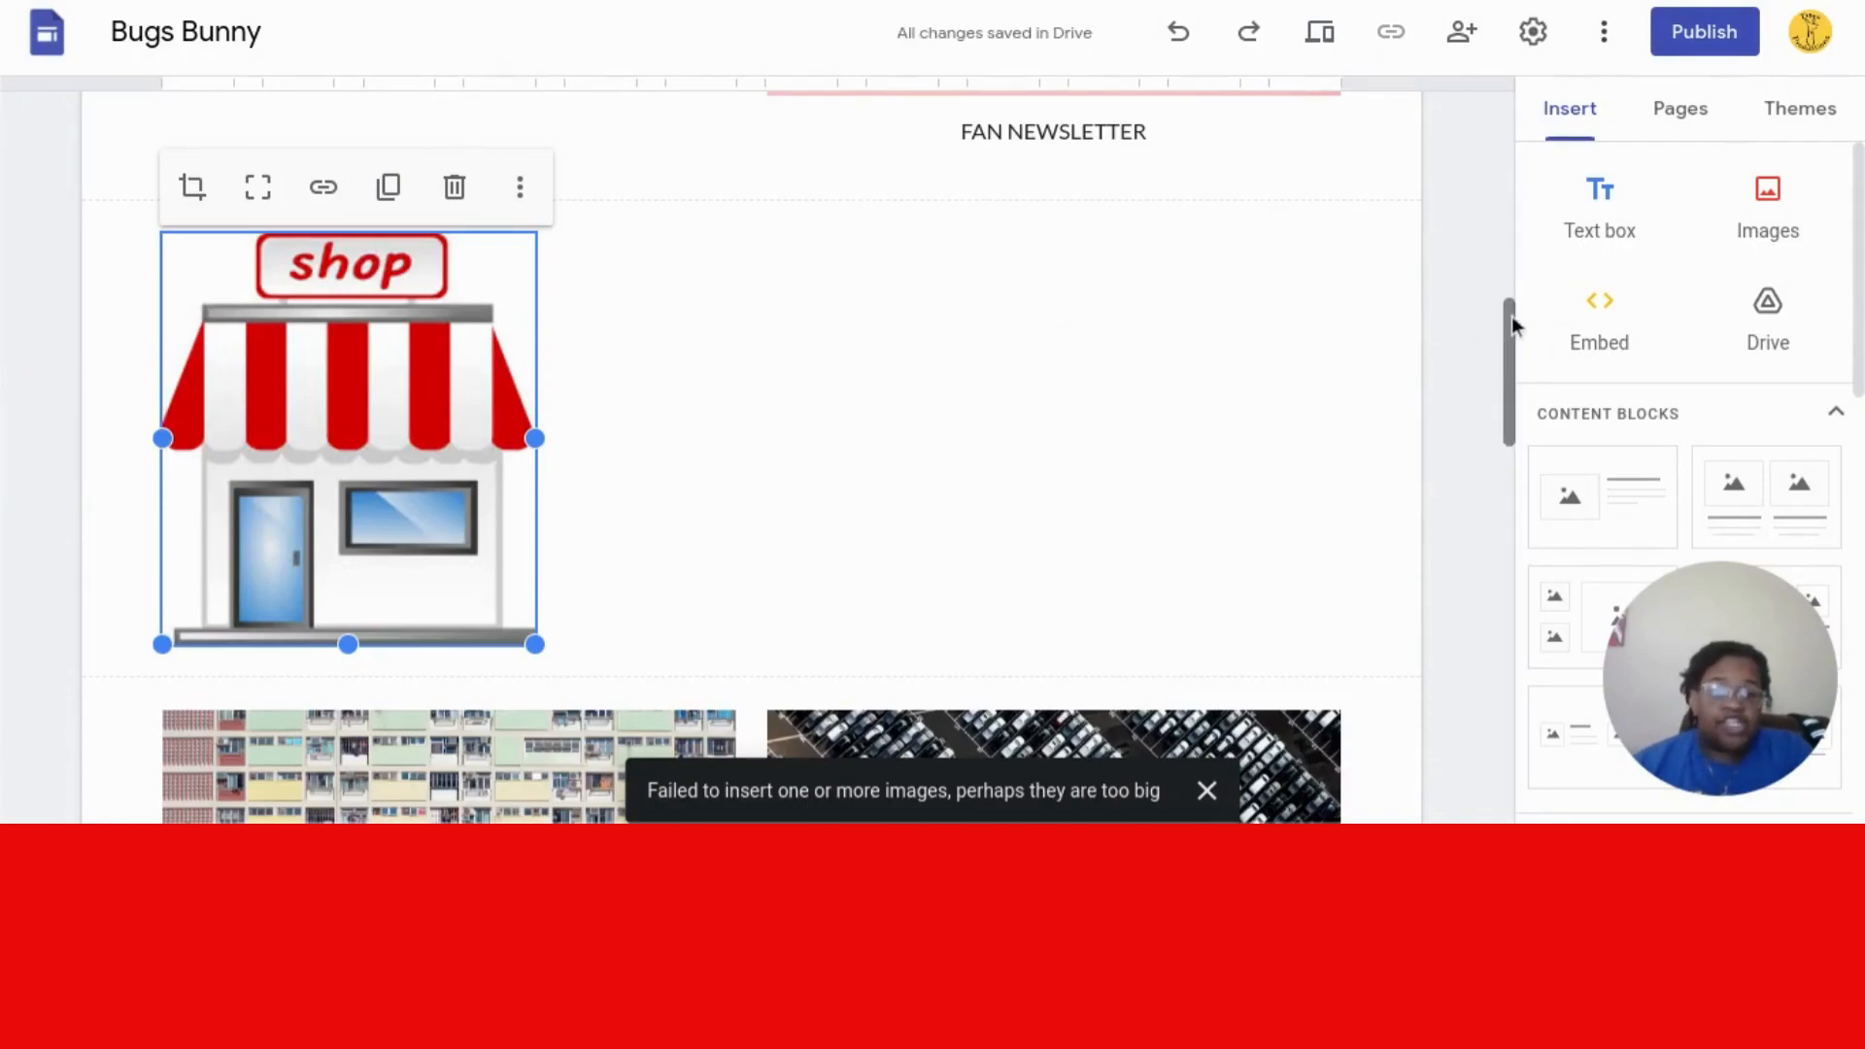
- Drag the SHOP caption text box down below the storefront image
left_click_drag(1511, 316, 1507, 294)
left_click_drag(352, 445, 280, 524)
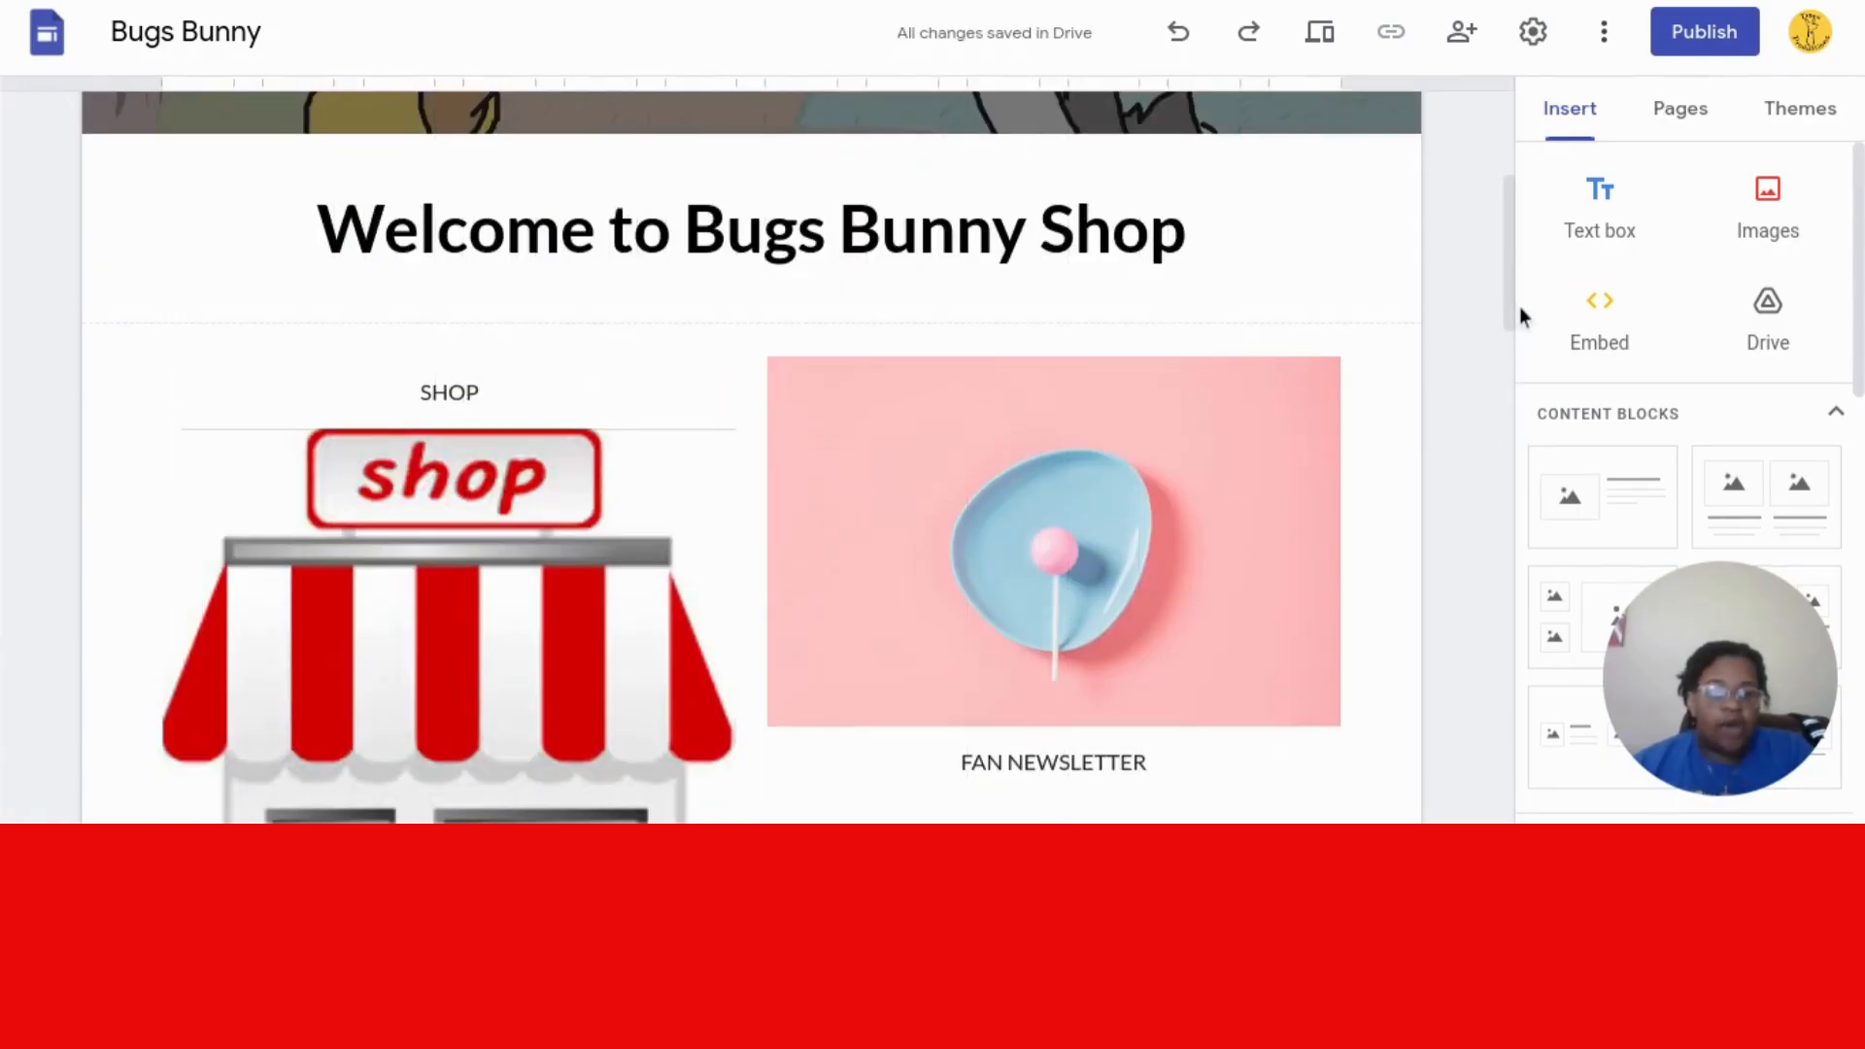
left_click_drag(1514, 305, 1511, 359)
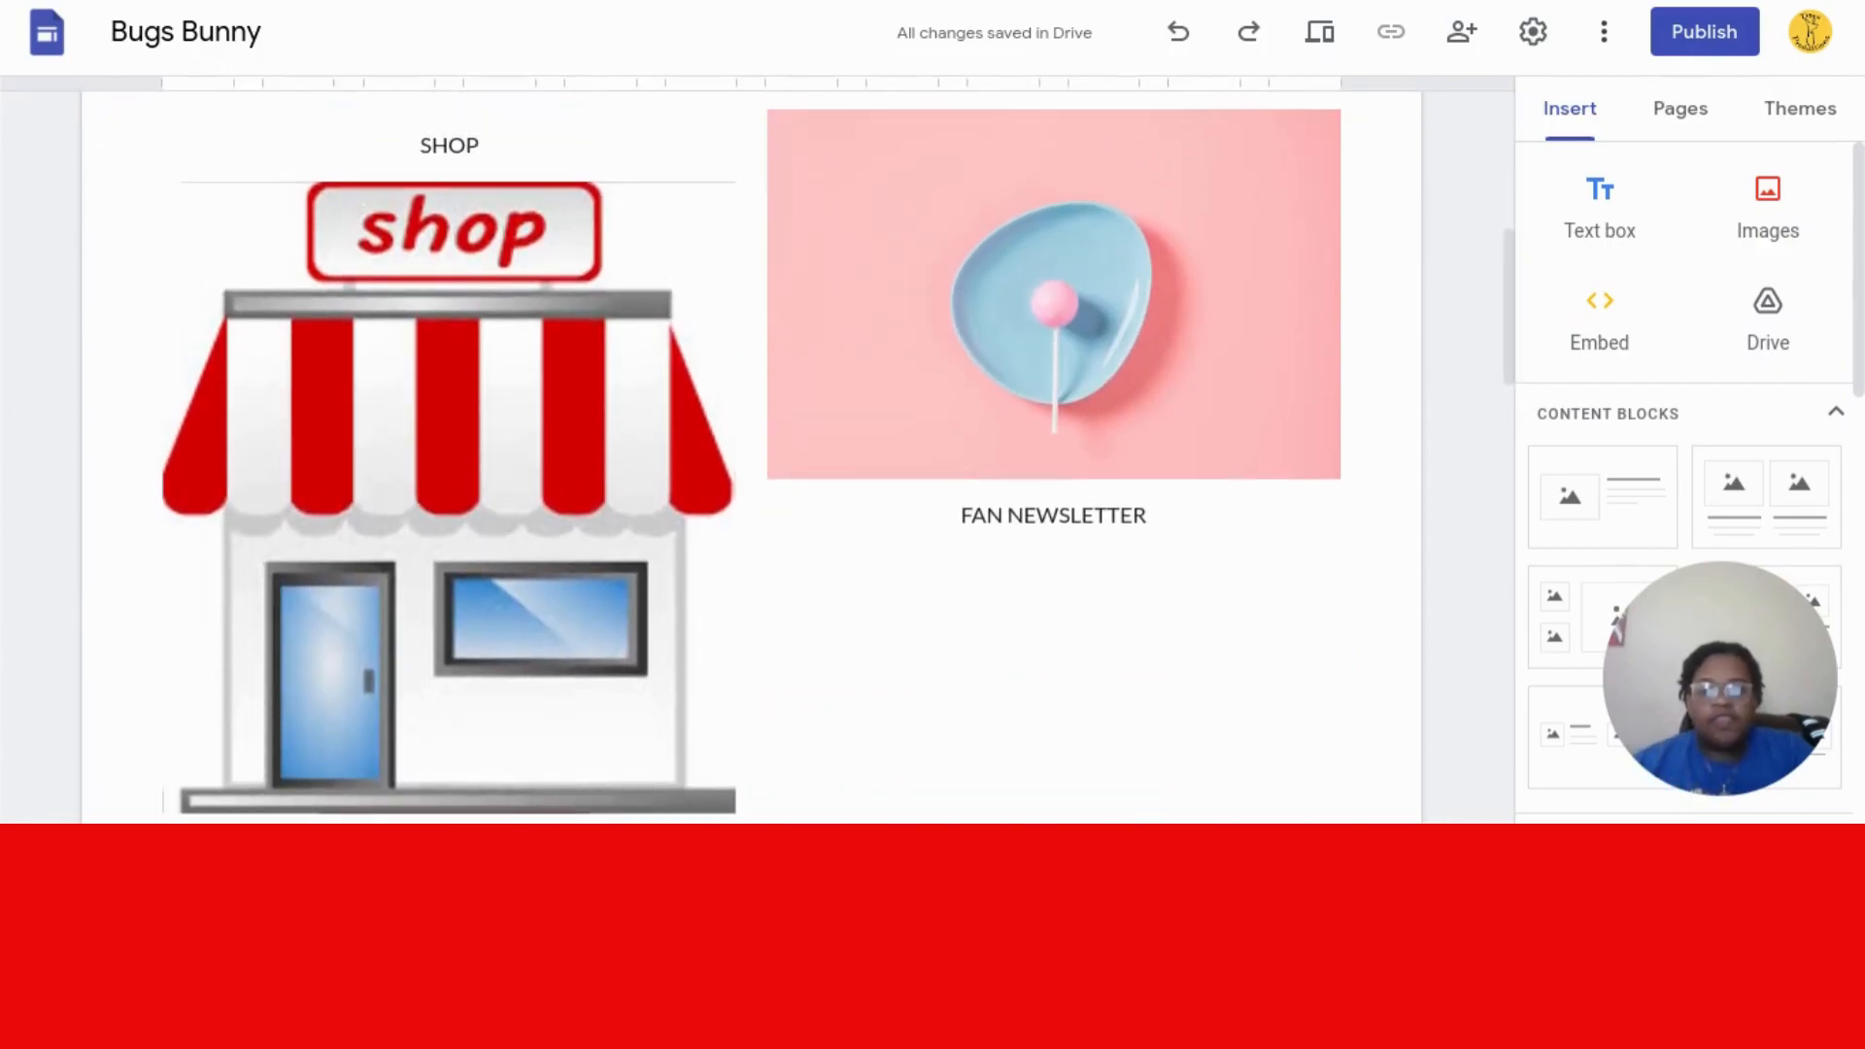
left_click(460, 131)
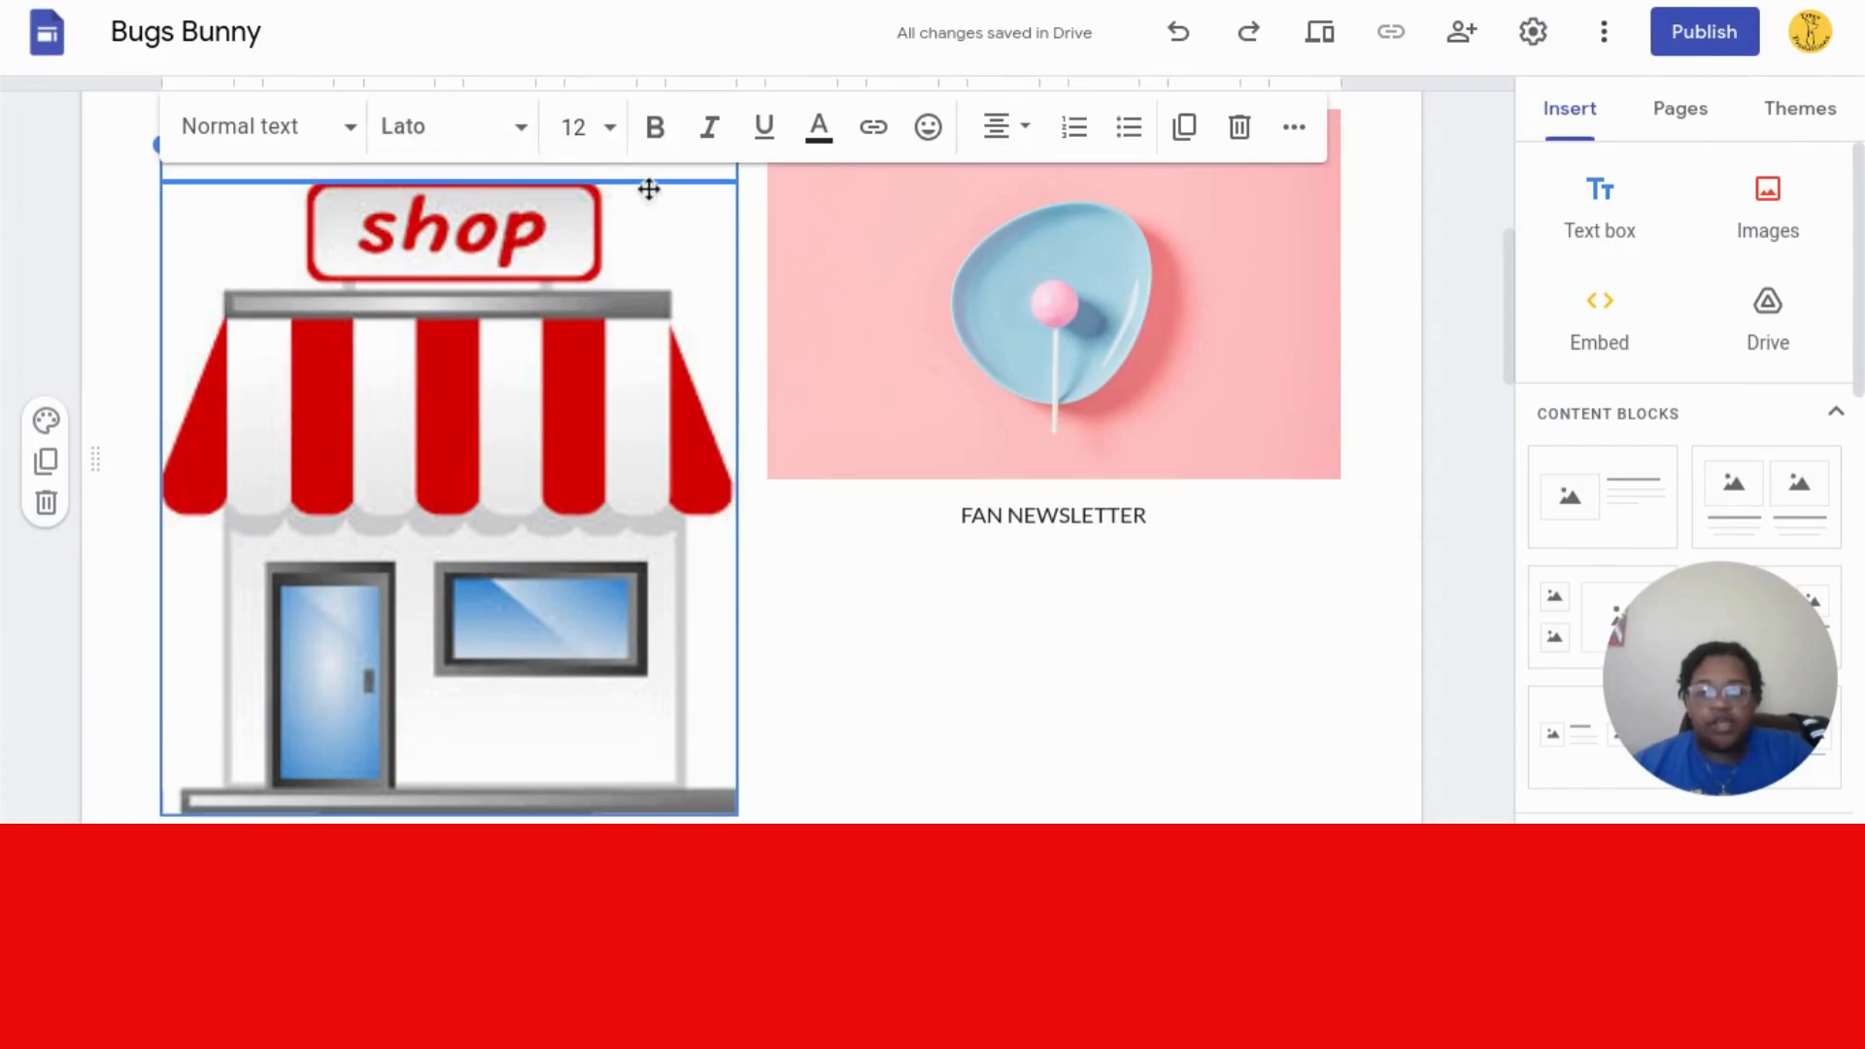
left_click_drag(666, 171, 534, 720)
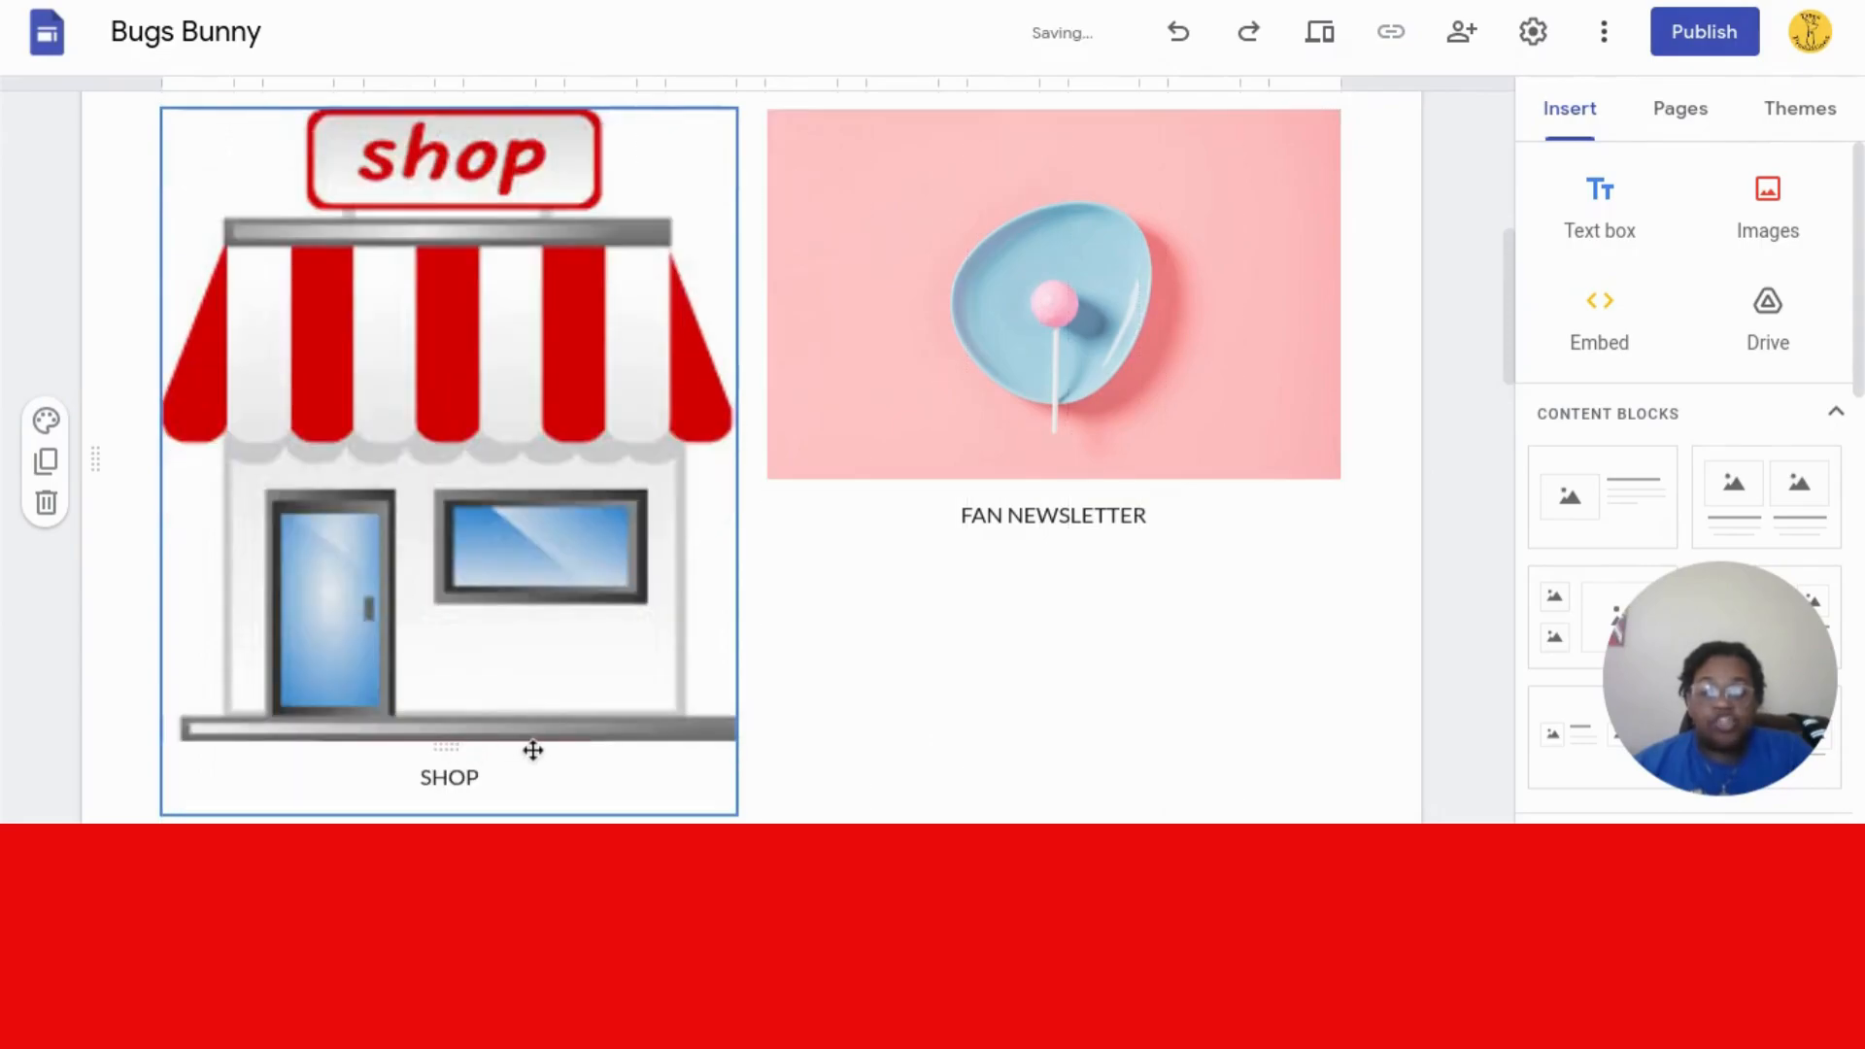
double_click(455, 777)
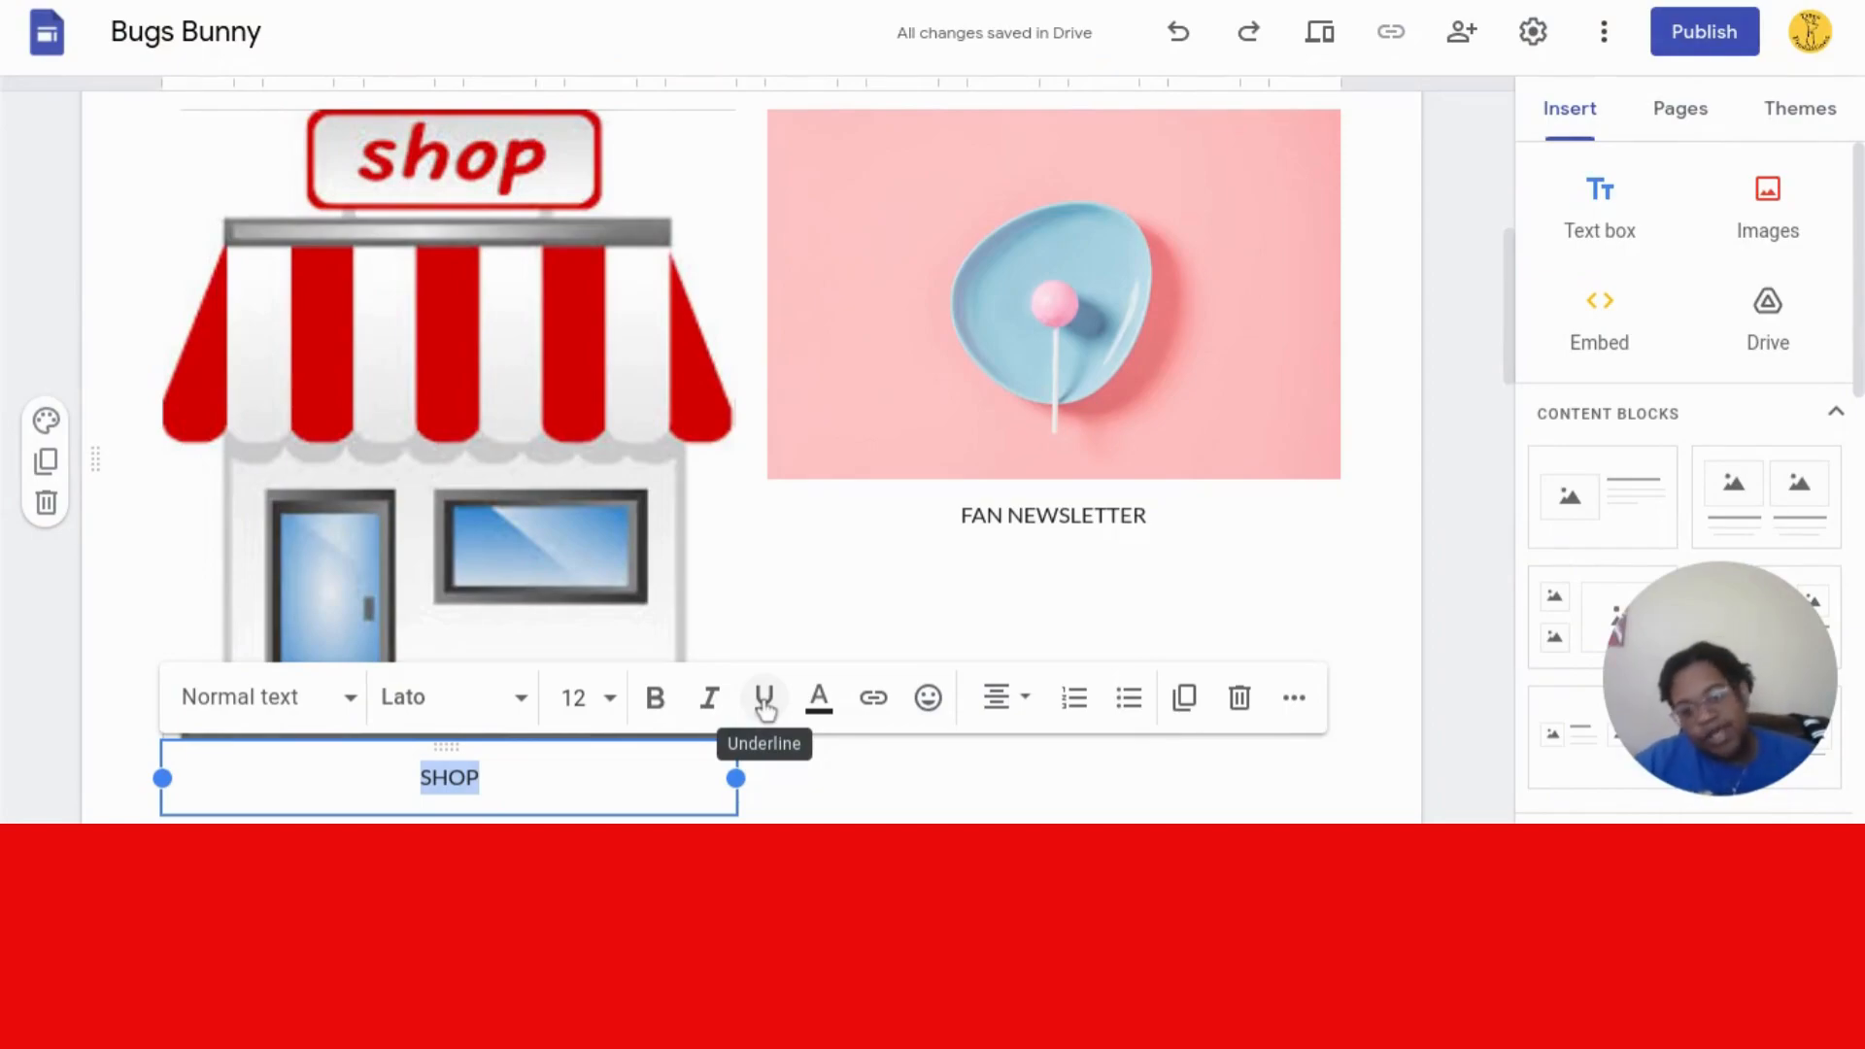
left_click(870, 704)
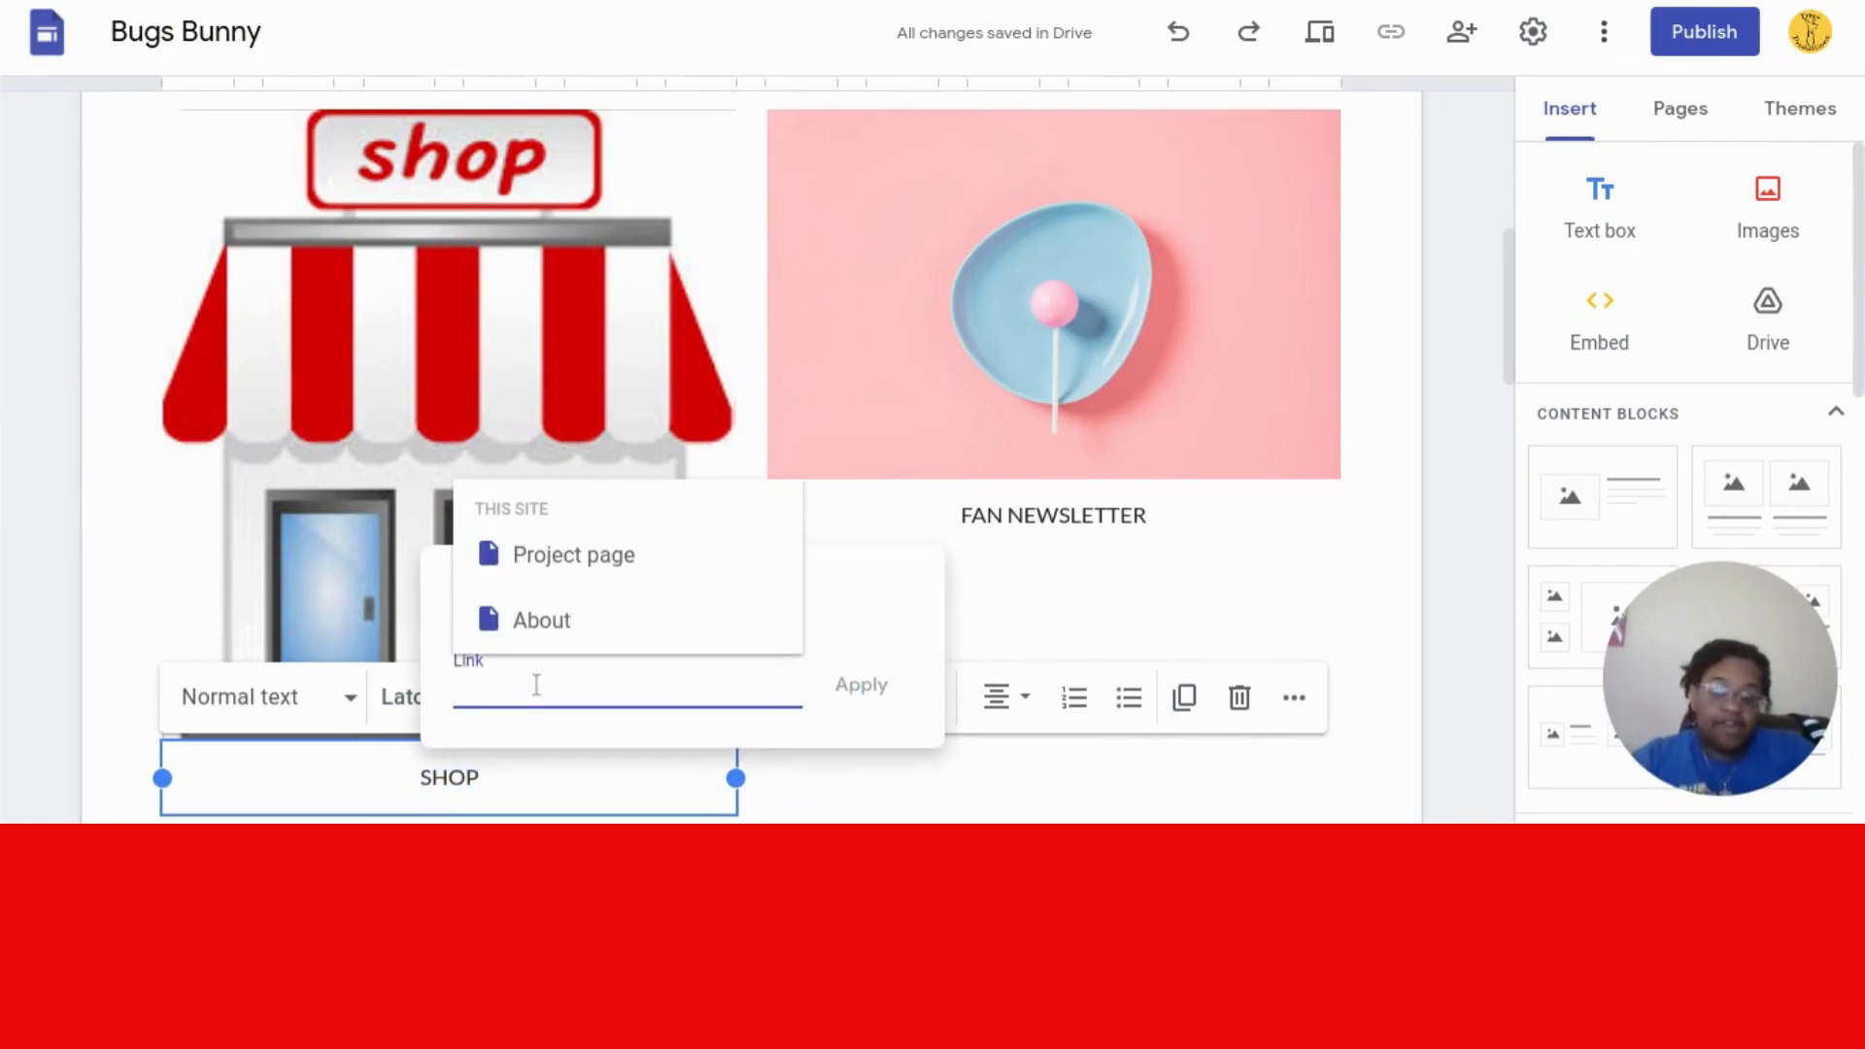
type("ww")
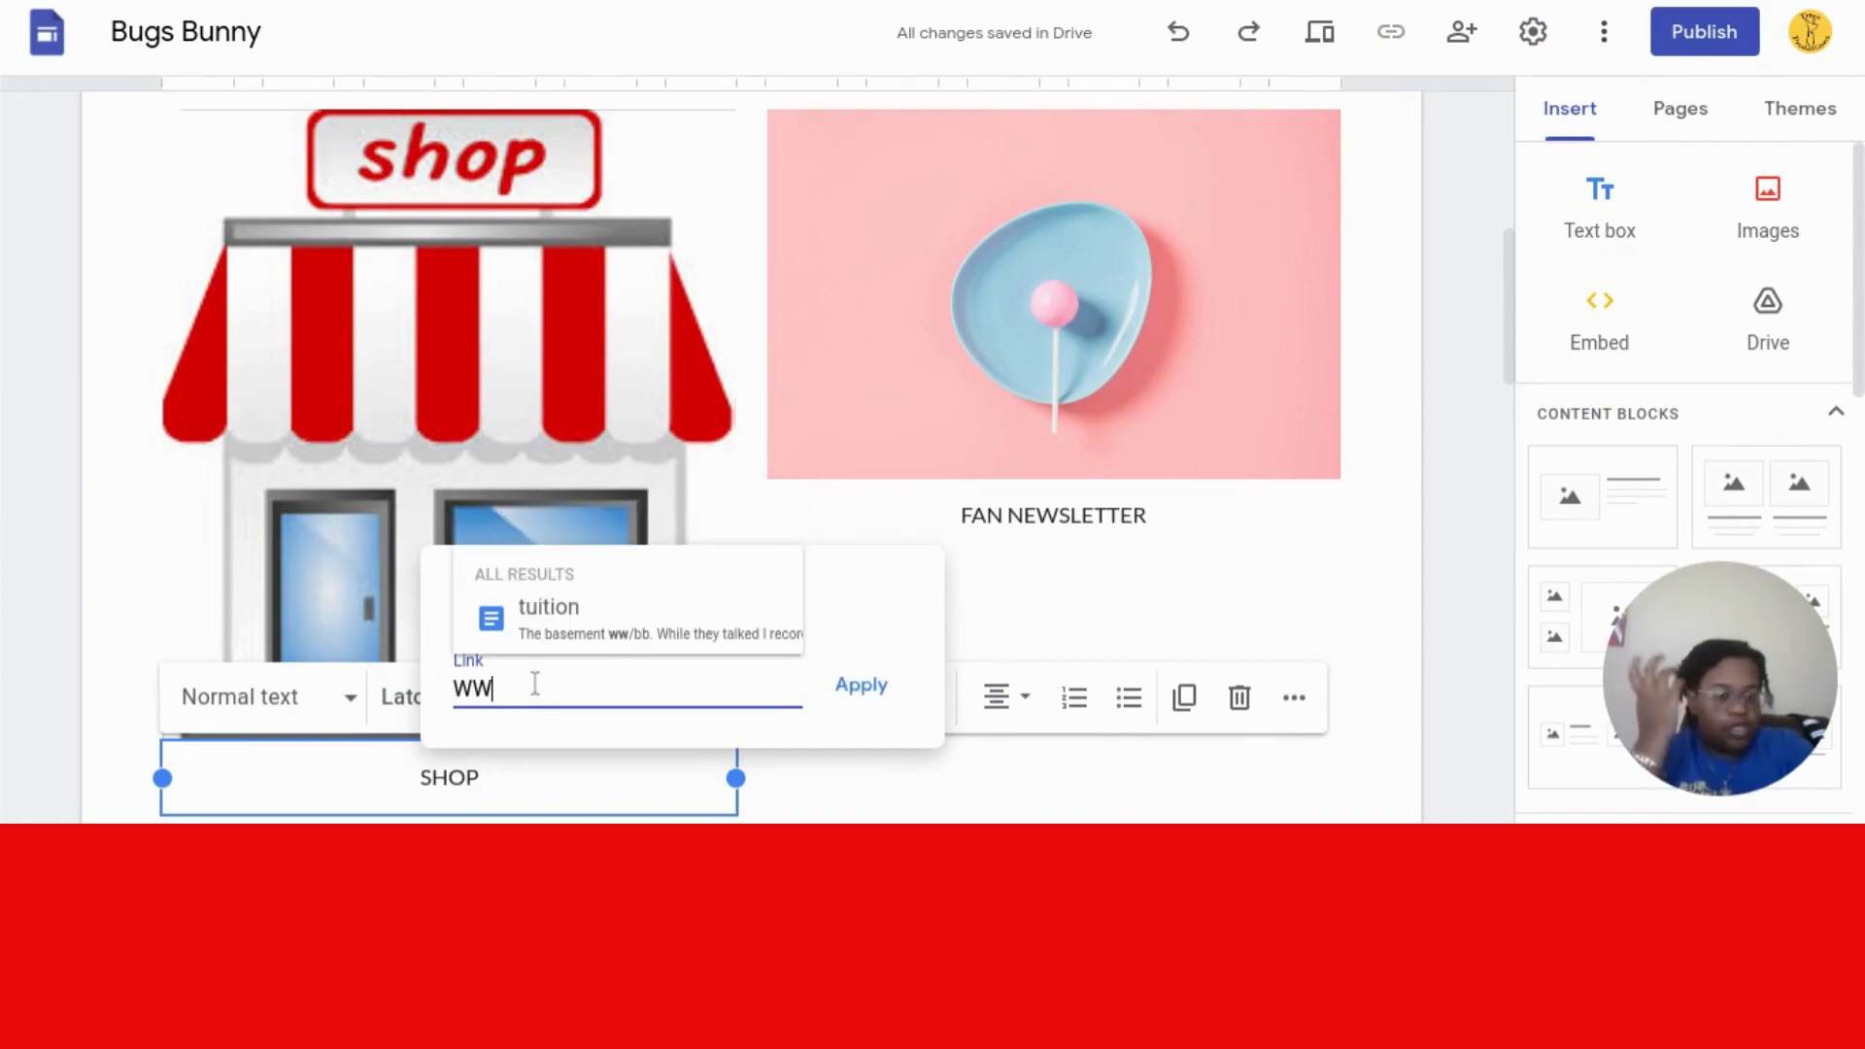
type("w")
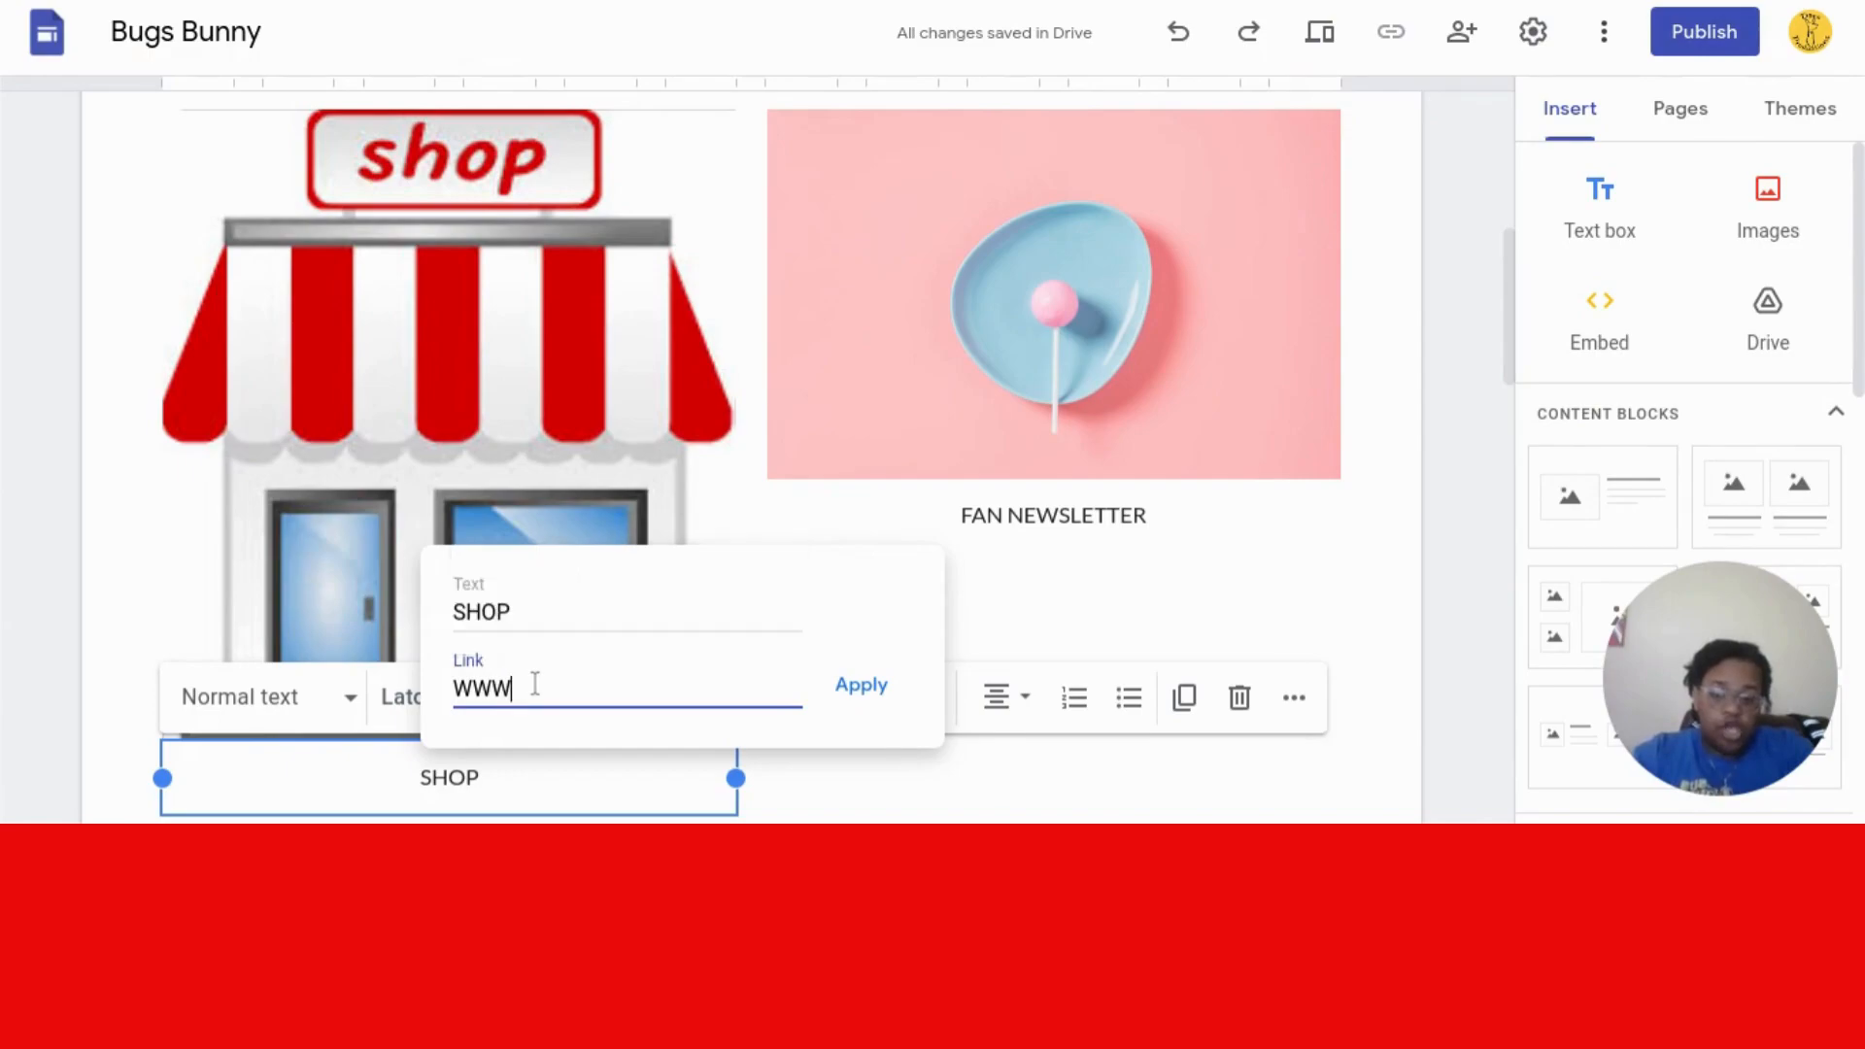
type(".H")
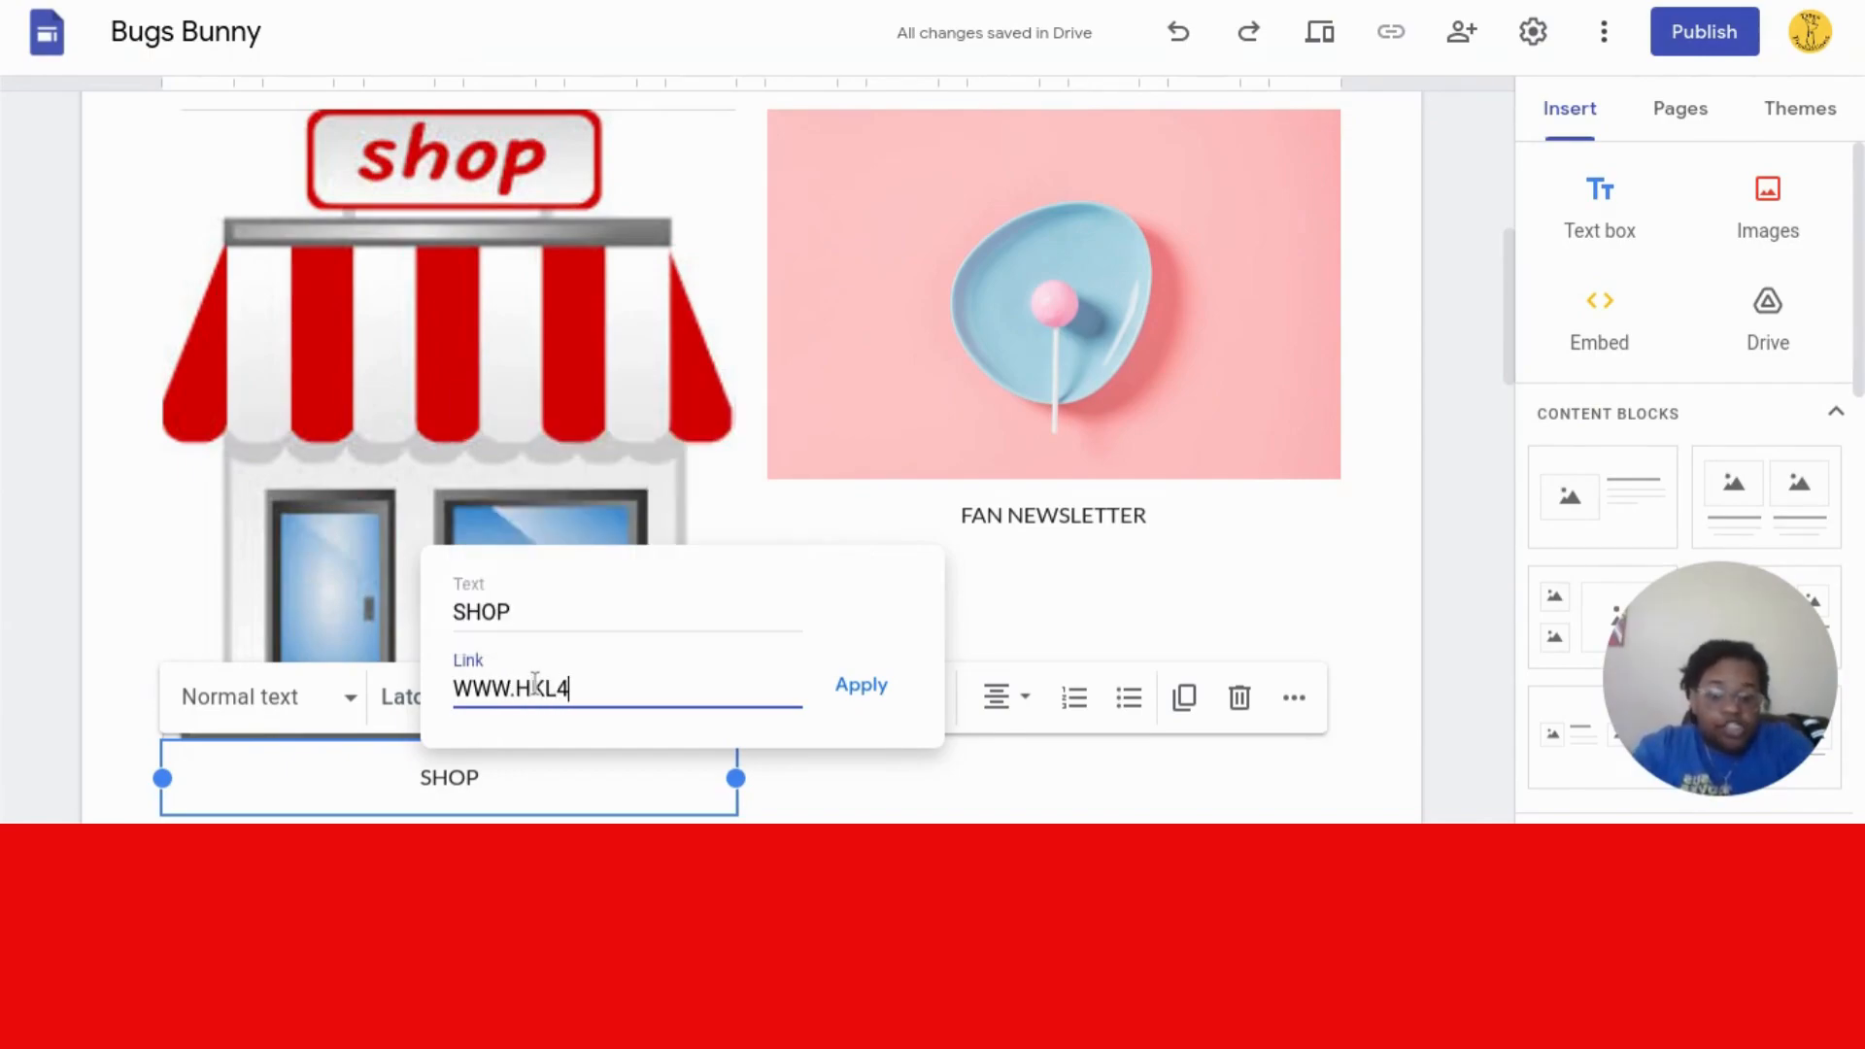
type("kl4us.c")
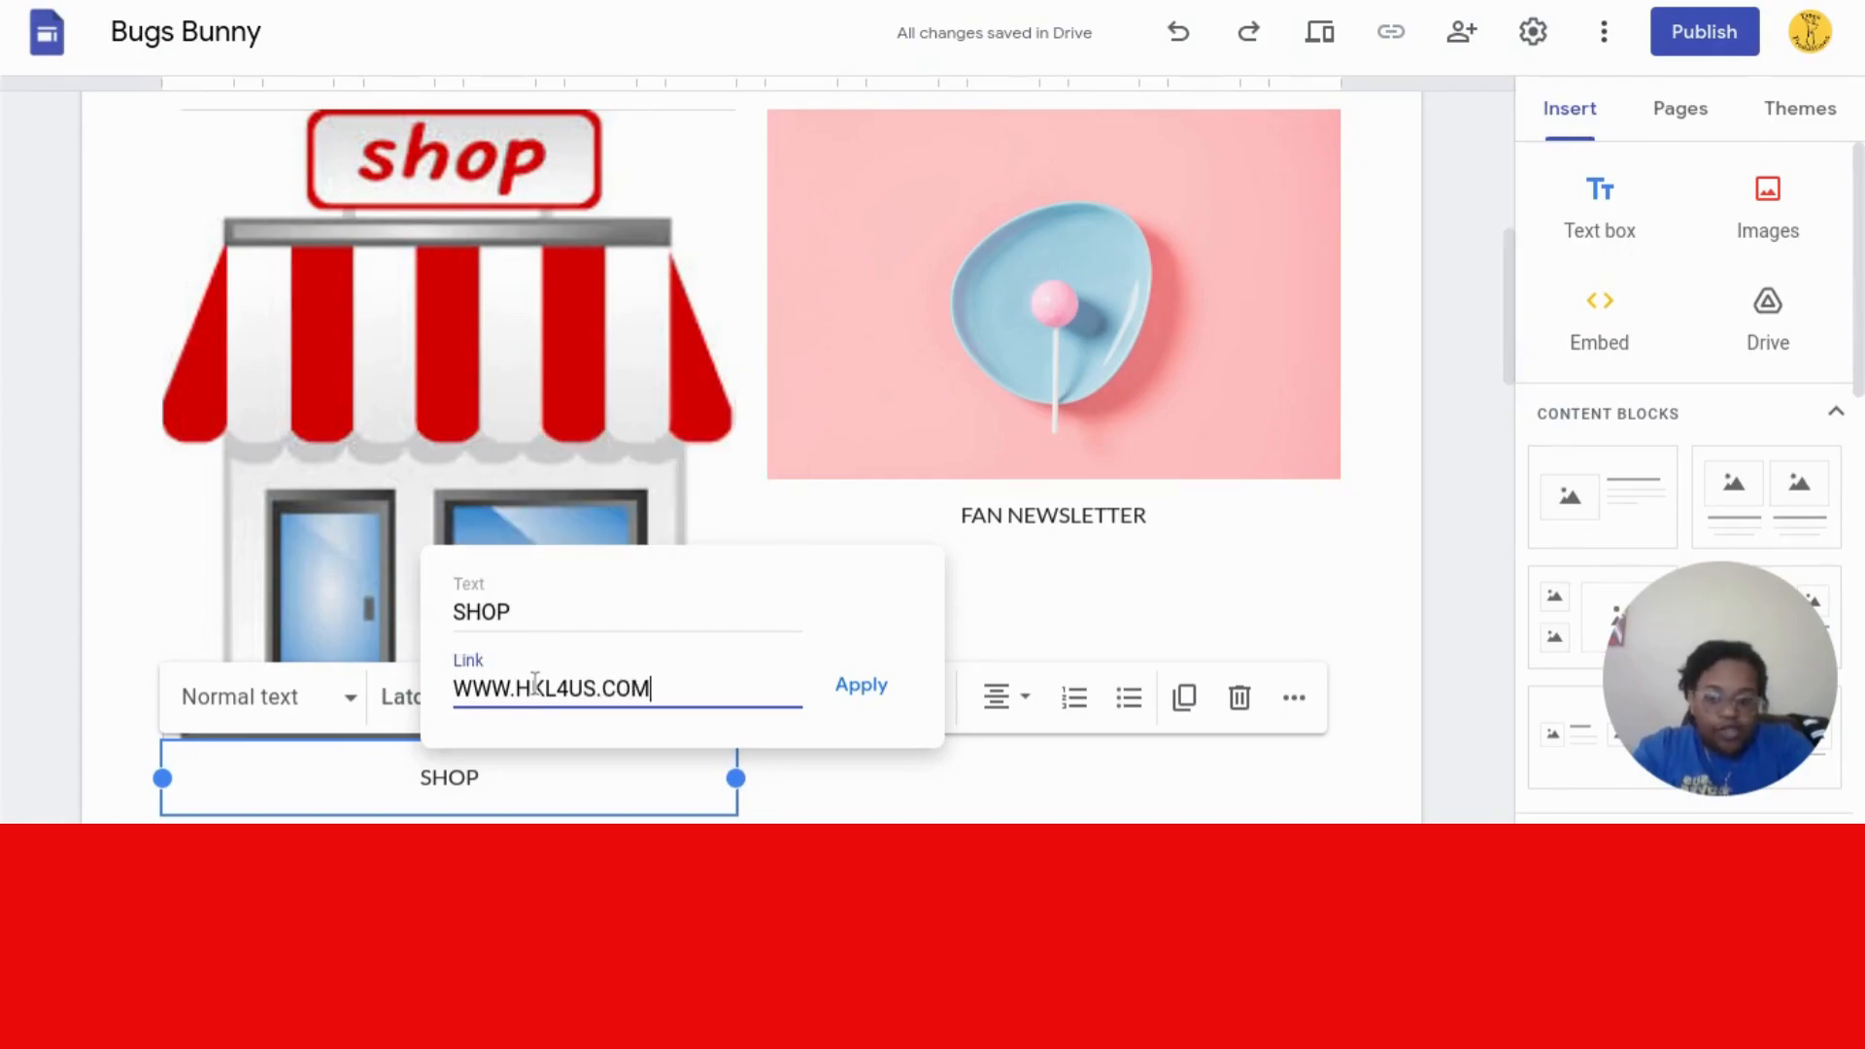
left_click(872, 685)
left_click(872, 686)
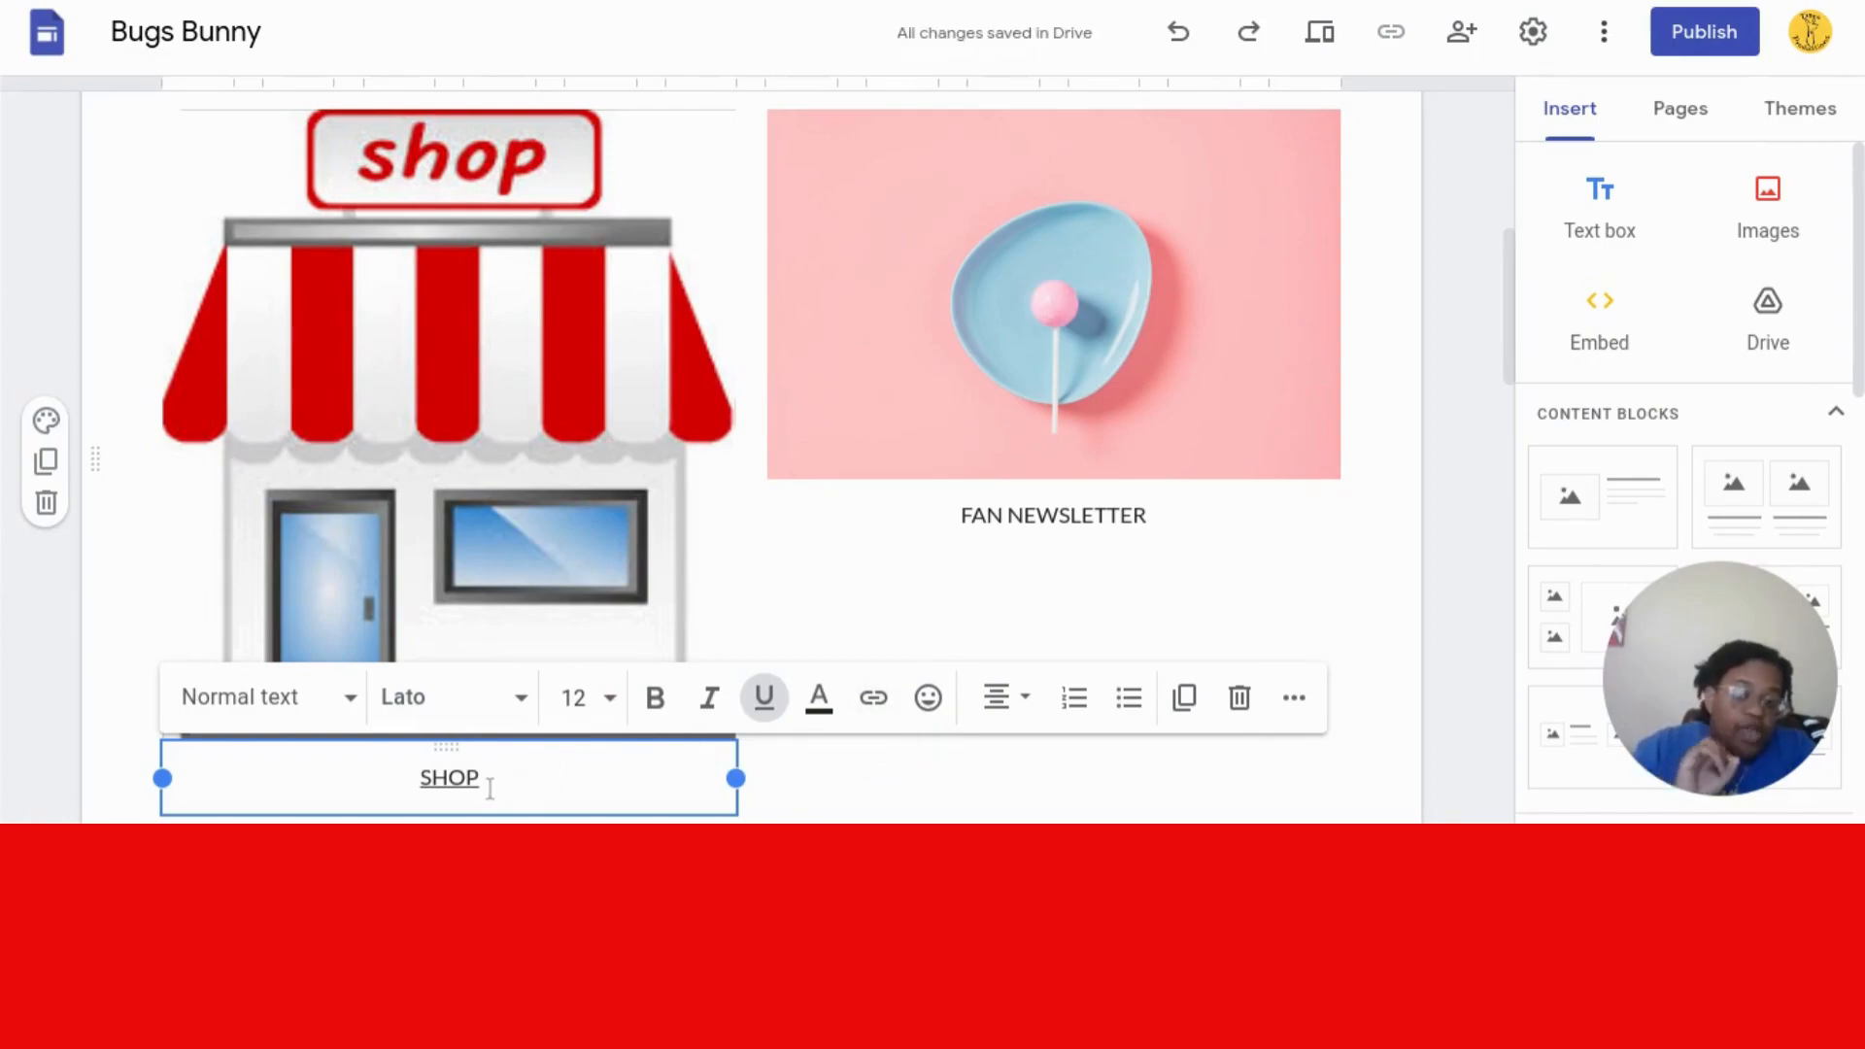
left_click(1112, 619)
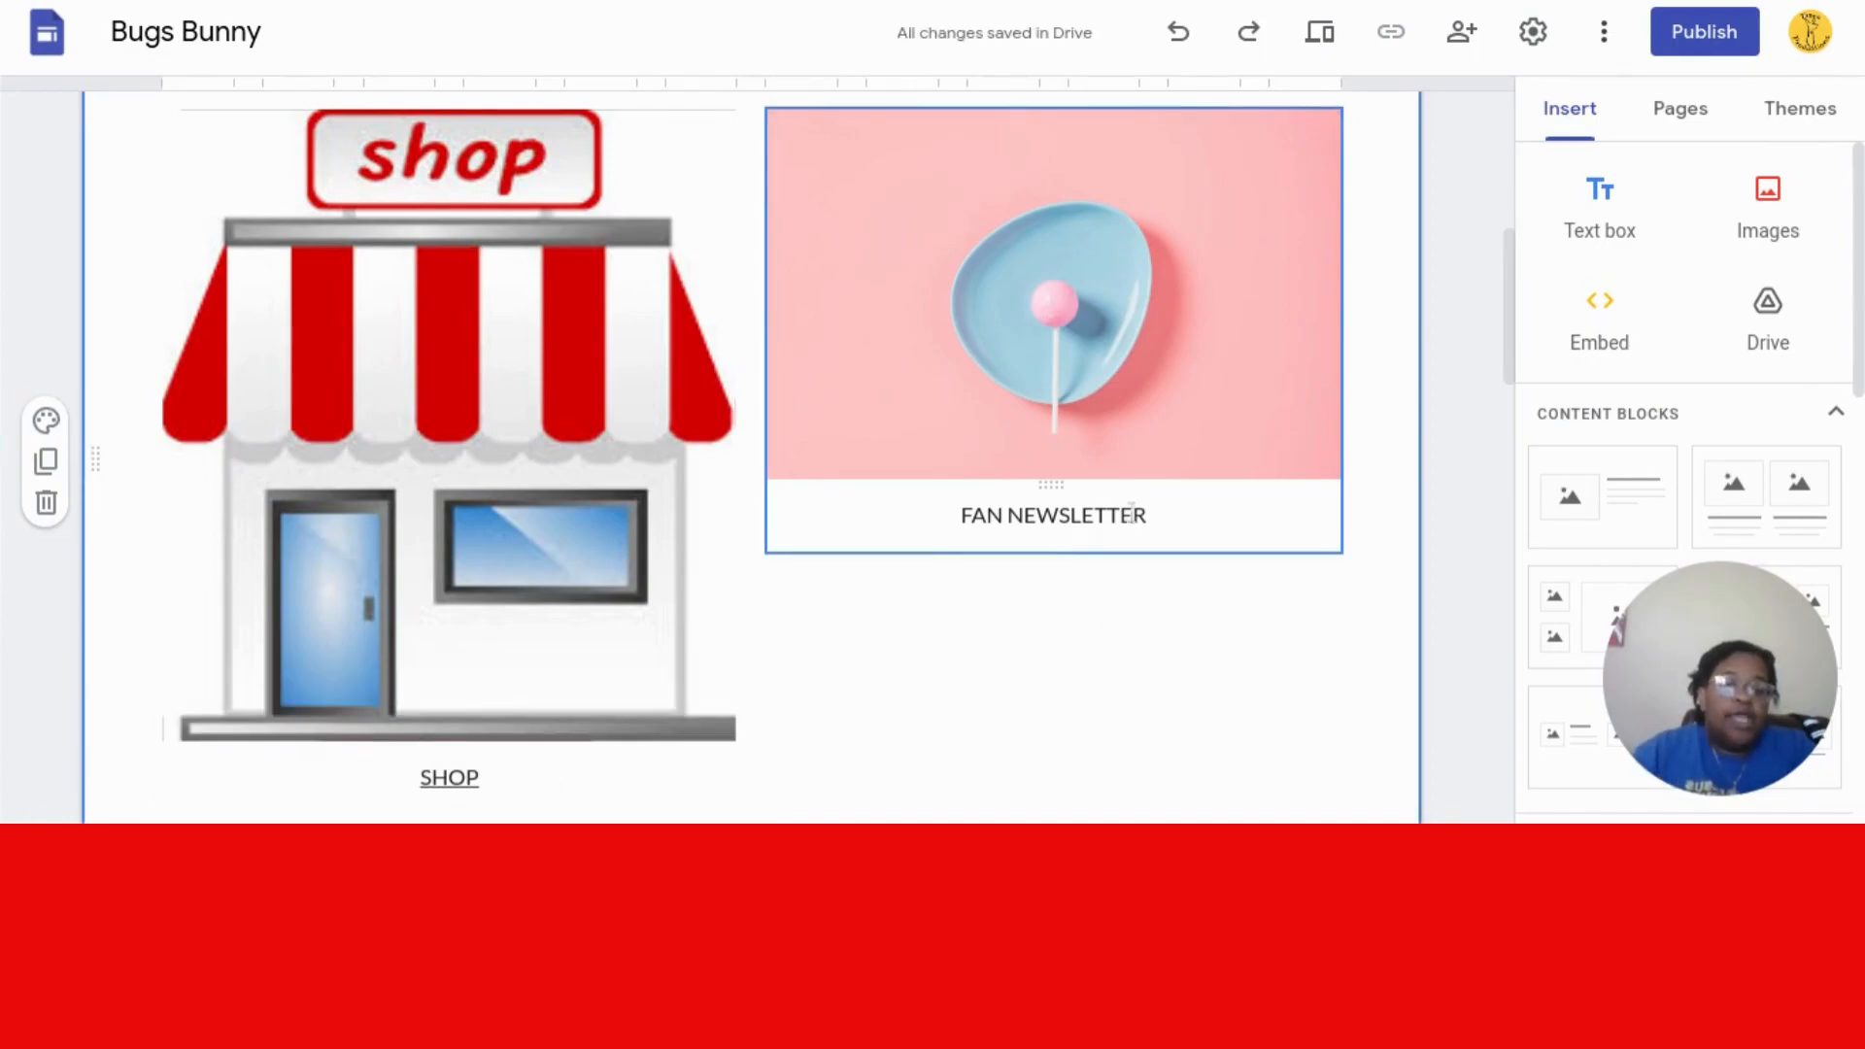
- Delete the pink lollipop image from the FAN NEWSLETTER block
left_click(1112, 436)
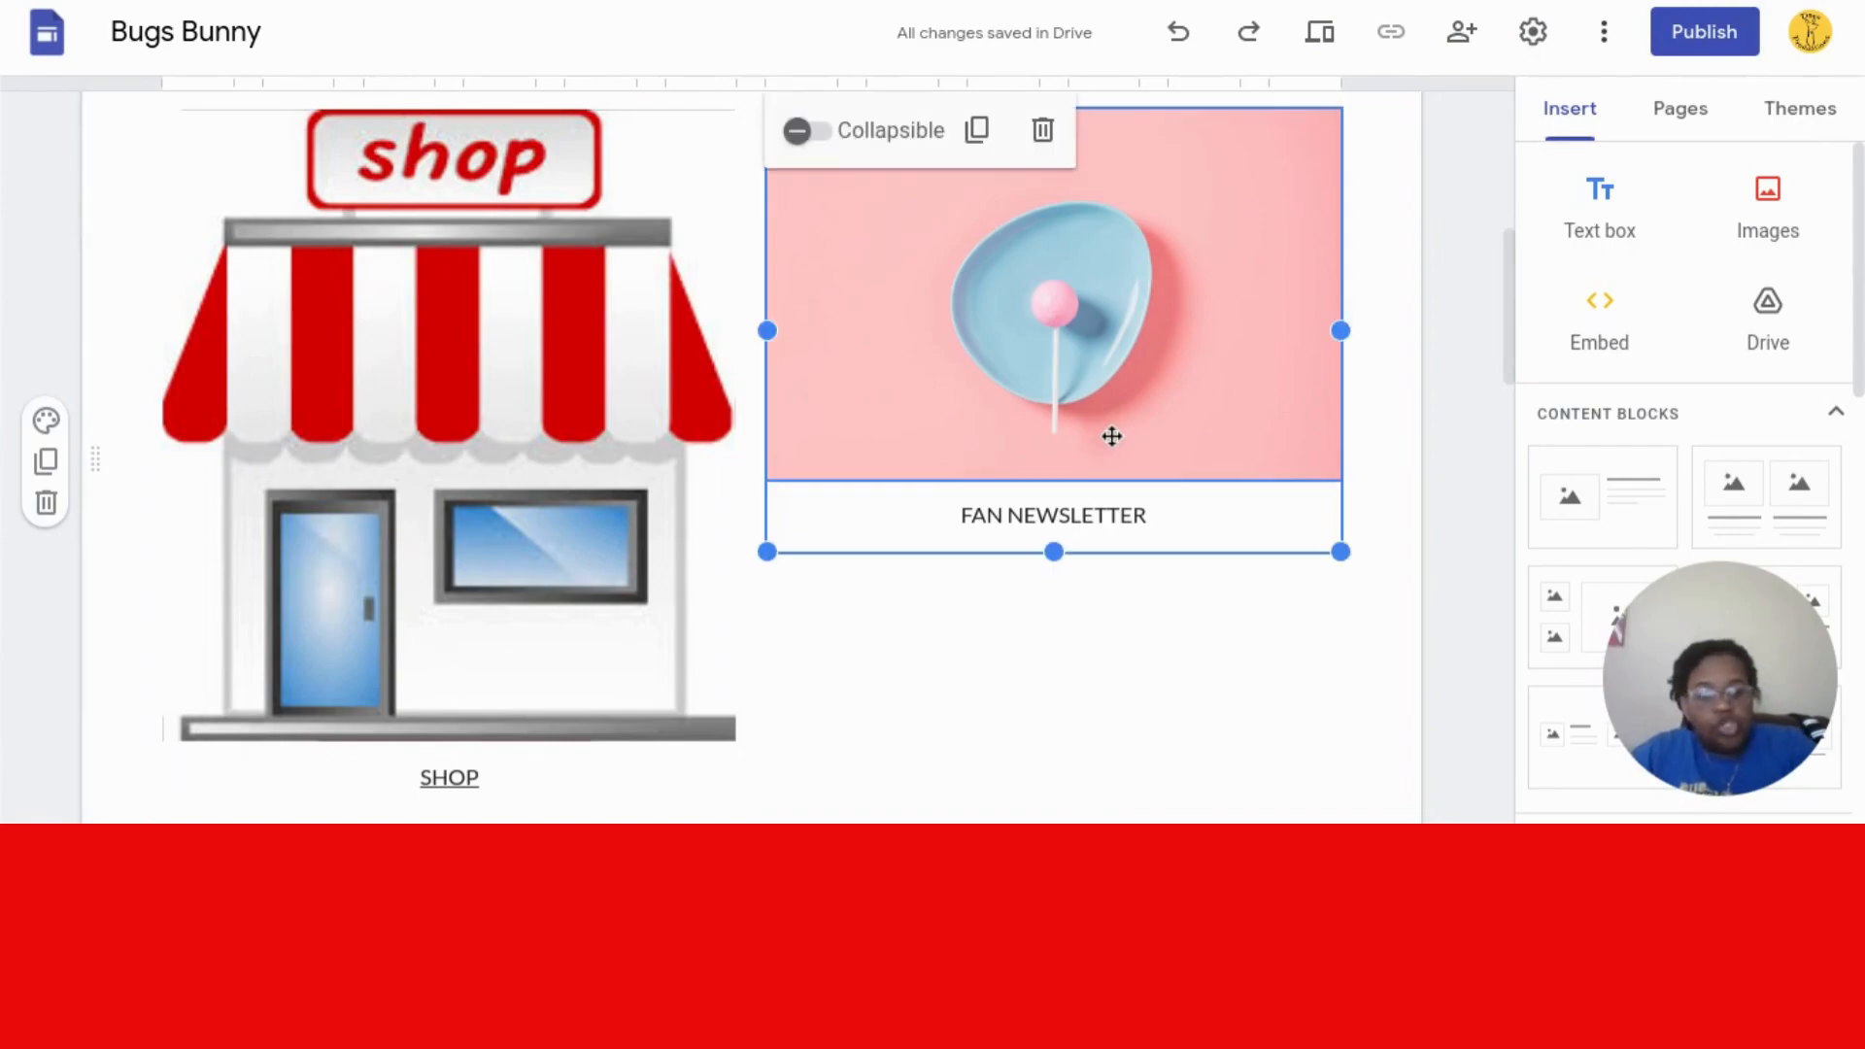
key("Delete")
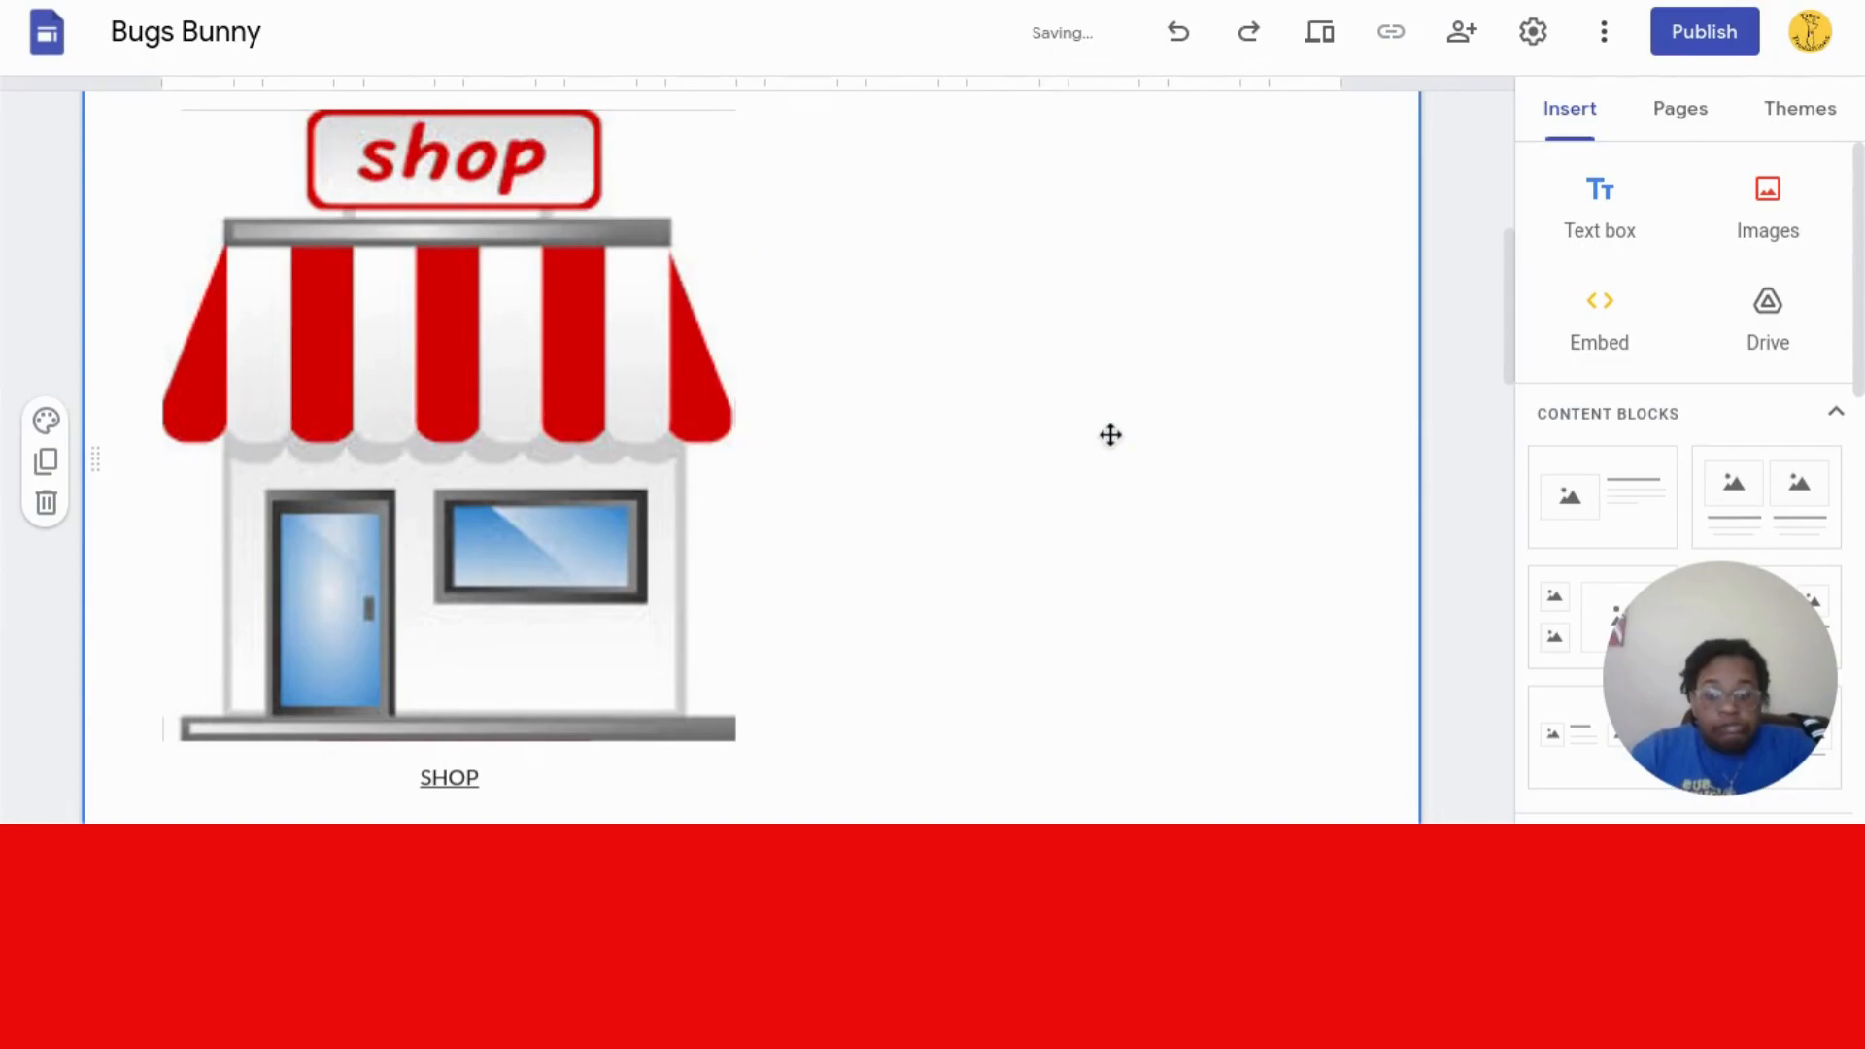
key("ctrl+z")
double_click(1059, 428)
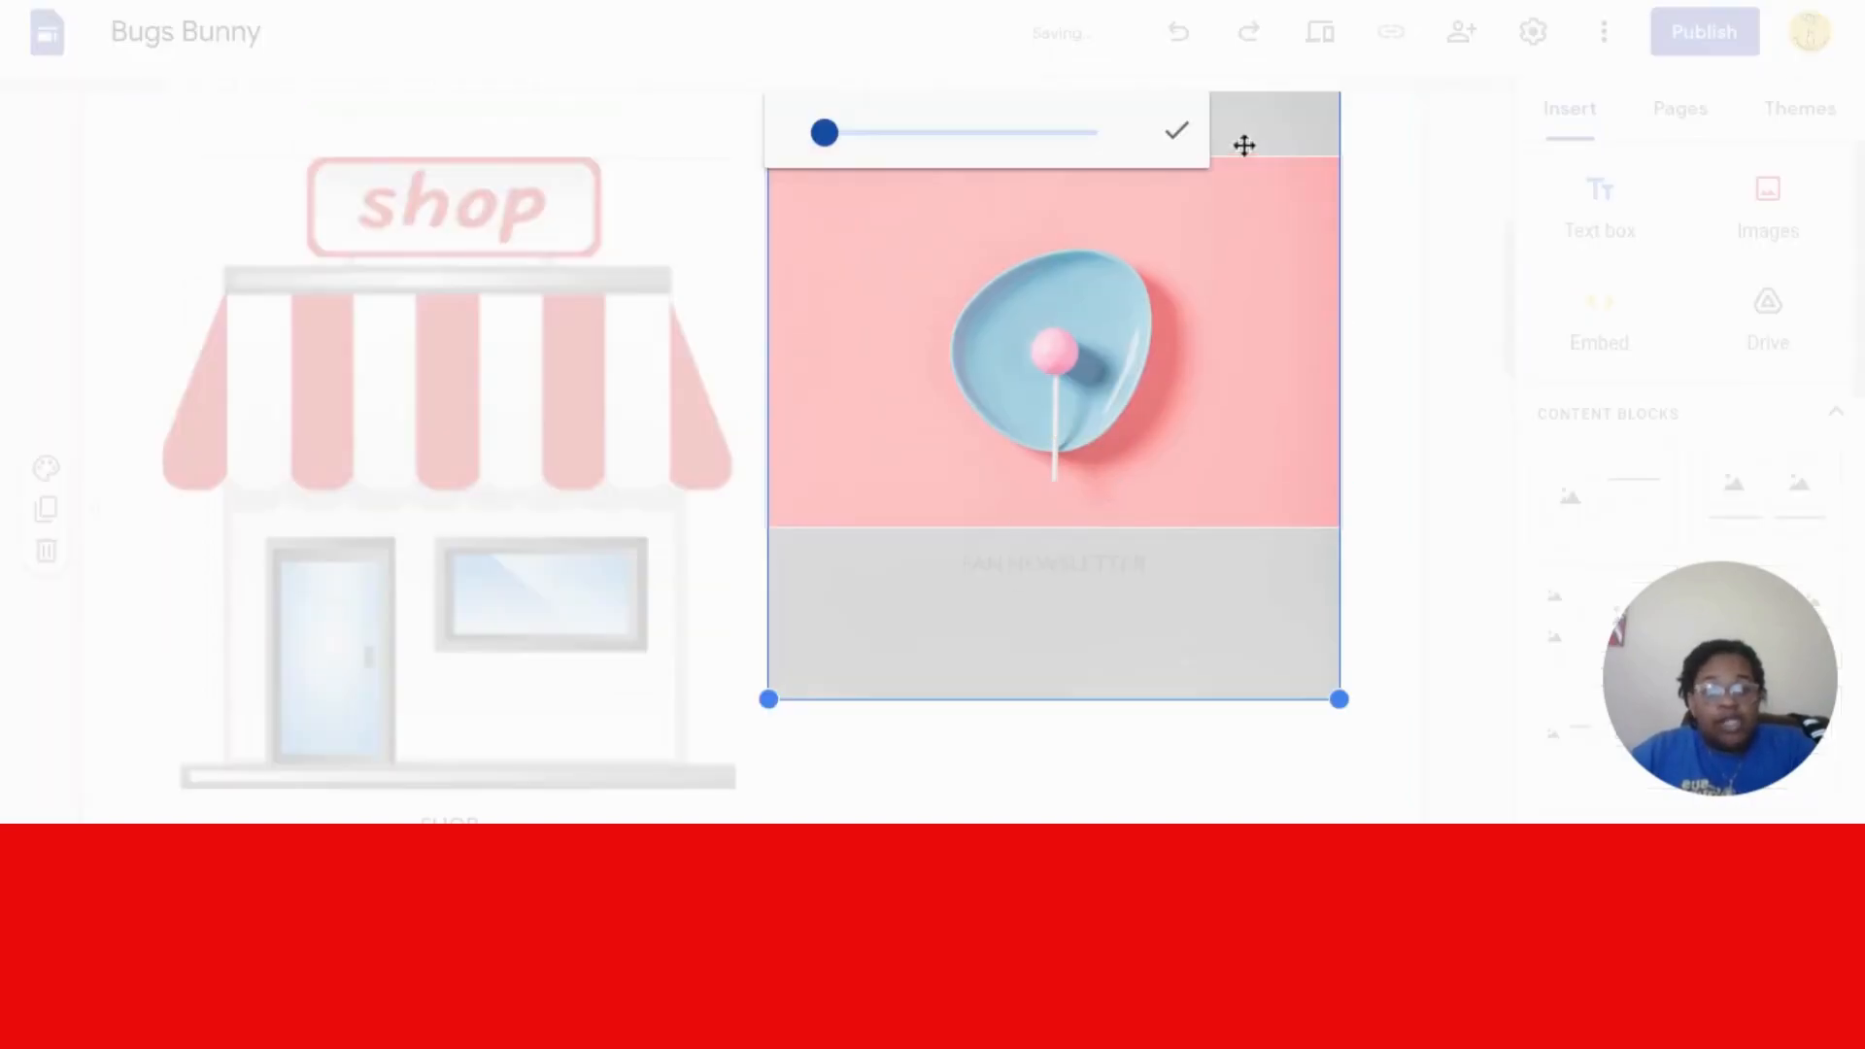
left_click(1176, 130)
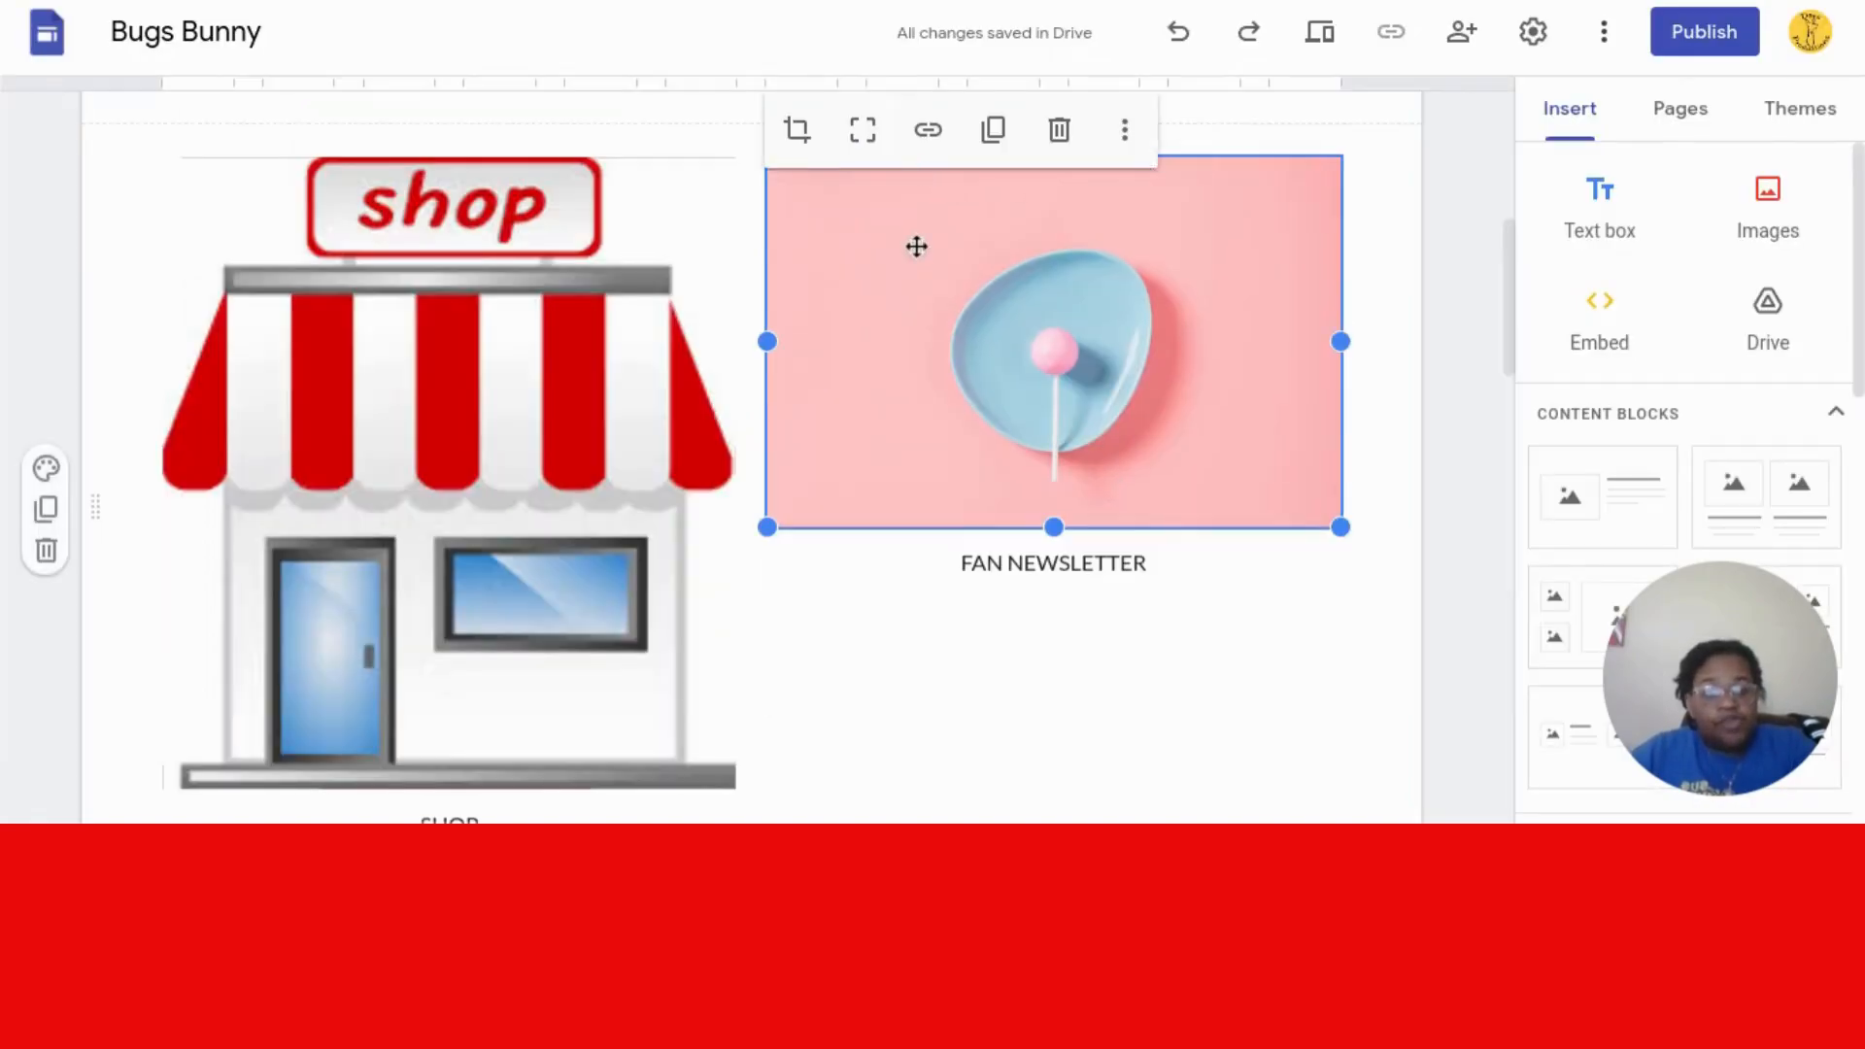
key("Delete")
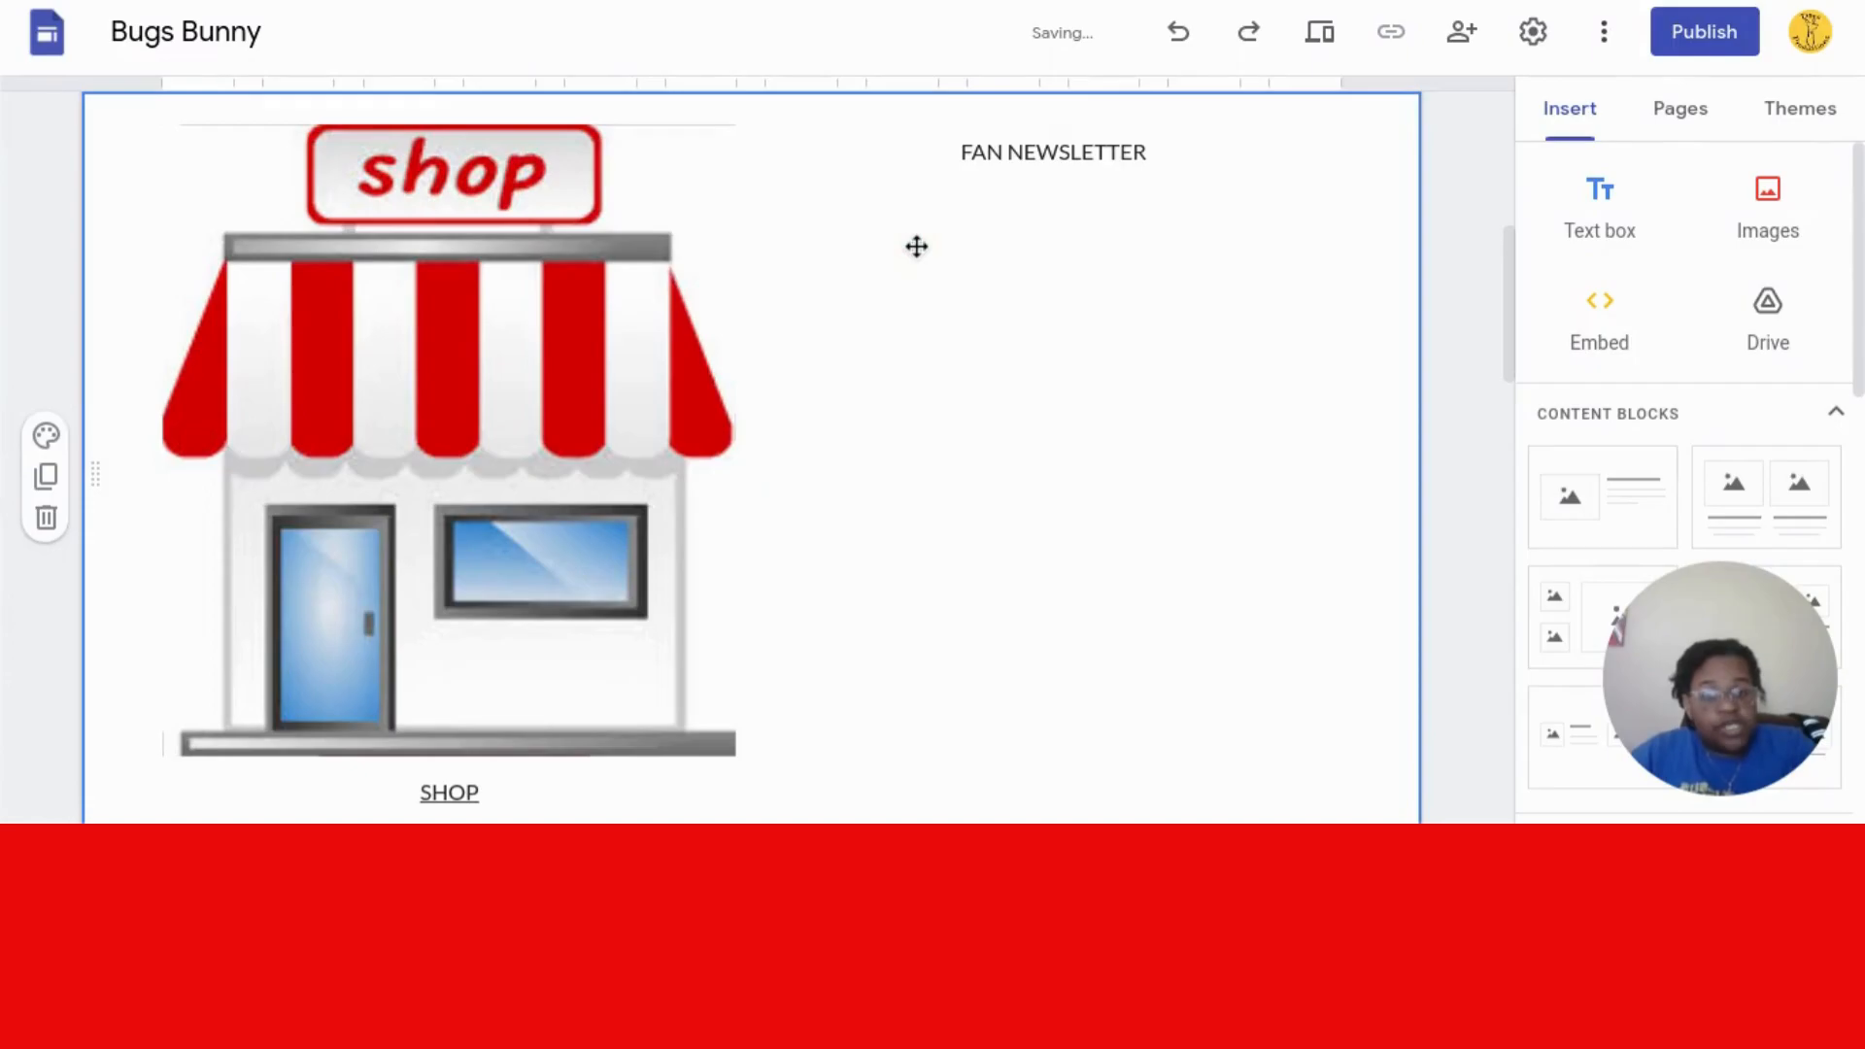
- Open the image picker and search Google Images for 'NEWSLETTER'
left_click(1776, 215)
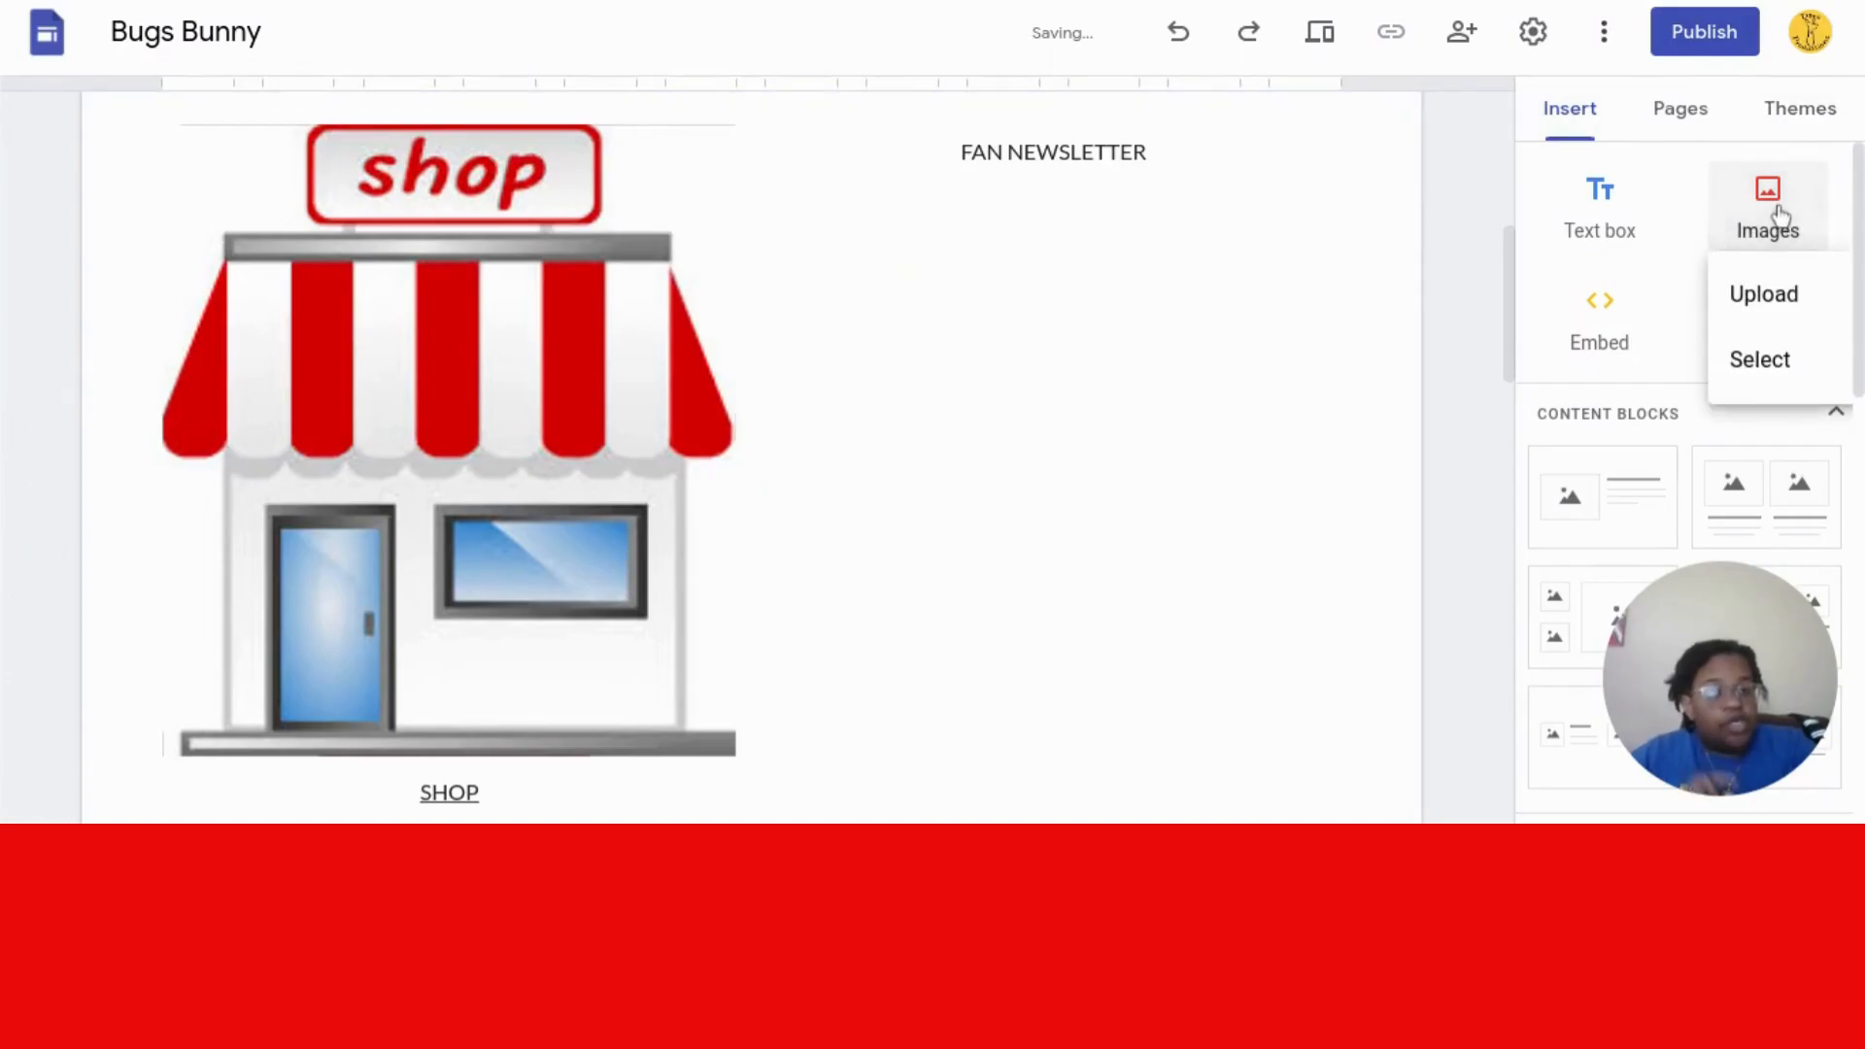
left_click(1749, 359)
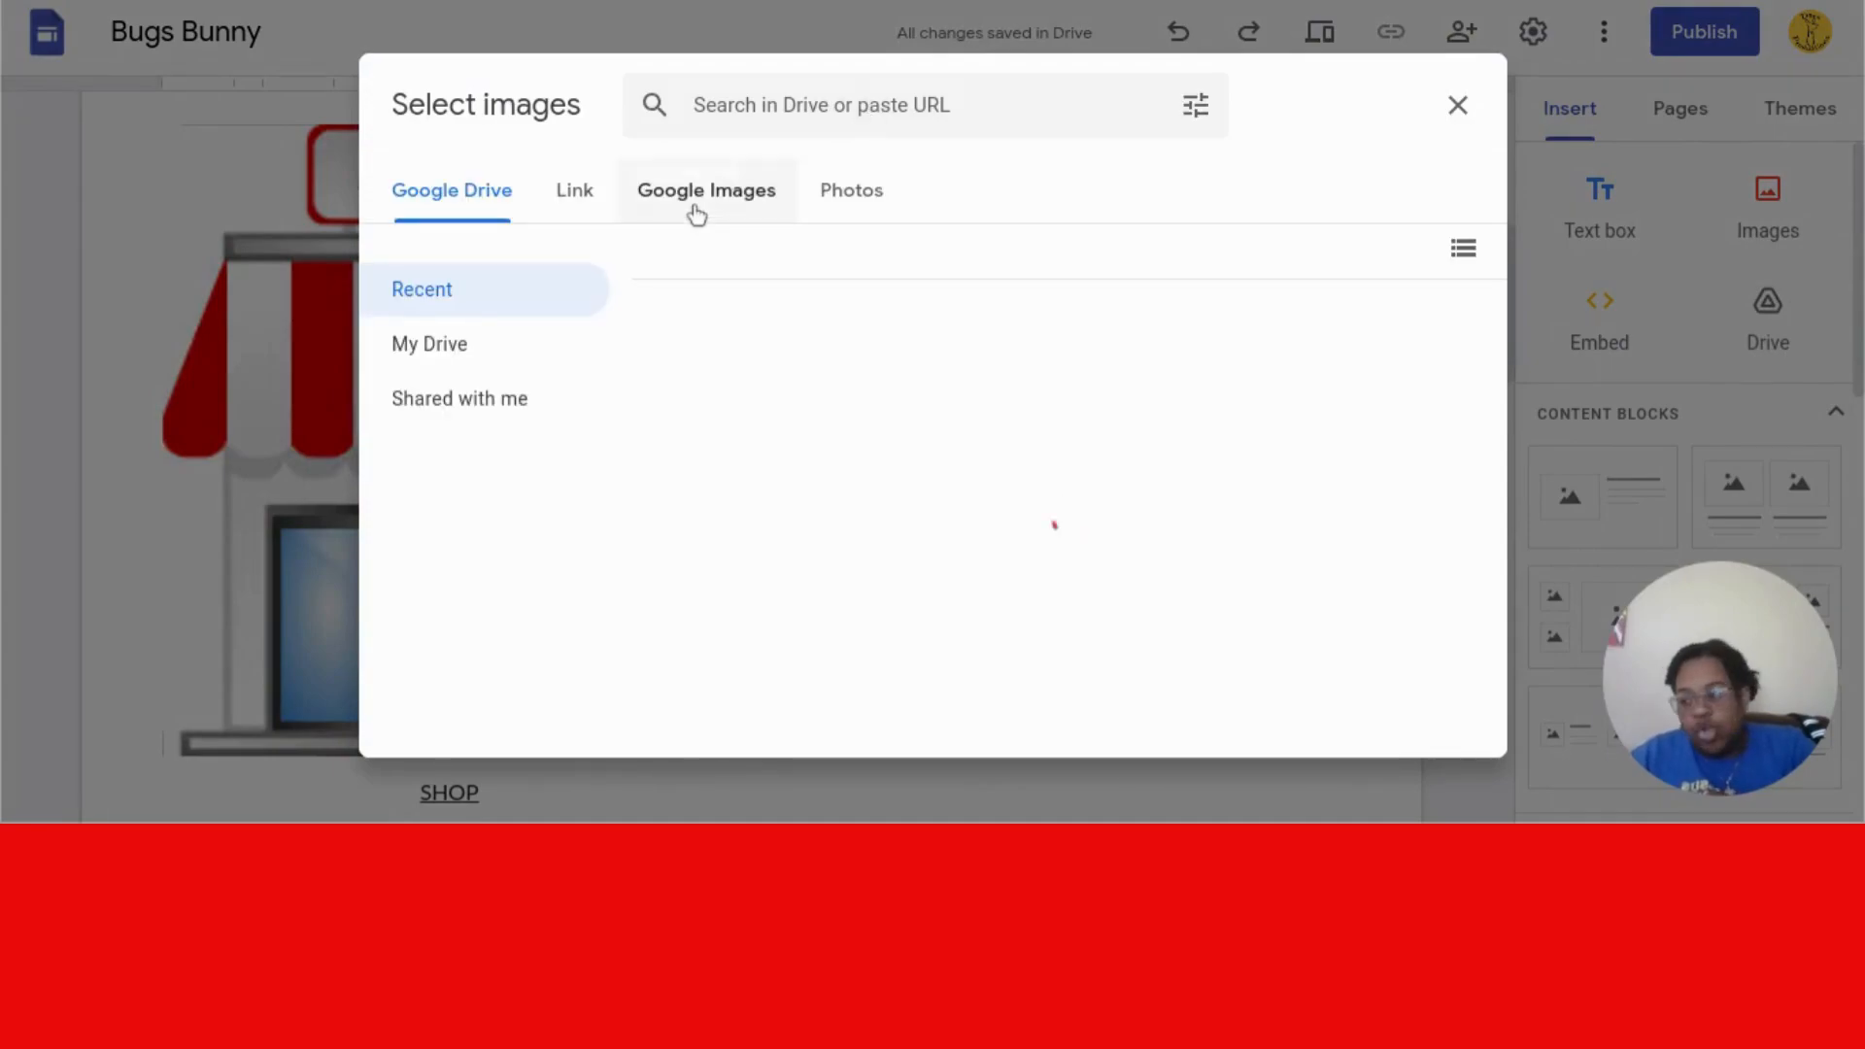
left_click(721, 182)
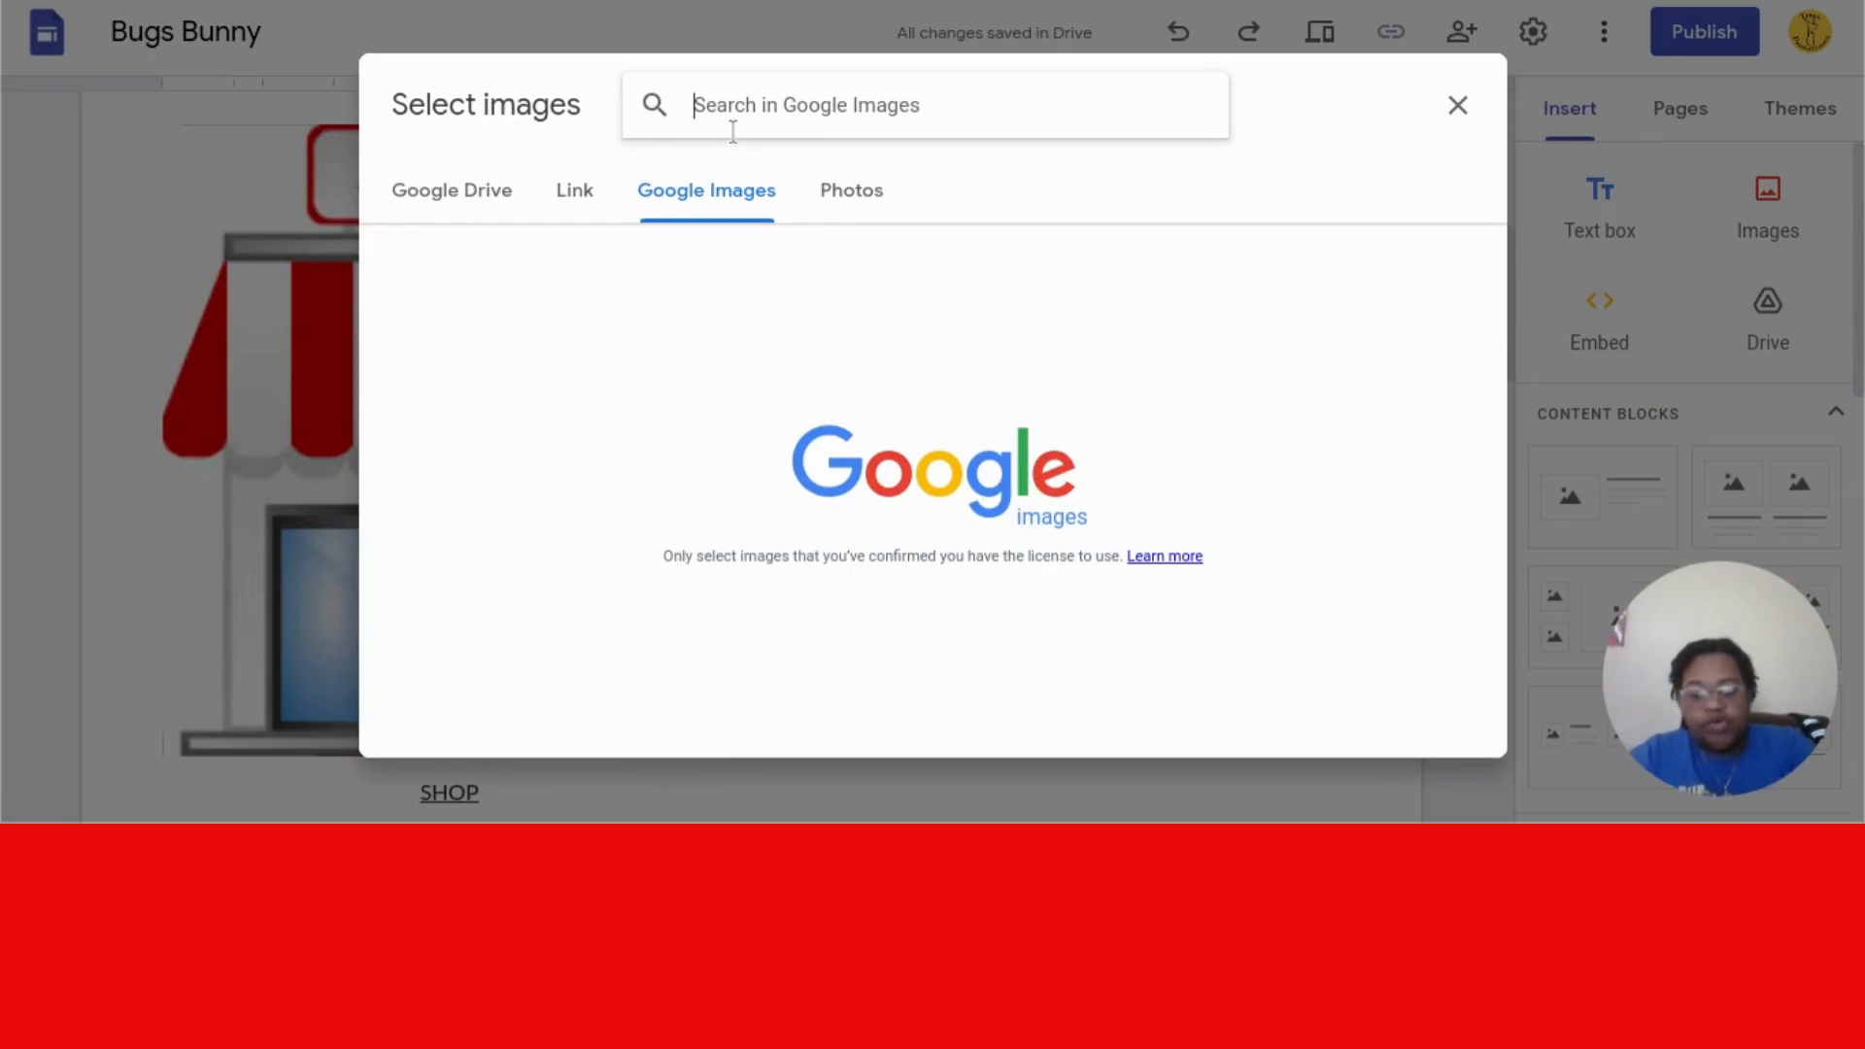
type("NEWSLW")
key("BackSpace")
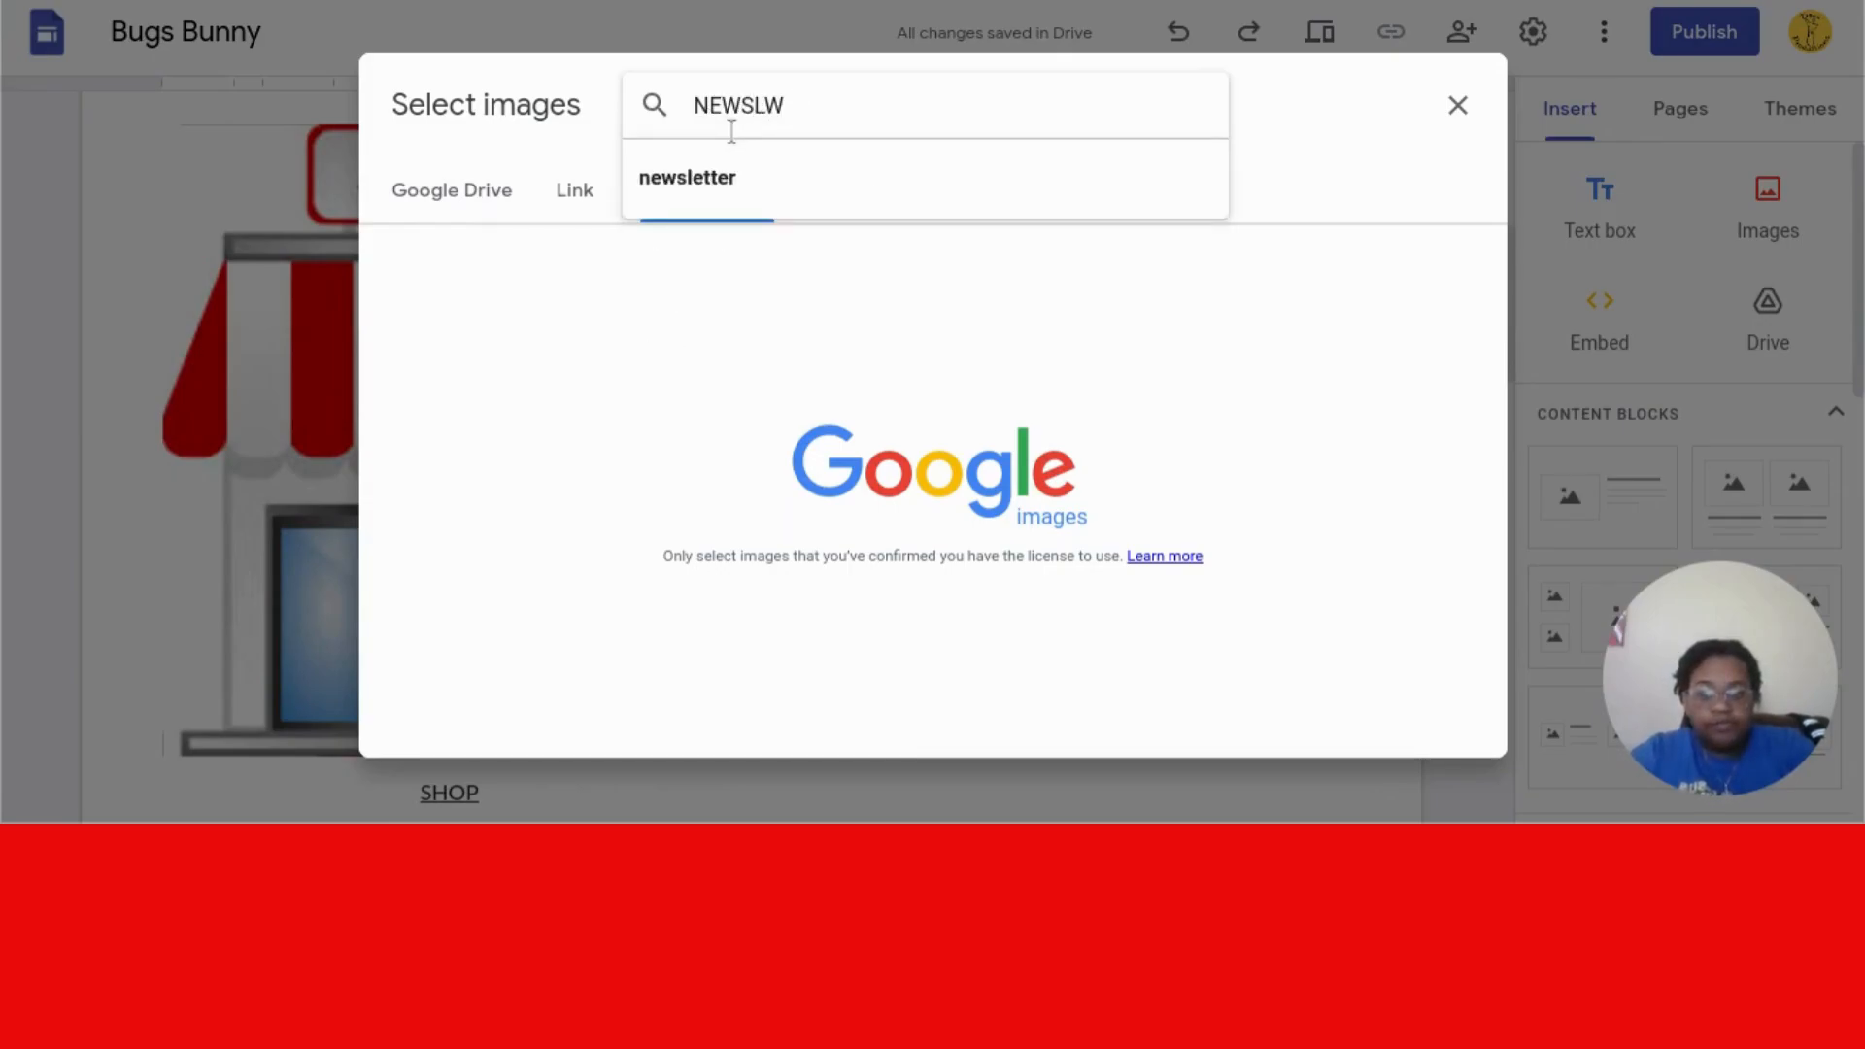
key("BackSpace")
type("LET")
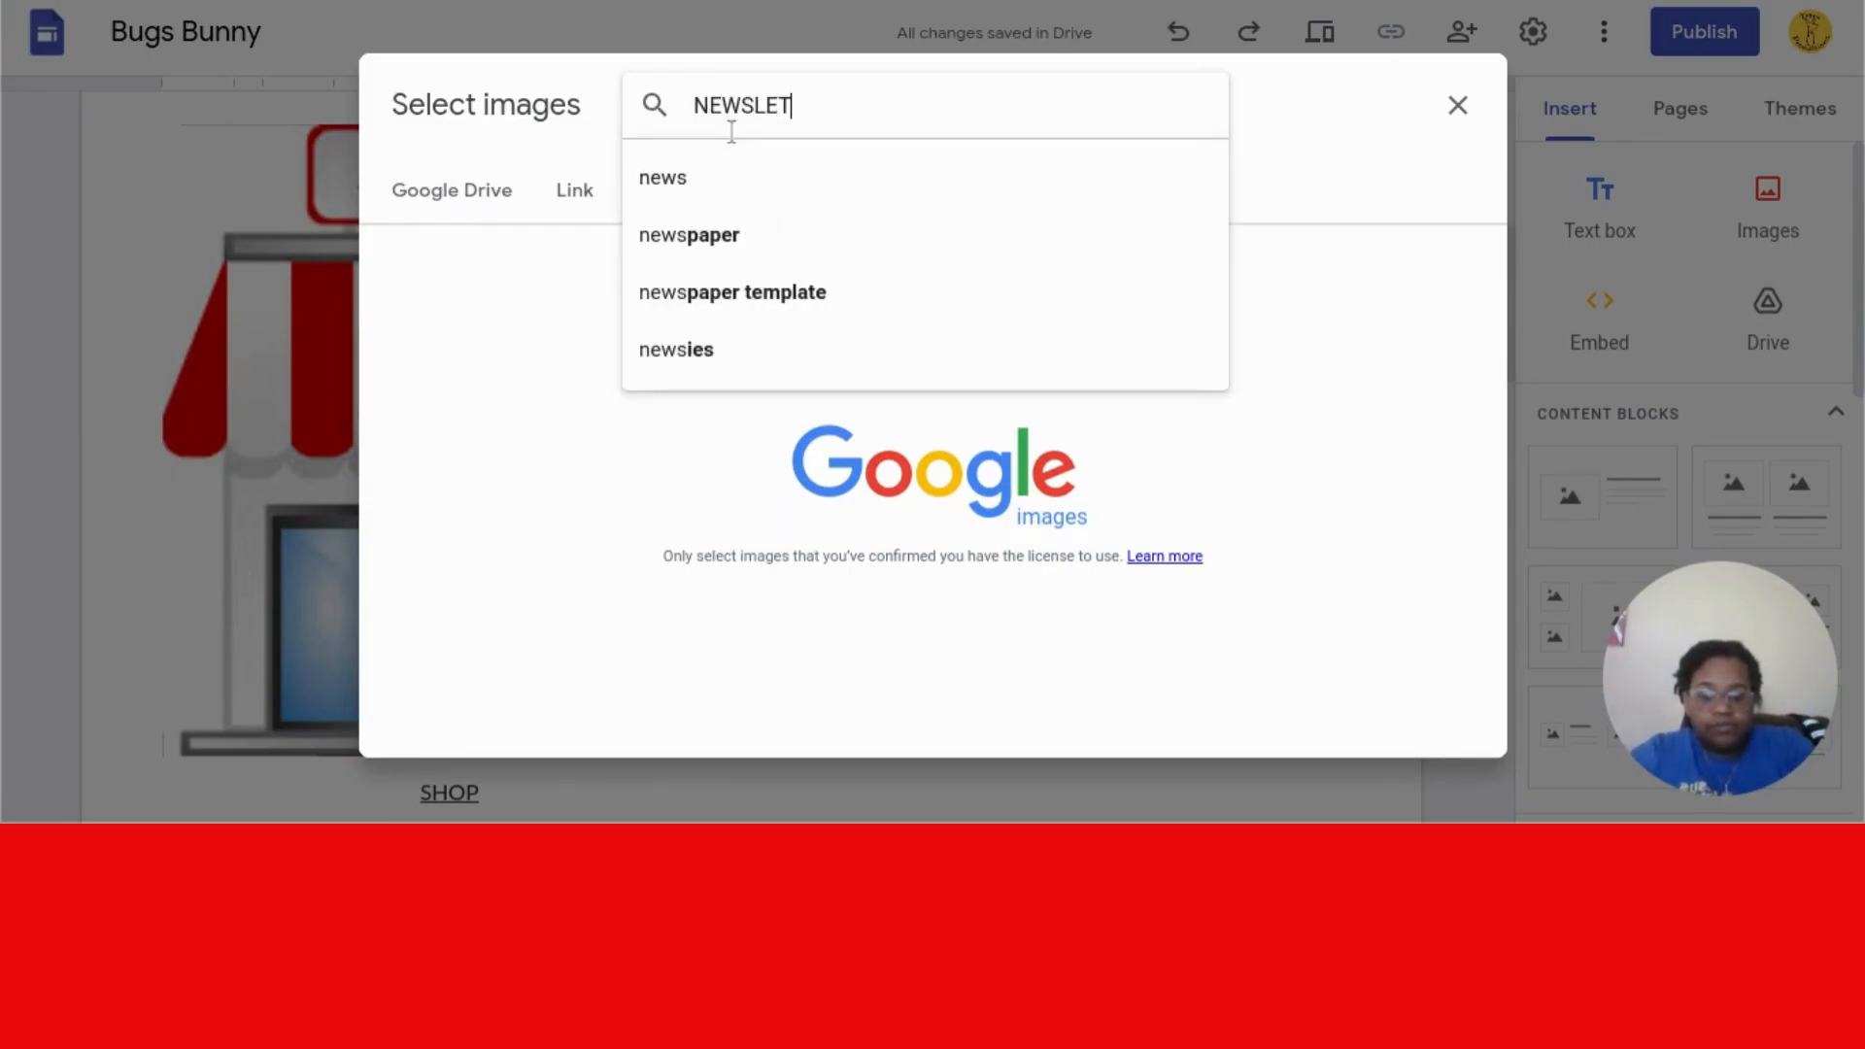
type("TER")
key("Return")
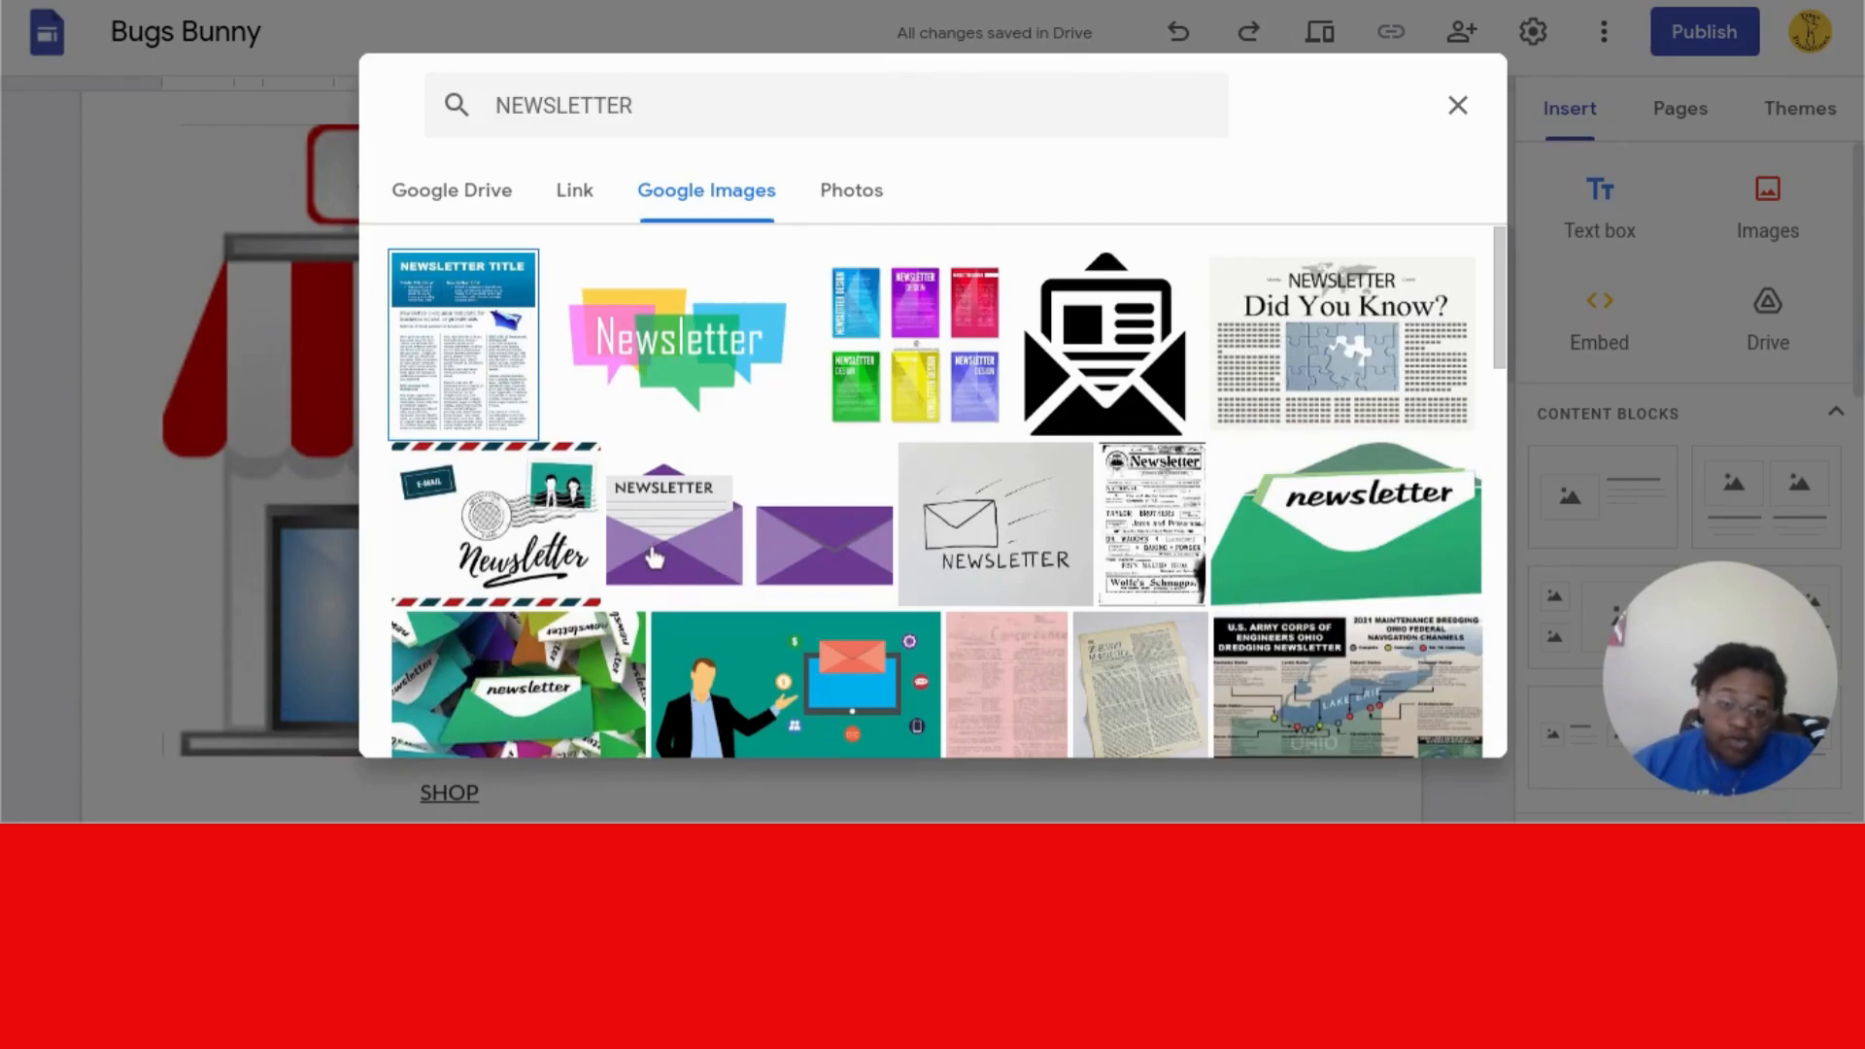
- Pick the green newsletter envelopes image and insert it
scroll(566, 685, "down", 1)
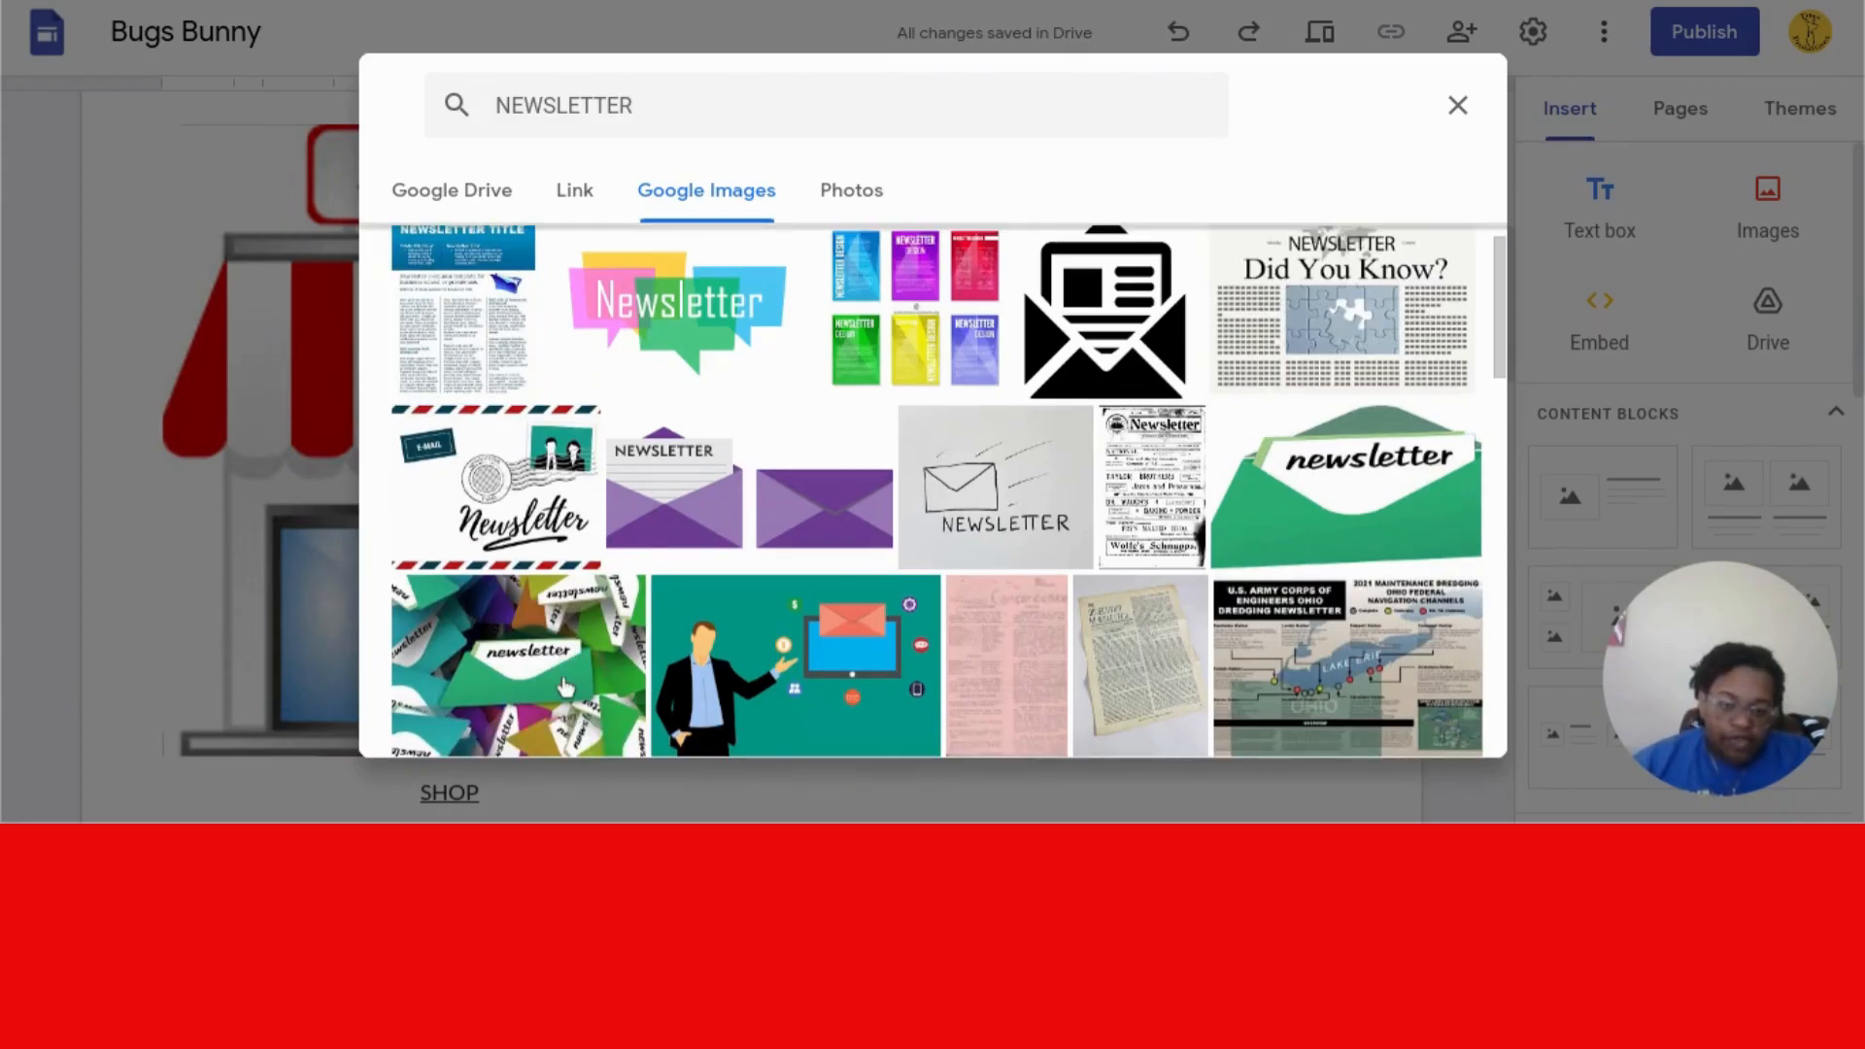
left_click(566, 685)
left_click(1473, 740)
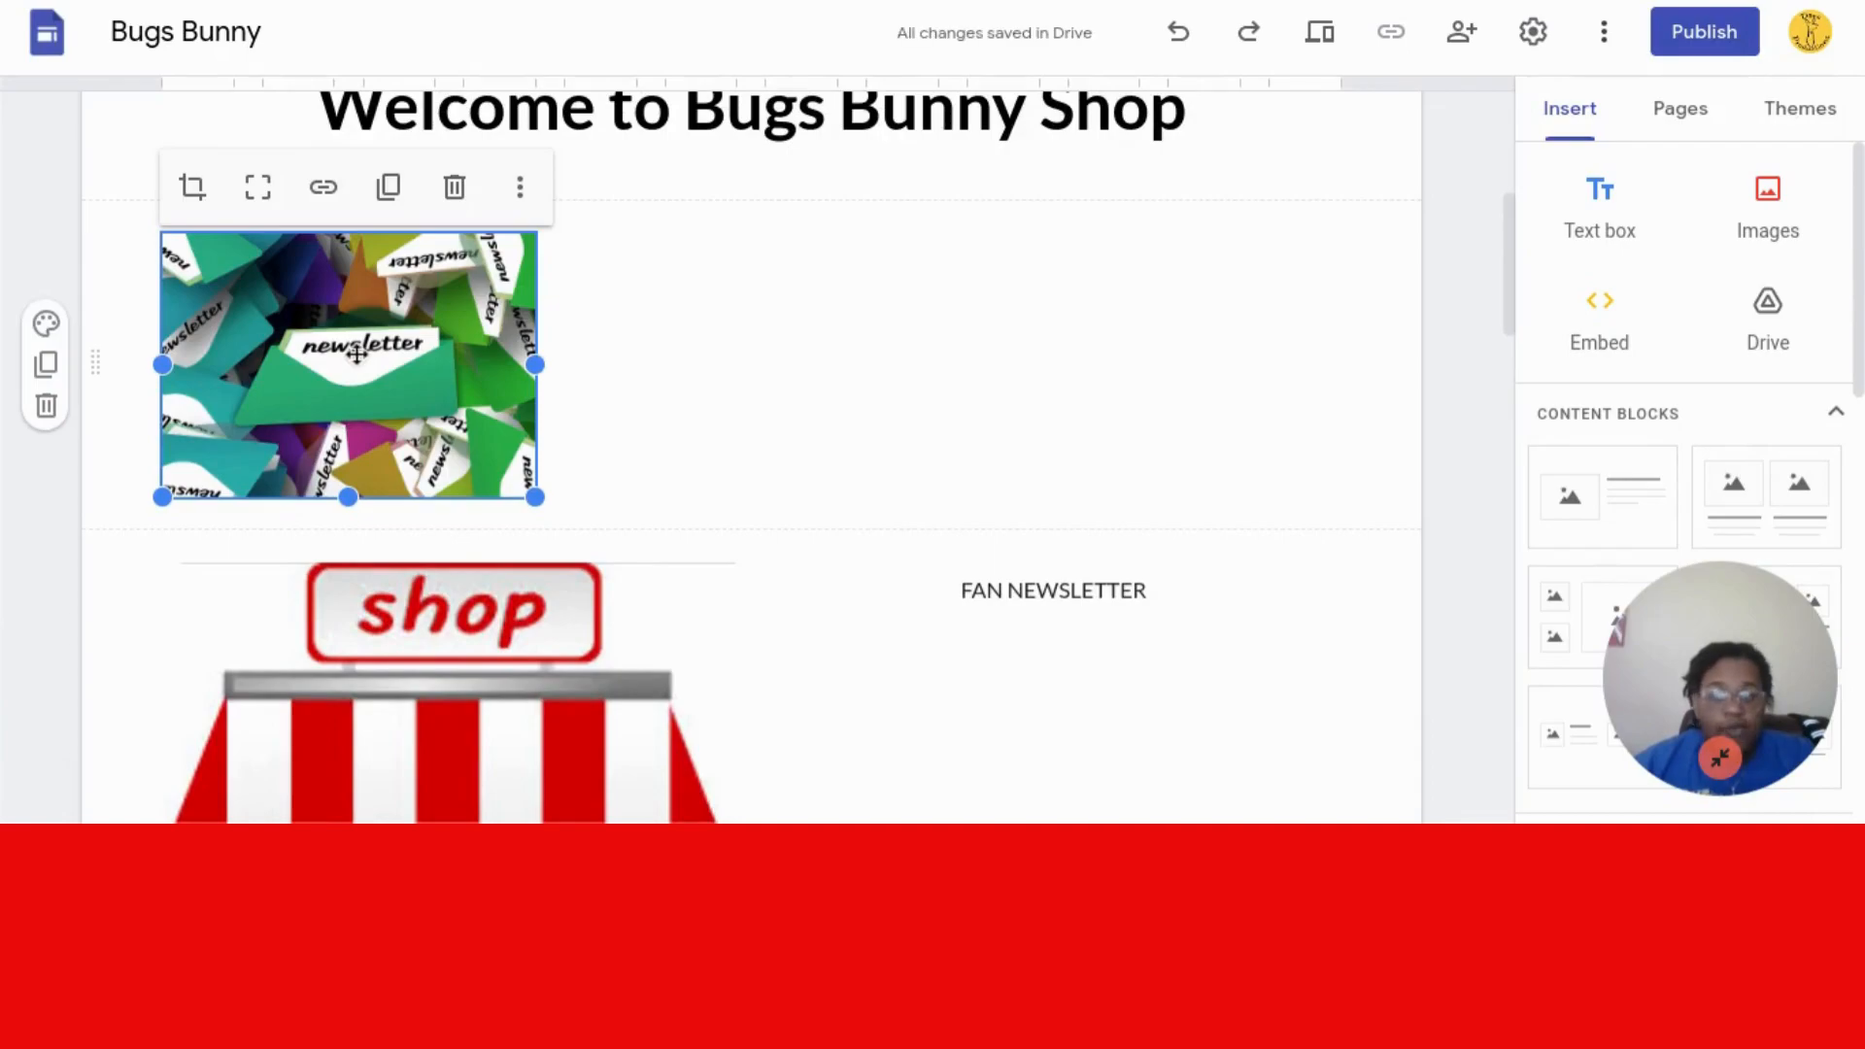
- Move the newsletter image above the FAN NEWSLETTER caption
left_click_drag(421, 378, 935, 551)
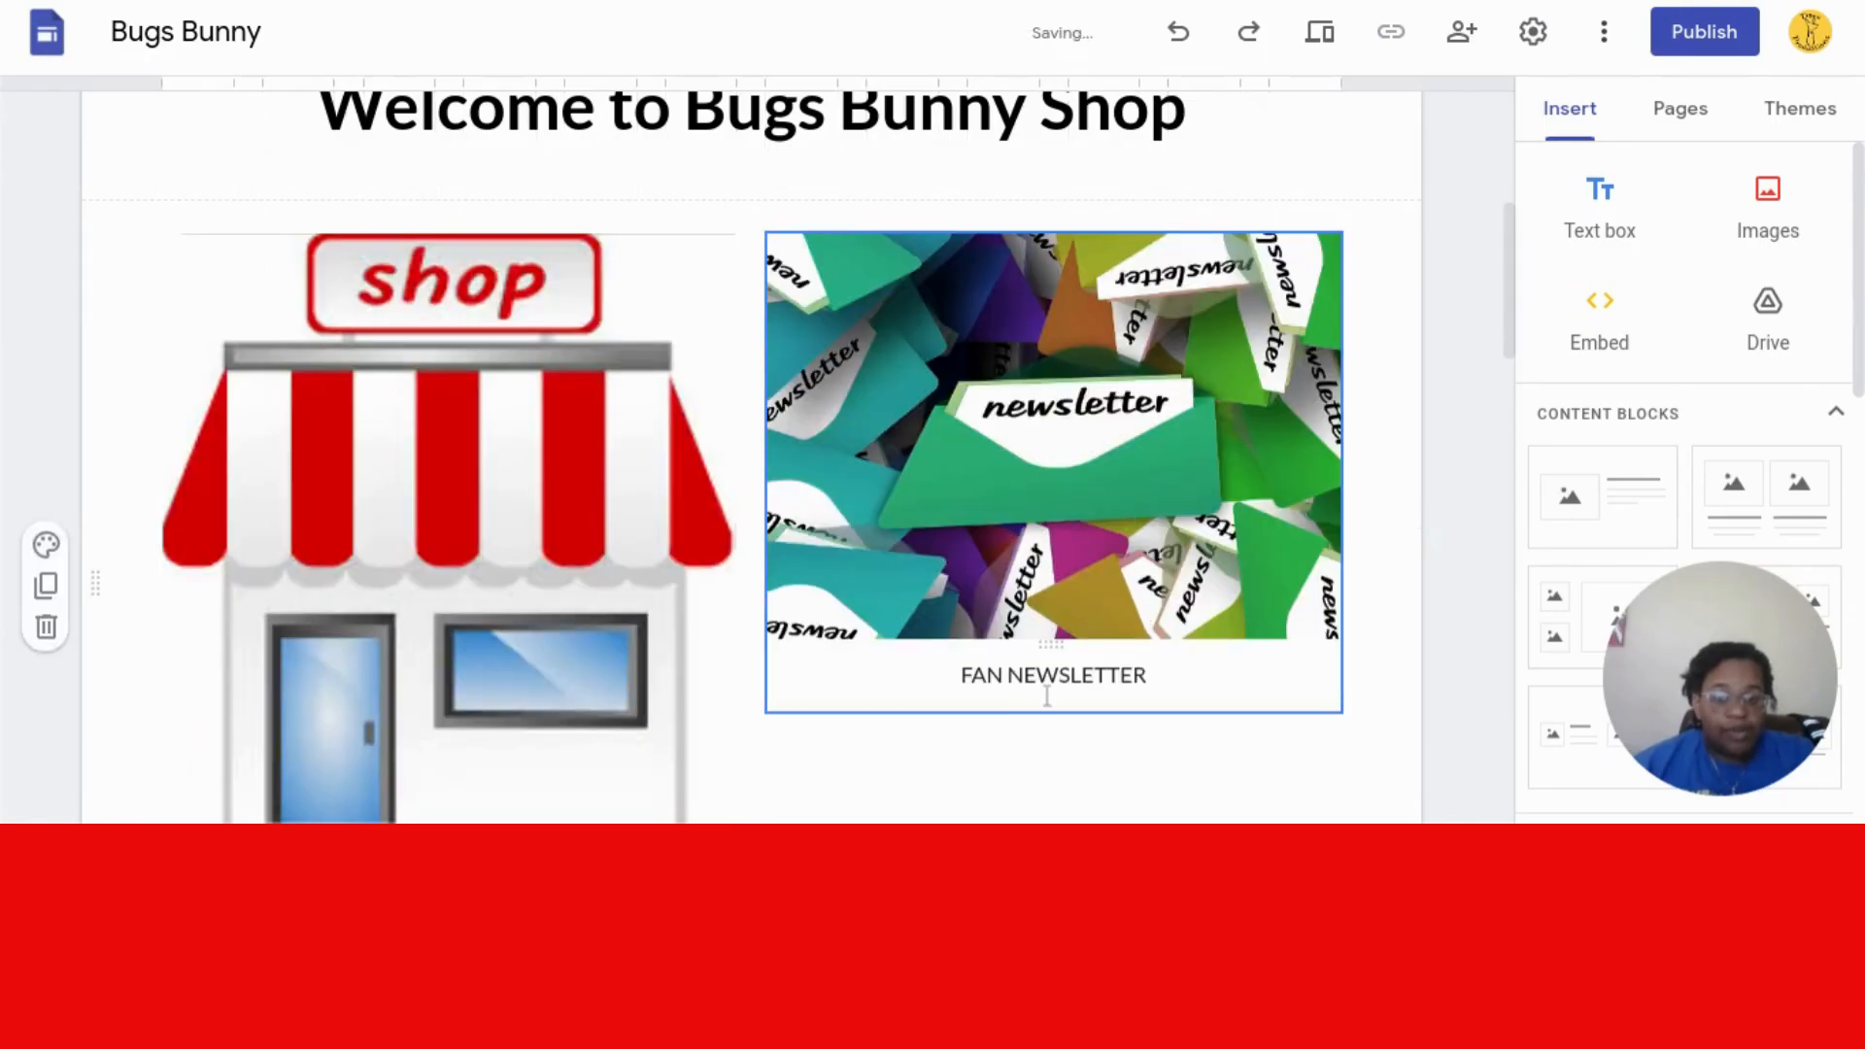
left_click(1071, 668)
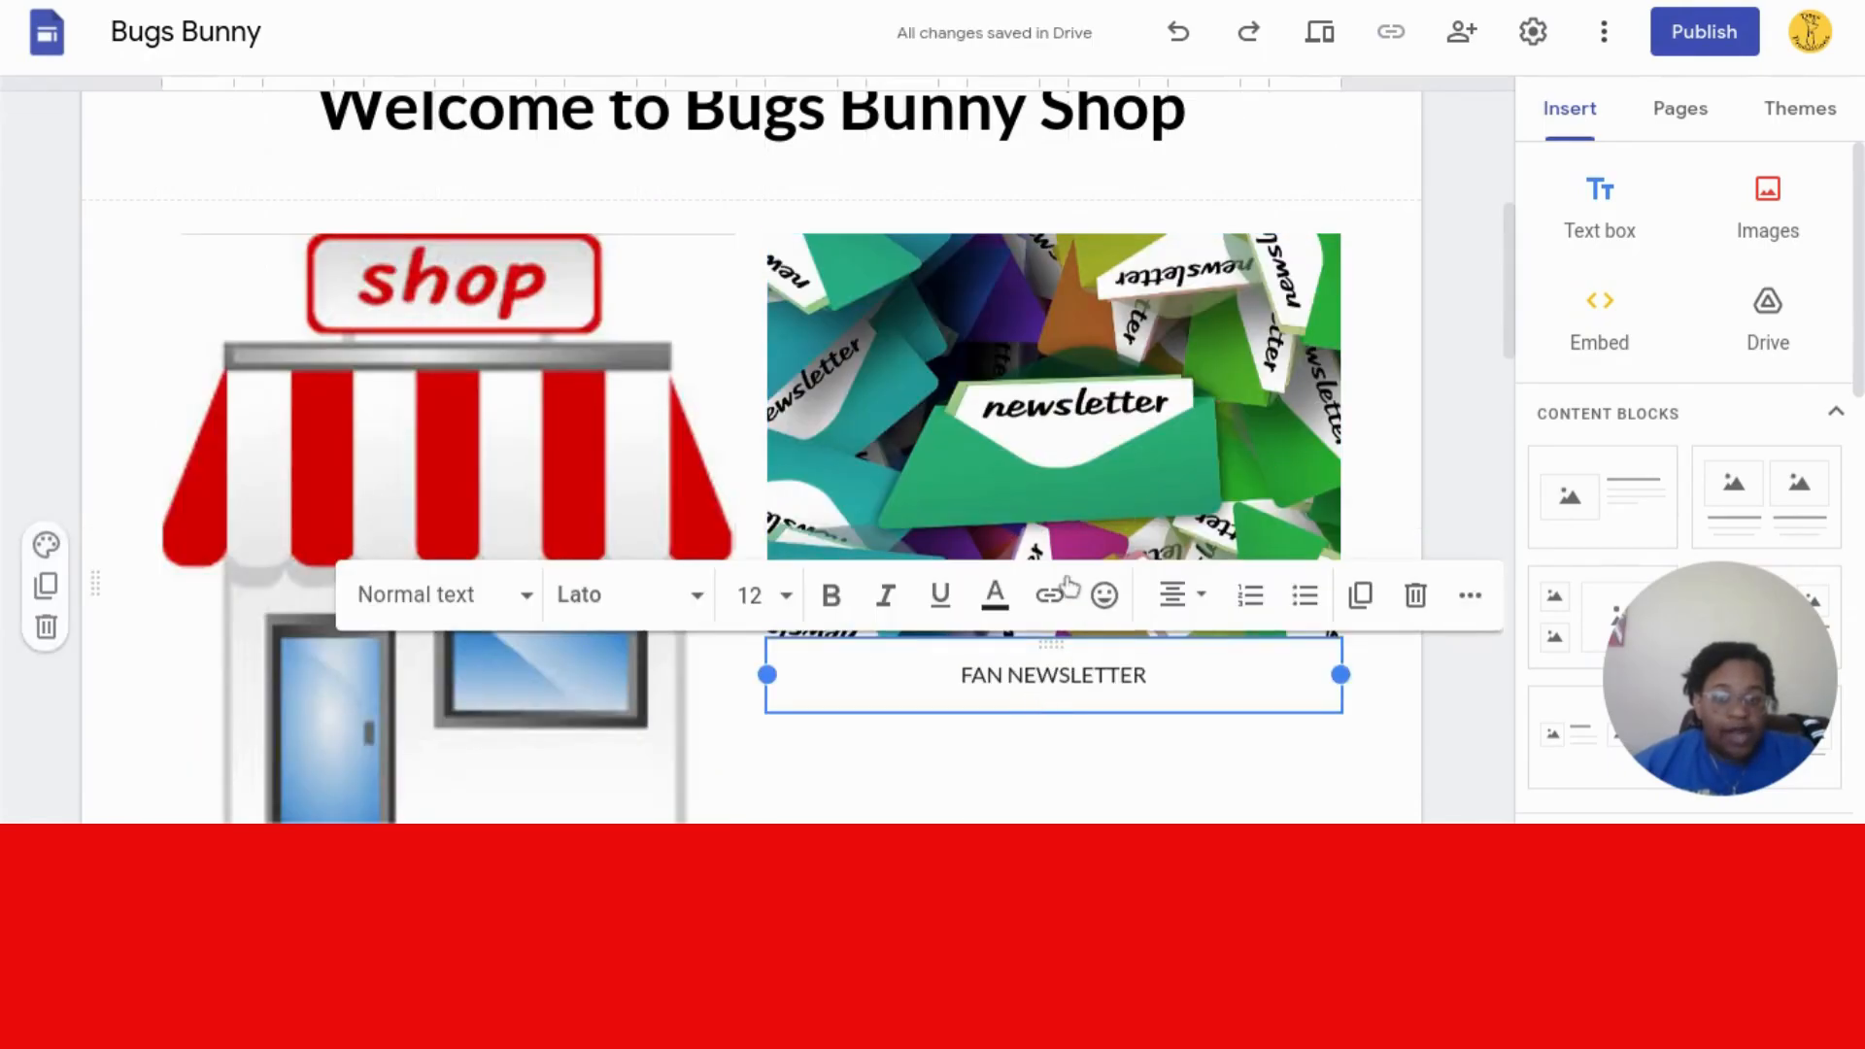
left_click(537, 541)
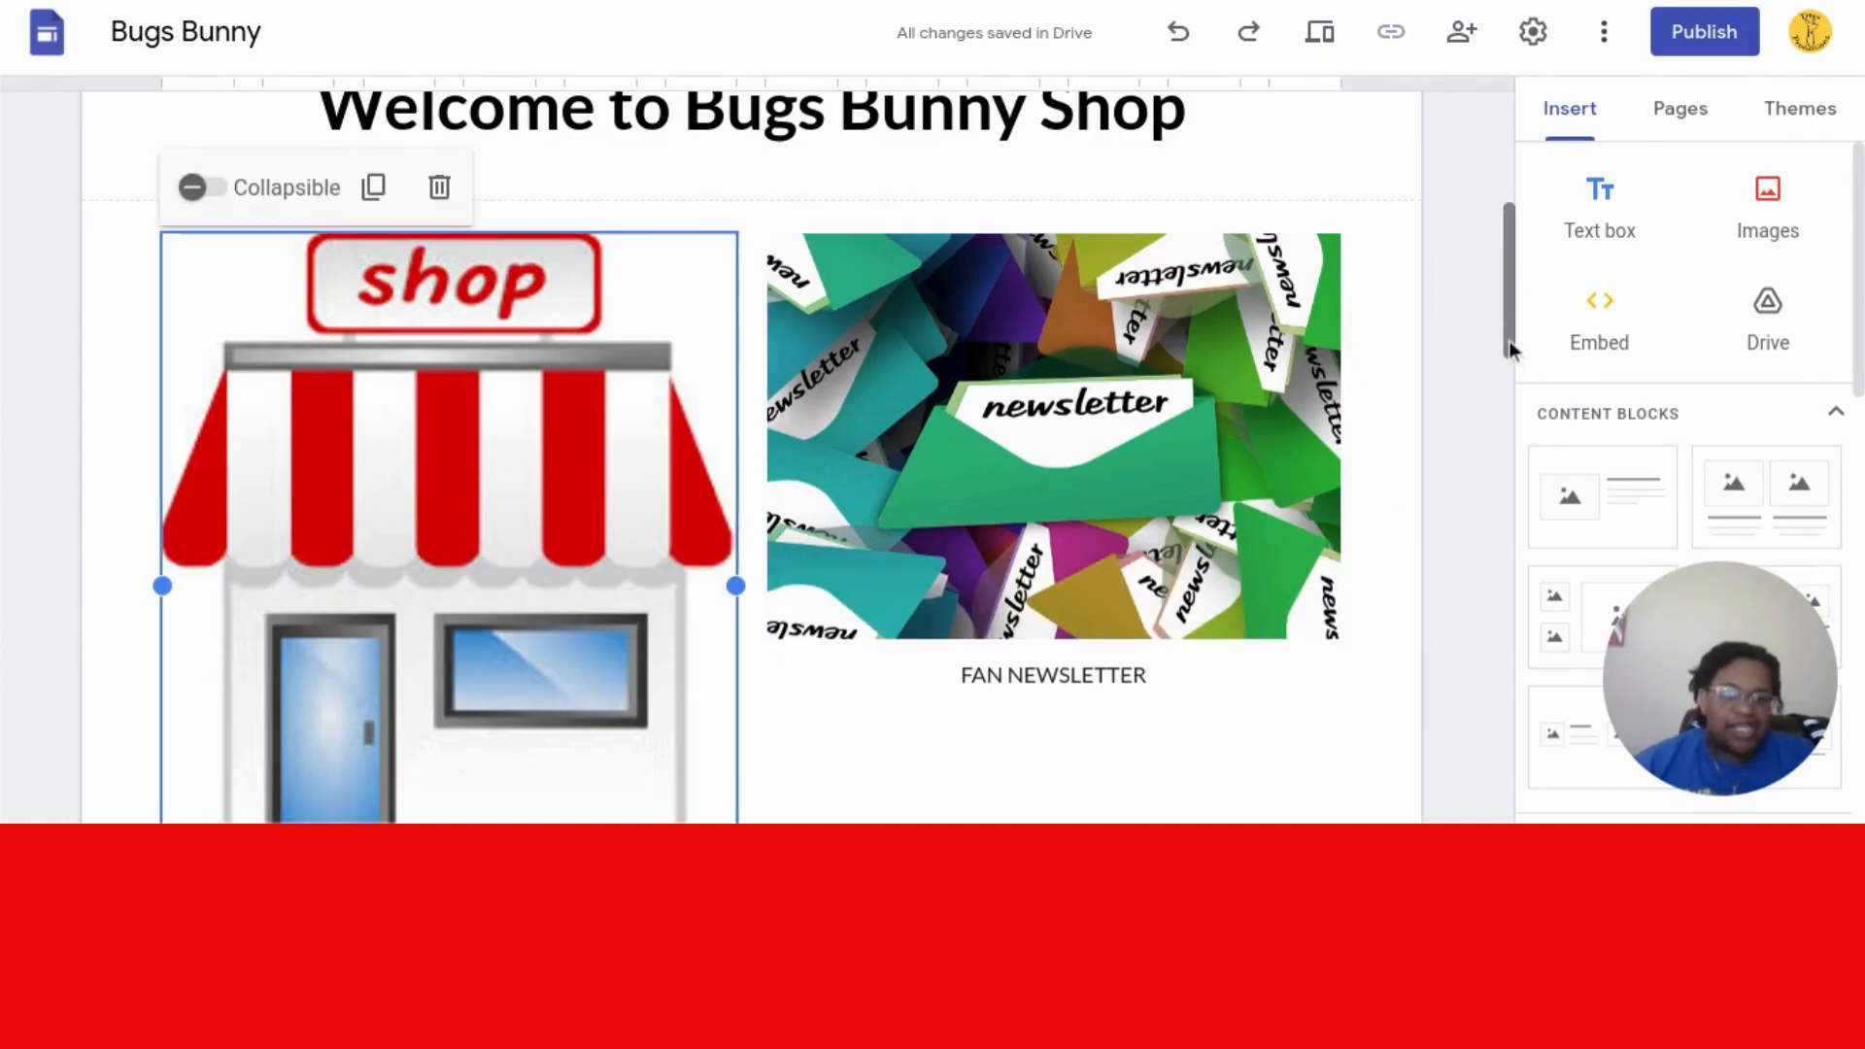
mouse_move(1507, 340)
left_mouse_down()
mouse_move(1507, 393)
mouse_move(1507, 375)
left_mouse_up()
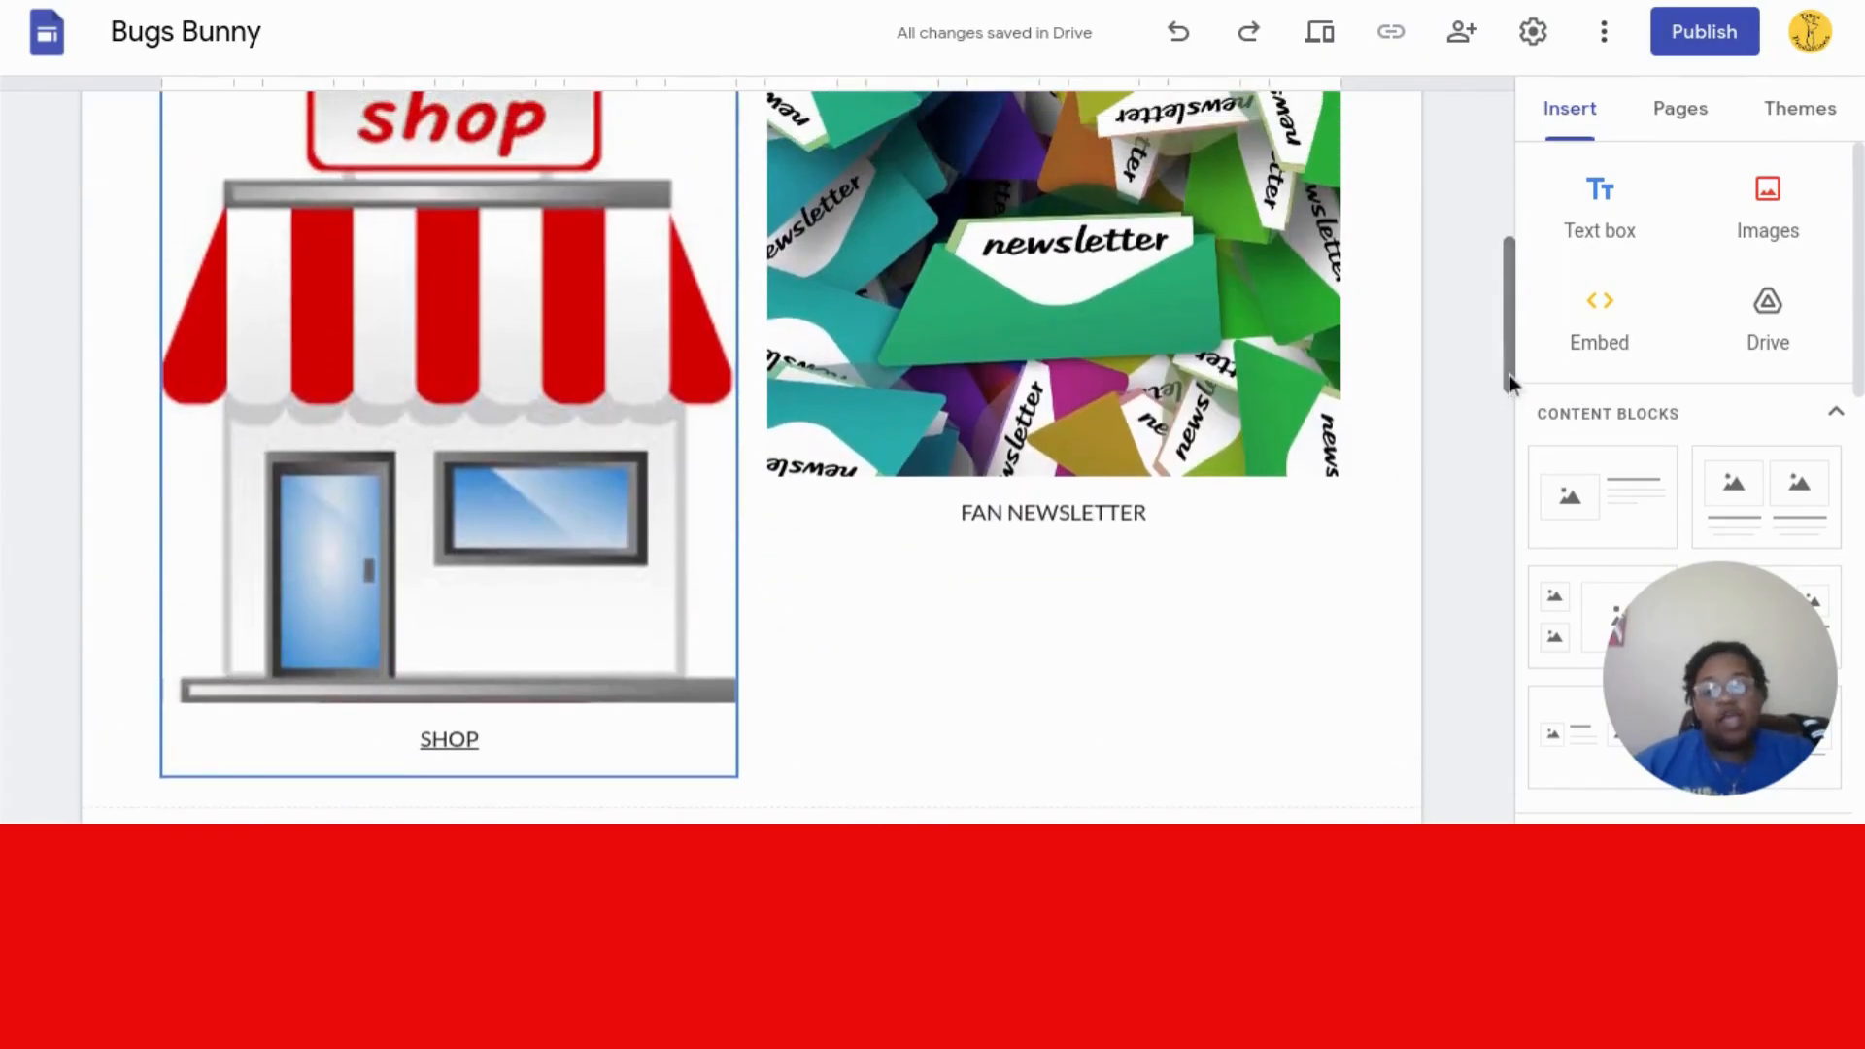
- Zoom the shop image fully out so the whole storefront and sign show
left_click(343, 450)
double_click(343, 450)
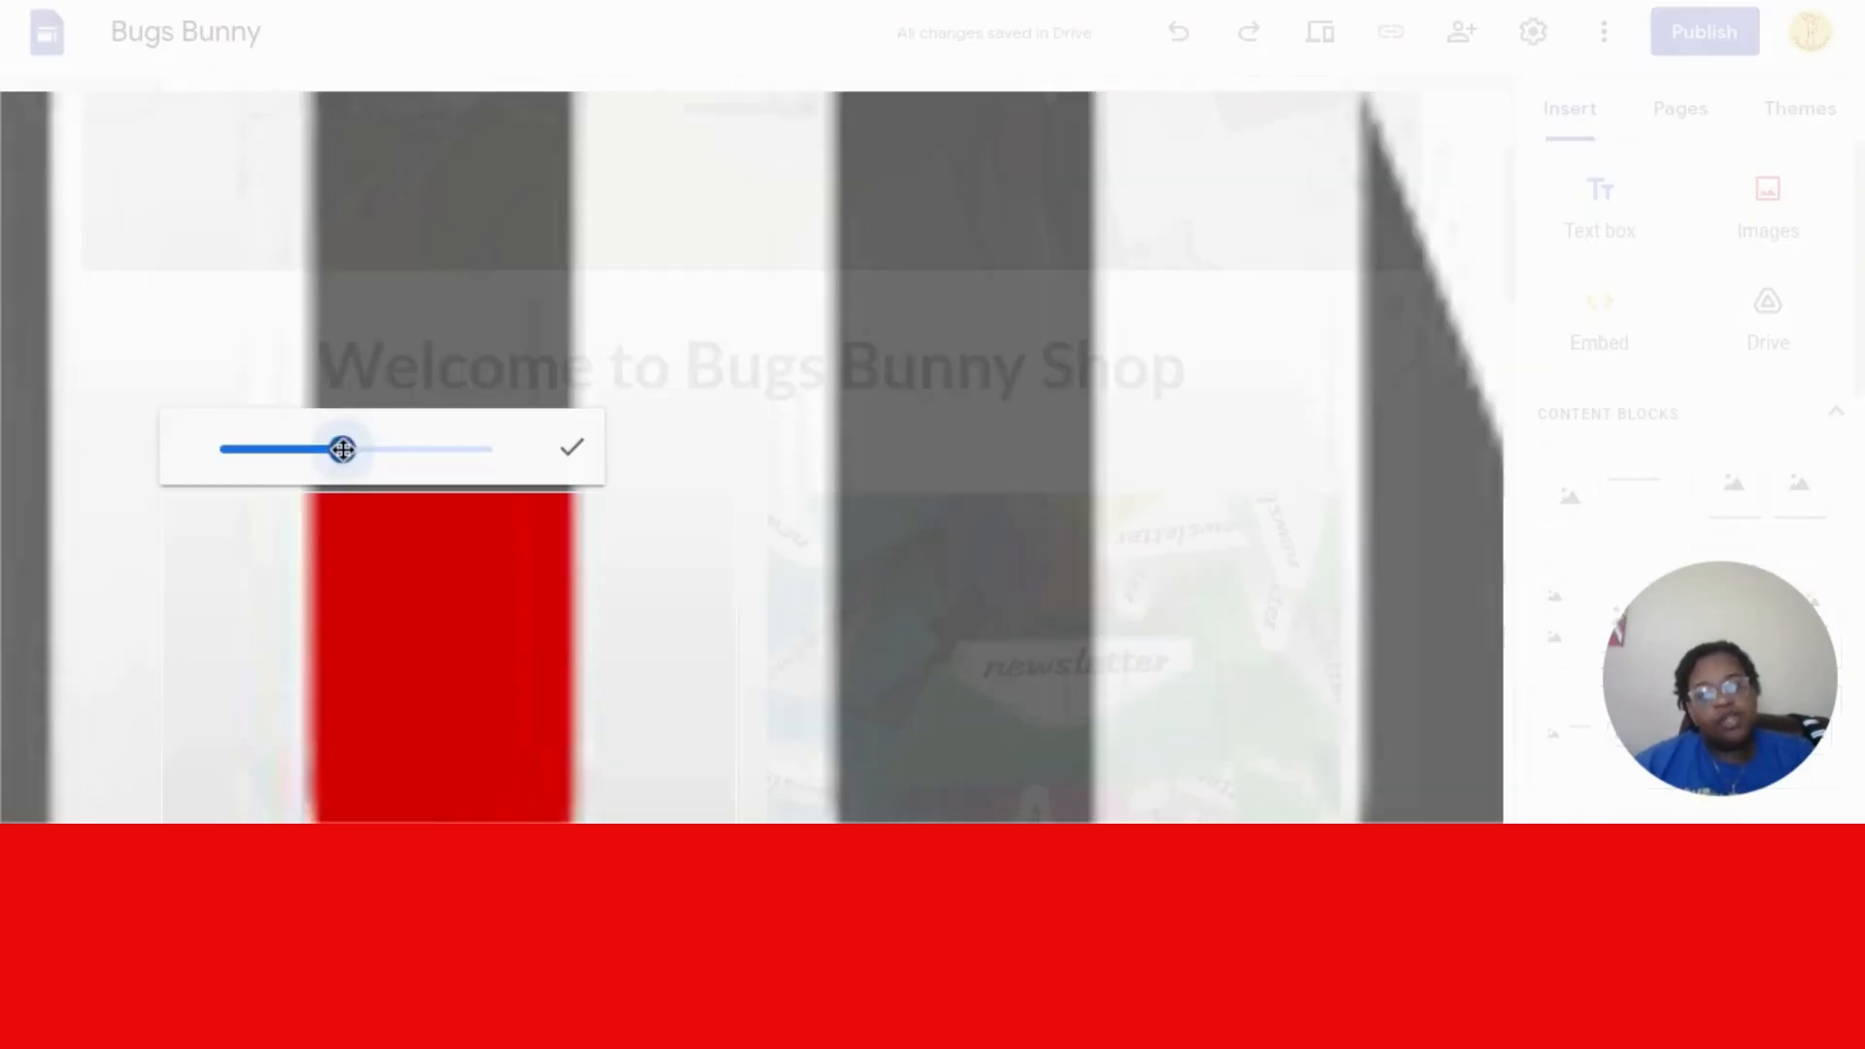
left_click_drag(346, 445, 206, 446)
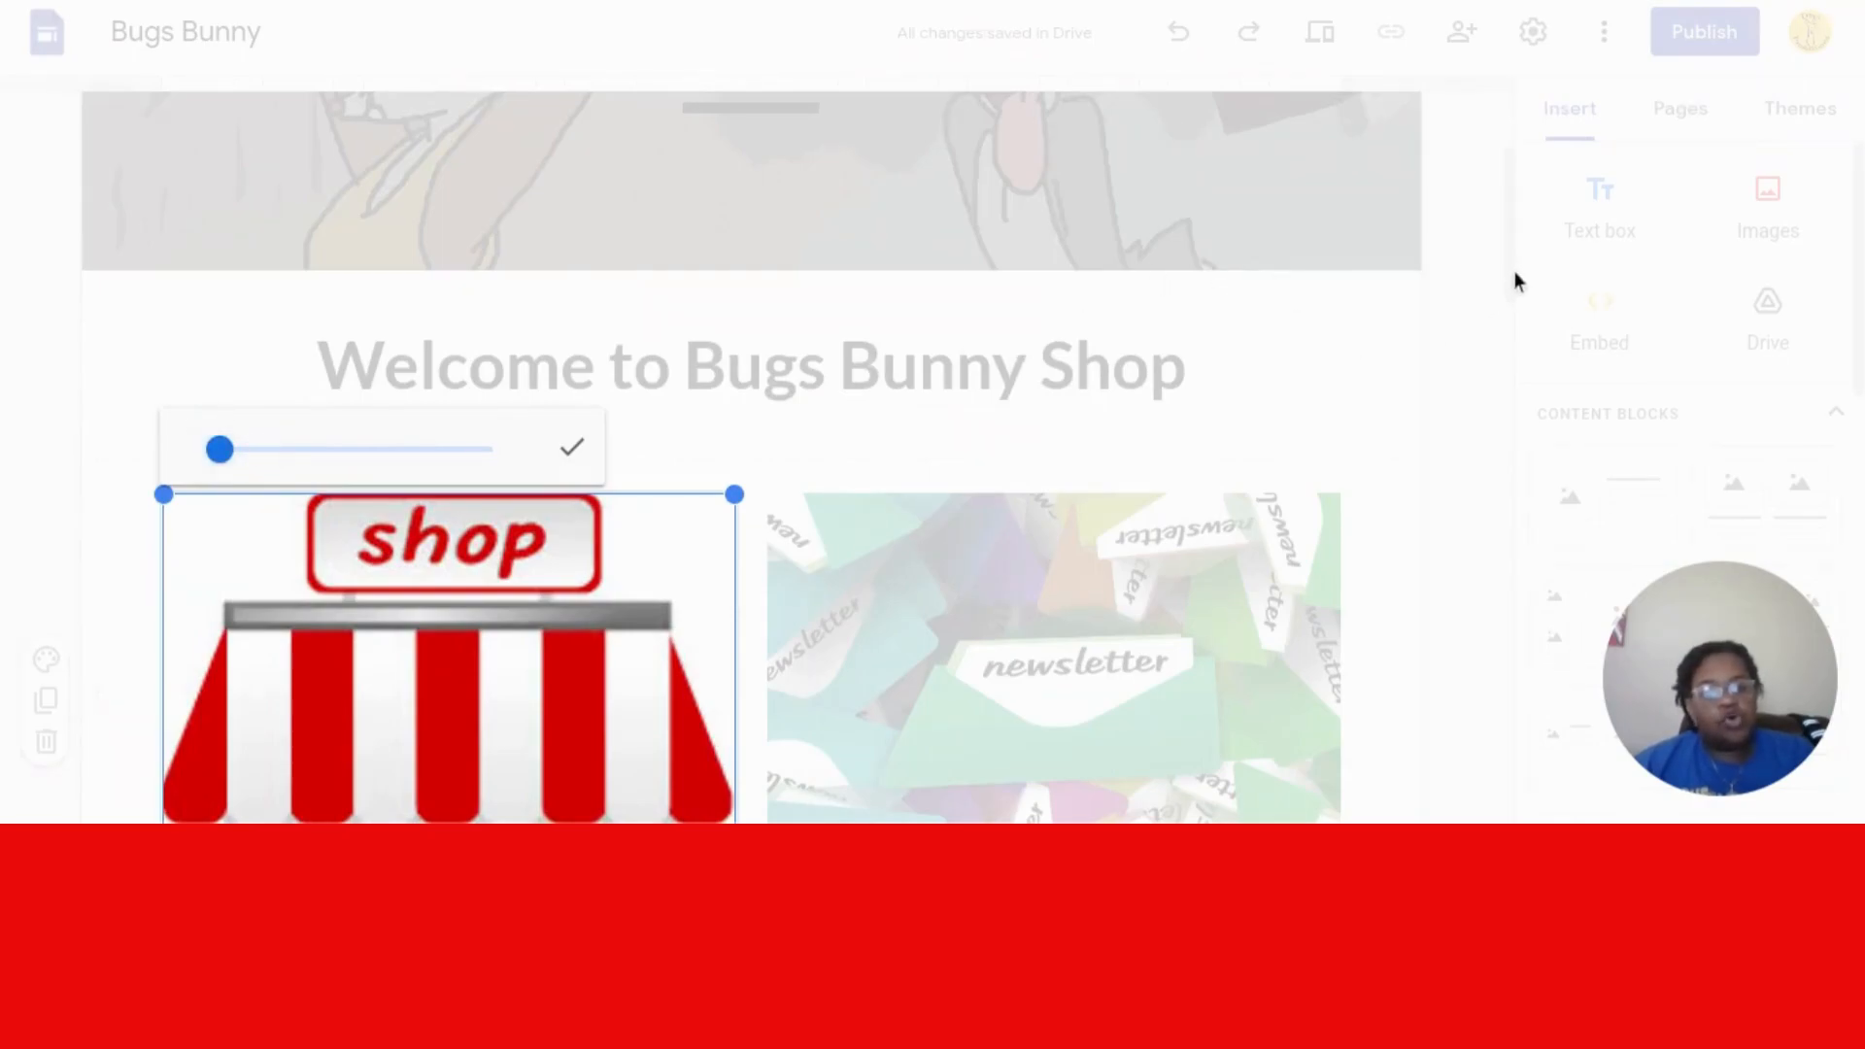
left_click(1371, 347)
scroll(1369, 346, "down", 1)
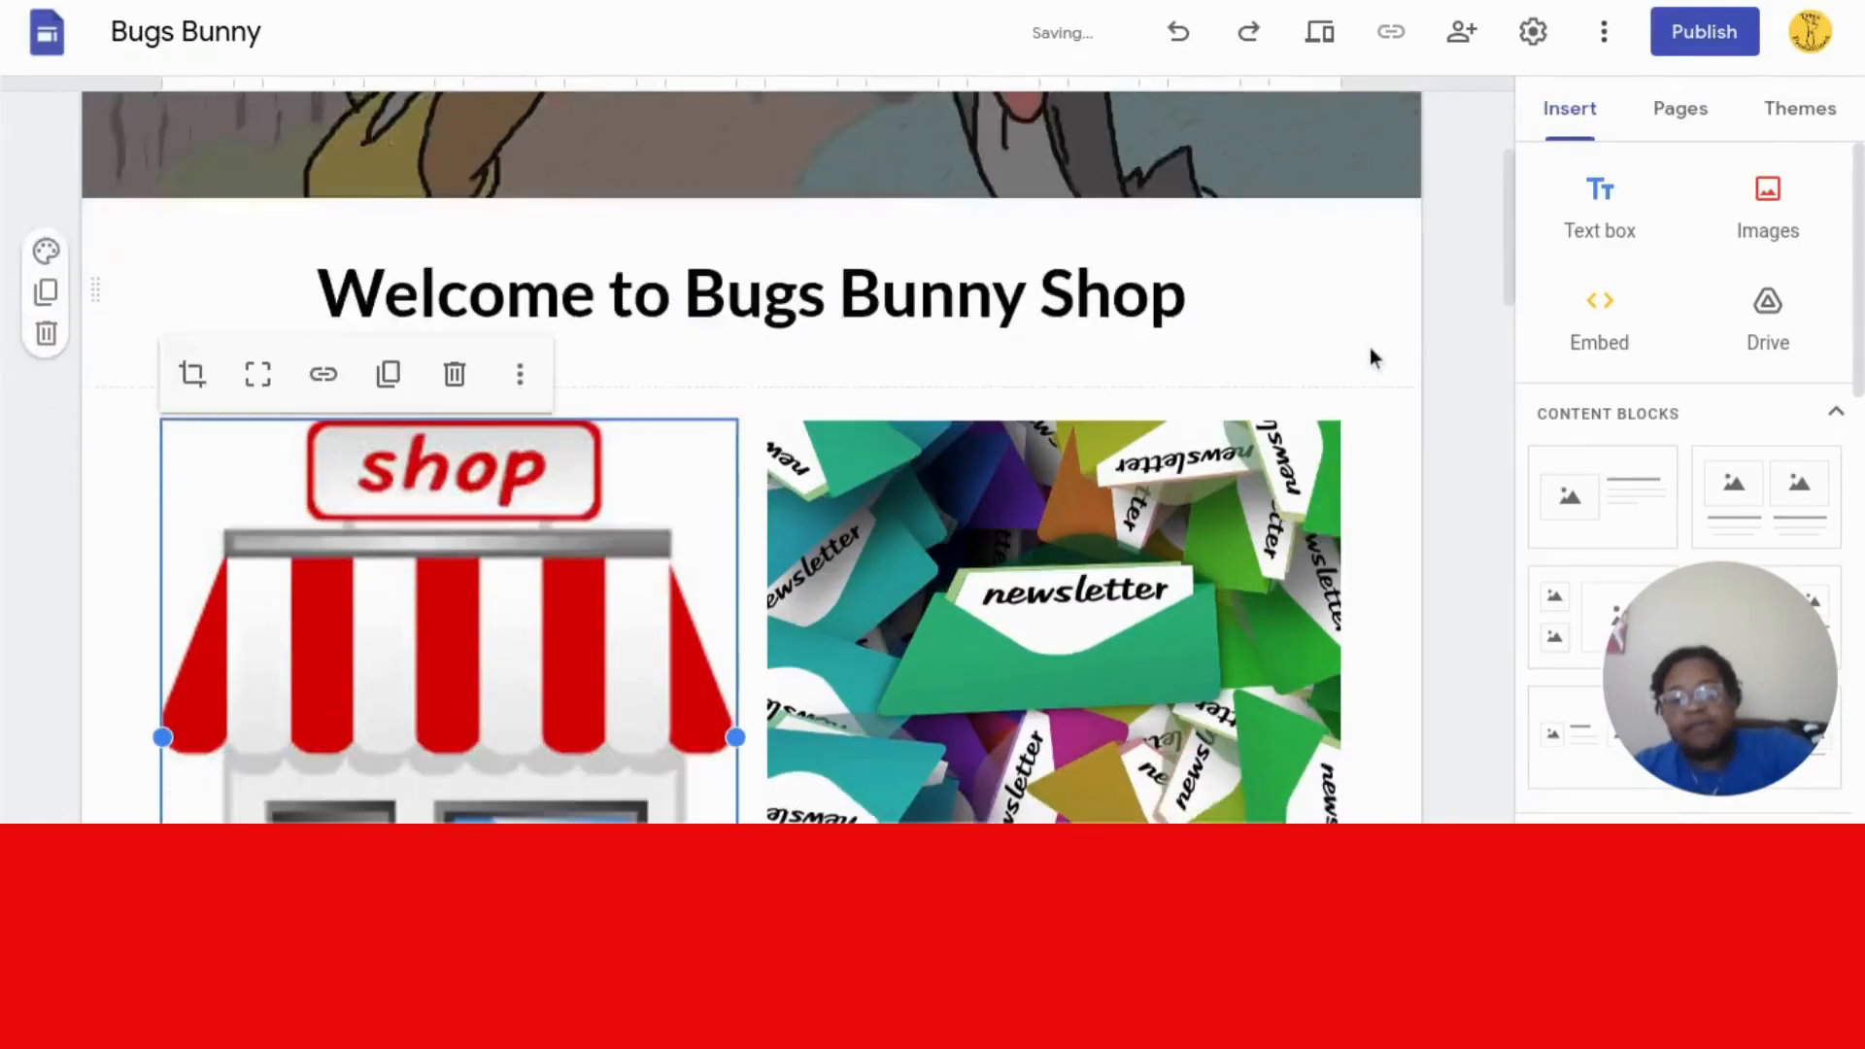
scroll(1369, 358, "down", 3)
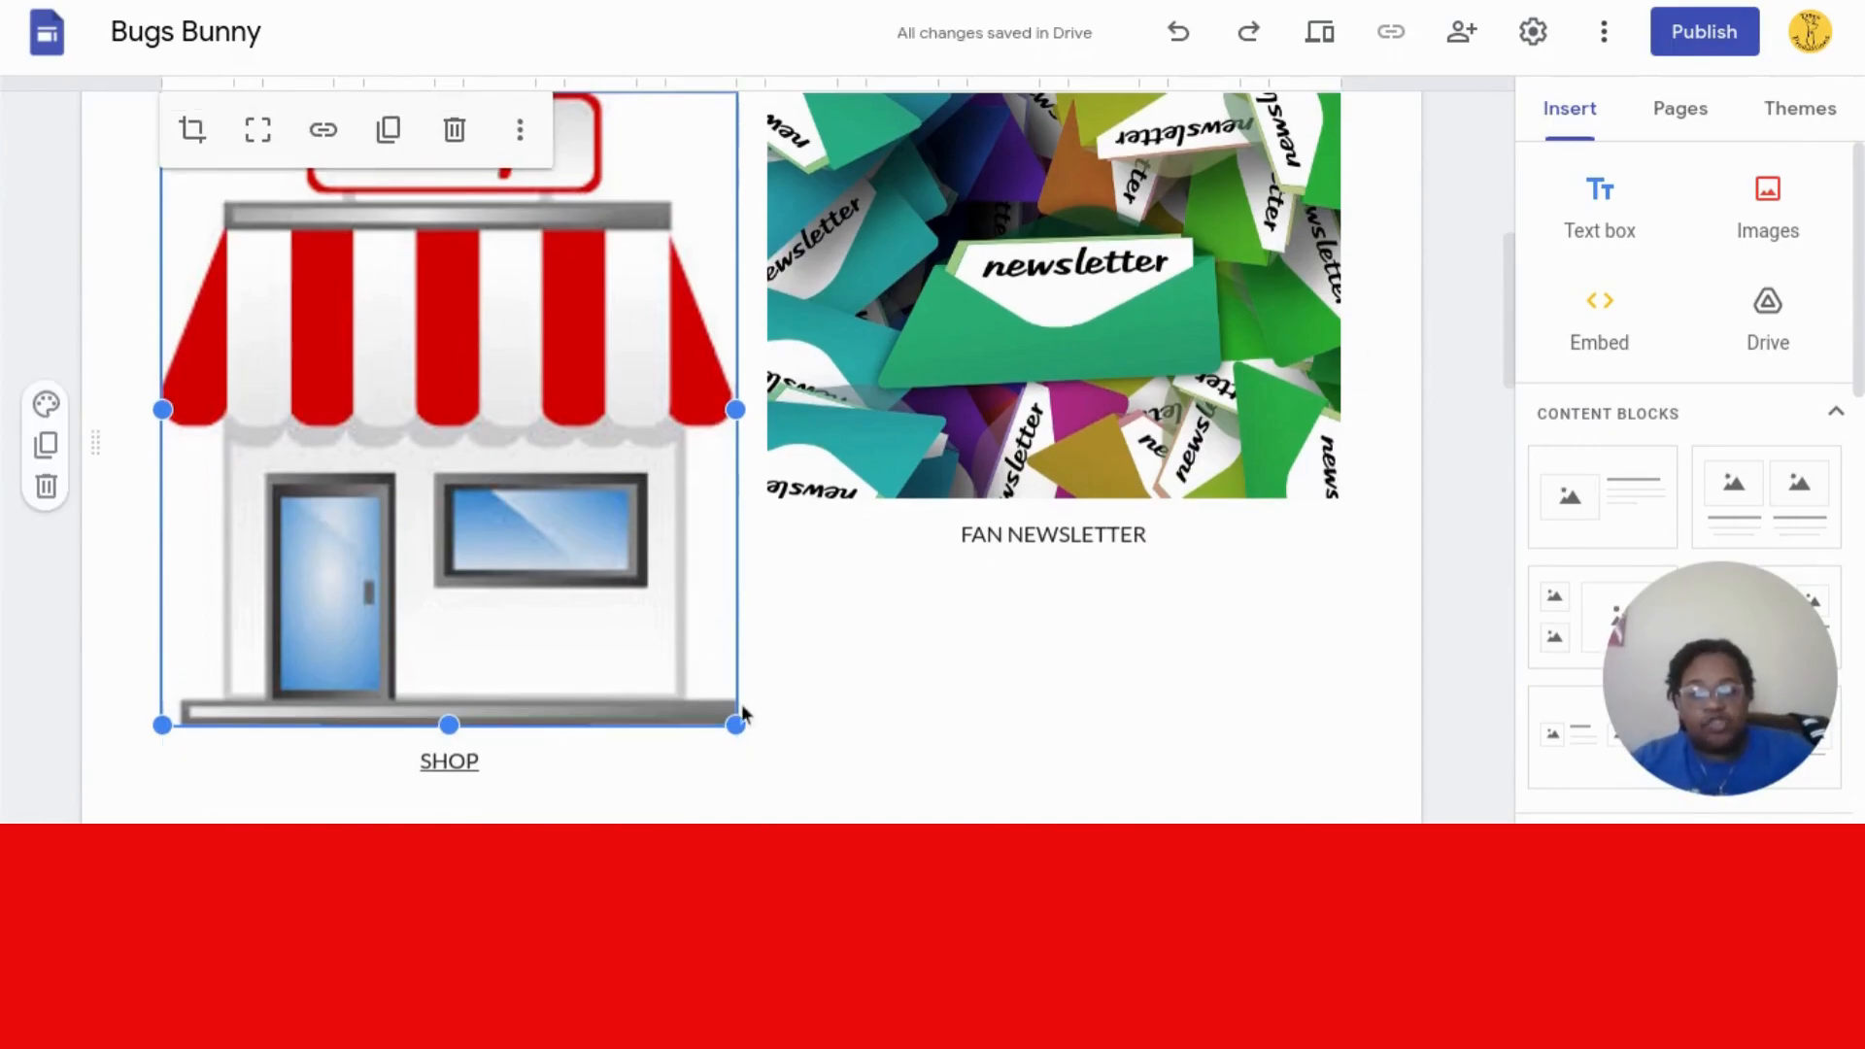
- Resize the shop image with its corner handle so it fits above the SHOP caption
left_click_drag(736, 724, 516, 434)
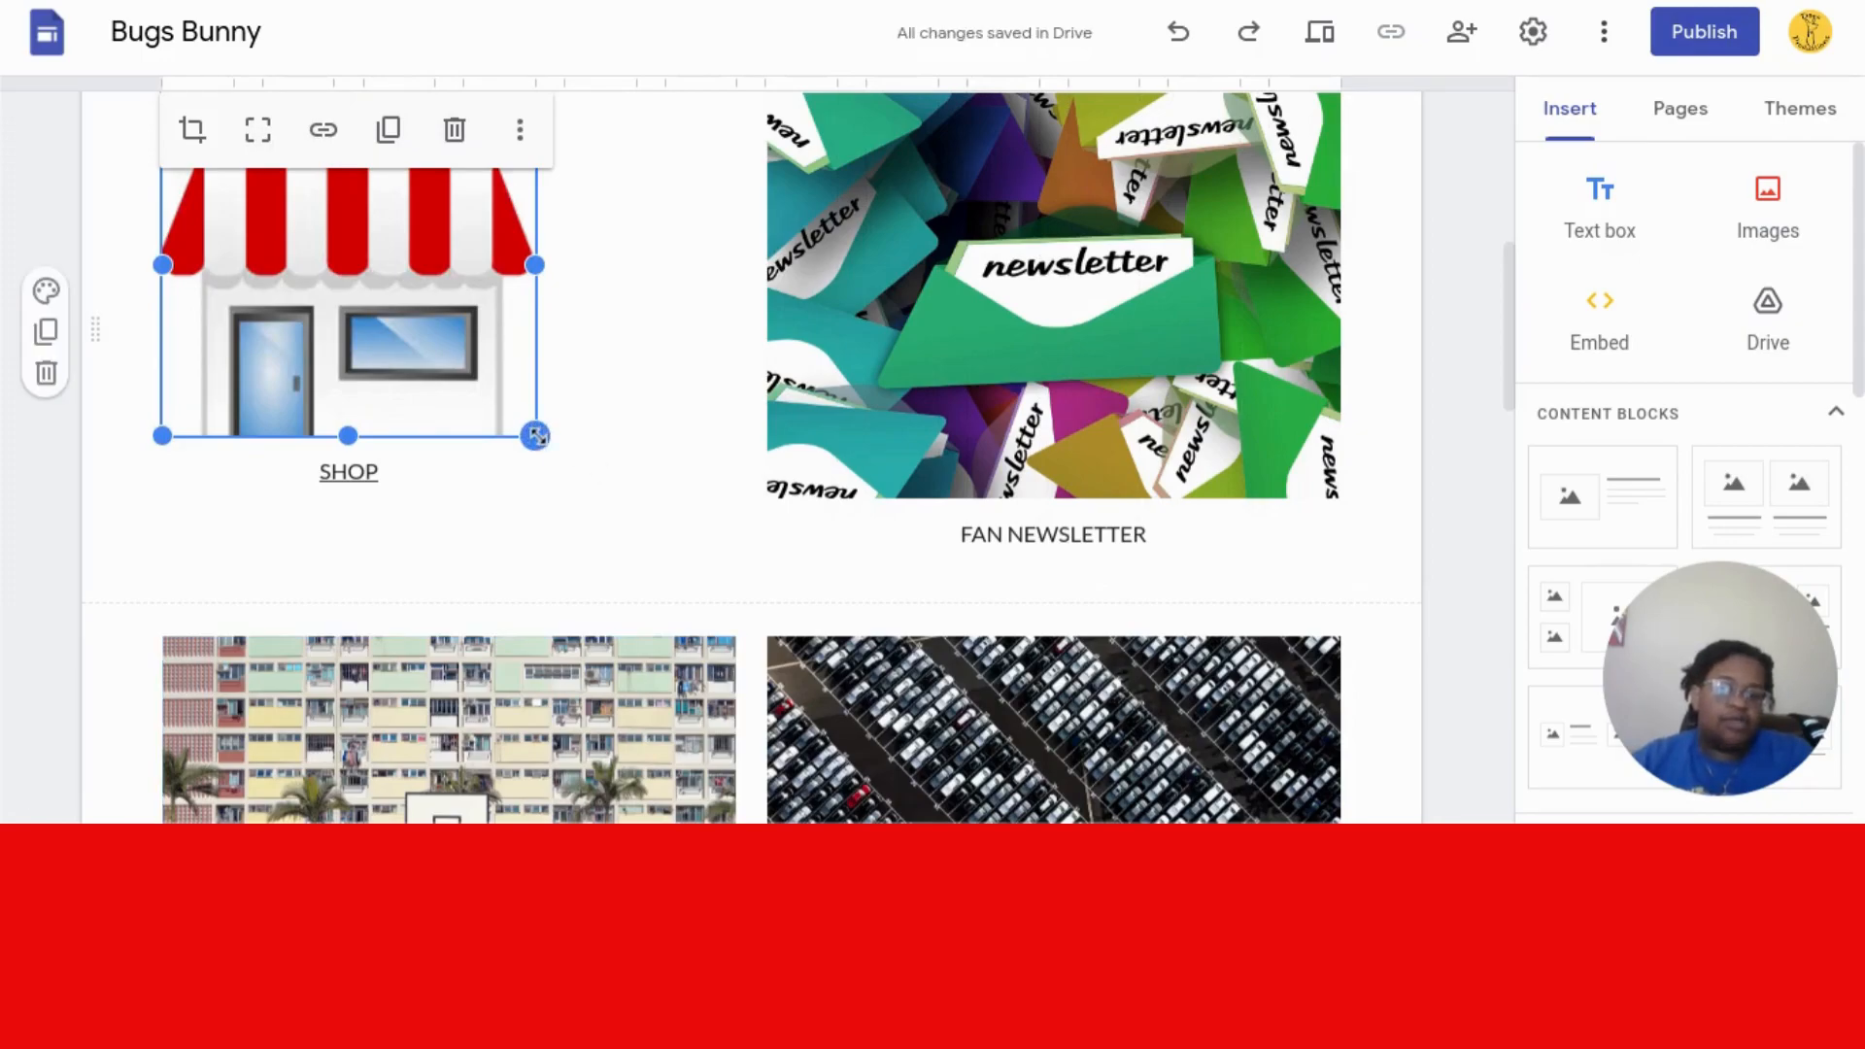
left_click_drag(536, 439, 580, 492)
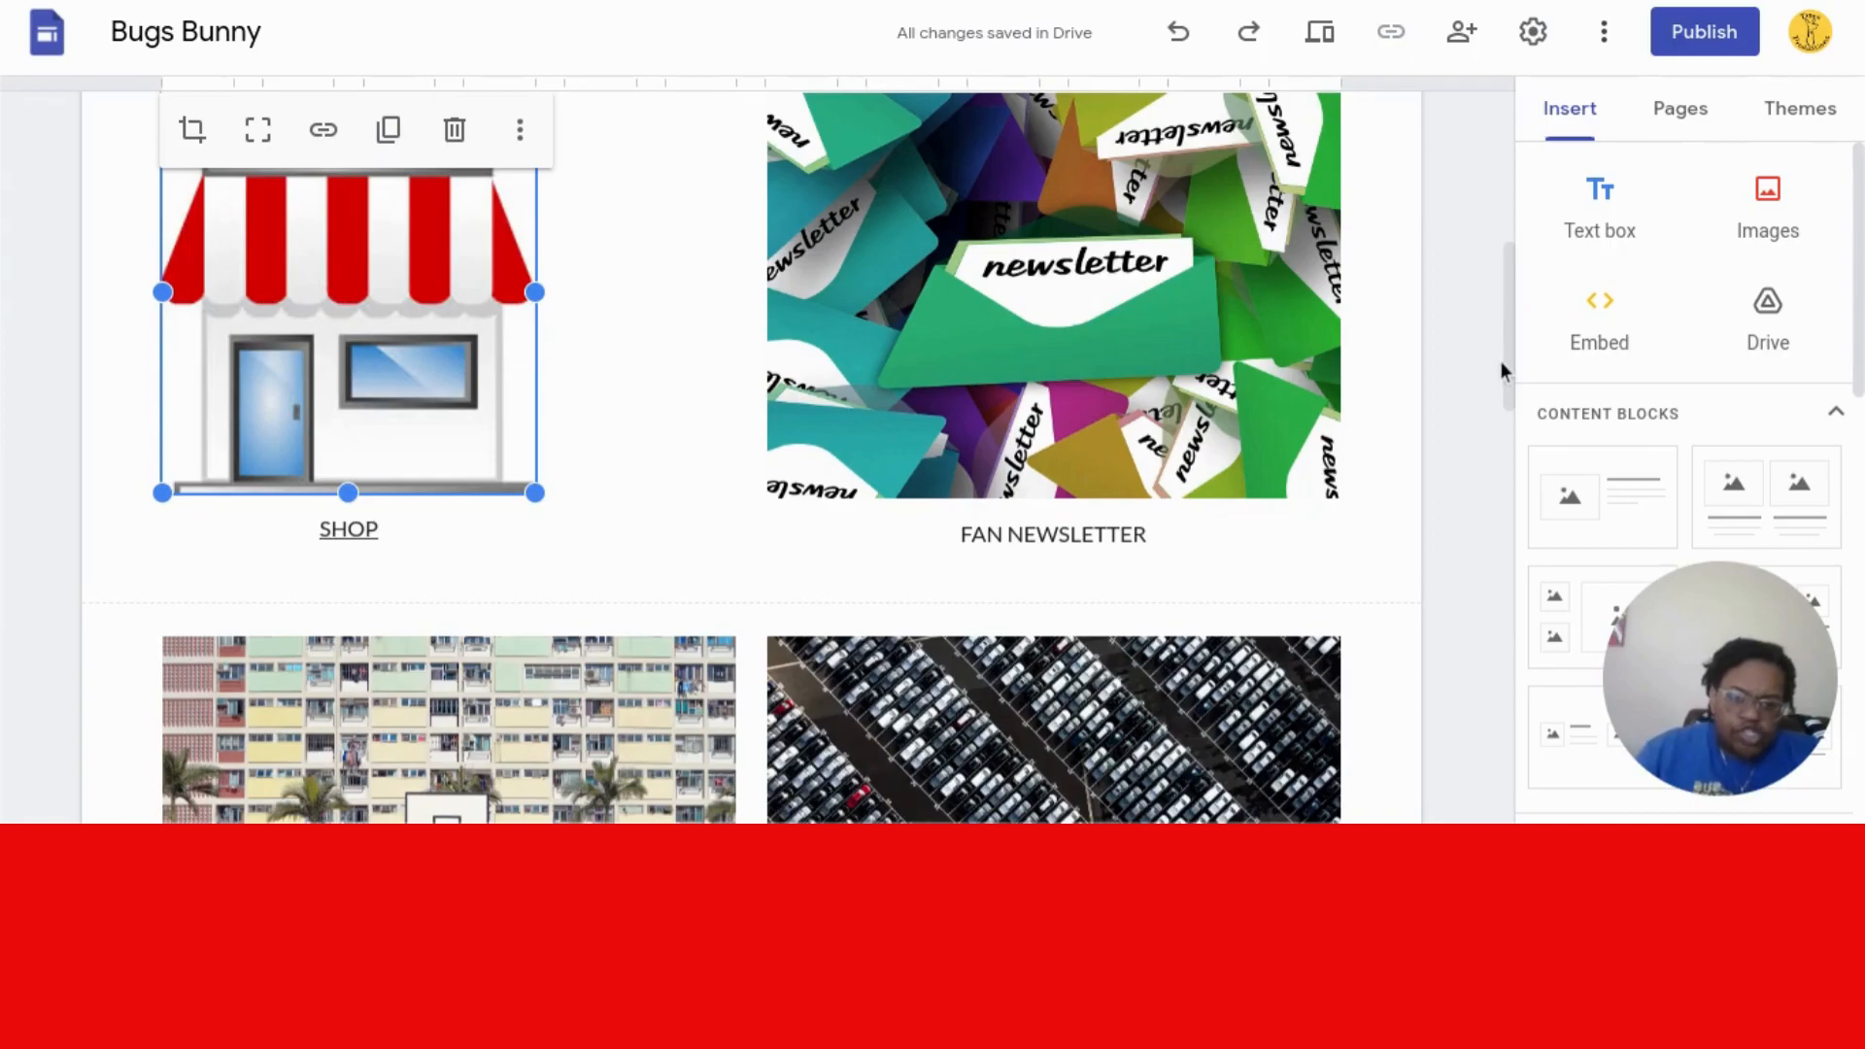
left_click(1494, 449)
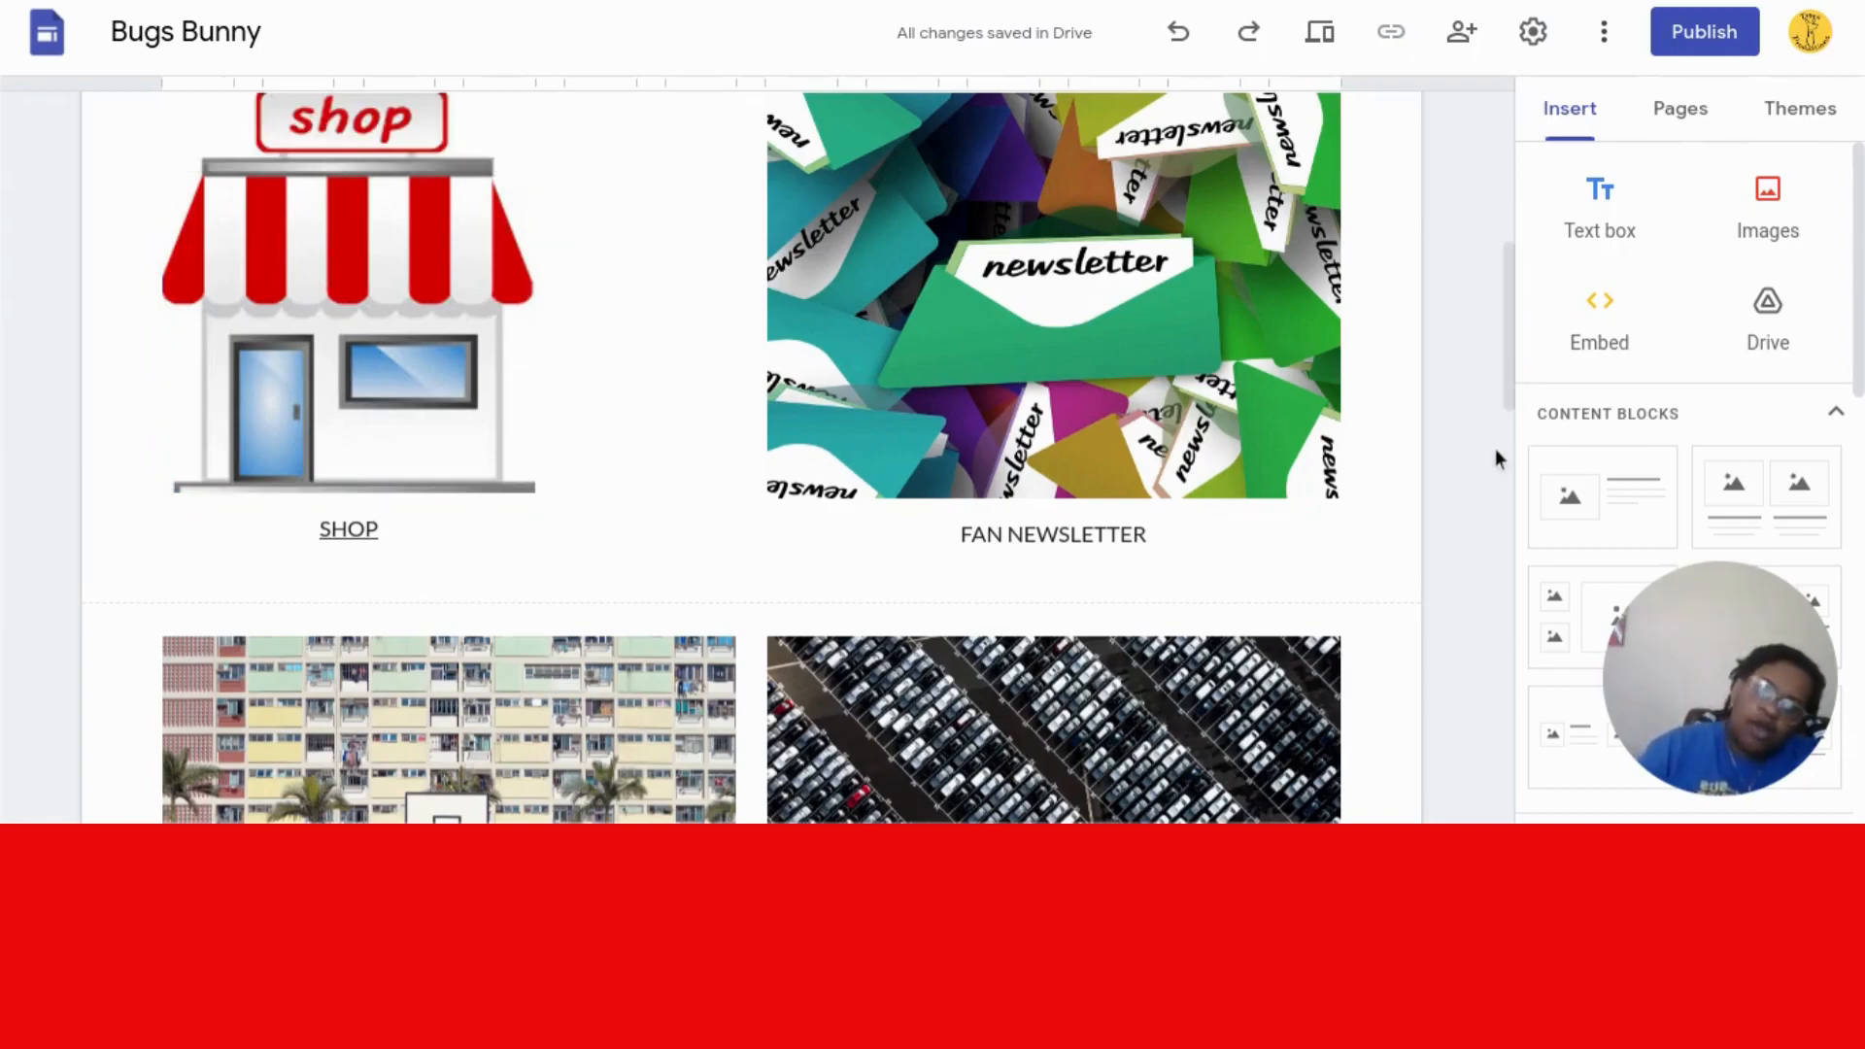
left_click_drag(1505, 382, 1488, 485)
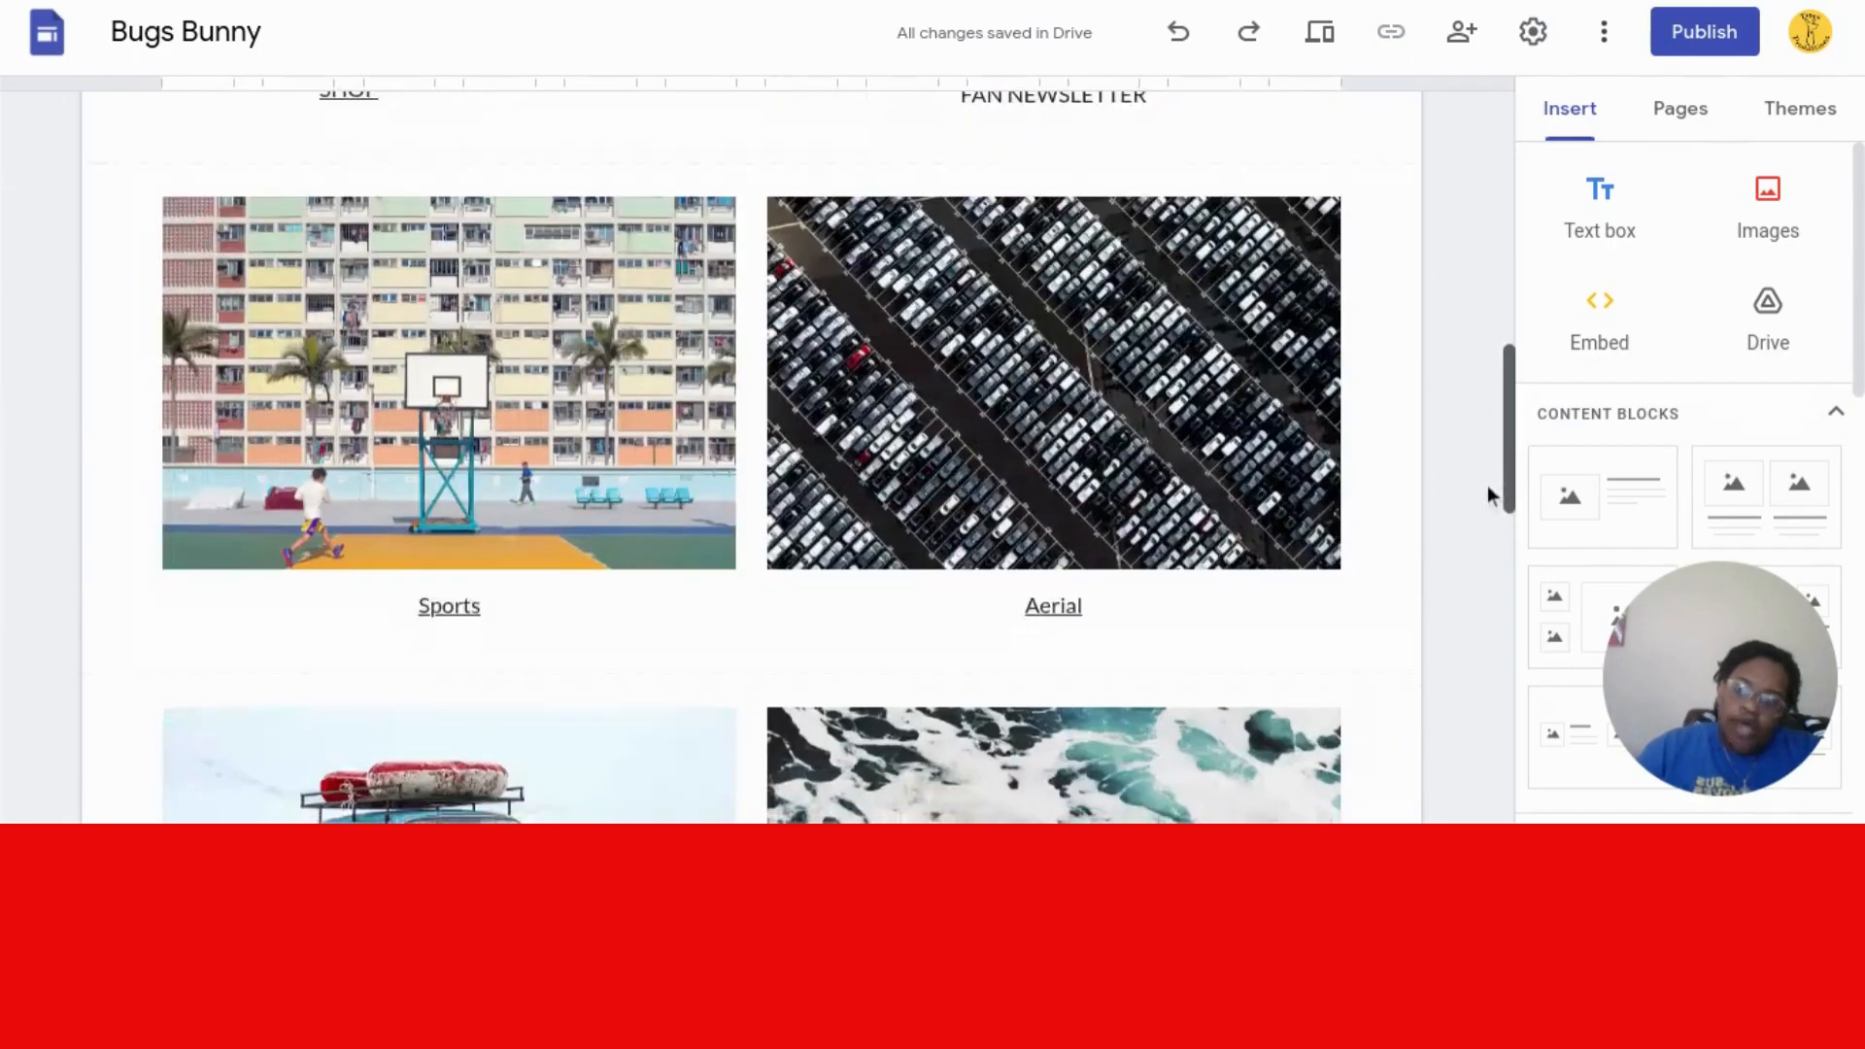
- Delete the Sports and Aerial photo section using its trash icon
left_click(181, 350)
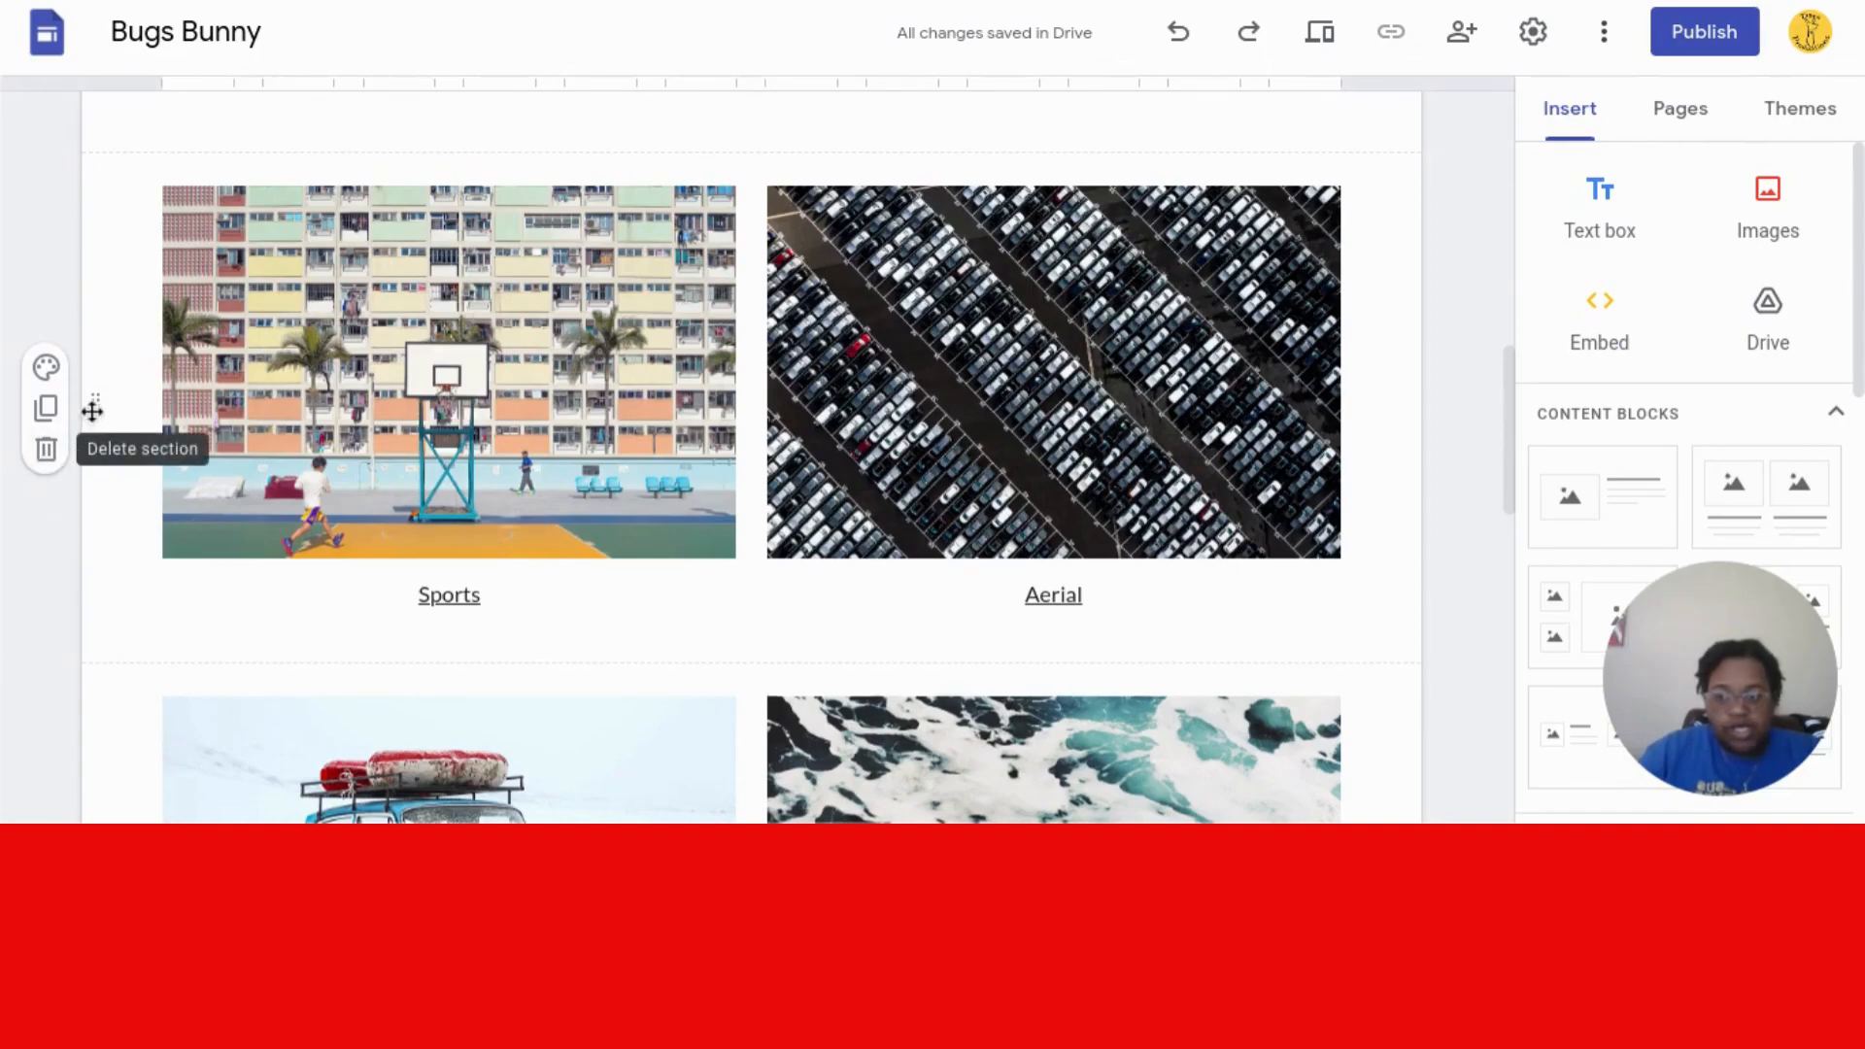
left_click(46, 452)
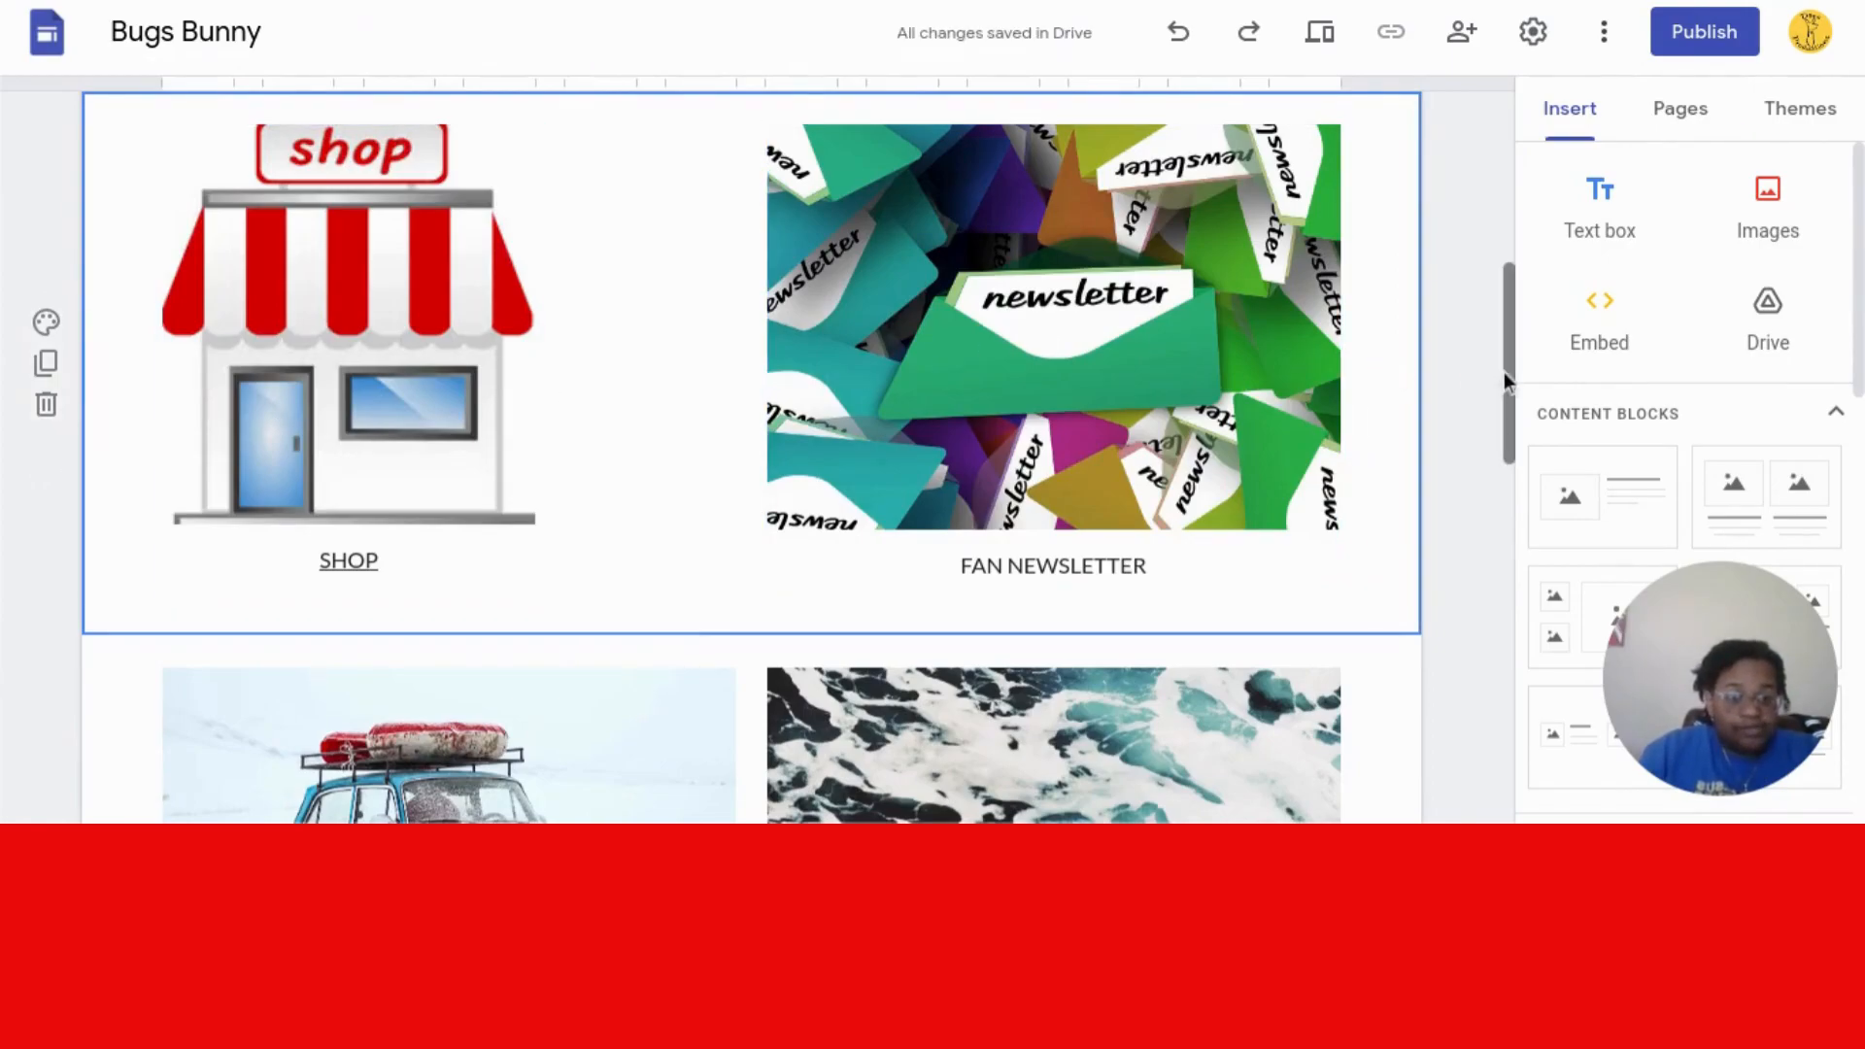
left_click_drag(1858, 336, 1861, 467)
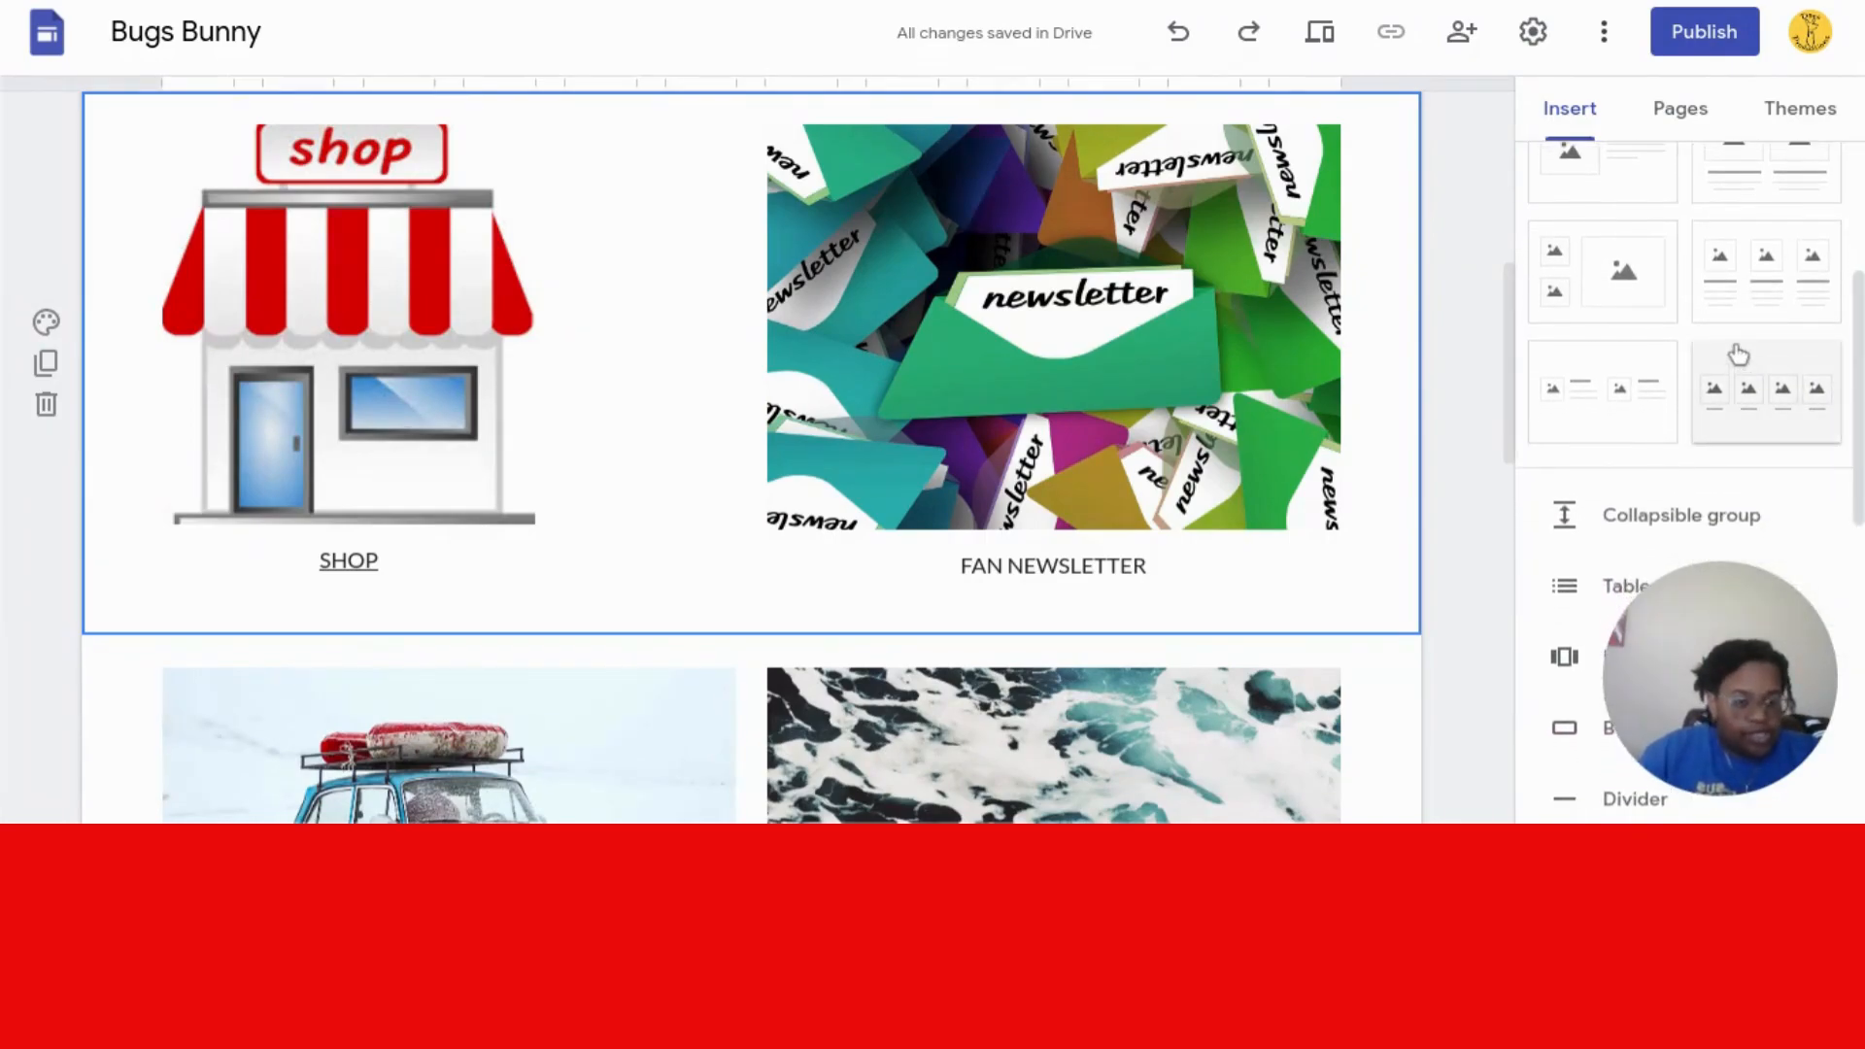
- Insert a four-image content block and a table of contents from the Insert panel
left_click(1743, 404)
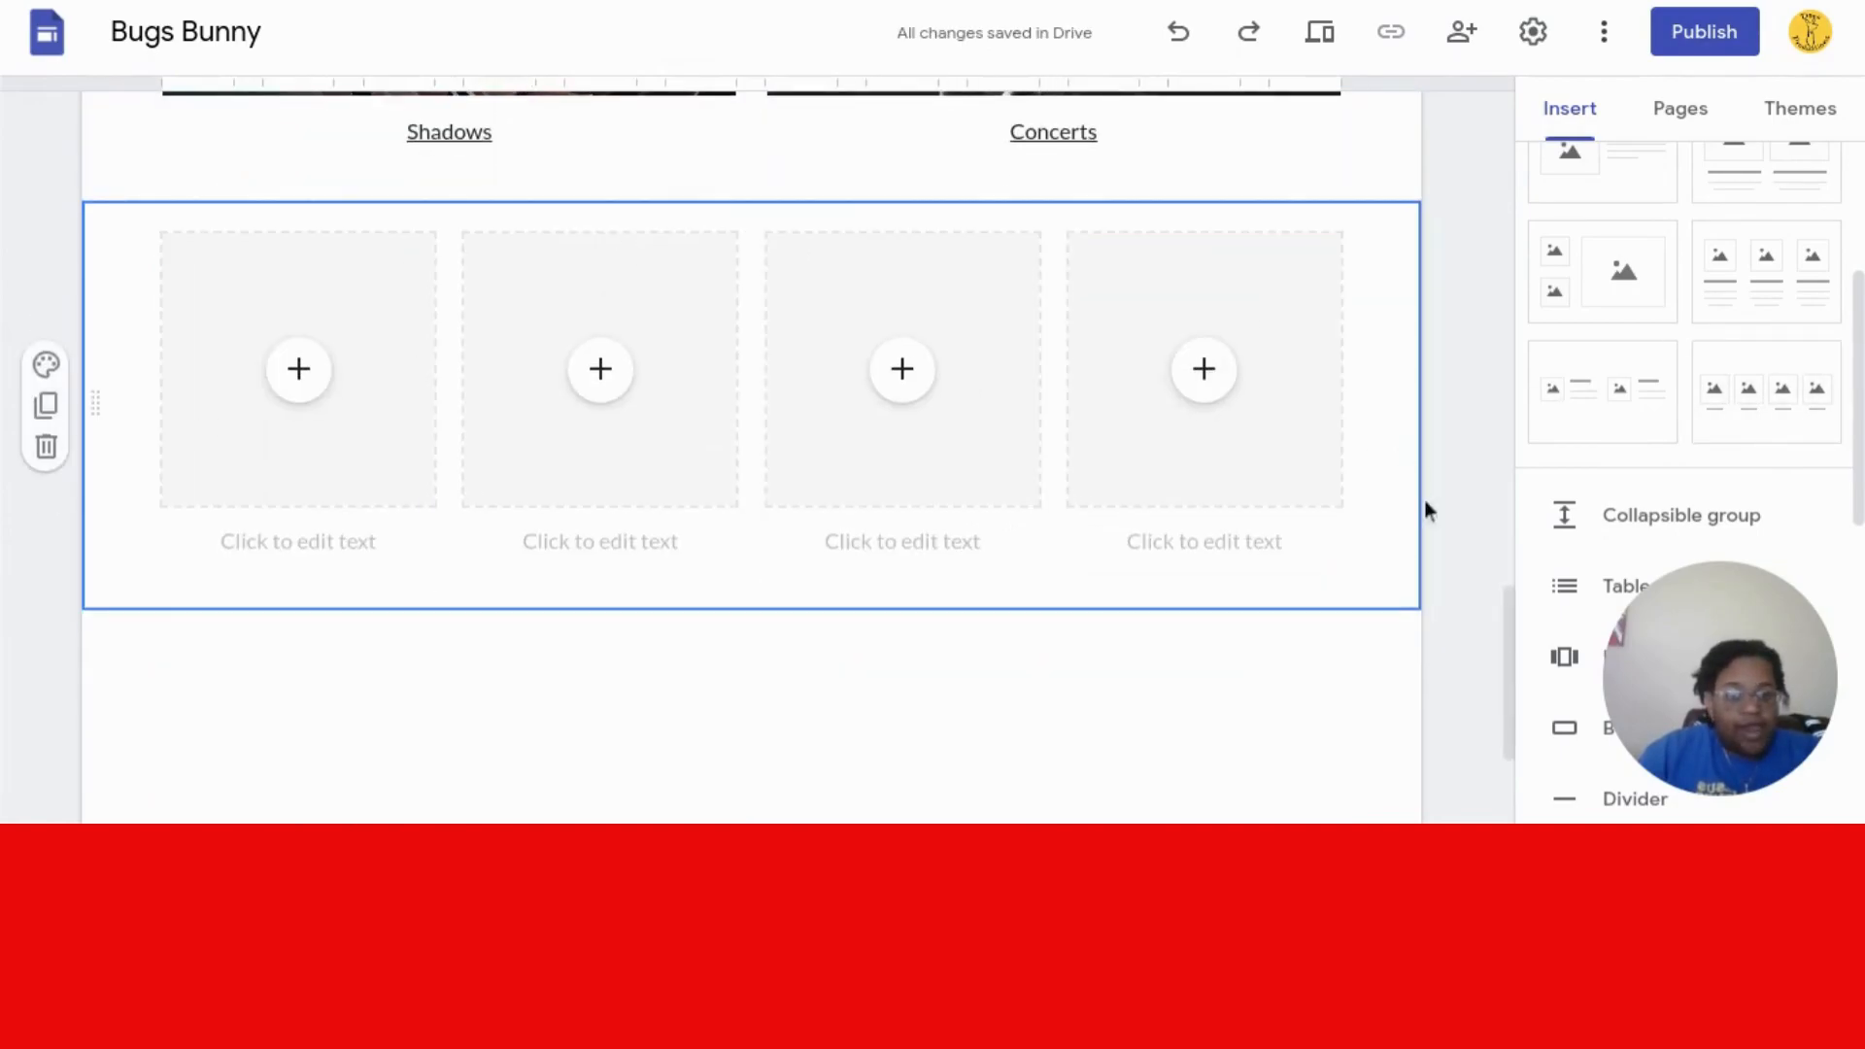
left_click_drag(1511, 627, 1506, 746)
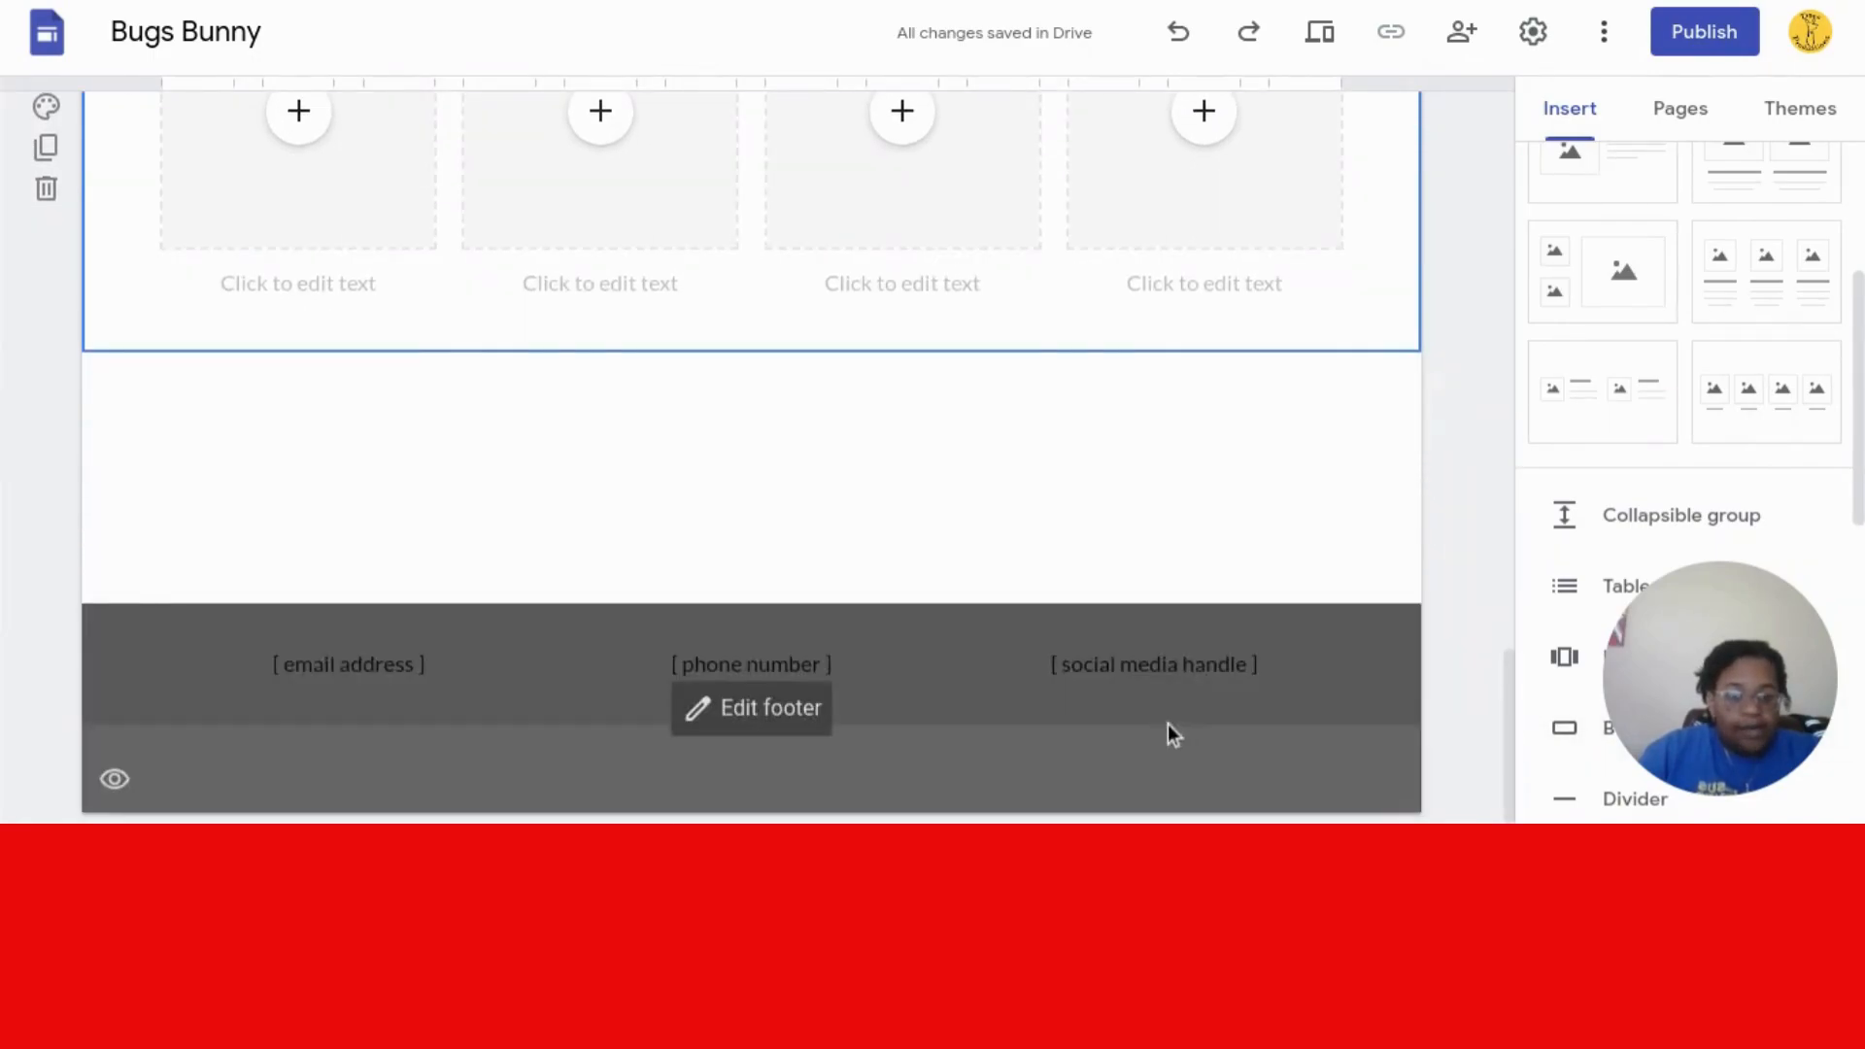
left_click(1307, 544)
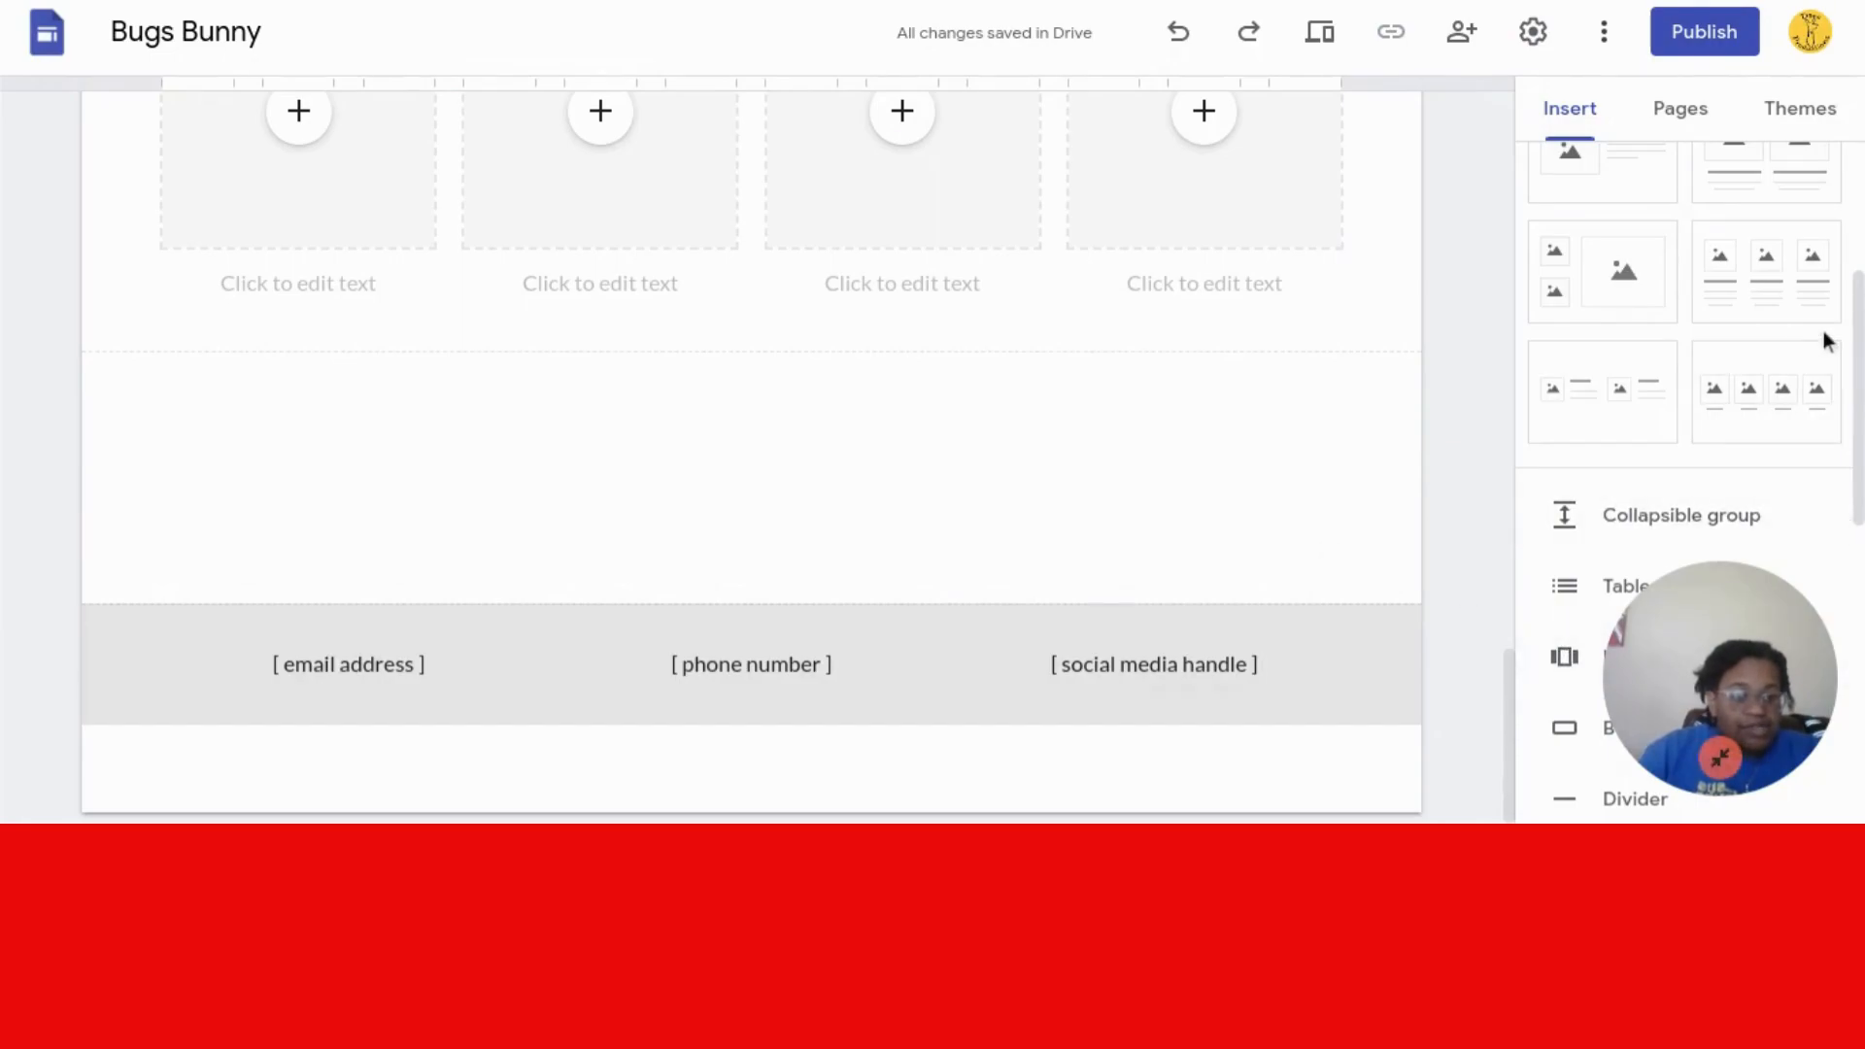
scroll(1858, 337, "down", 3)
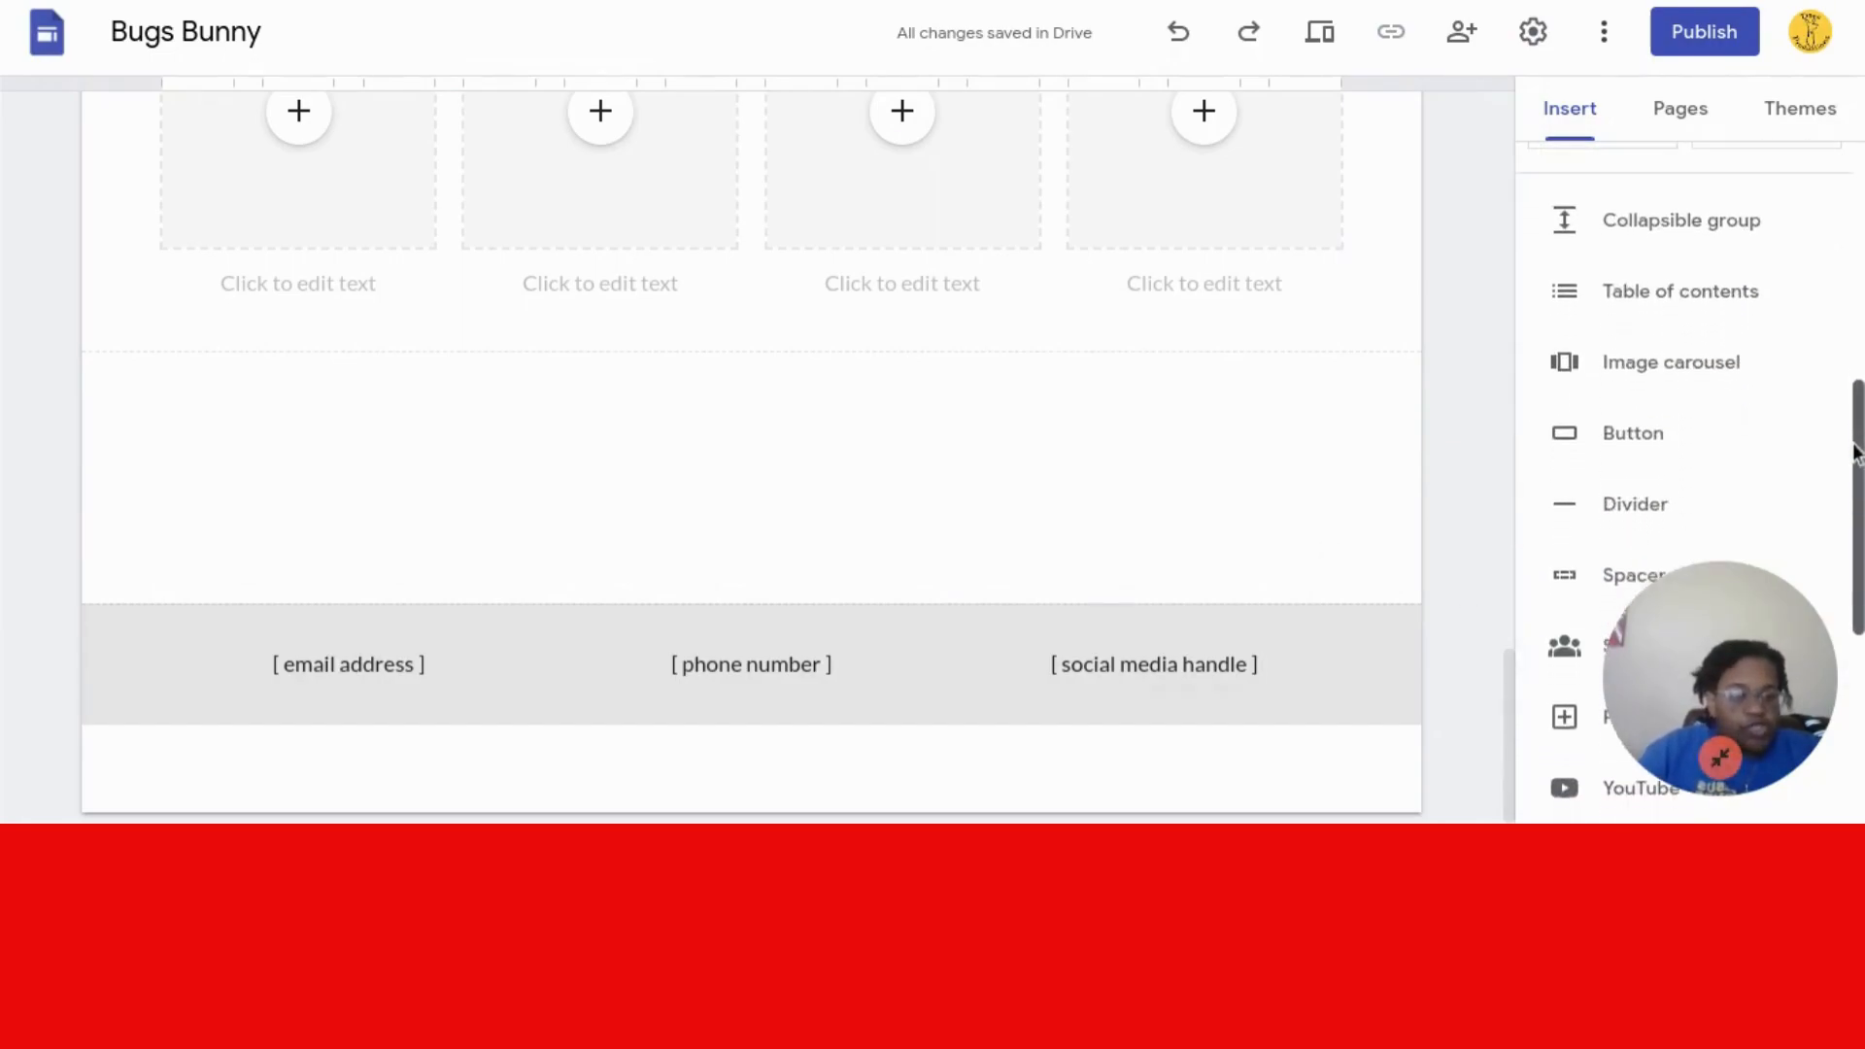
left_click(1601, 279)
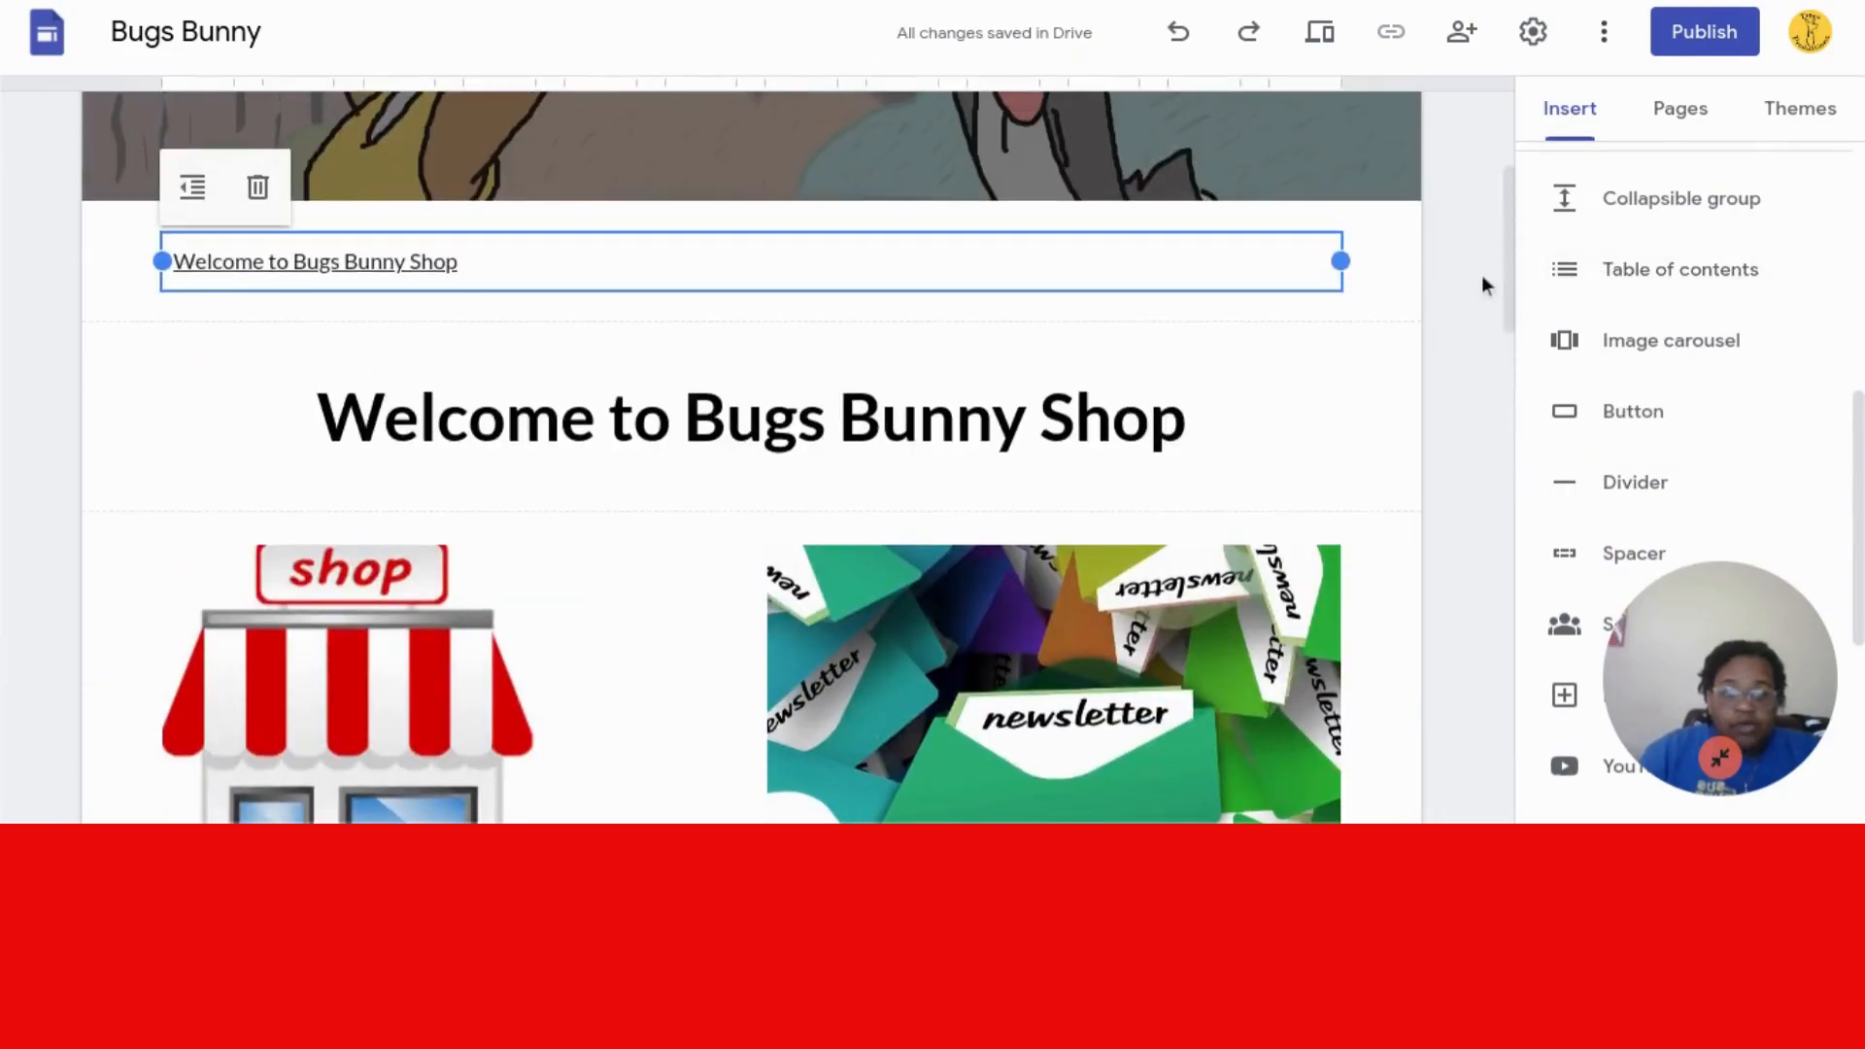
- Delete the table of contents section beneath the header banner
left_click_drag(1506, 276, 1492, 199)
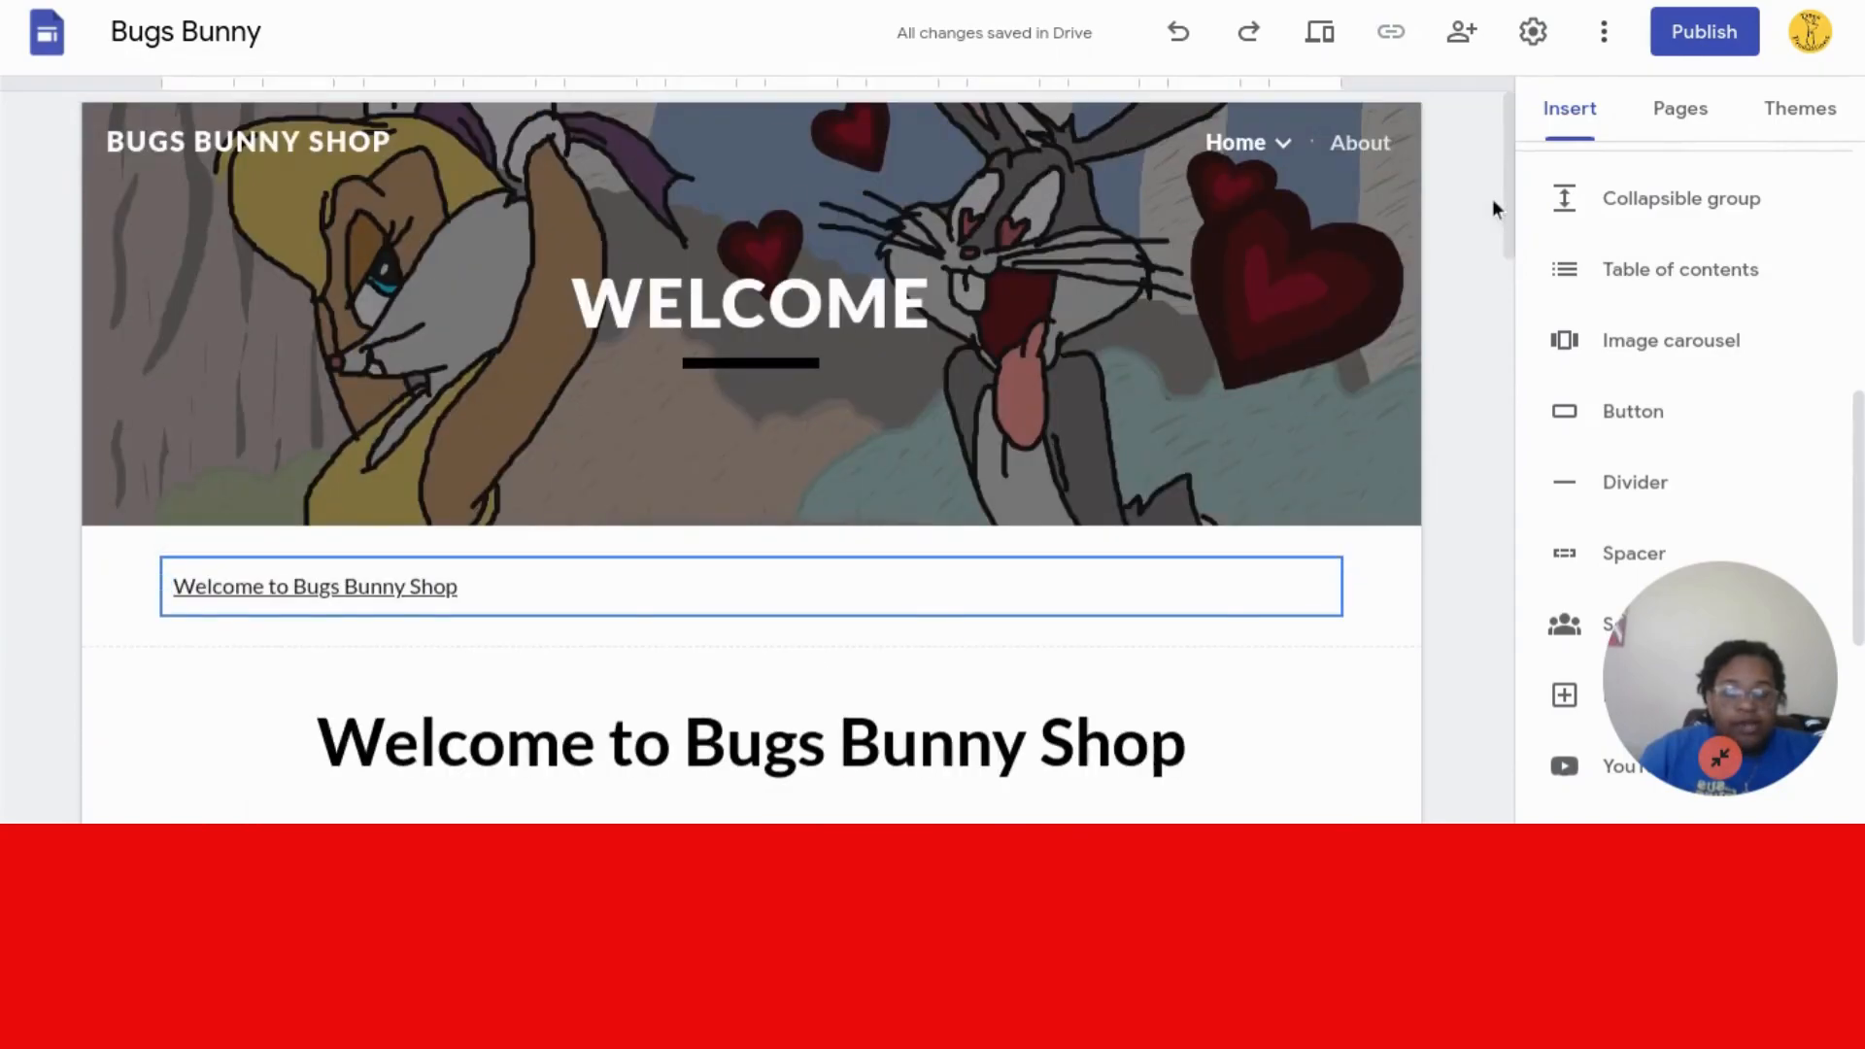
mouse_move(313, 557)
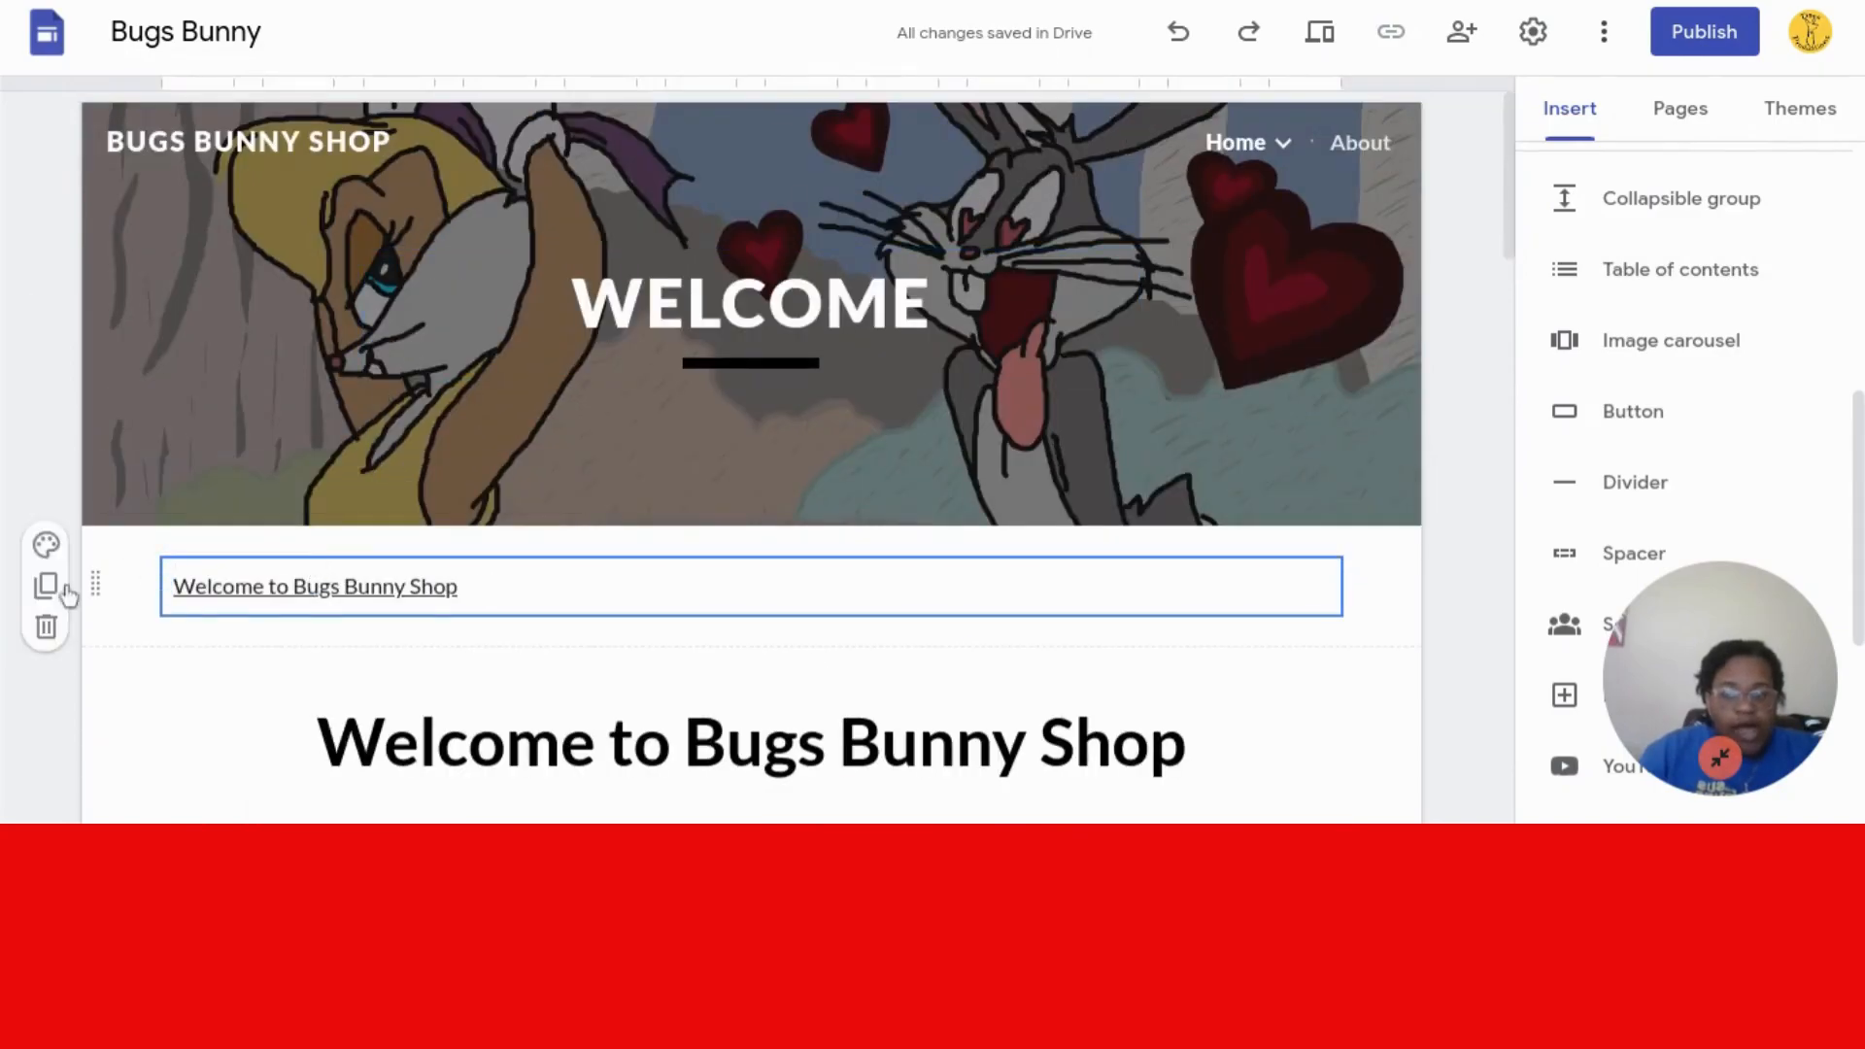
left_click(47, 629)
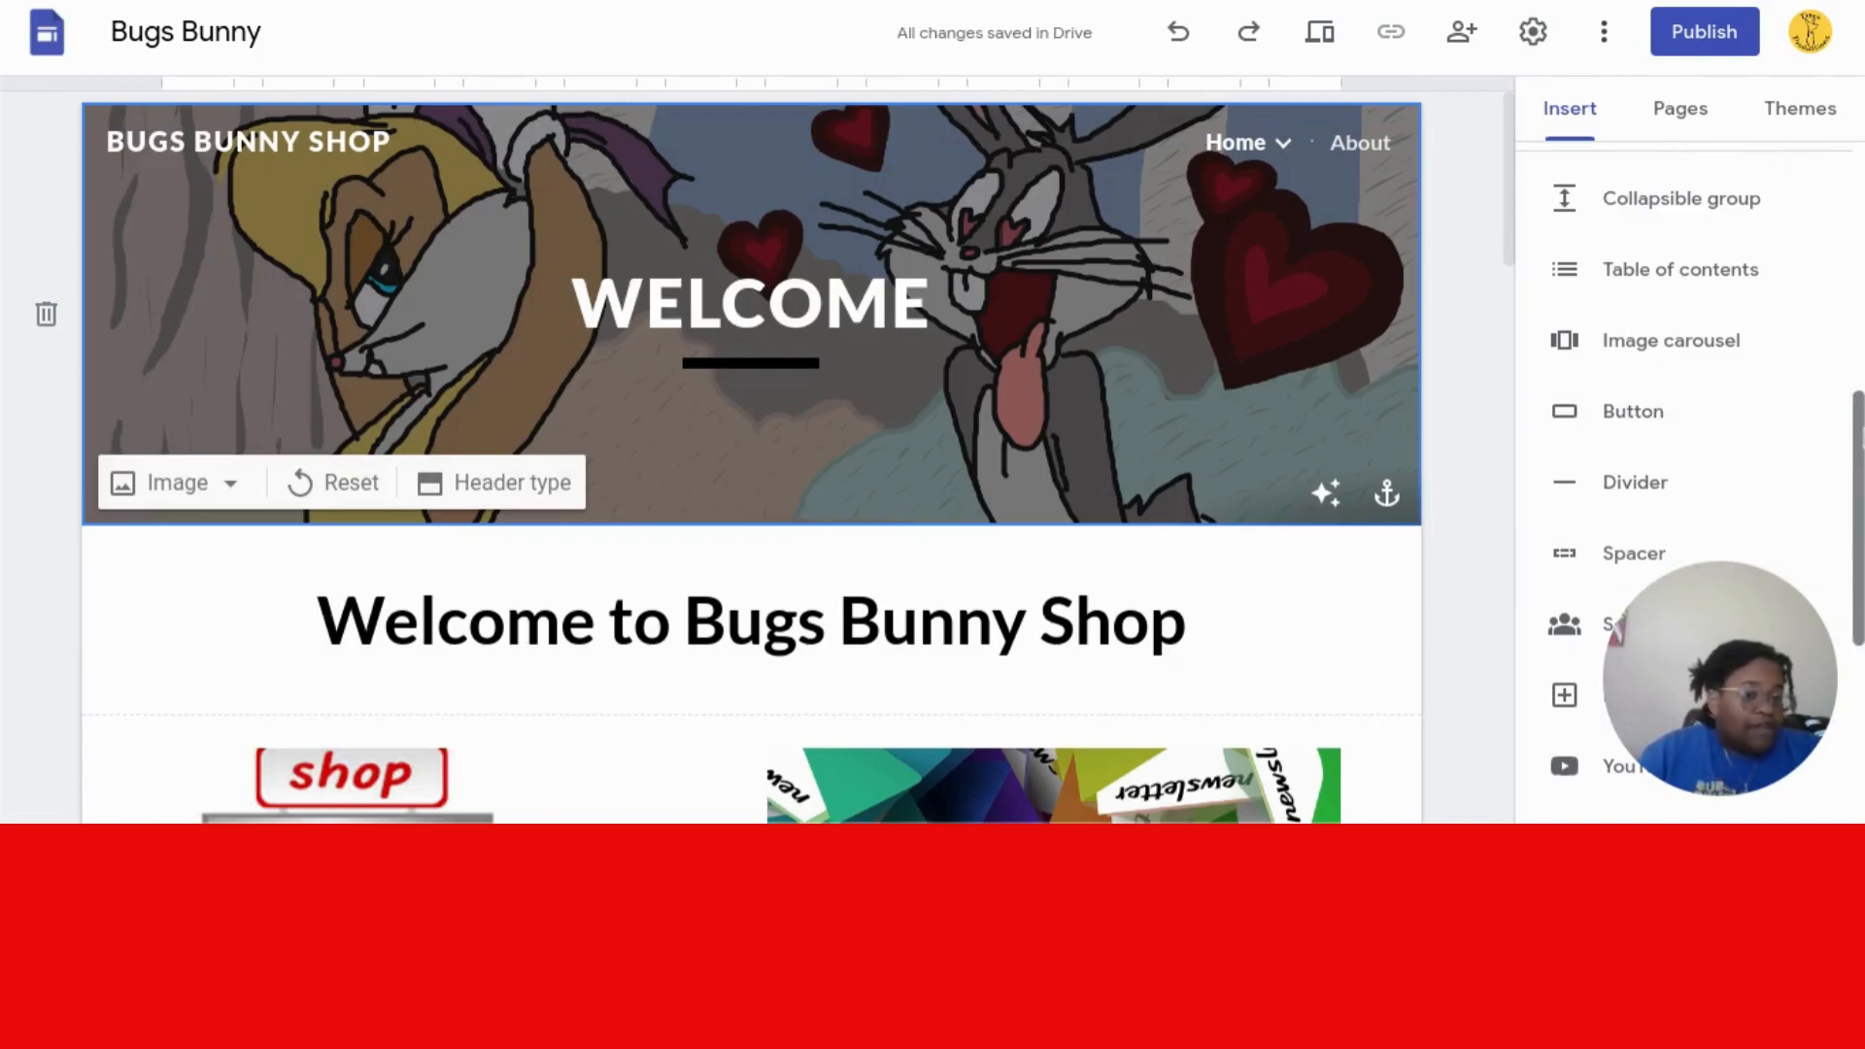
scroll(1844, 638, "down", 3)
scroll(1844, 638, "down", 3)
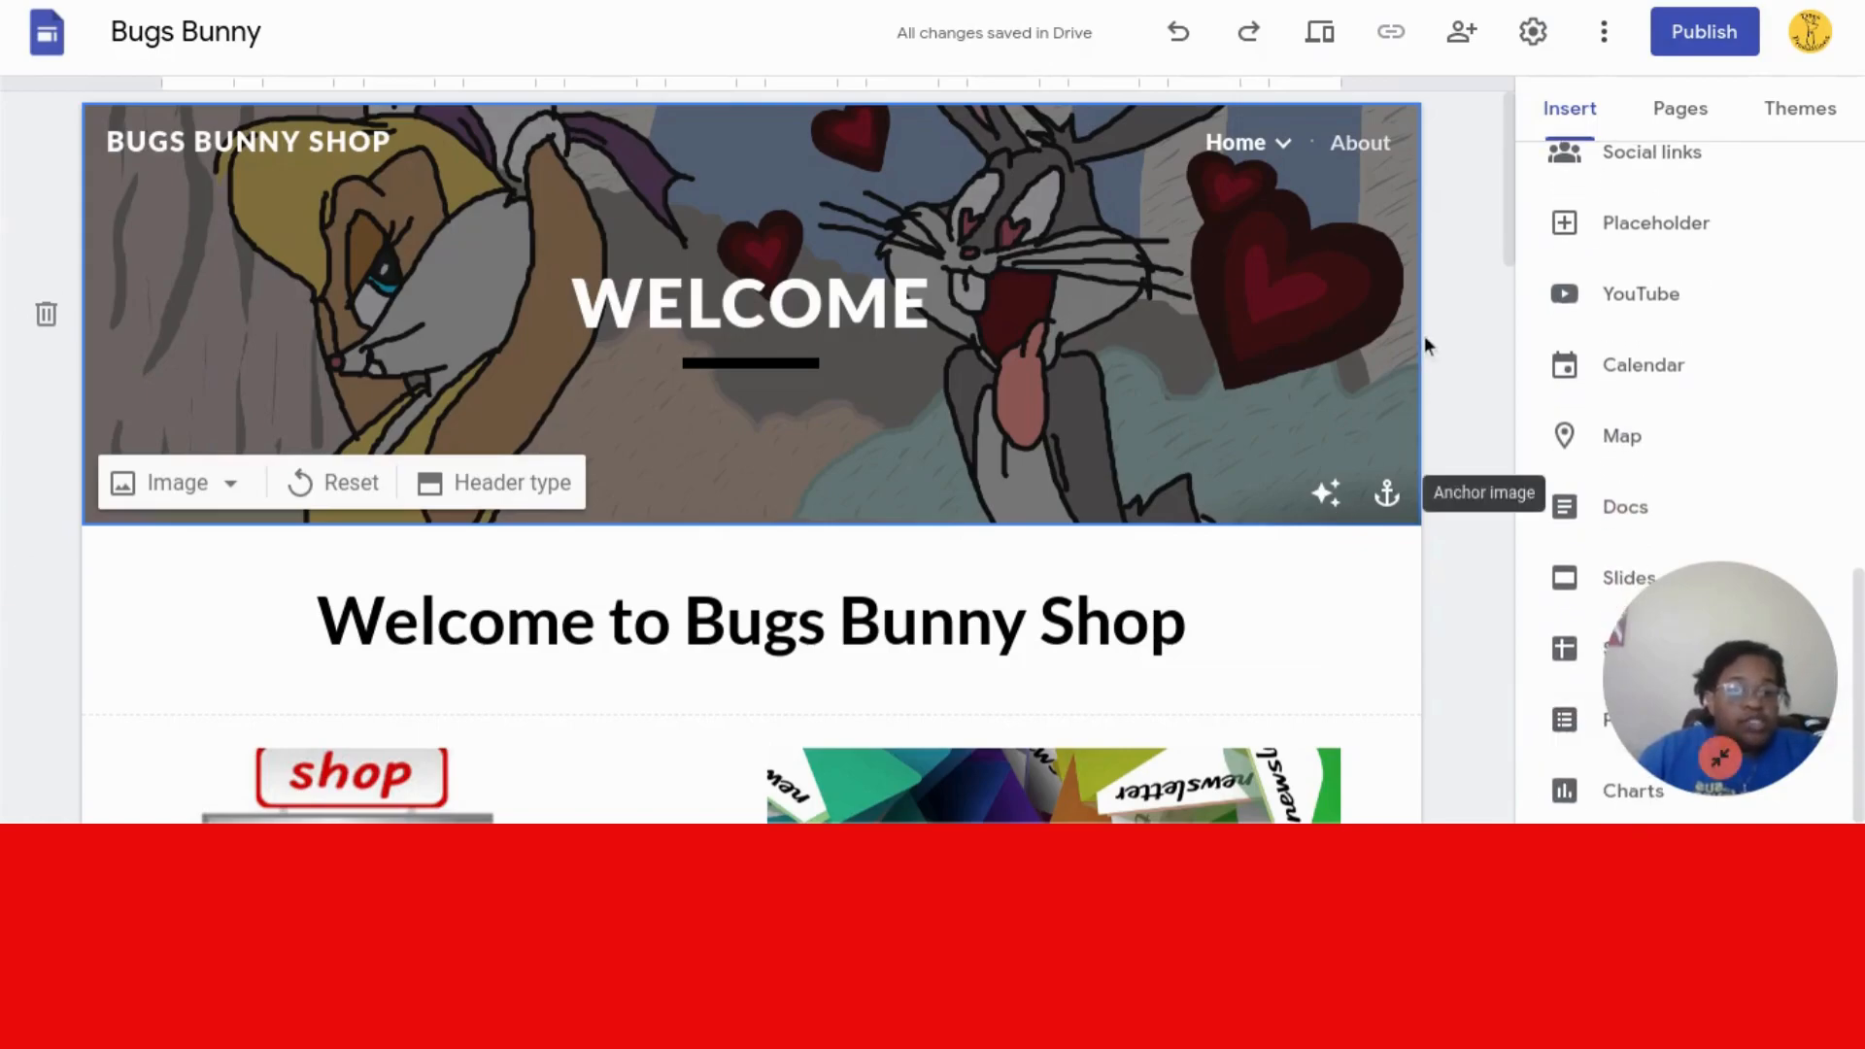
left_click_drag(1506, 242, 1498, 521)
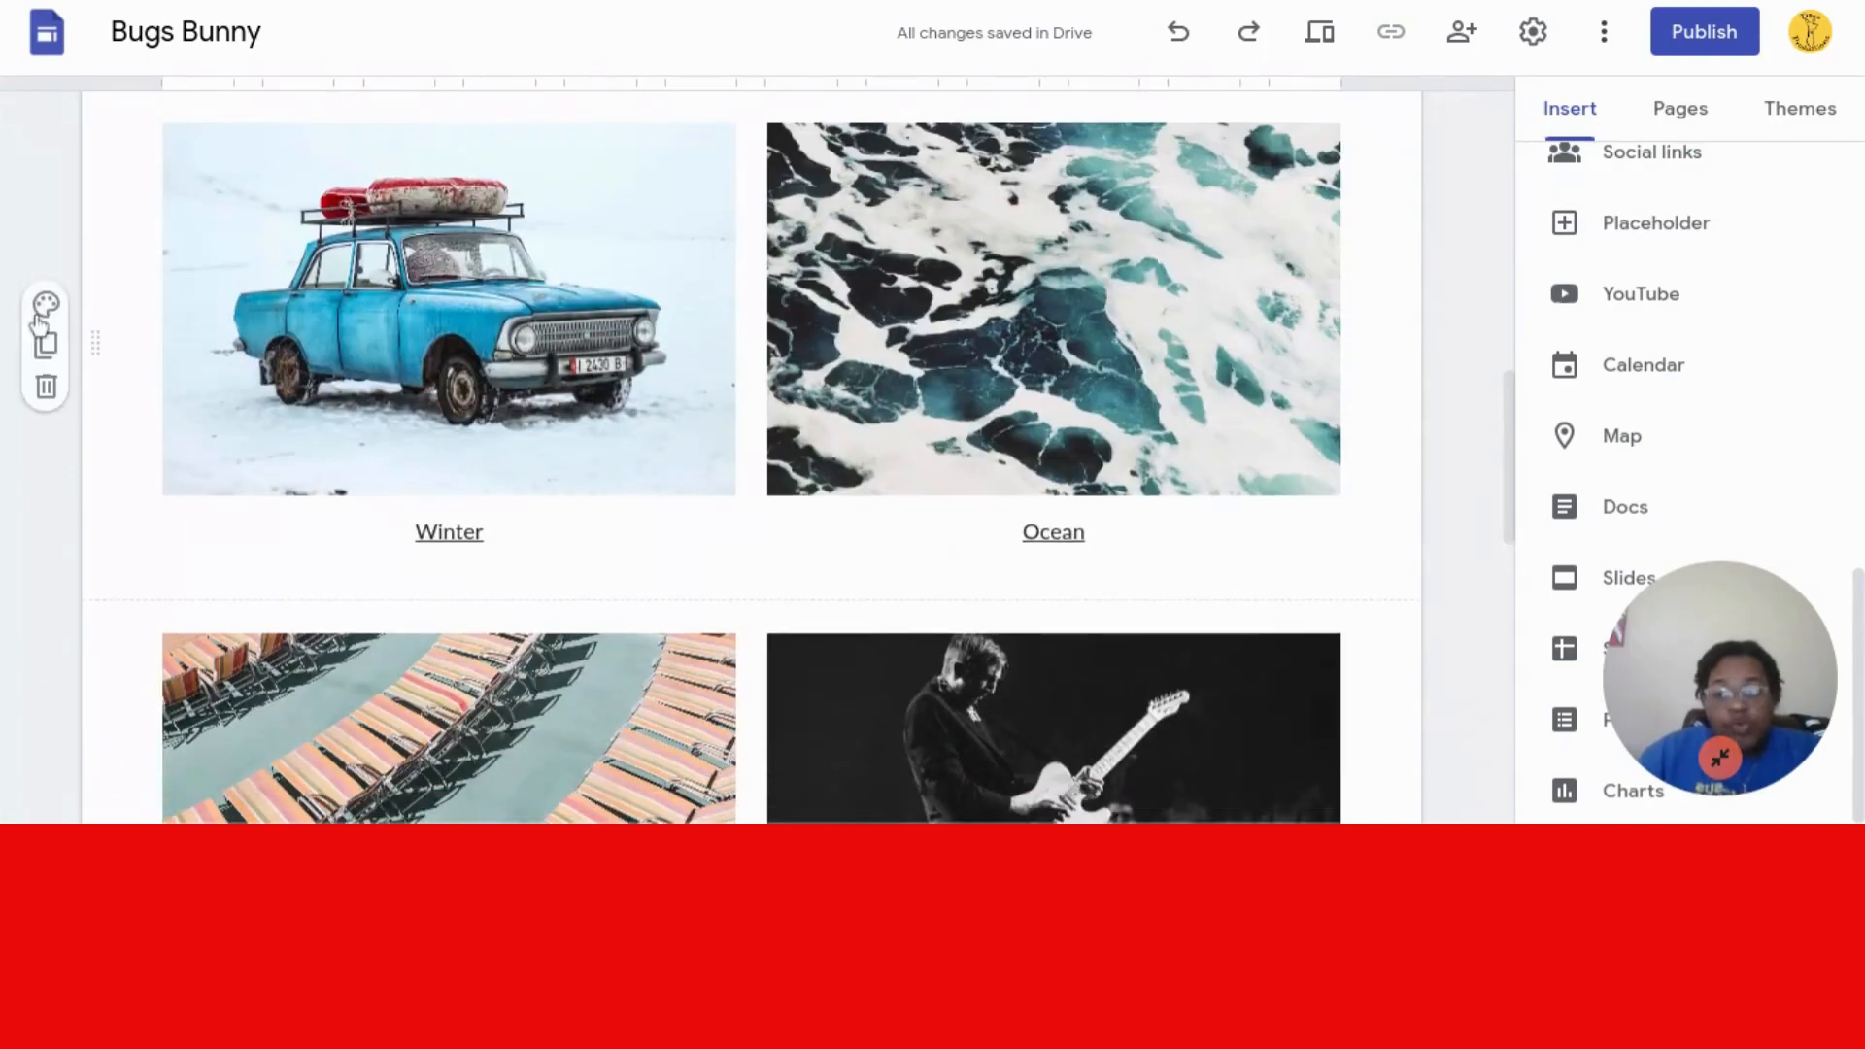
- Remove the Winter/Ocean and Shadows/Concerts photo rows from the page
left_click(46, 389)
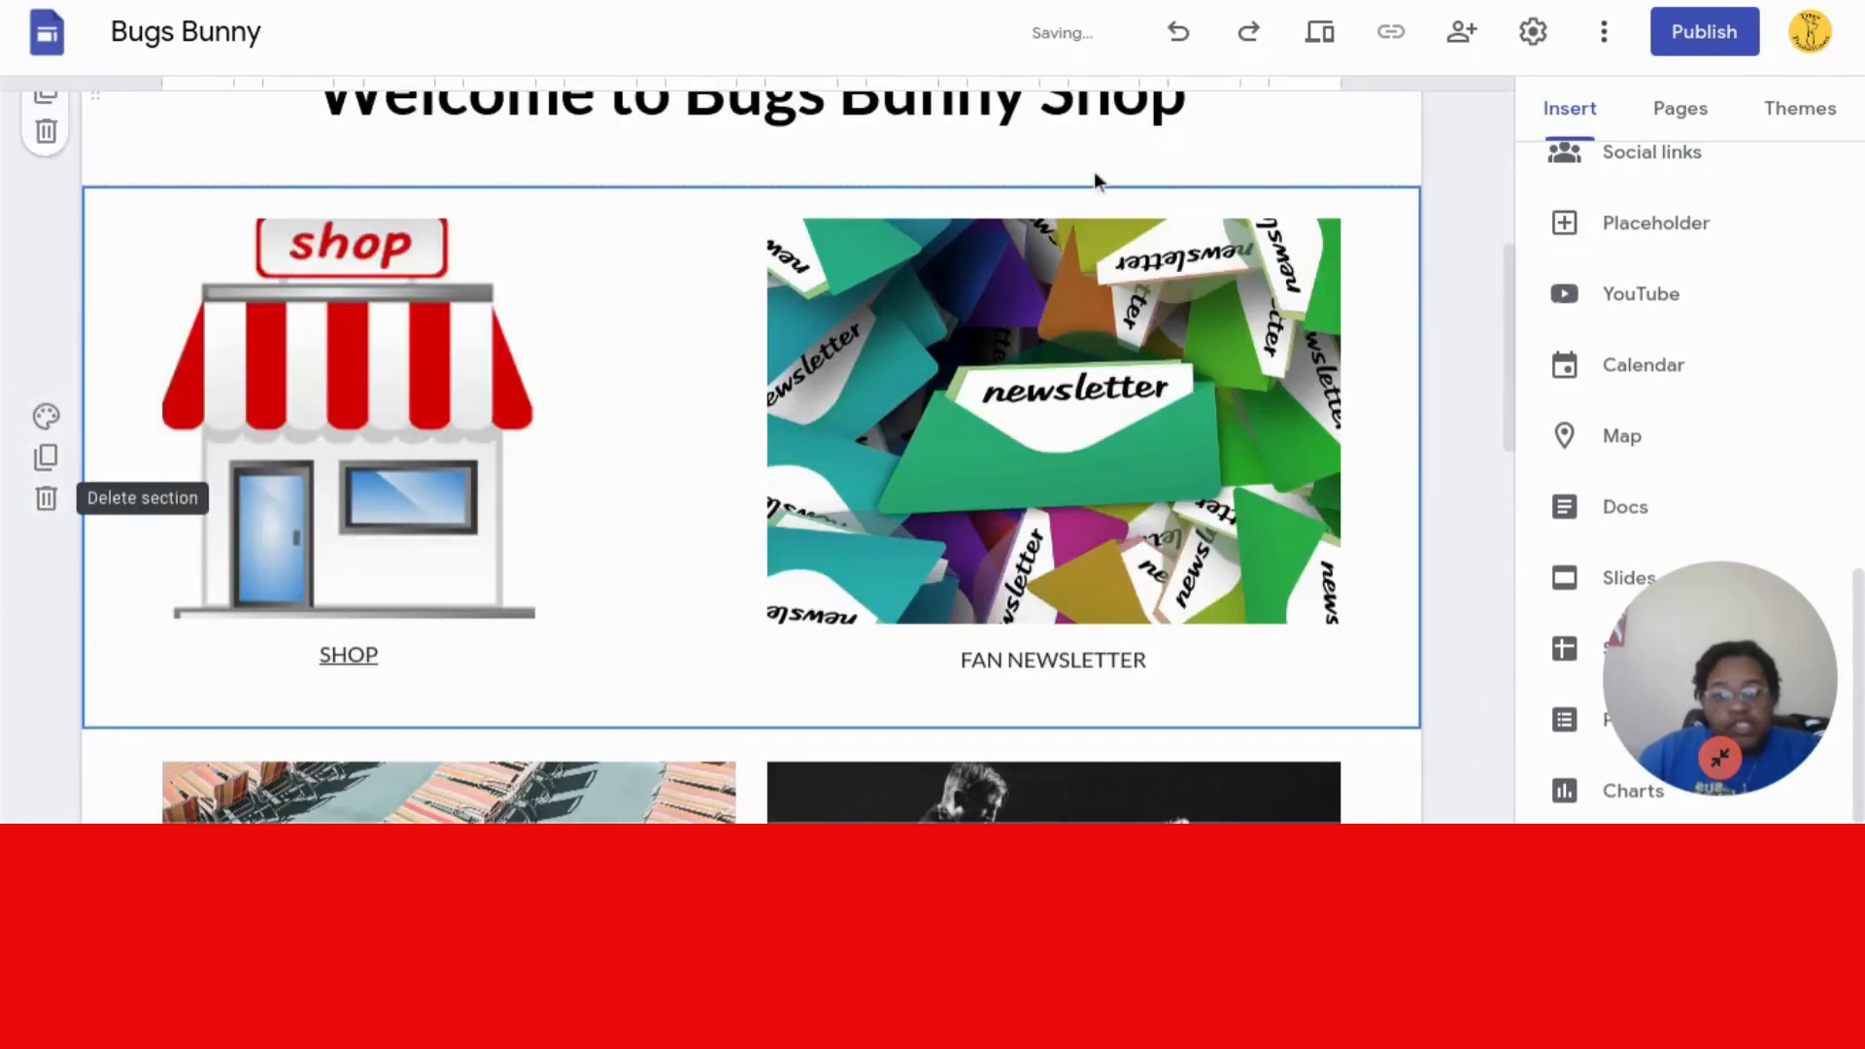
left_click_drag(1505, 303, 1507, 430)
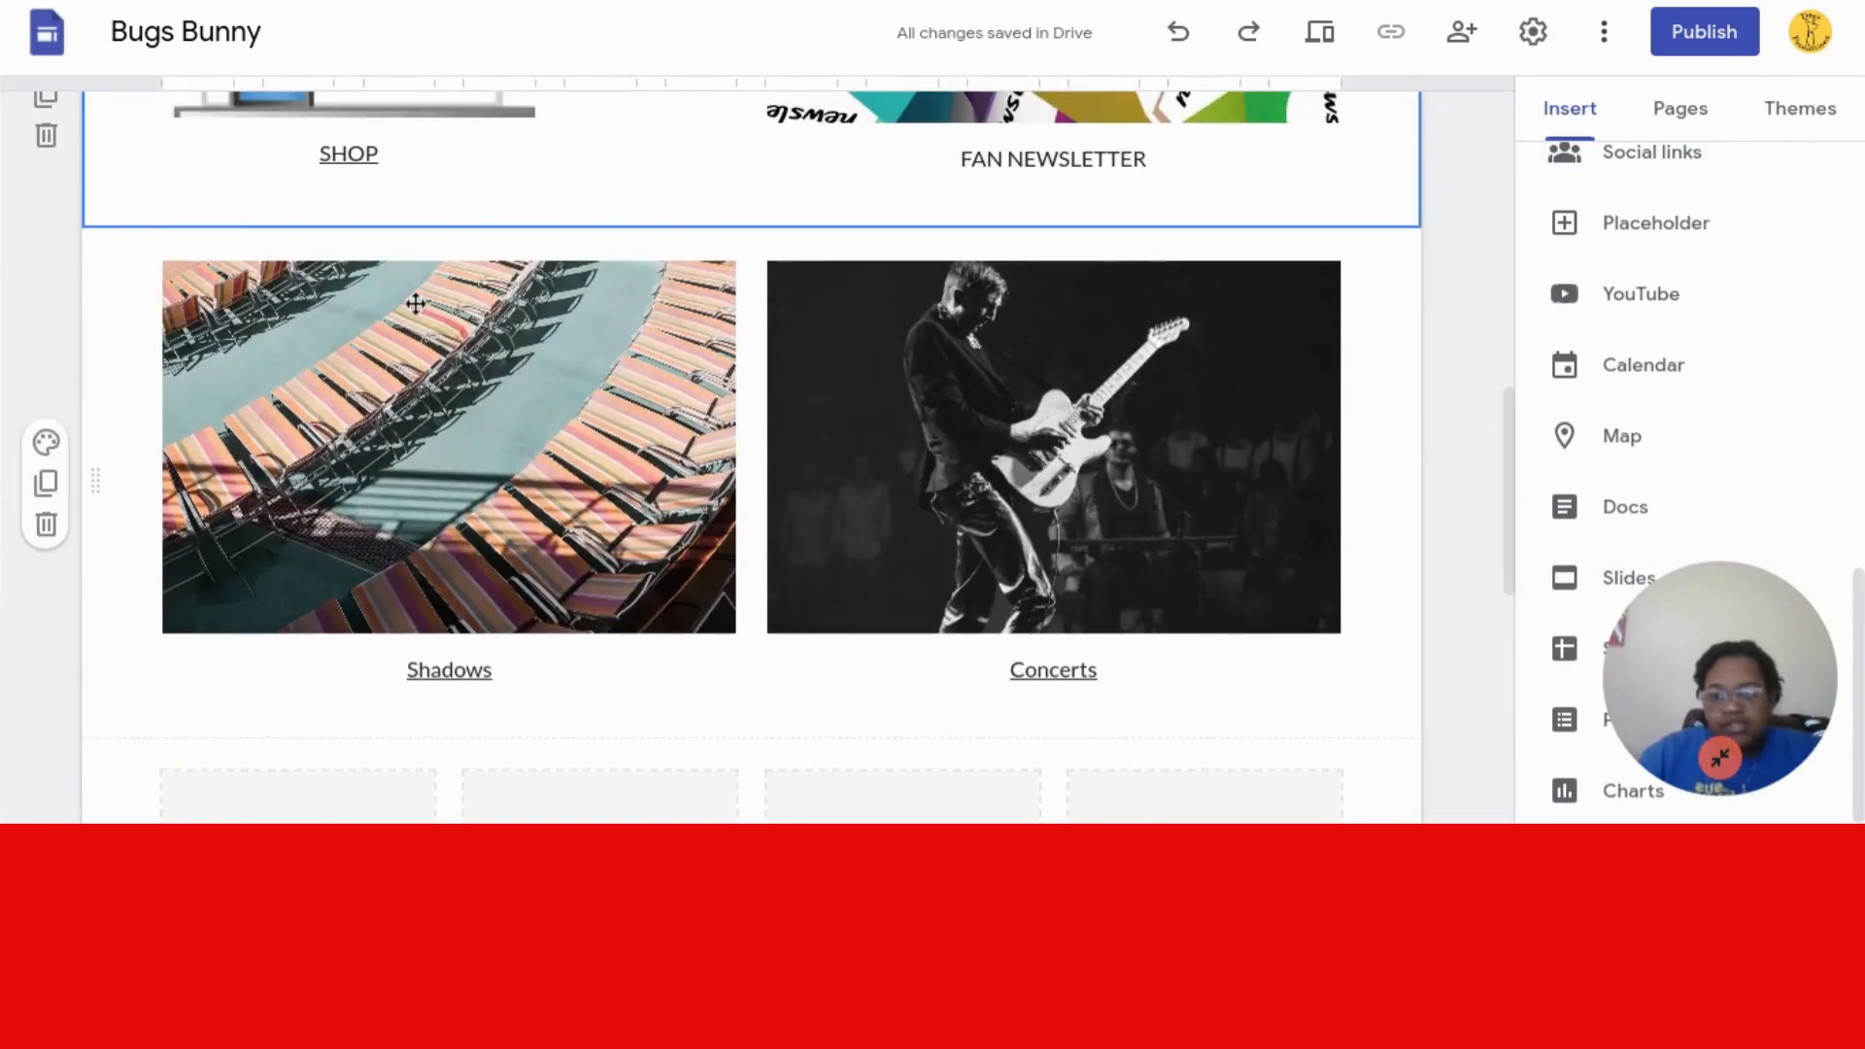
left_click(46, 524)
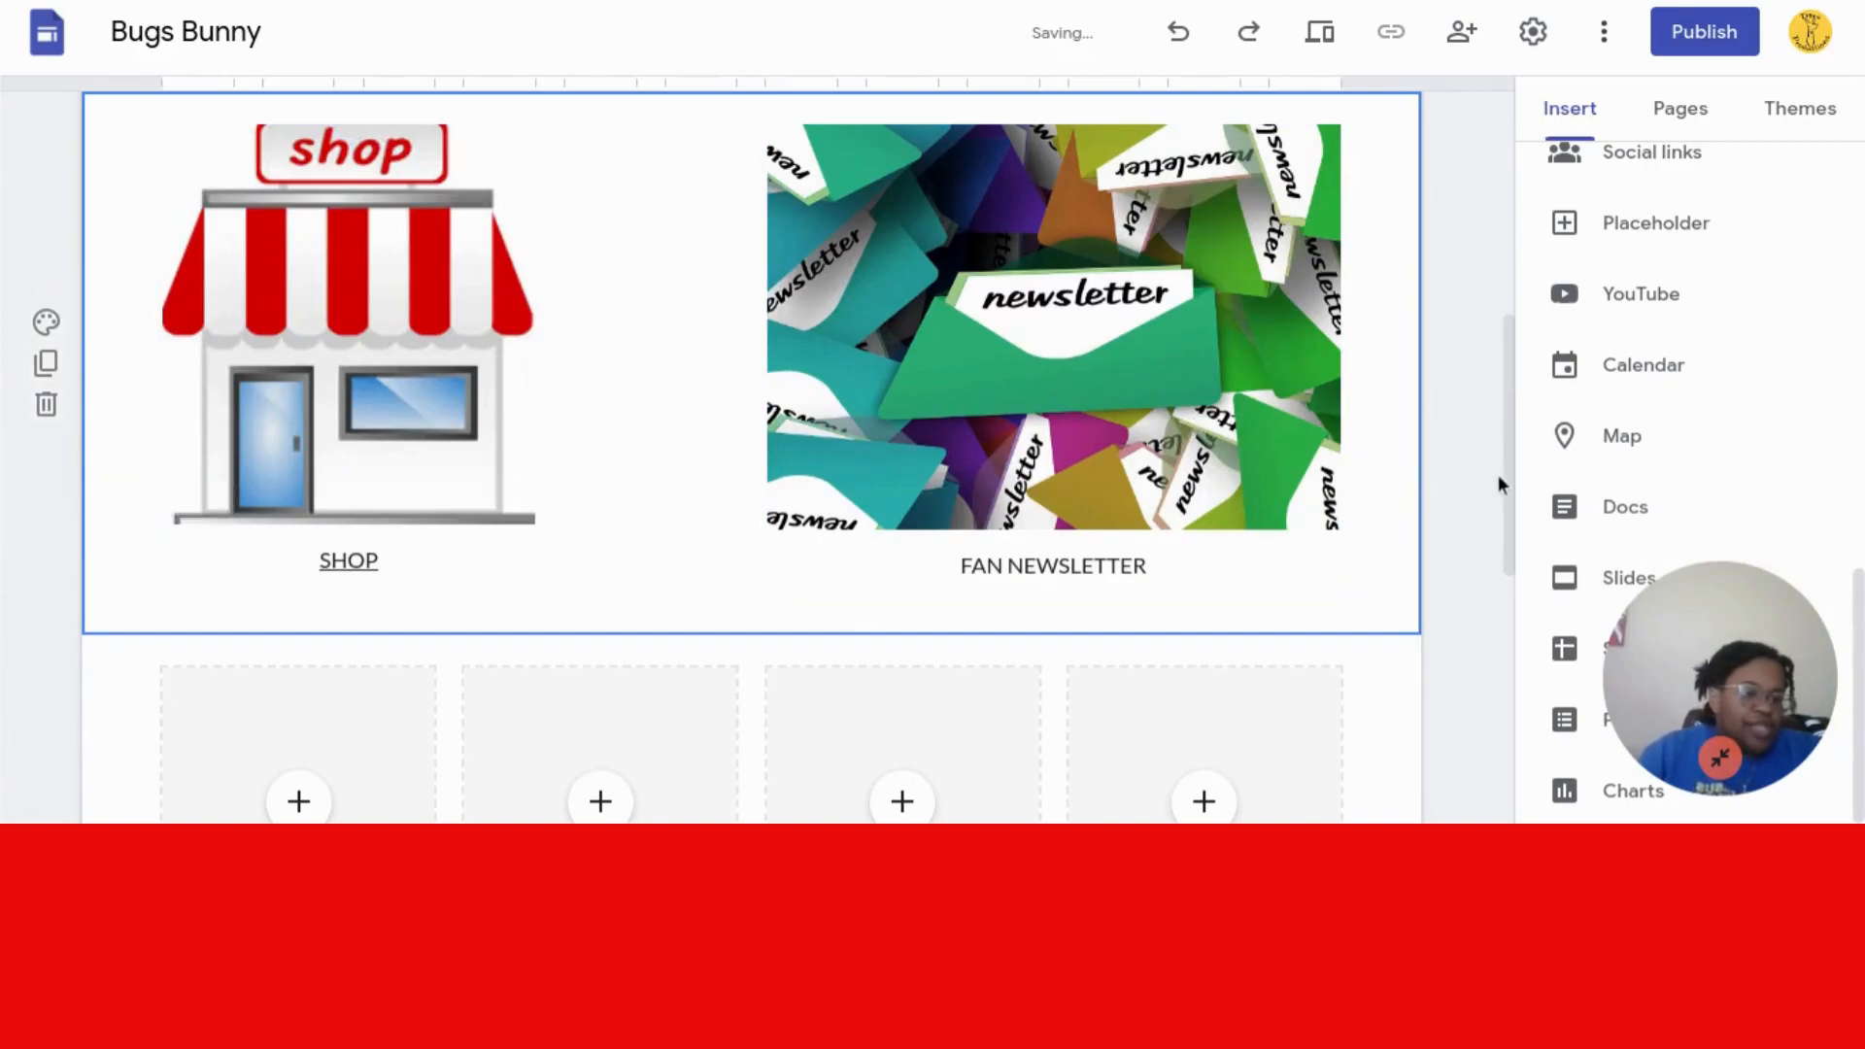
left_click_drag(1507, 483, 1501, 615)
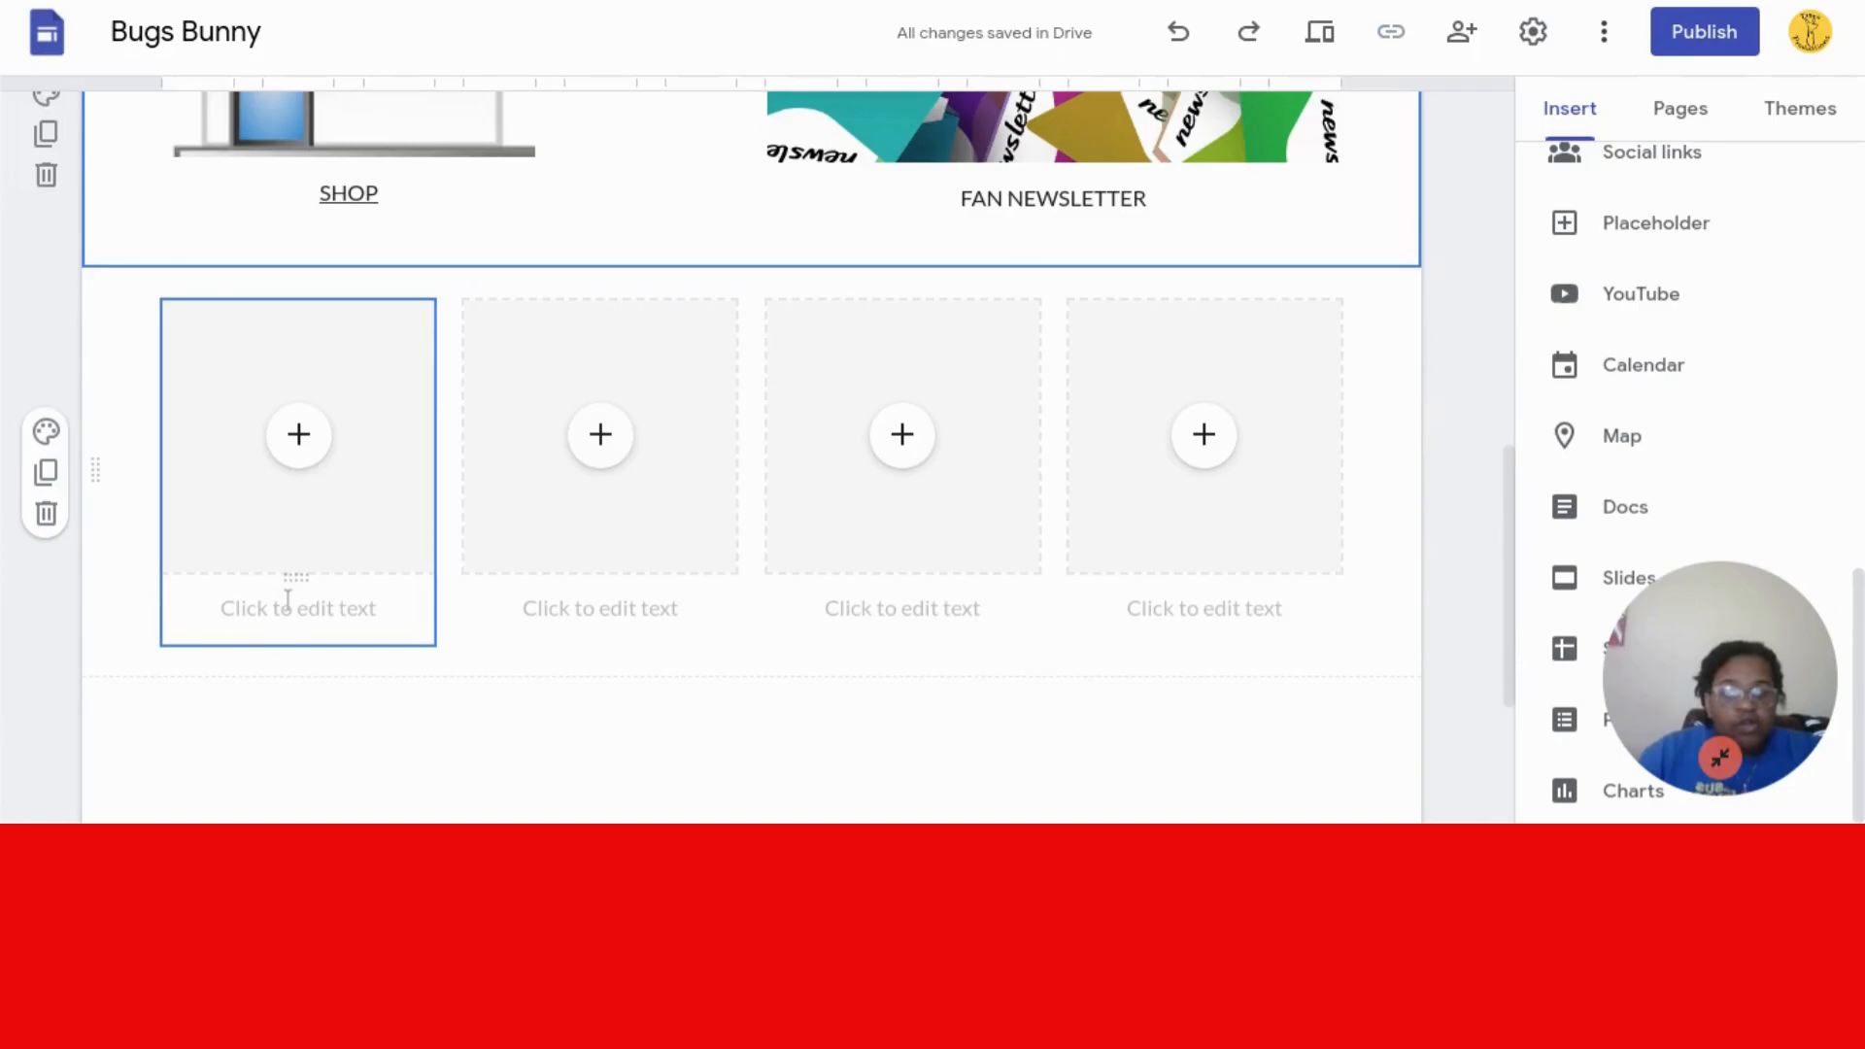
- Choose an image for the first placeholder and search Google Images for PRODUCT
left_click(298, 434)
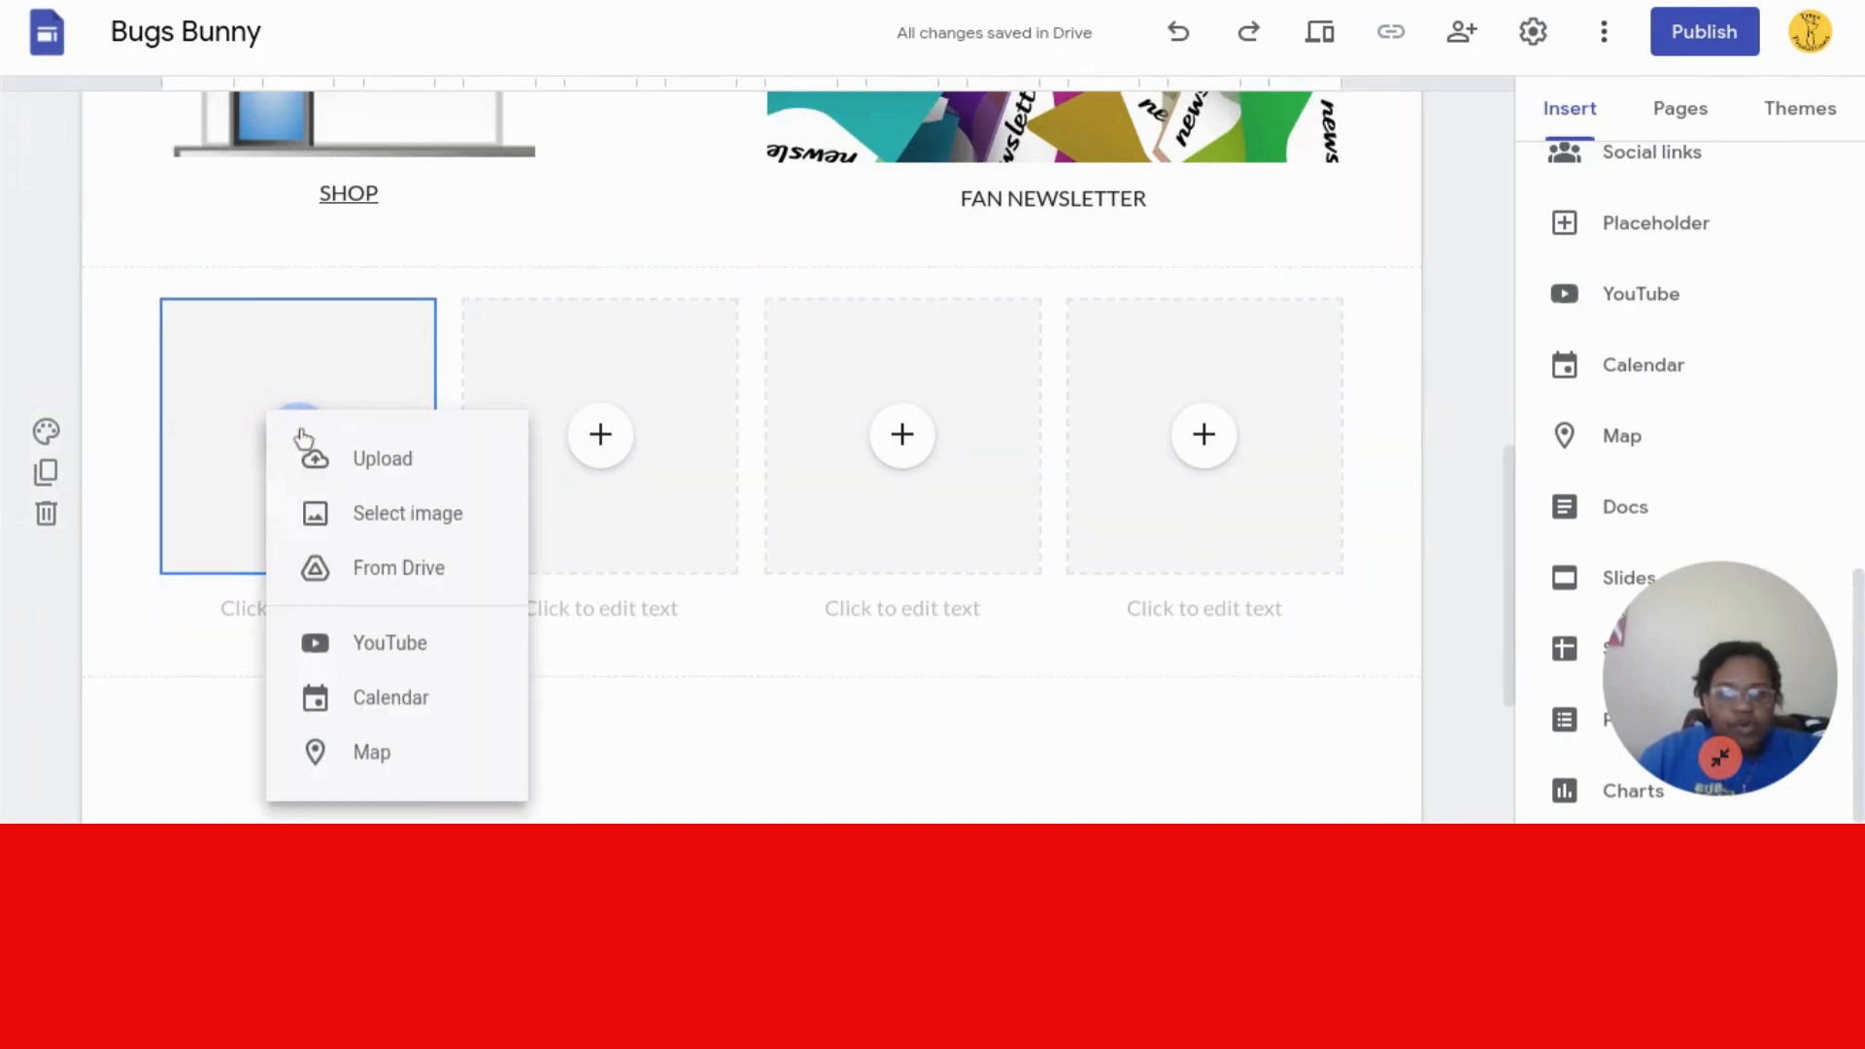
left_click(416, 524)
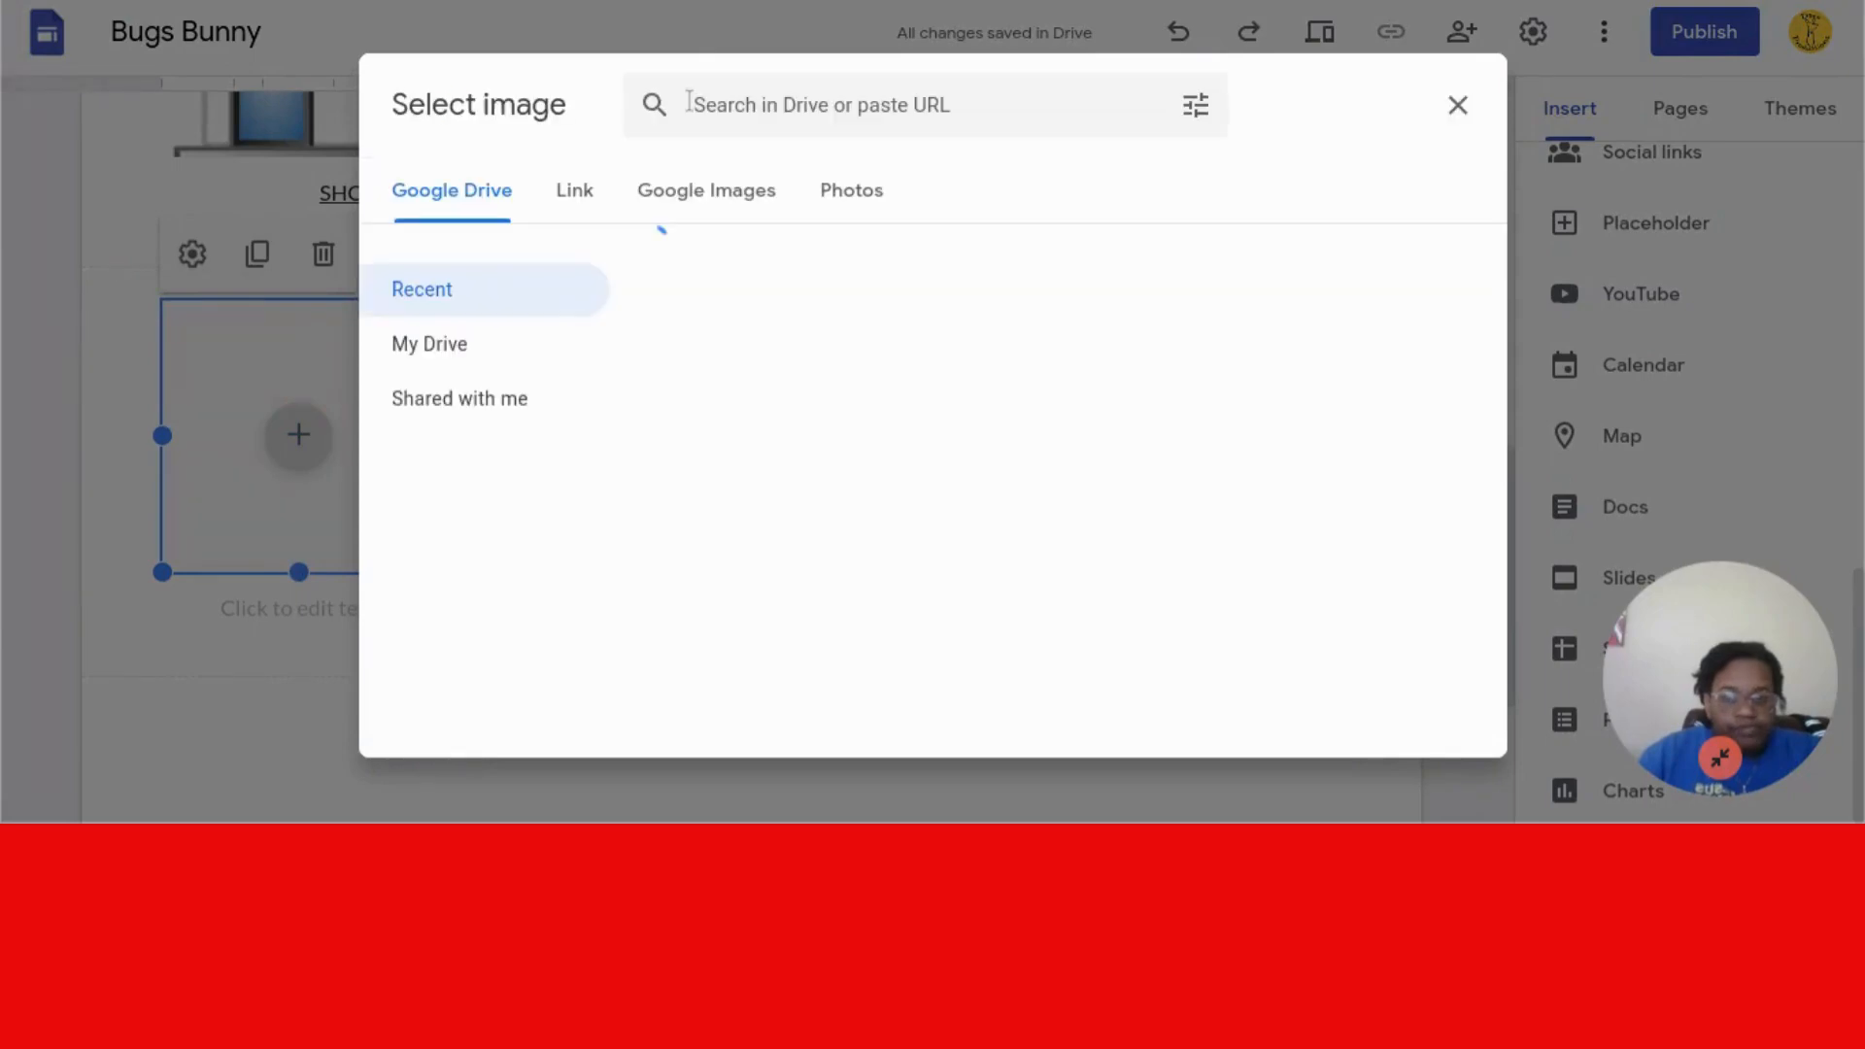
left_click(686, 101)
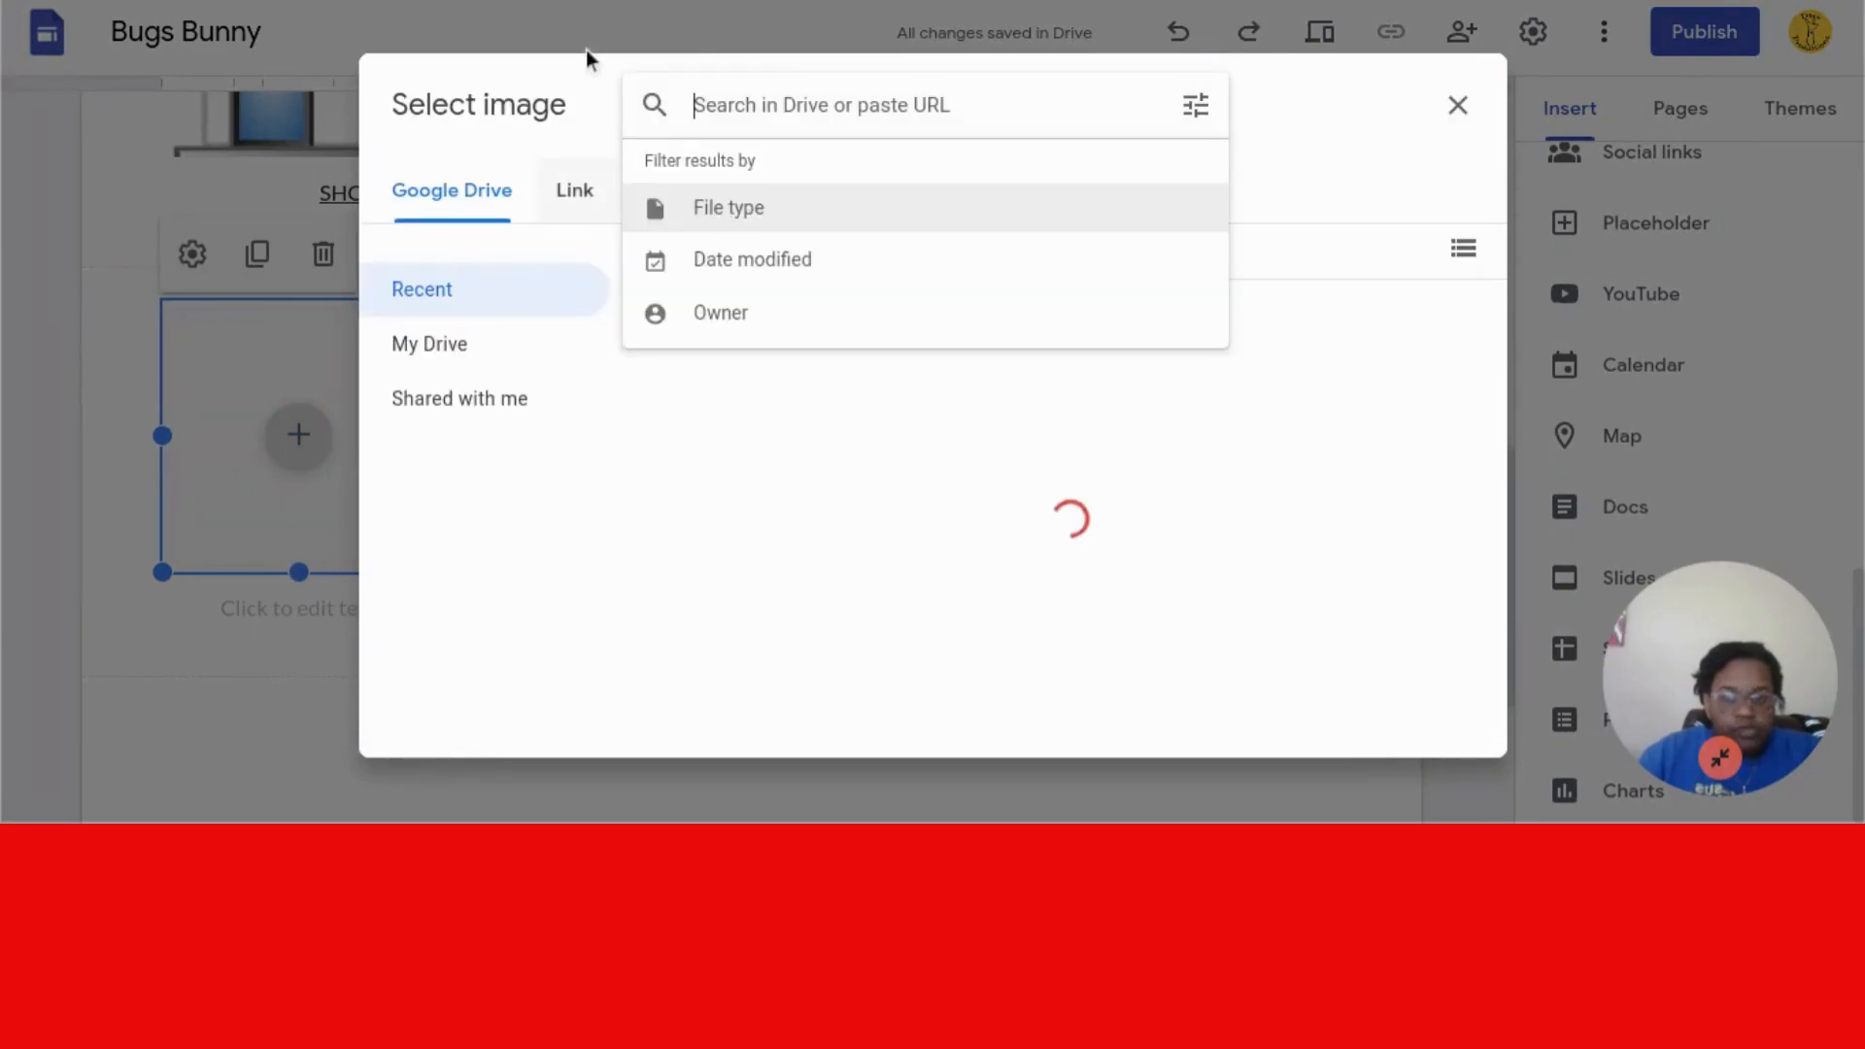
left_click(572, 186)
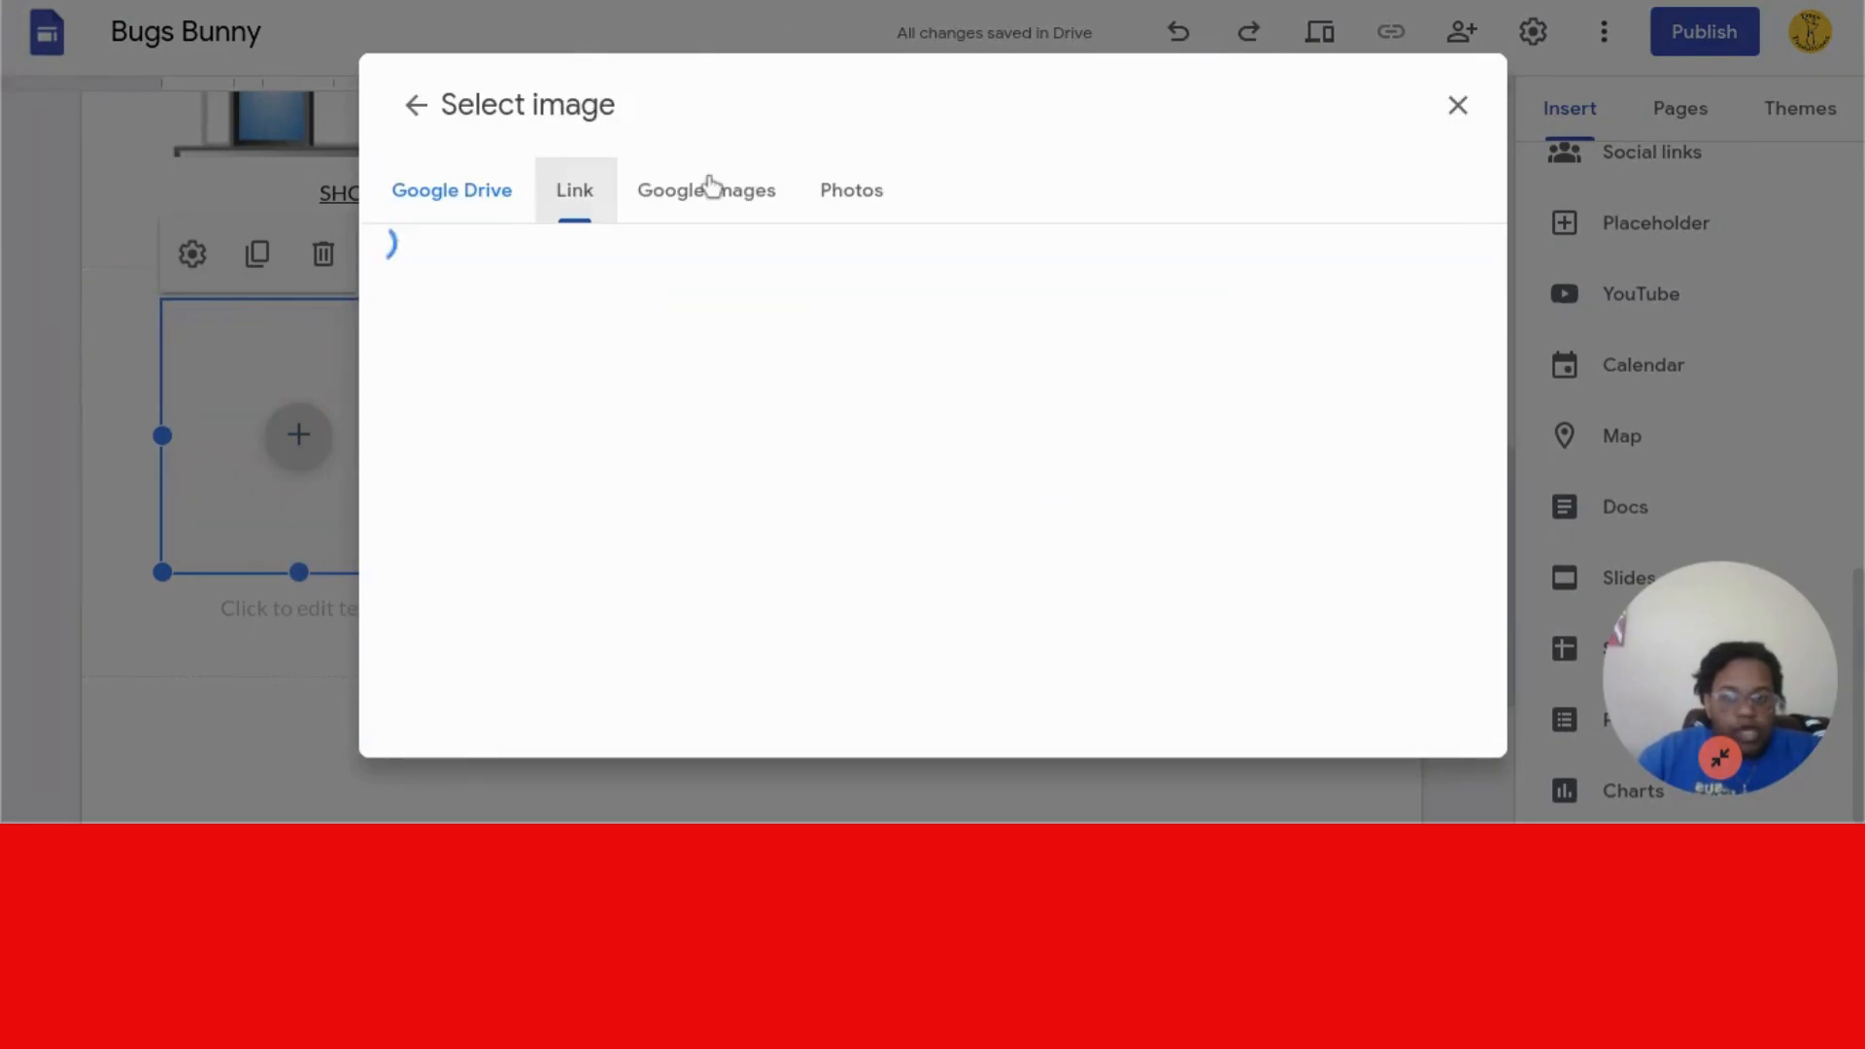
left_click(720, 191)
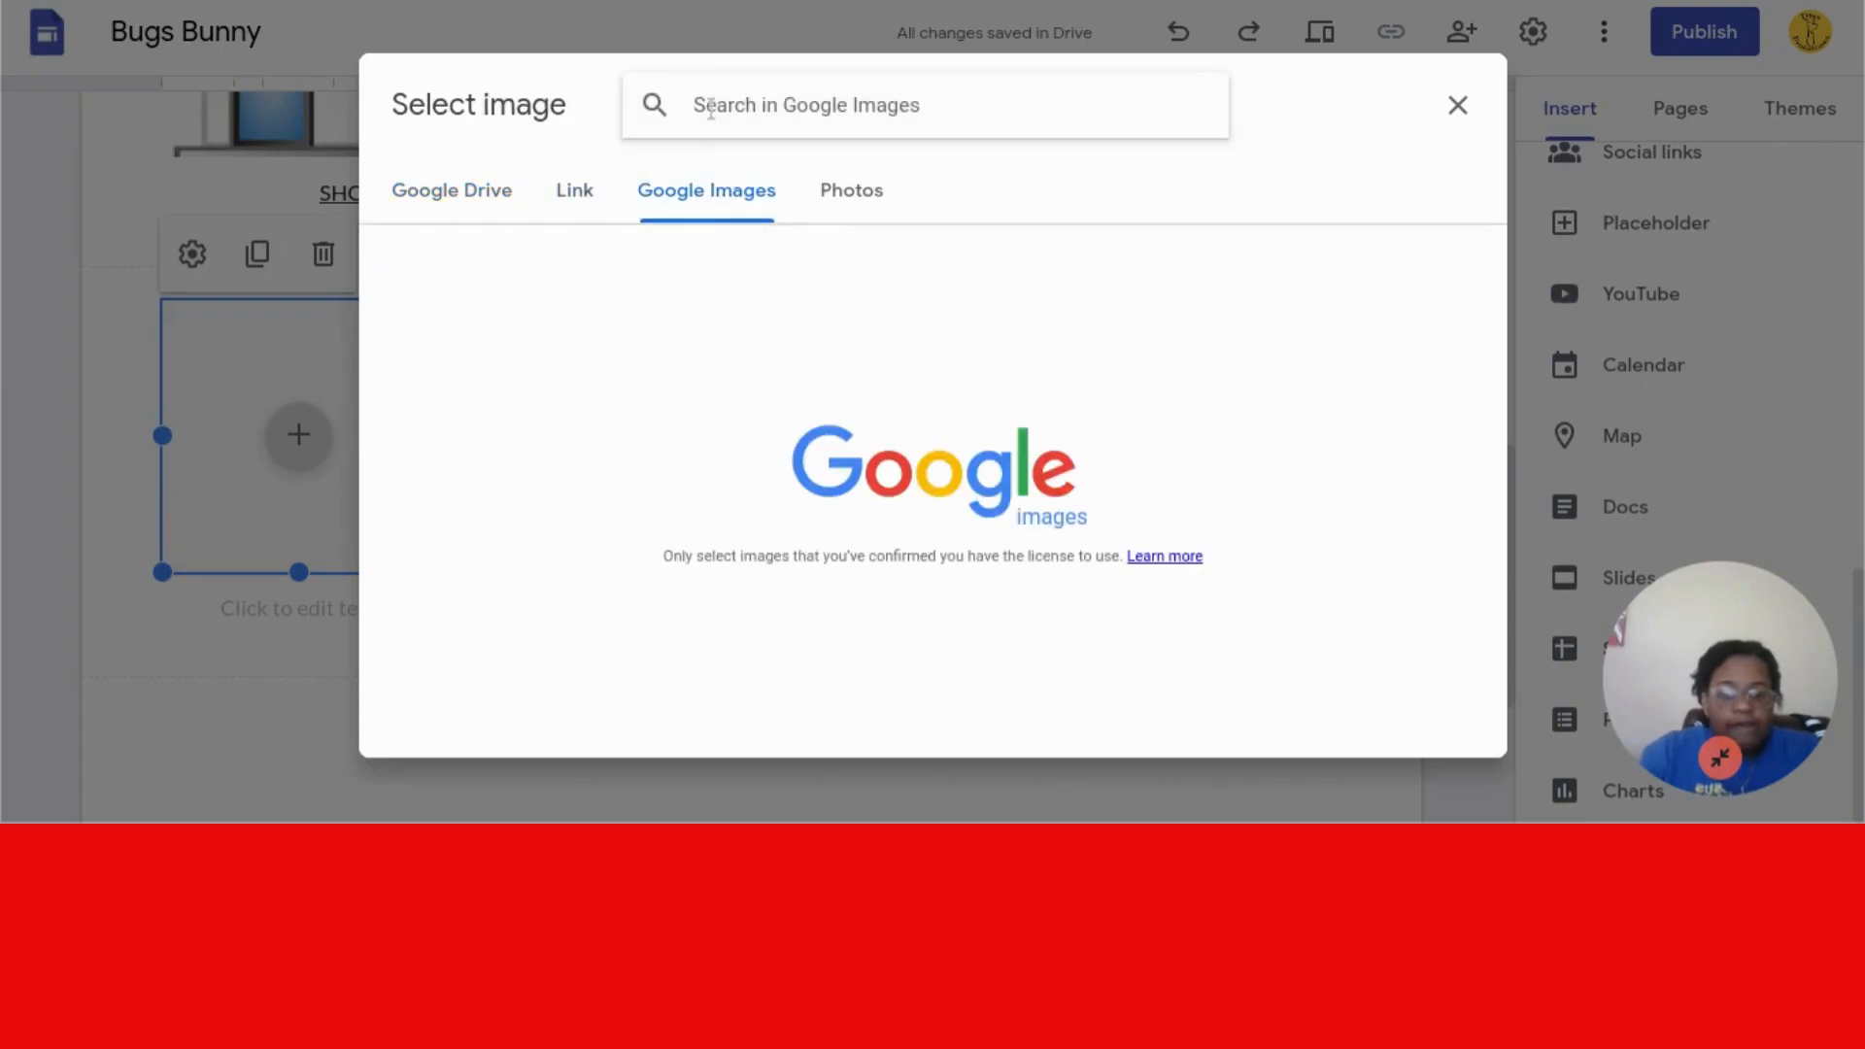
type("PRODUCT")
key("Return")
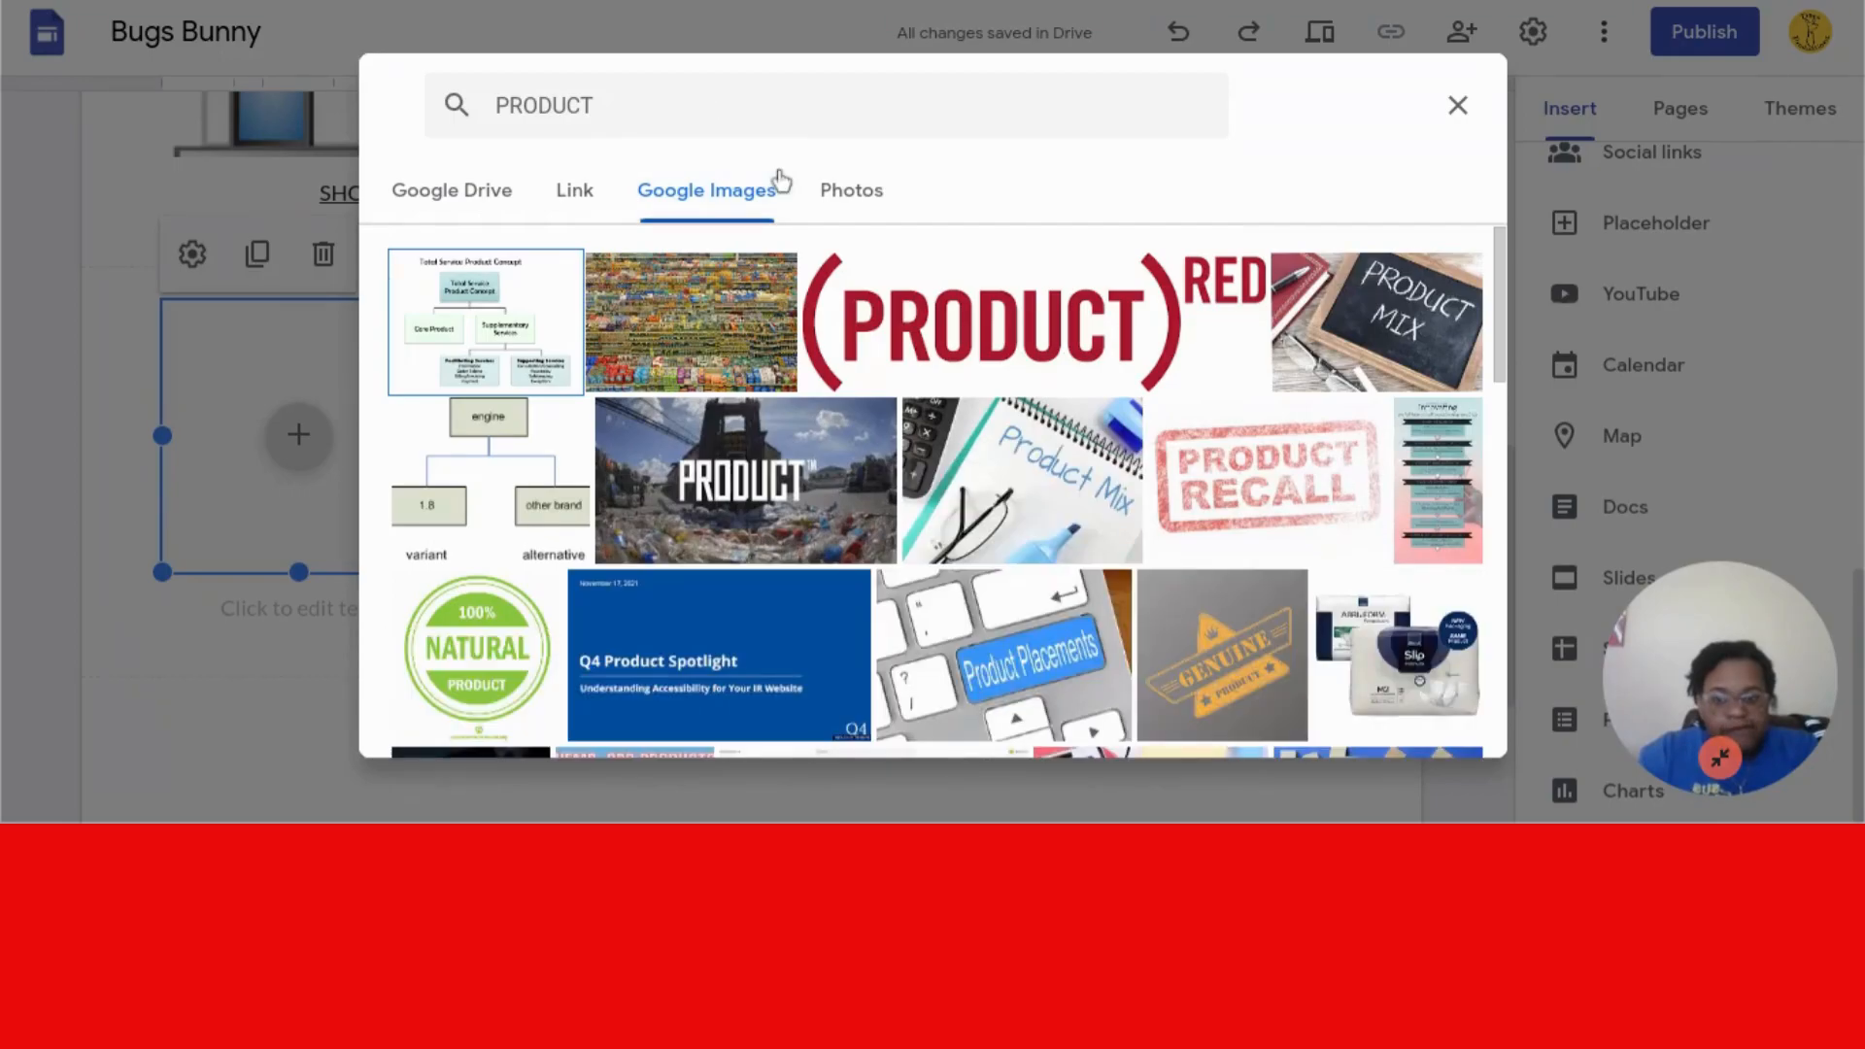
- Search for shirts instead and insert the black Bronx T-shirt image
double_click(786, 135)
key("BackSpace")
type("SHIRT")
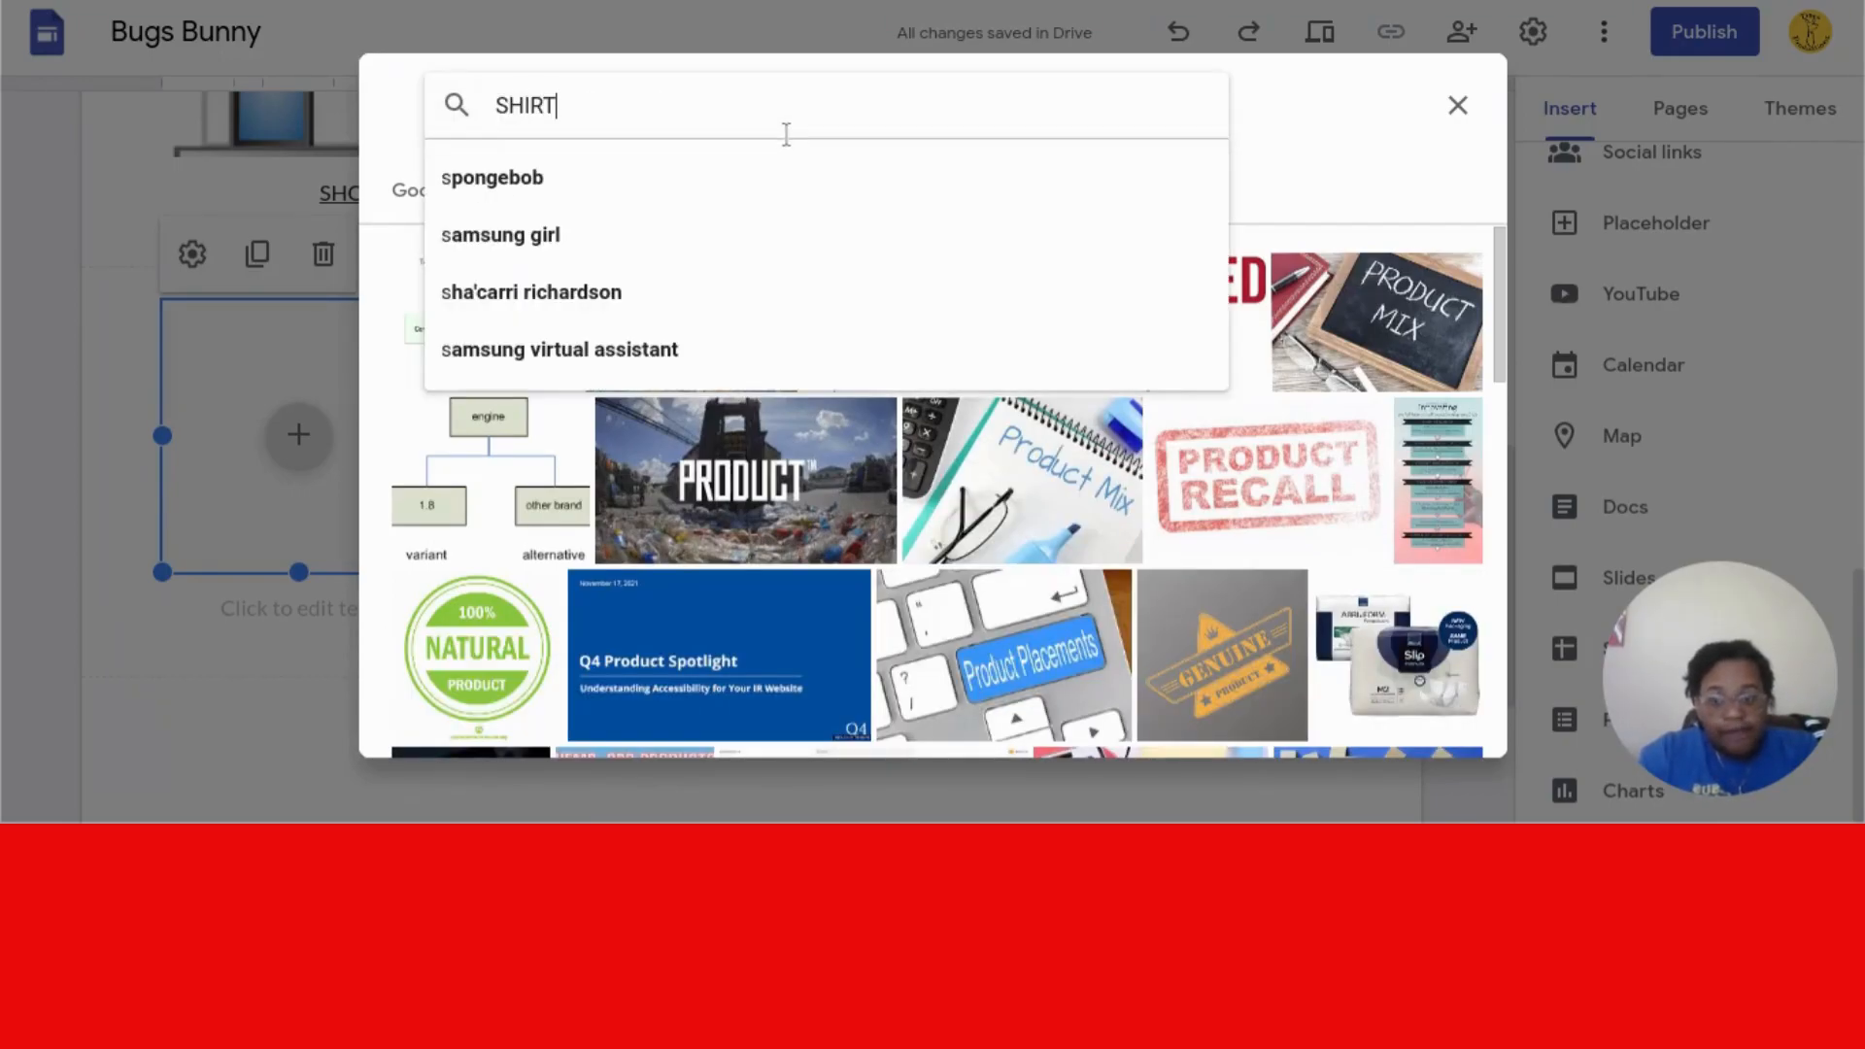
key("Return")
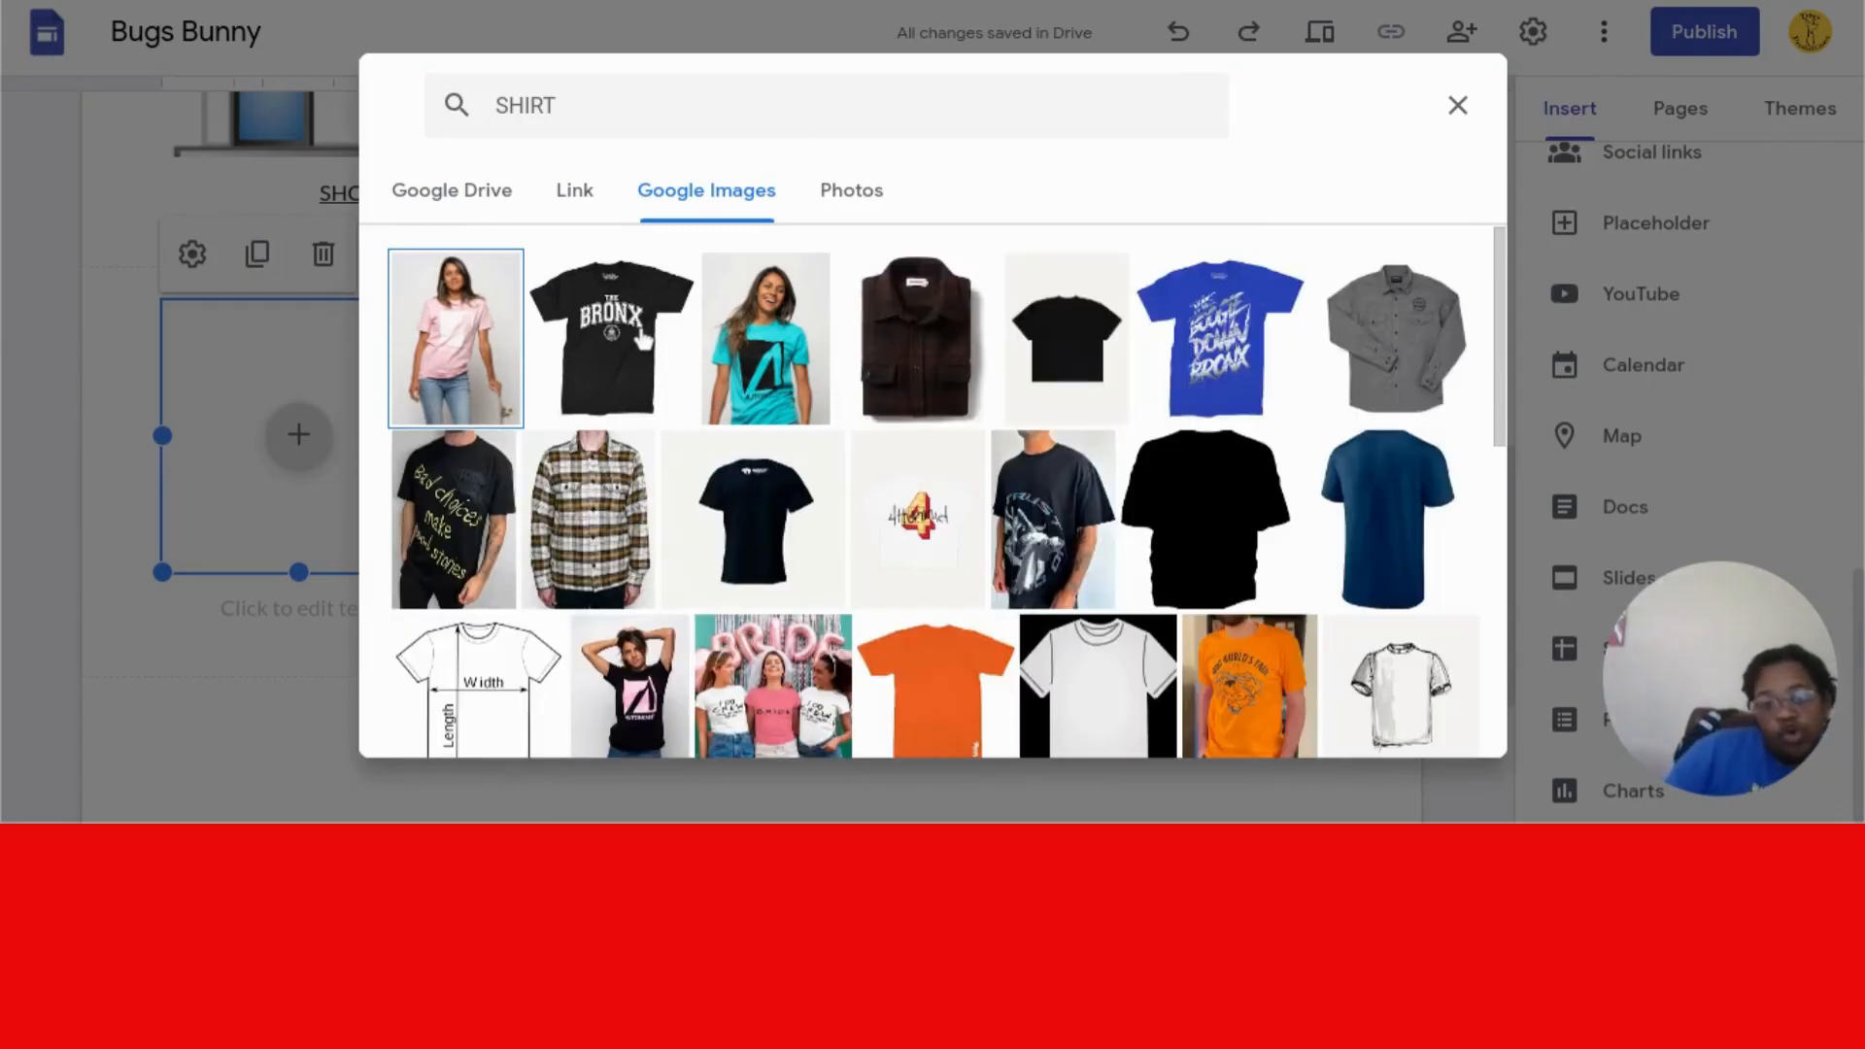
left_click(642, 339)
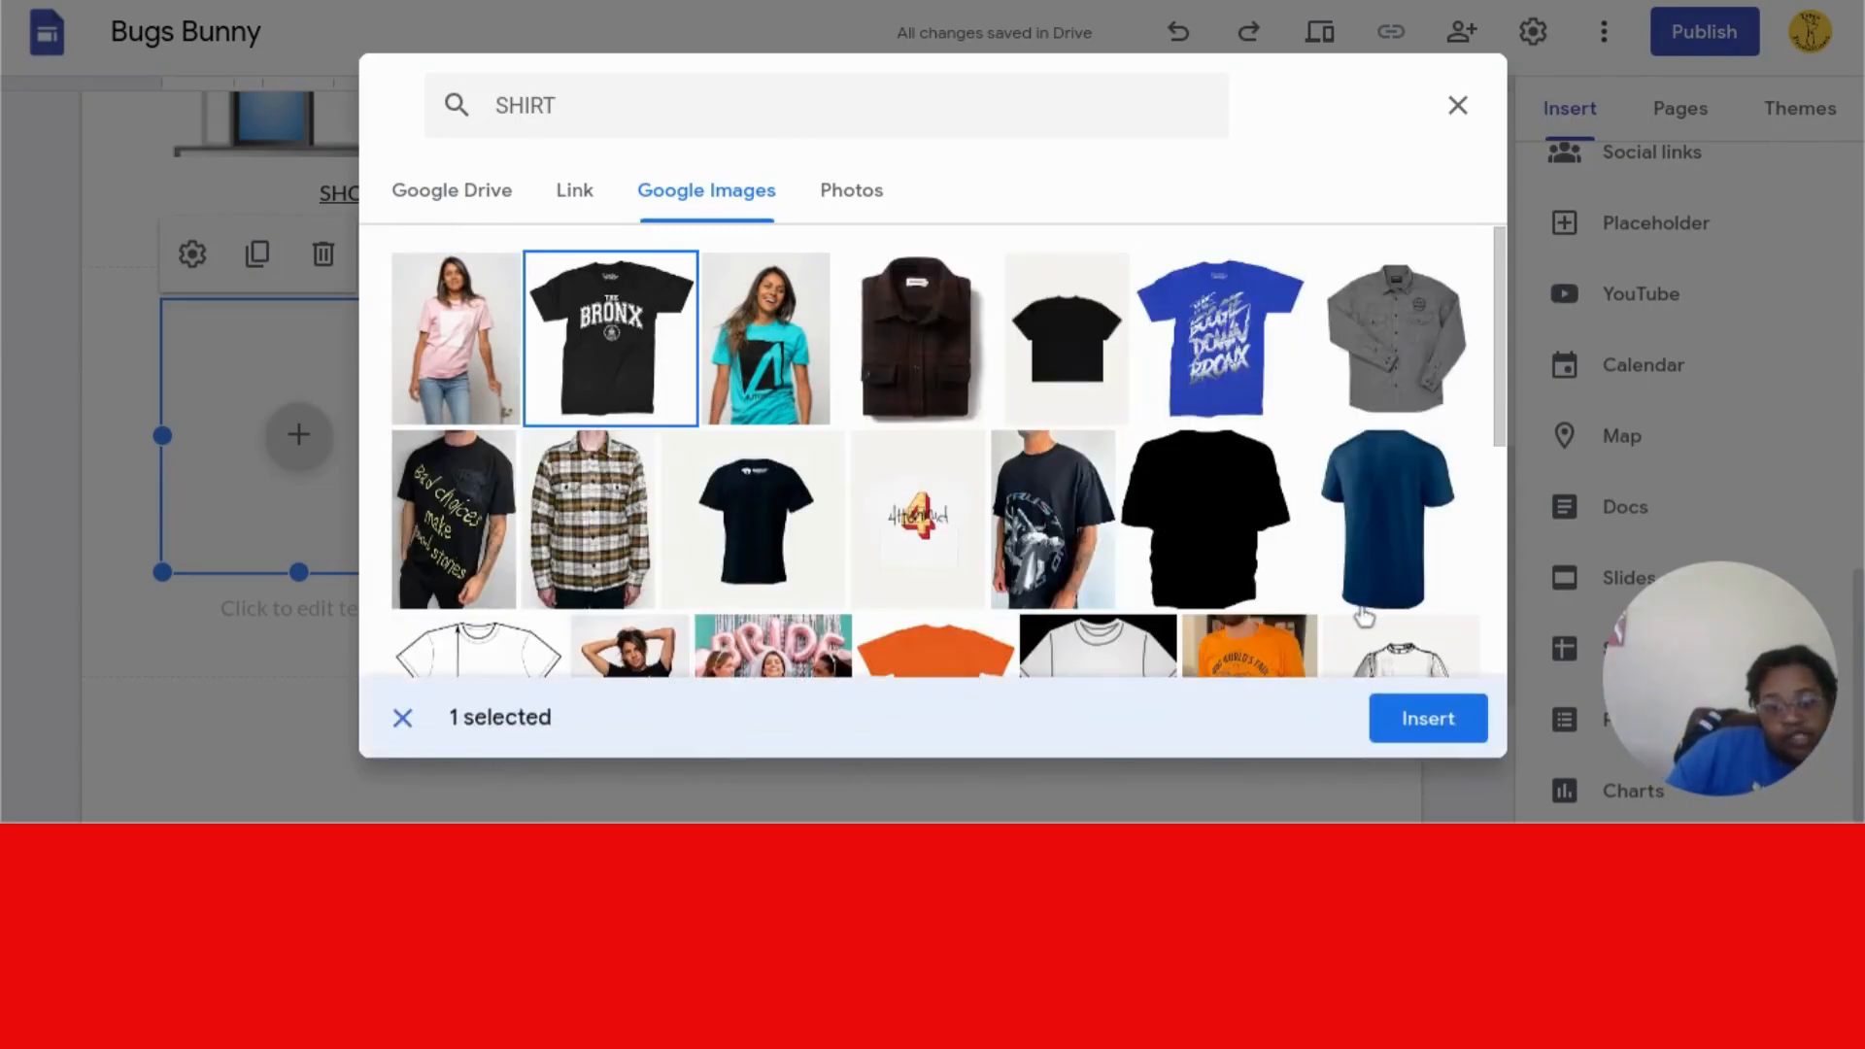
left_click(1416, 721)
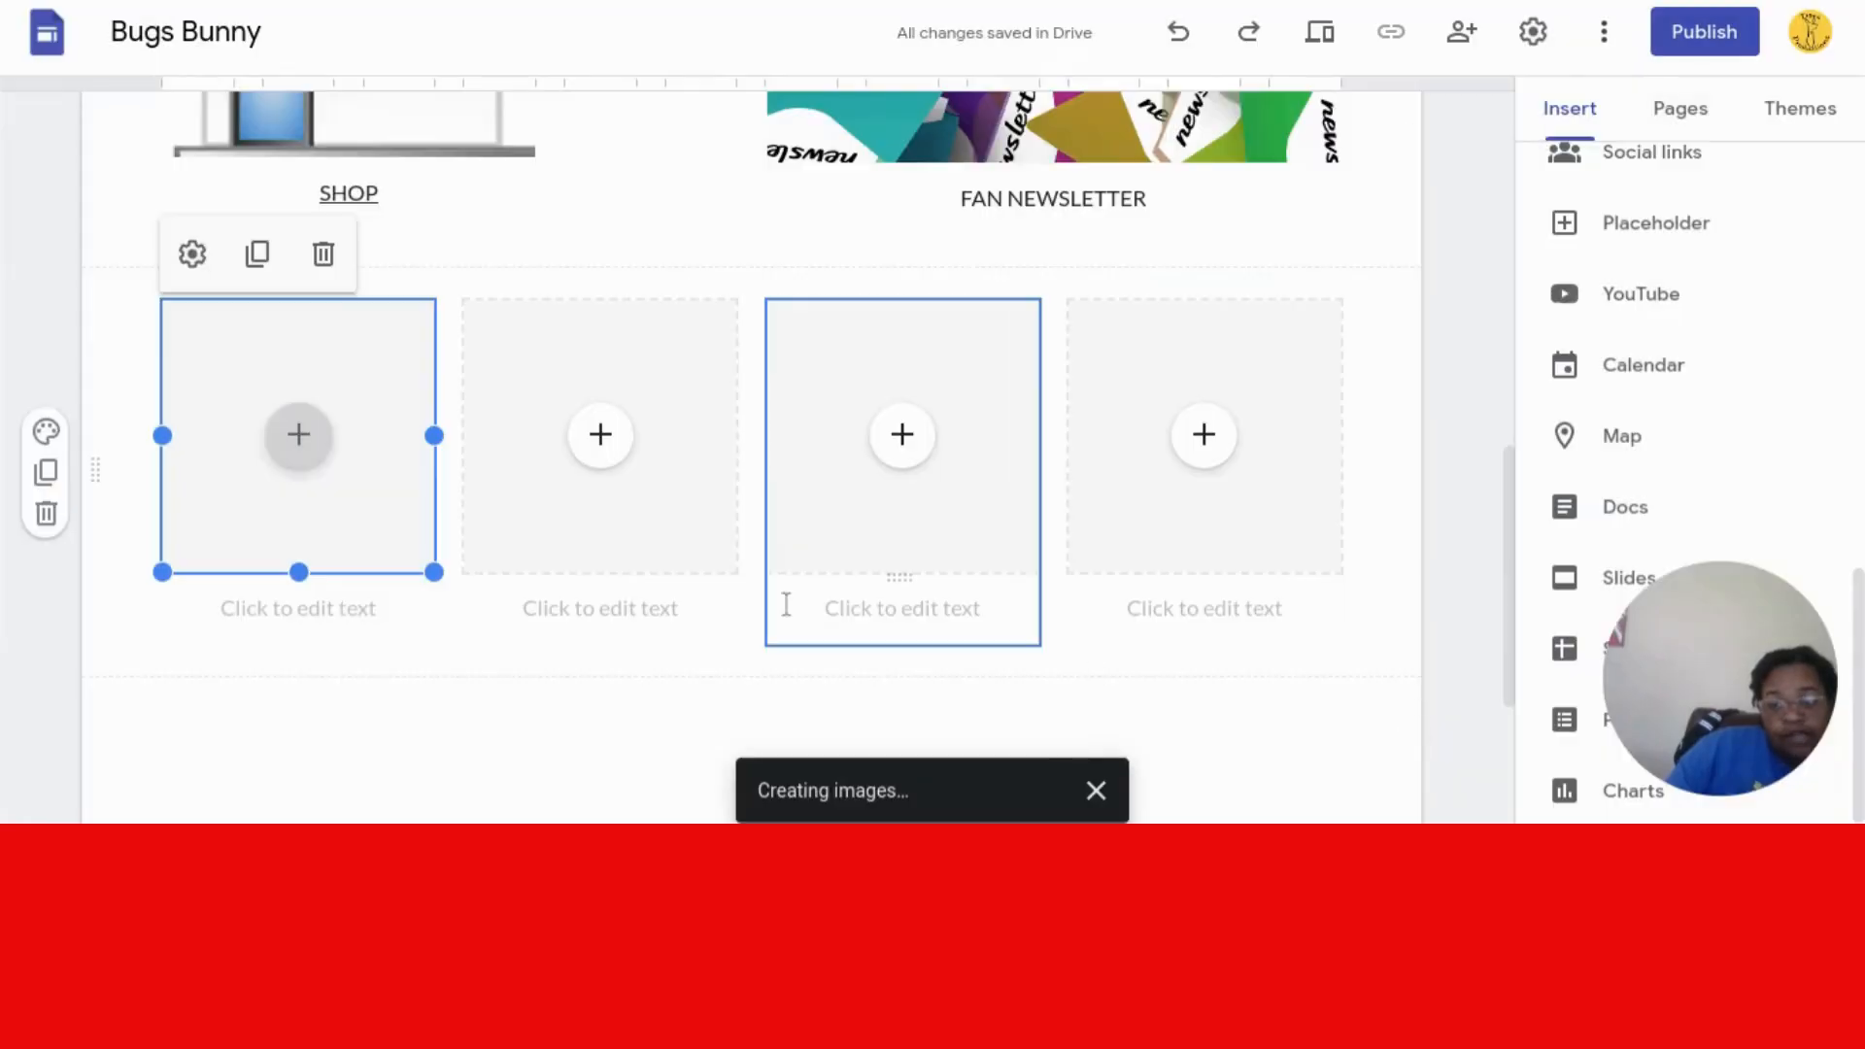
- Caption the T-shirt with the price 19.99
left_click(273, 606)
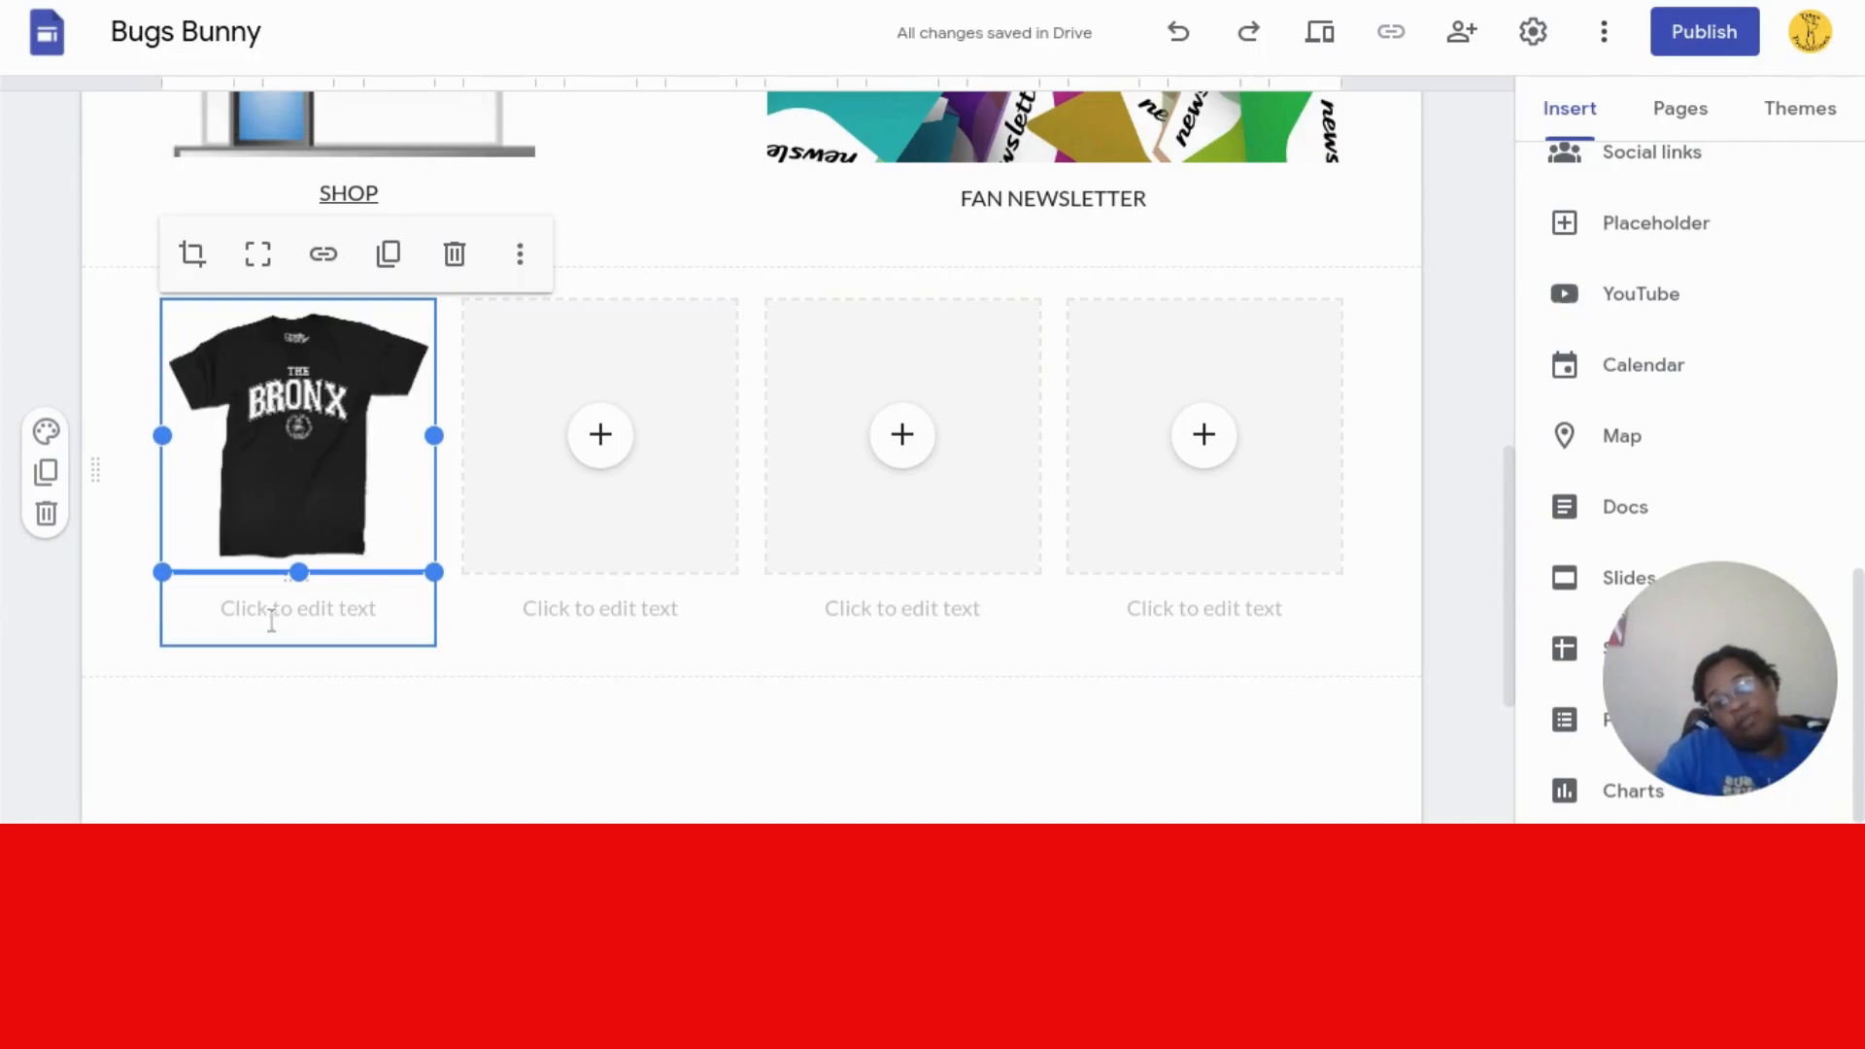
left_click(286, 625)
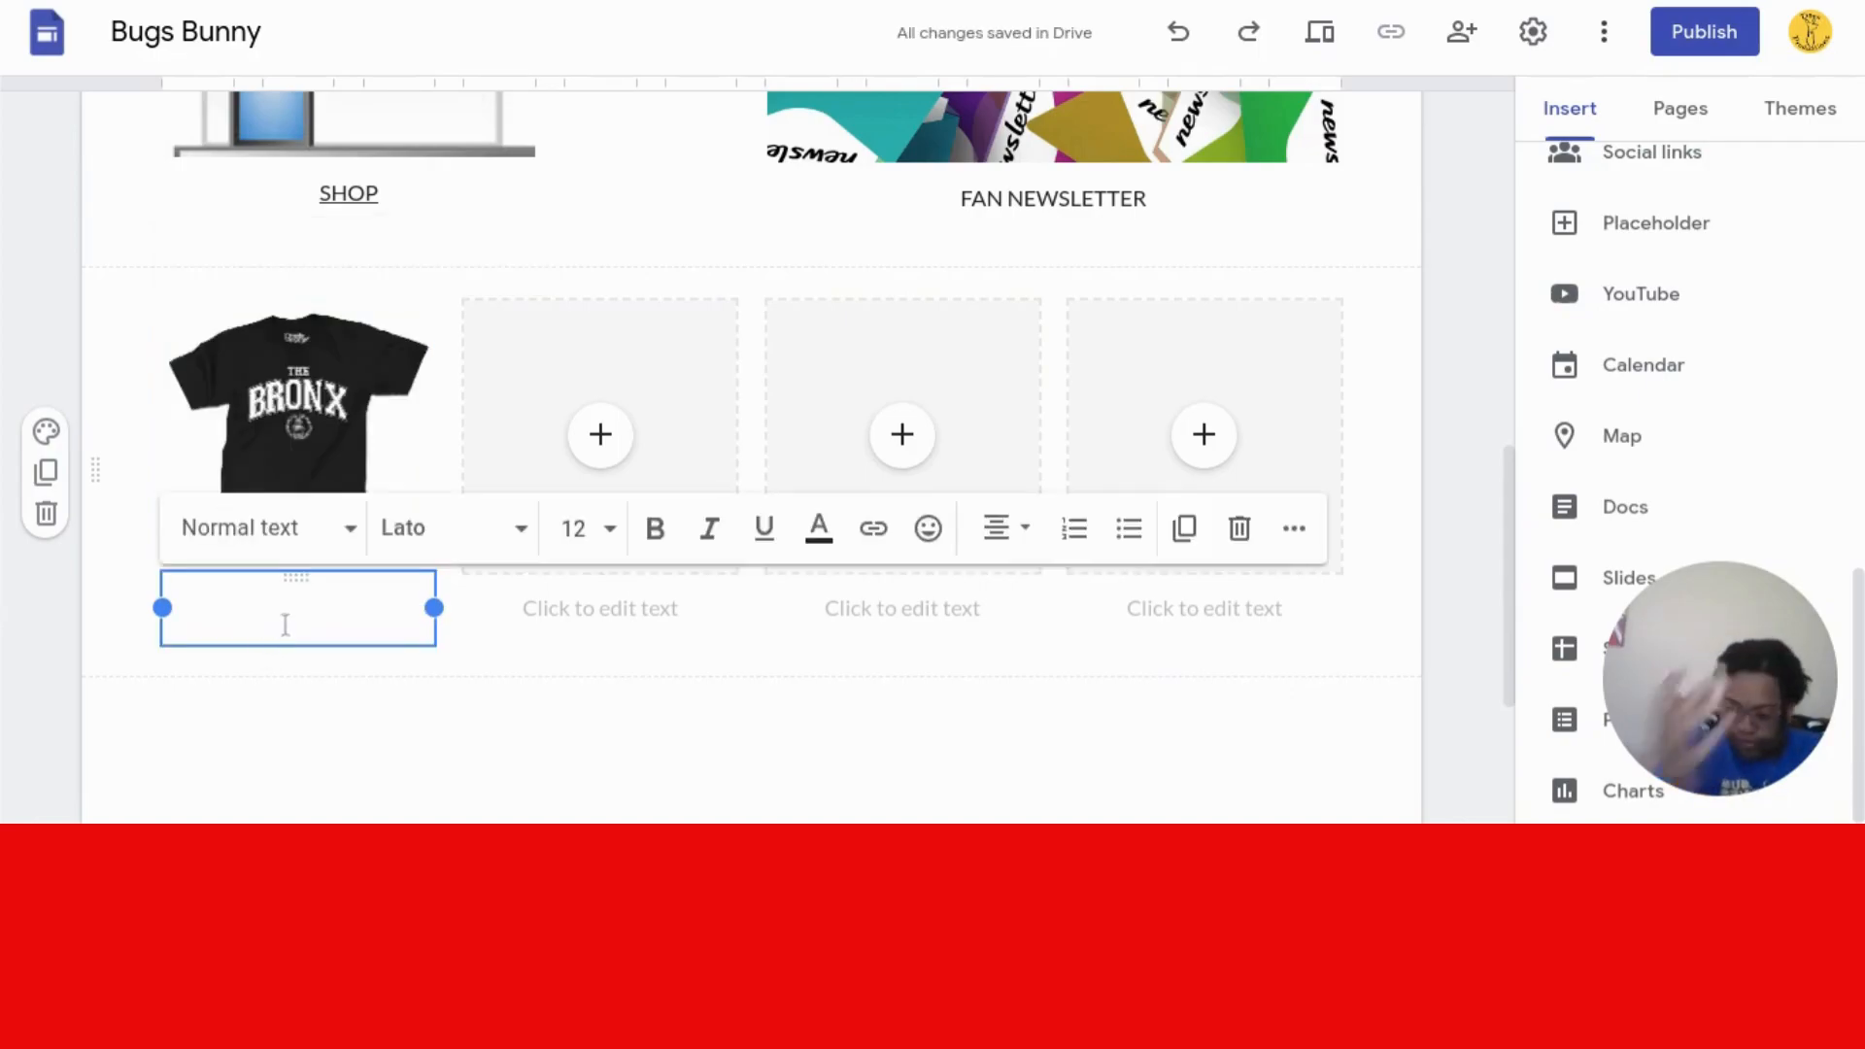
type("19.99")
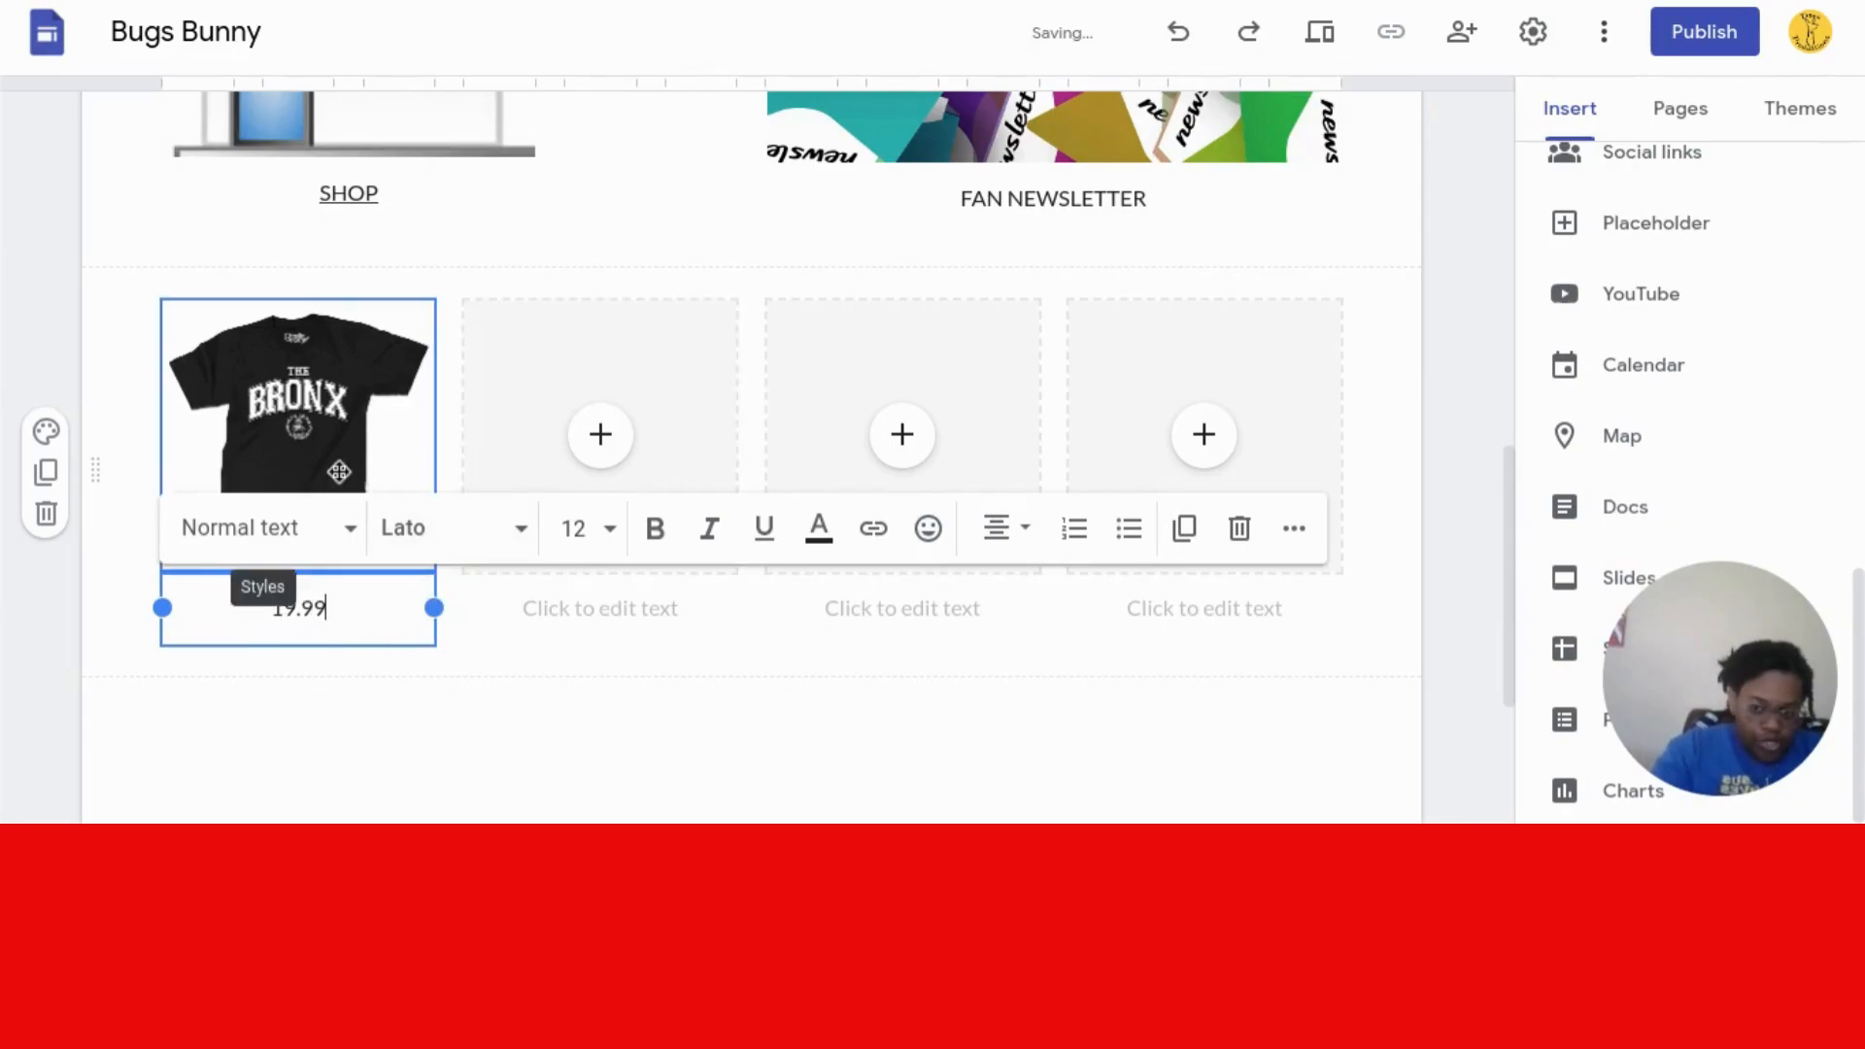
left_click(338, 472)
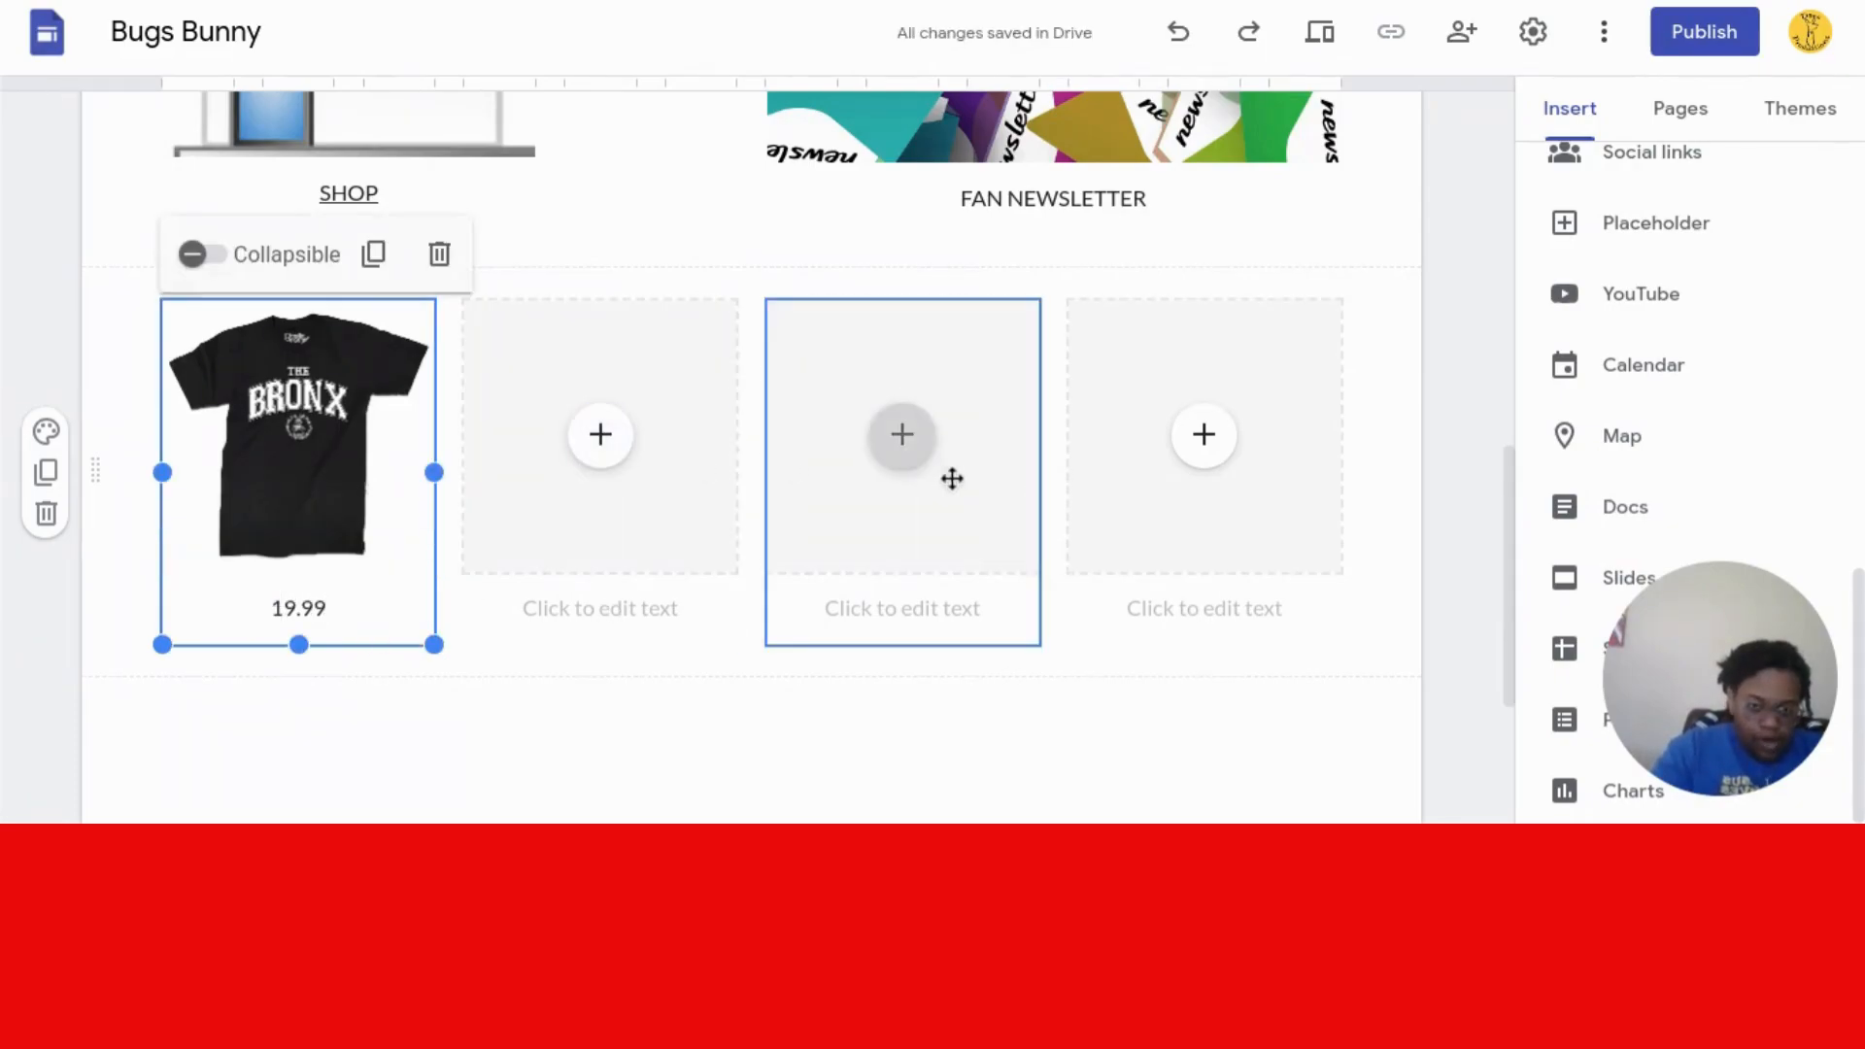
left_click_drag(1505, 524, 1501, 656)
- Edit the footer and replace the e-mail placeholder with the shop's contact e-mail
mouse_move(712, 705)
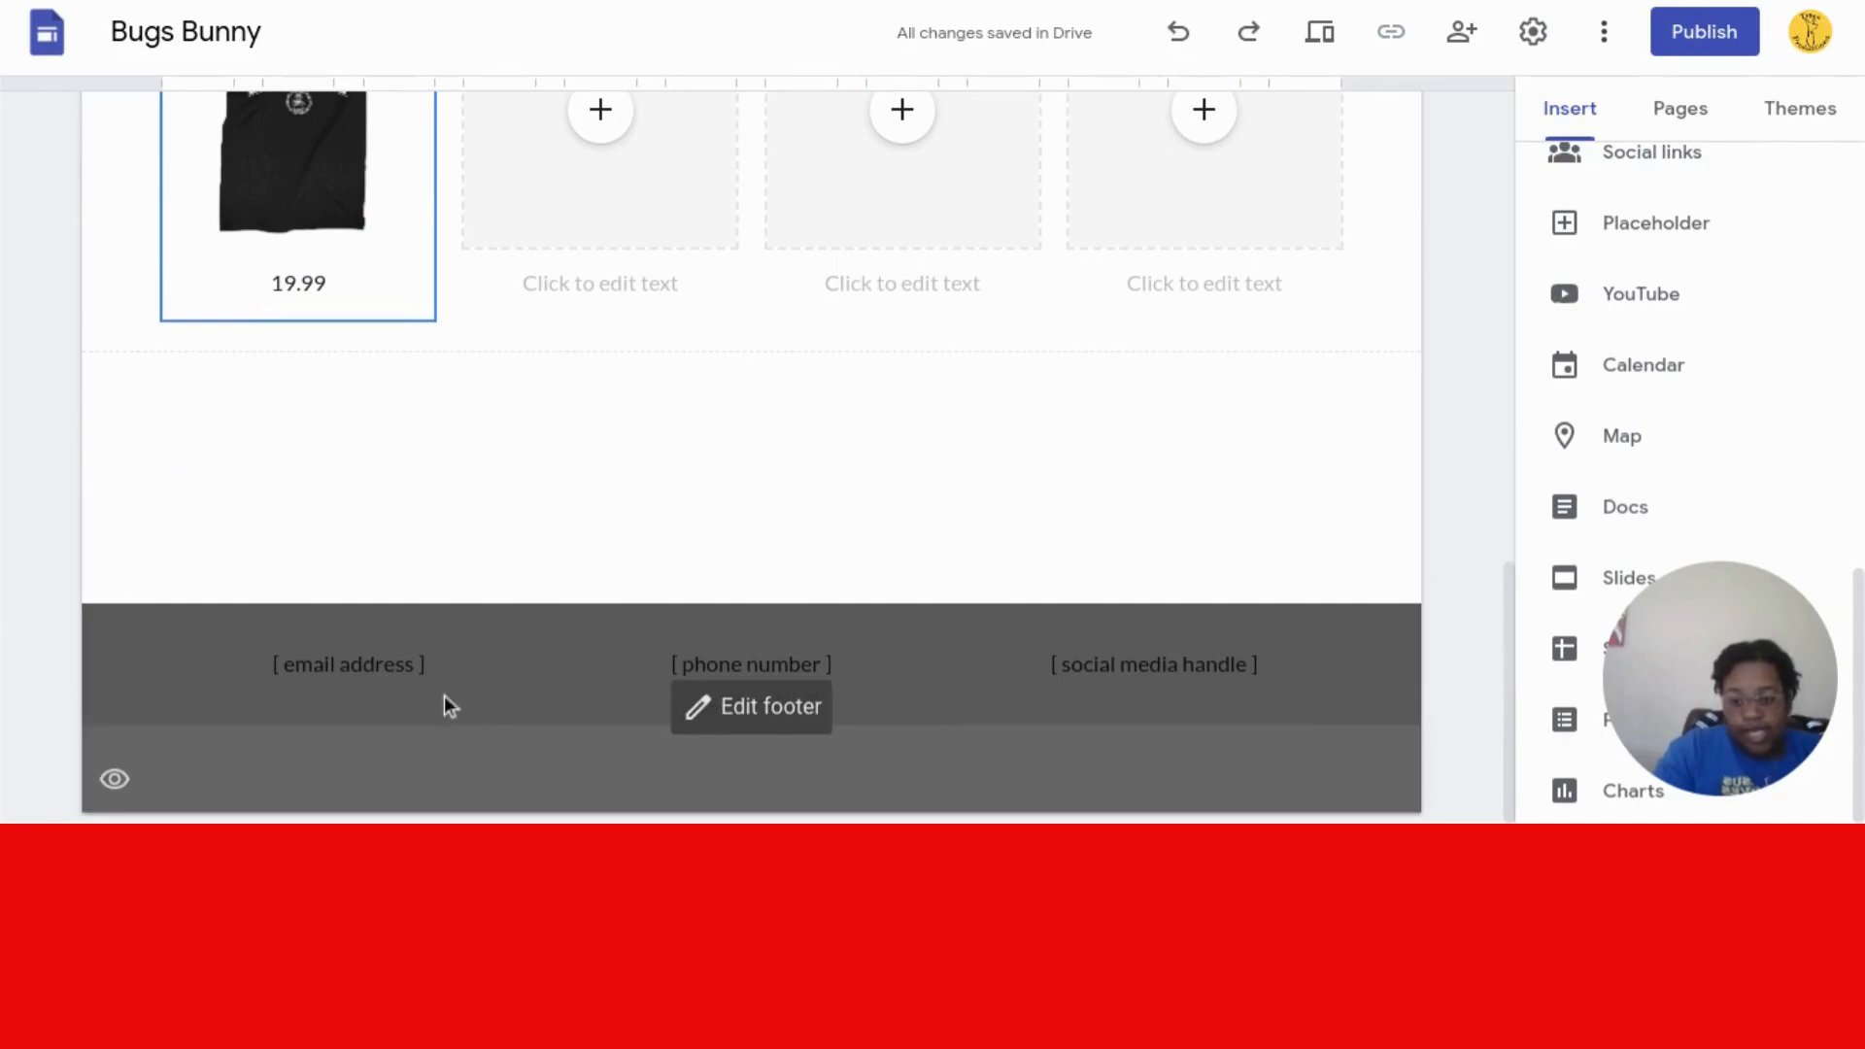
left_click(774, 708)
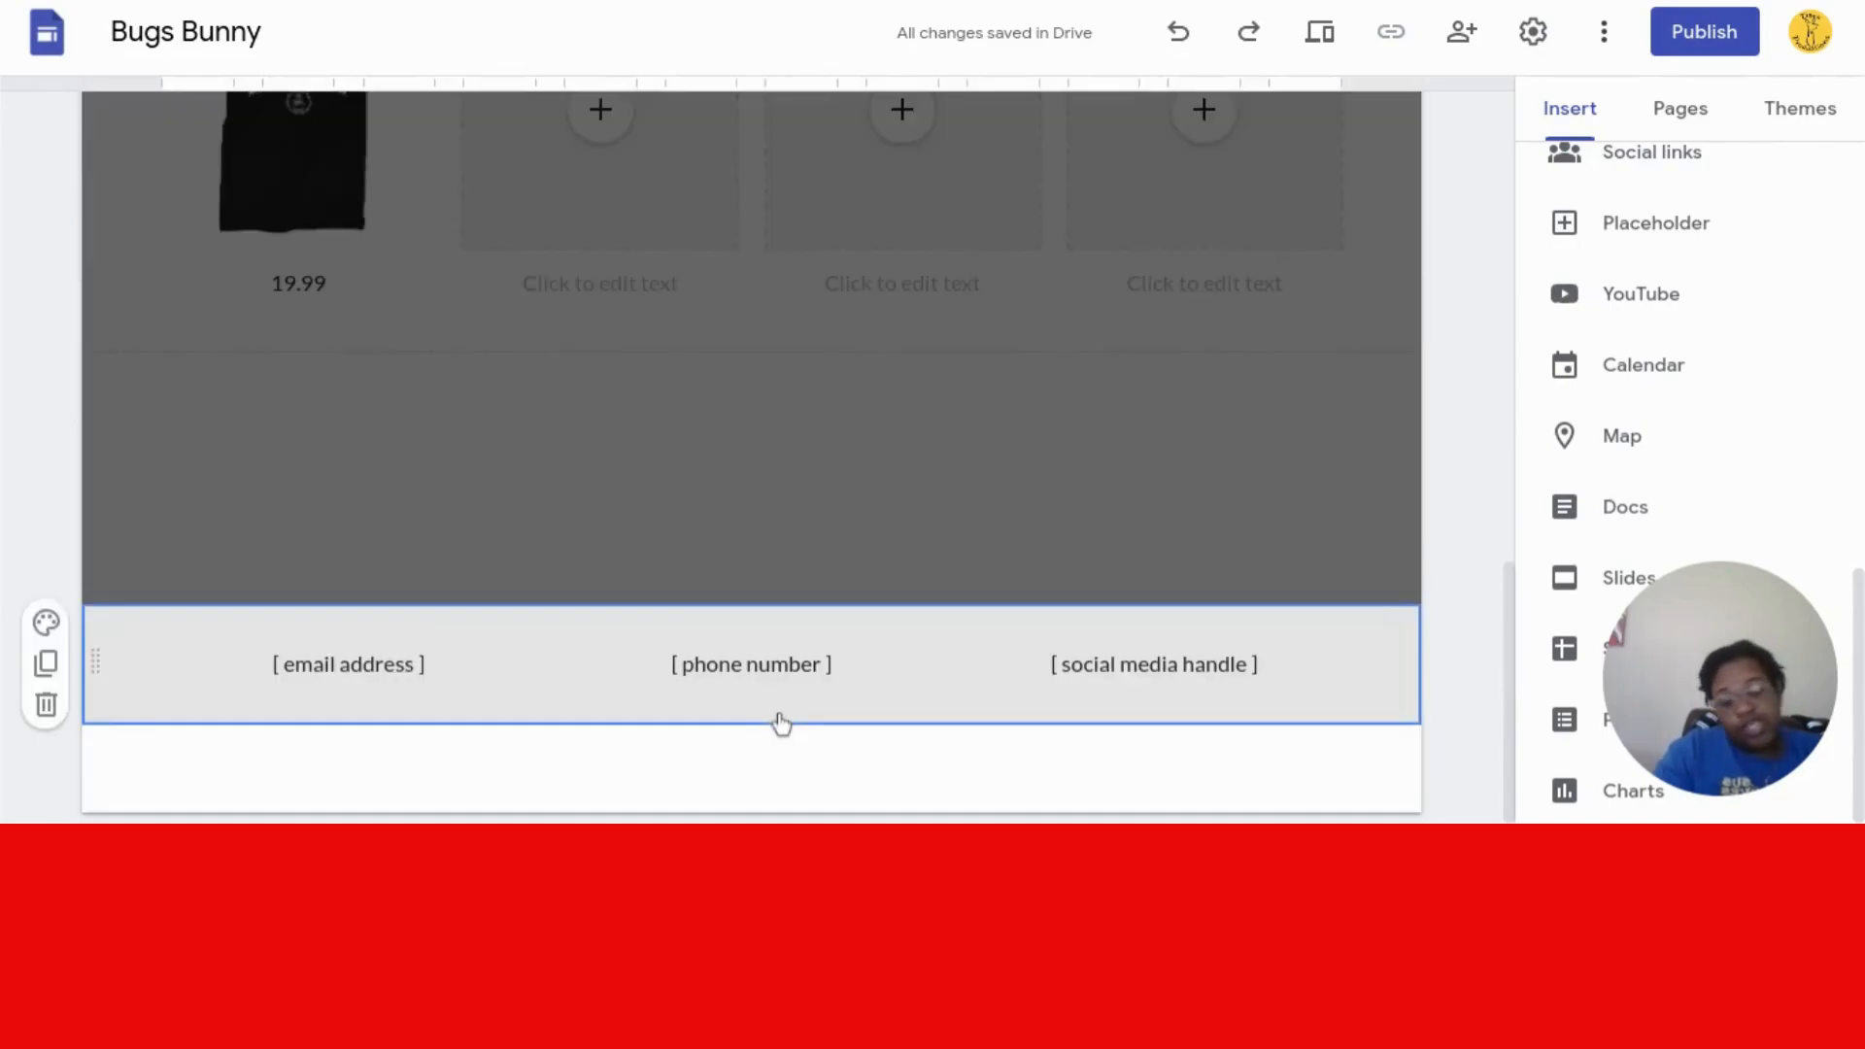
triple_click(330, 669)
key("BackSpace")
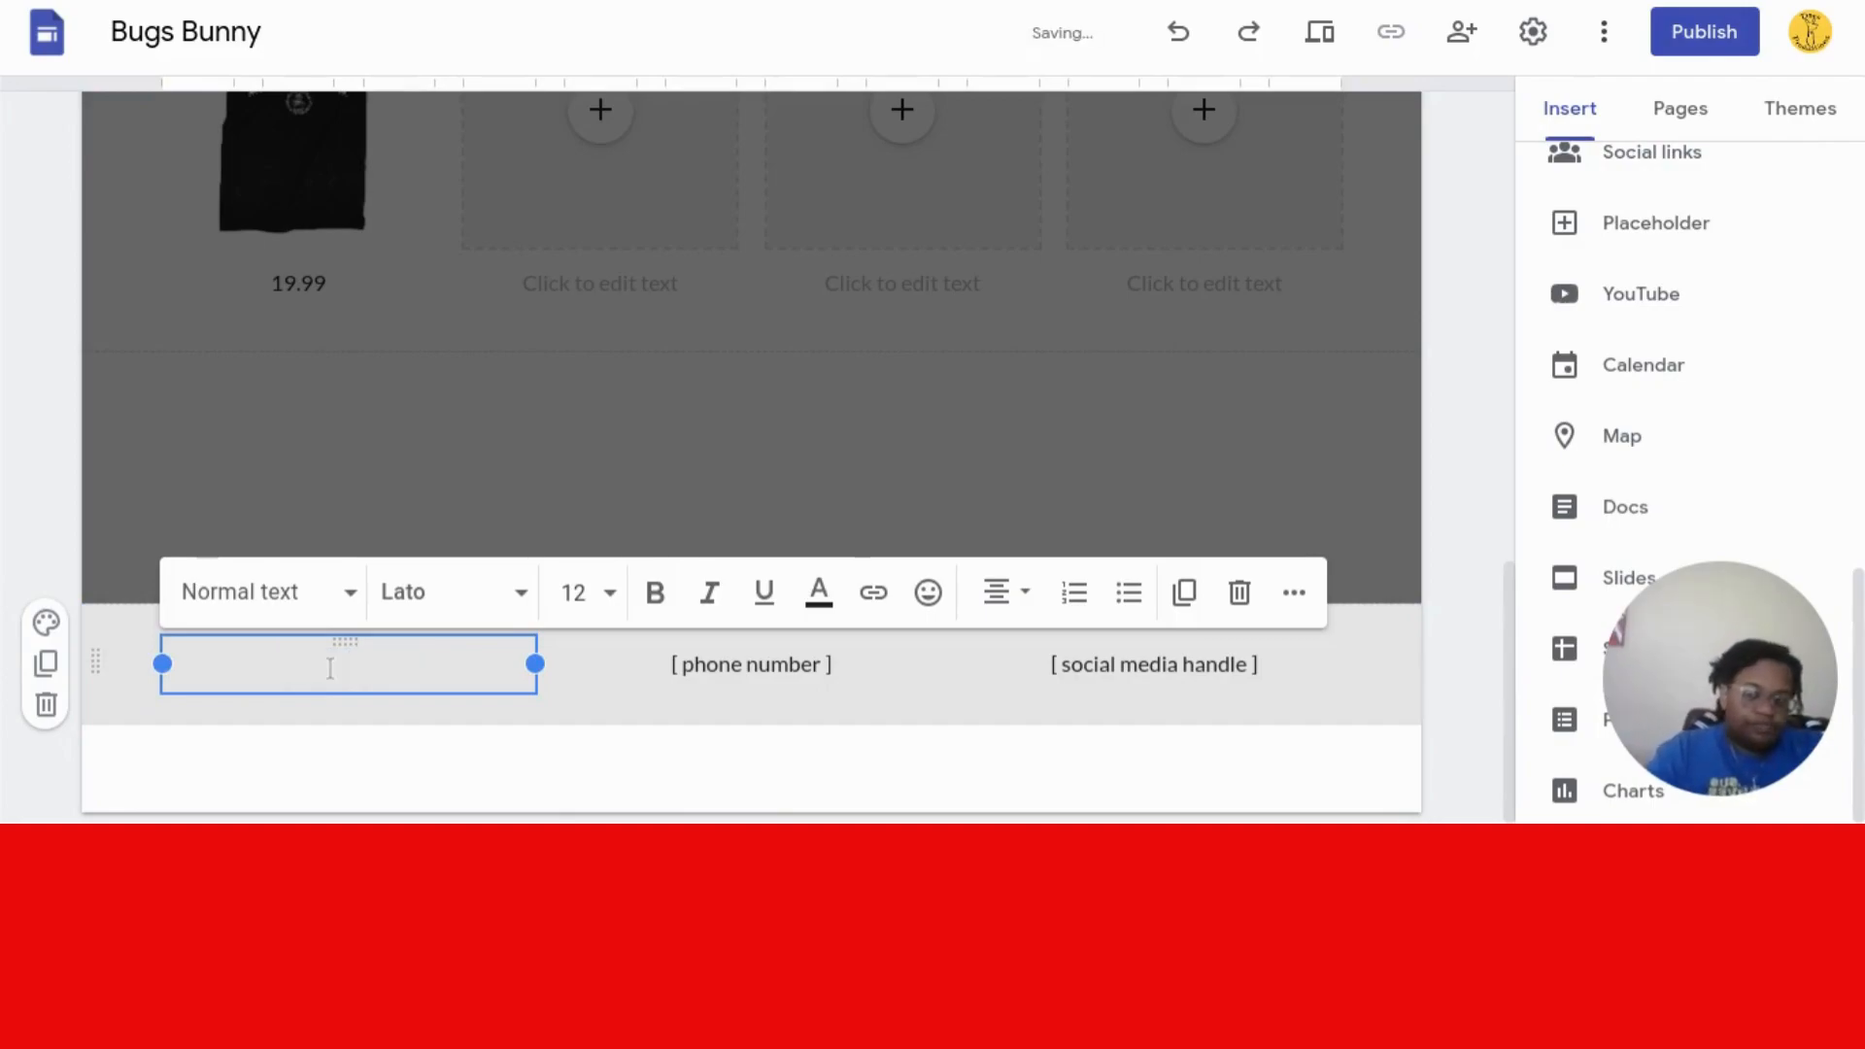
type("BUGSBUNNY")
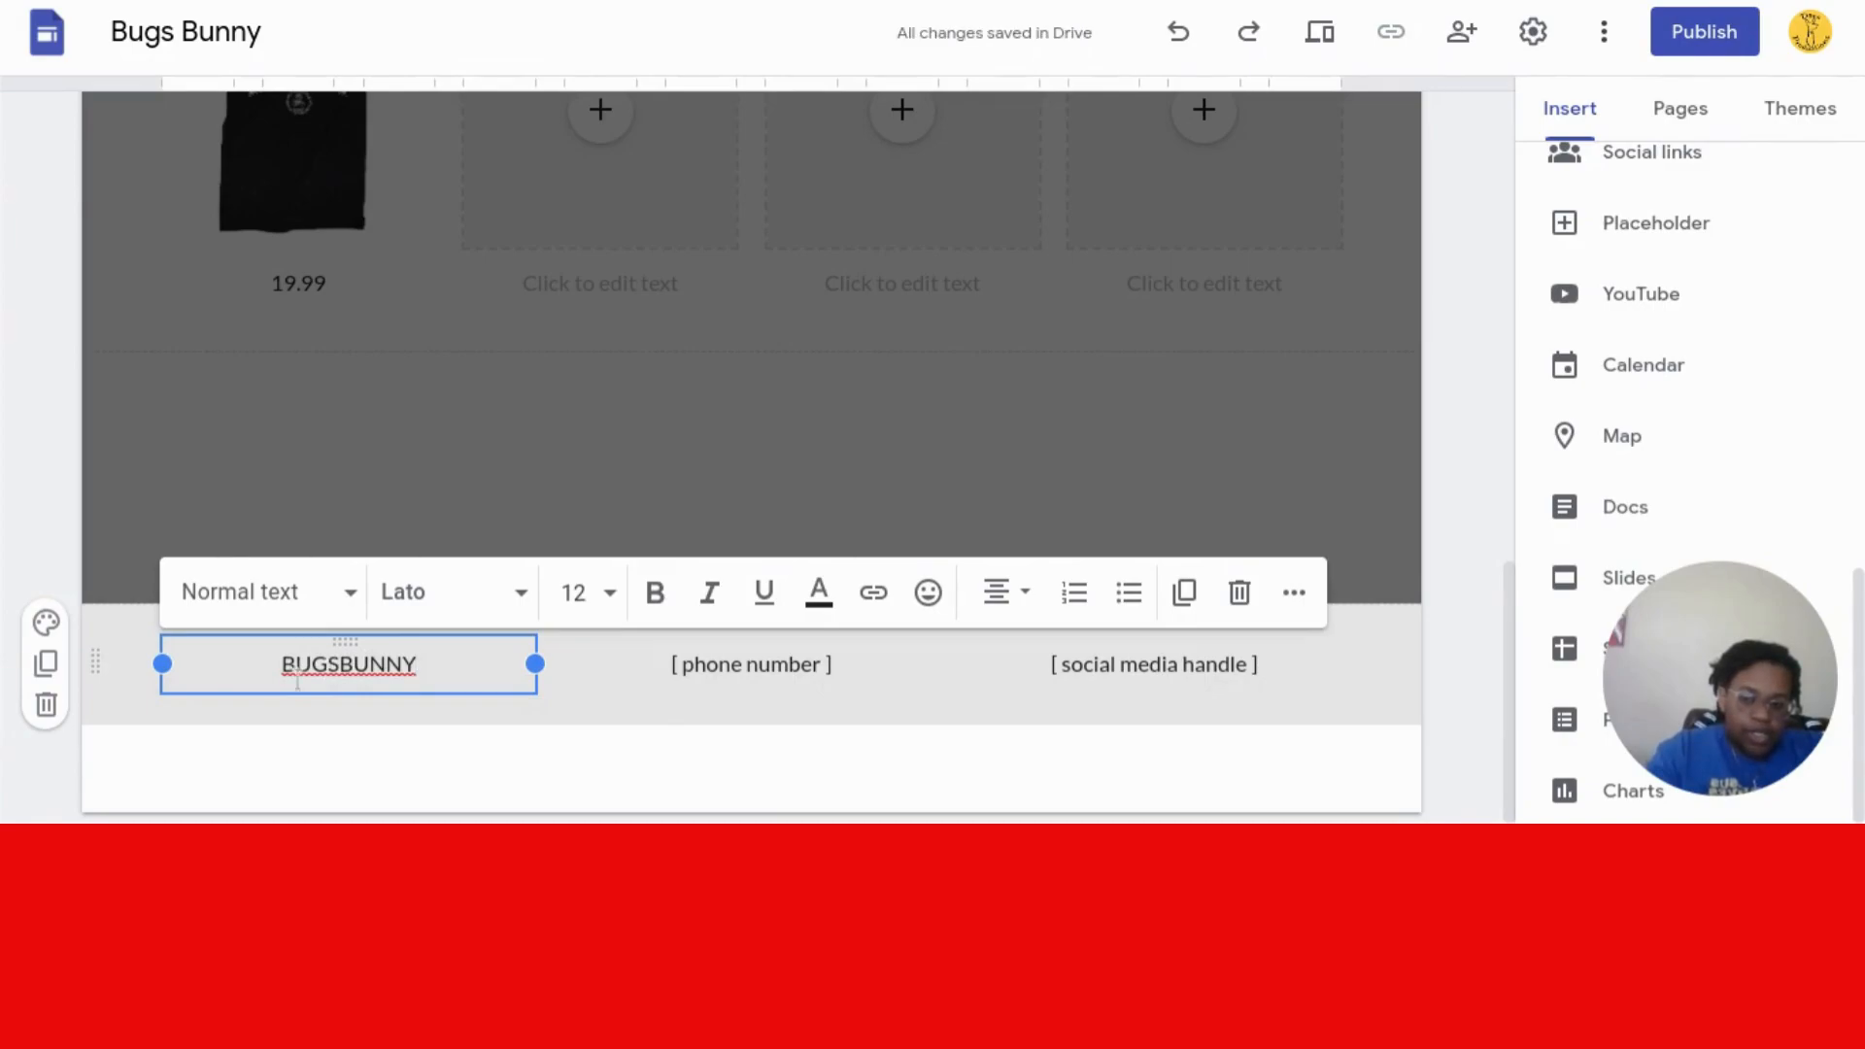
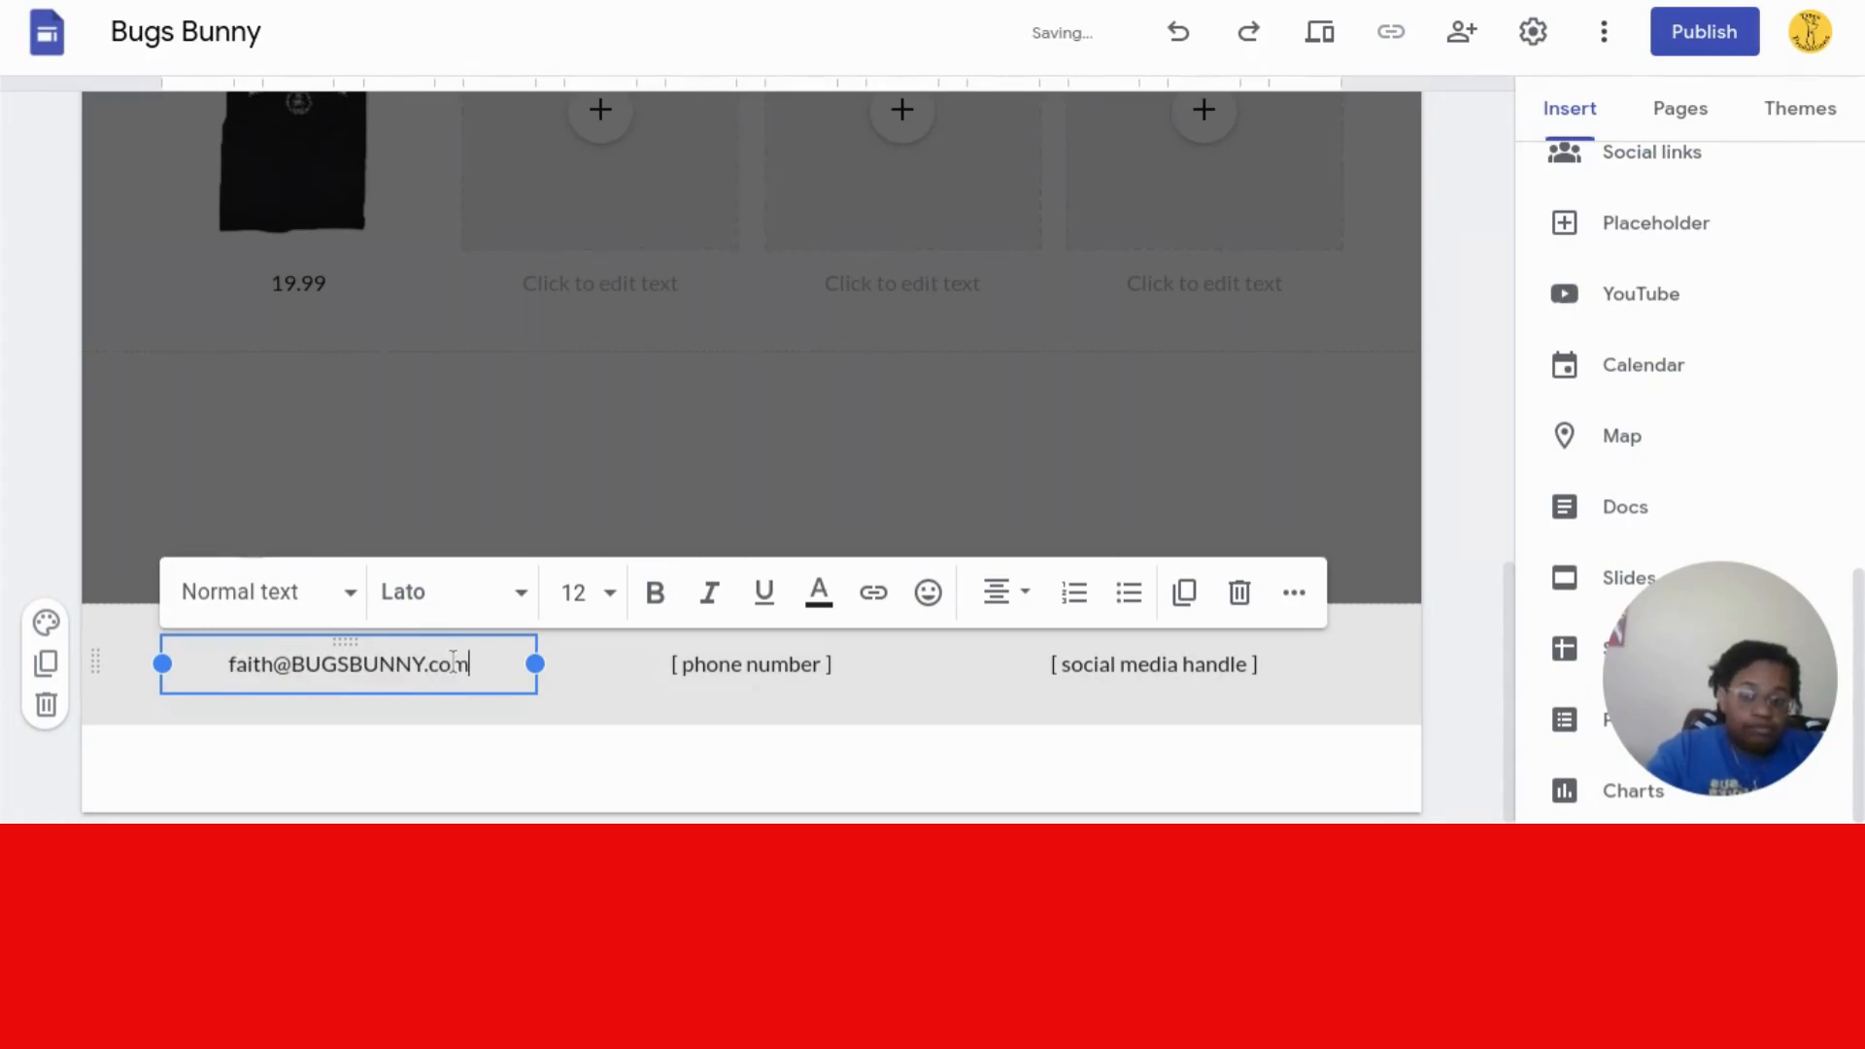
- Replace the phone and social placeholders with the shop's phone number and social handle
triple_click(741, 666)
key("BackSpace")
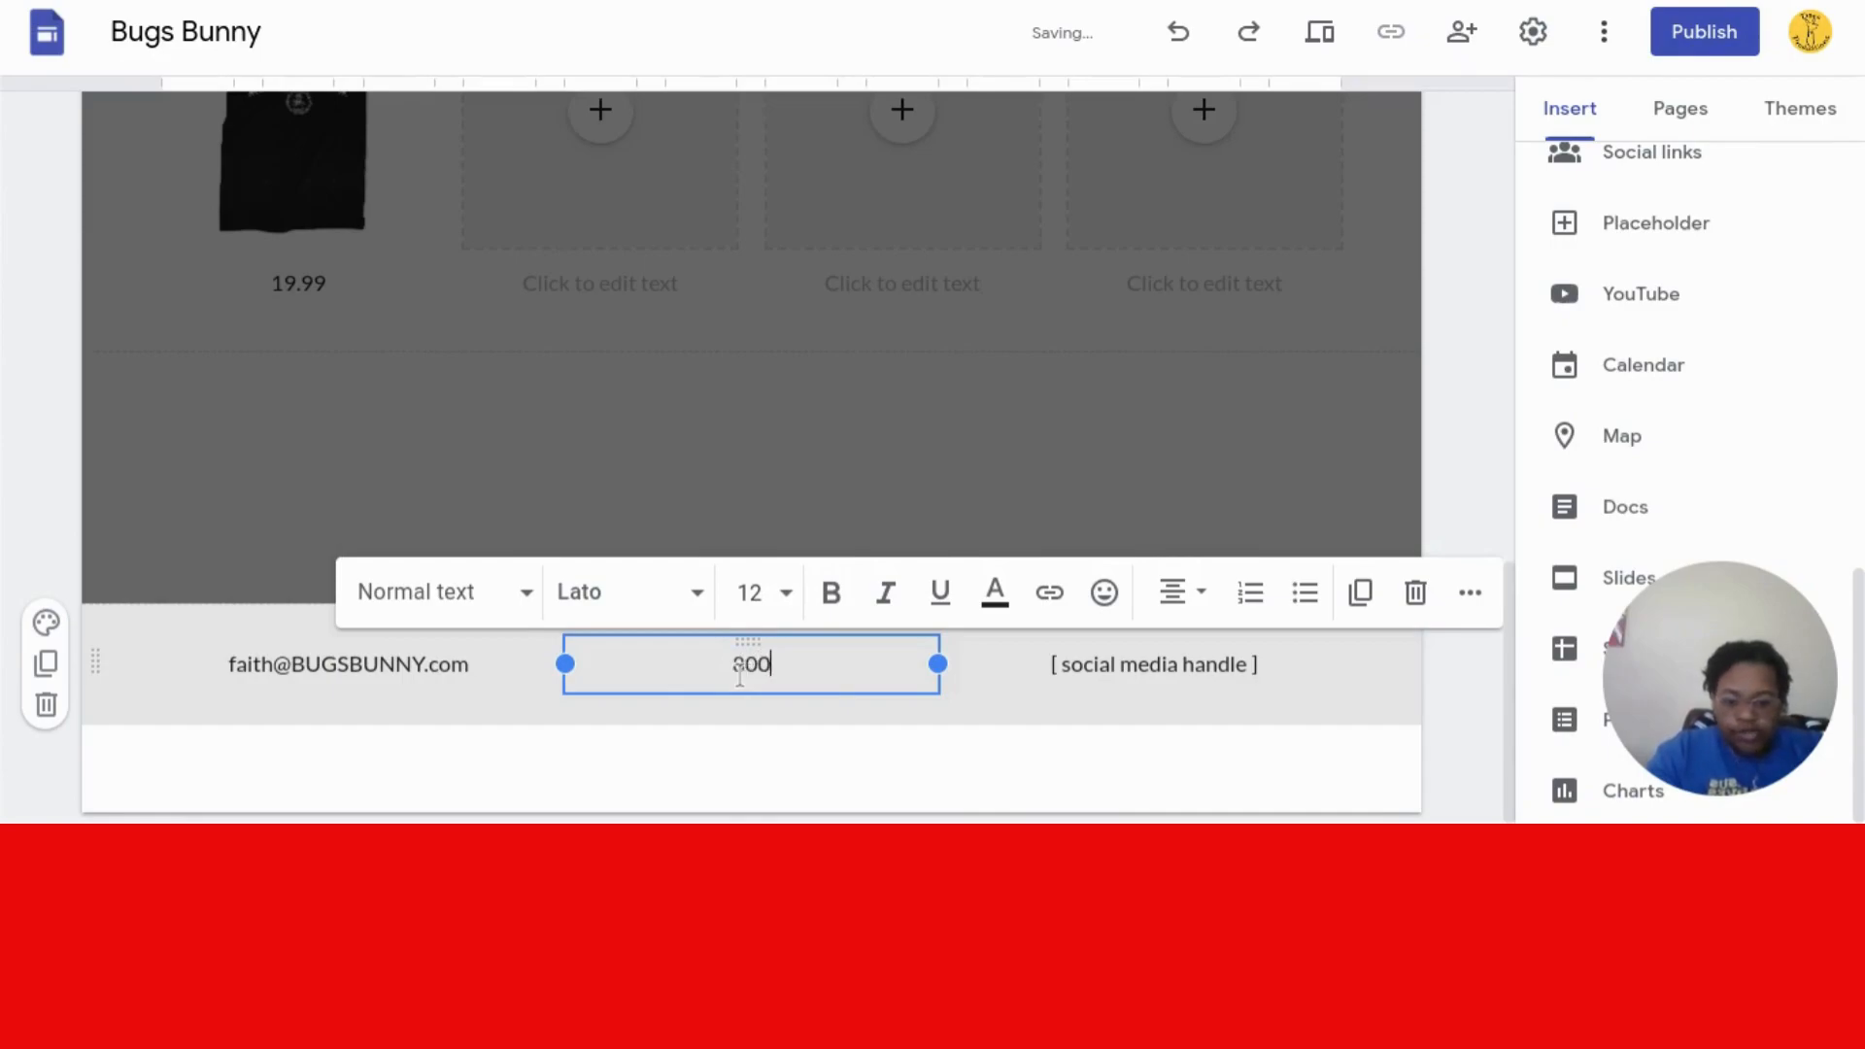
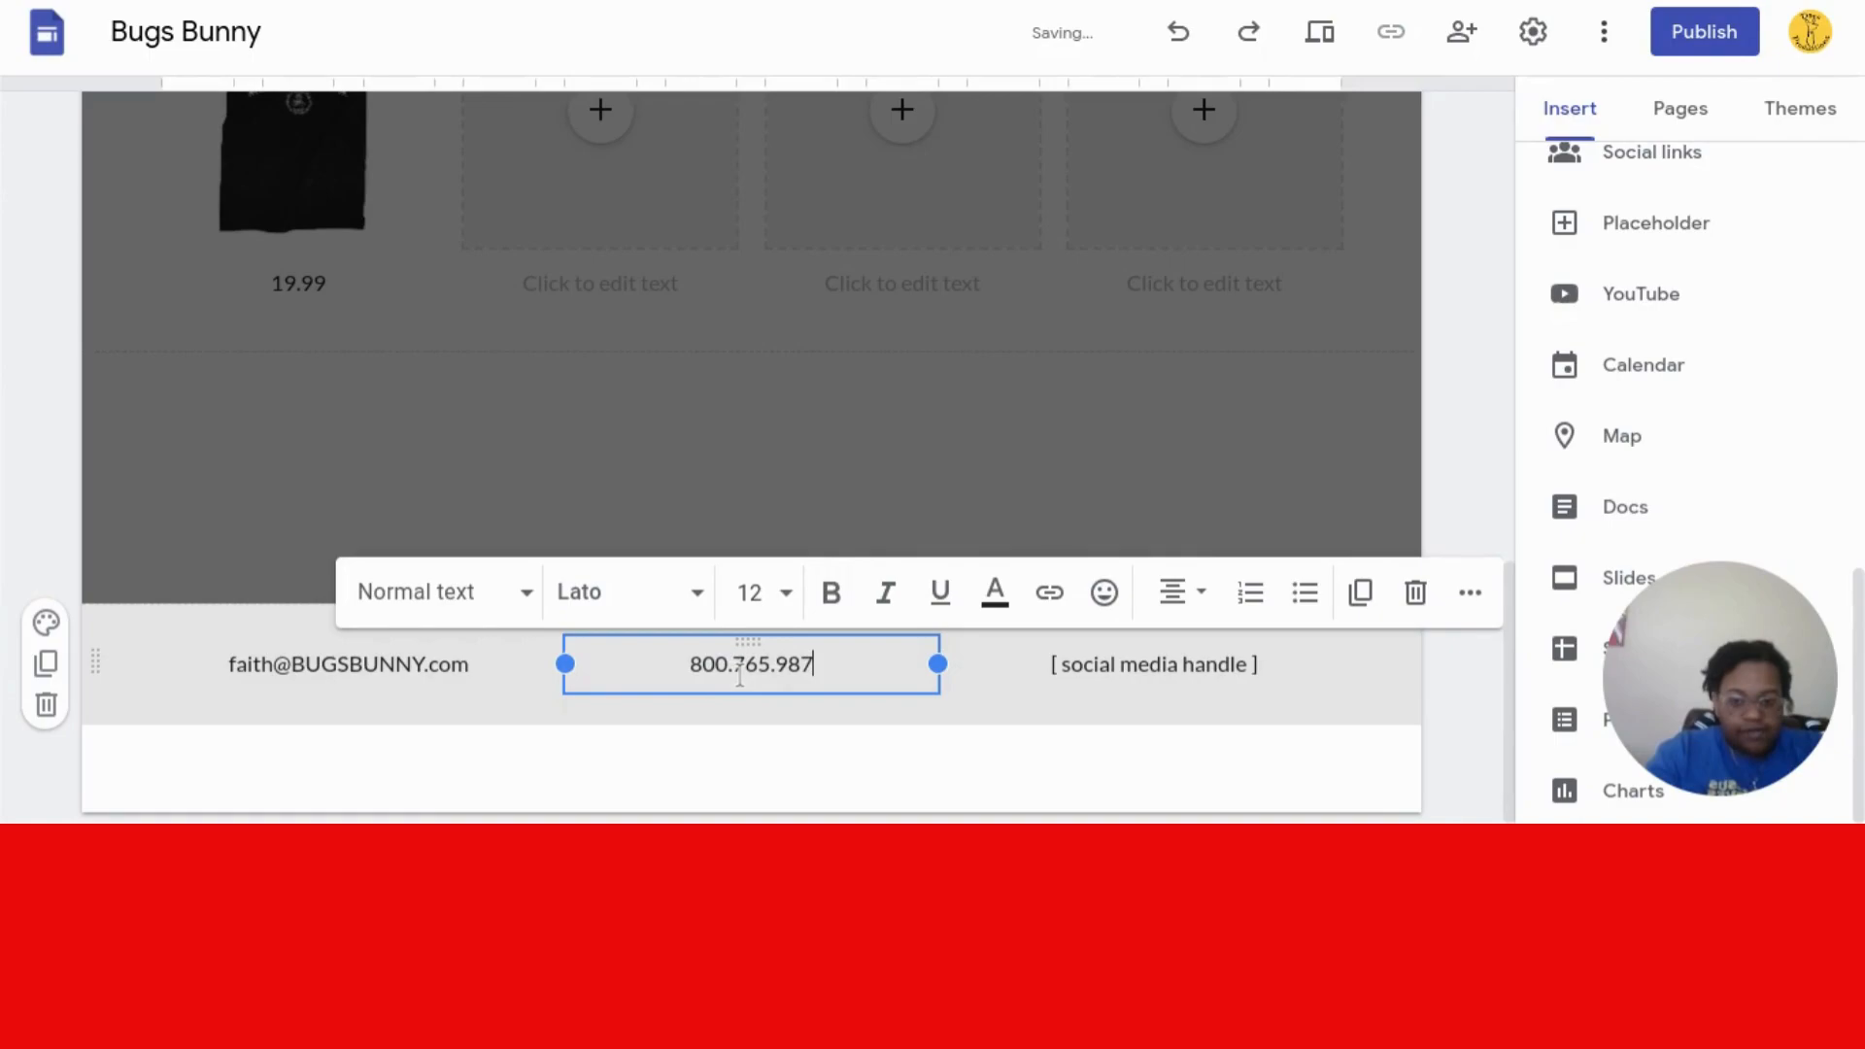
triple_click(1231, 662)
key("BackSpace")
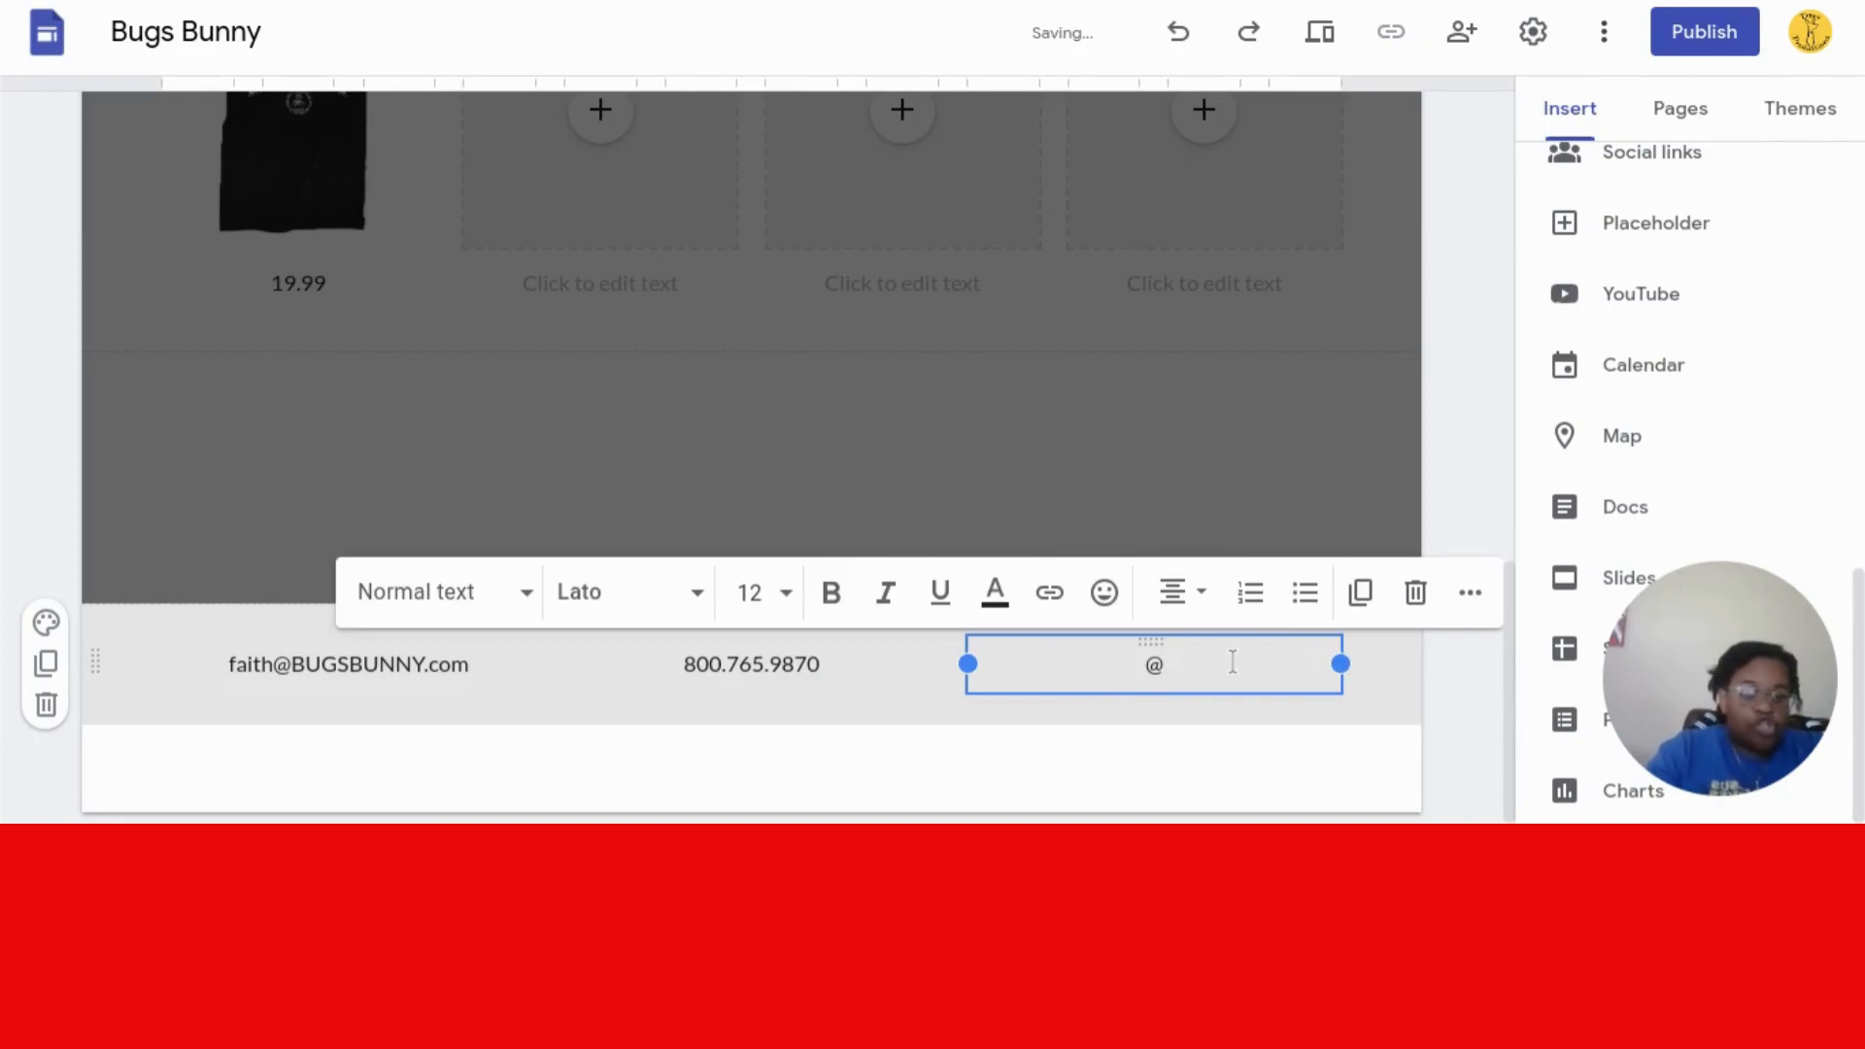
type("@bugsbunn")
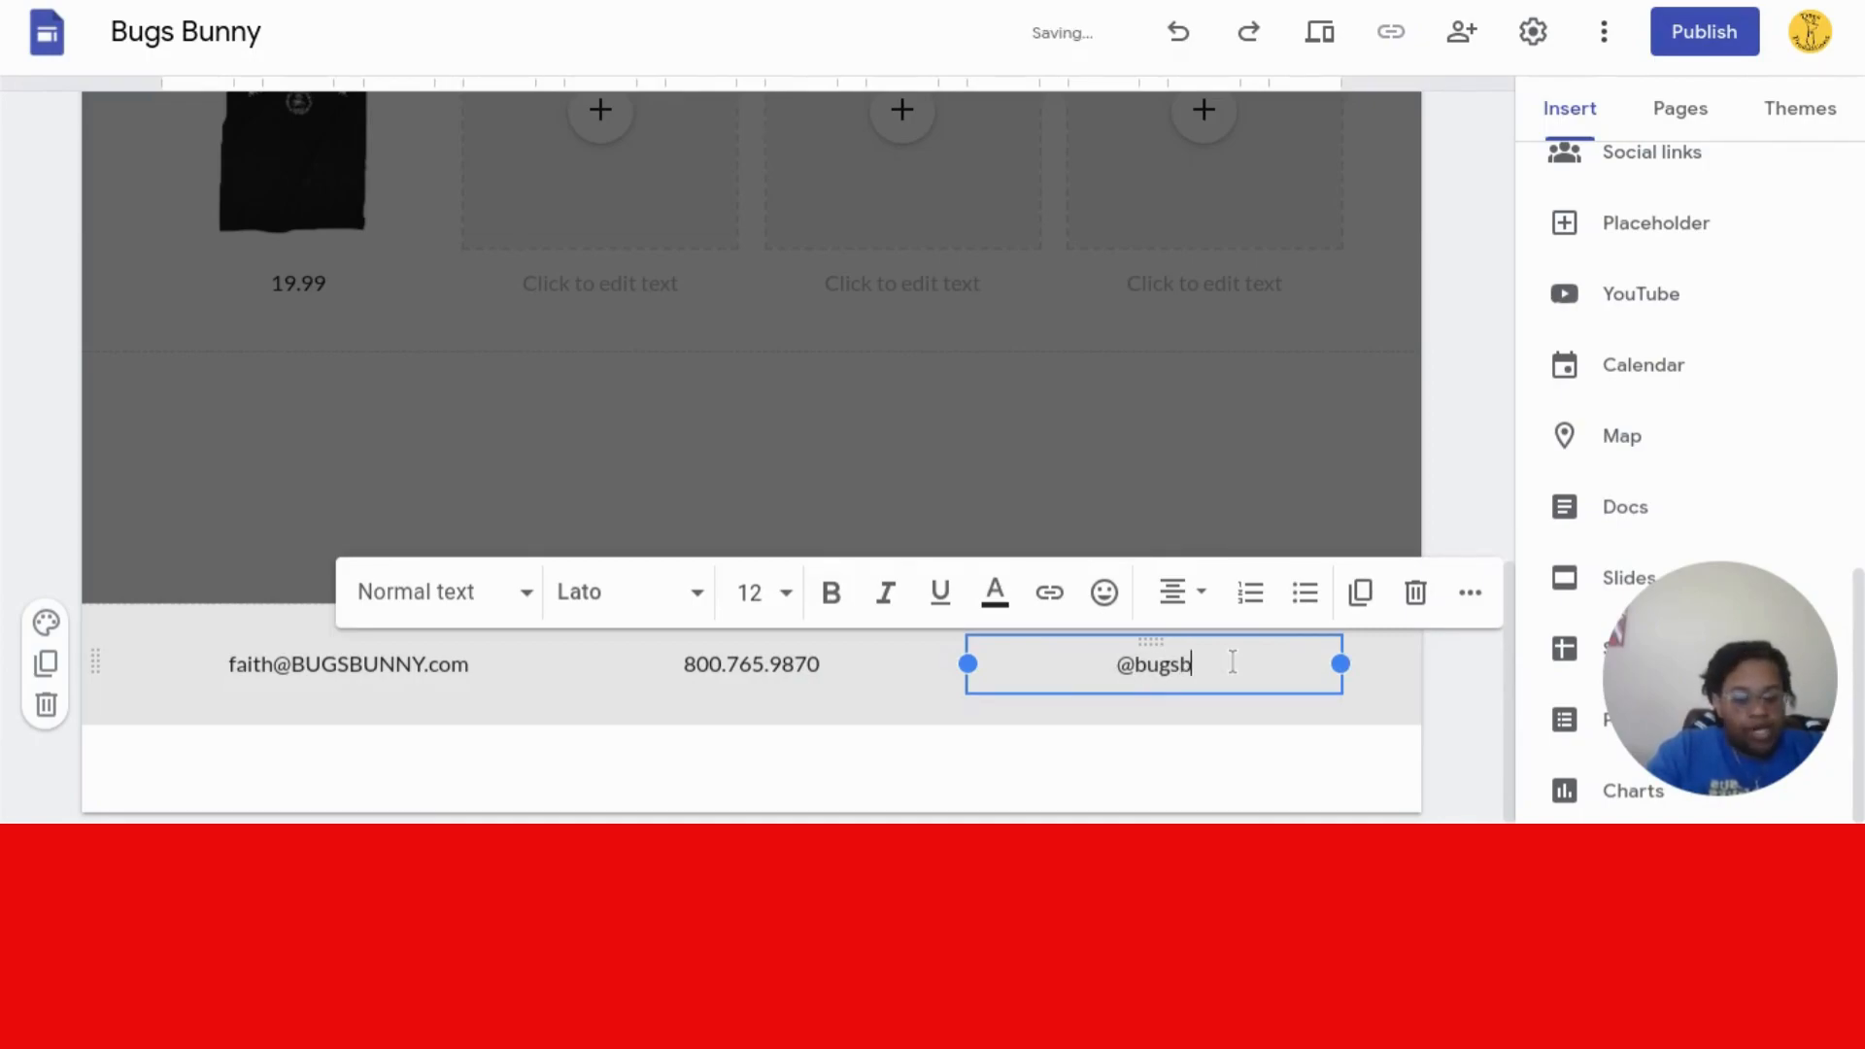
type("y")
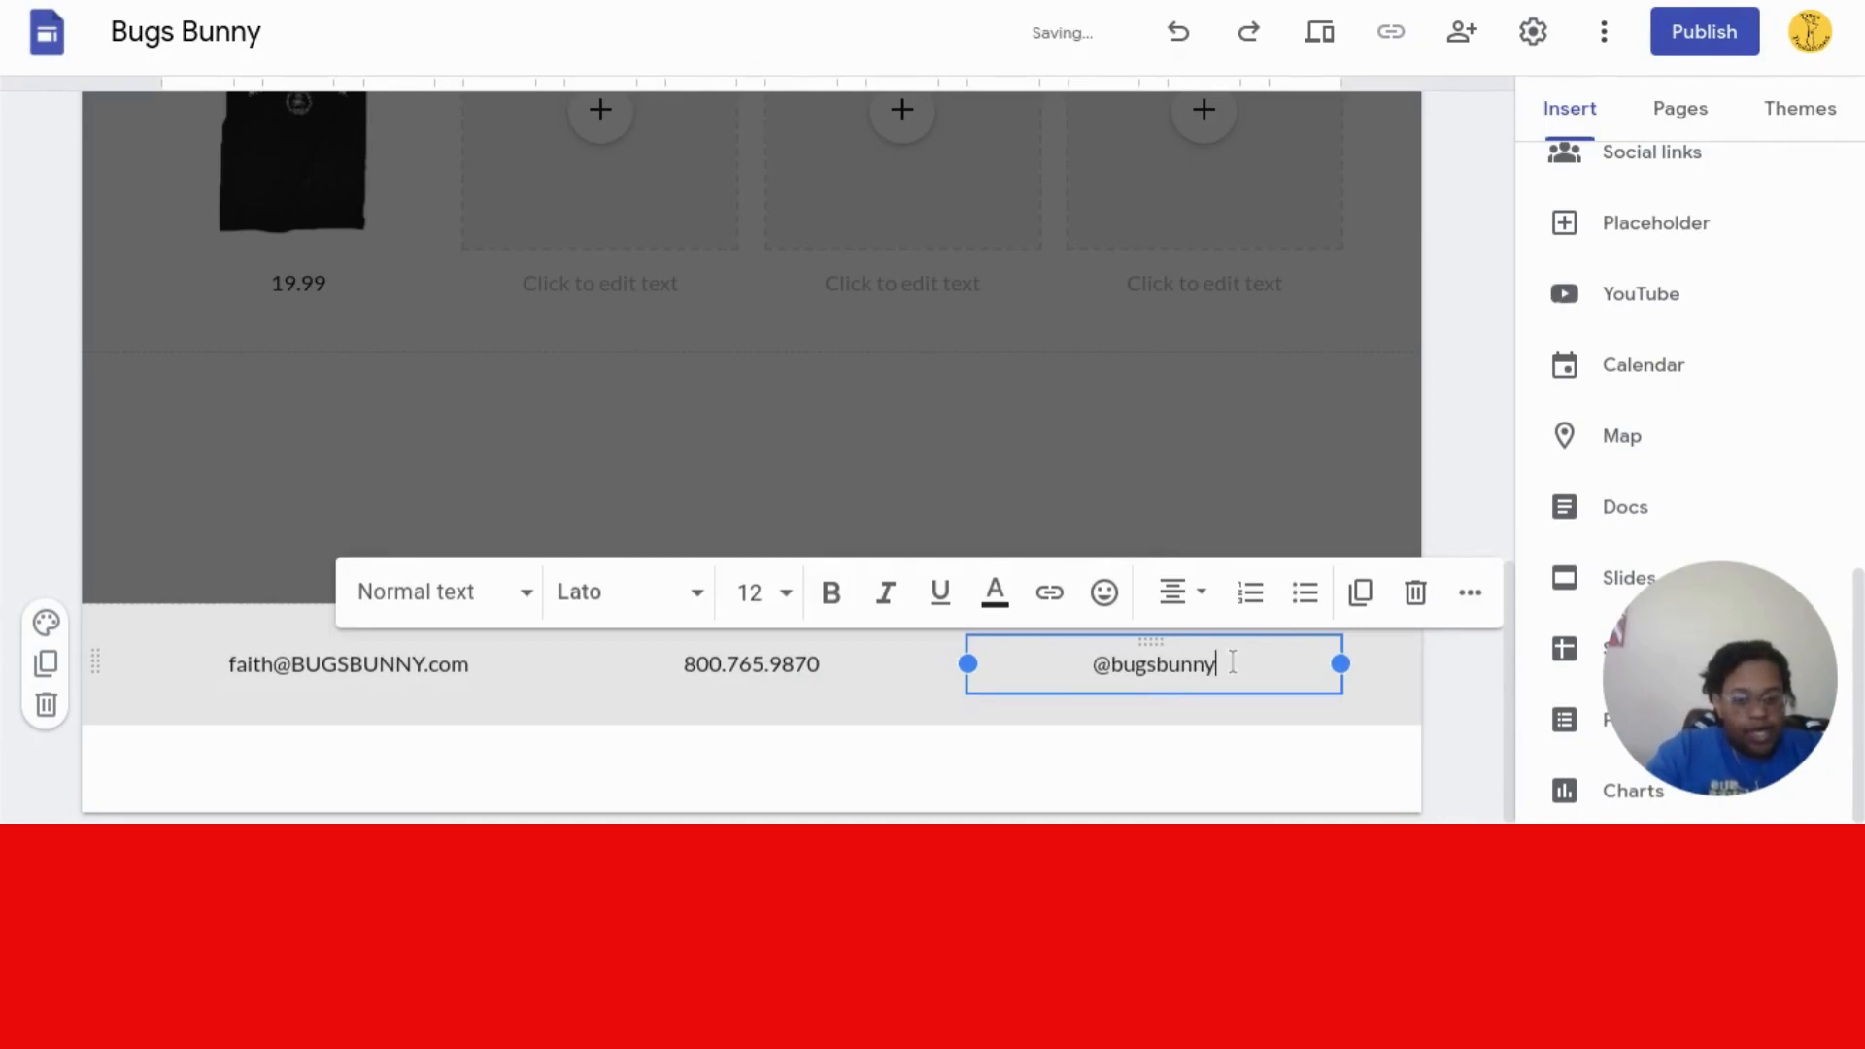
type("shop")
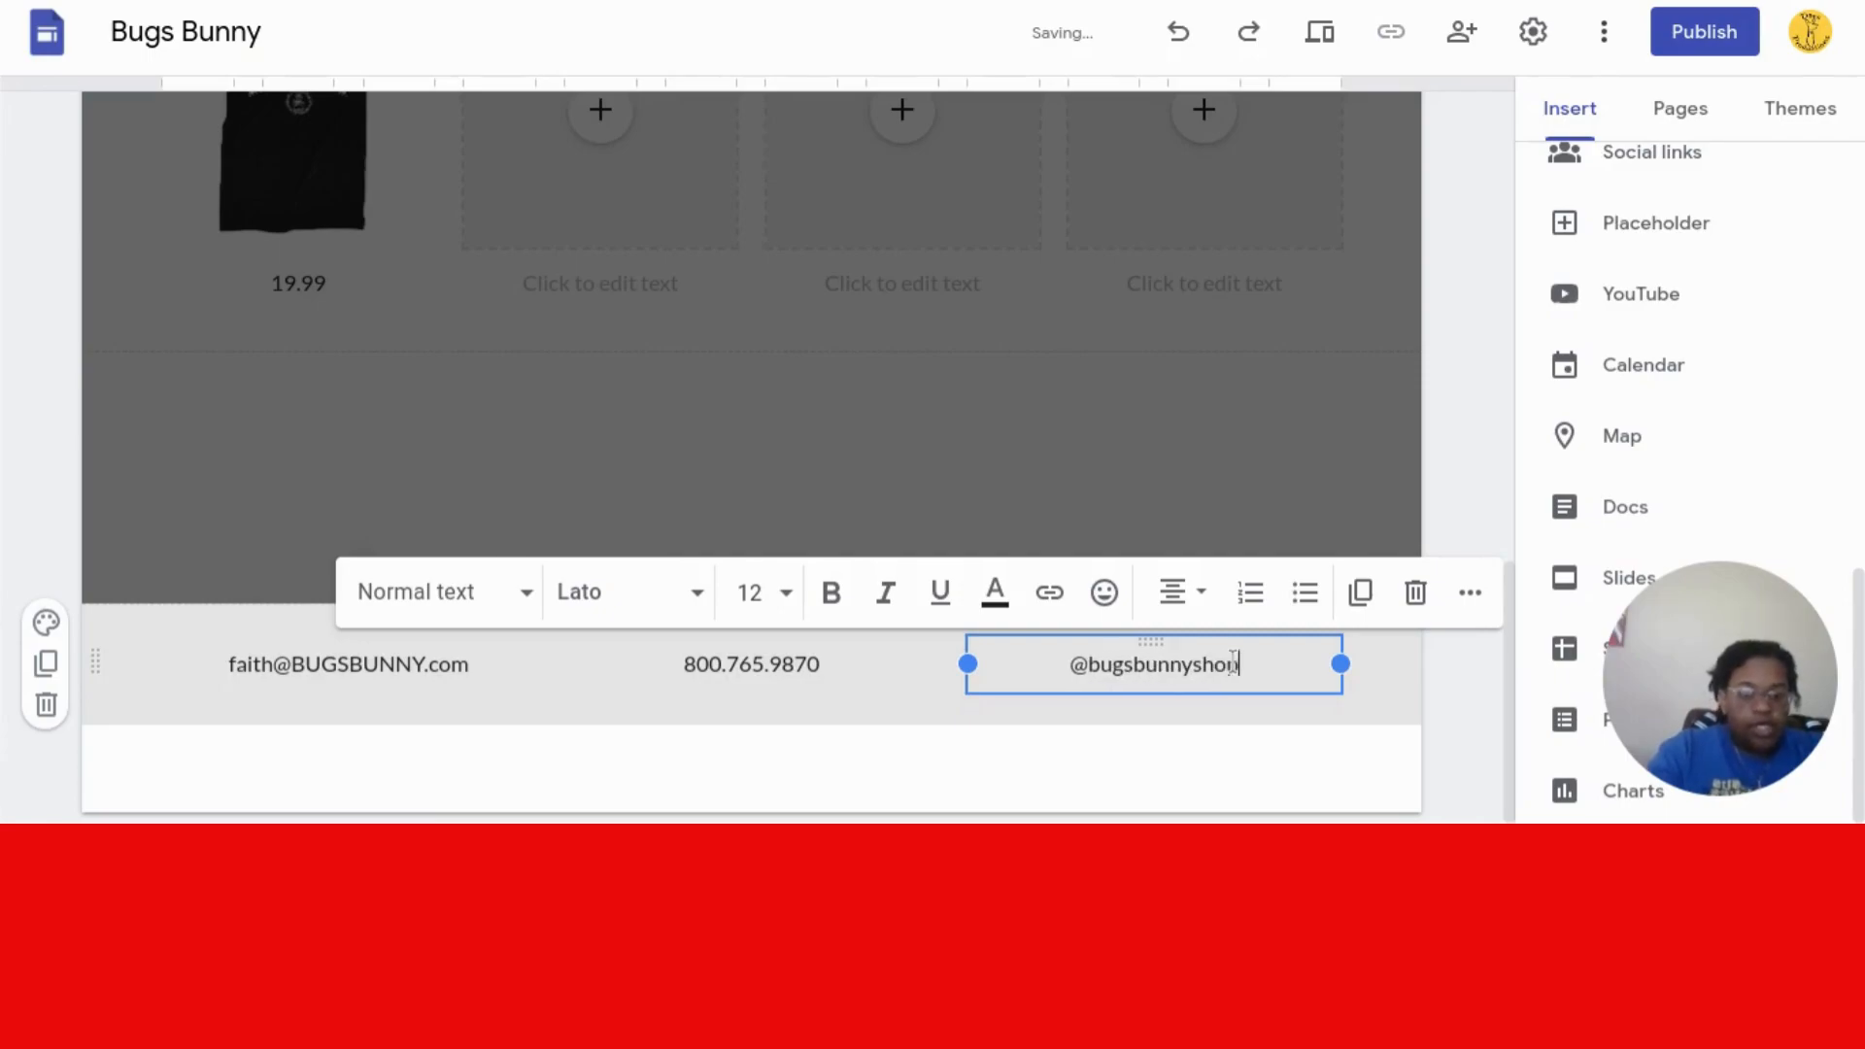
left_click(1355, 740)
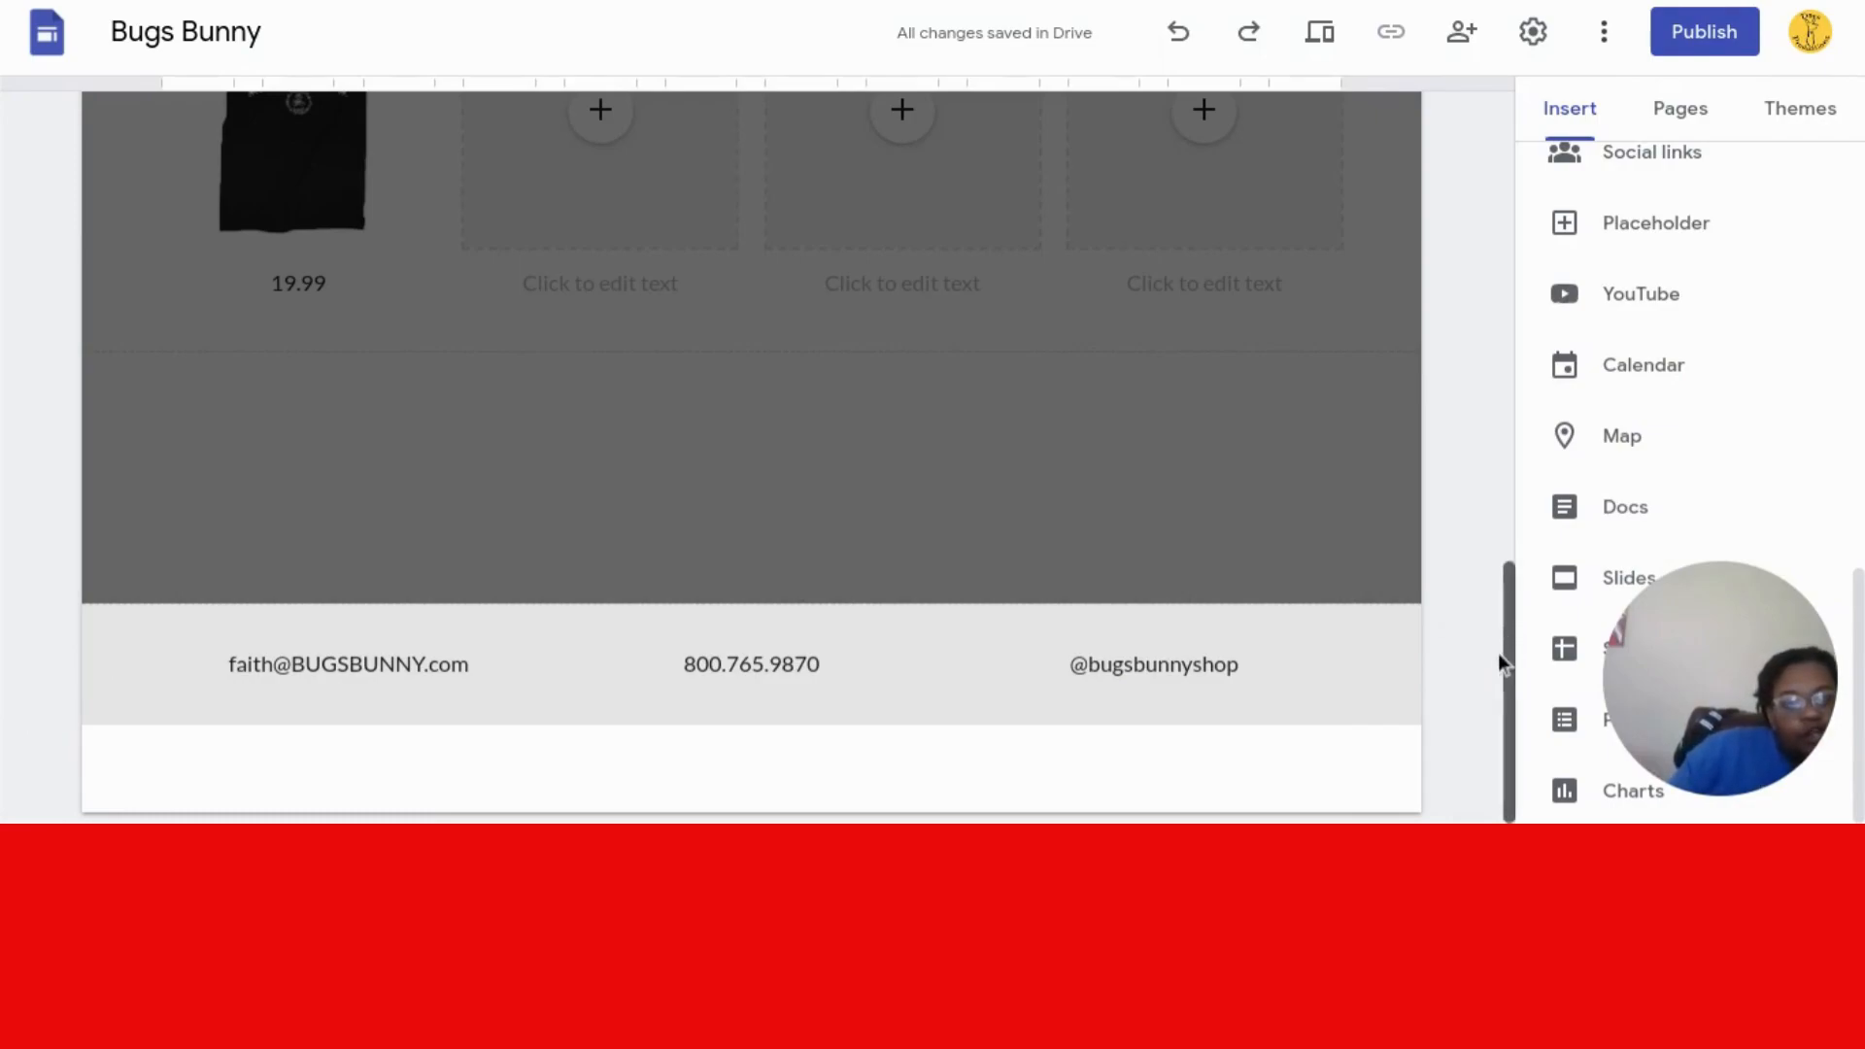
- Open the Social links dialog and cancel it without adding any links
scroll(1511, 612, "up", 1)
scroll(1511, 612, "down", 1)
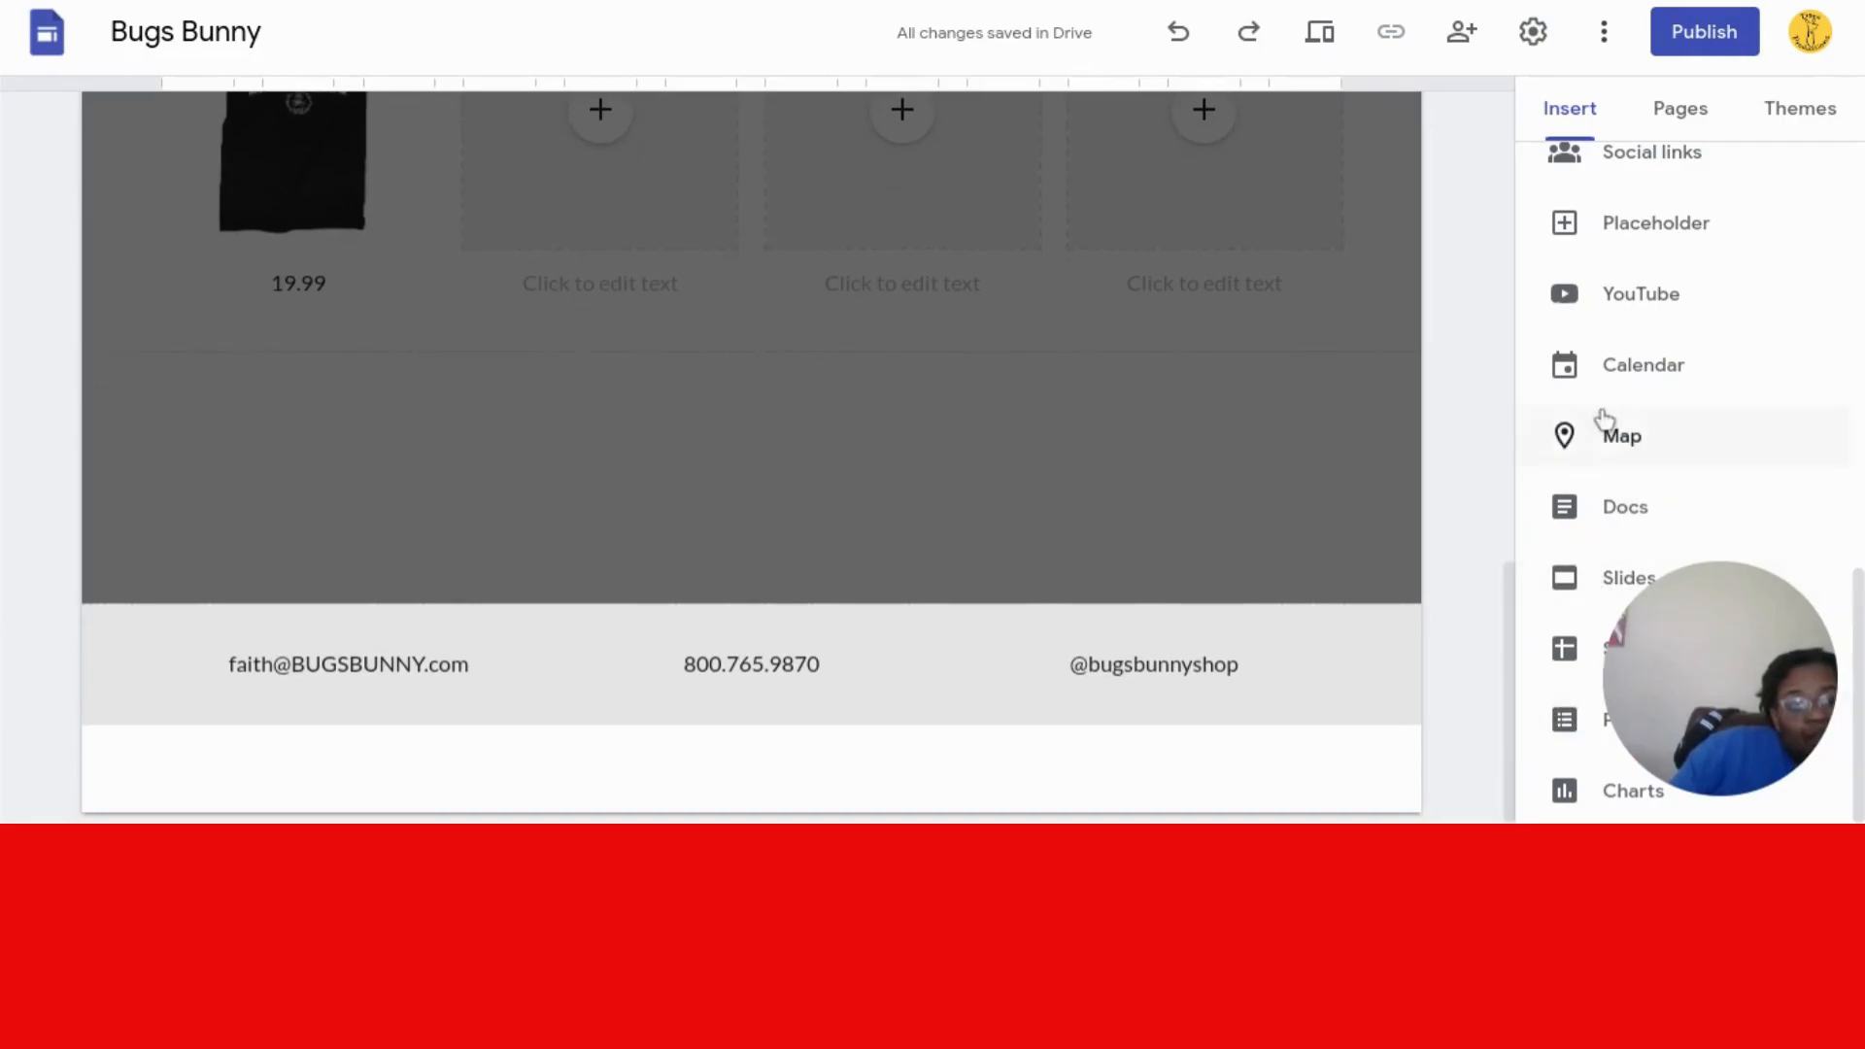
left_click(1548, 174)
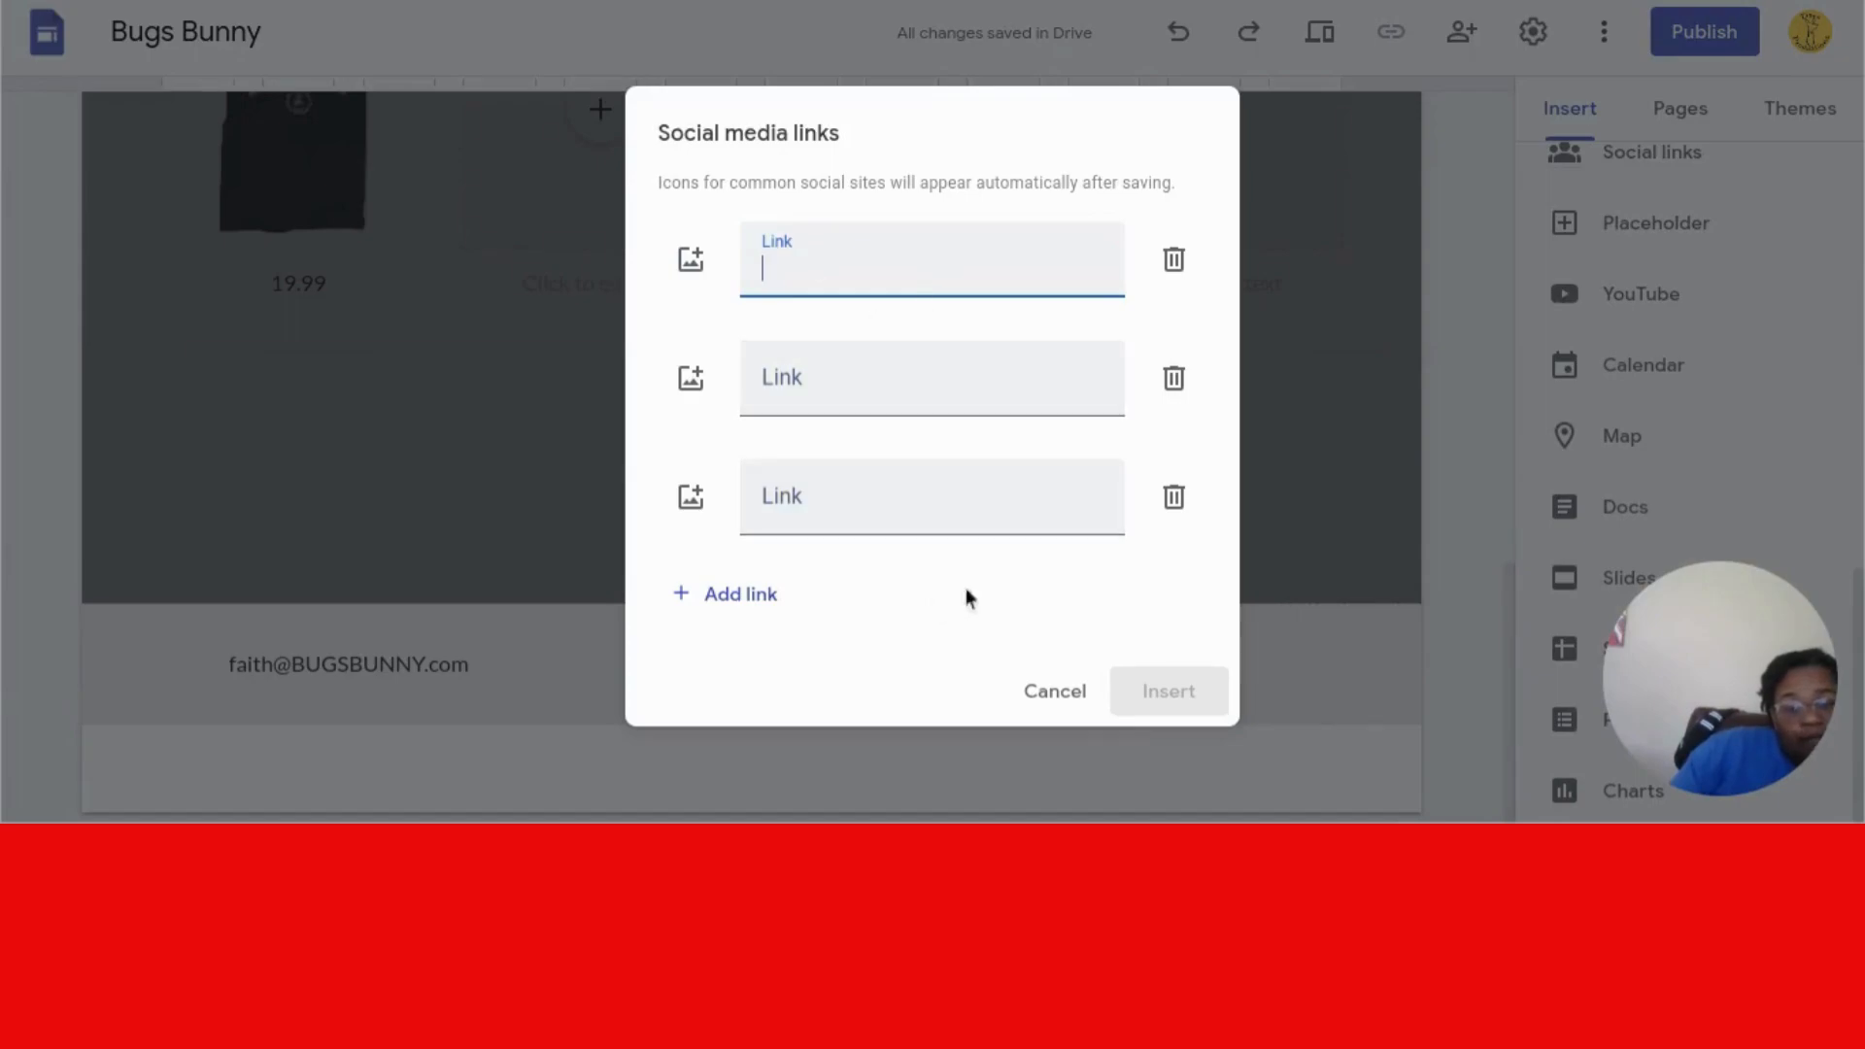
left_click(1055, 691)
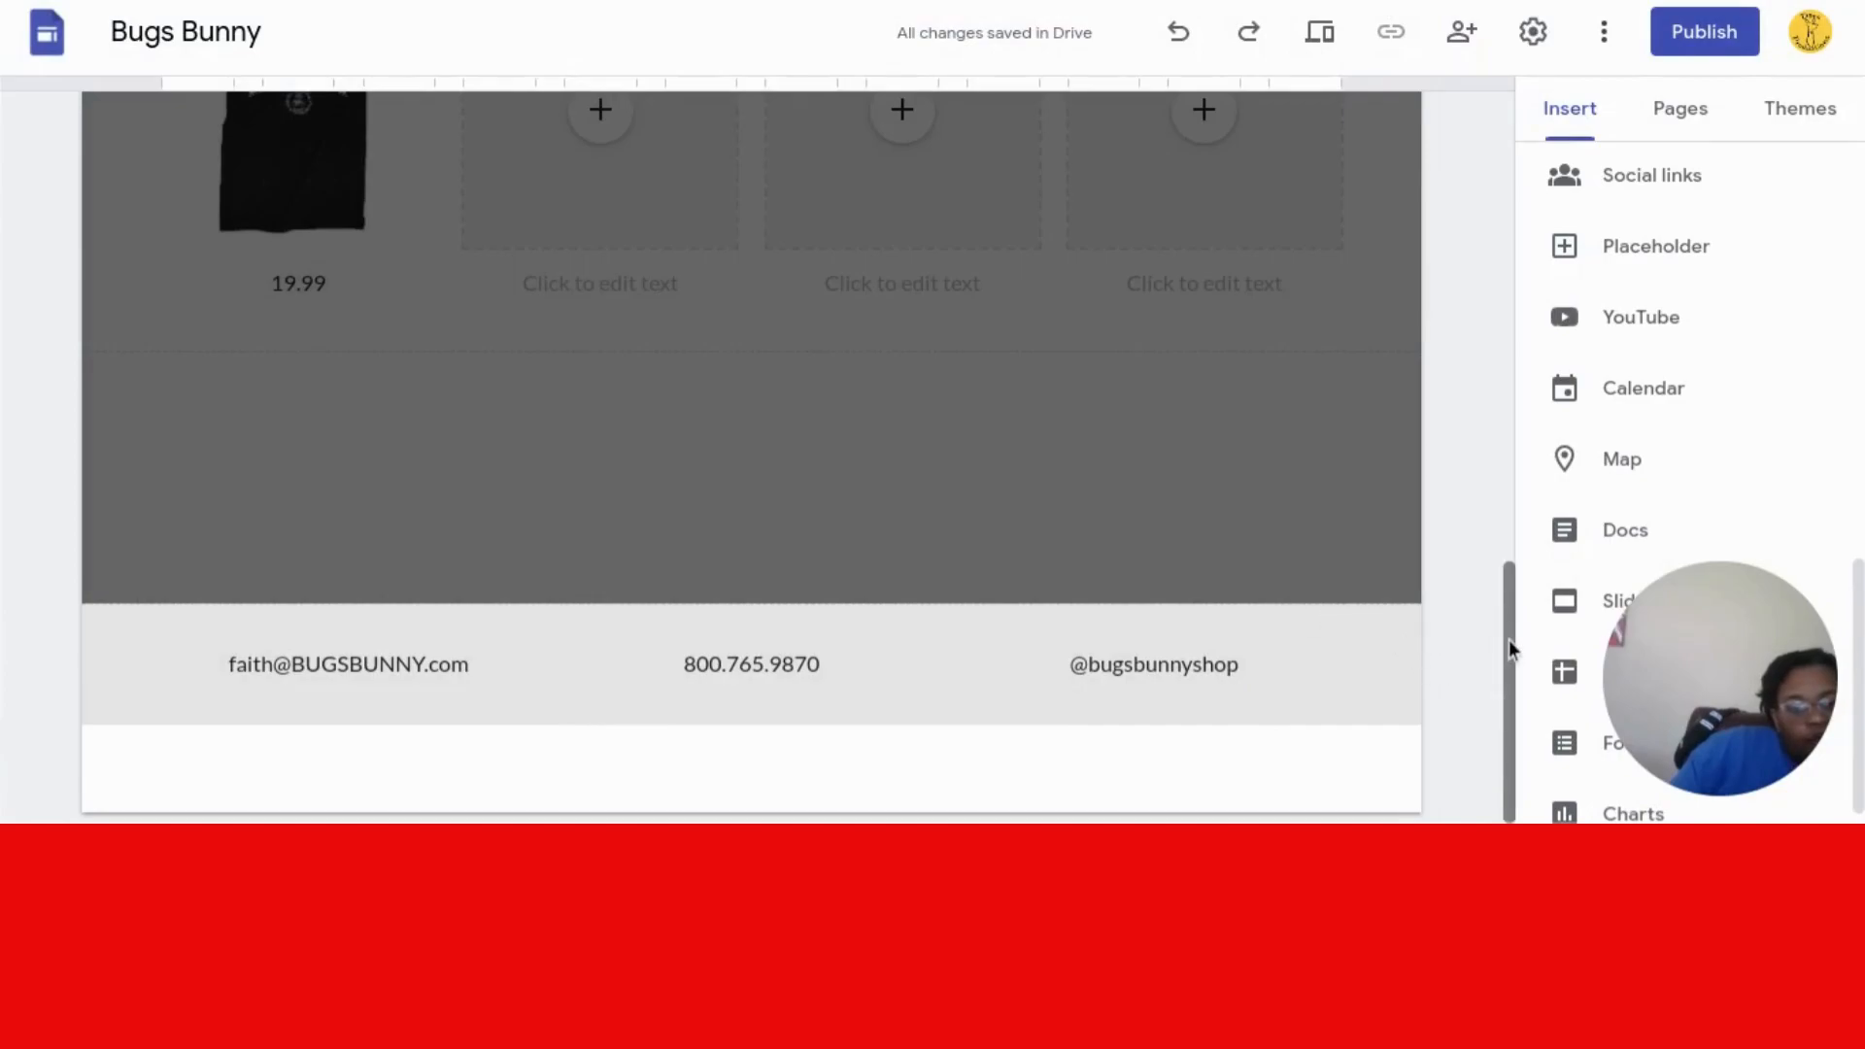
- Exit footer editing and select the SHOP and FAN NEWSLETTER section
left_click_drag(1507, 639, 1523, 78)
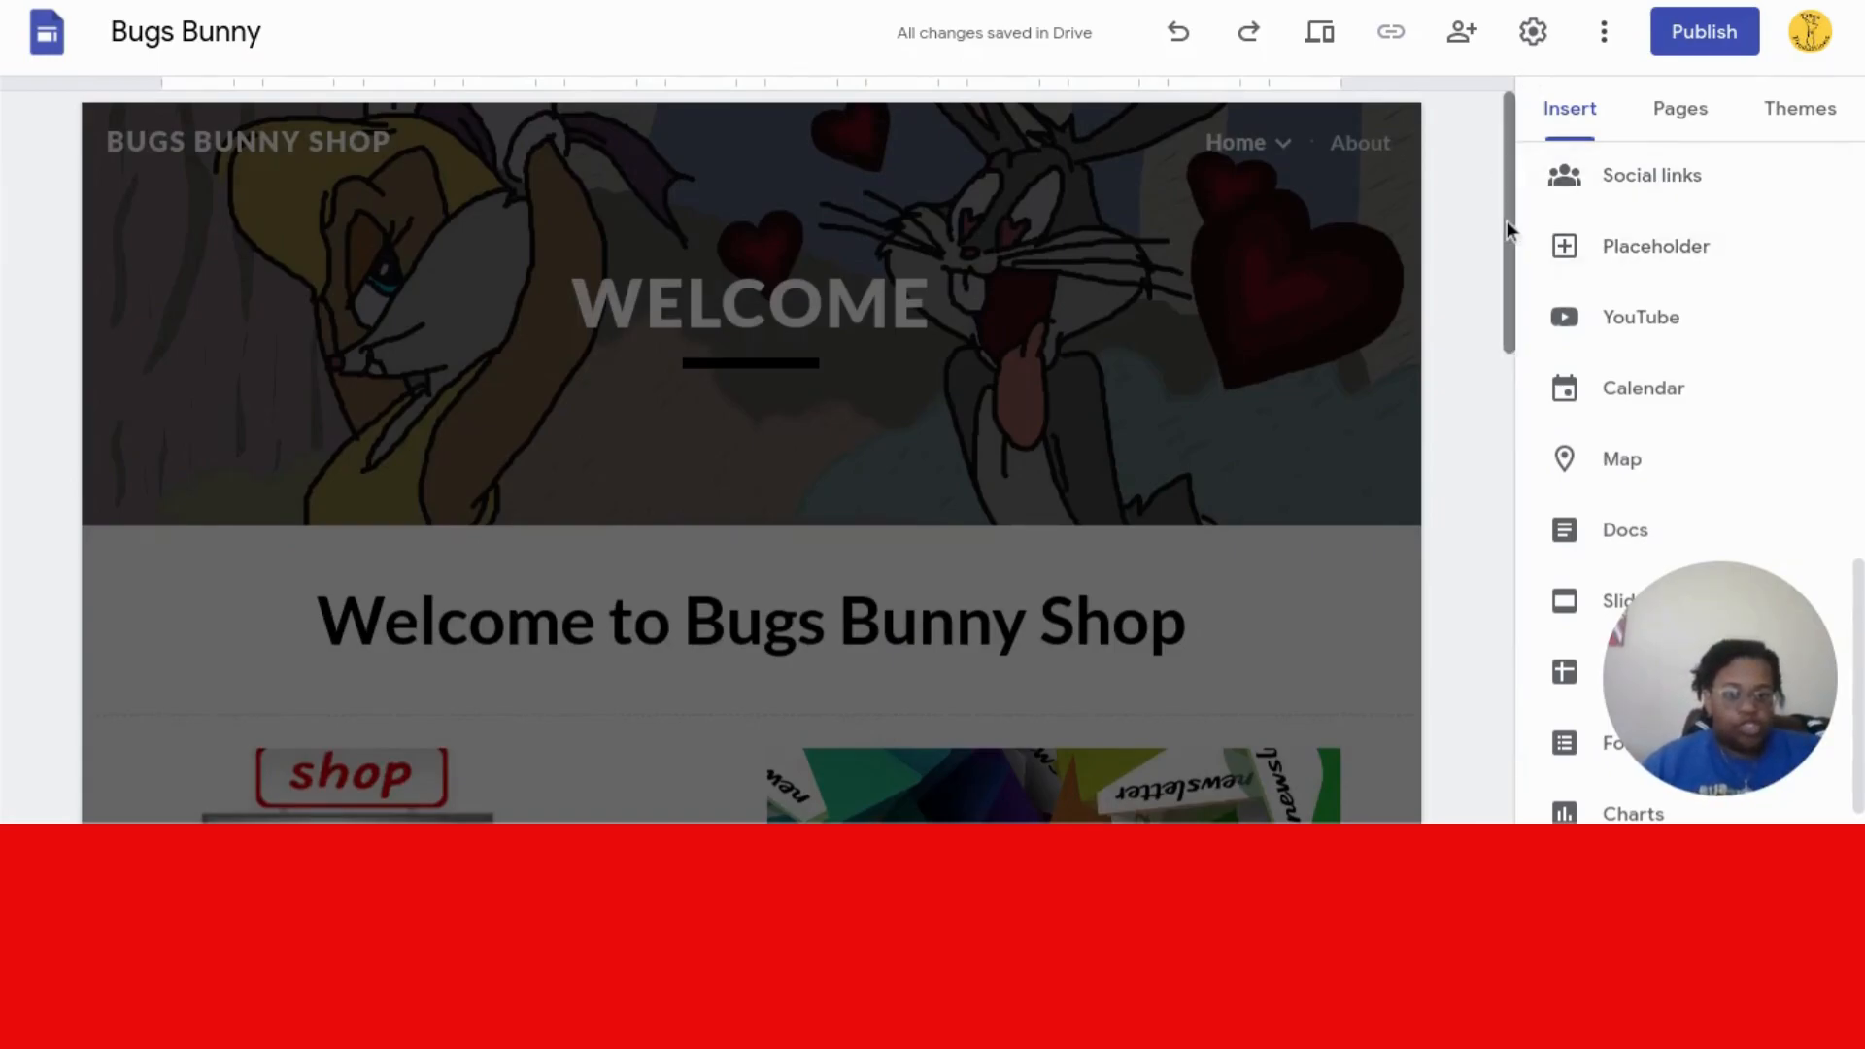
left_click_drag(1505, 220, 1488, 753)
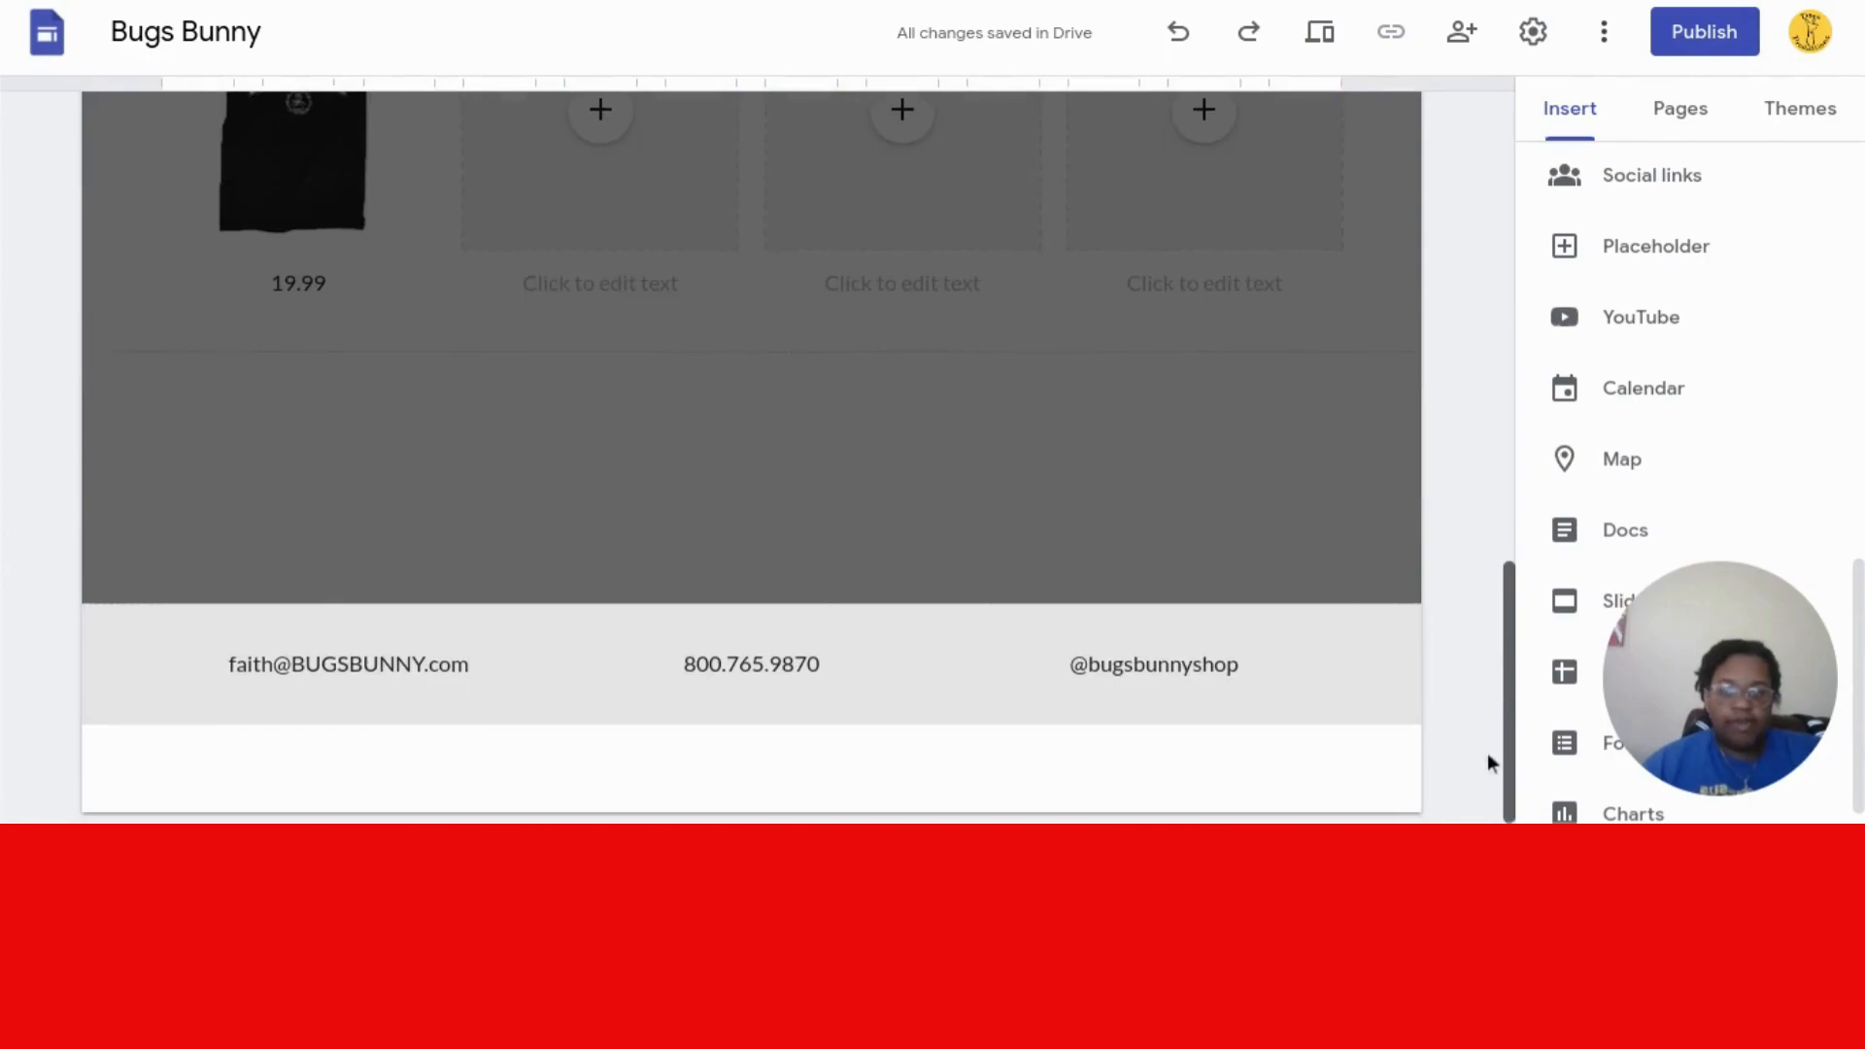
left_click(754, 539)
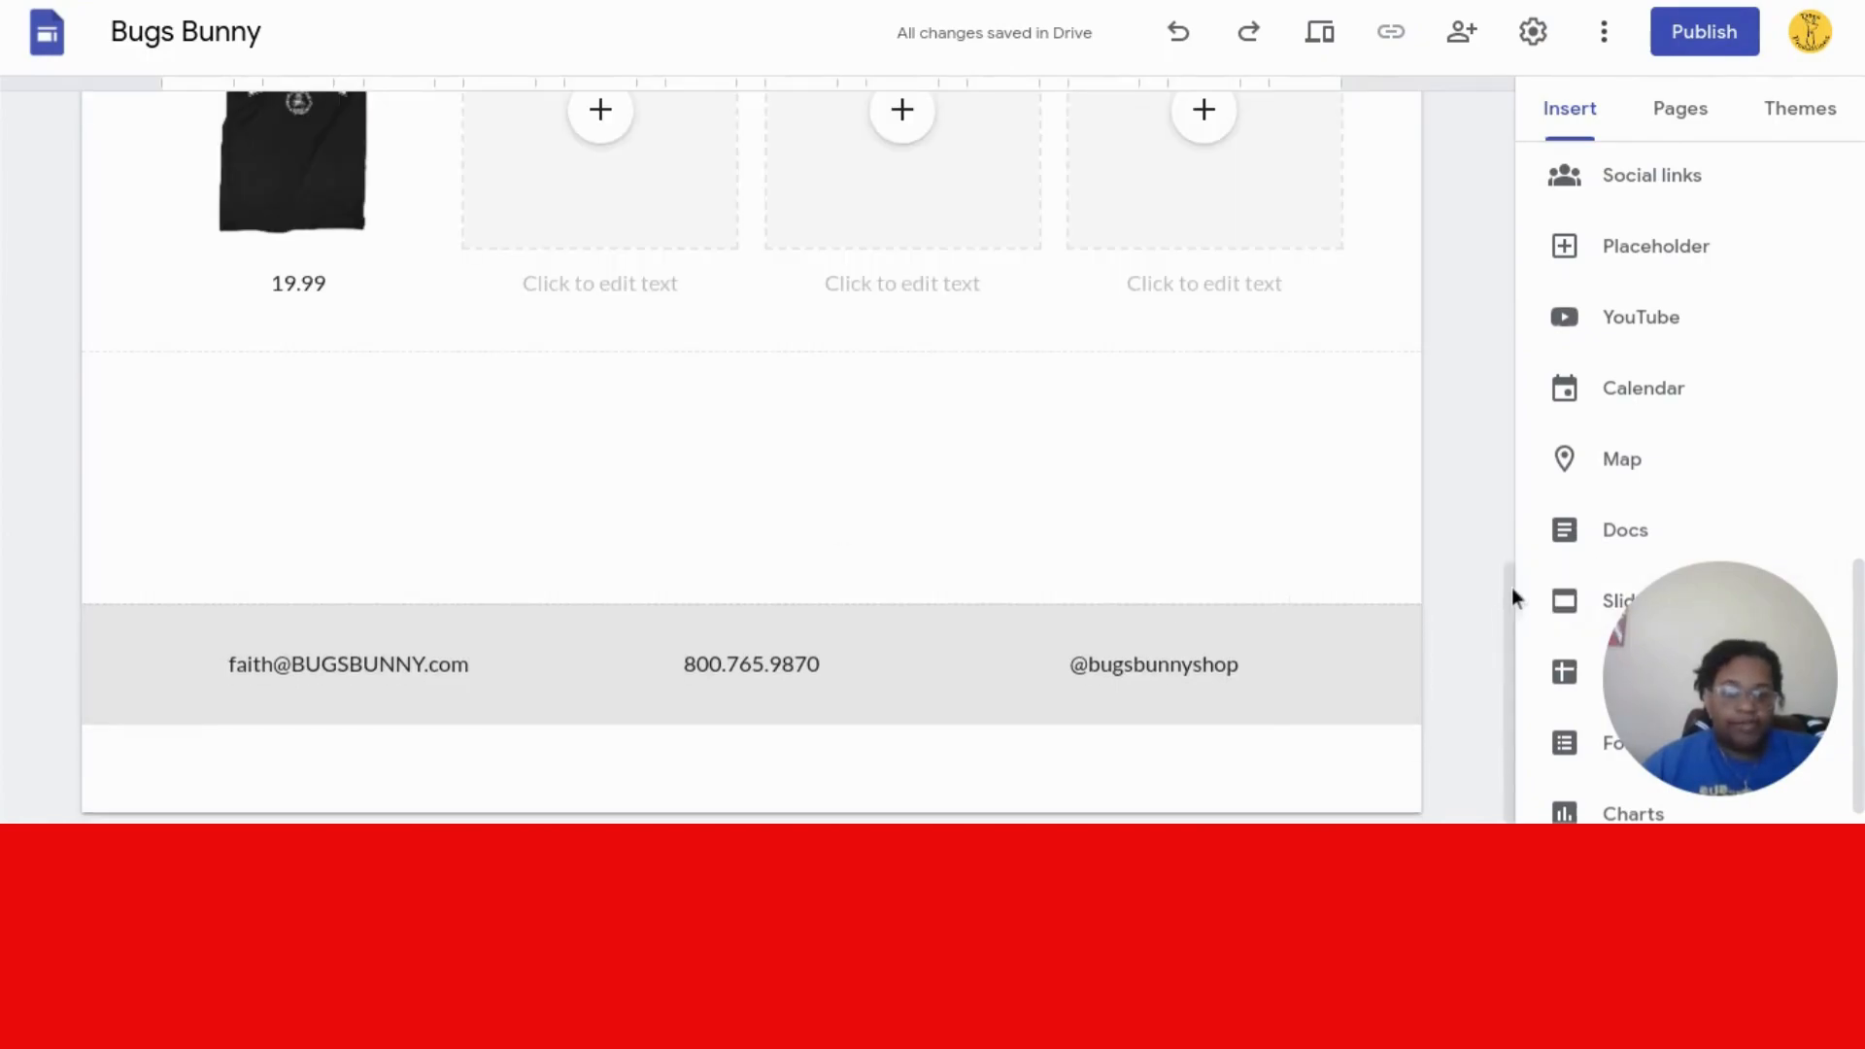
left_click_drag(1512, 586, 1492, 445)
left_click(713, 342)
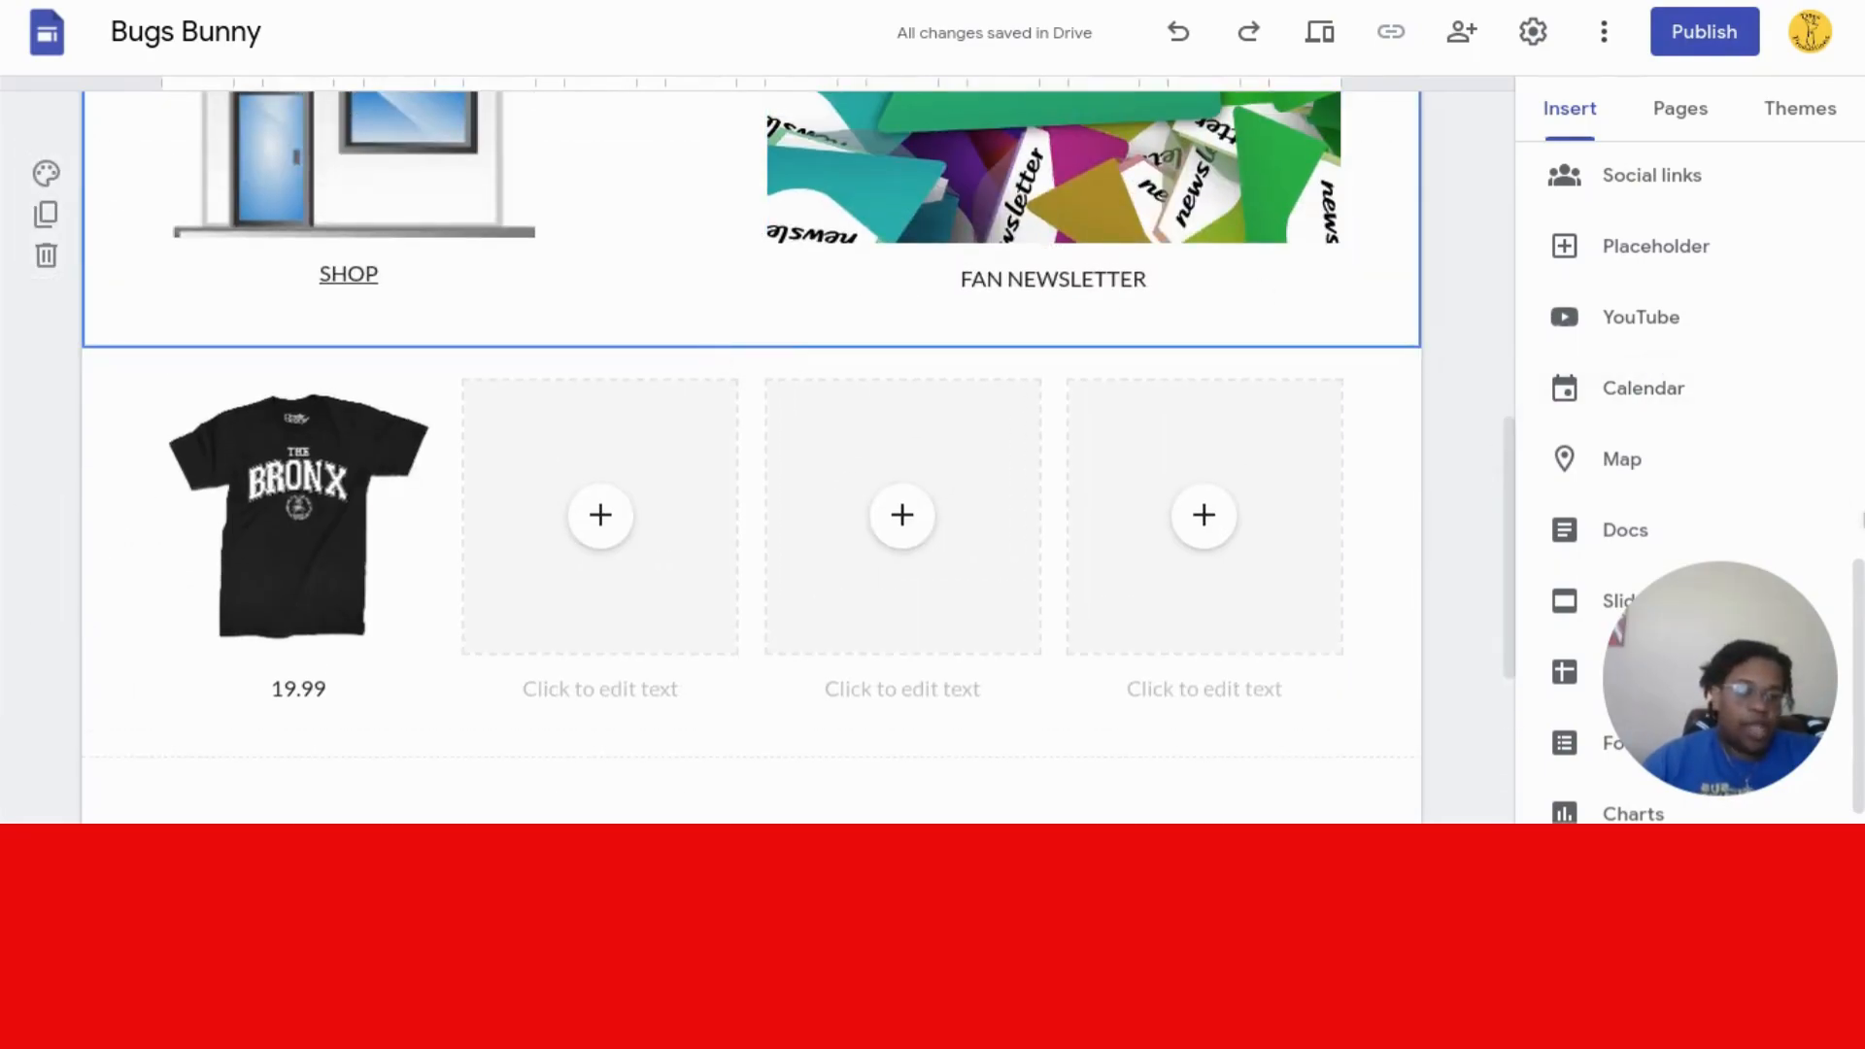
left_click_drag(1855, 597, 1855, 185)
- Add a text box reading 'BUGS BUNNY Products', centered and styled as Subheading
left_click(1600, 209)
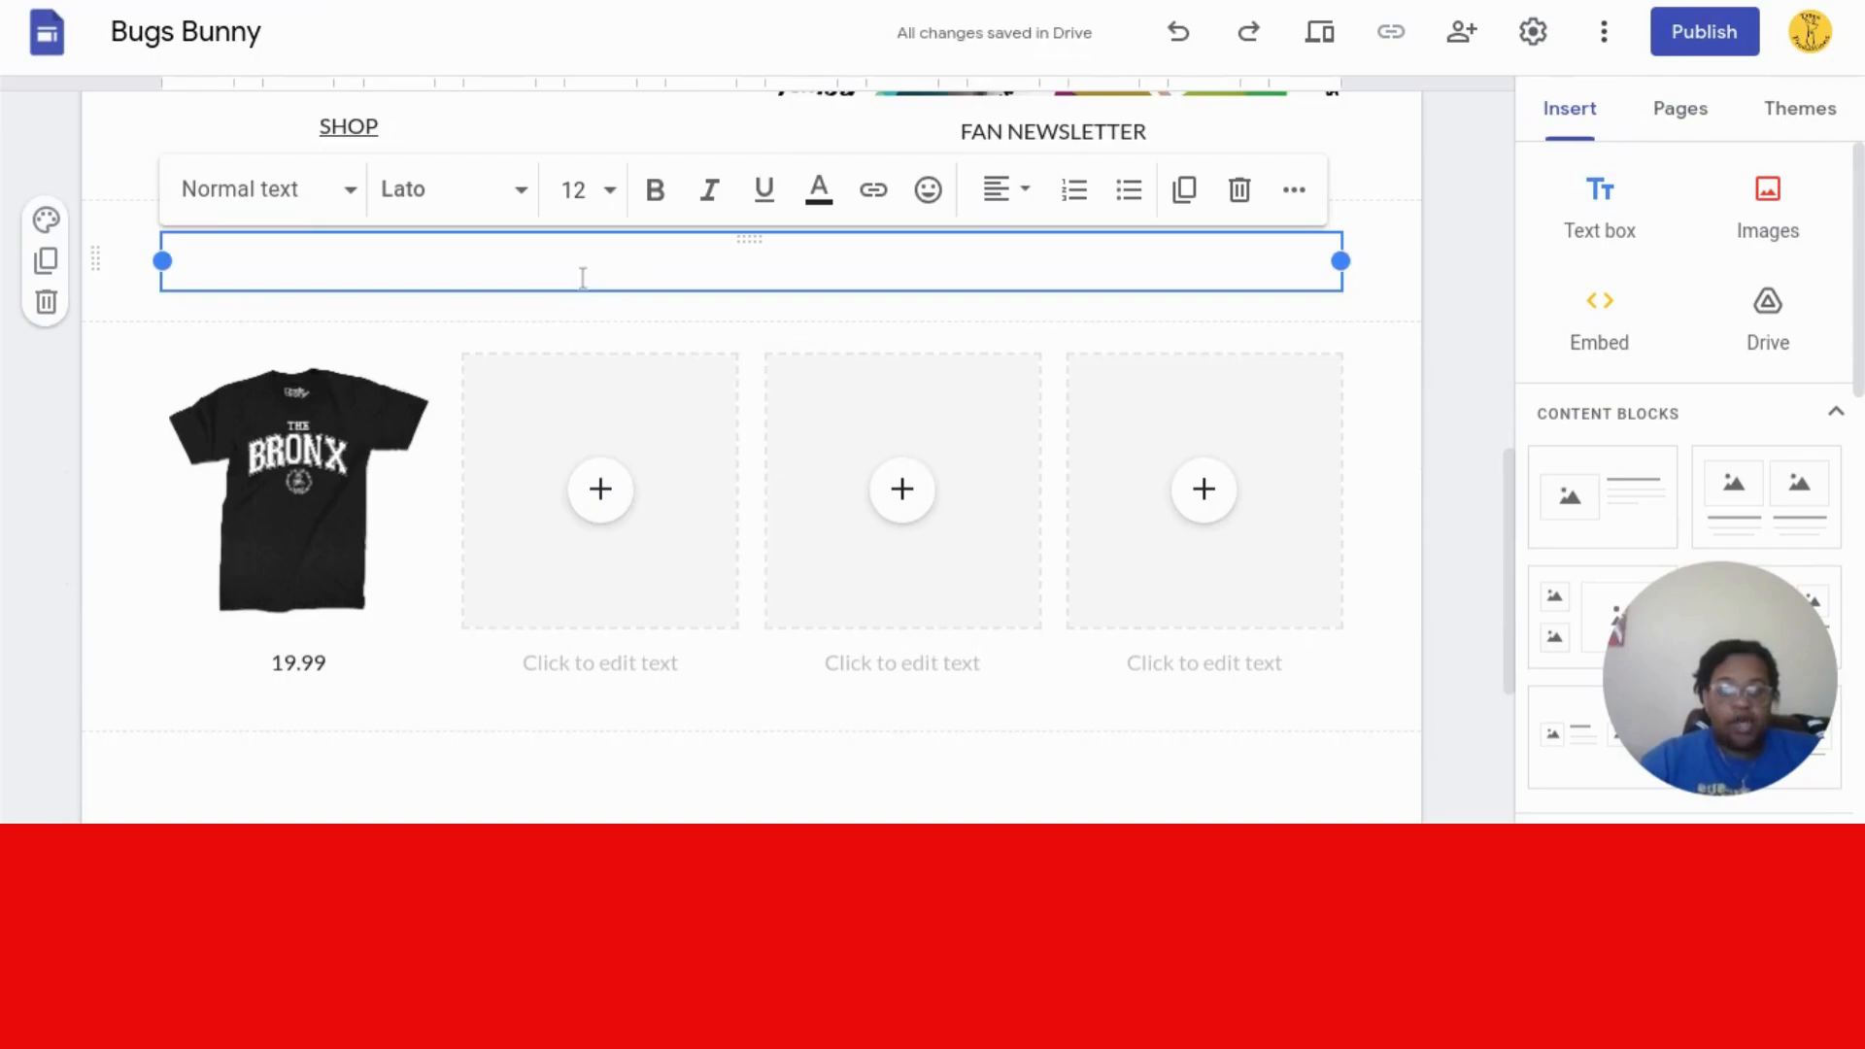
type("BUGS BUNNY Products")
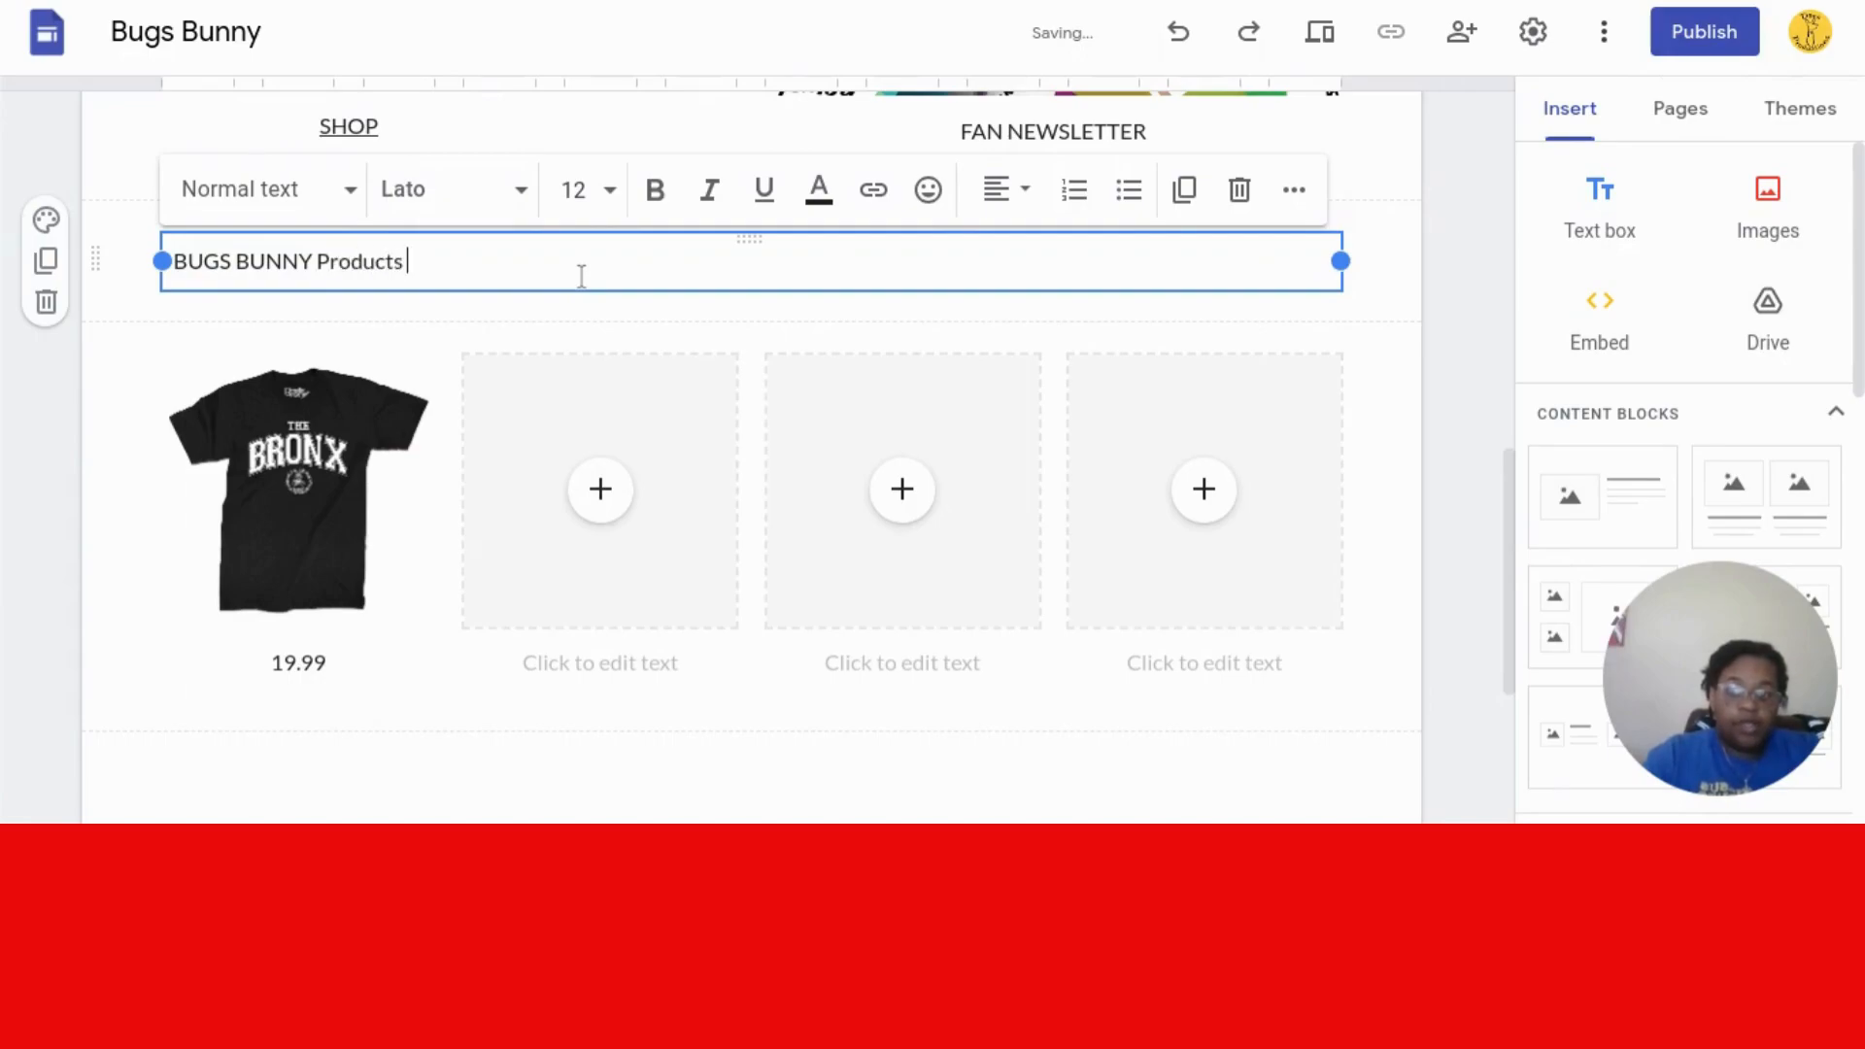
left_click(1003, 198)
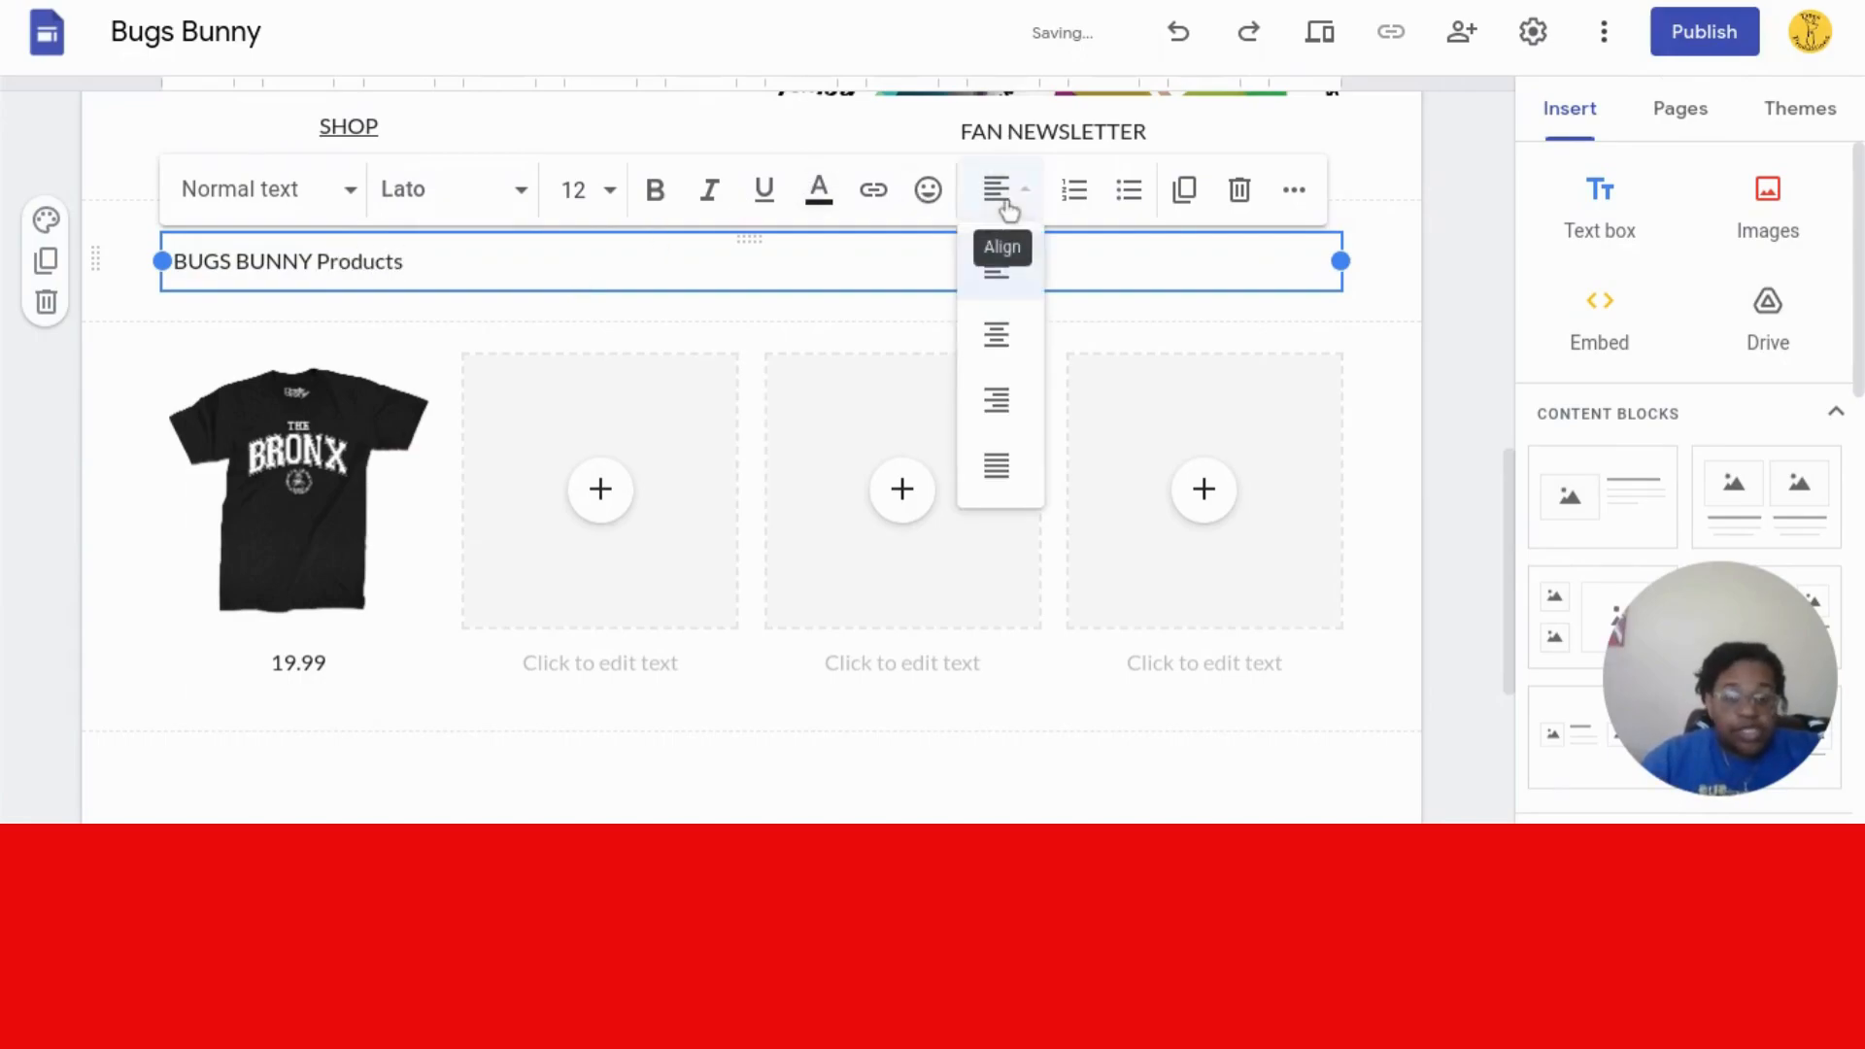
left_click(998, 330)
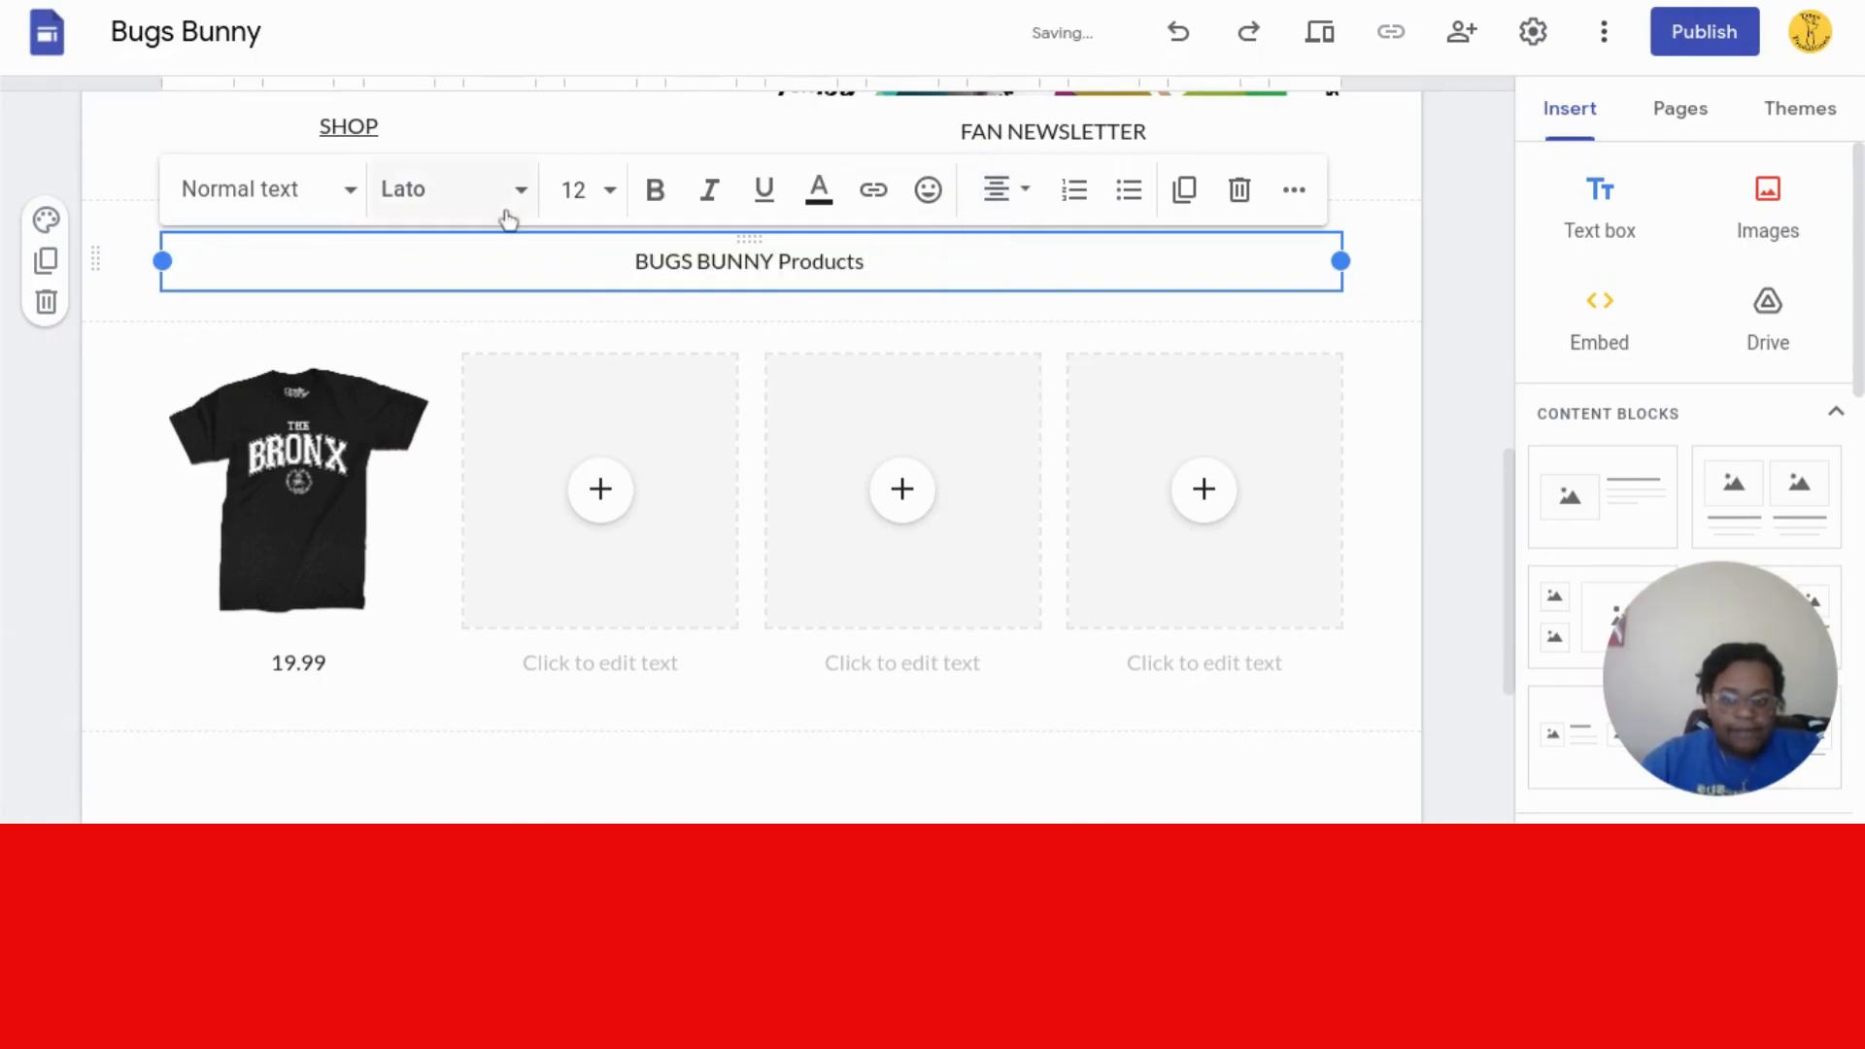
left_click(351, 199)
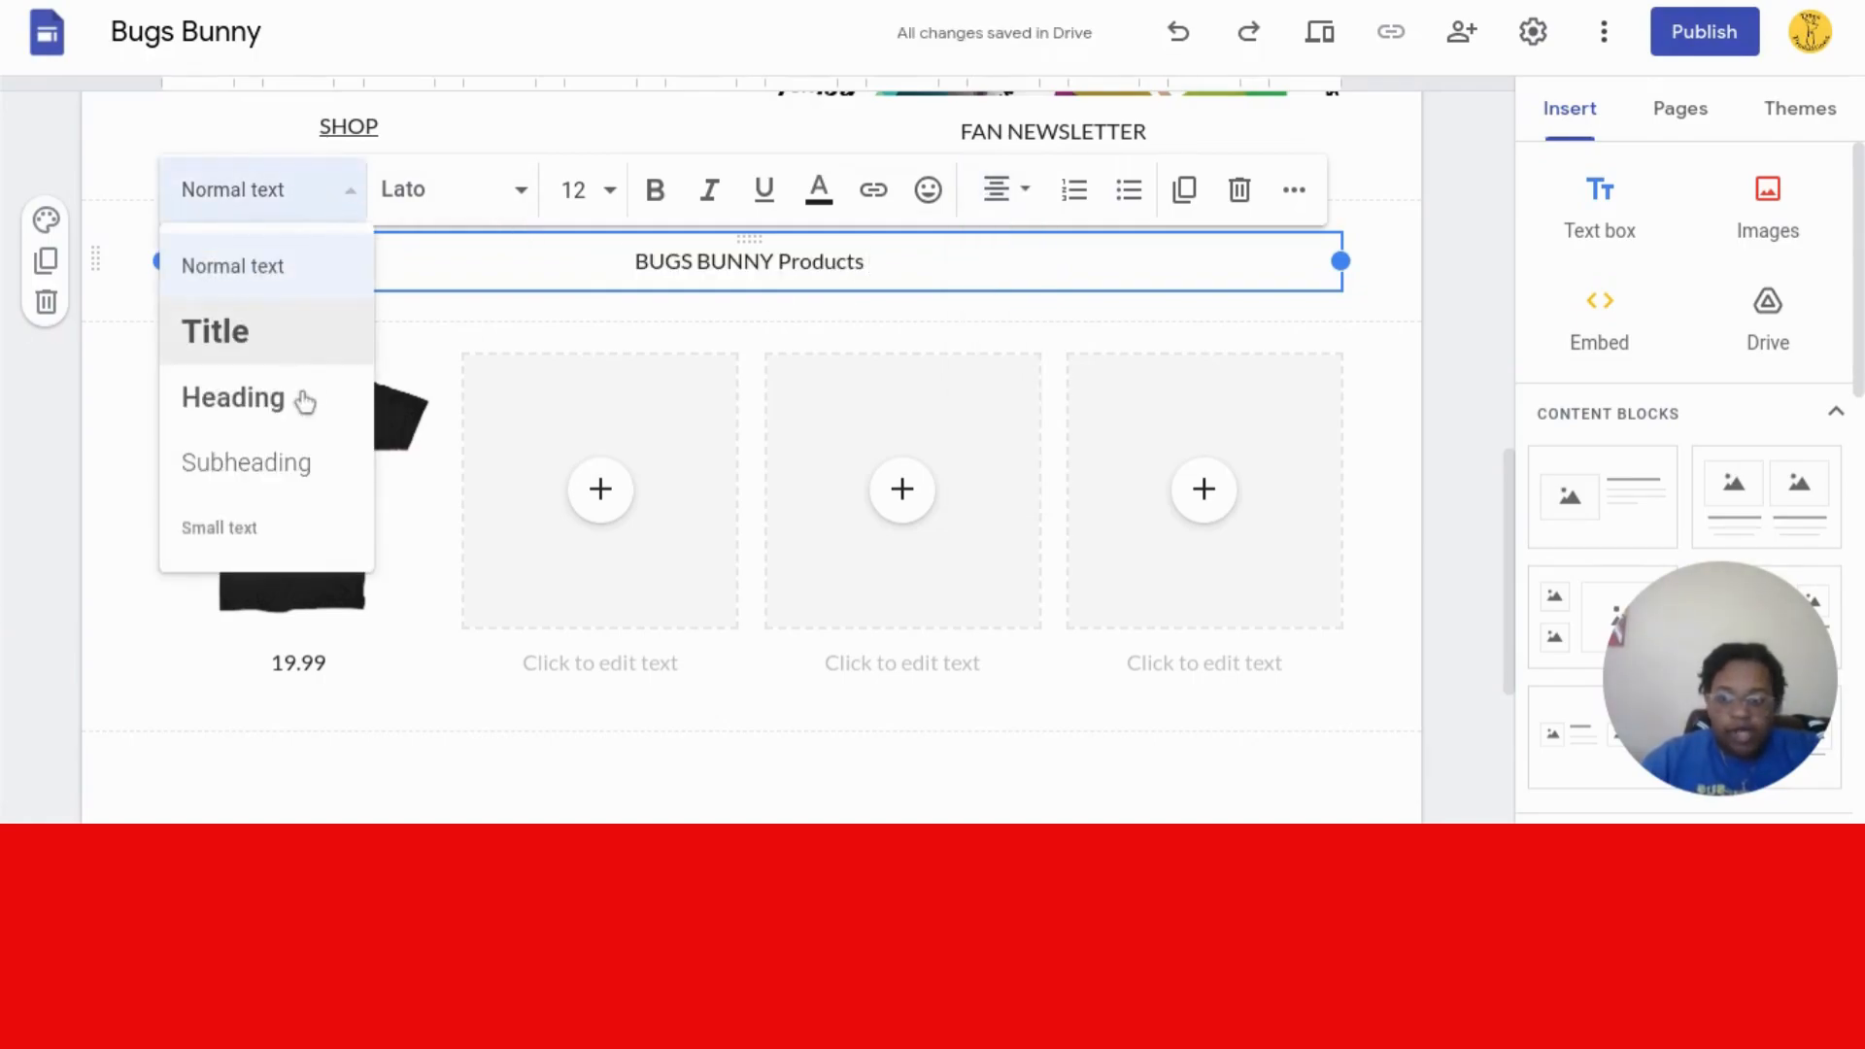
left_click(291, 460)
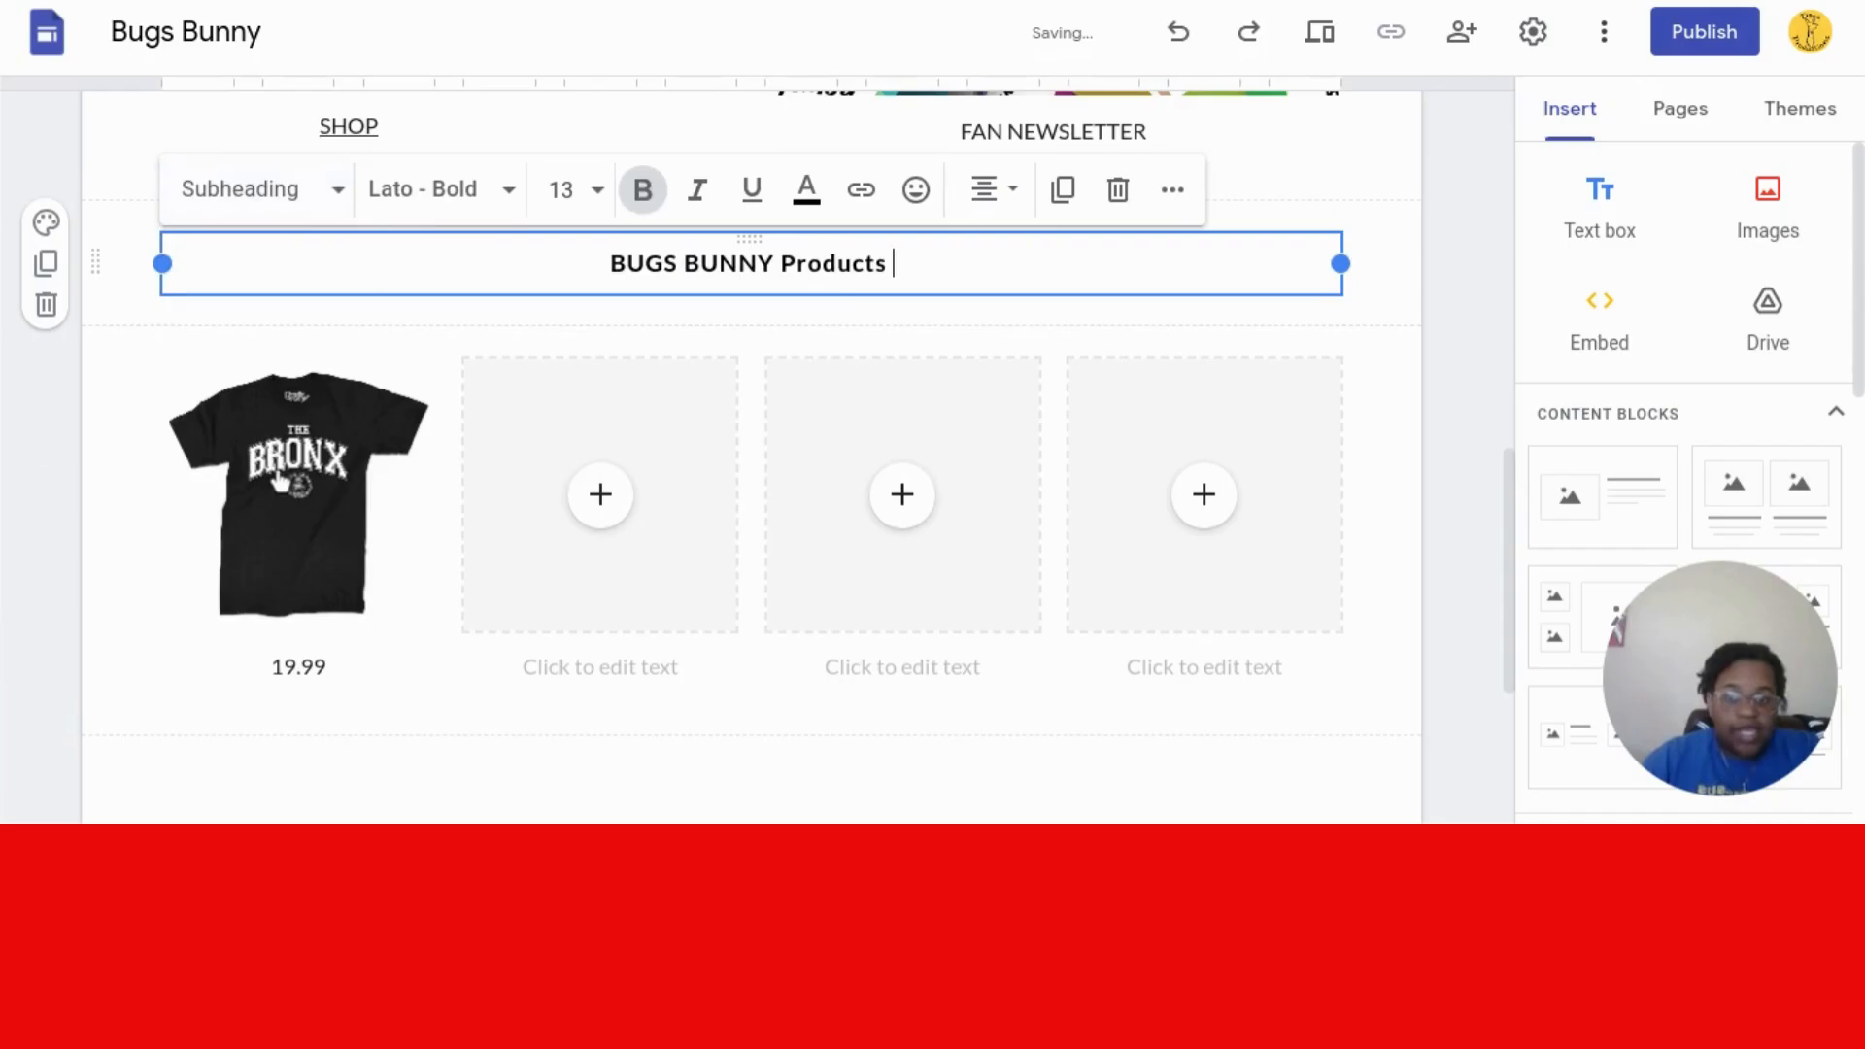
scroll(1504, 342, "up", 5)
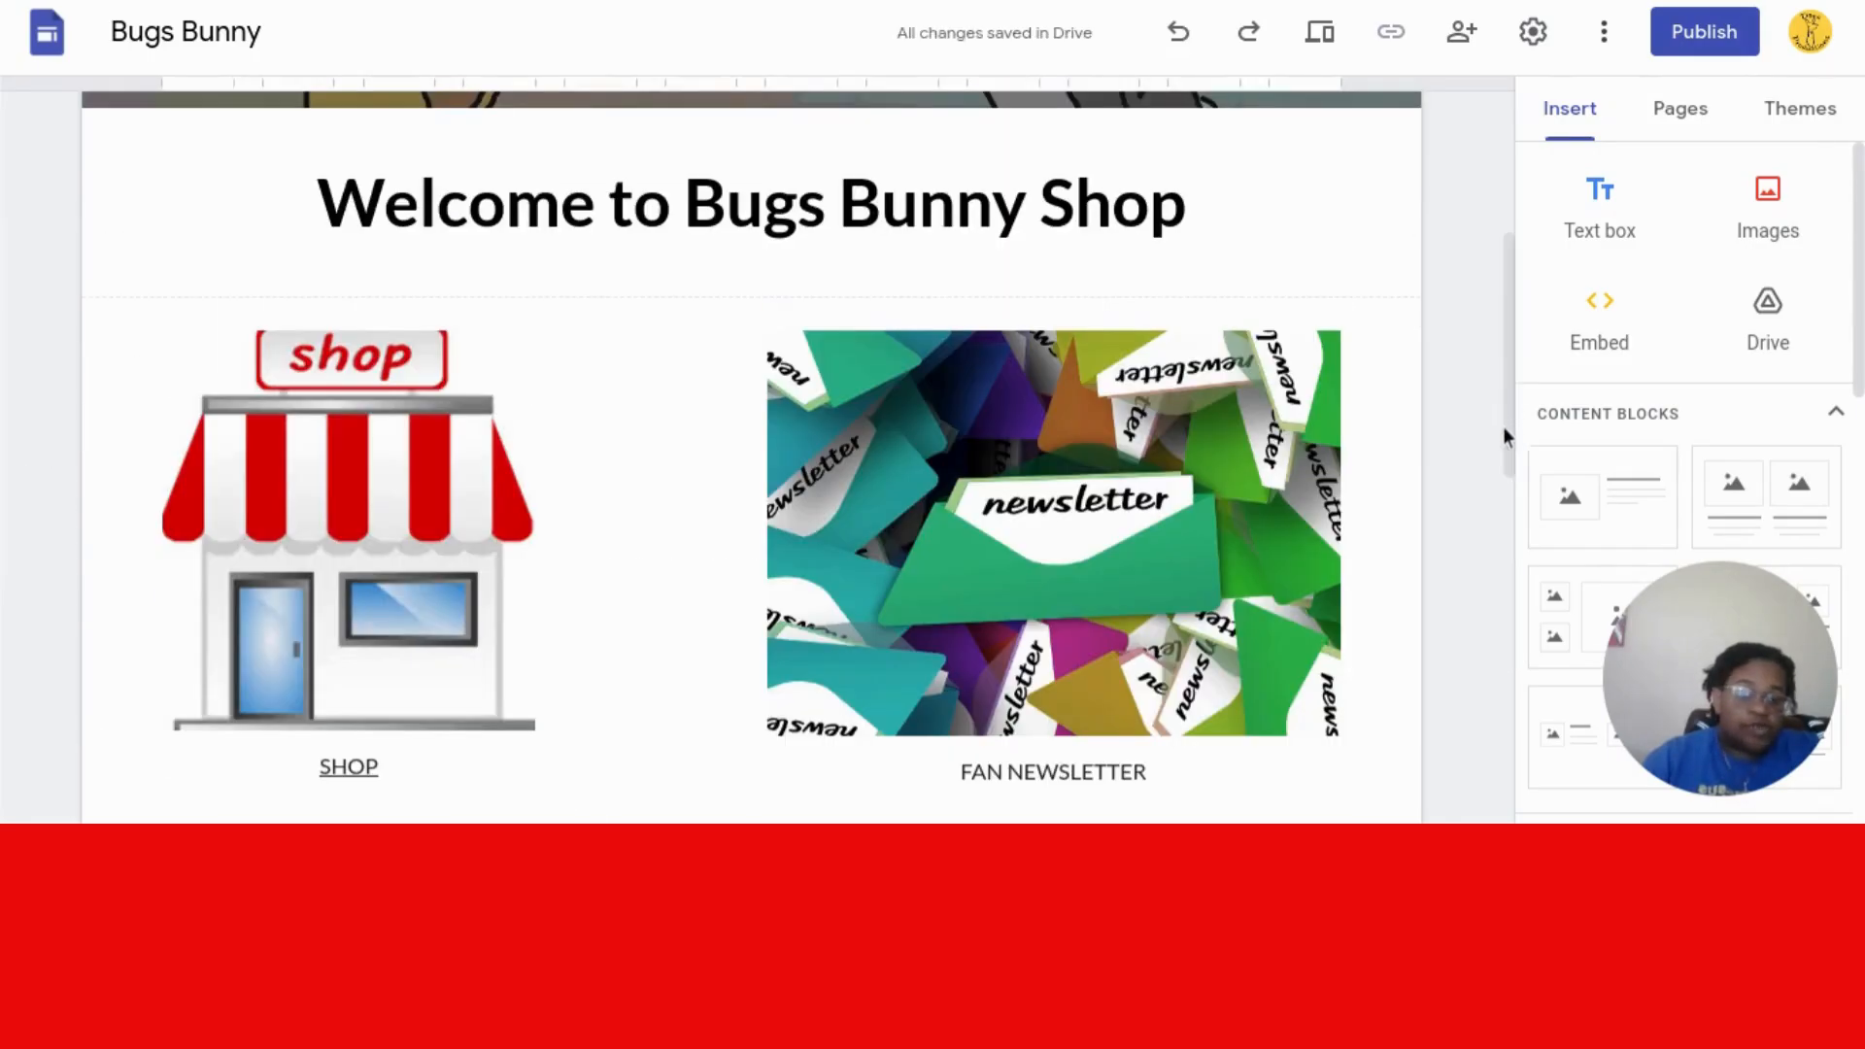
- Open the Project page under Home from the Pages list and show its options menu
left_click_drag(1509, 445, 1498, 216)
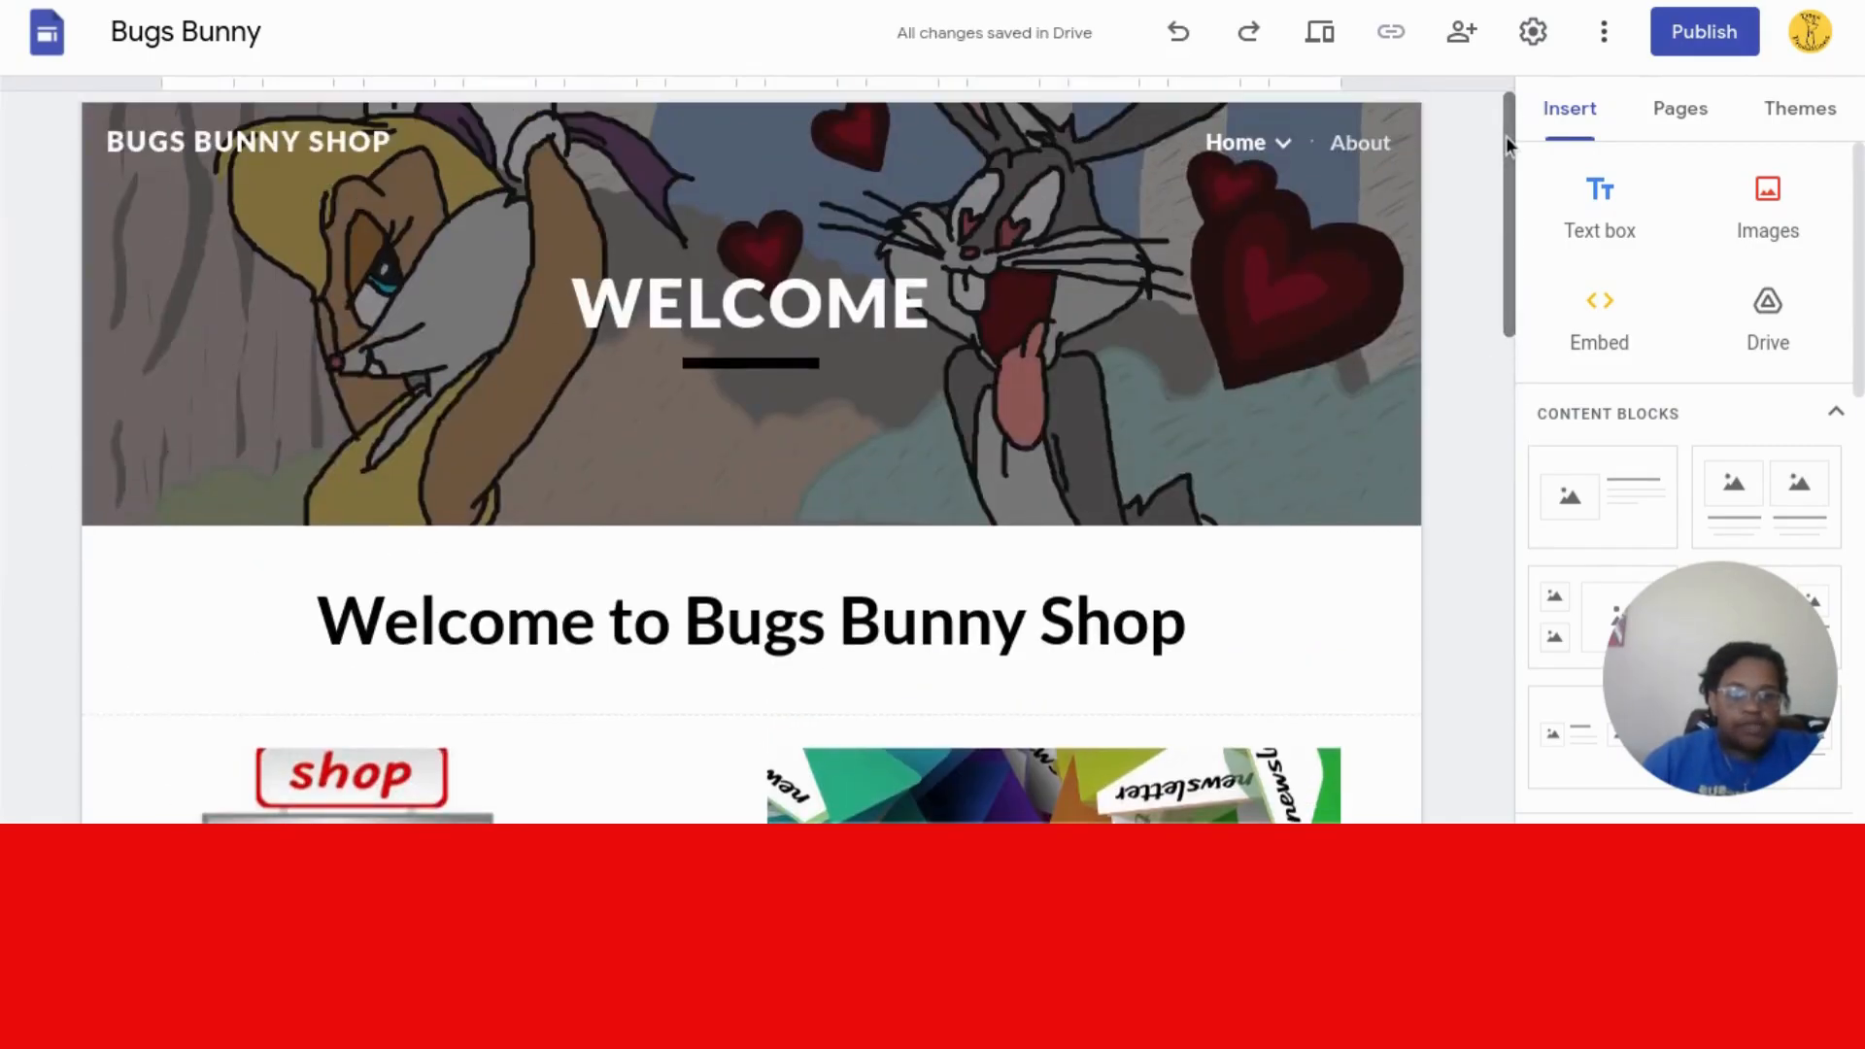
mouse_move(1291, 154)
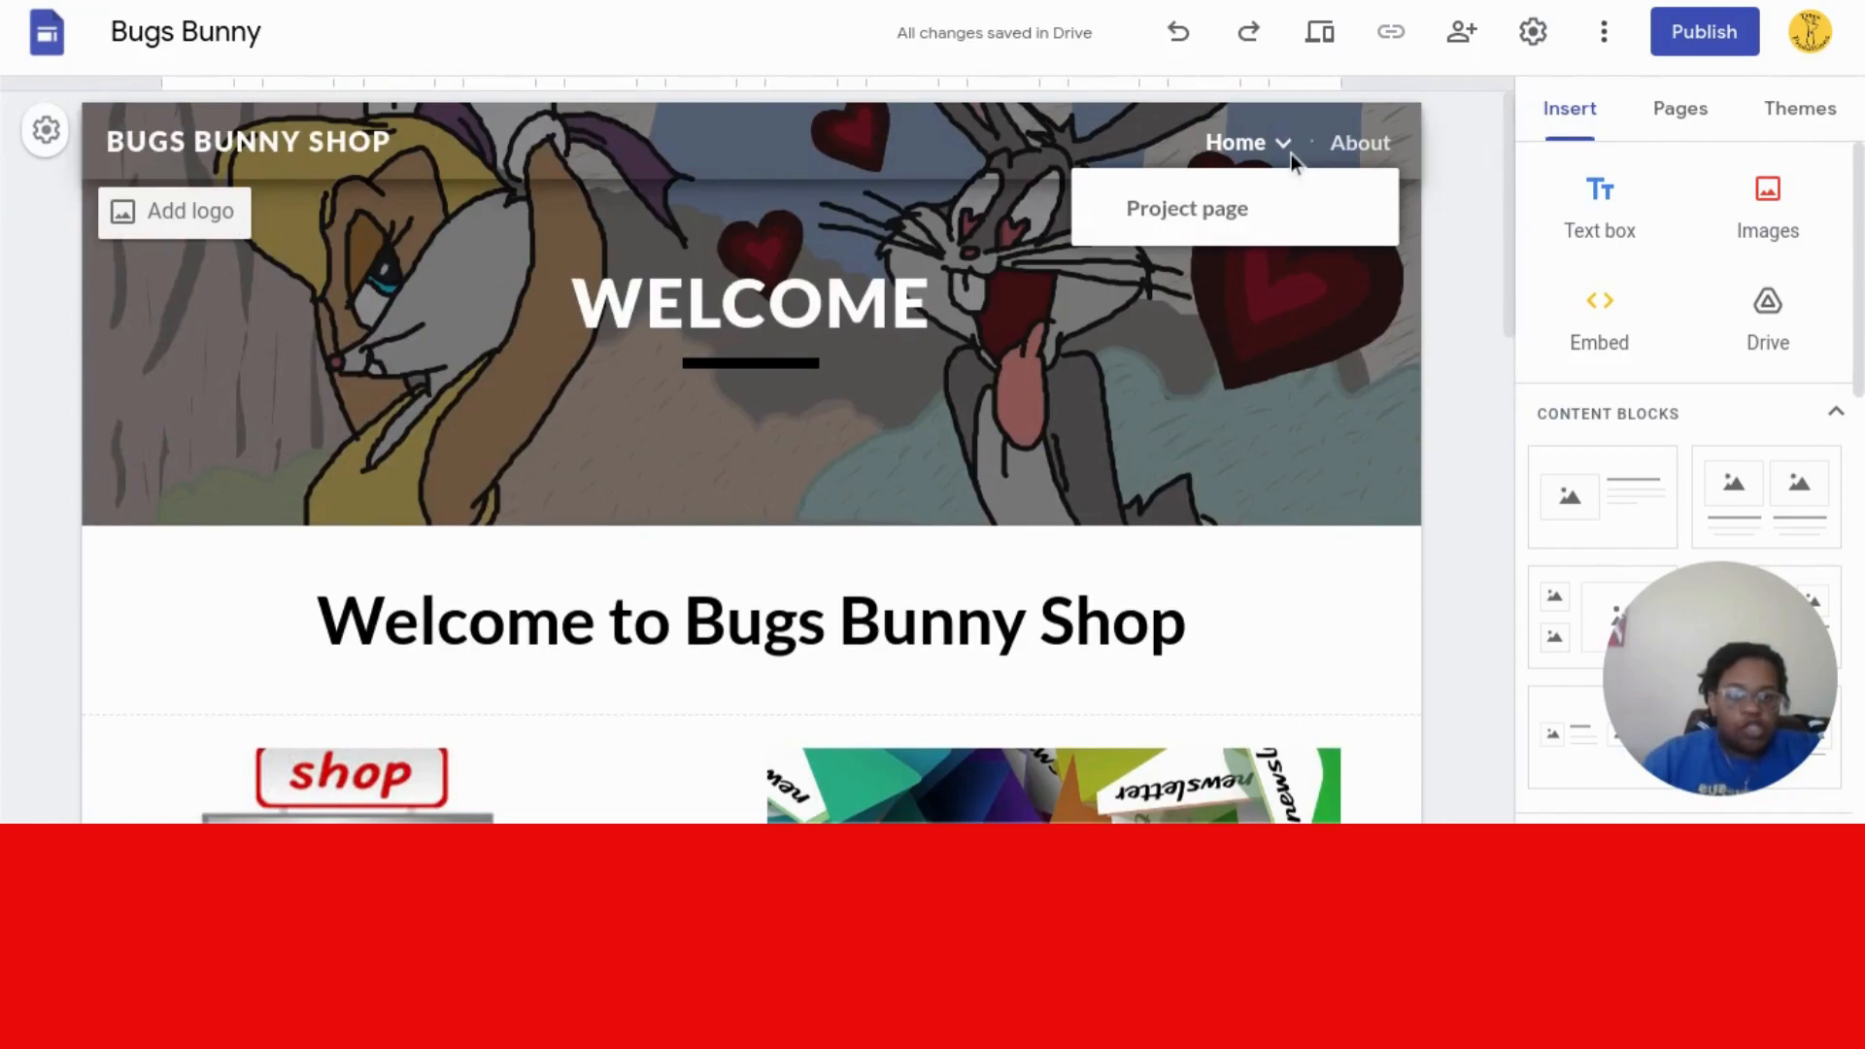
left_click(1654, 132)
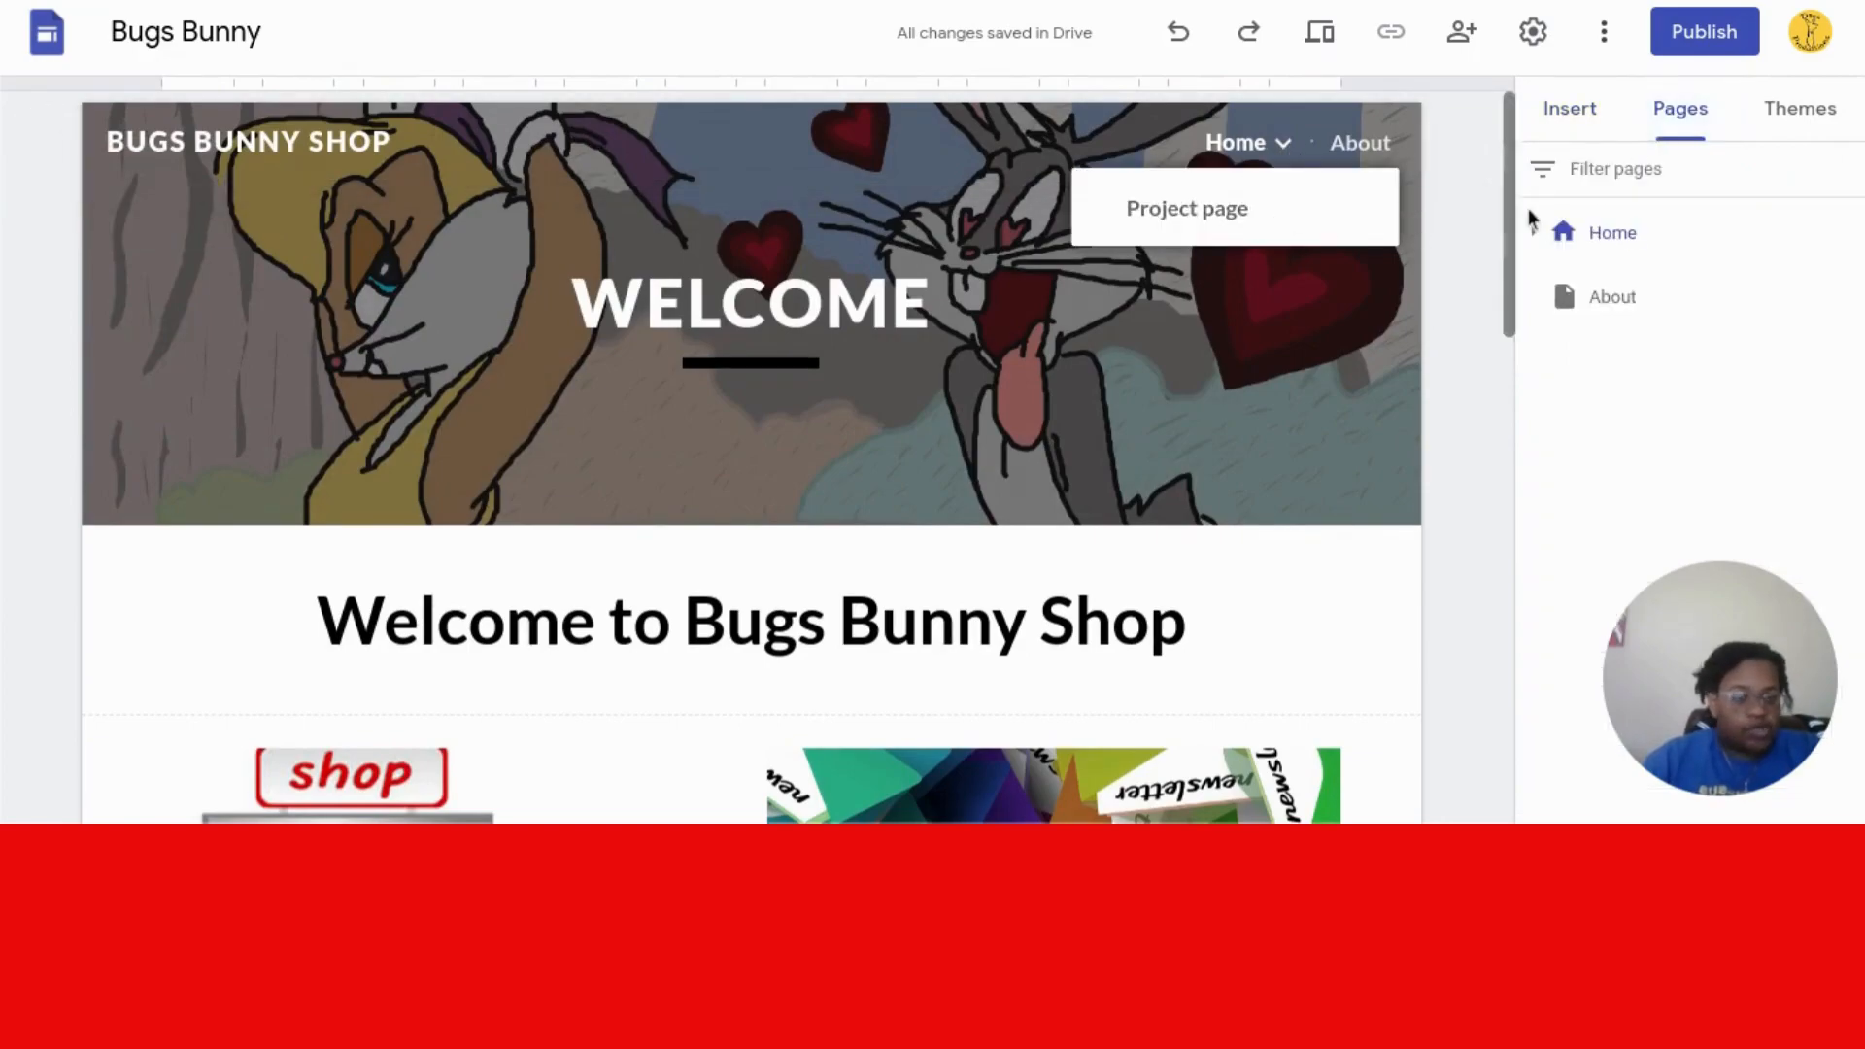
left_click(1540, 234)
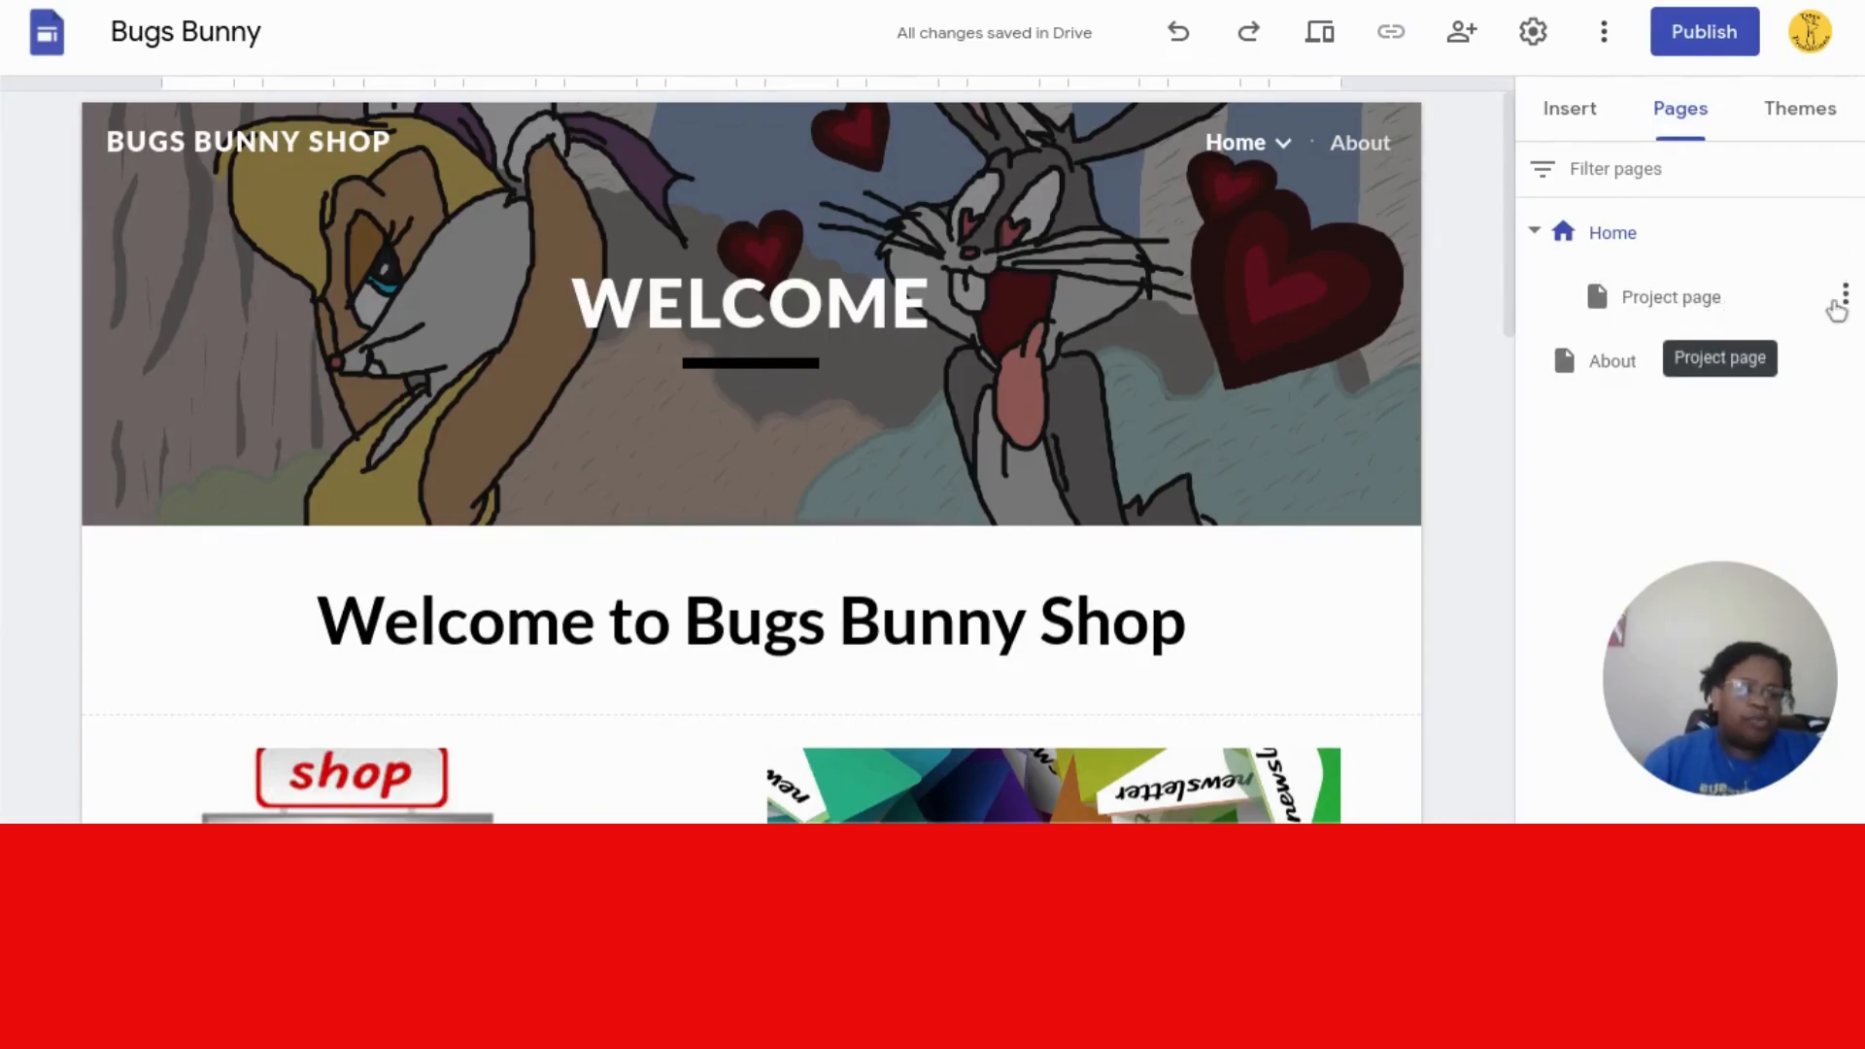
left_click(1733, 311)
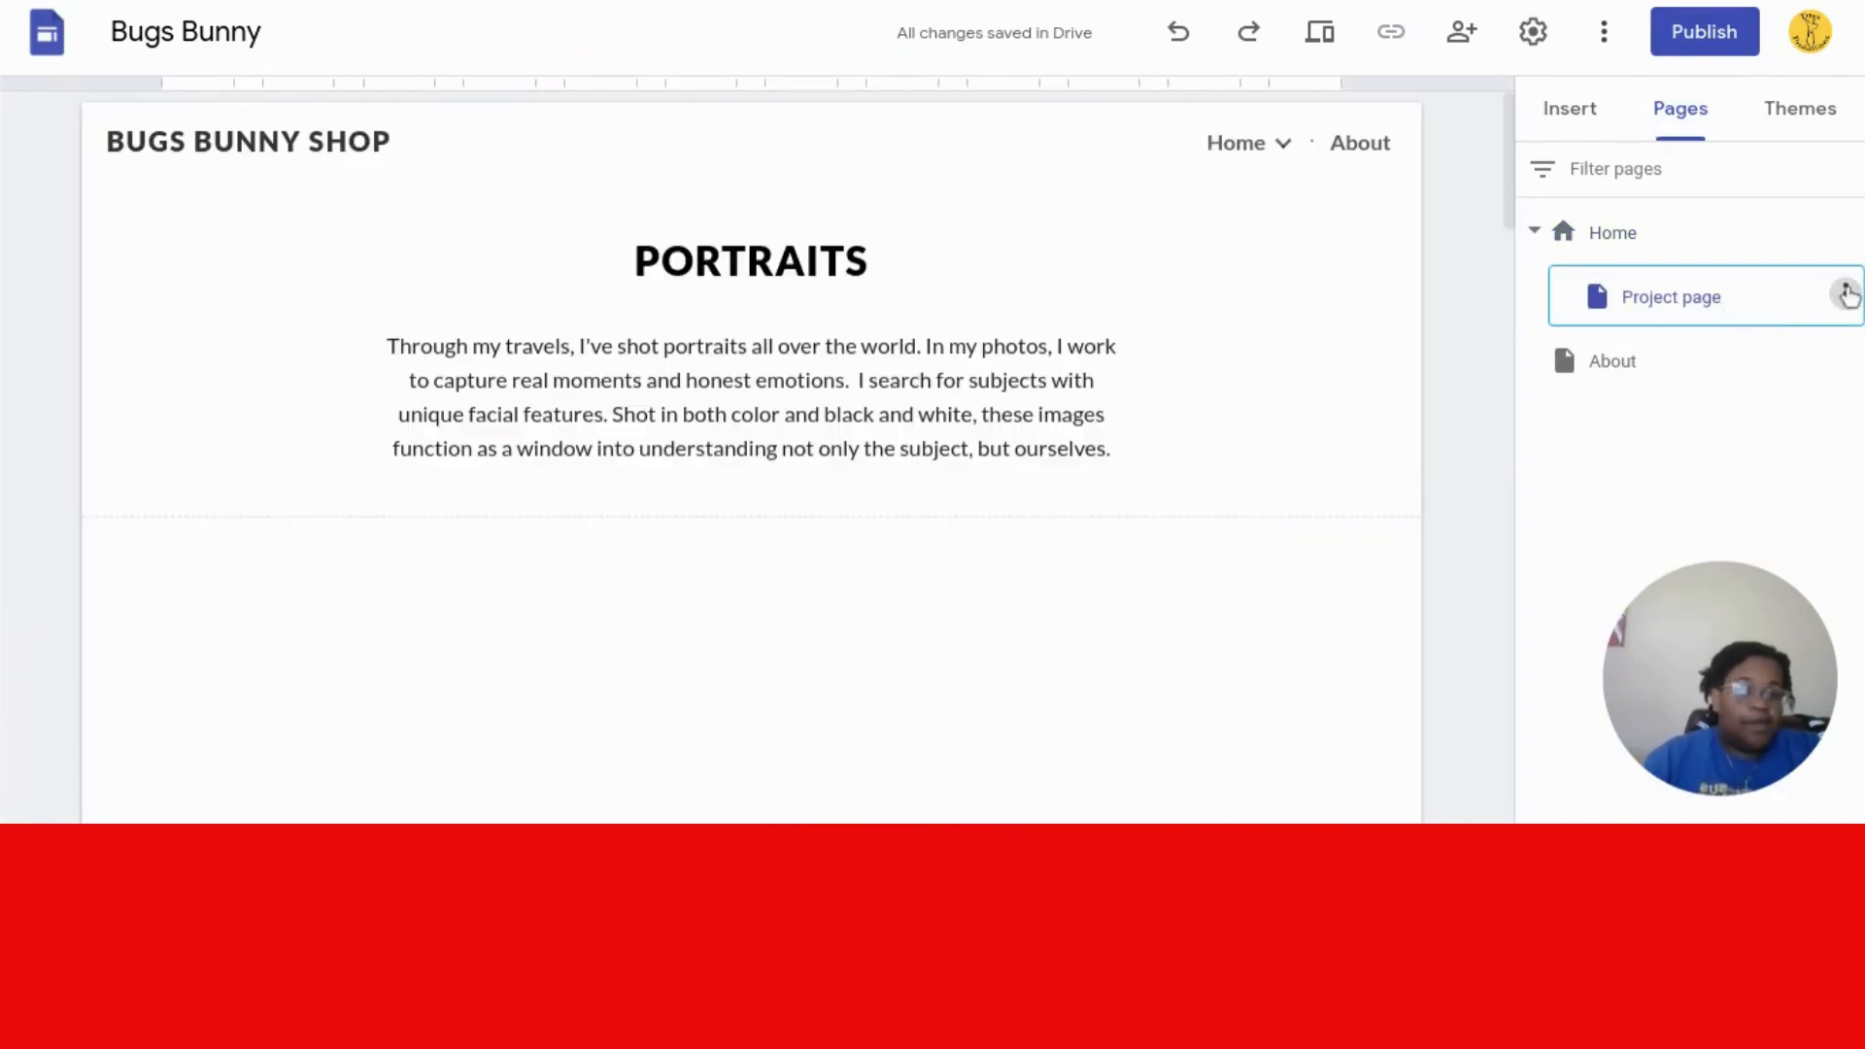
left_click(1846, 292)
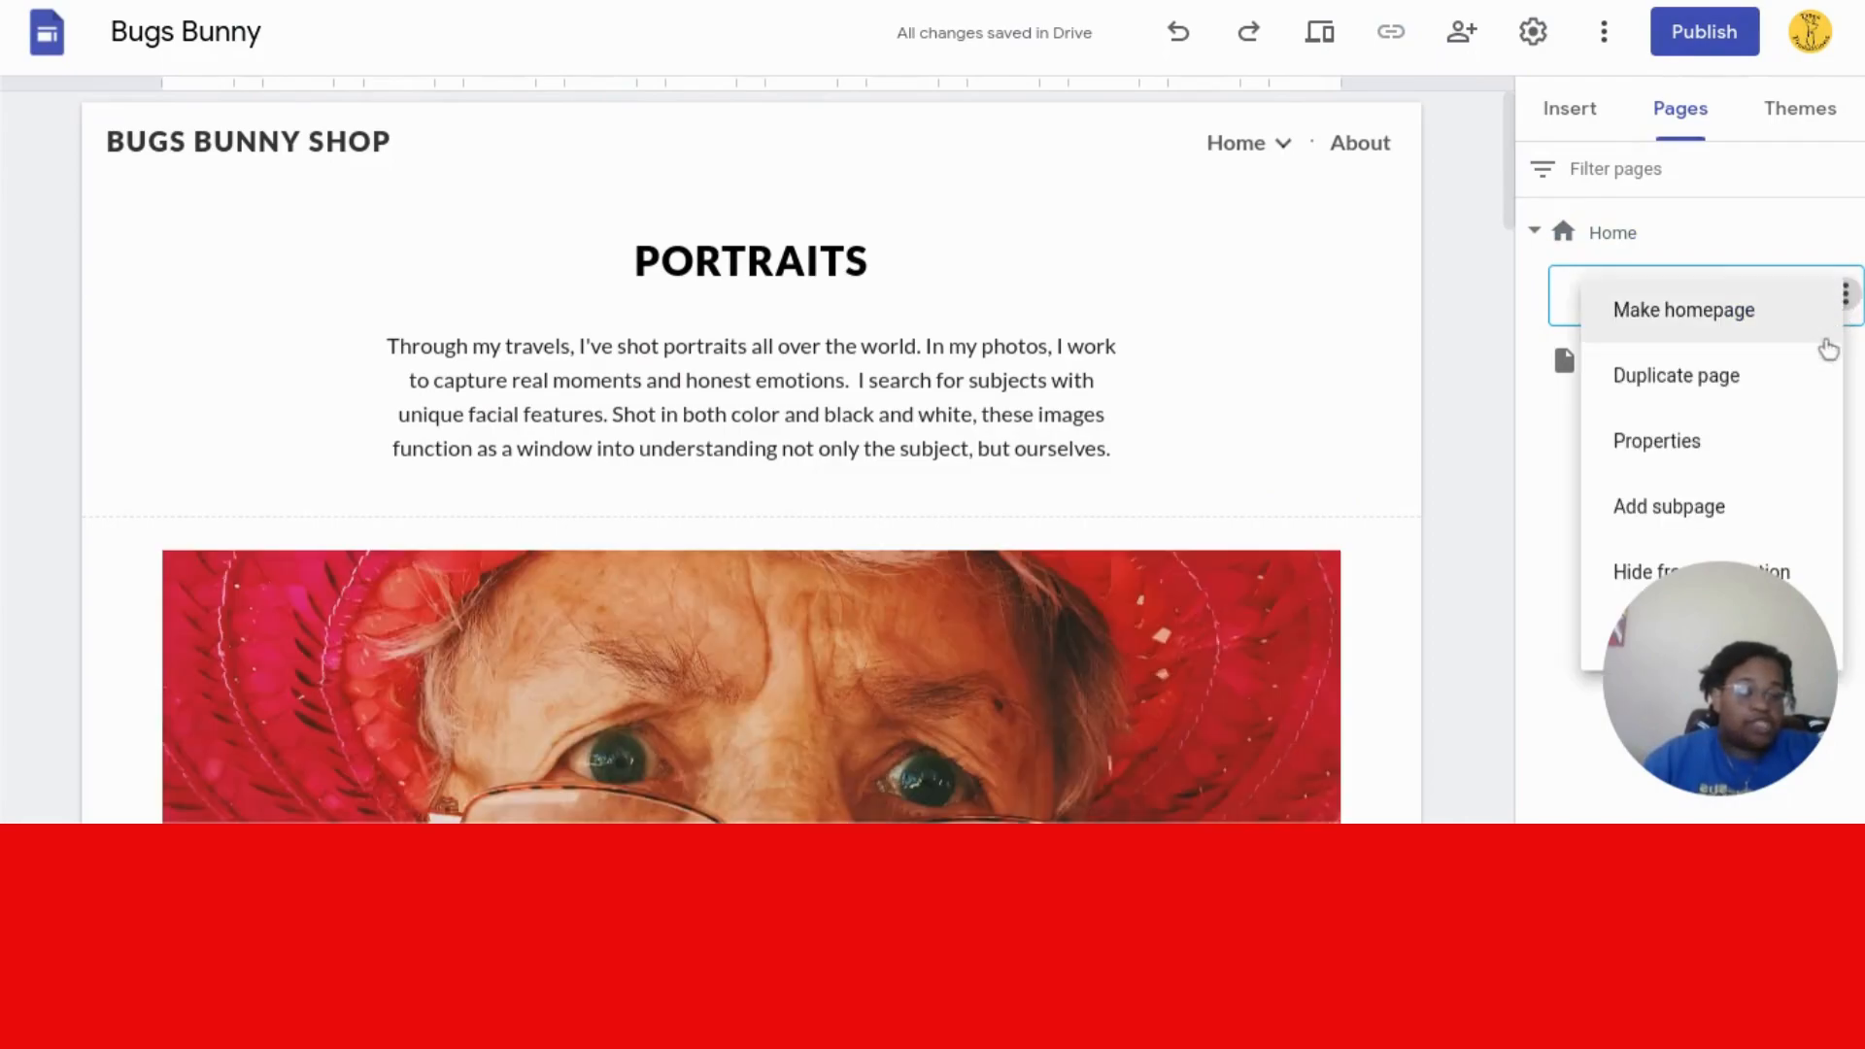
- Change the Project page's name to Mission in its Properties
left_click(1680, 467)
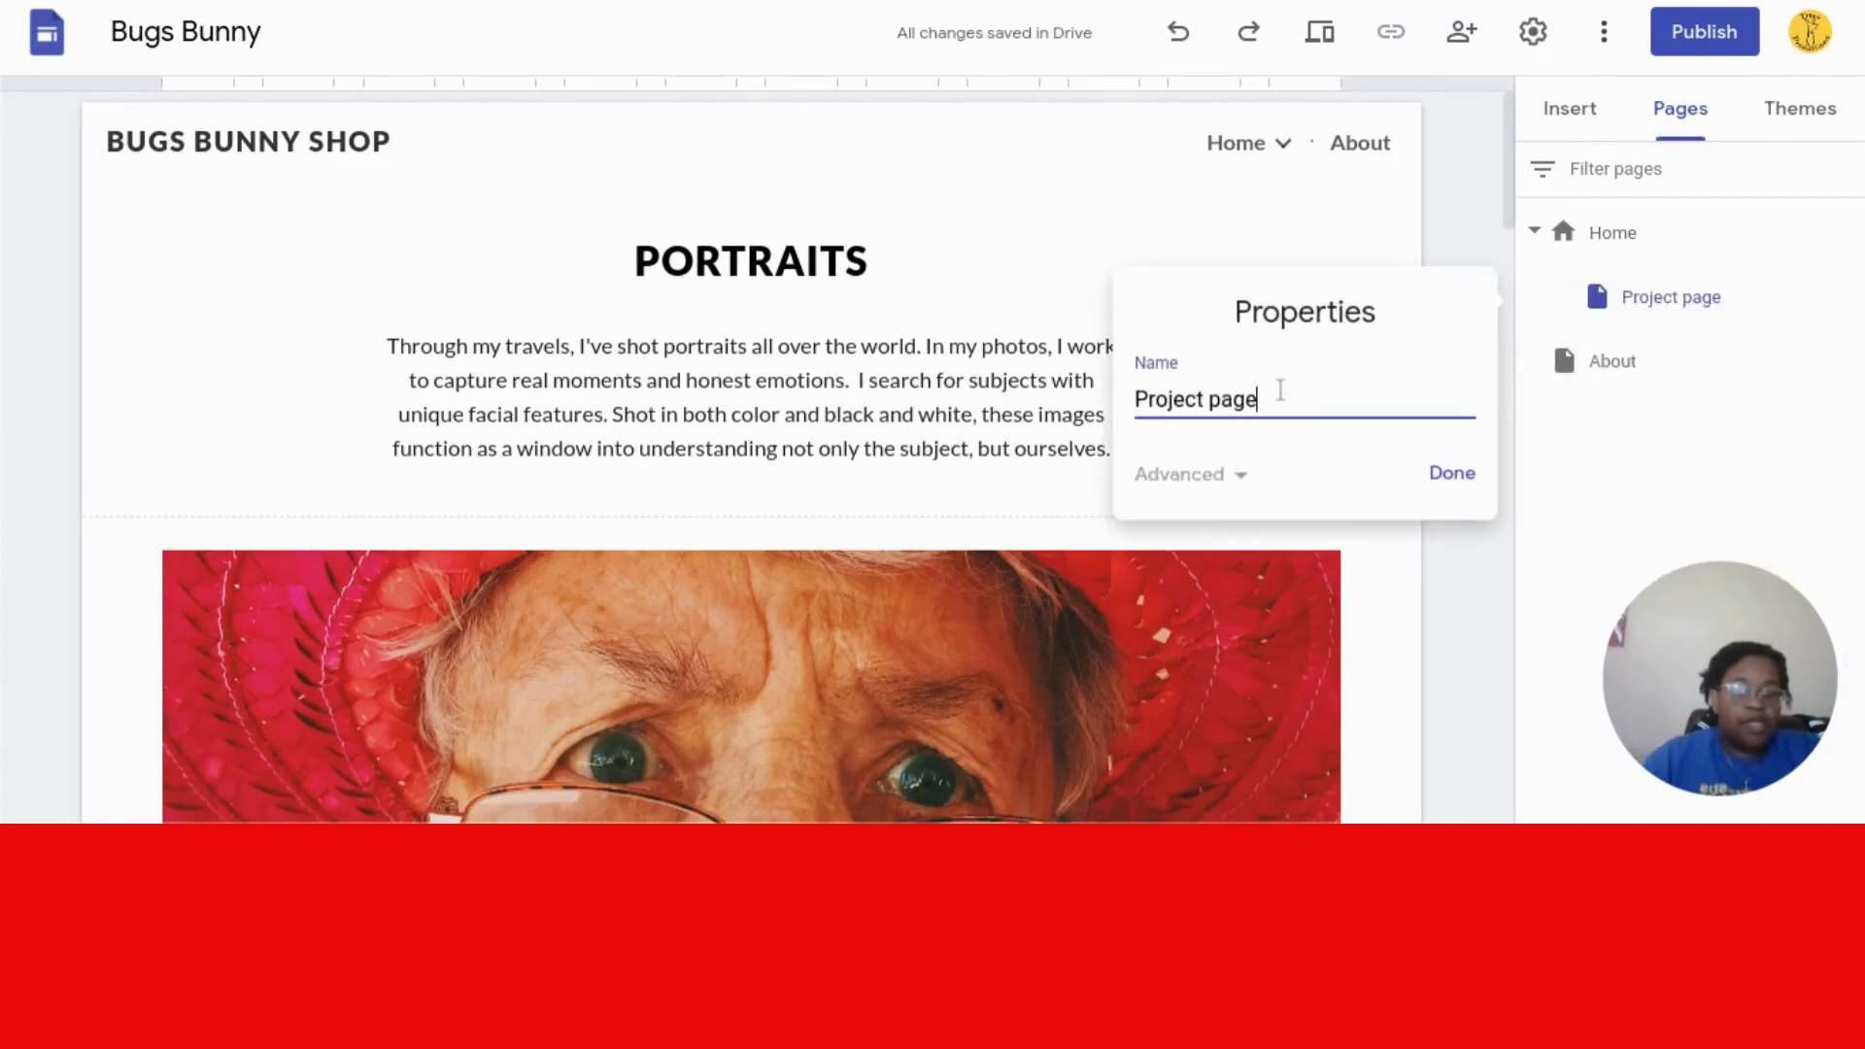
key("BackSpace")
key("BackSpace")
key("BackSpace")
key("BackSpace")
key("BackSpace")
key("BackSpace")
key("BackSpace")
key("BackSpace")
key("BackSpace")
key("BackSpace")
key("BackSpace")
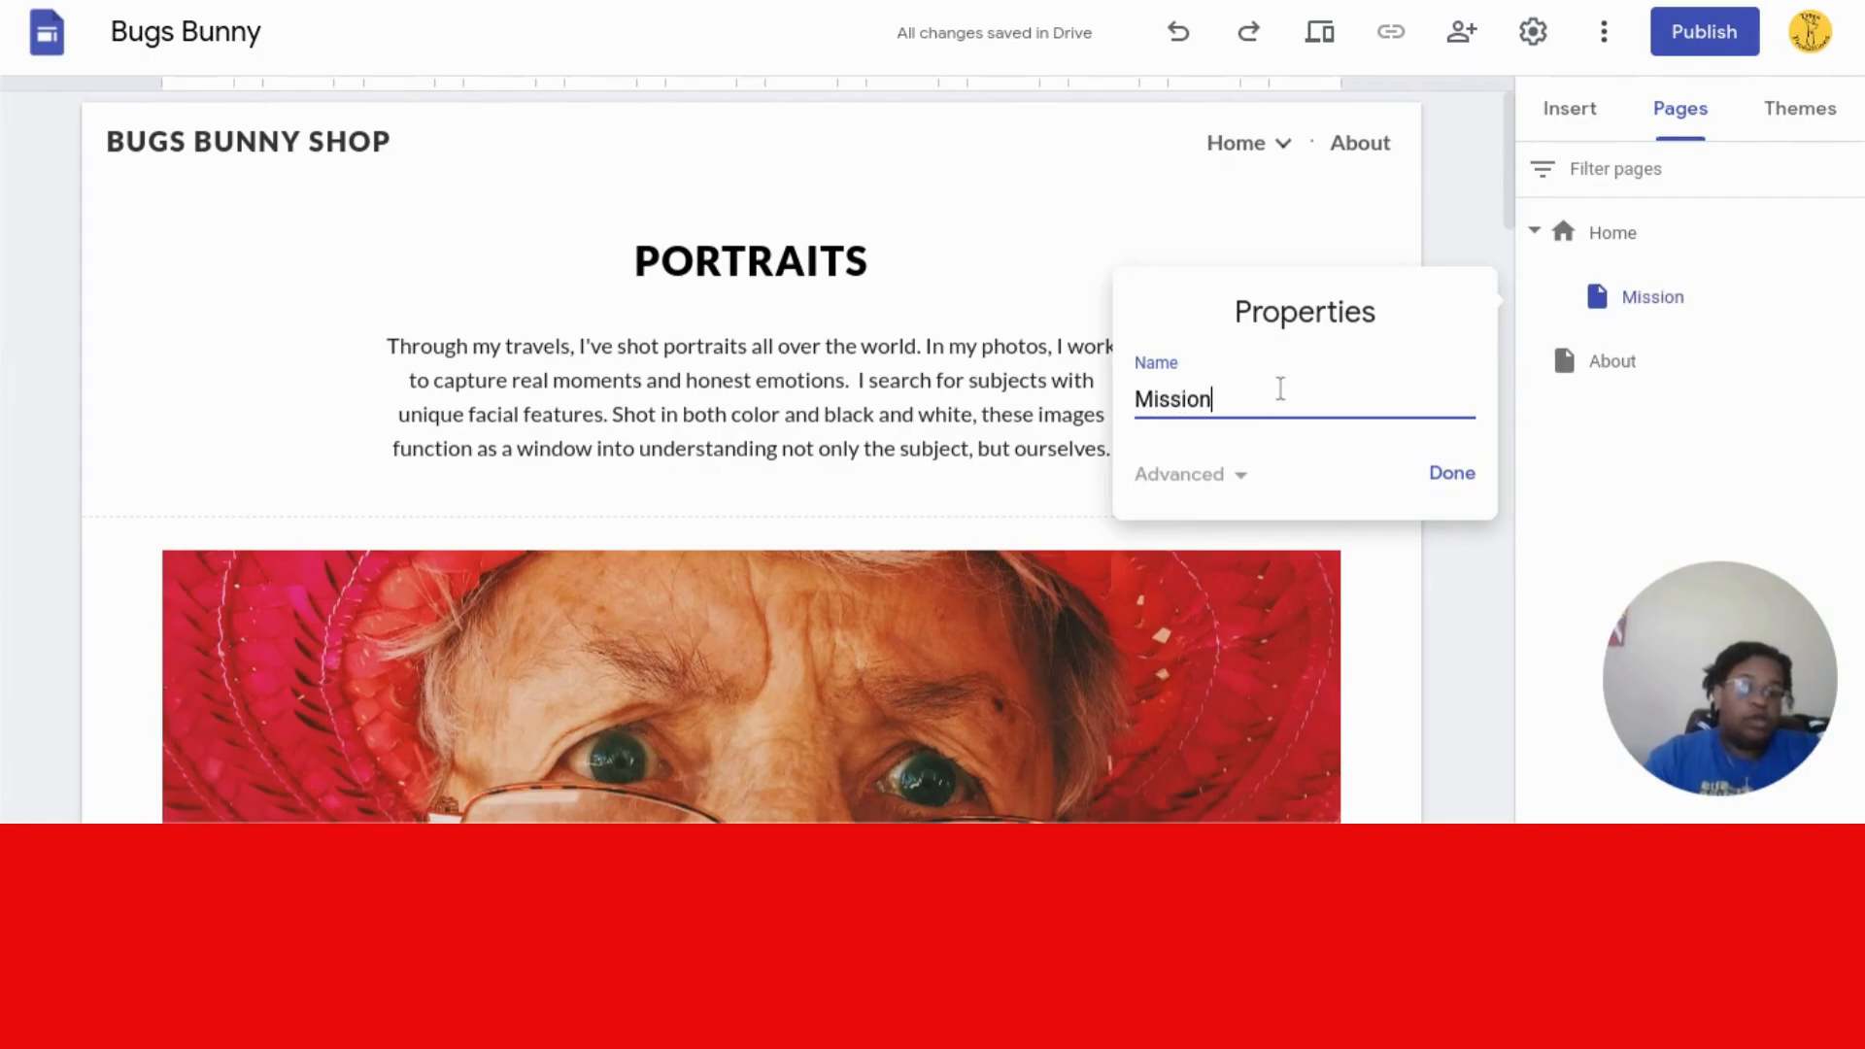
key("Return")
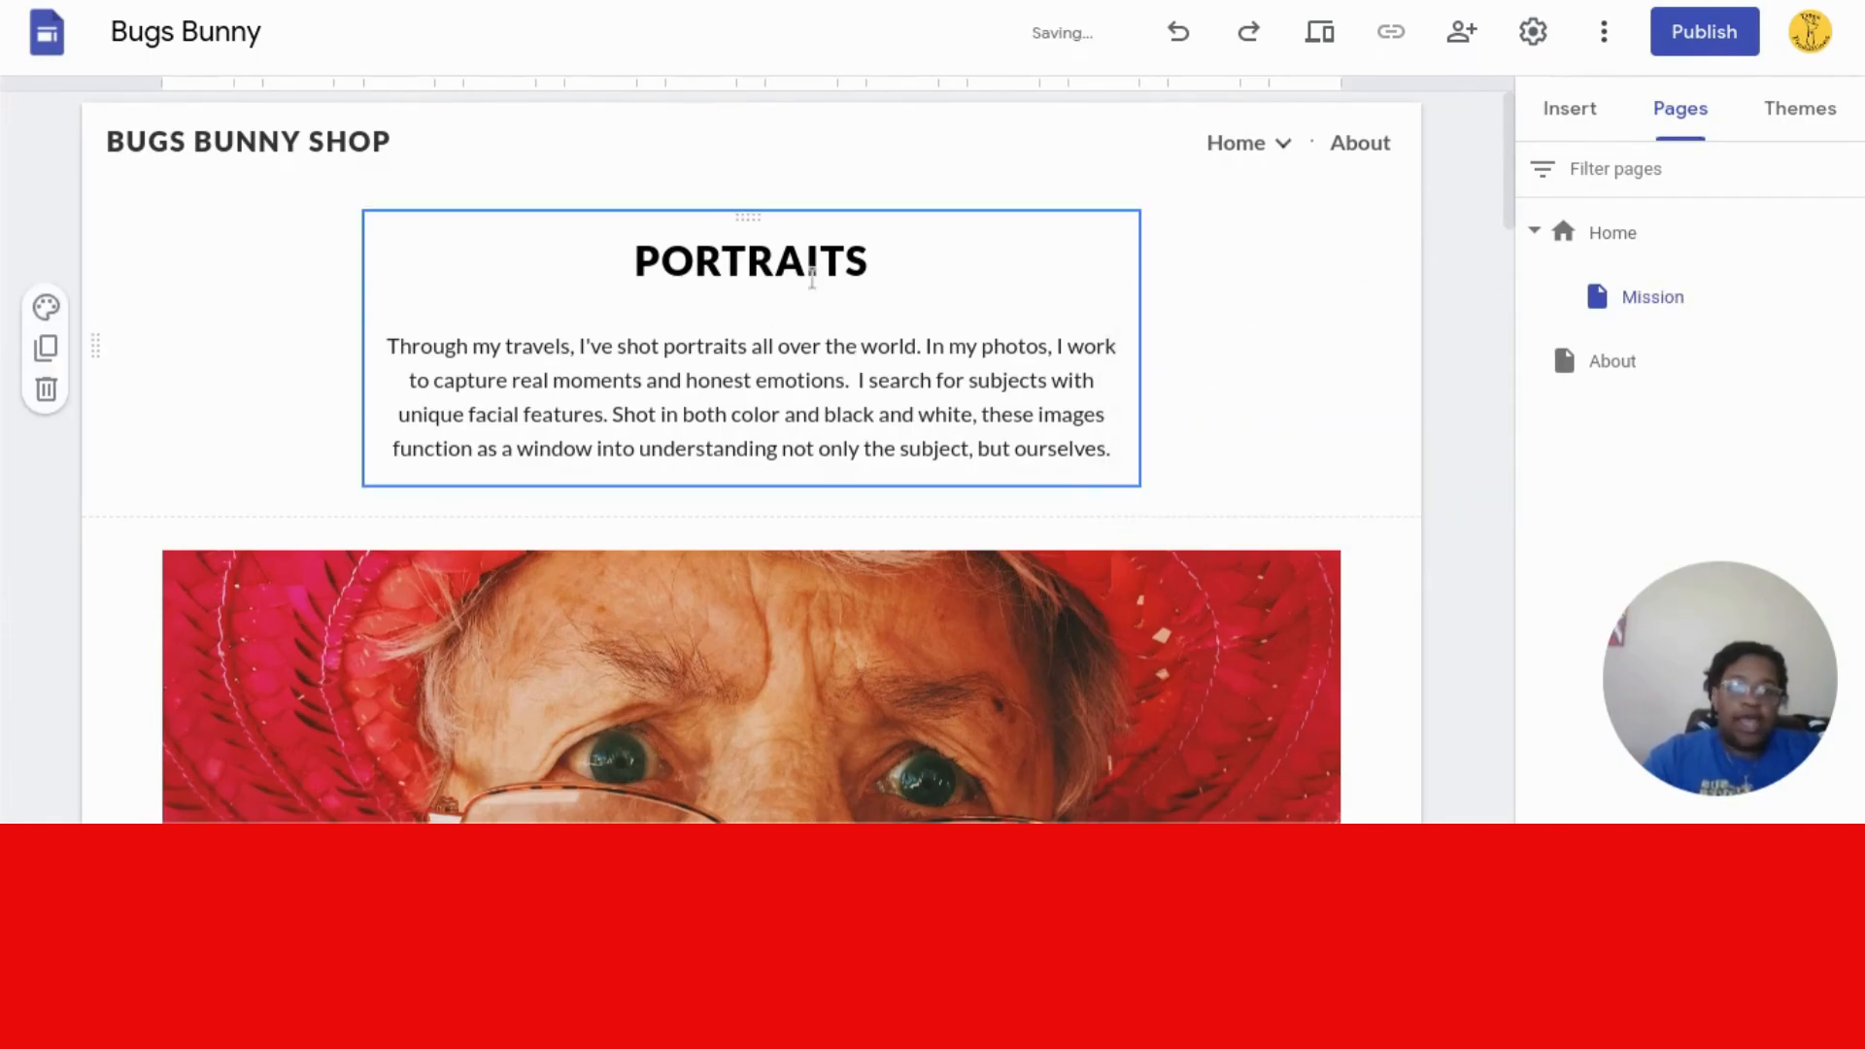
- Change the page title from PORTRAITS to MISSION
double_click(827, 273)
key("BackSpace")
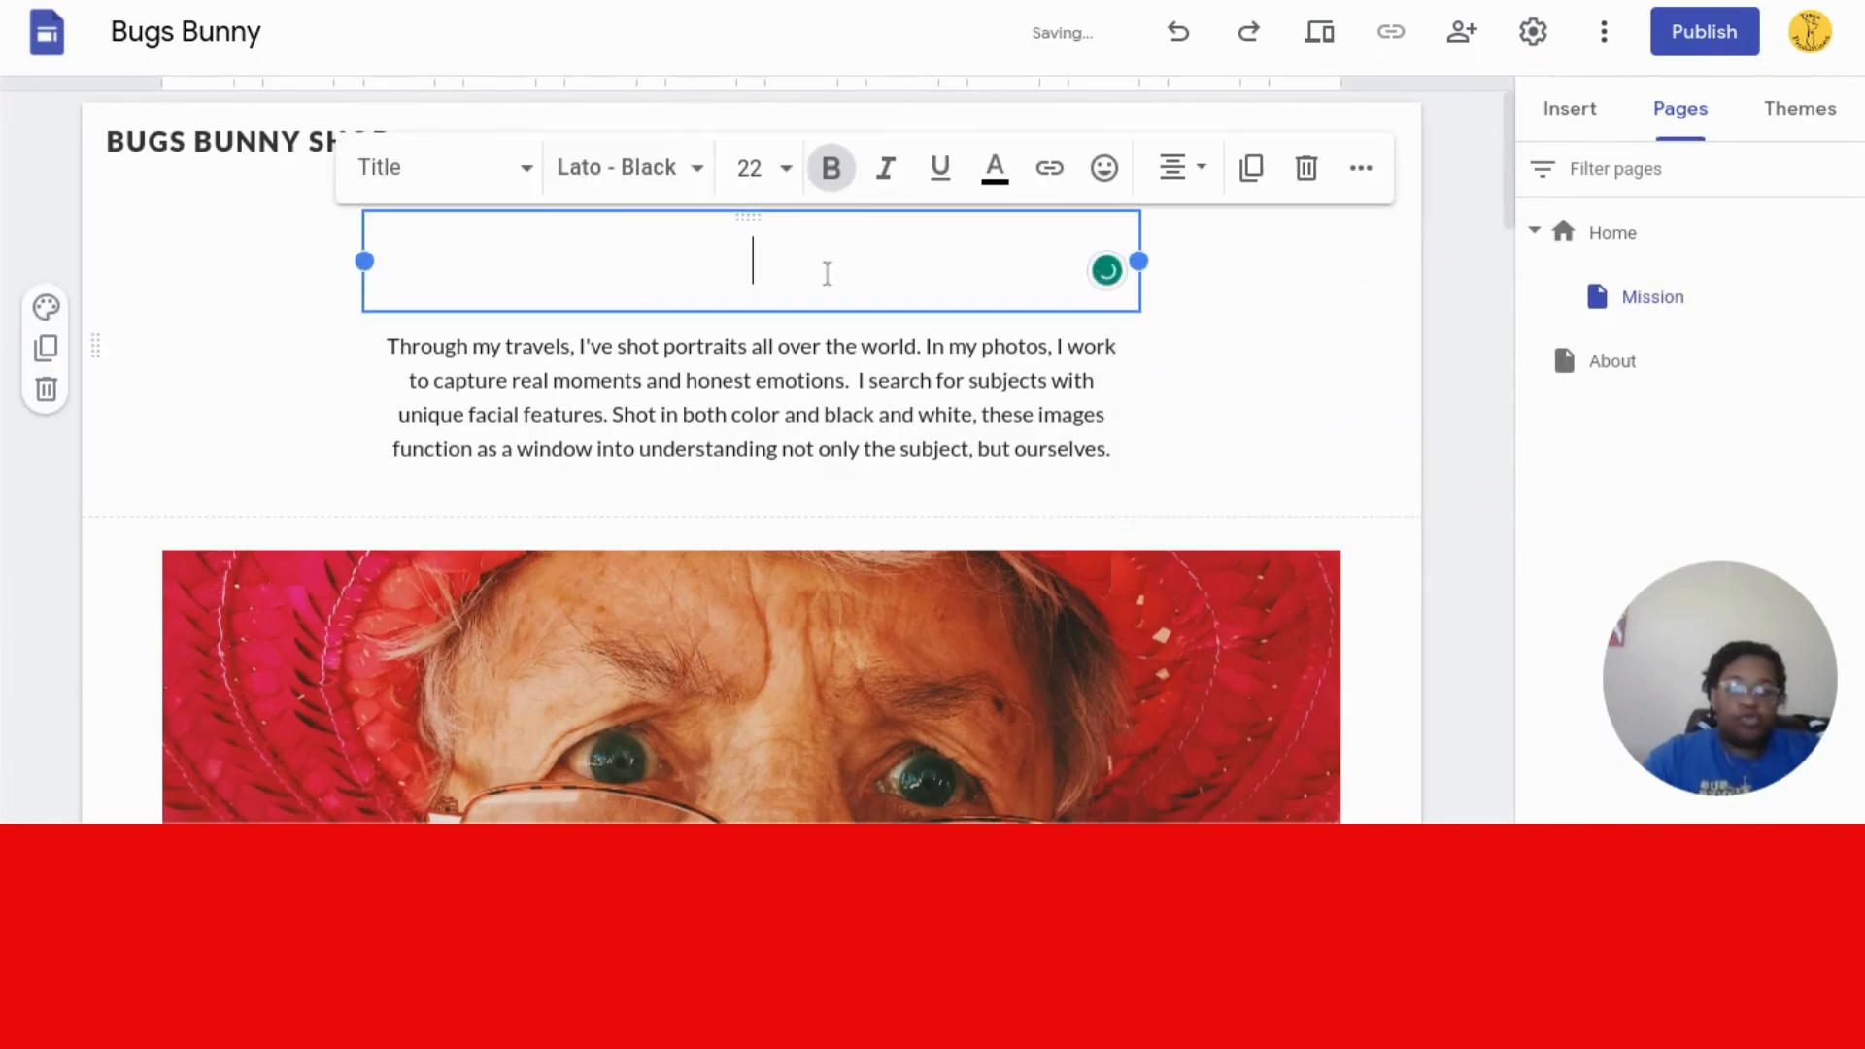
type("MISSION")
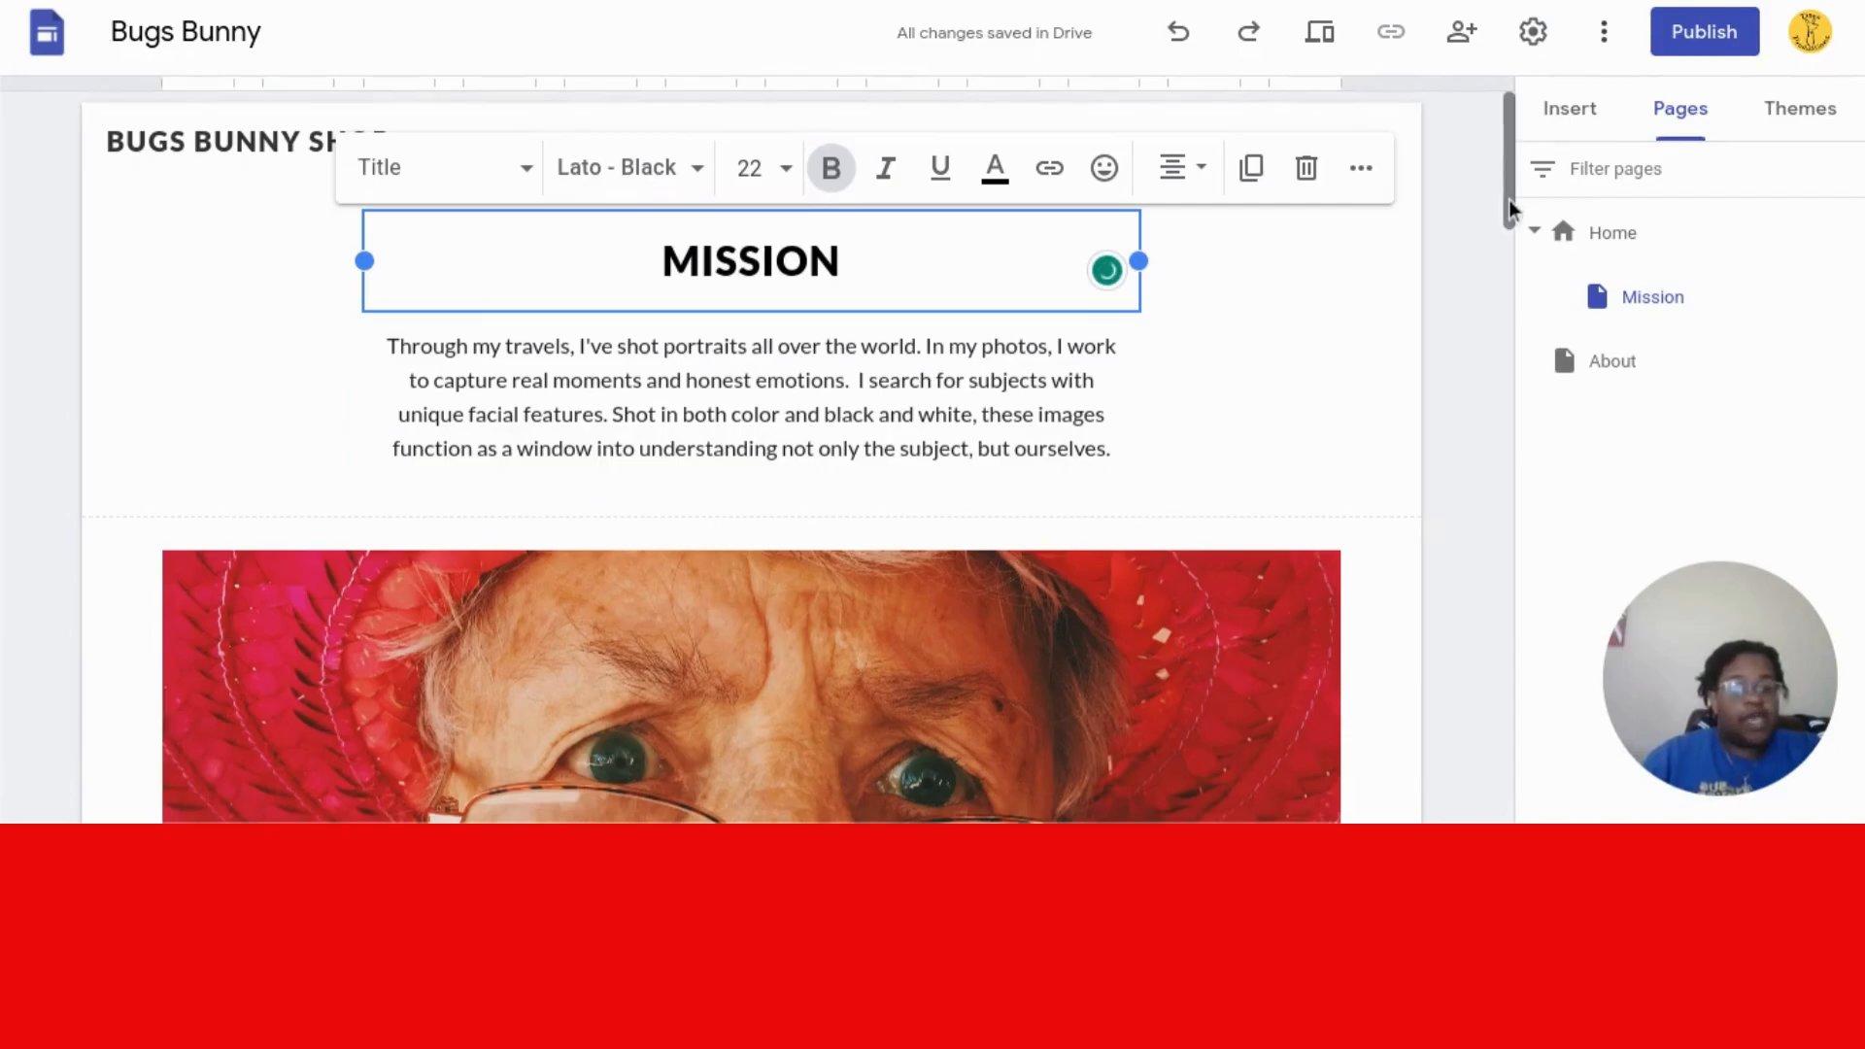
- Delete the red-hat woman's portrait image while keeping its caption
left_click_drag(1510, 207, 1509, 294)
left_click(826, 484)
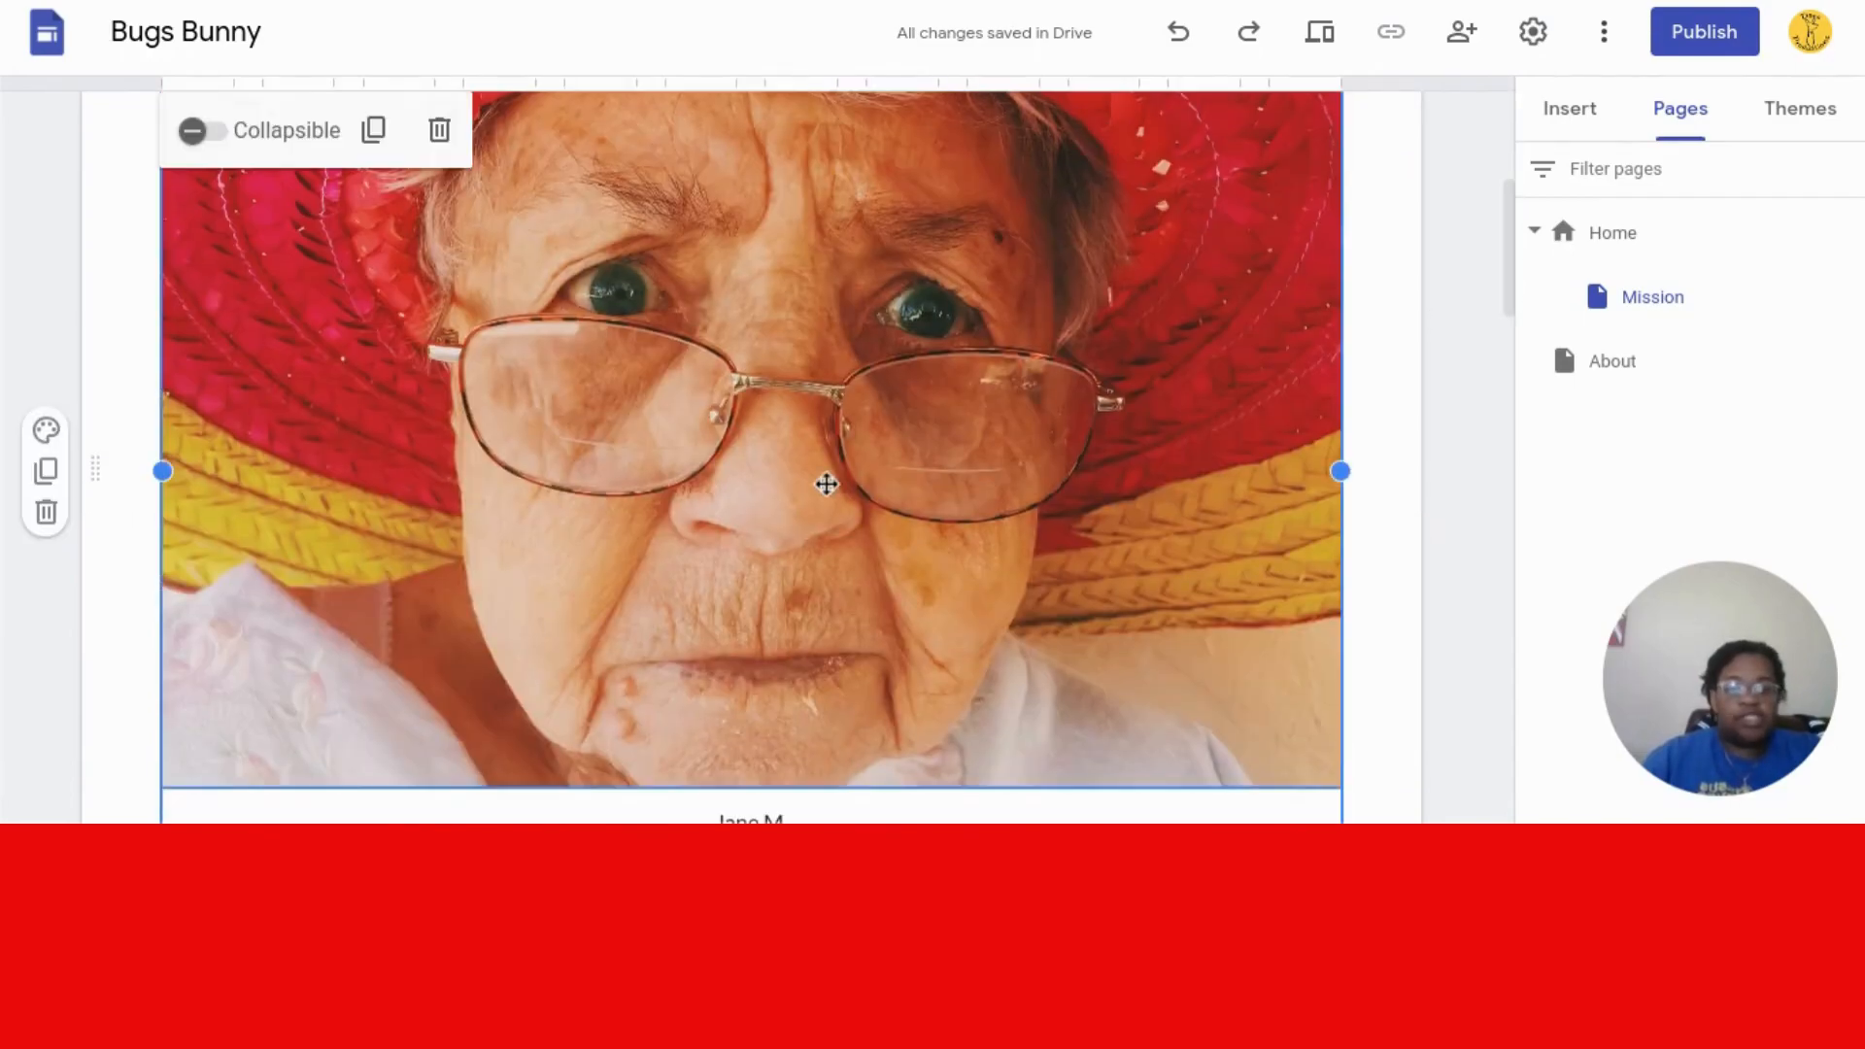
key("Delete")
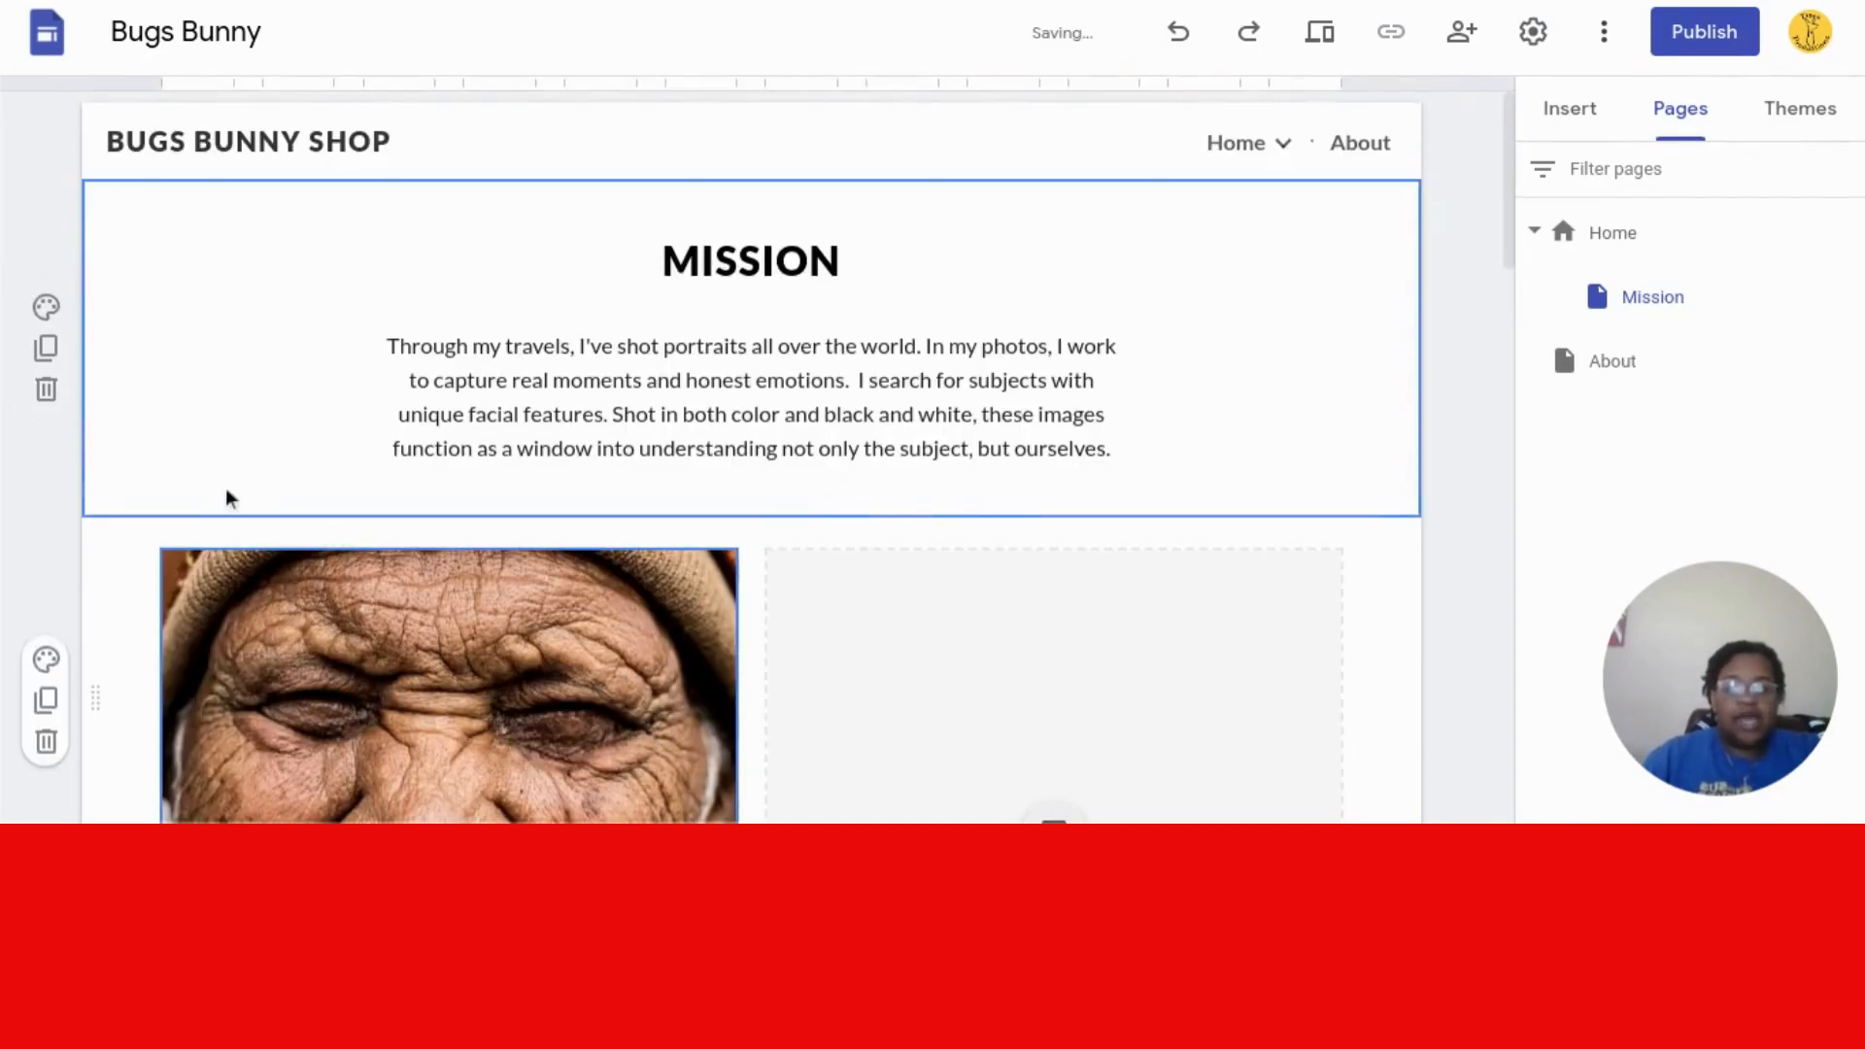
key("ctrl+z")
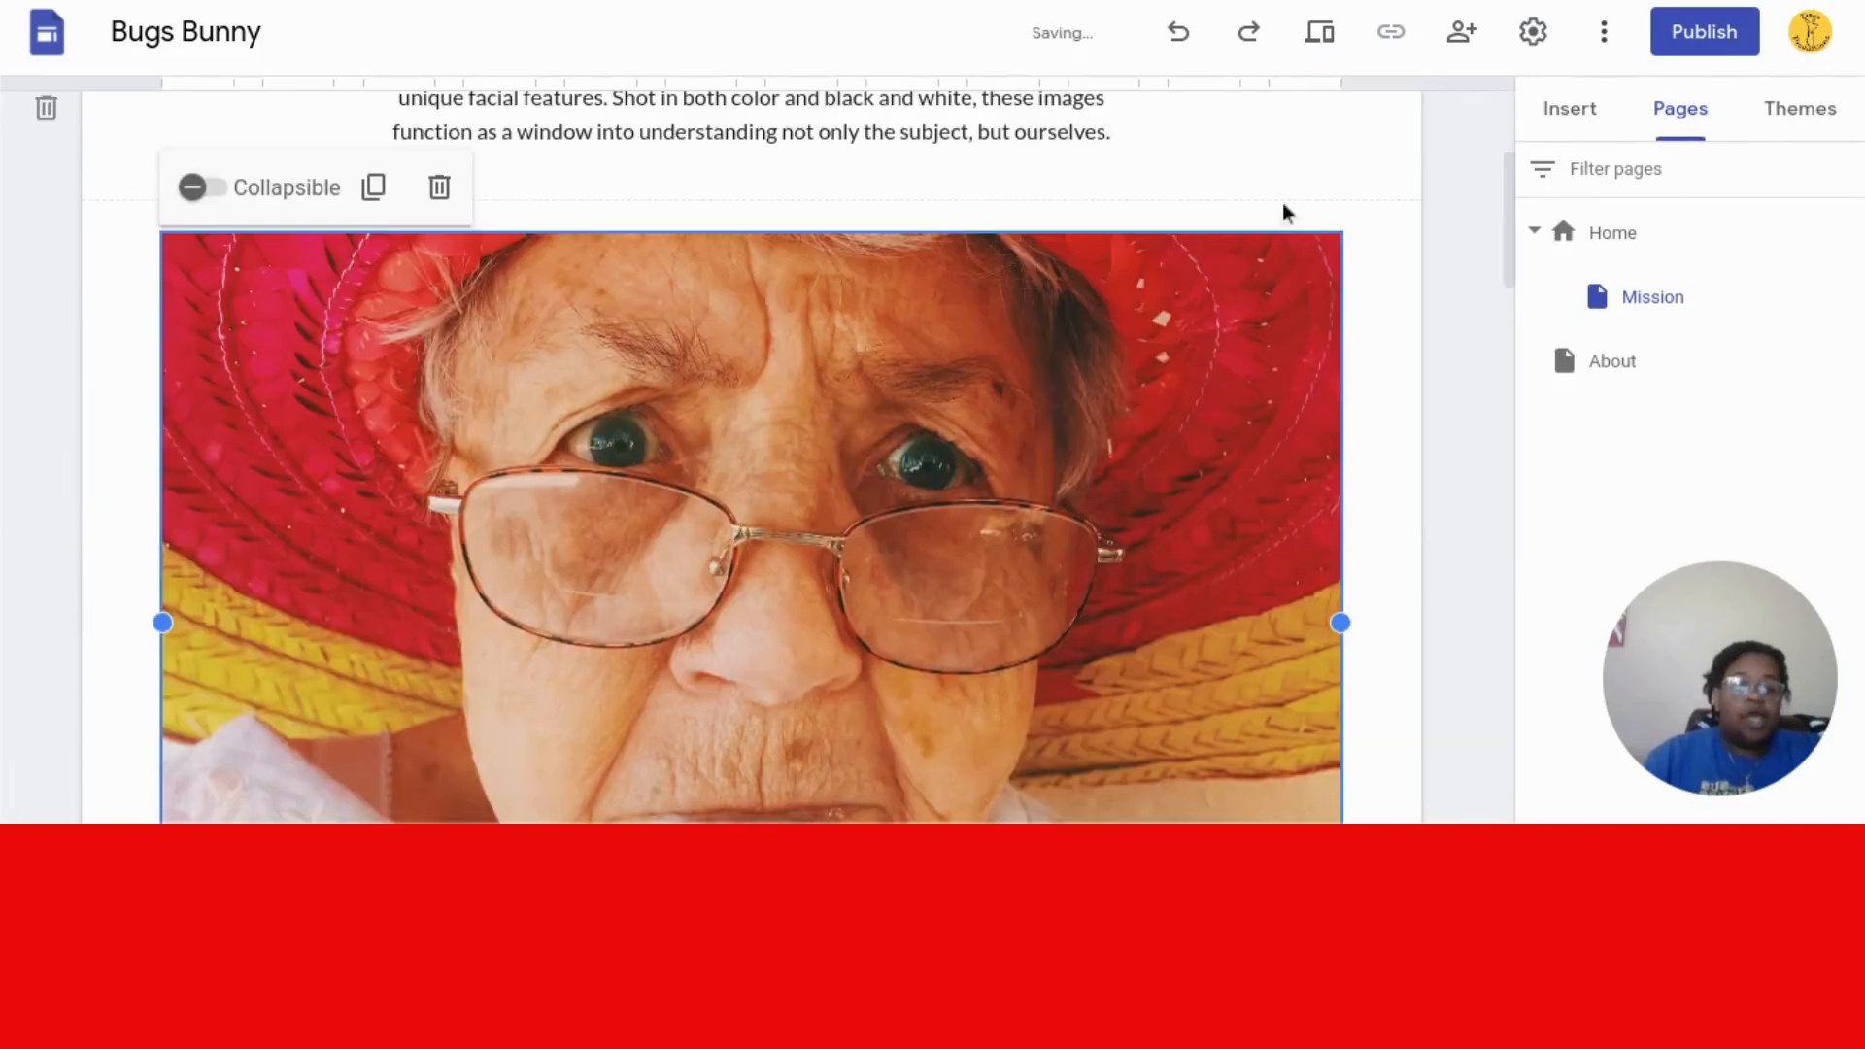
left_click_drag(1506, 230, 1512, 279)
left_click(1056, 355)
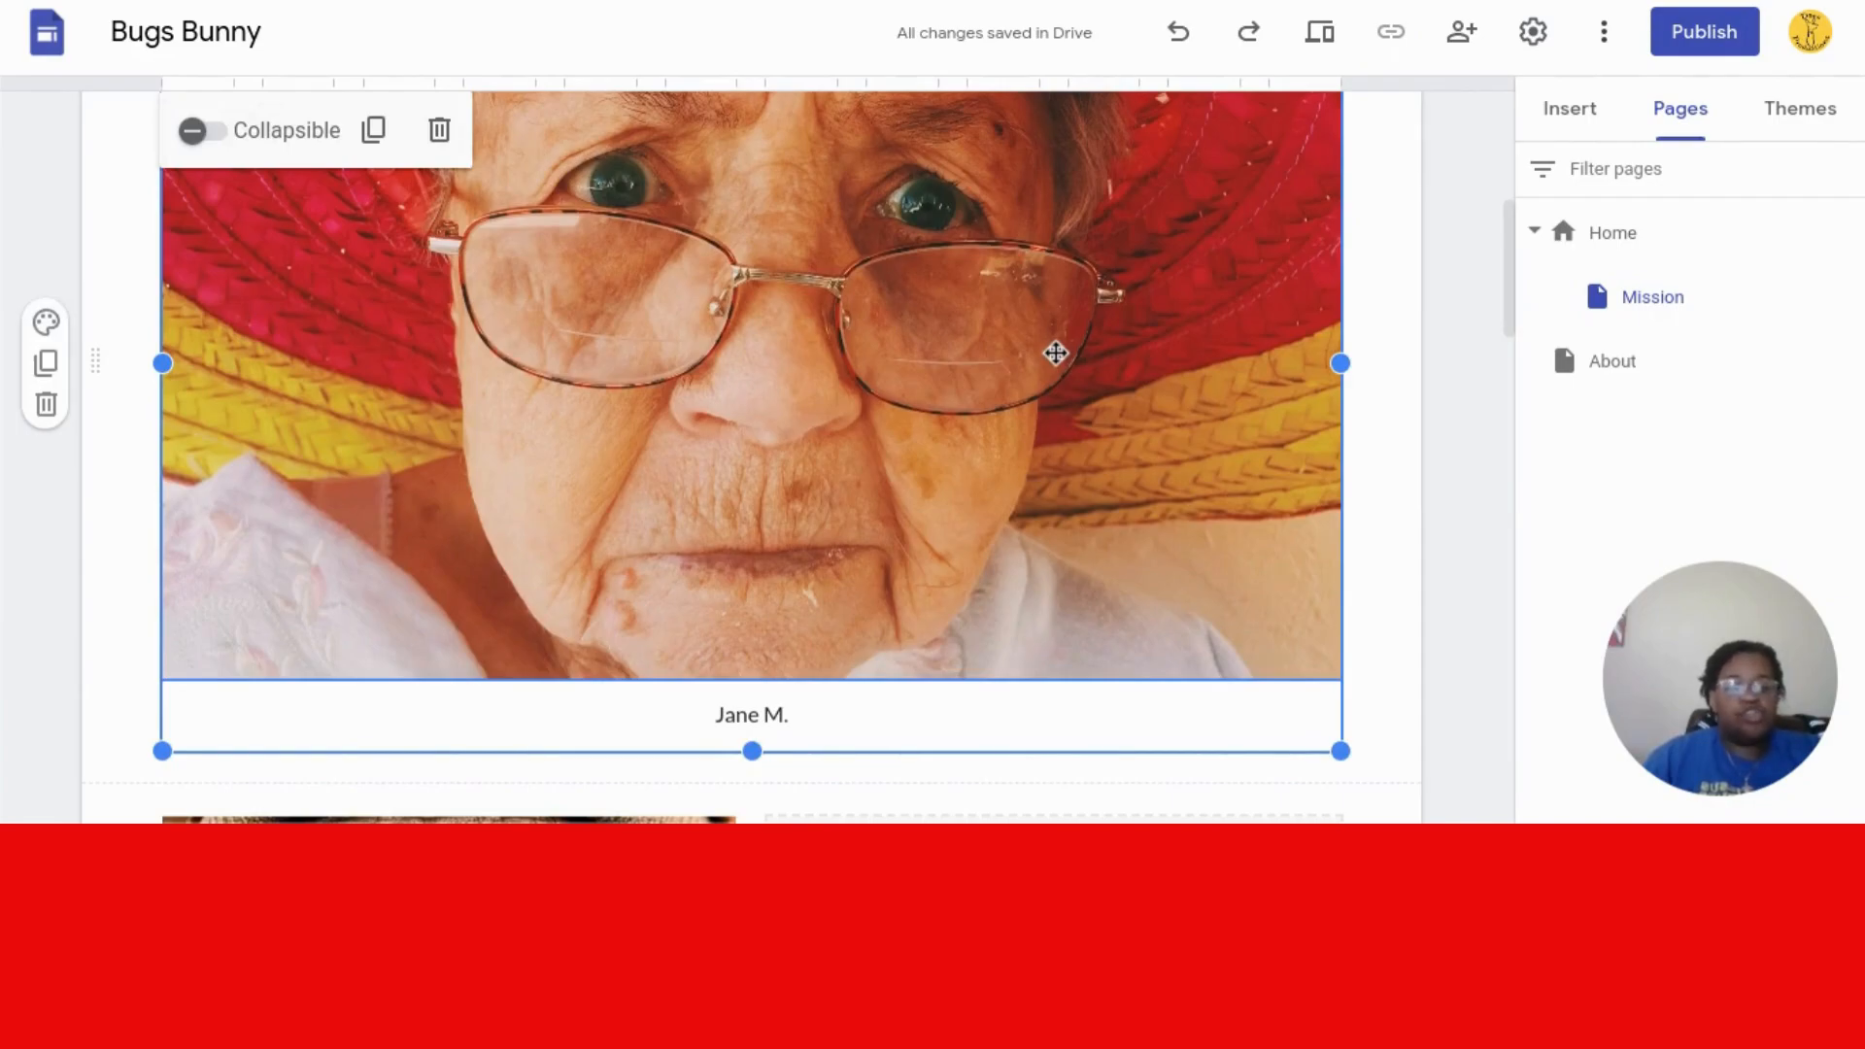
key("Delete")
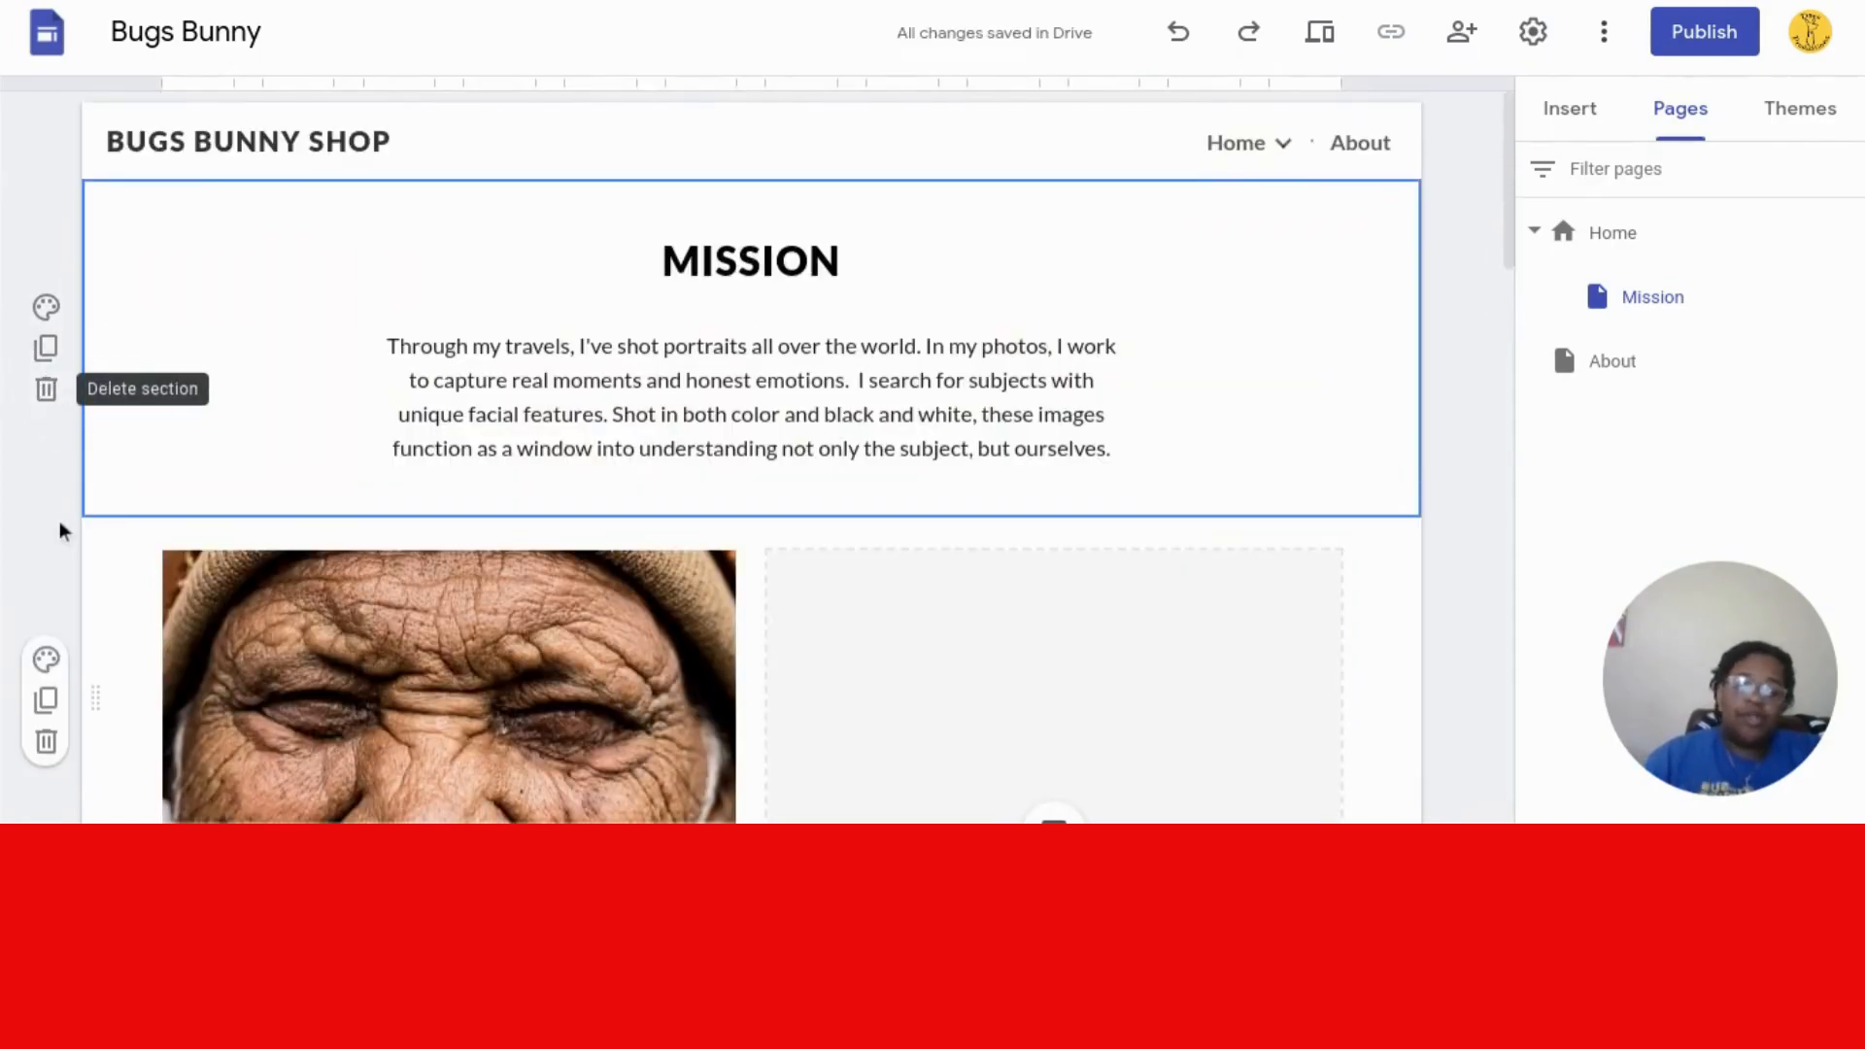
key("ctrl+z")
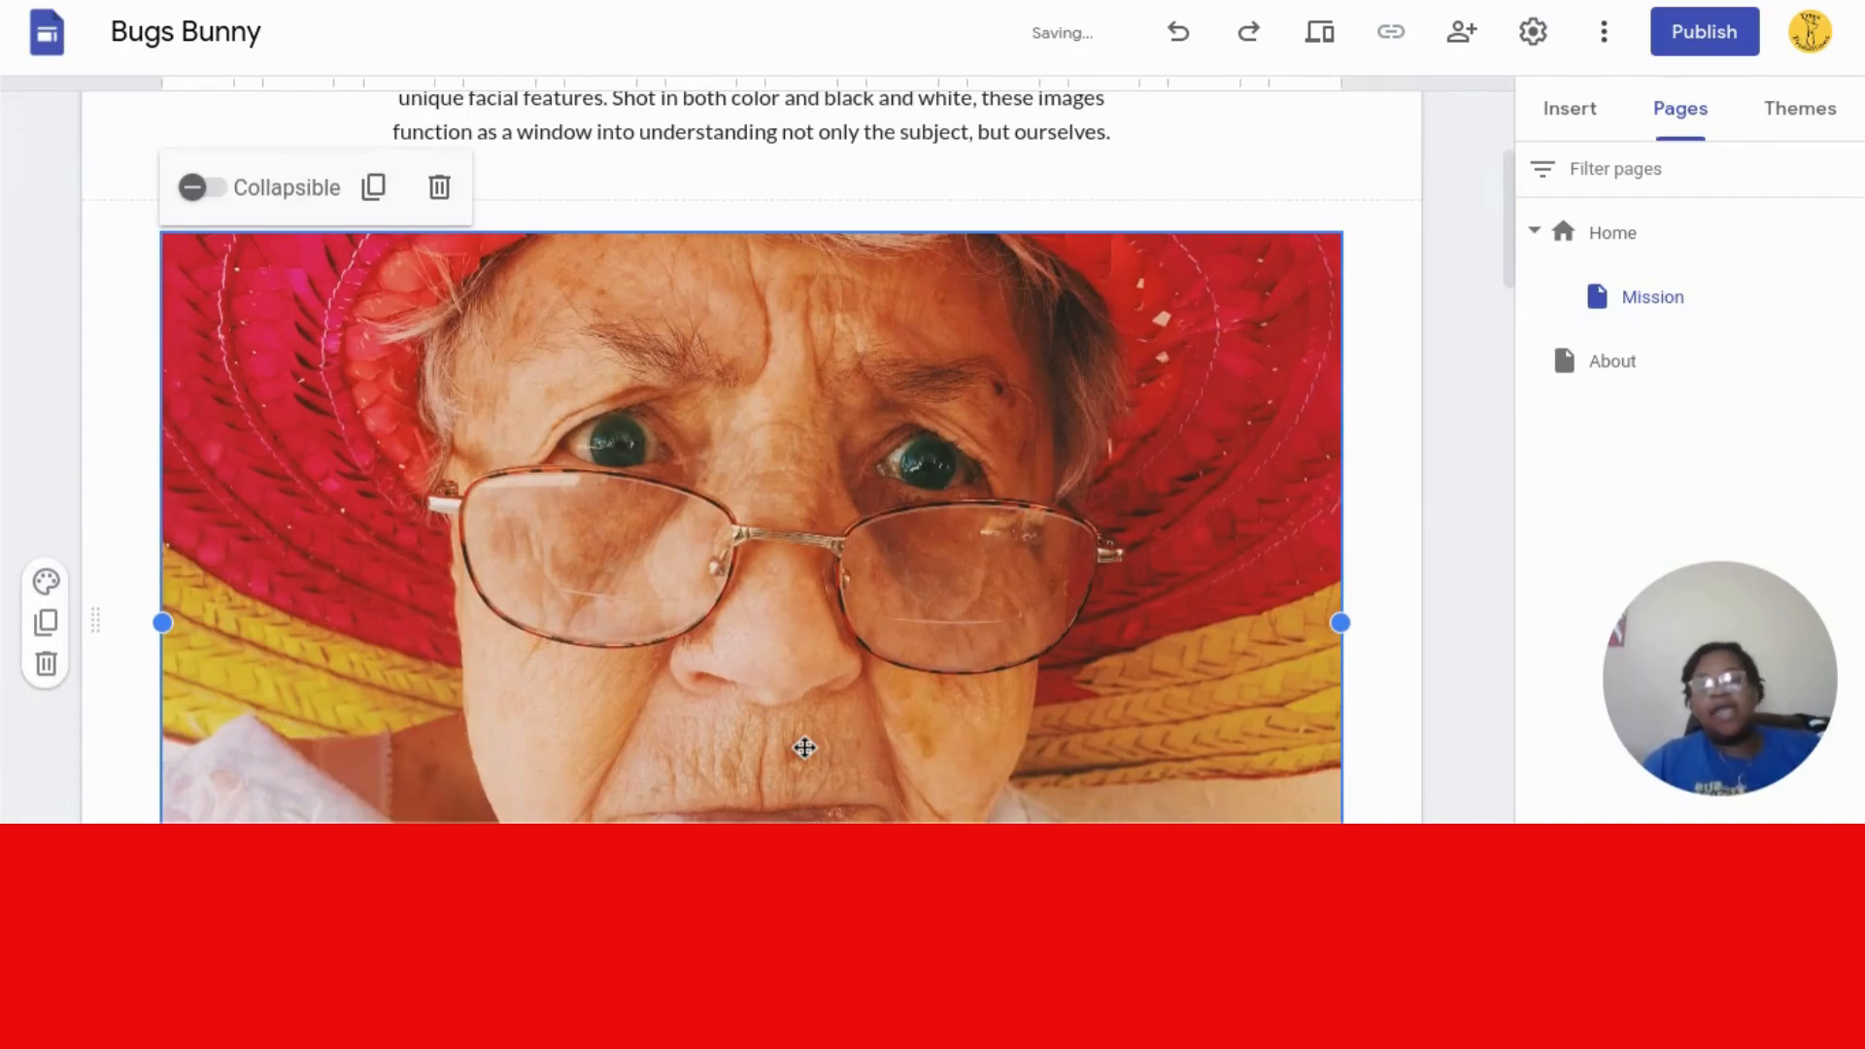
double_click(712, 503)
key("Delete")
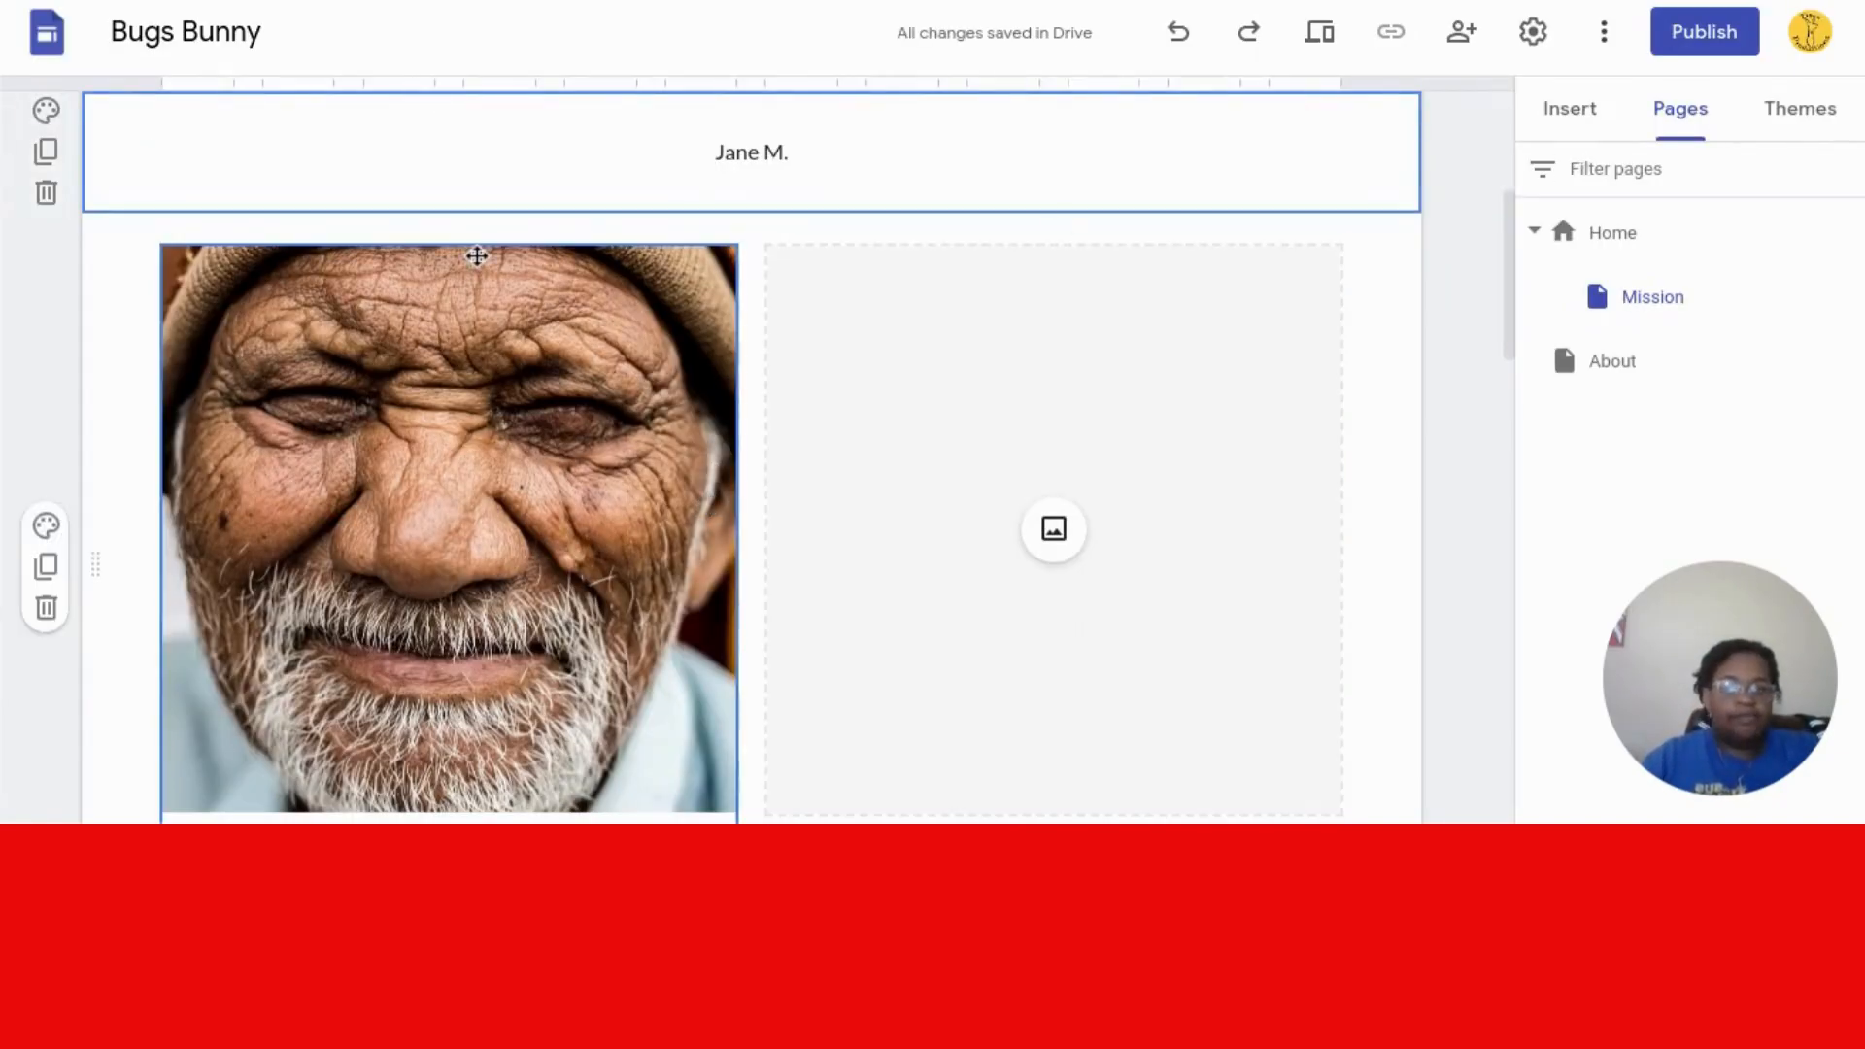
- Search YouTube for HKL4U and embed the HKL4U Vent #1 video
left_click(1580, 131)
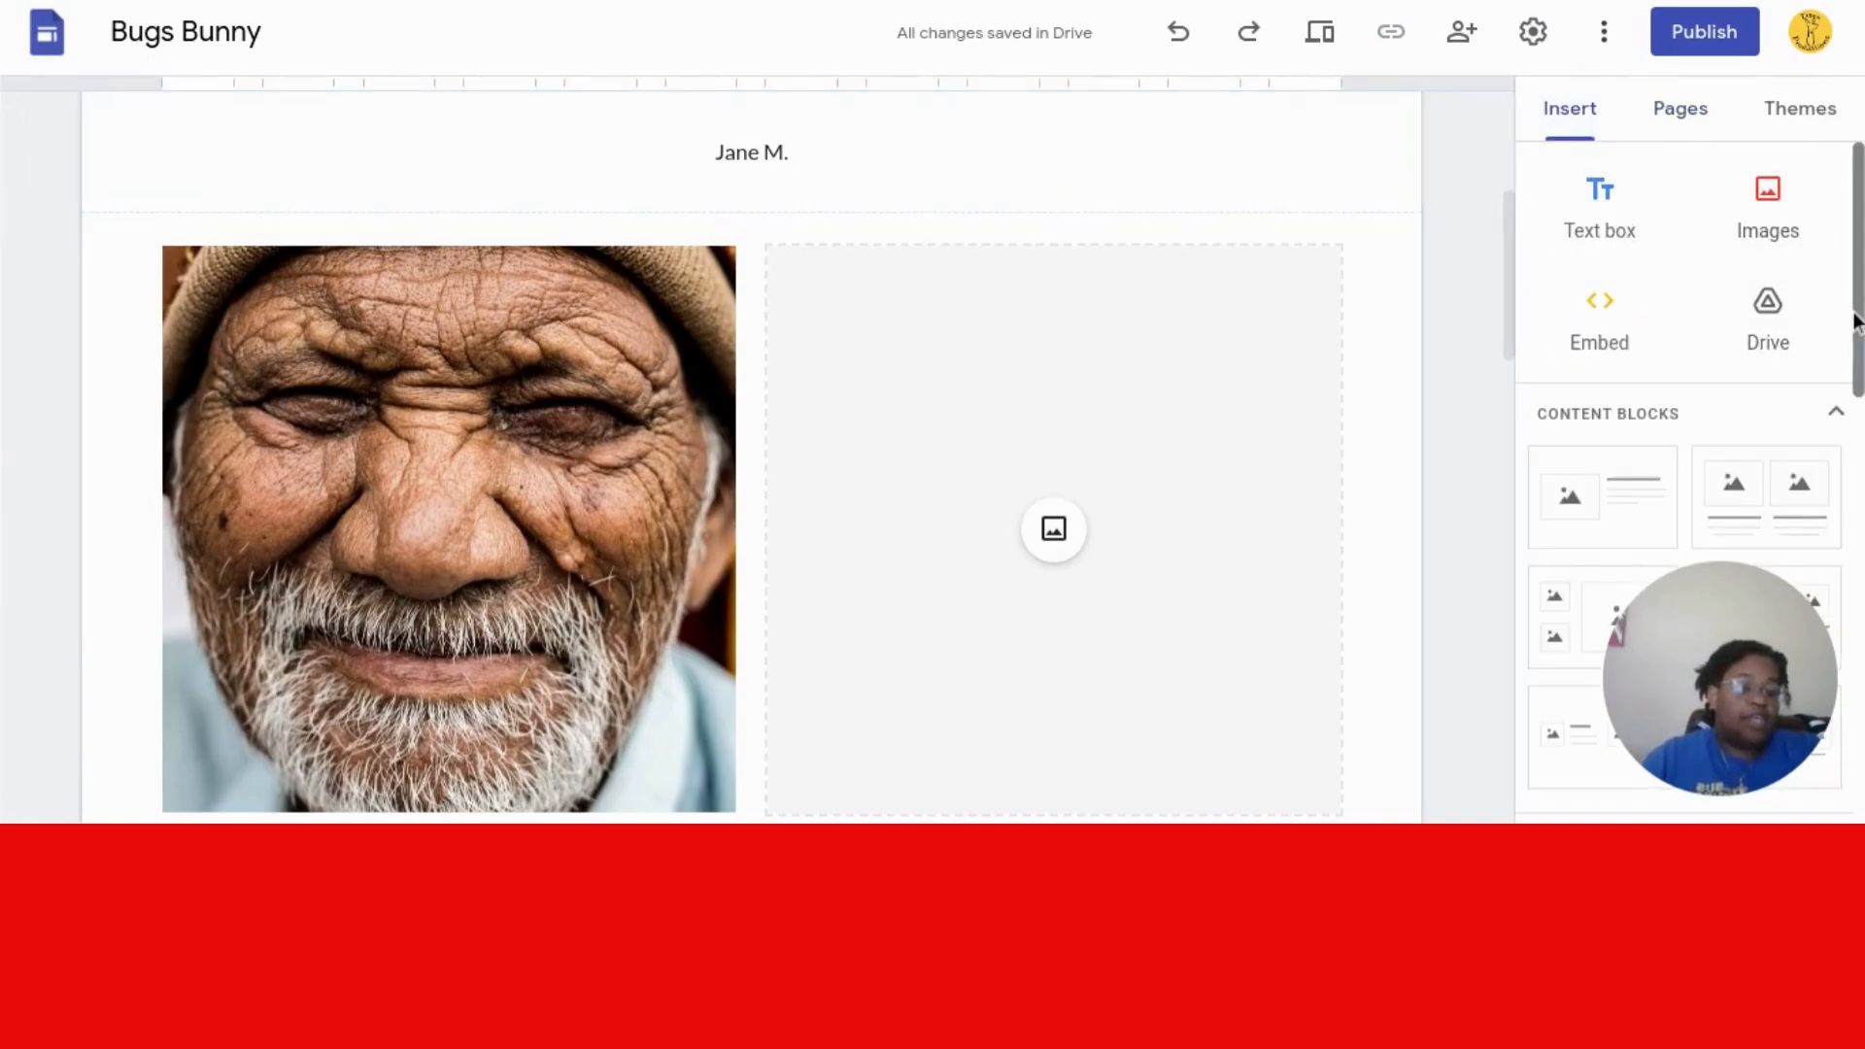
scroll(1855, 320, "down", 5)
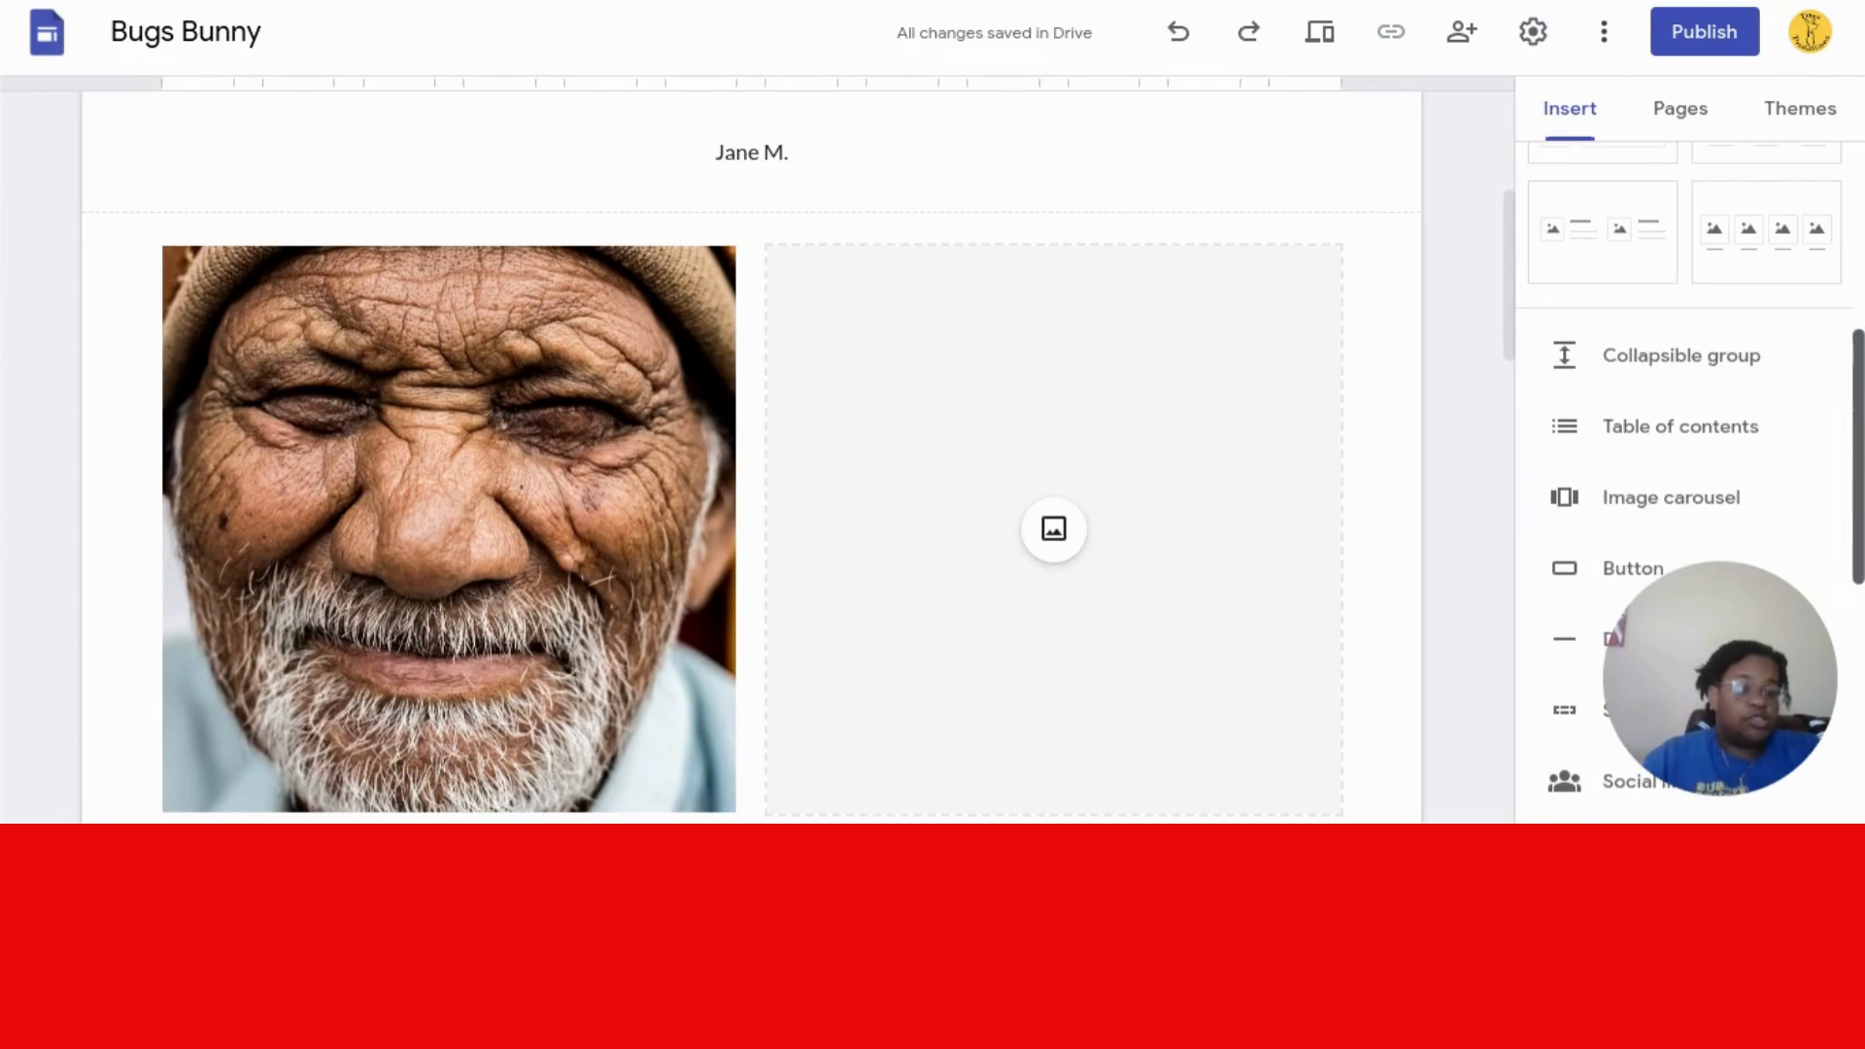
scroll(1748, 466, "down", 5)
left_click(1724, 446)
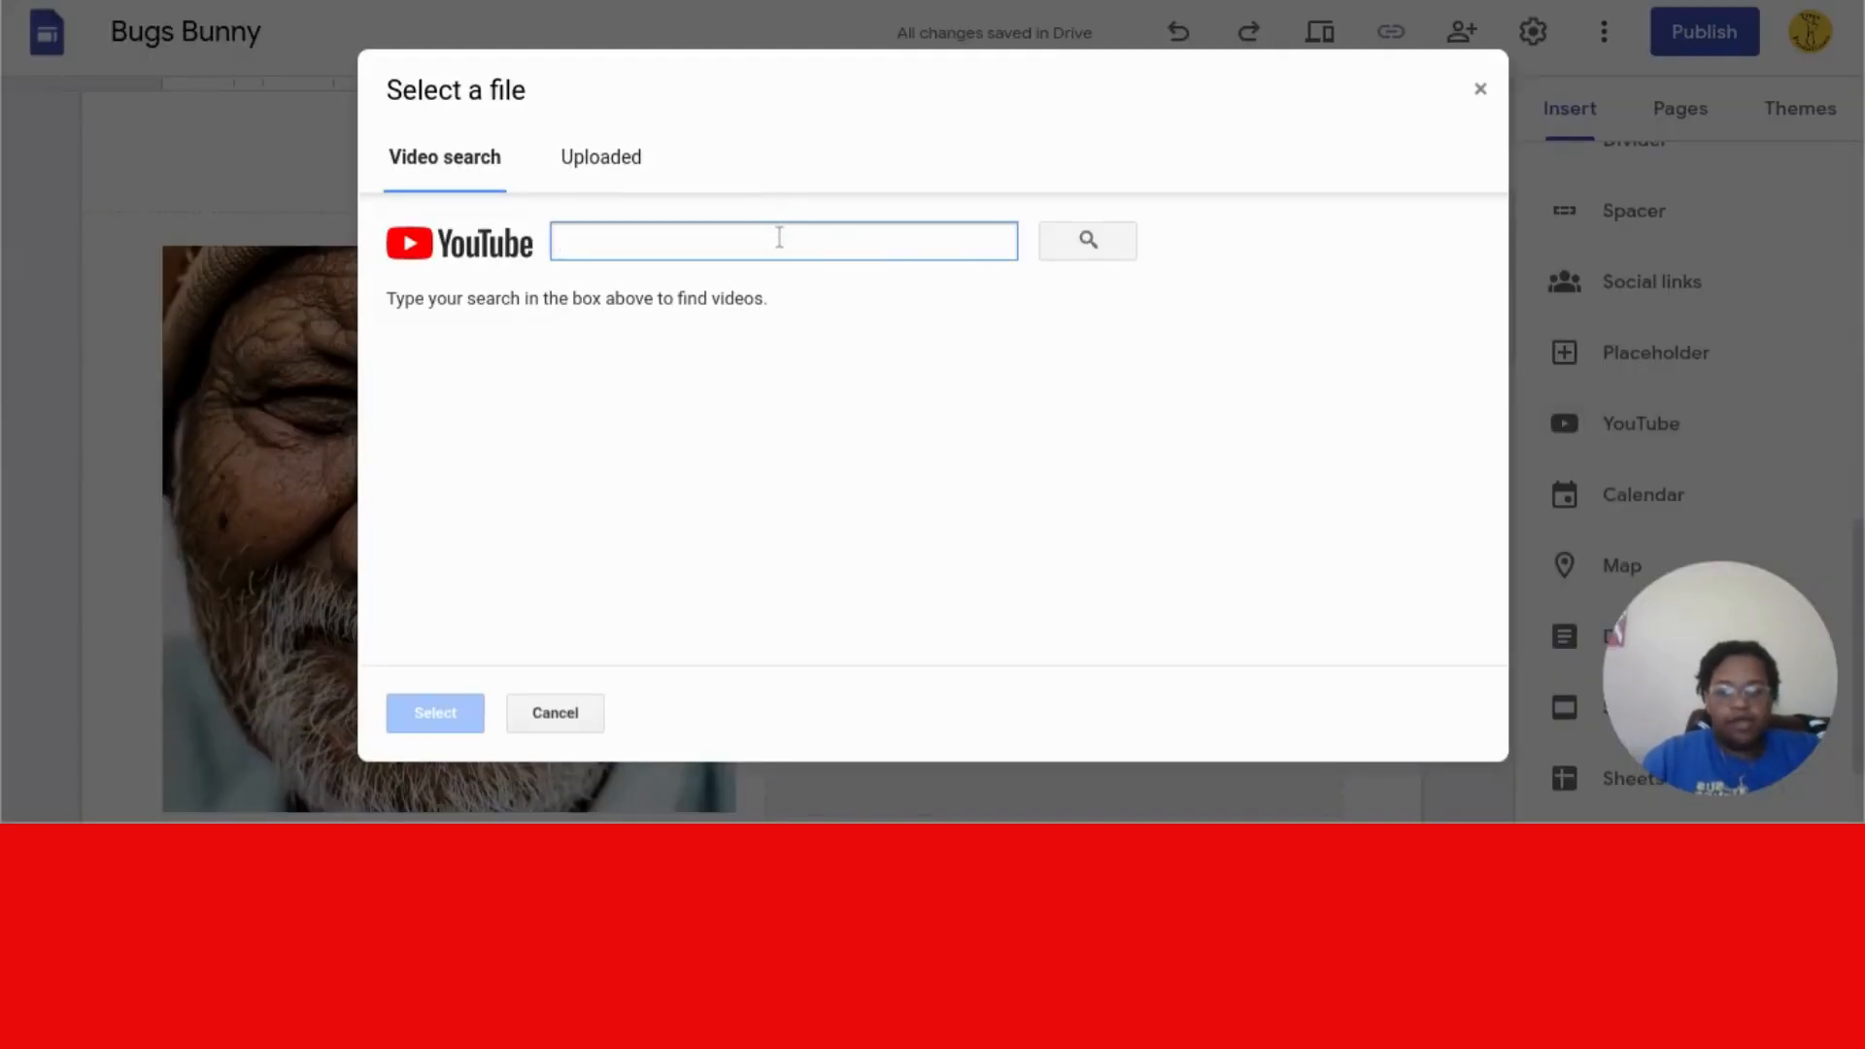
type("HKL4U")
key("Return")
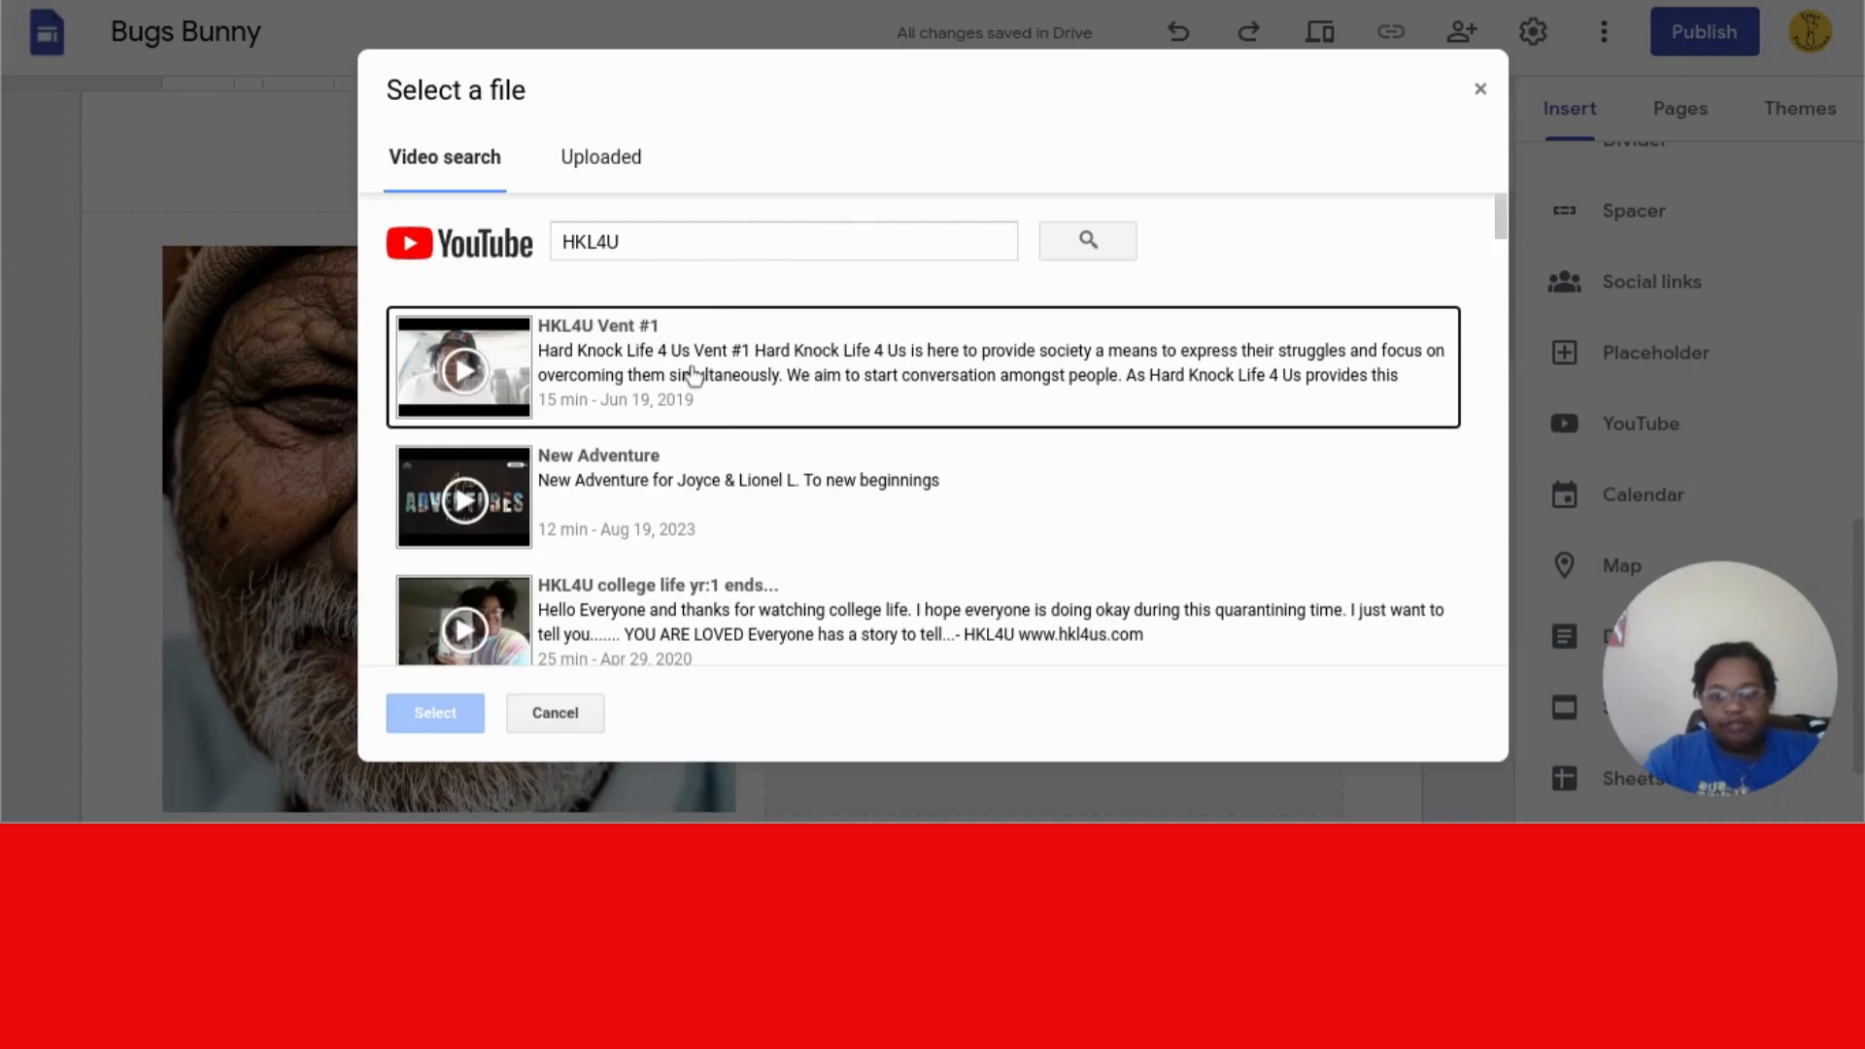
left_click(693, 375)
left_click(433, 714)
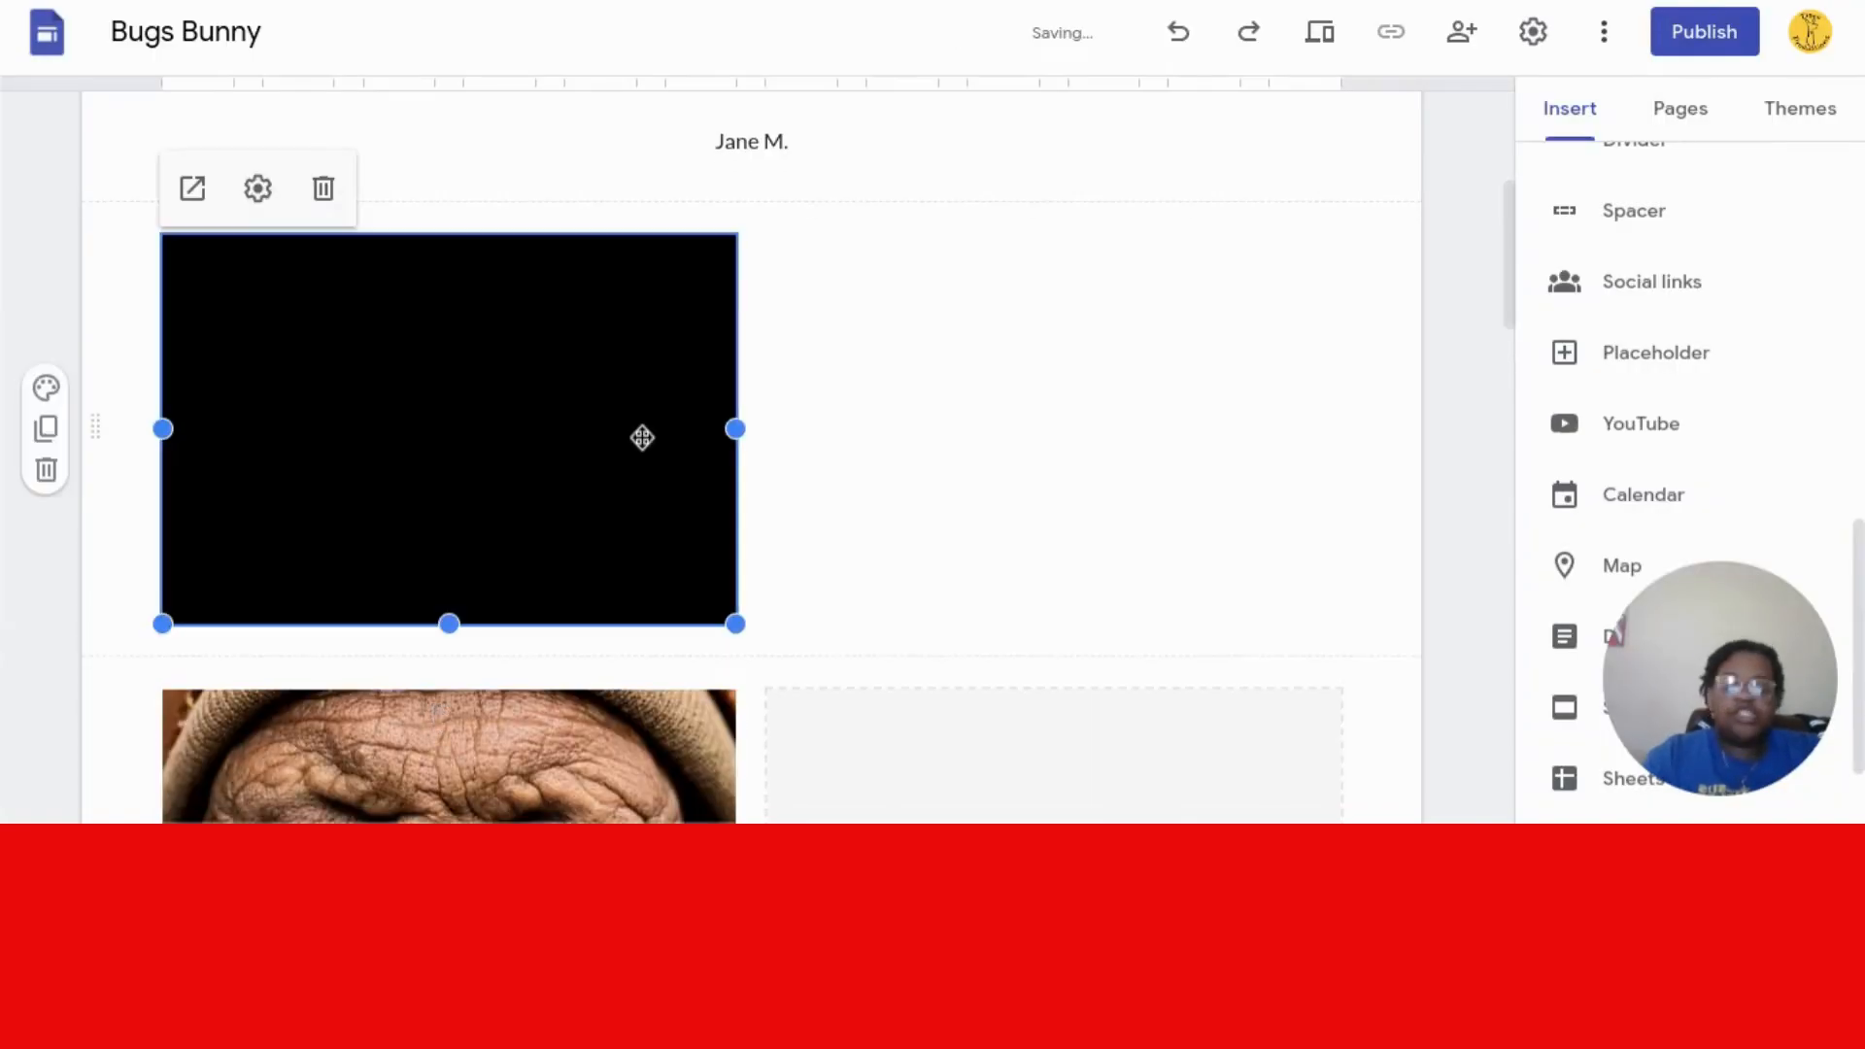
- Move the video embed up, widen it to full content width and make it taller
left_click_drag(660, 381, 643, 511)
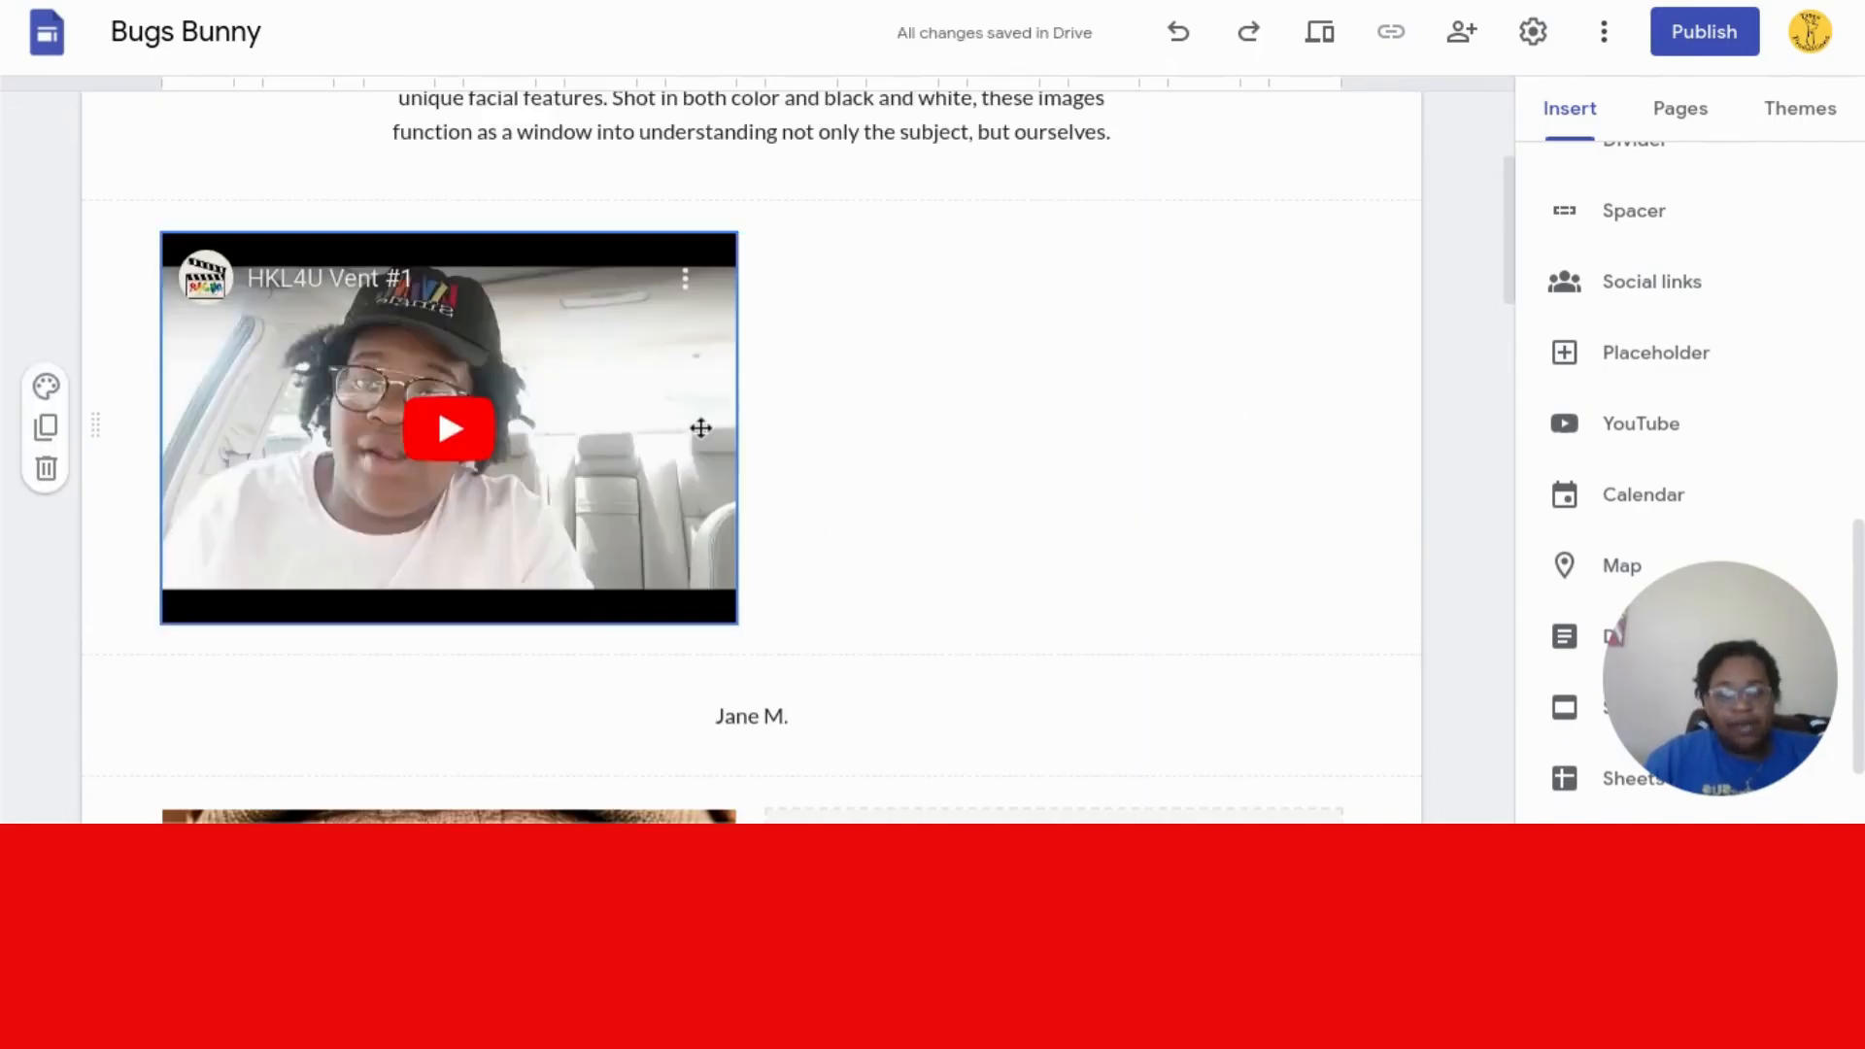
left_click(735, 428)
left_click_drag(740, 431, 1531, 503)
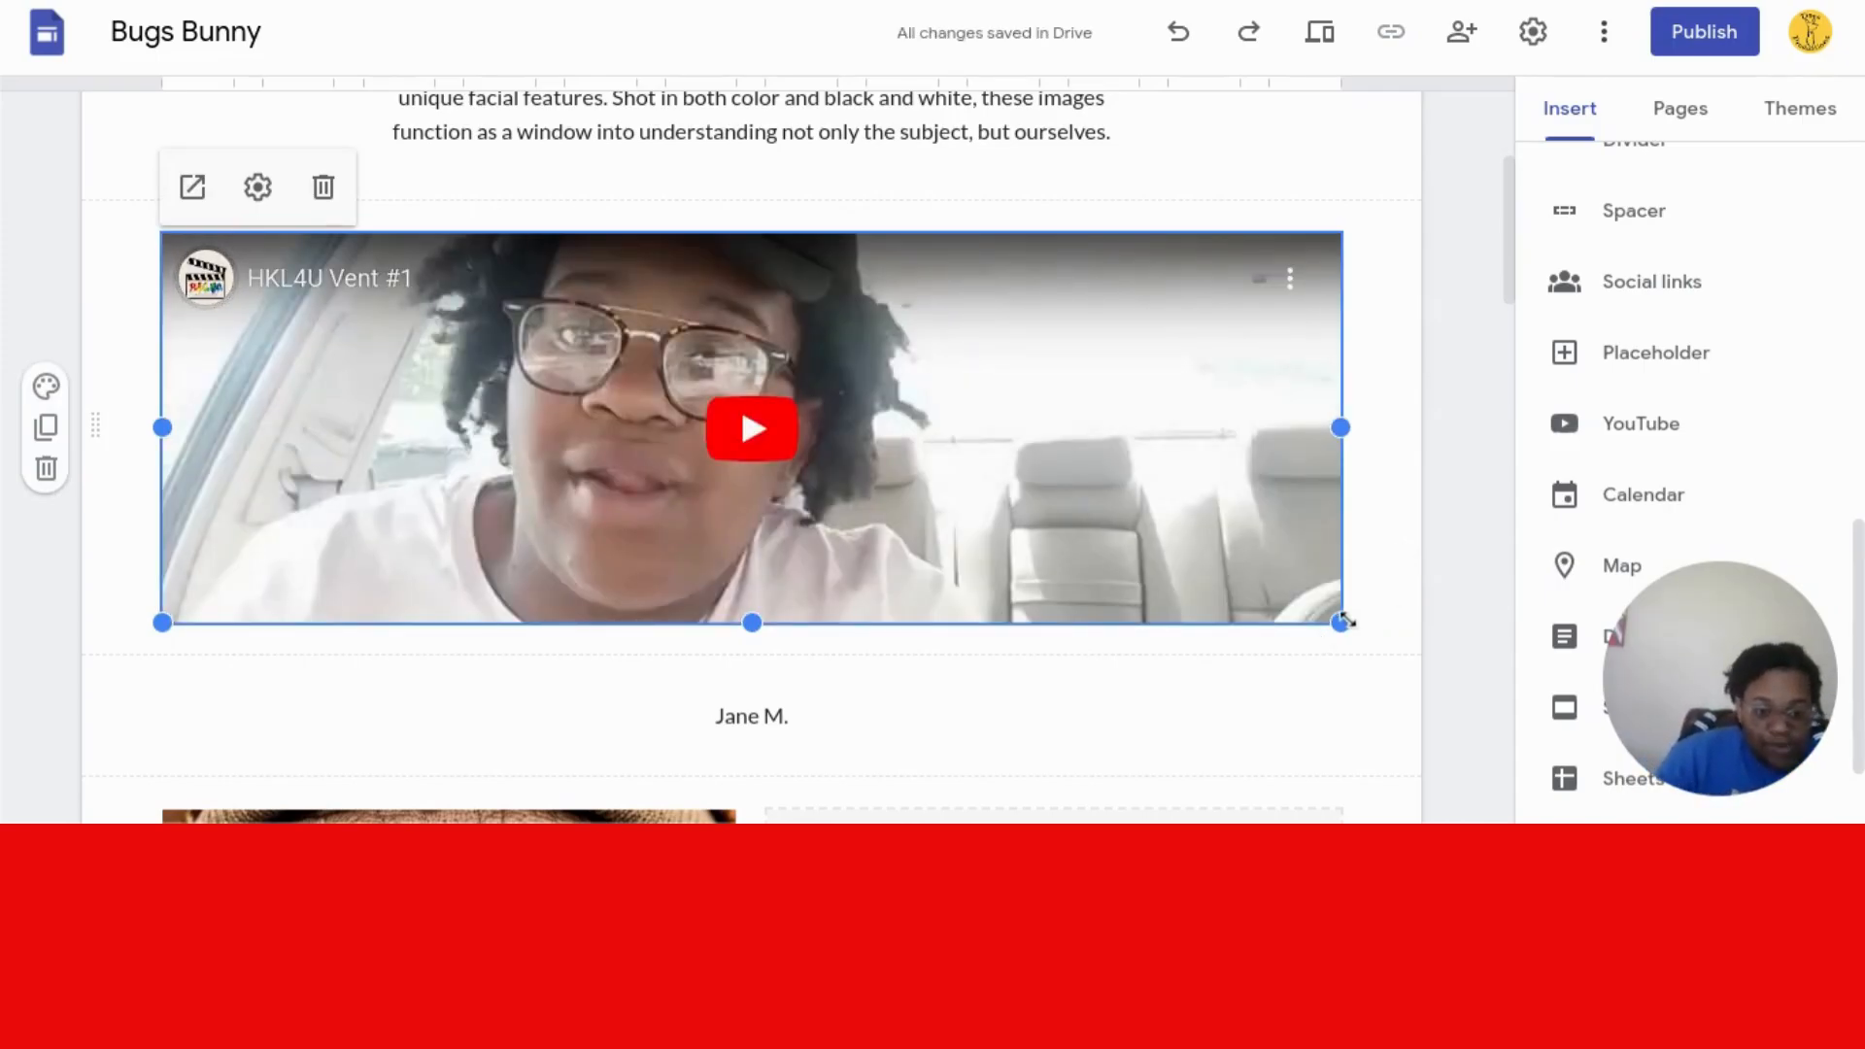
left_click_drag(1342, 625, 1326, 775)
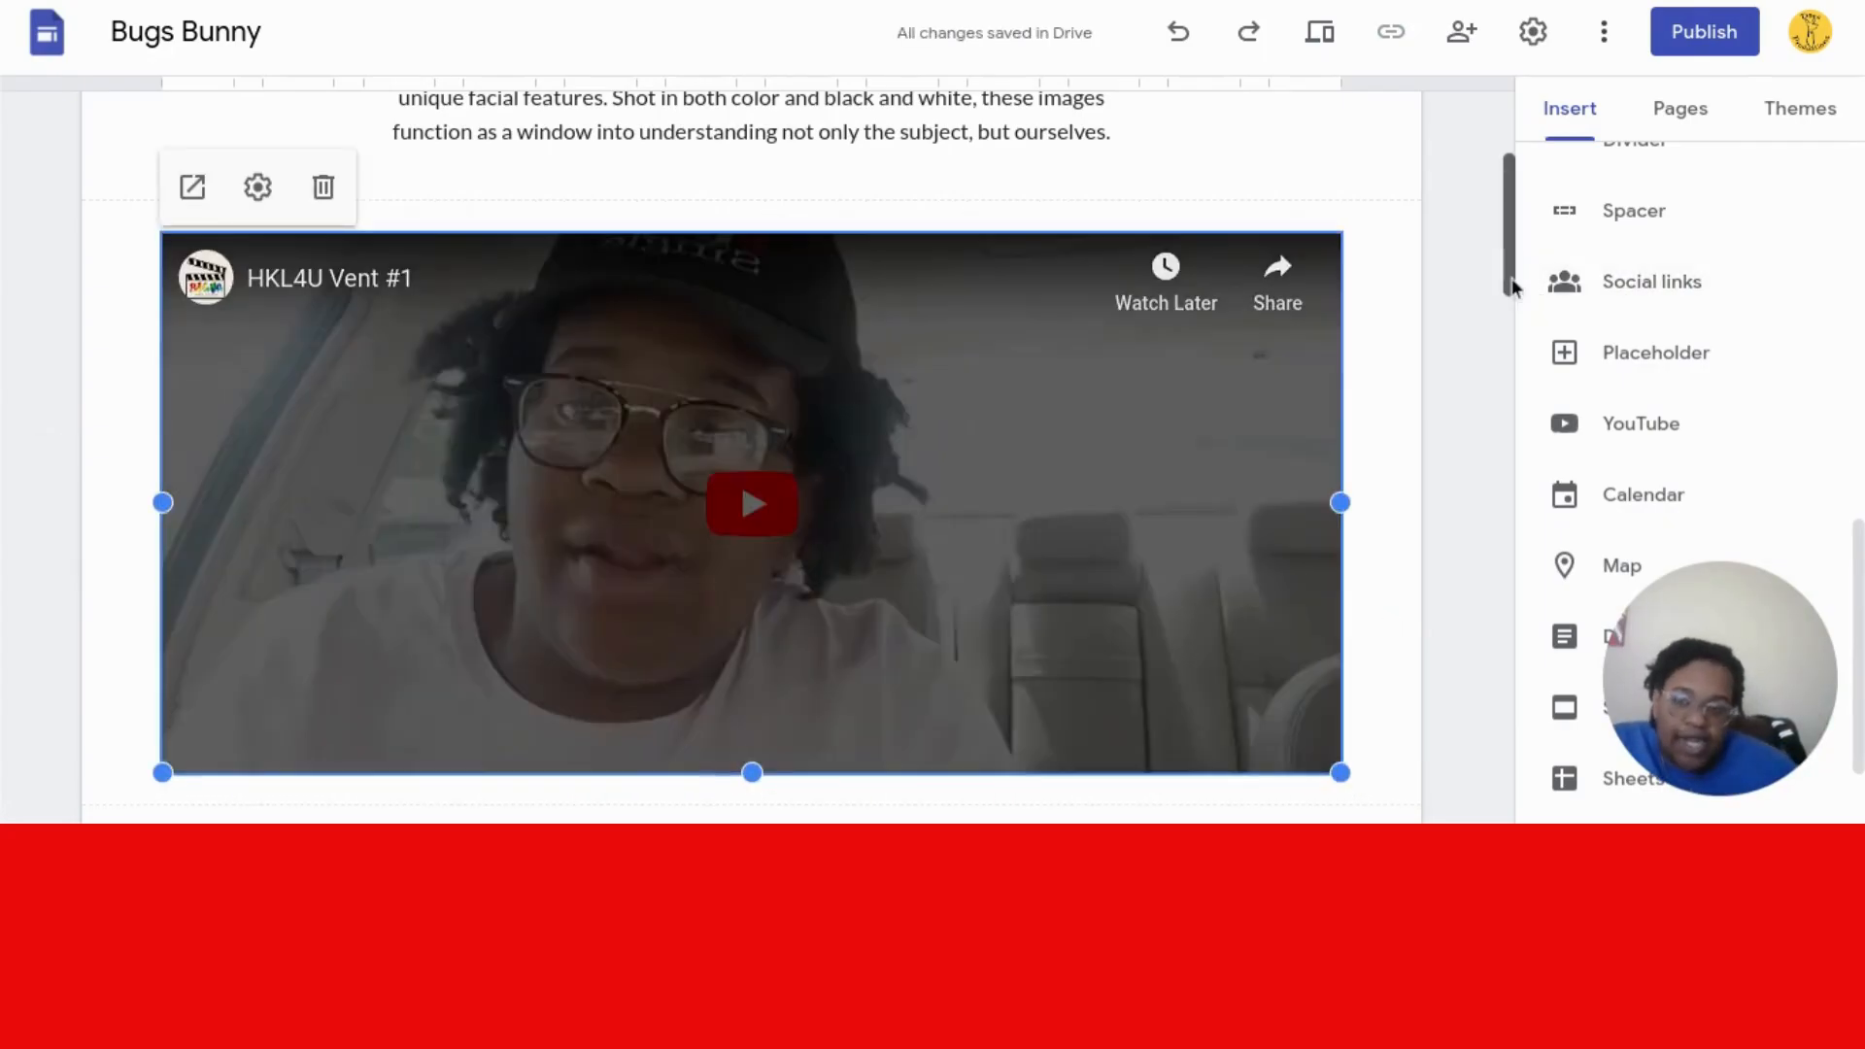
left_click_drag(1511, 285, 1507, 384)
left_click(877, 303)
- Replace the Jane M. caption with 'Mission statement from the CEO'
triple_click(824, 319)
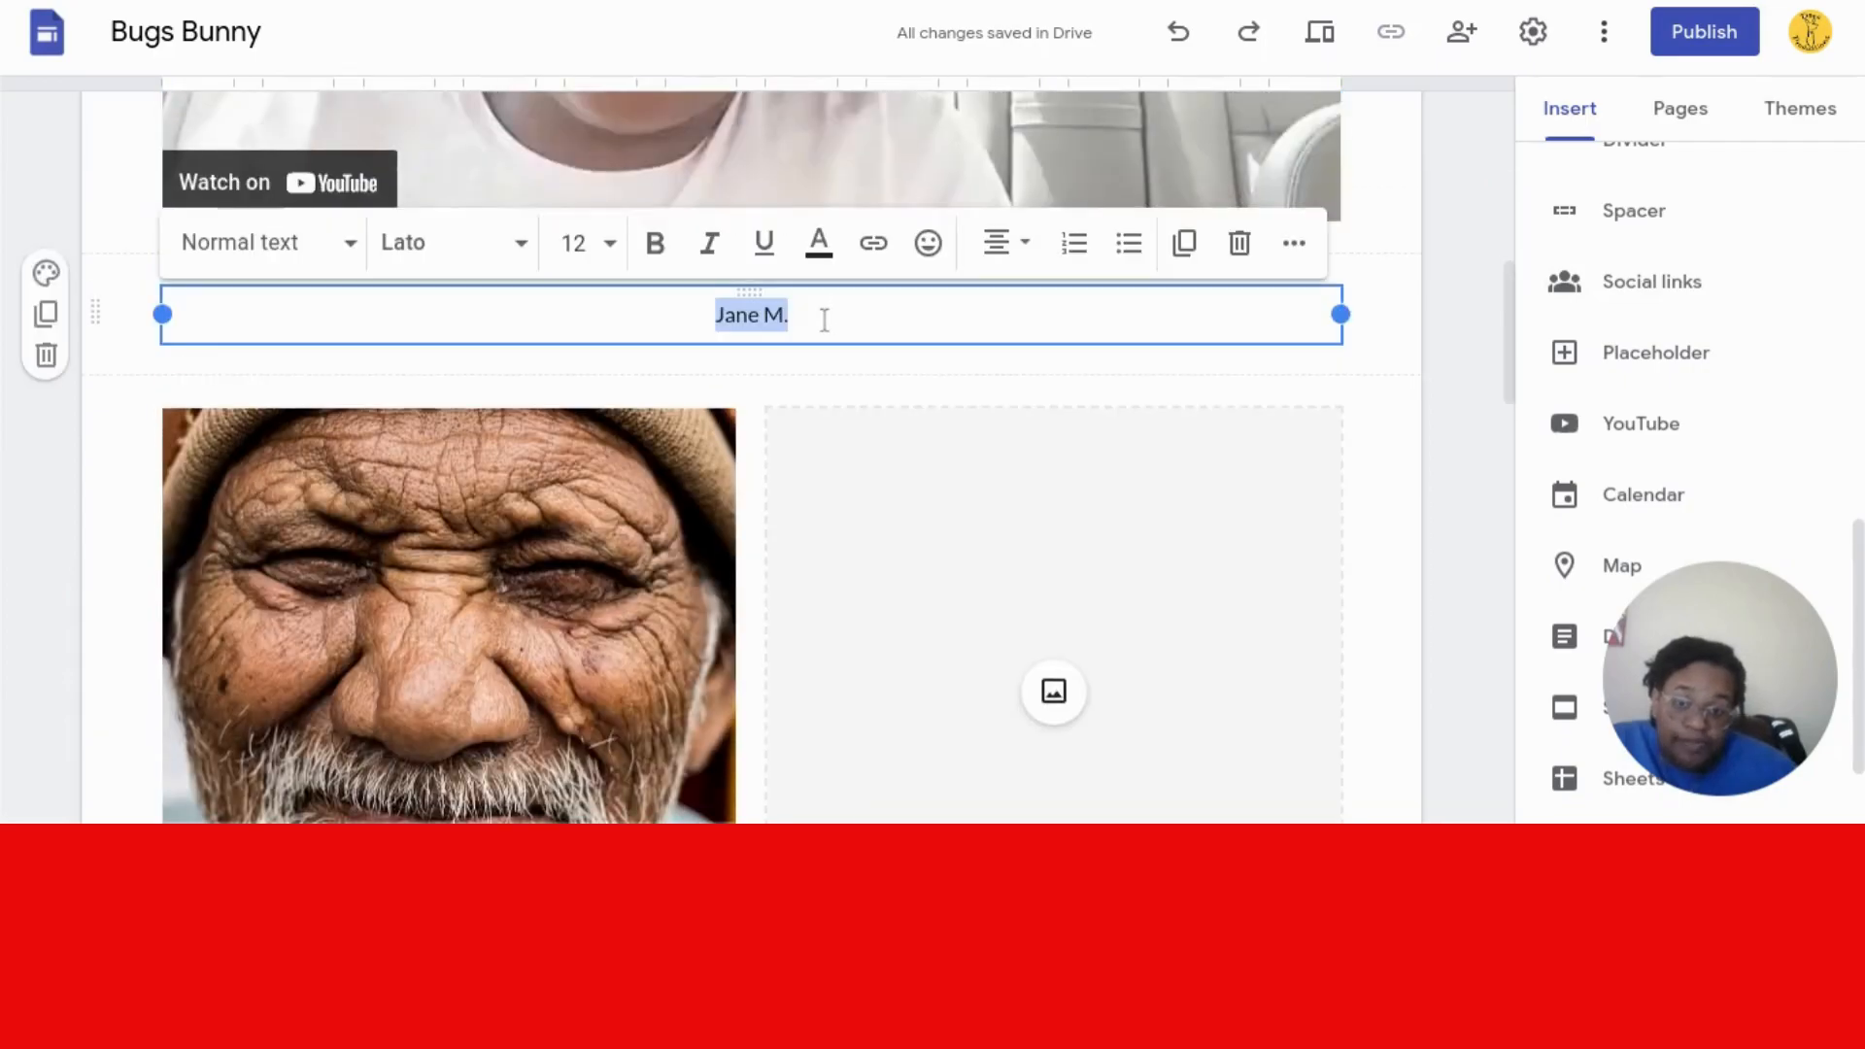
key("BackSpace")
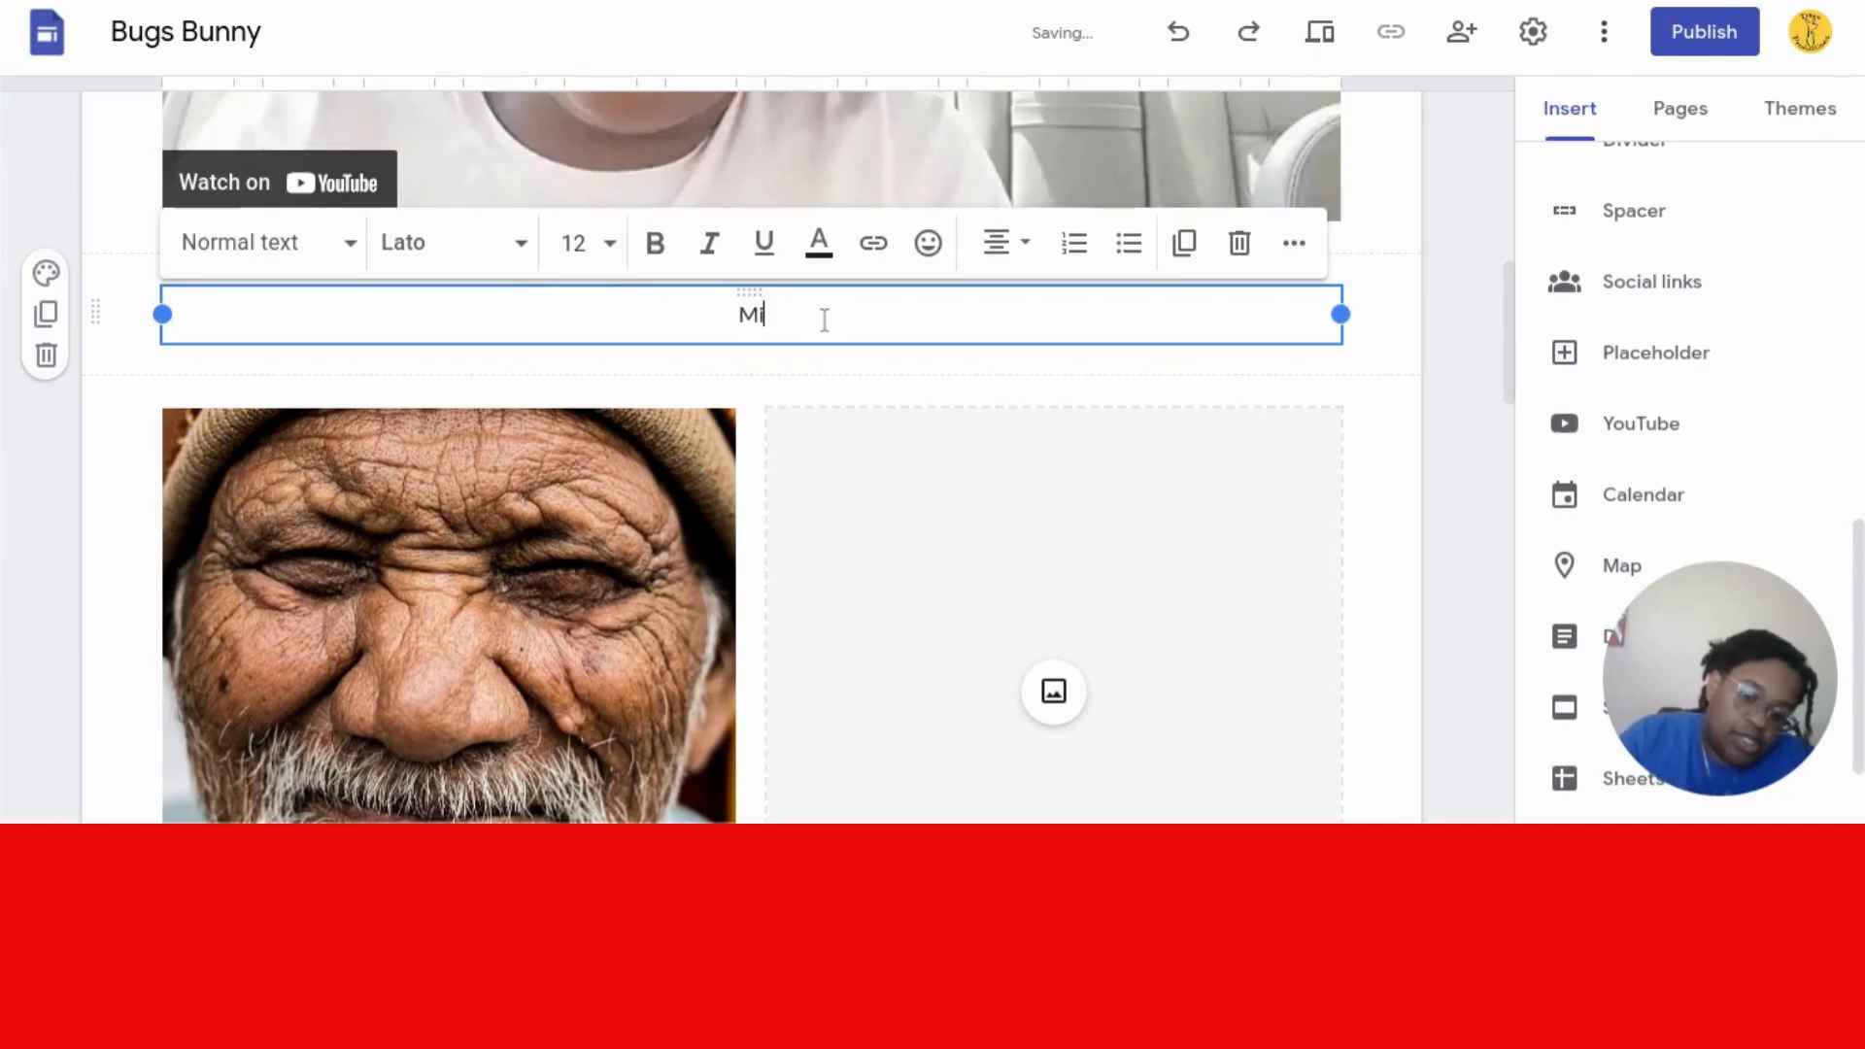
type("Mission stateme")
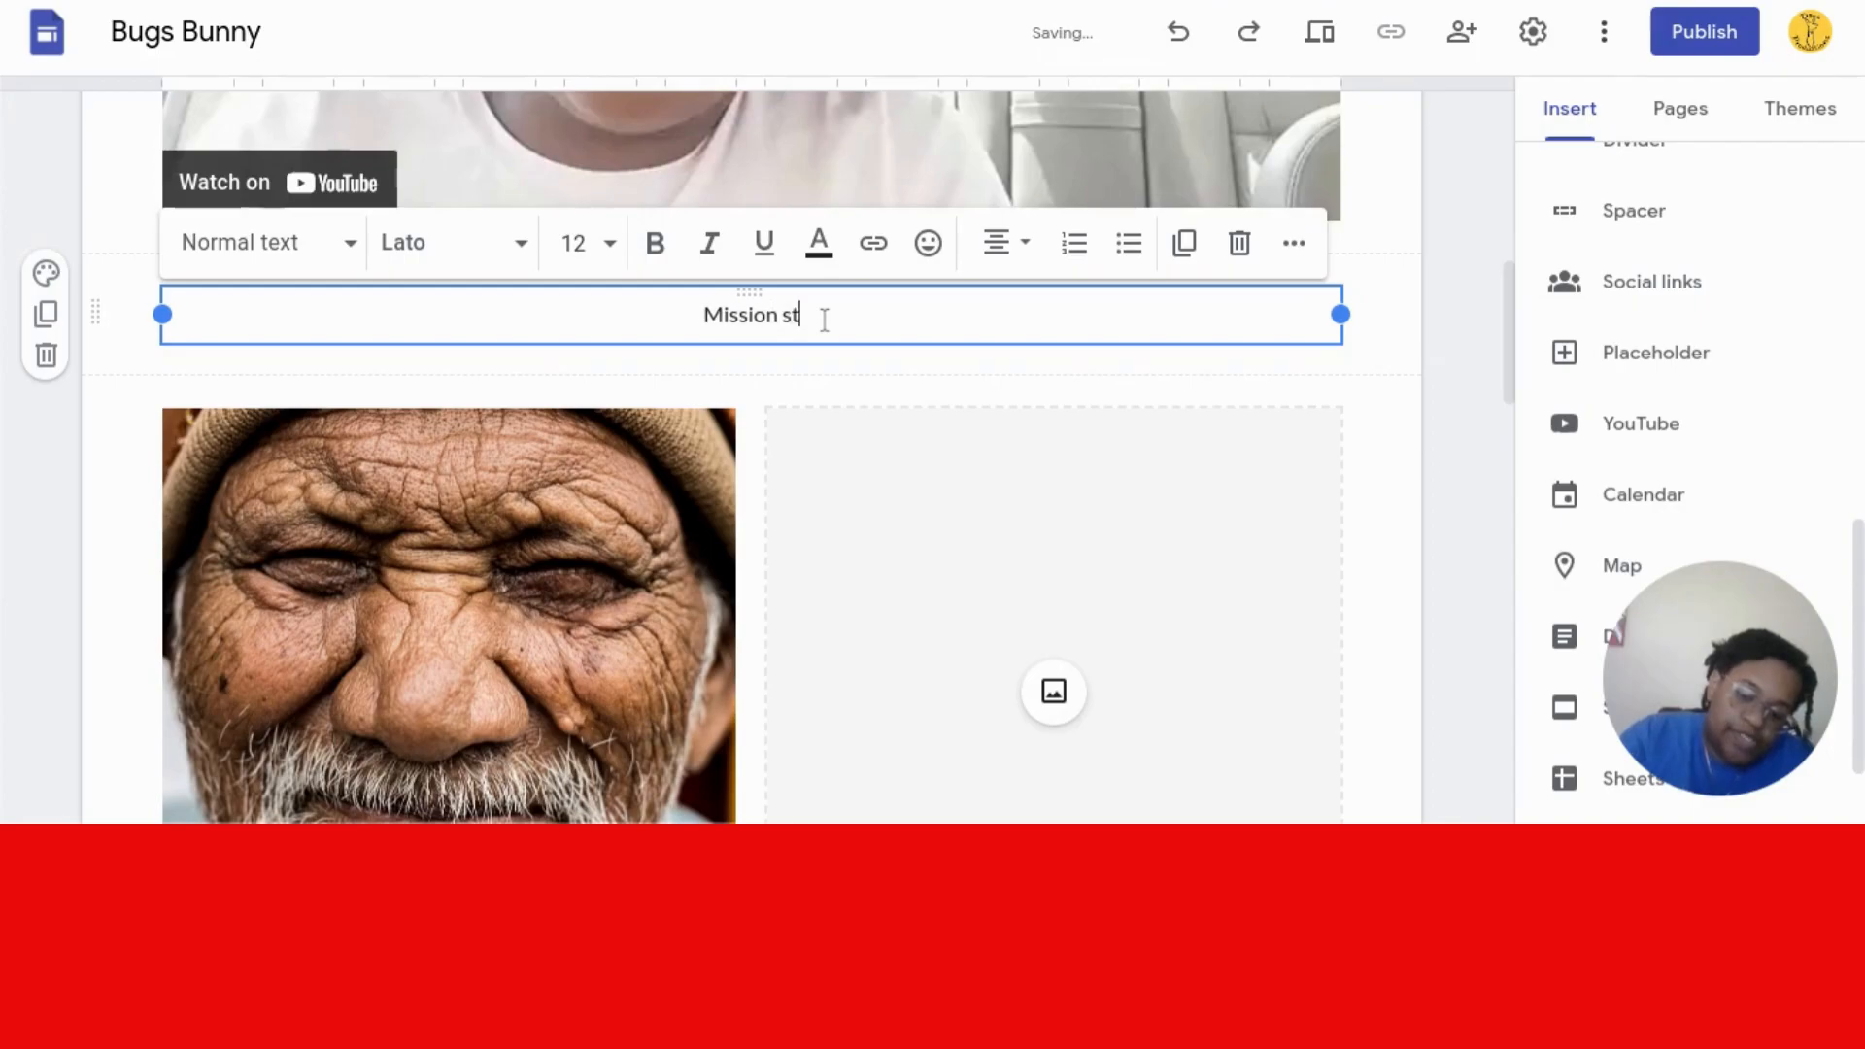
type("from")
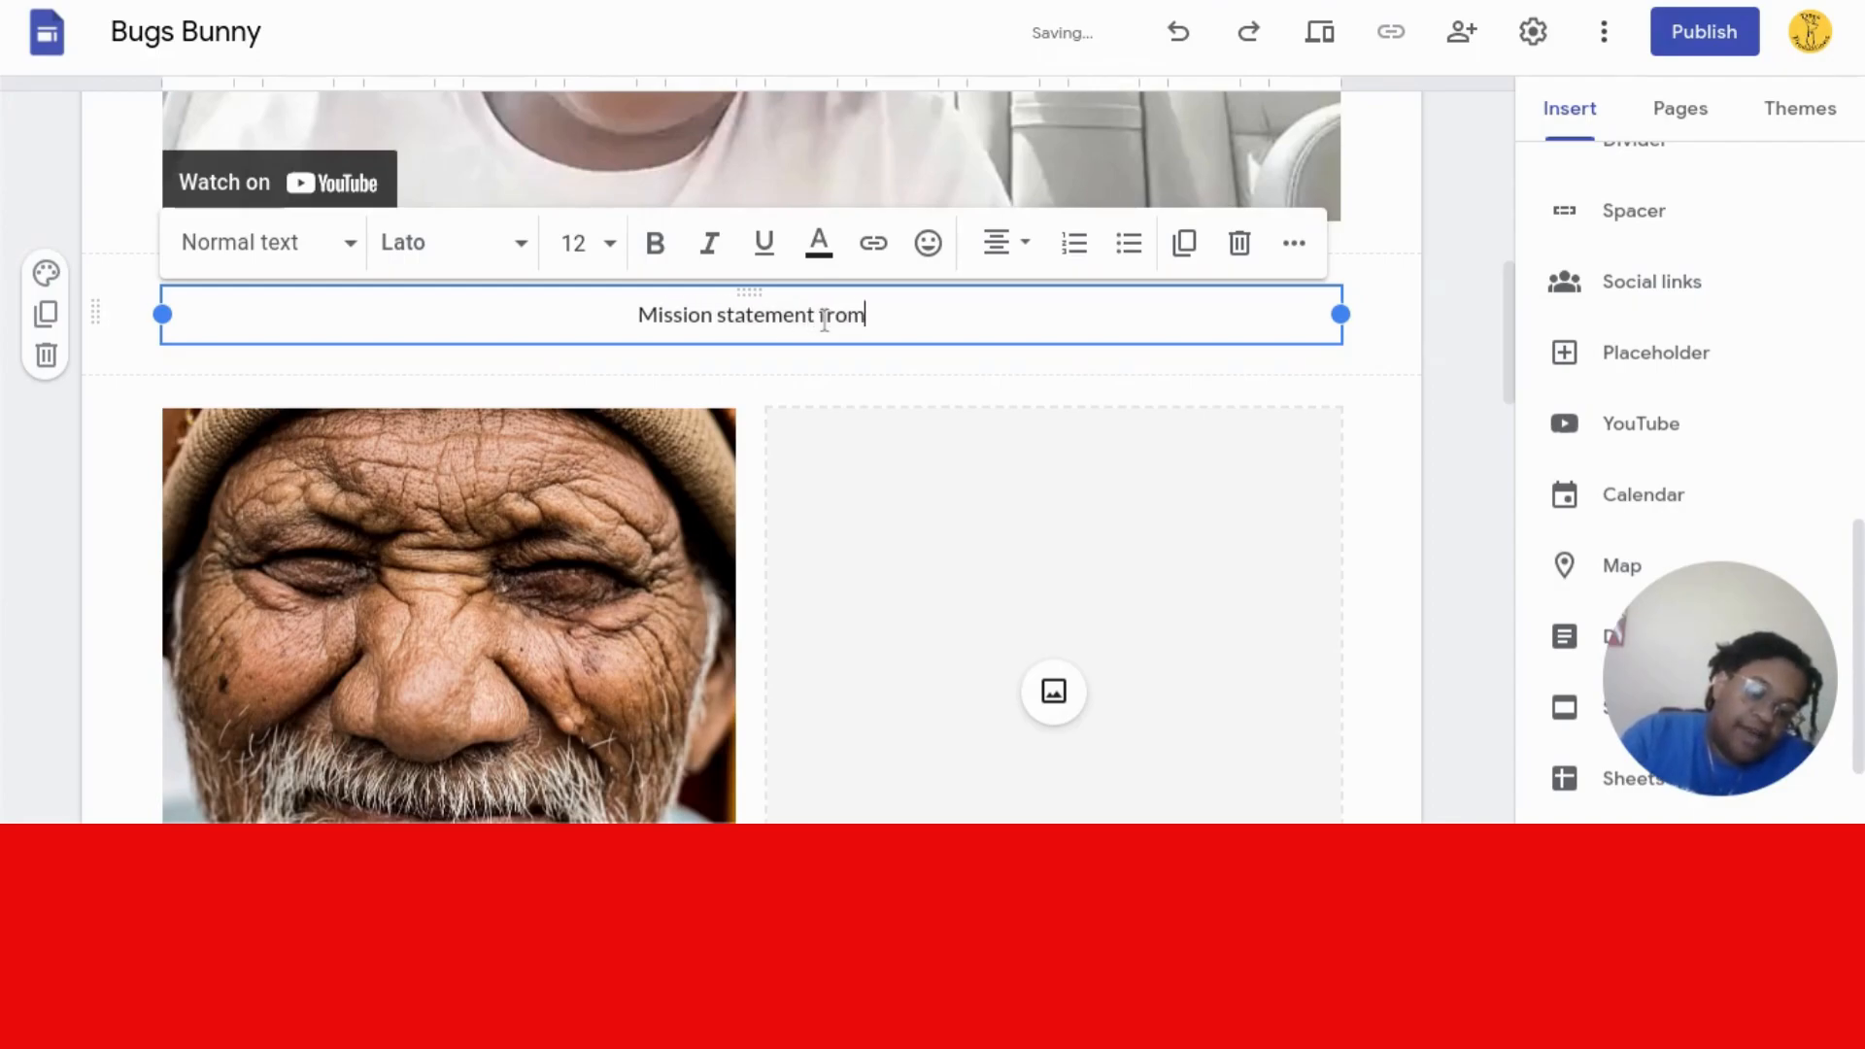
type(" the CEO")
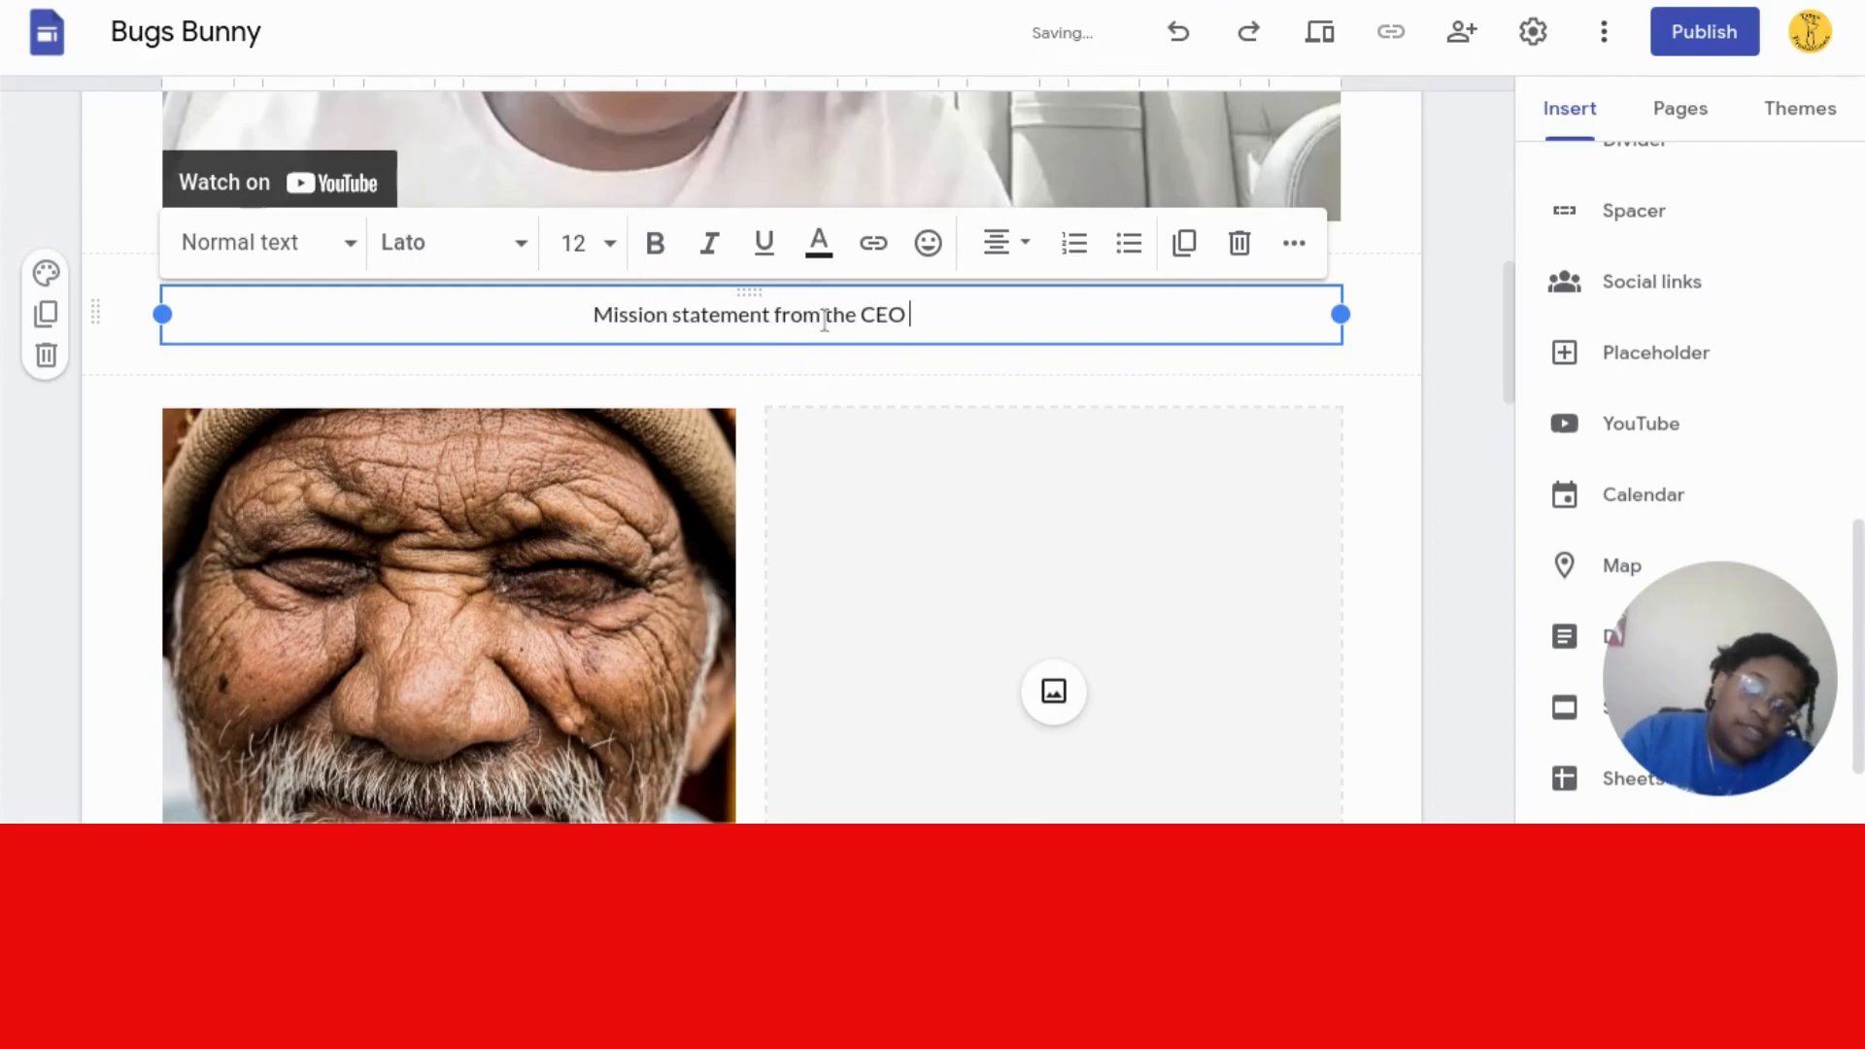
- Capitalise 'From' and 'The' so the caption reads 'Mission statement From The CEO'
left_click(784, 309)
key("BackSpace")
type("f")
key("BackSpace")
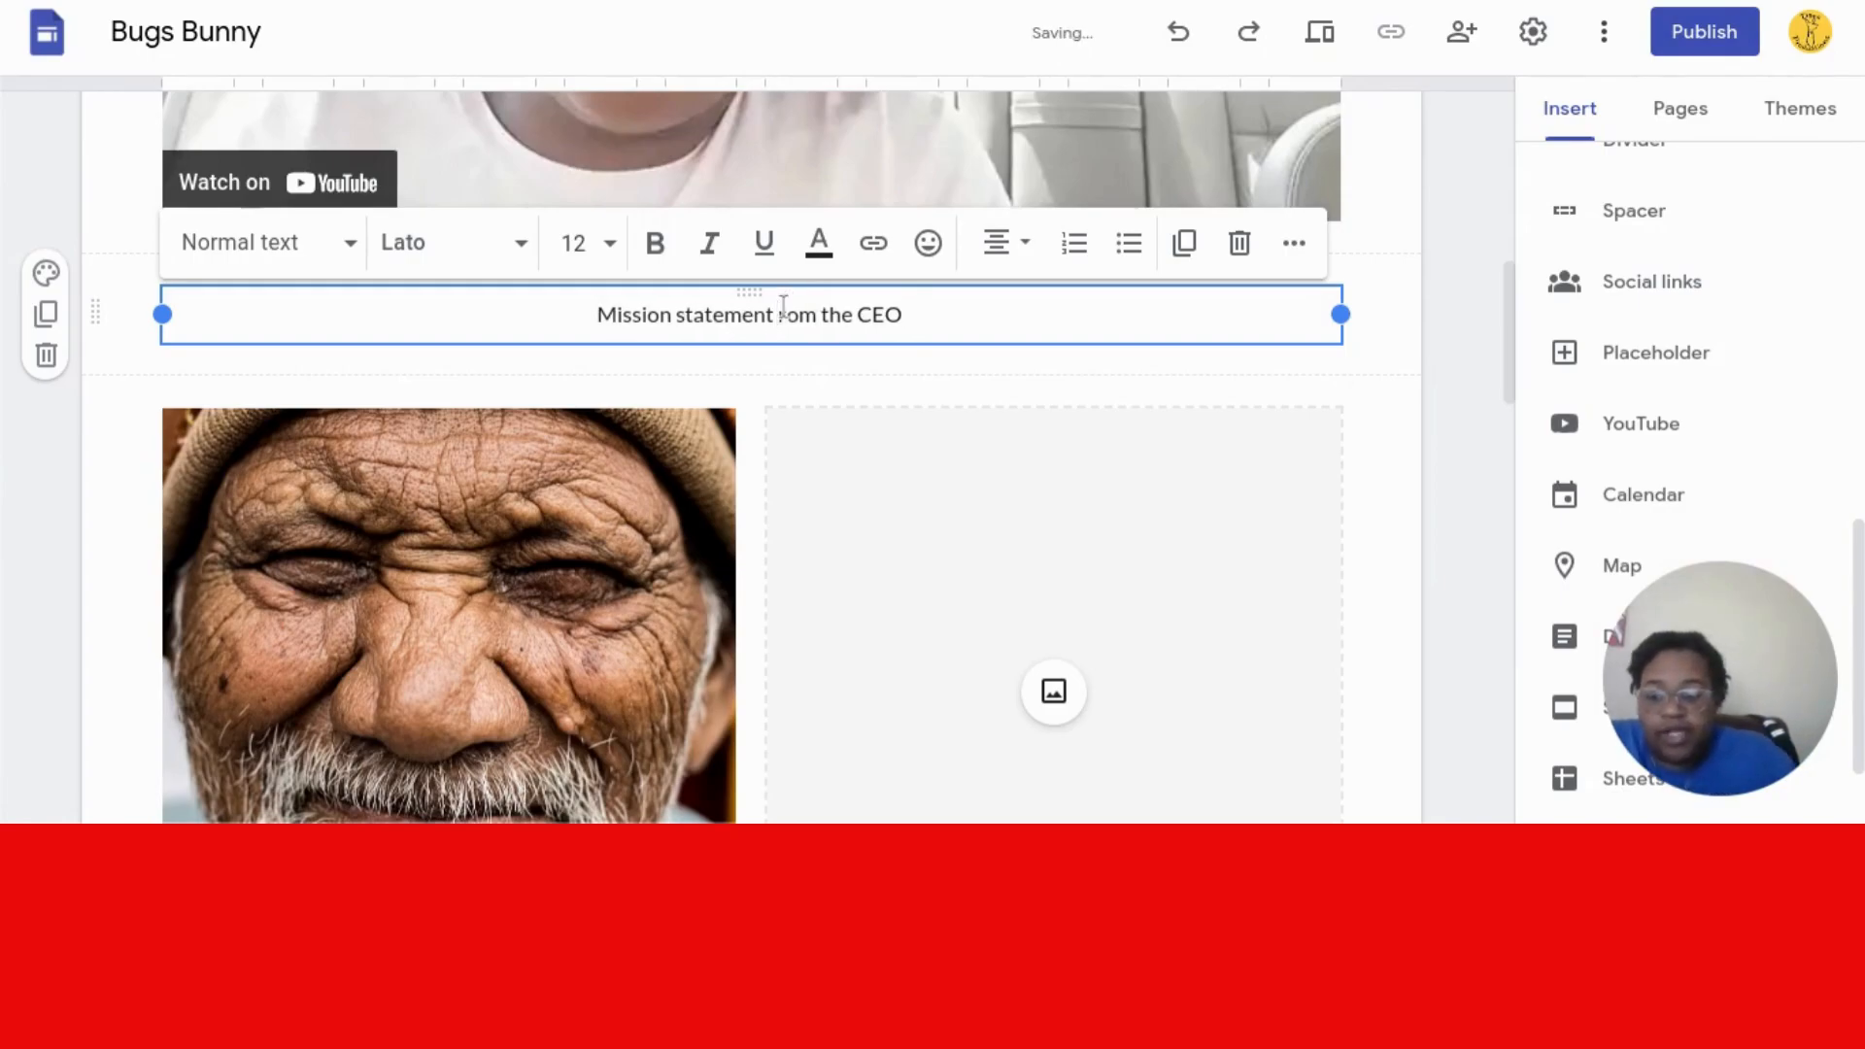
type("F")
left_click(833, 320)
key("BackSpace")
type("T")
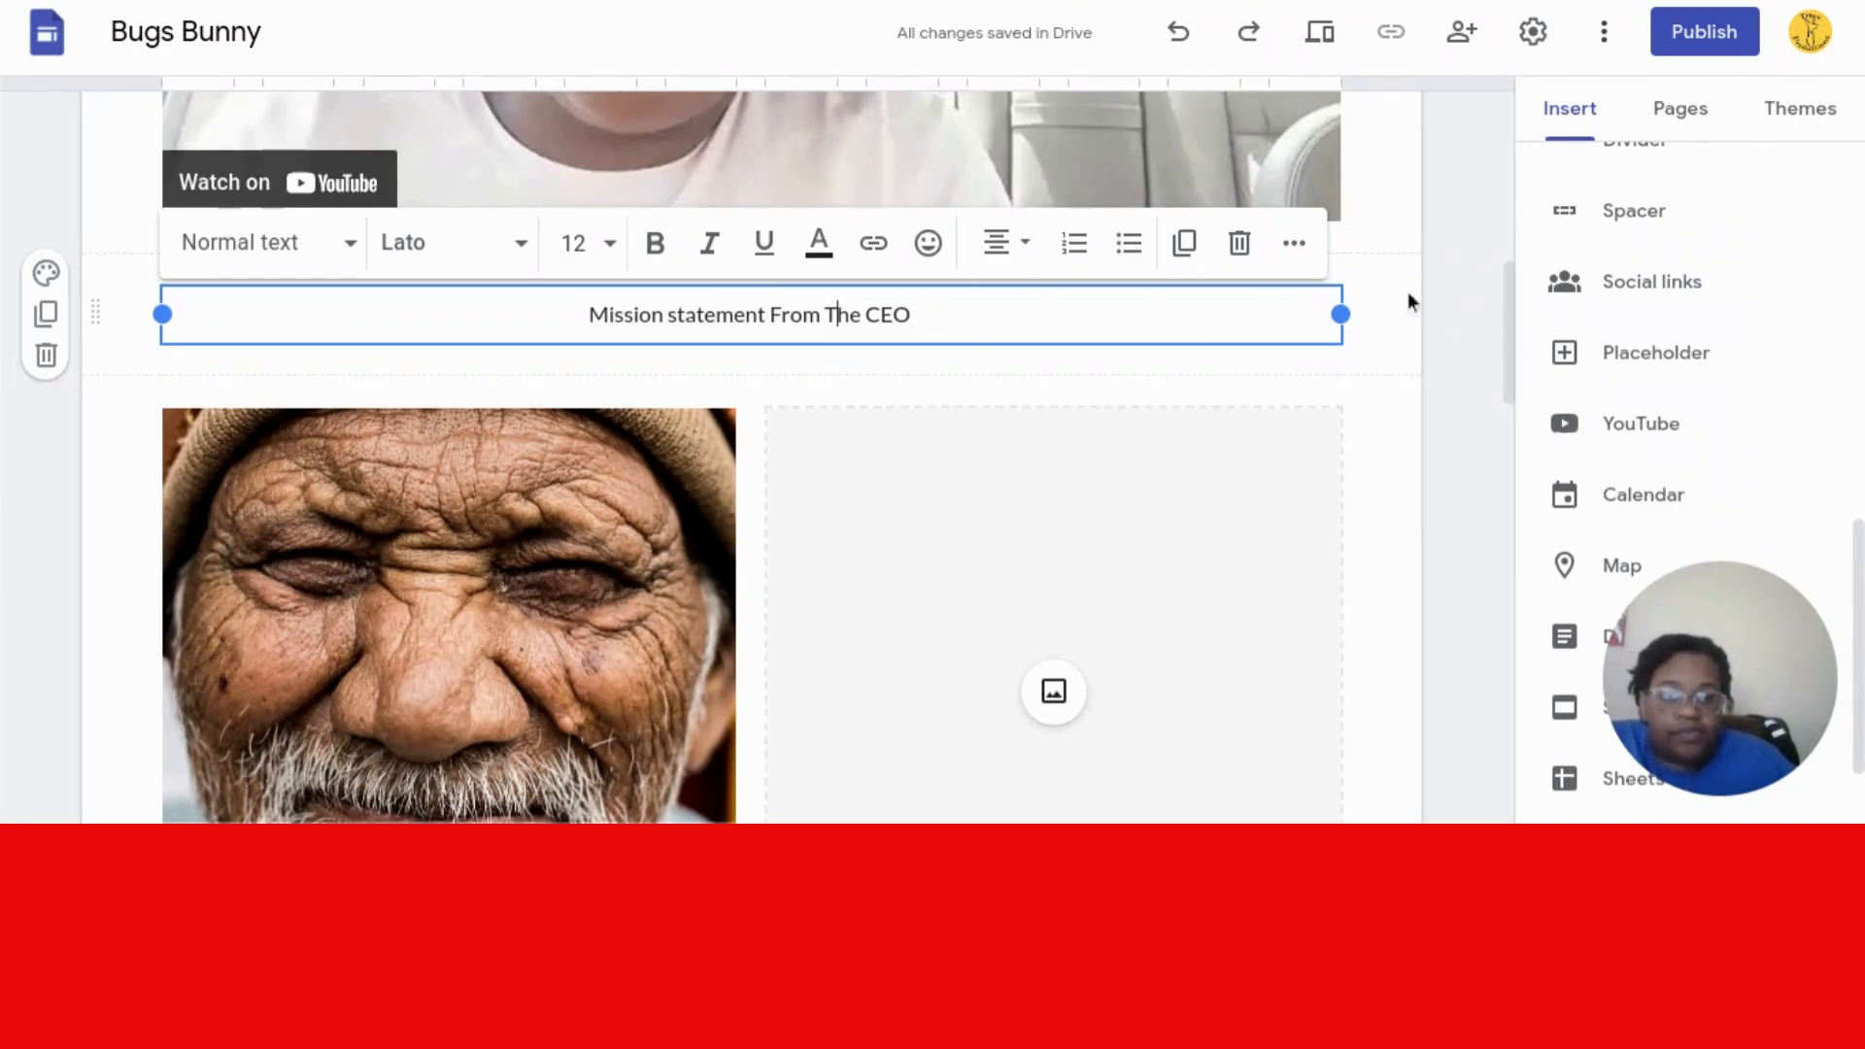
left_click_drag(1506, 306, 1500, 366)
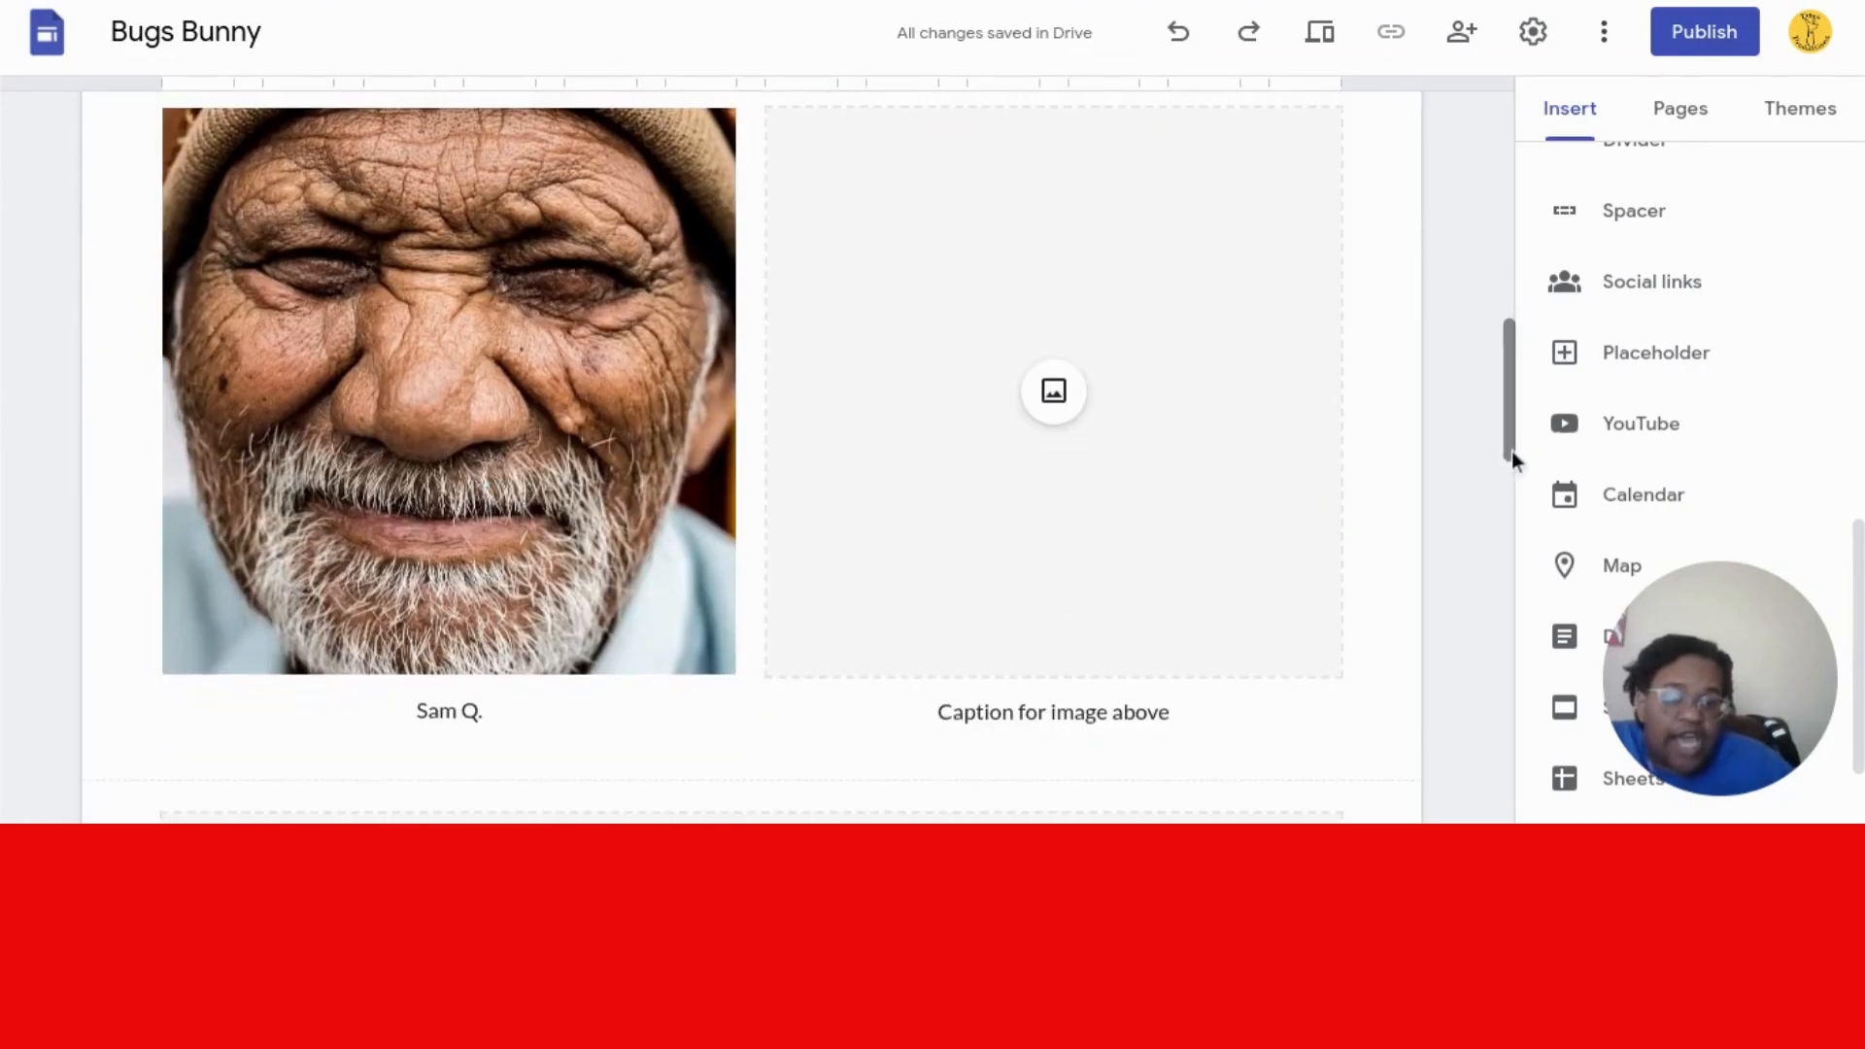
- Scroll the Mission page, then show the page list and switch between About and Mission
left_click_drag(1512, 452, 1469, 823)
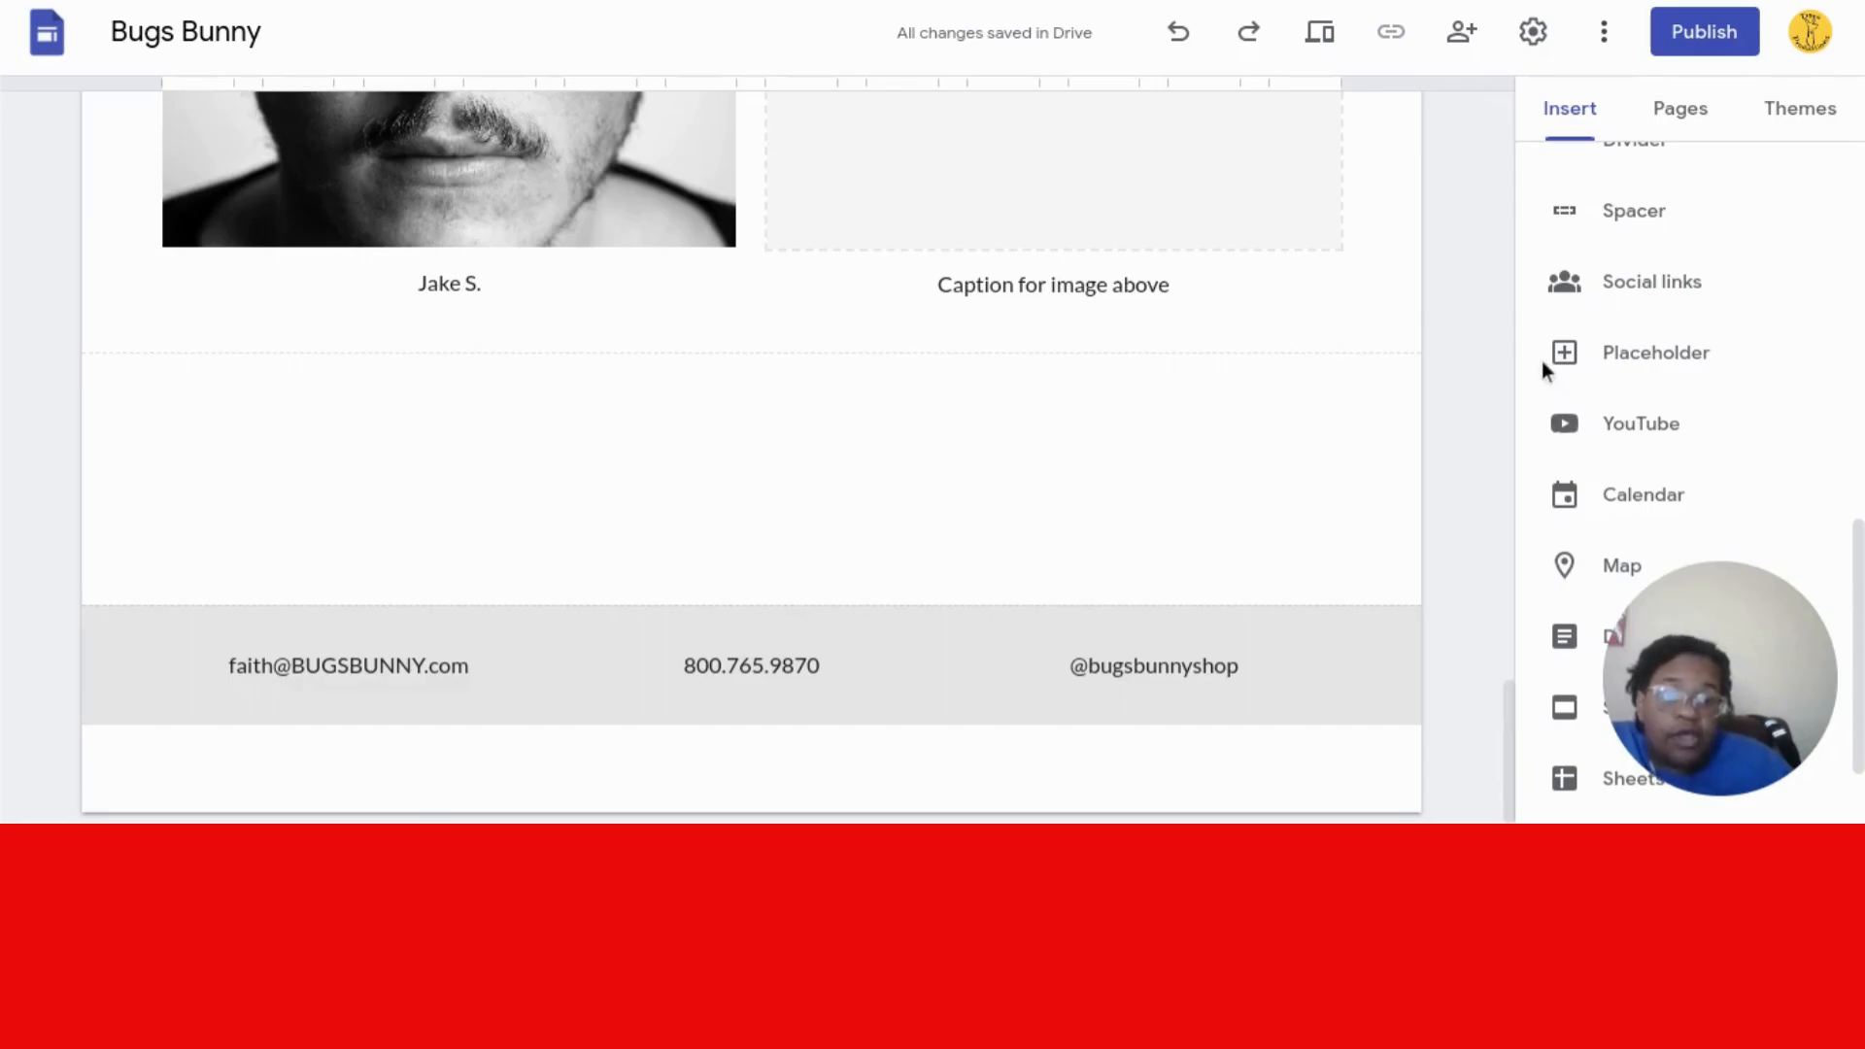
left_click_drag(1507, 695, 1470, 96)
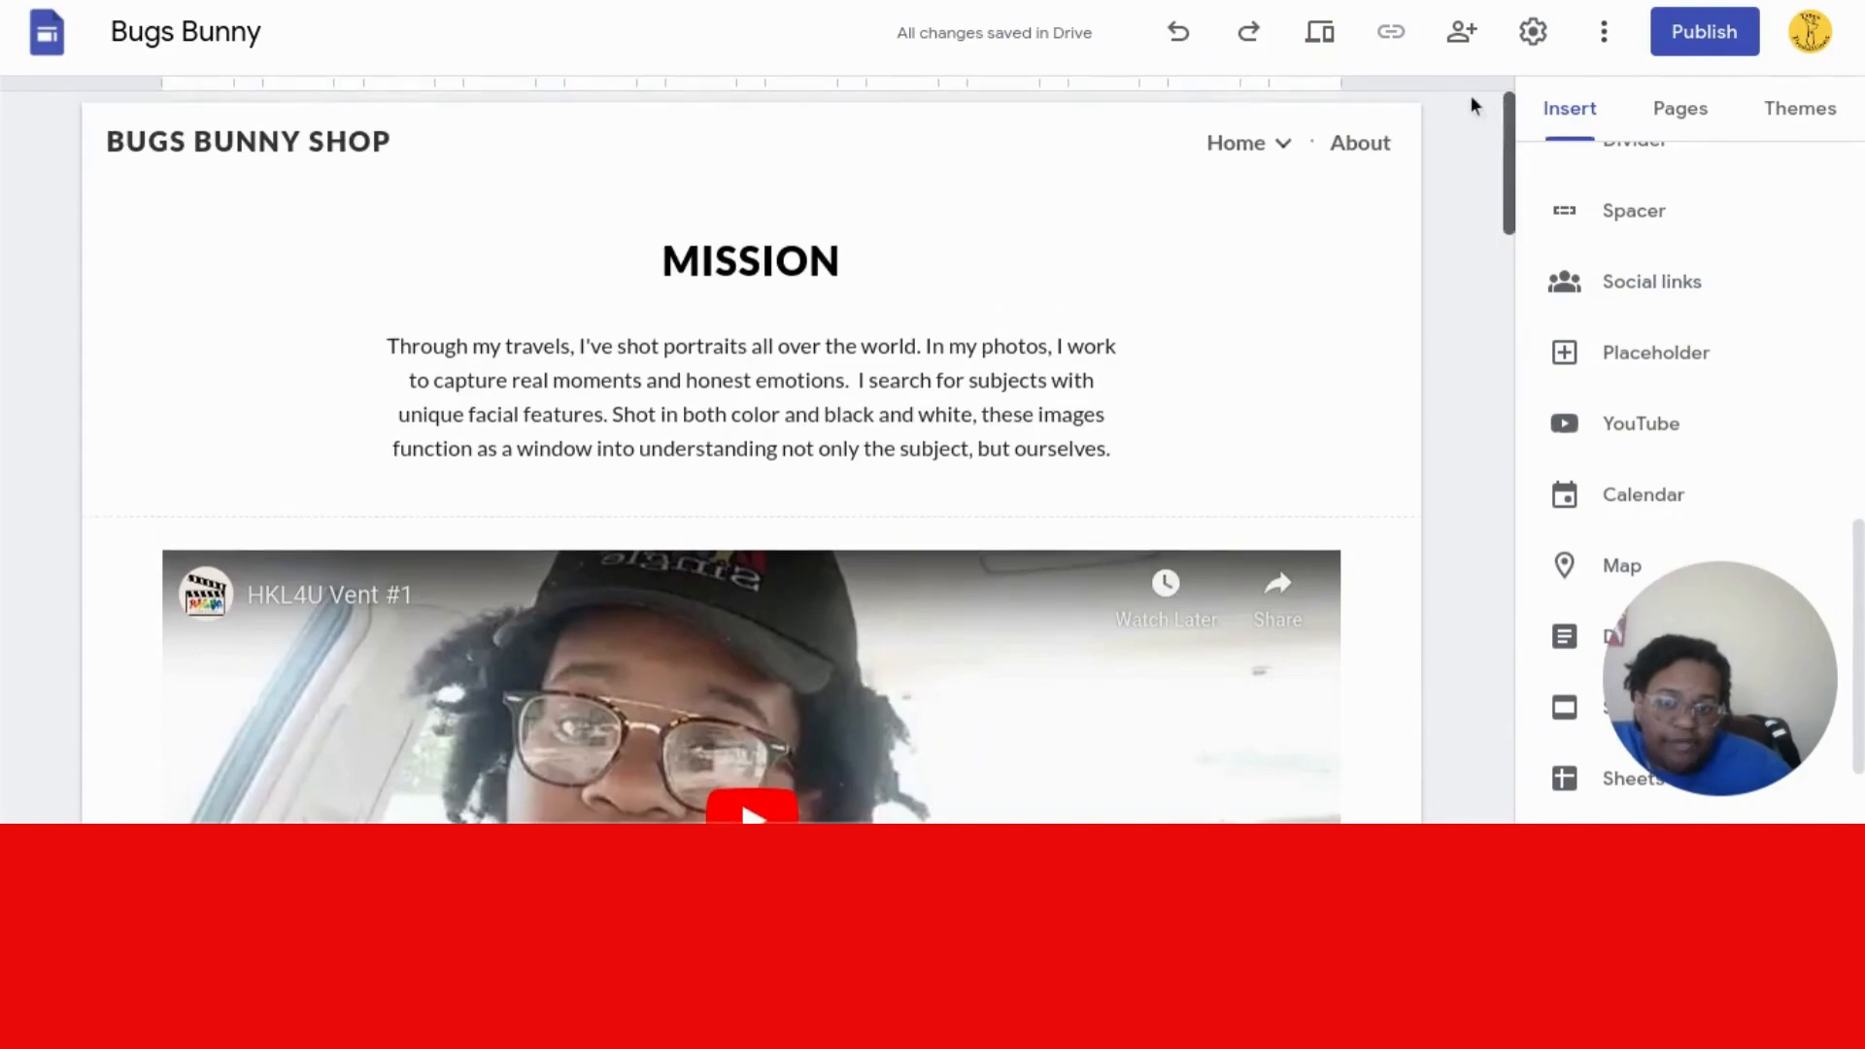
left_click(1668, 118)
left_click(1631, 378)
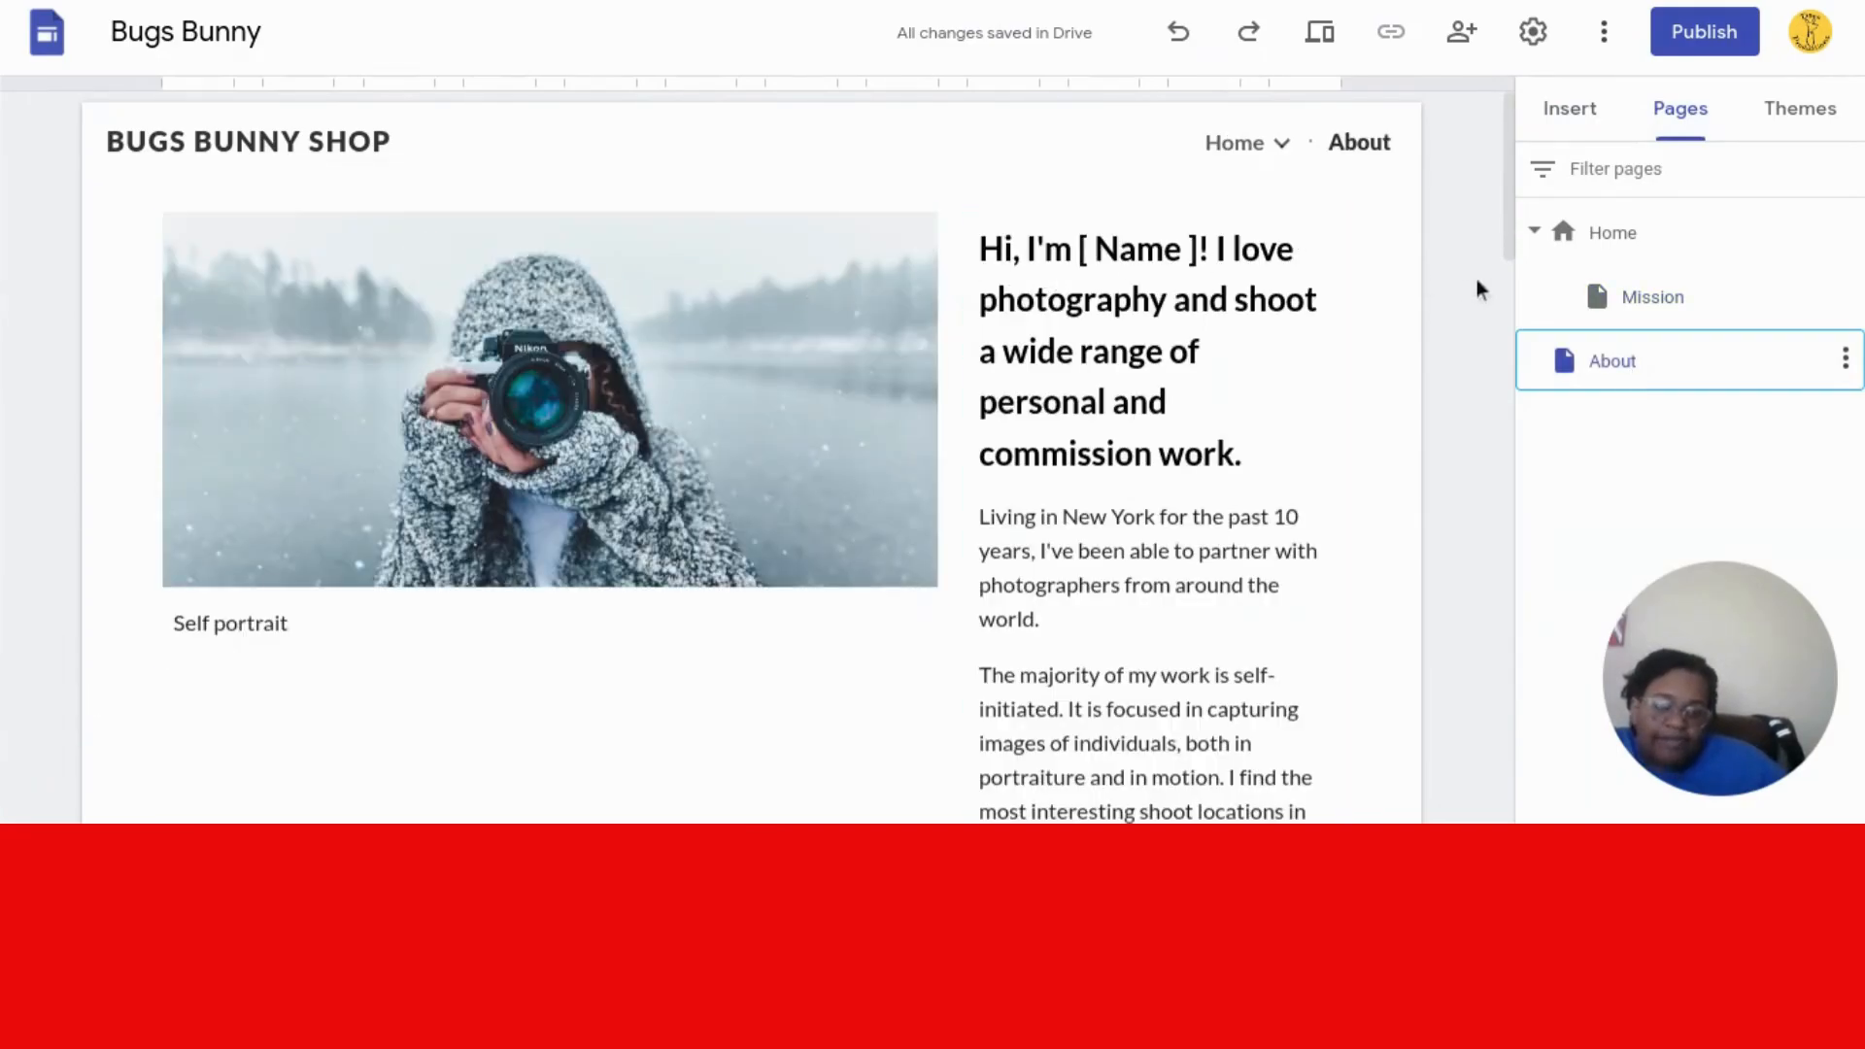
left_click(1610, 298)
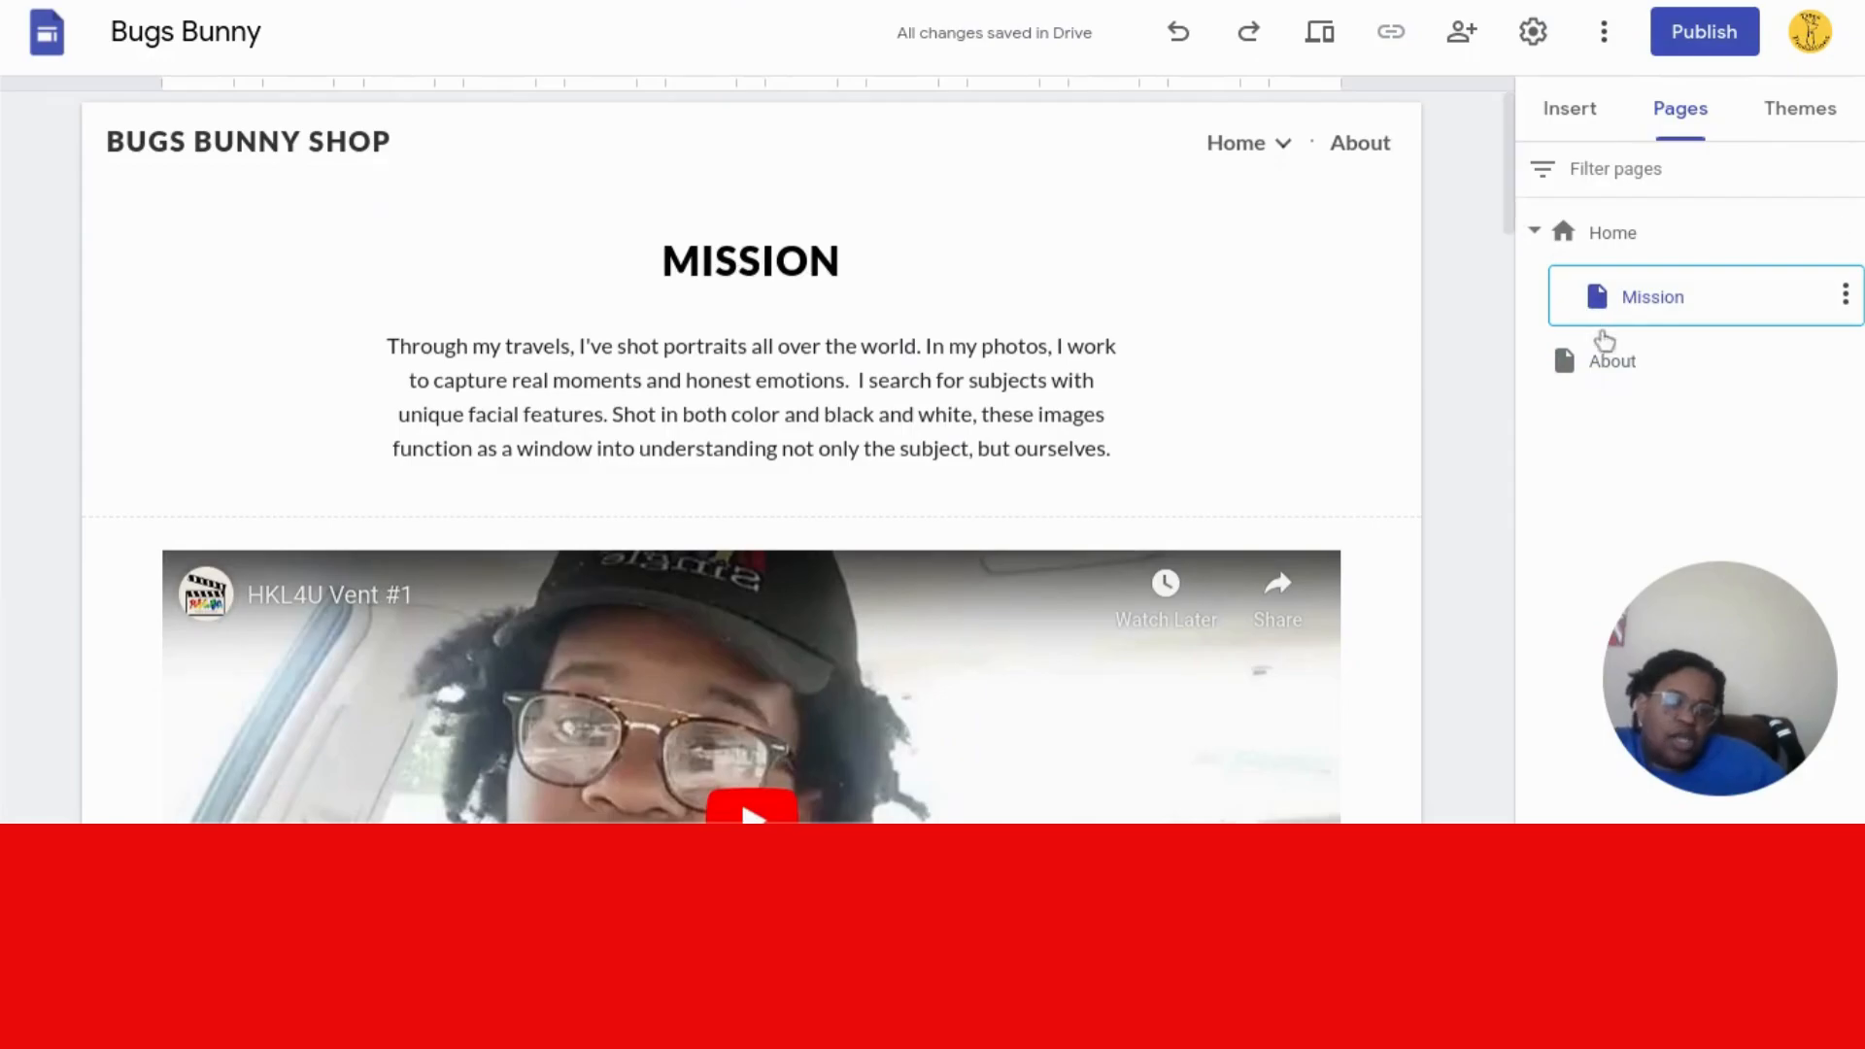
left_click(1586, 384)
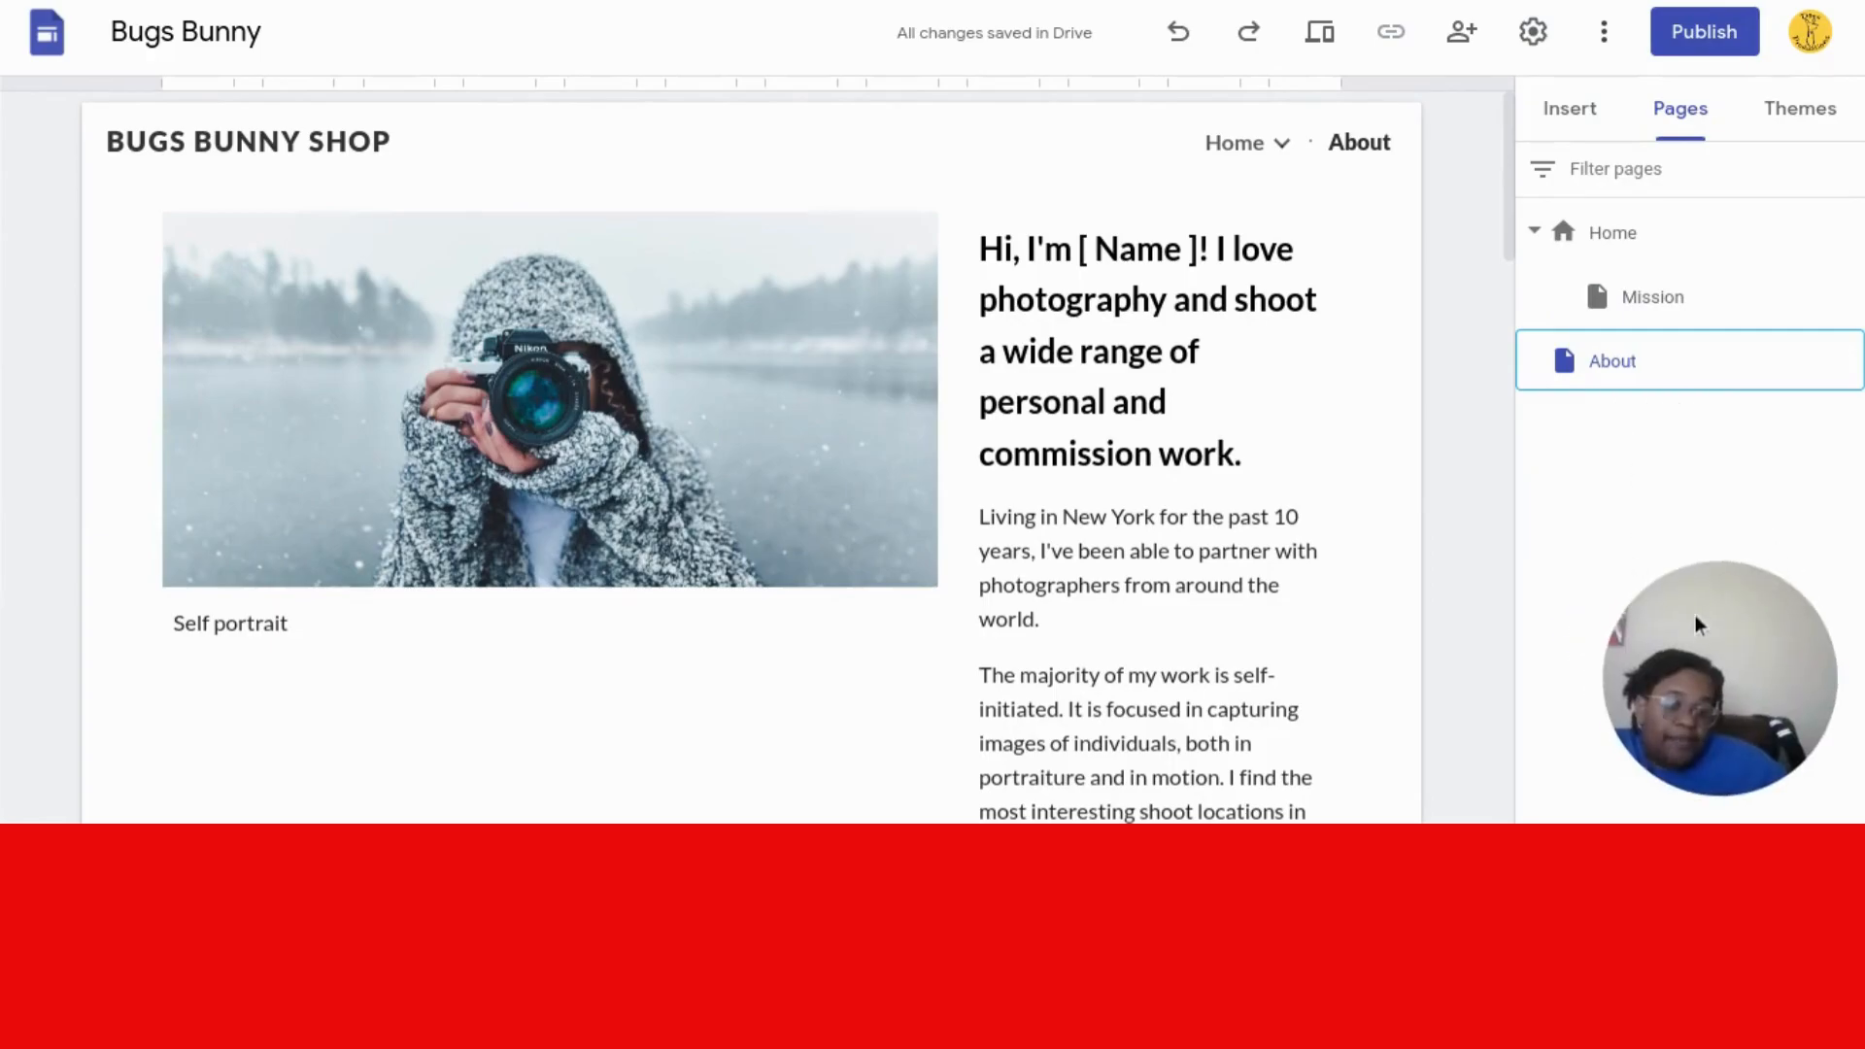
- Create a new top-level page named Test from the Pages panel
left_click_drag(1657, 674, 53, 735)
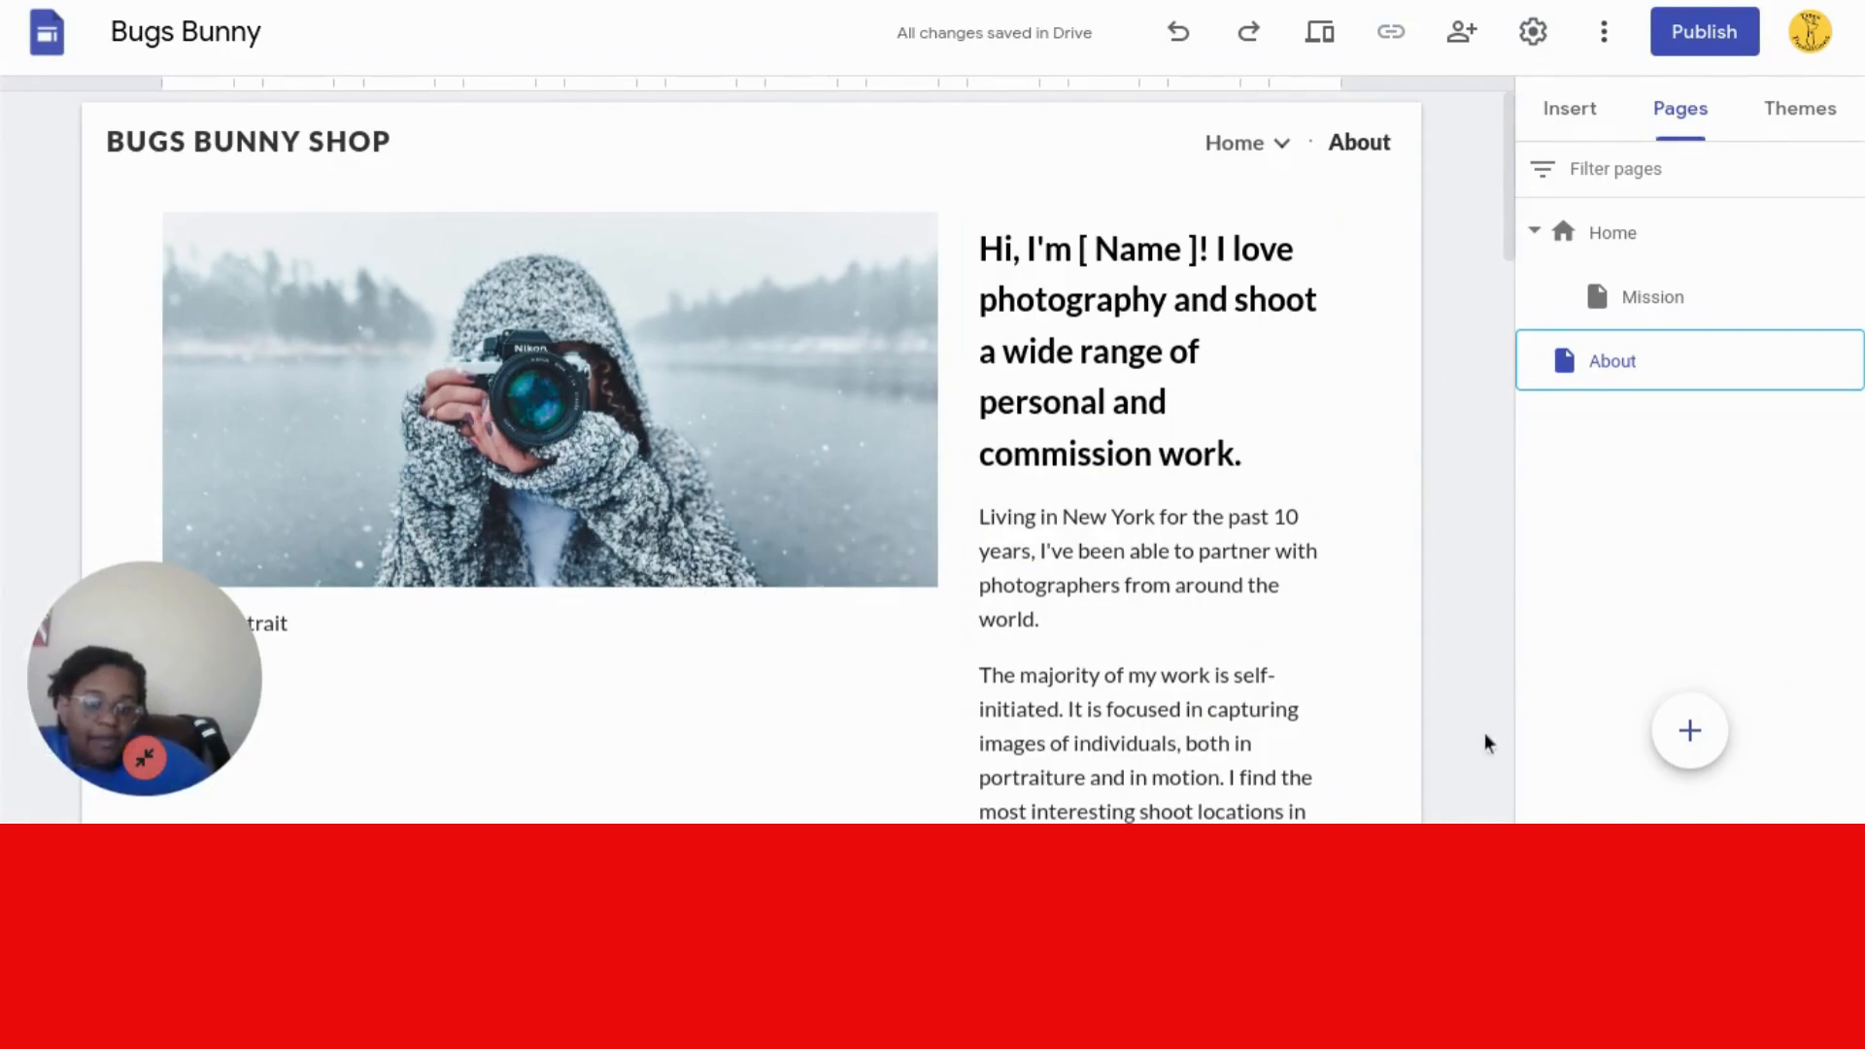
mouse_move(1679, 740)
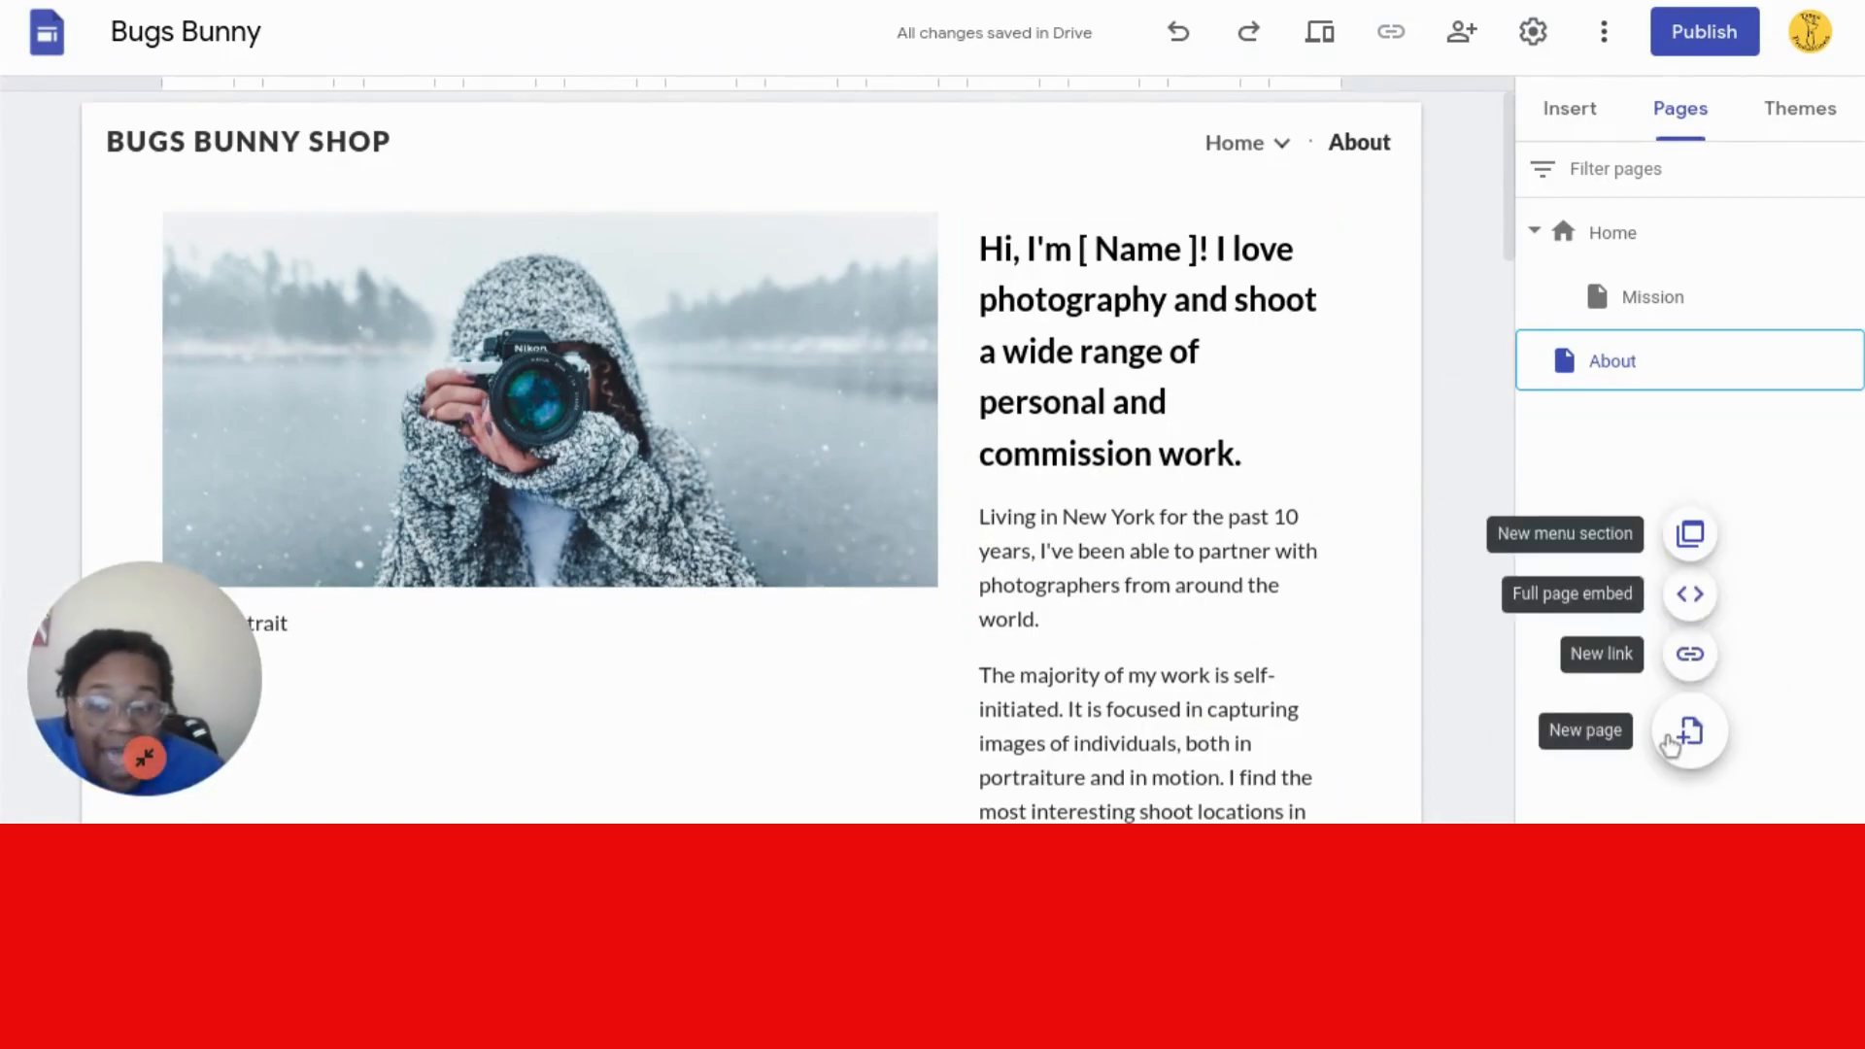
left_click(1685, 733)
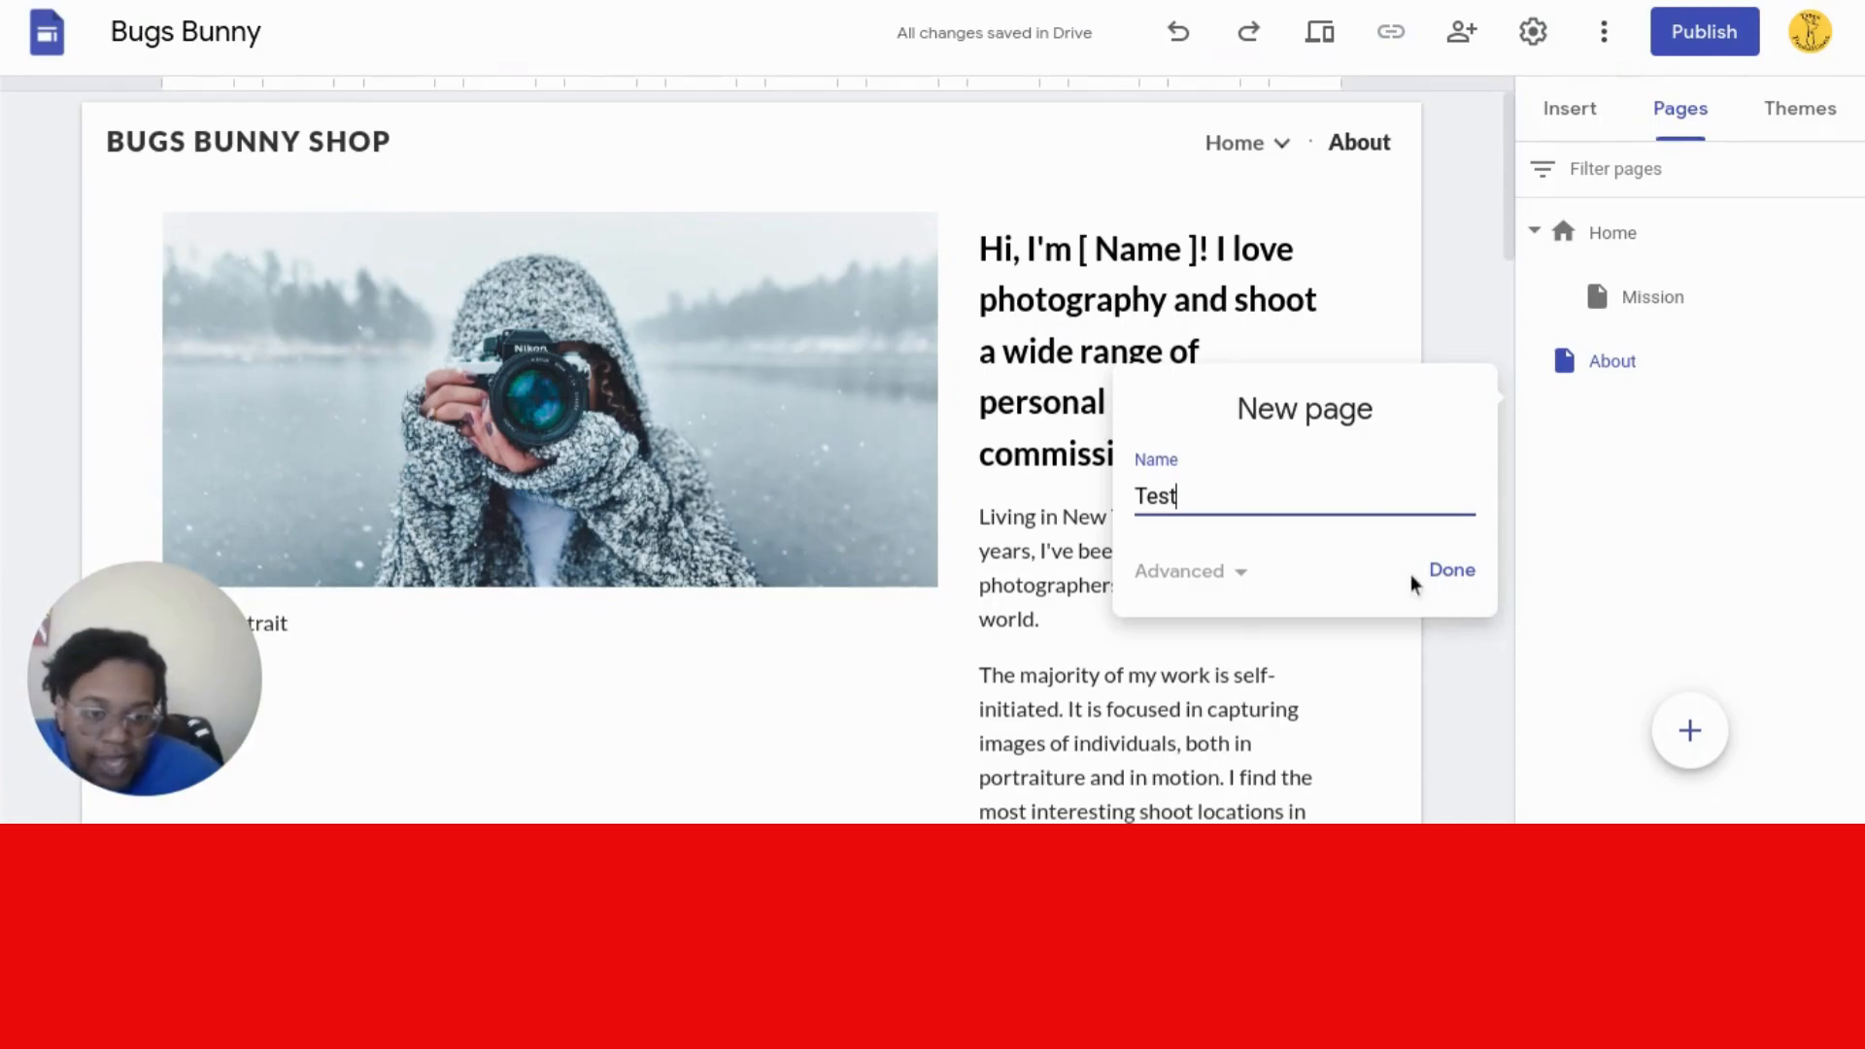
left_click(1466, 575)
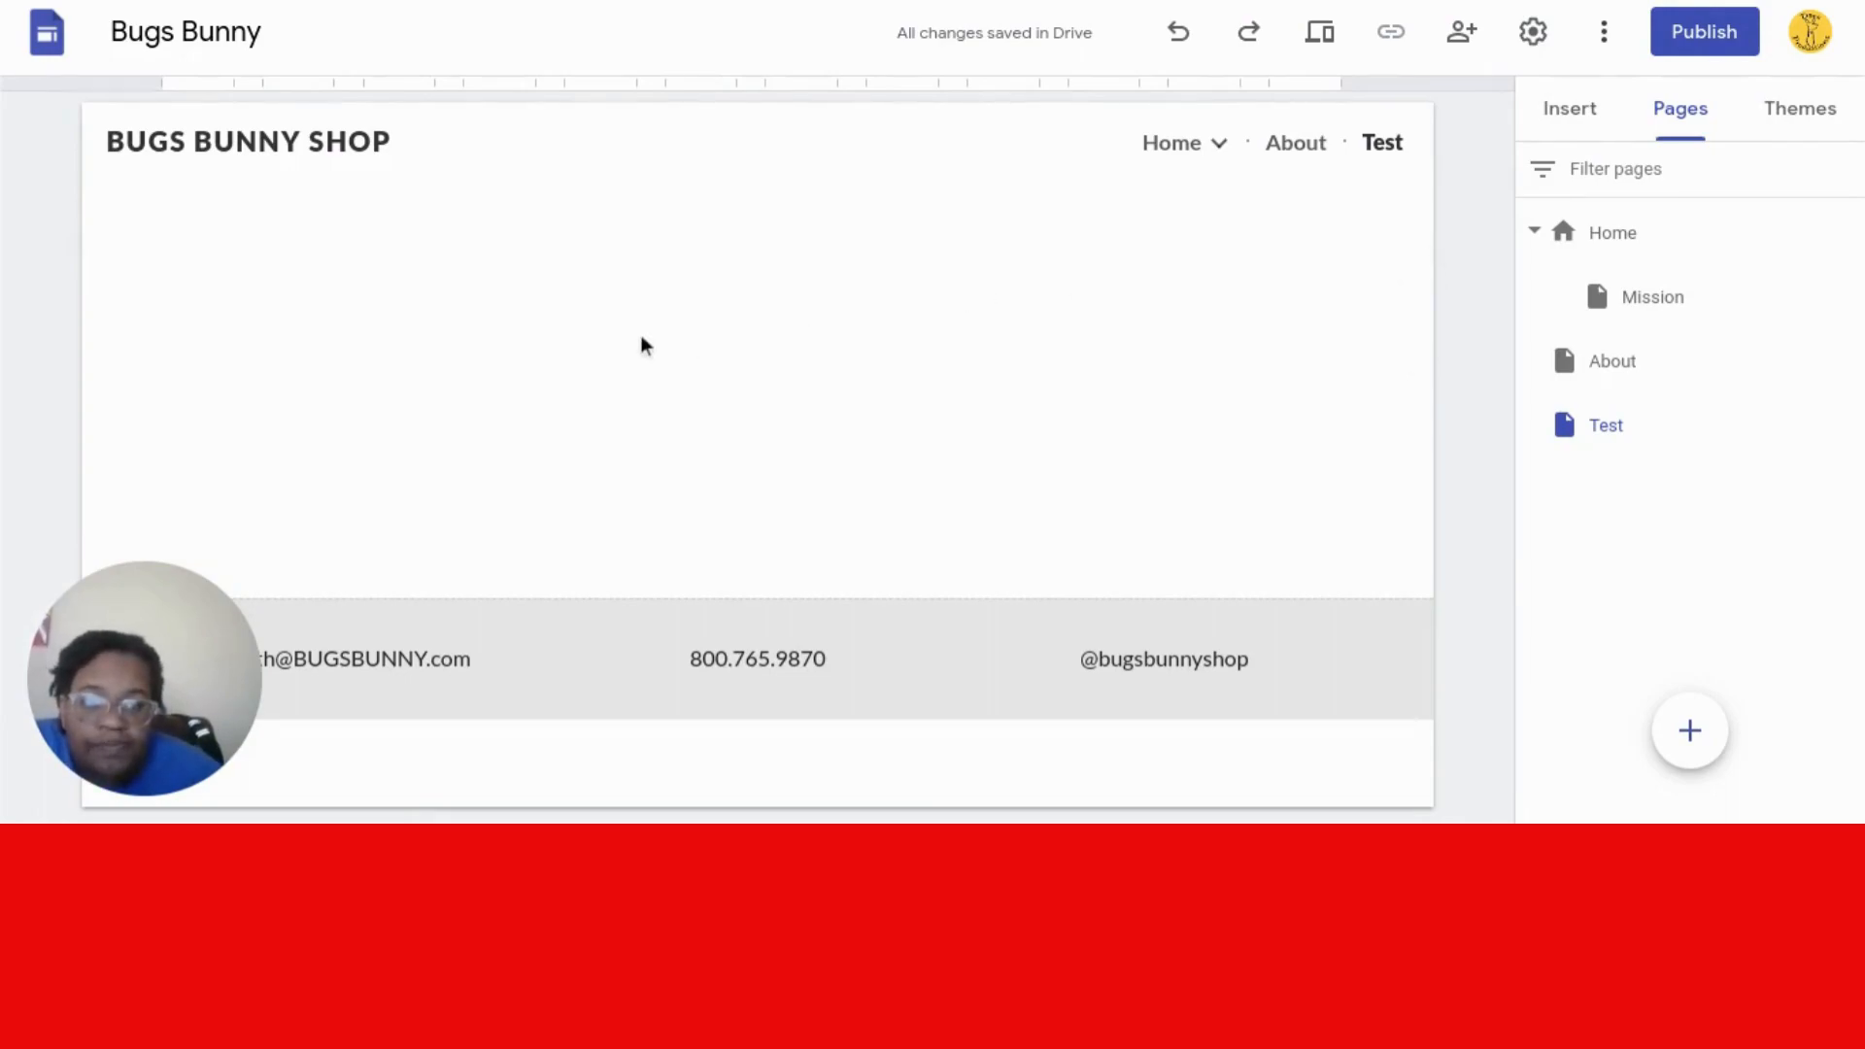
- Insert a three-column image and text block on the Test page
left_click(1585, 429)
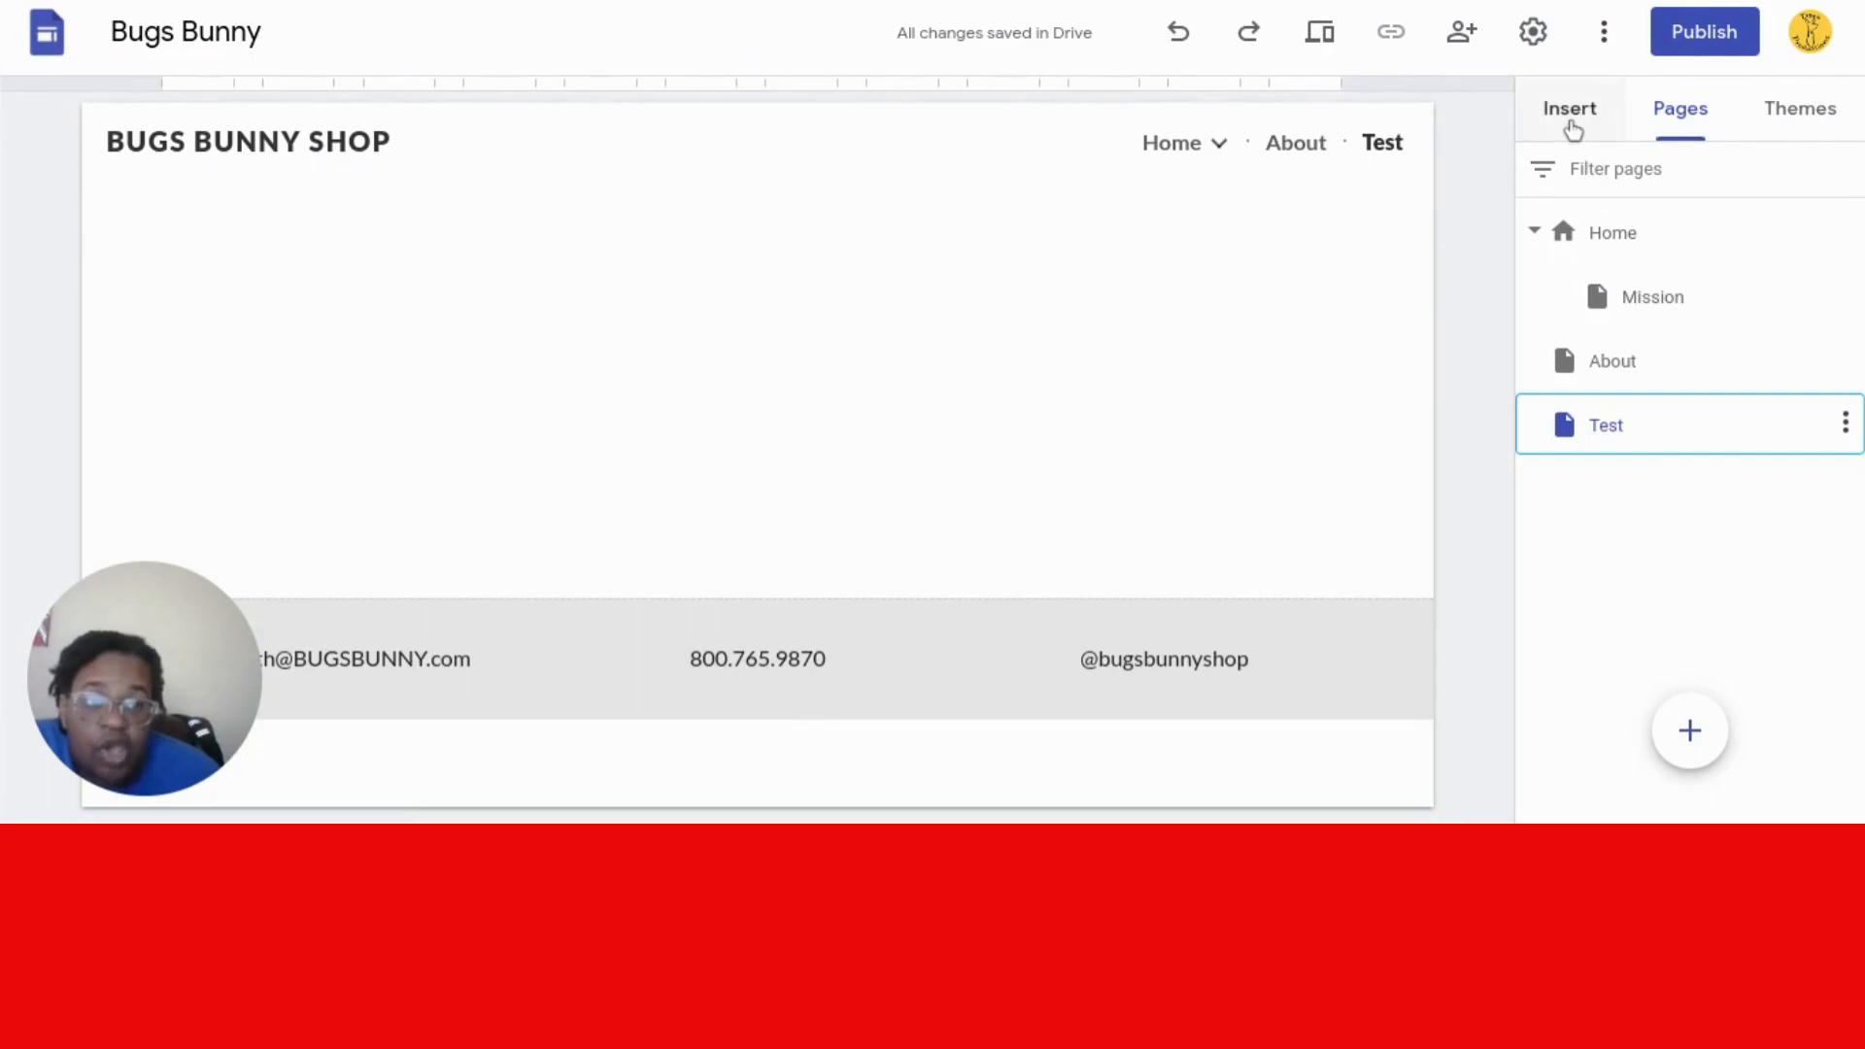
left_click(1571, 114)
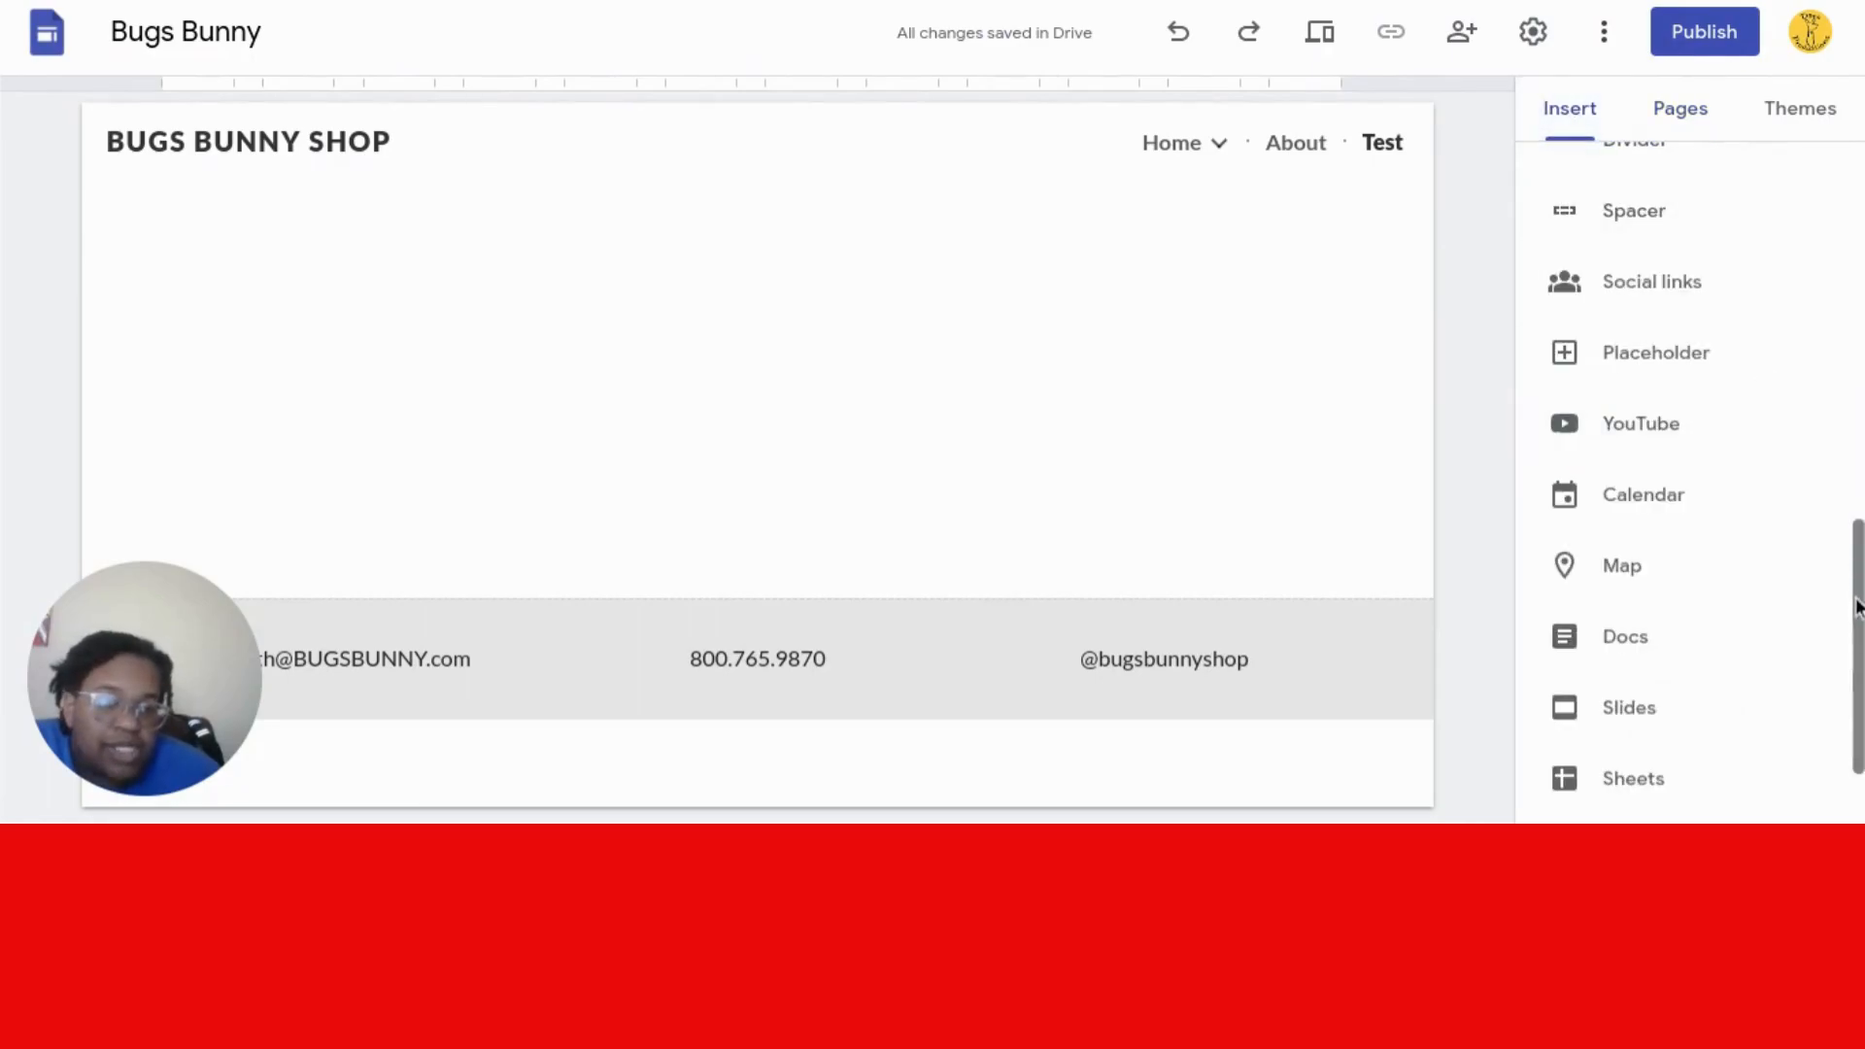
left_click_drag(1859, 607, 1853, 228)
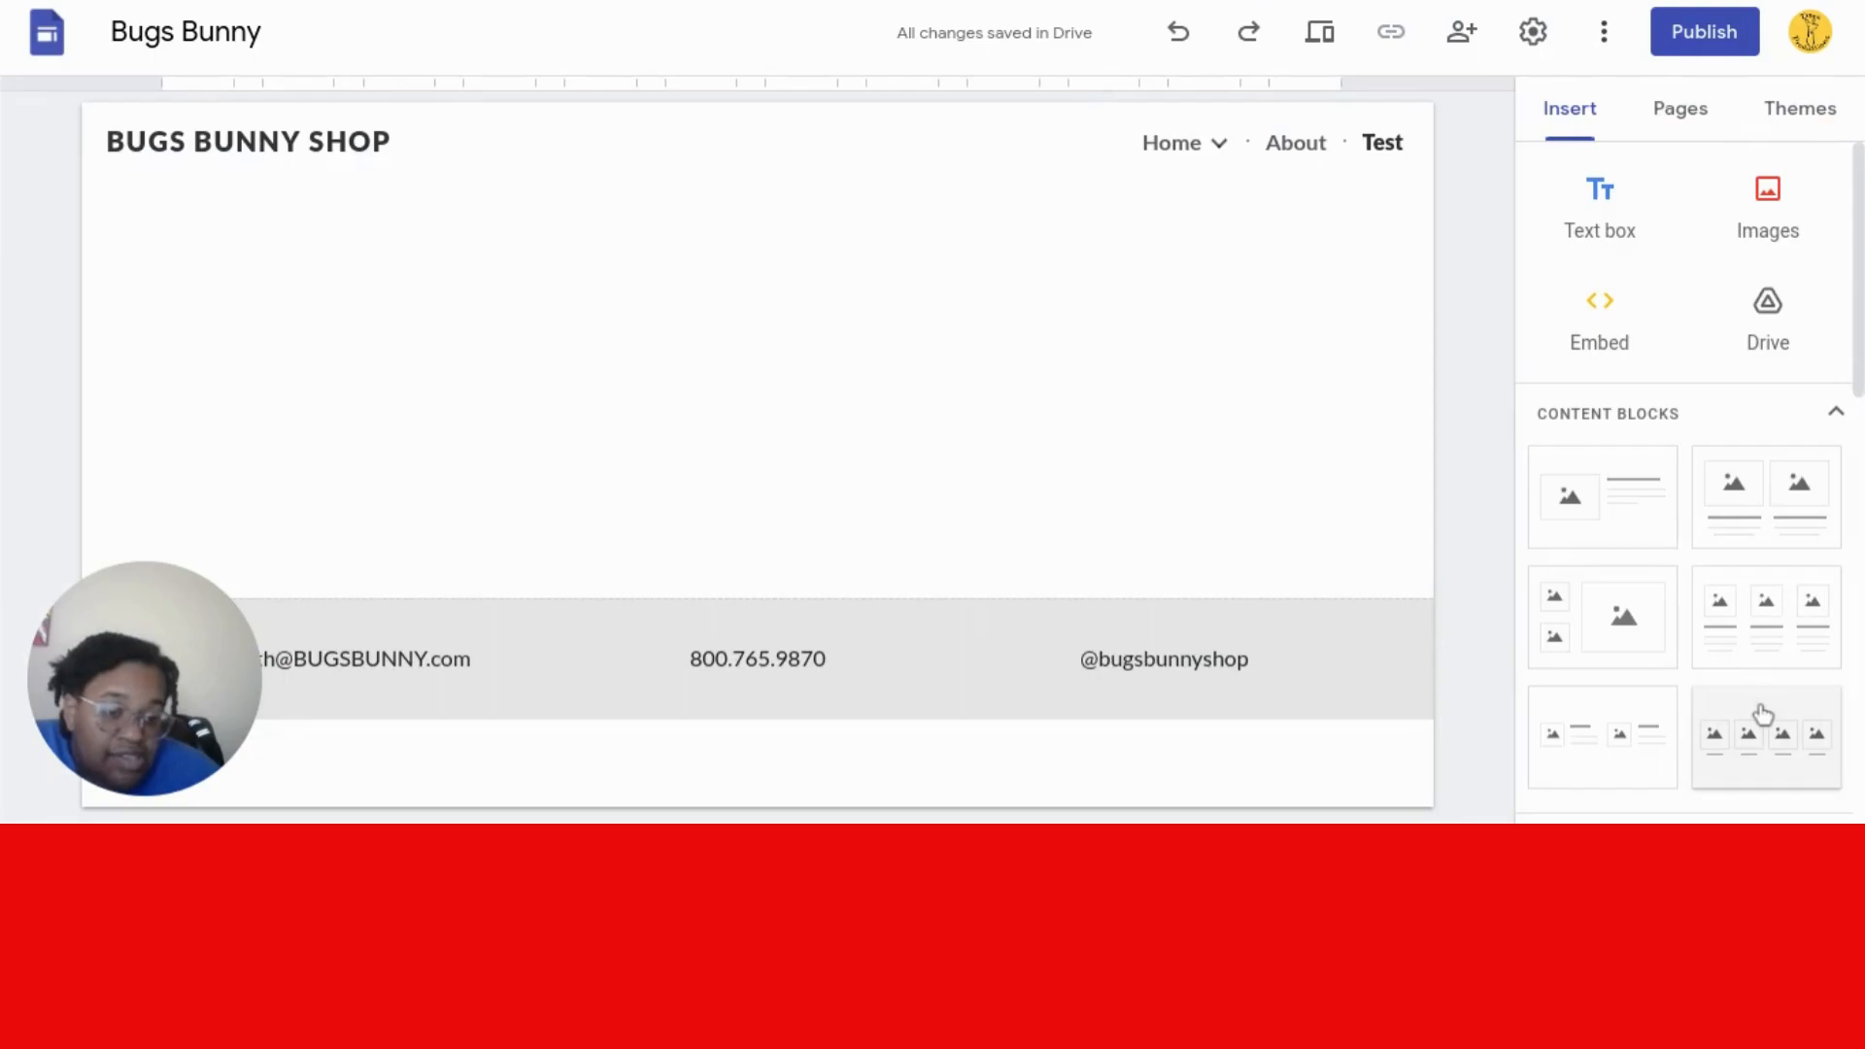
left_click(1747, 668)
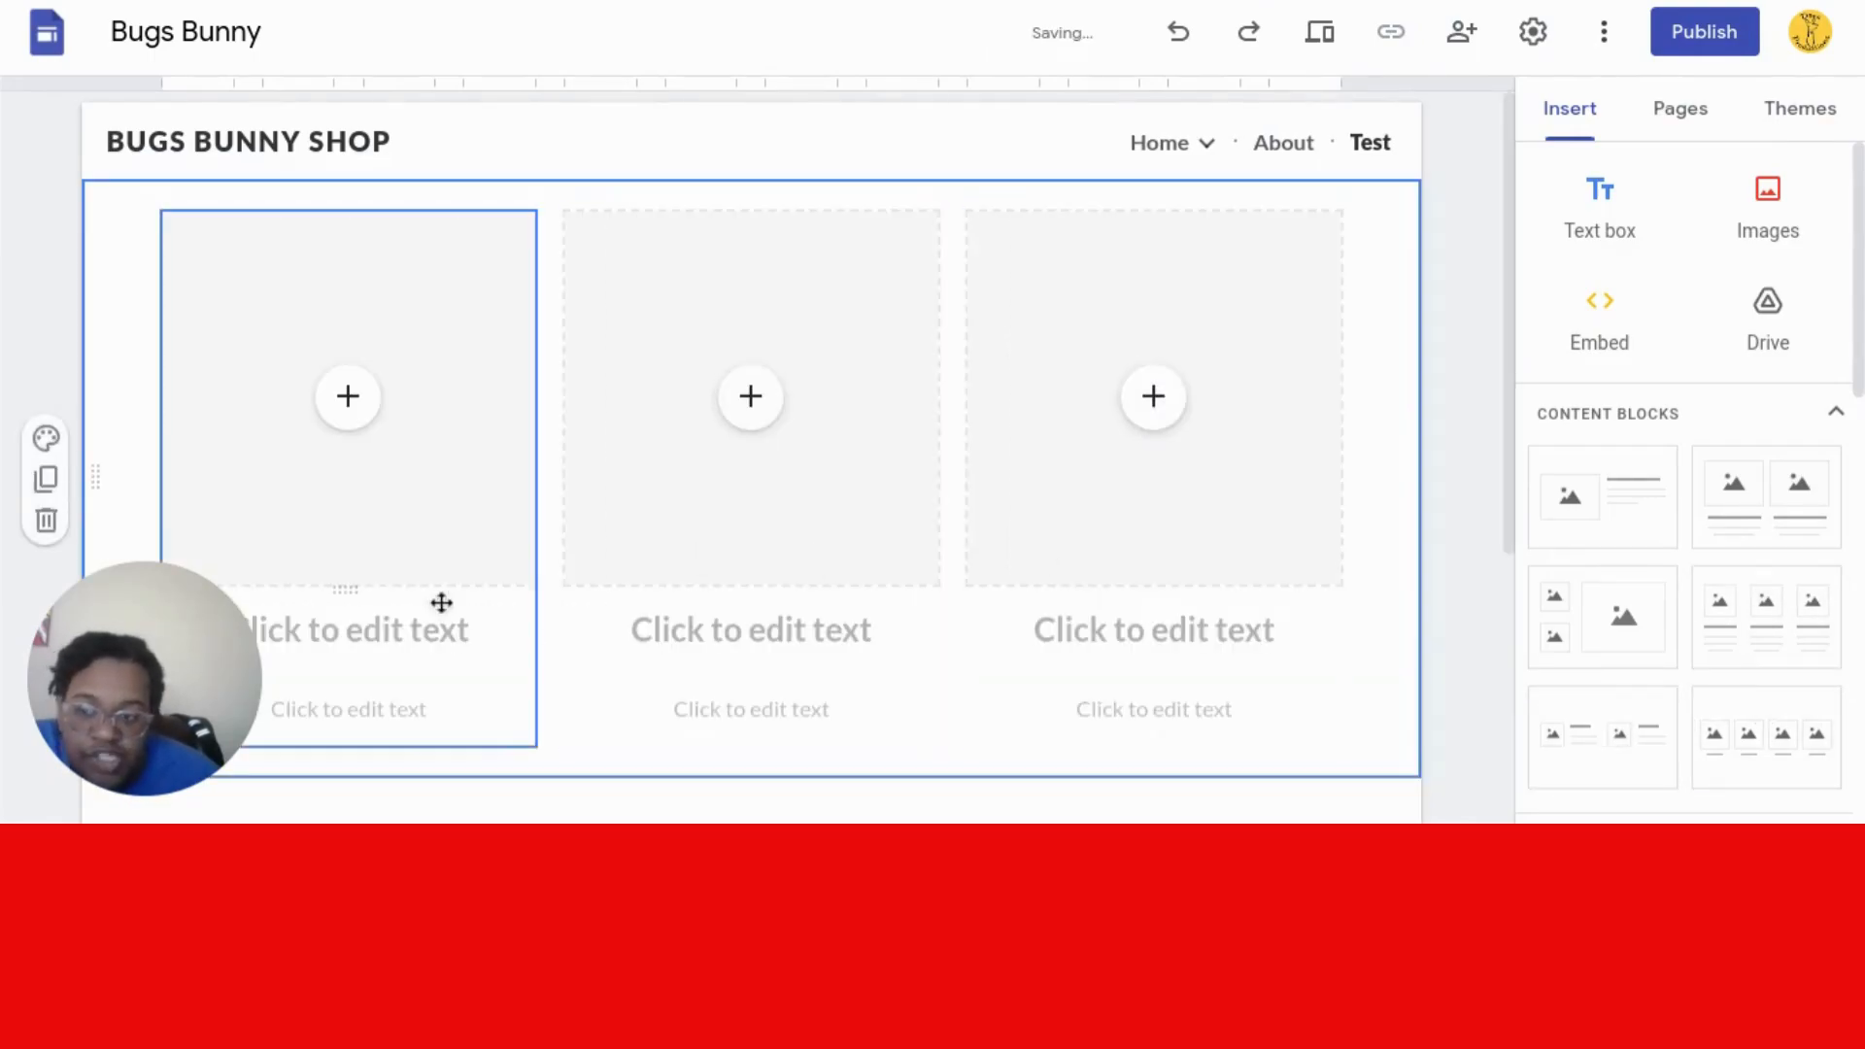
- Add a two-small-one-large image layout above it, plus a text box at the top
left_click(1611, 648)
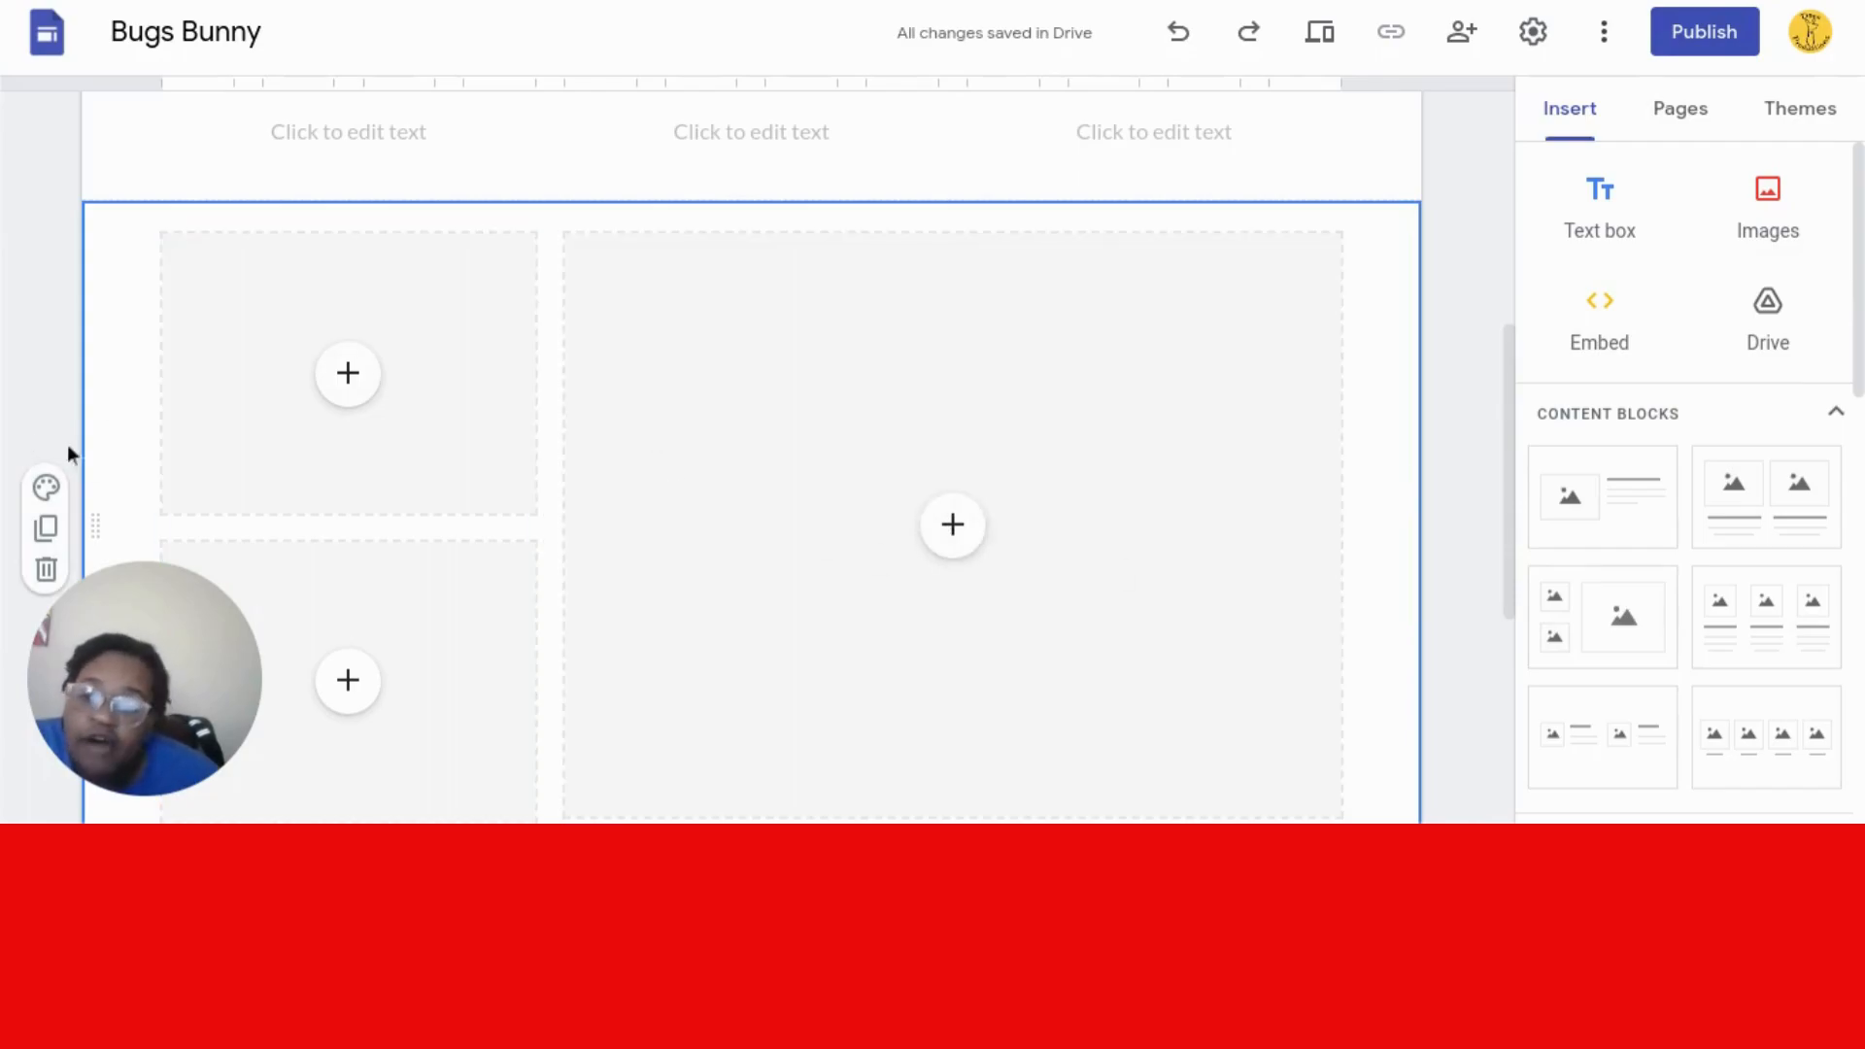
left_click_drag(99, 493, 108, 212)
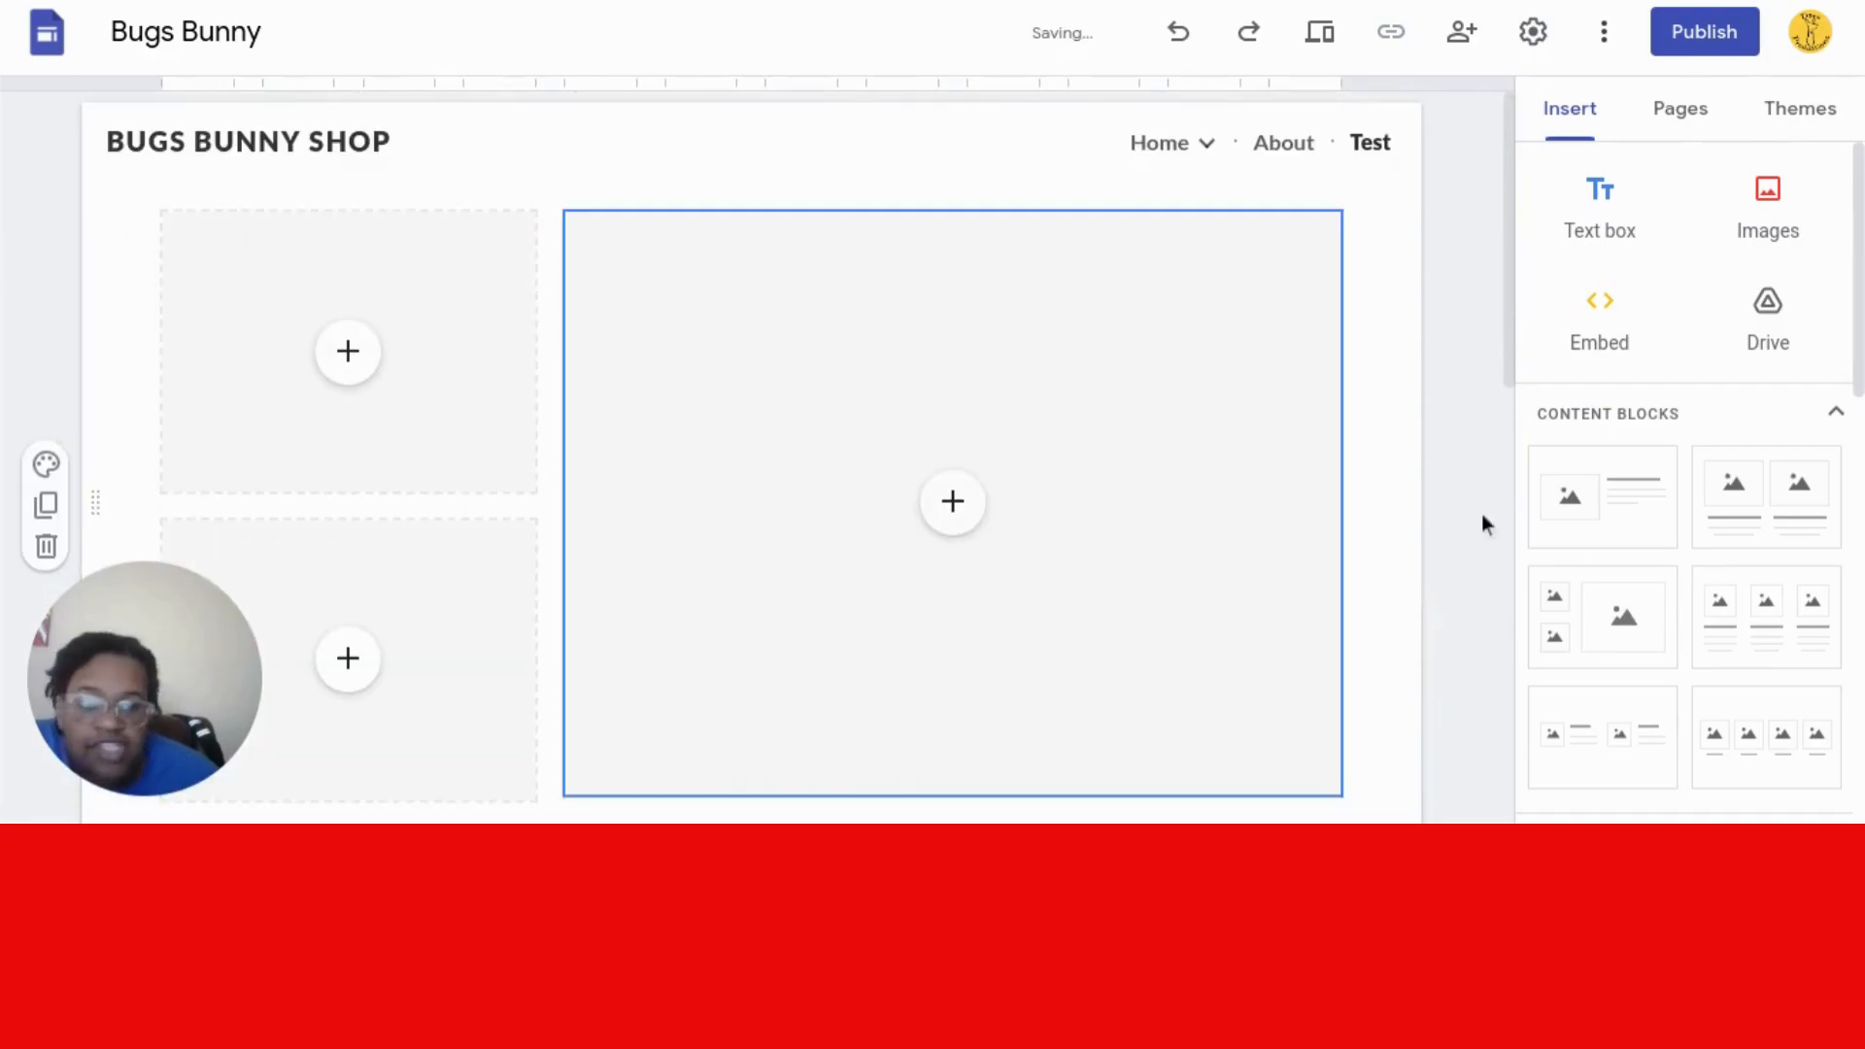
left_click(1599, 238)
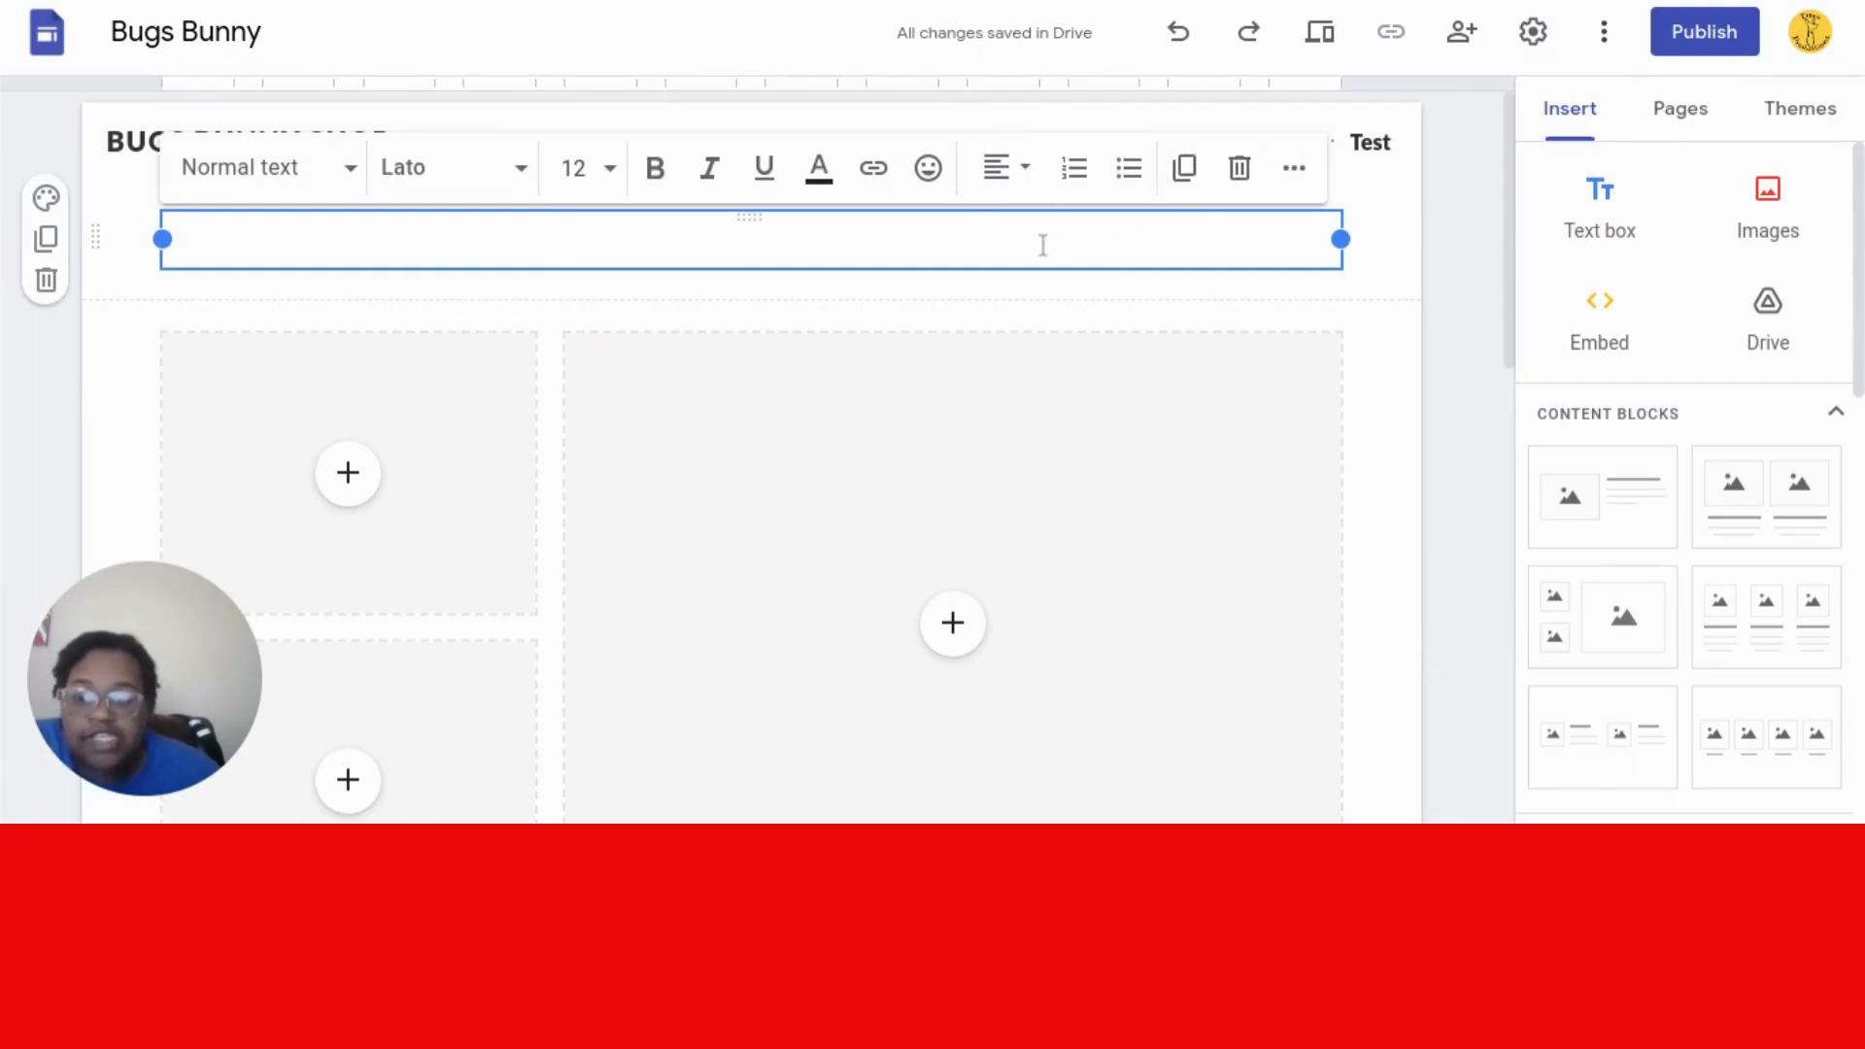
- Type 'Test' in the text box, style it as a Title and center it
type("T")
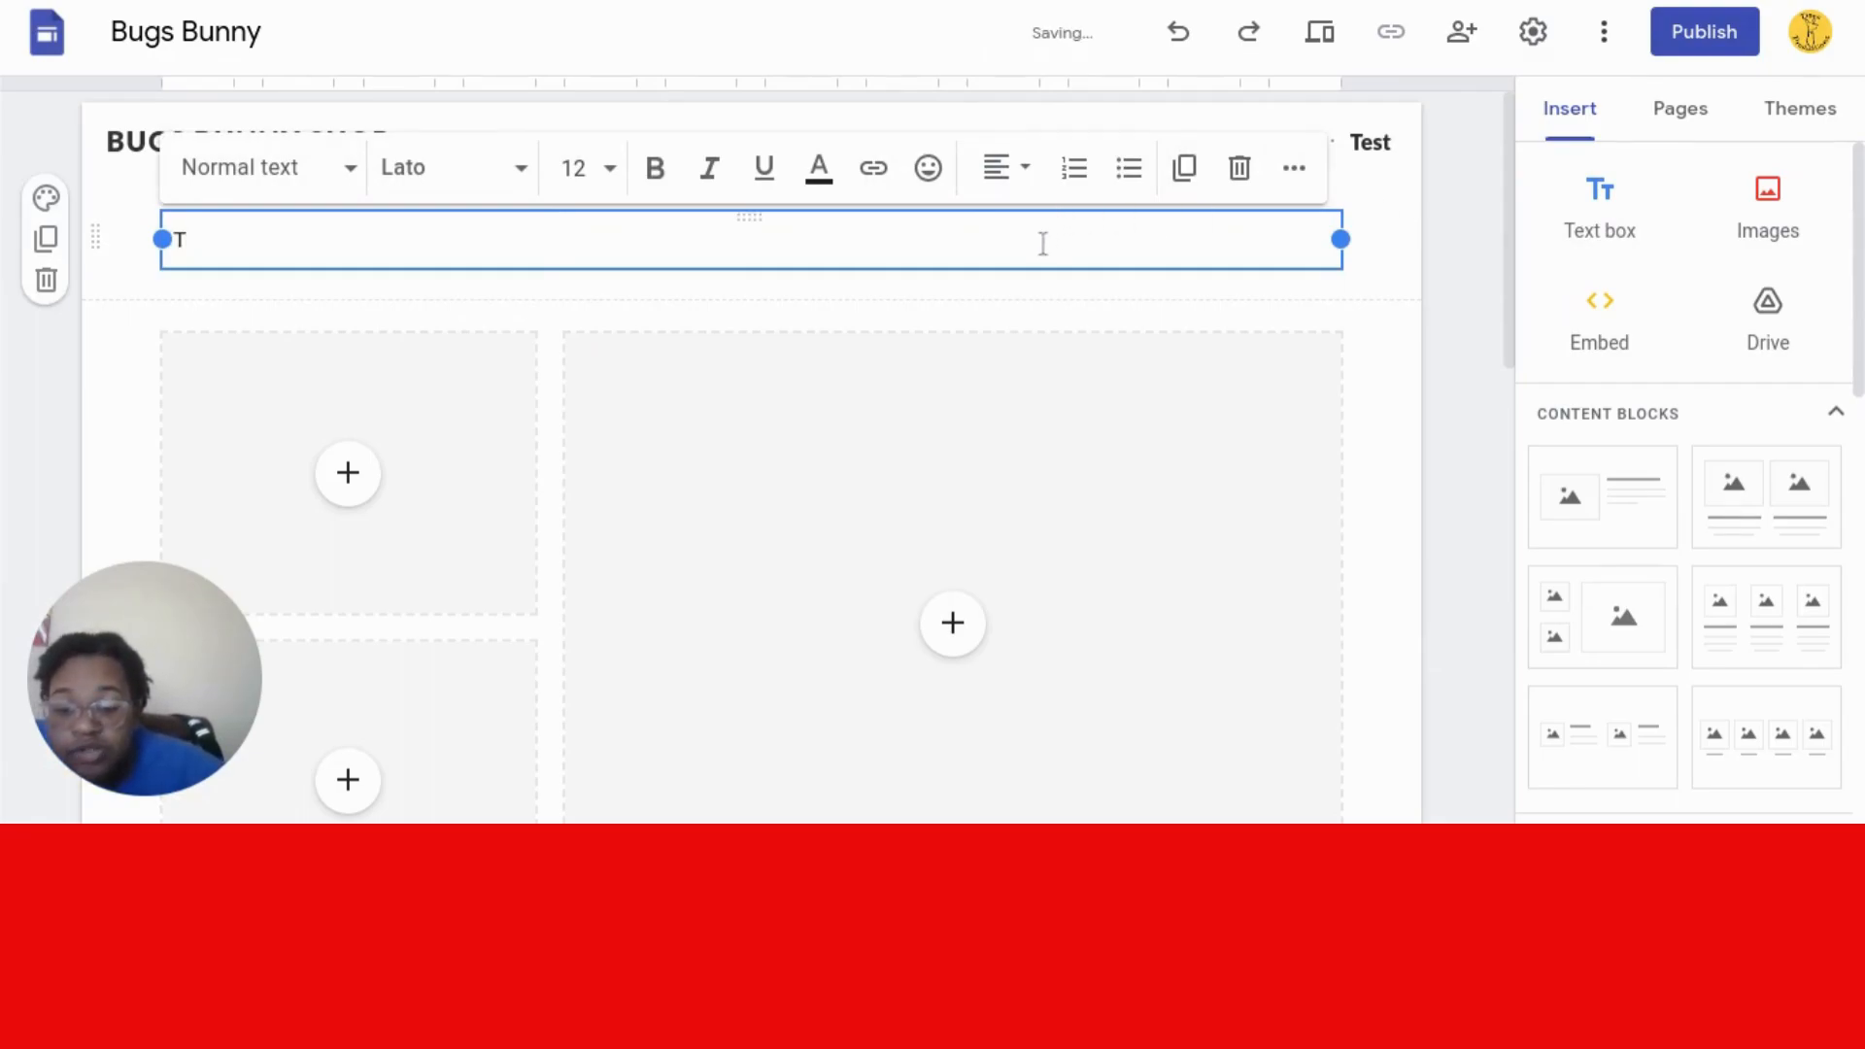
type("est")
left_click(352, 171)
left_click(312, 321)
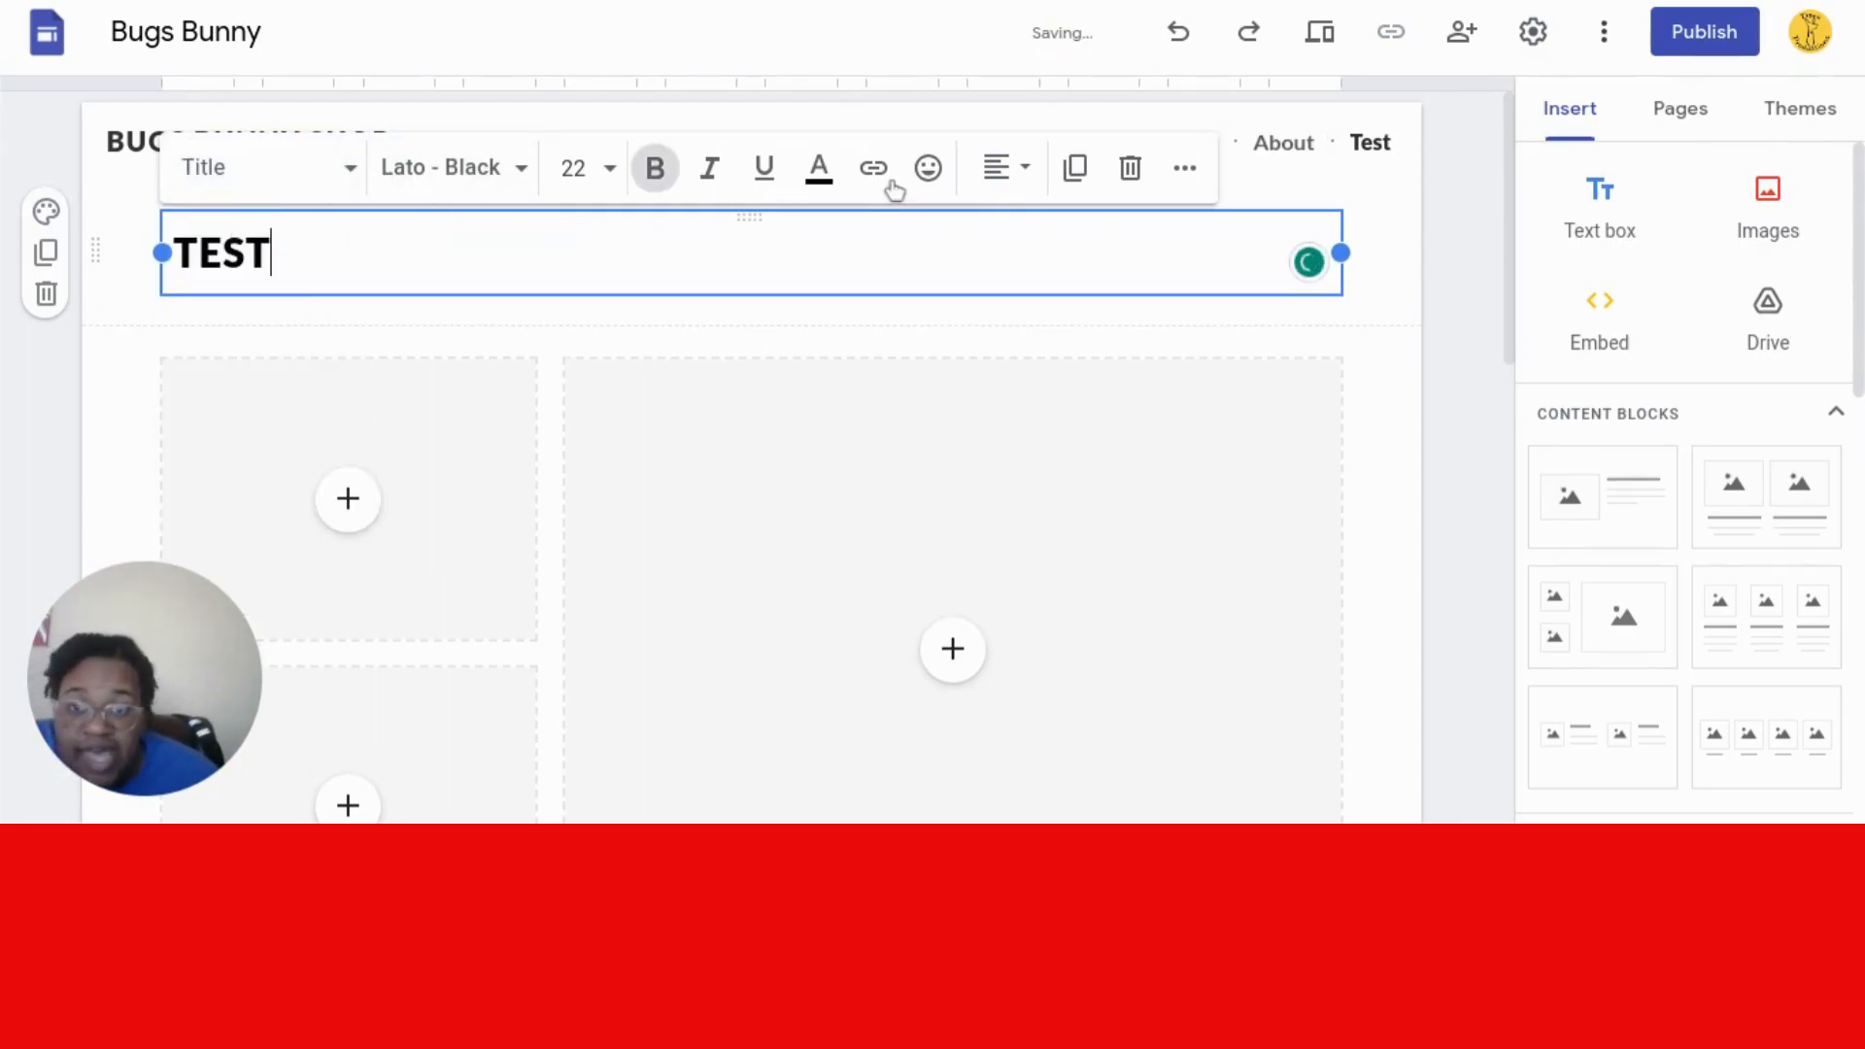
left_click(1000, 169)
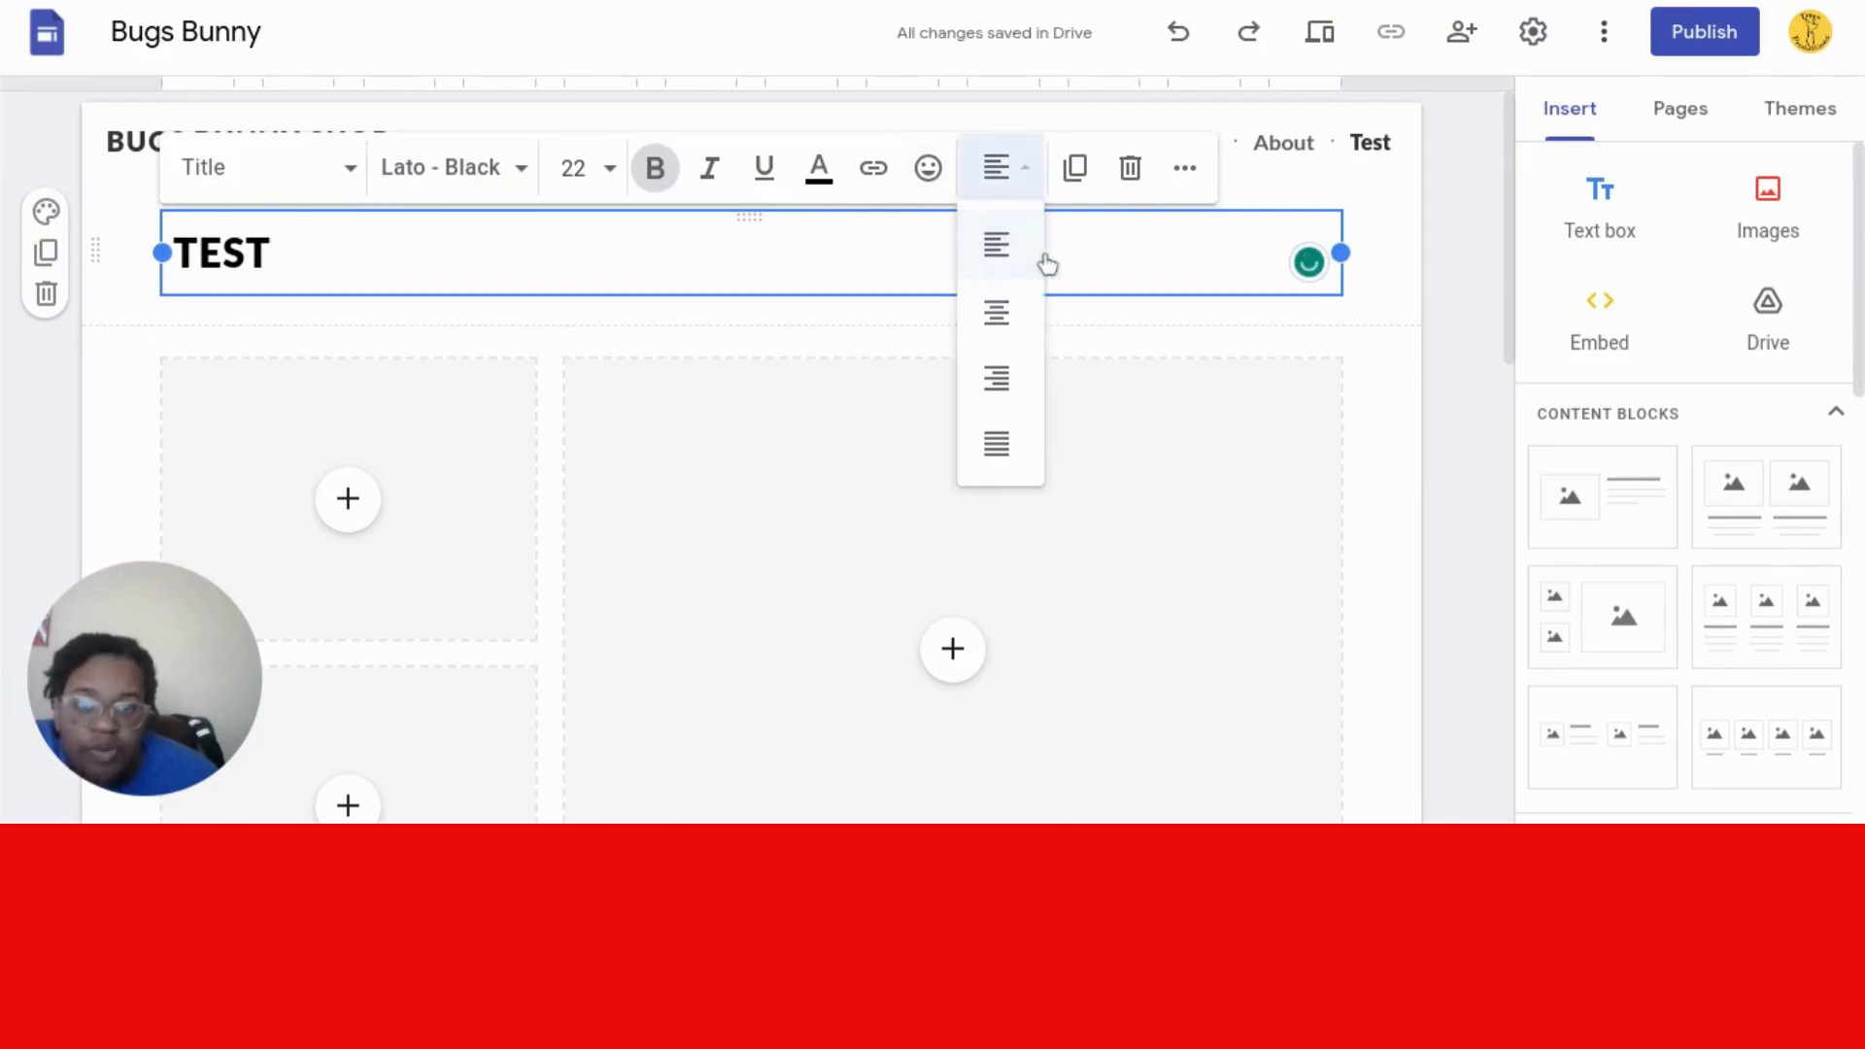
left_click(993, 323)
left_click(605, 163)
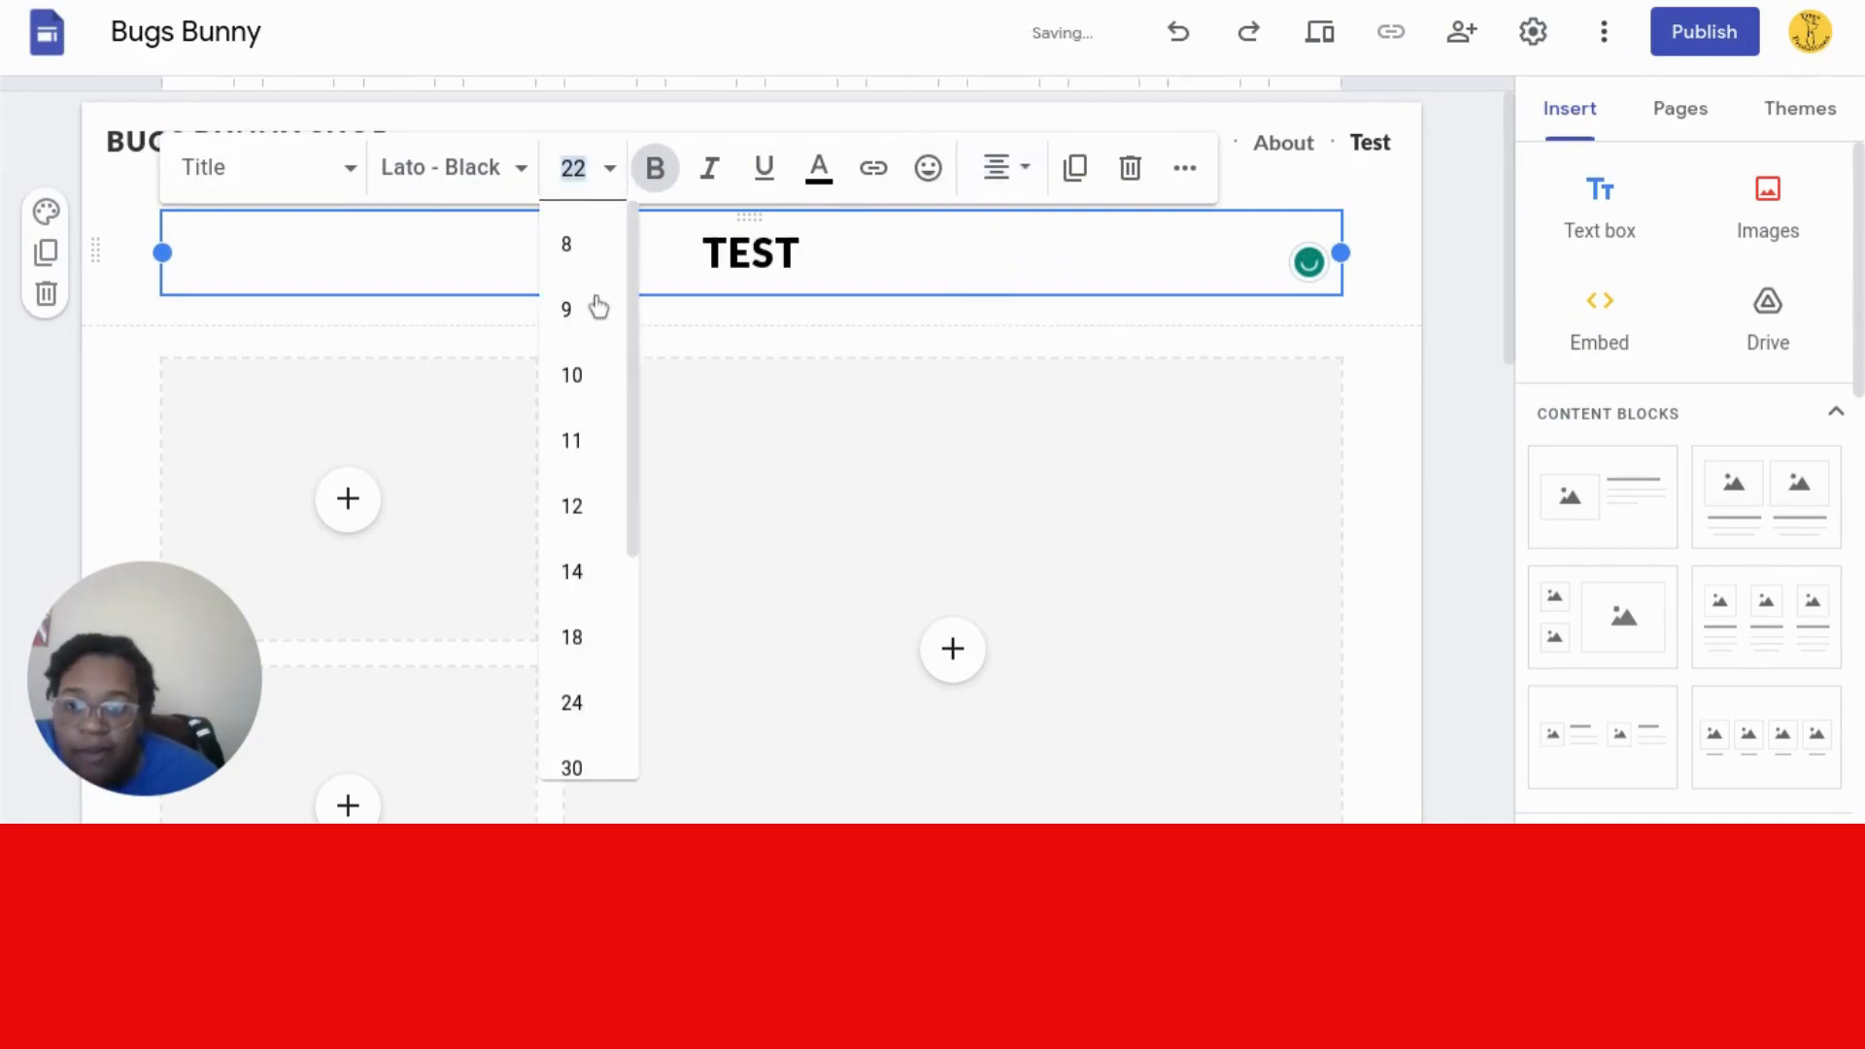
- Set the TEST title's font size to 60 and deselect the box
left_click_drag(633, 421, 608, 645)
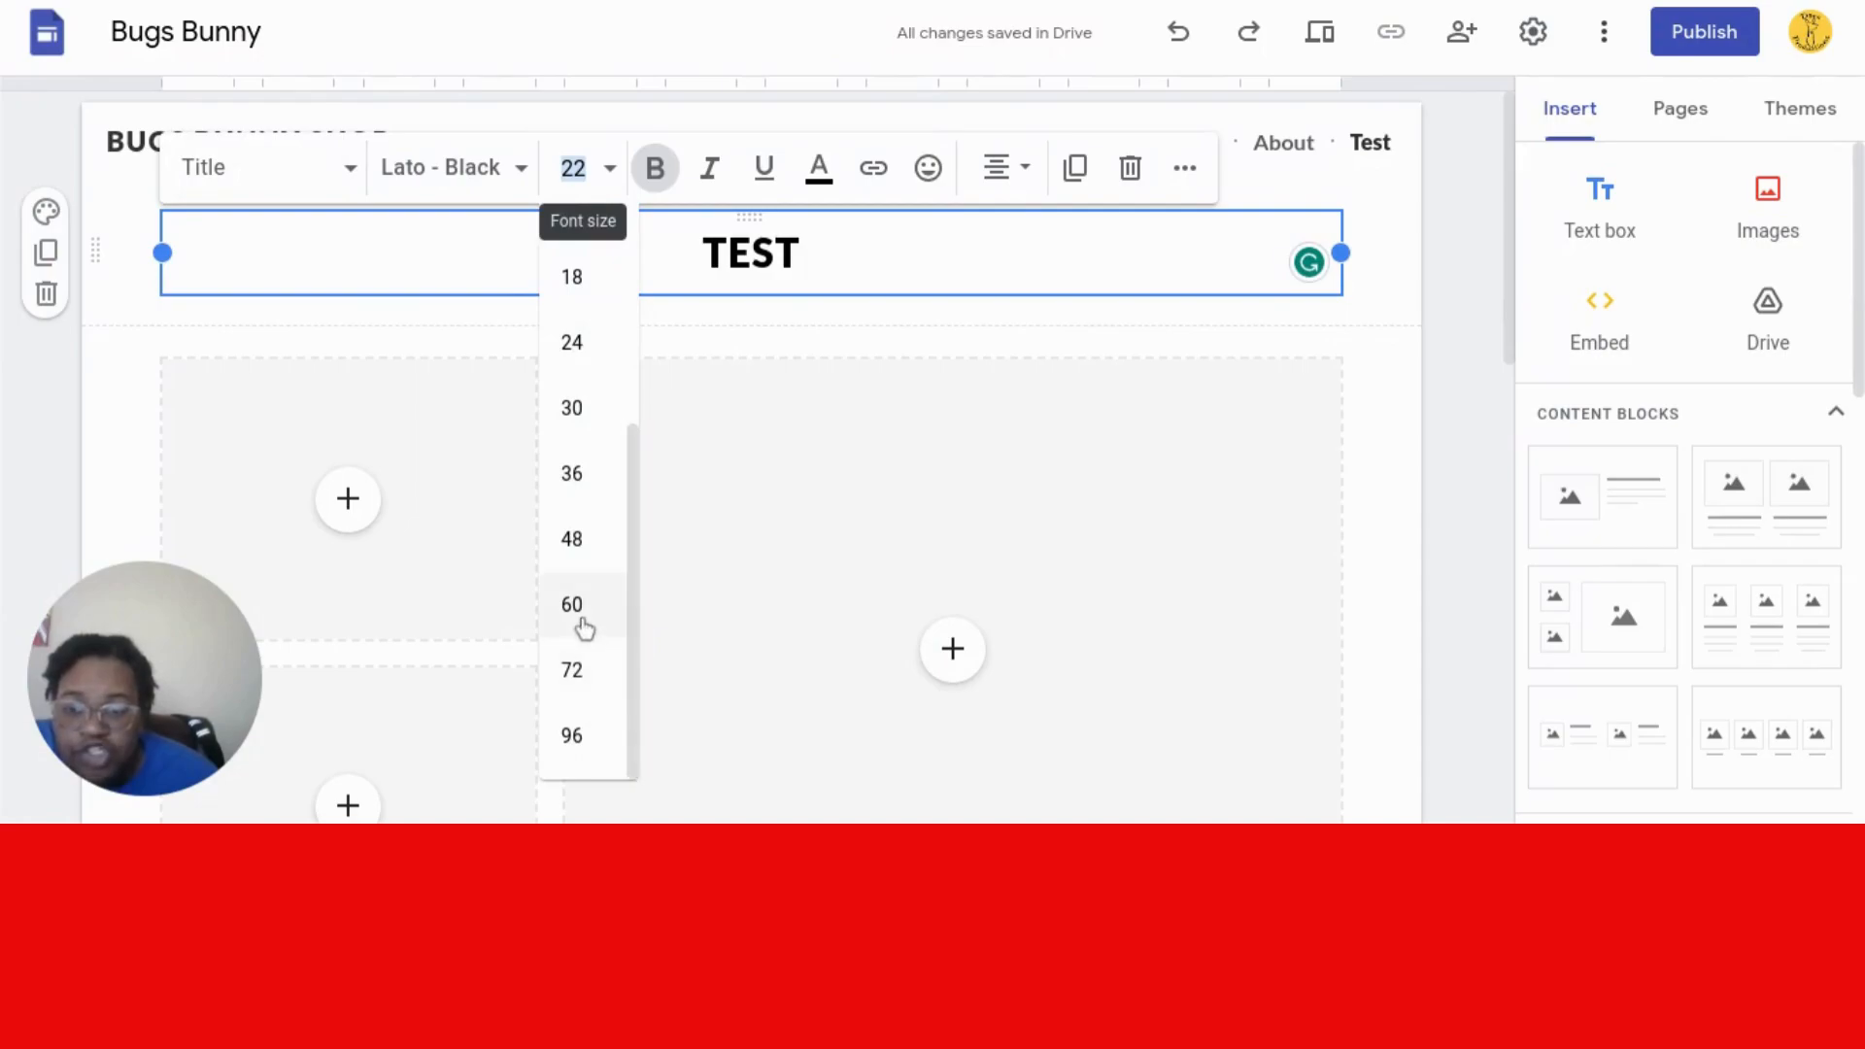
left_click(583, 628)
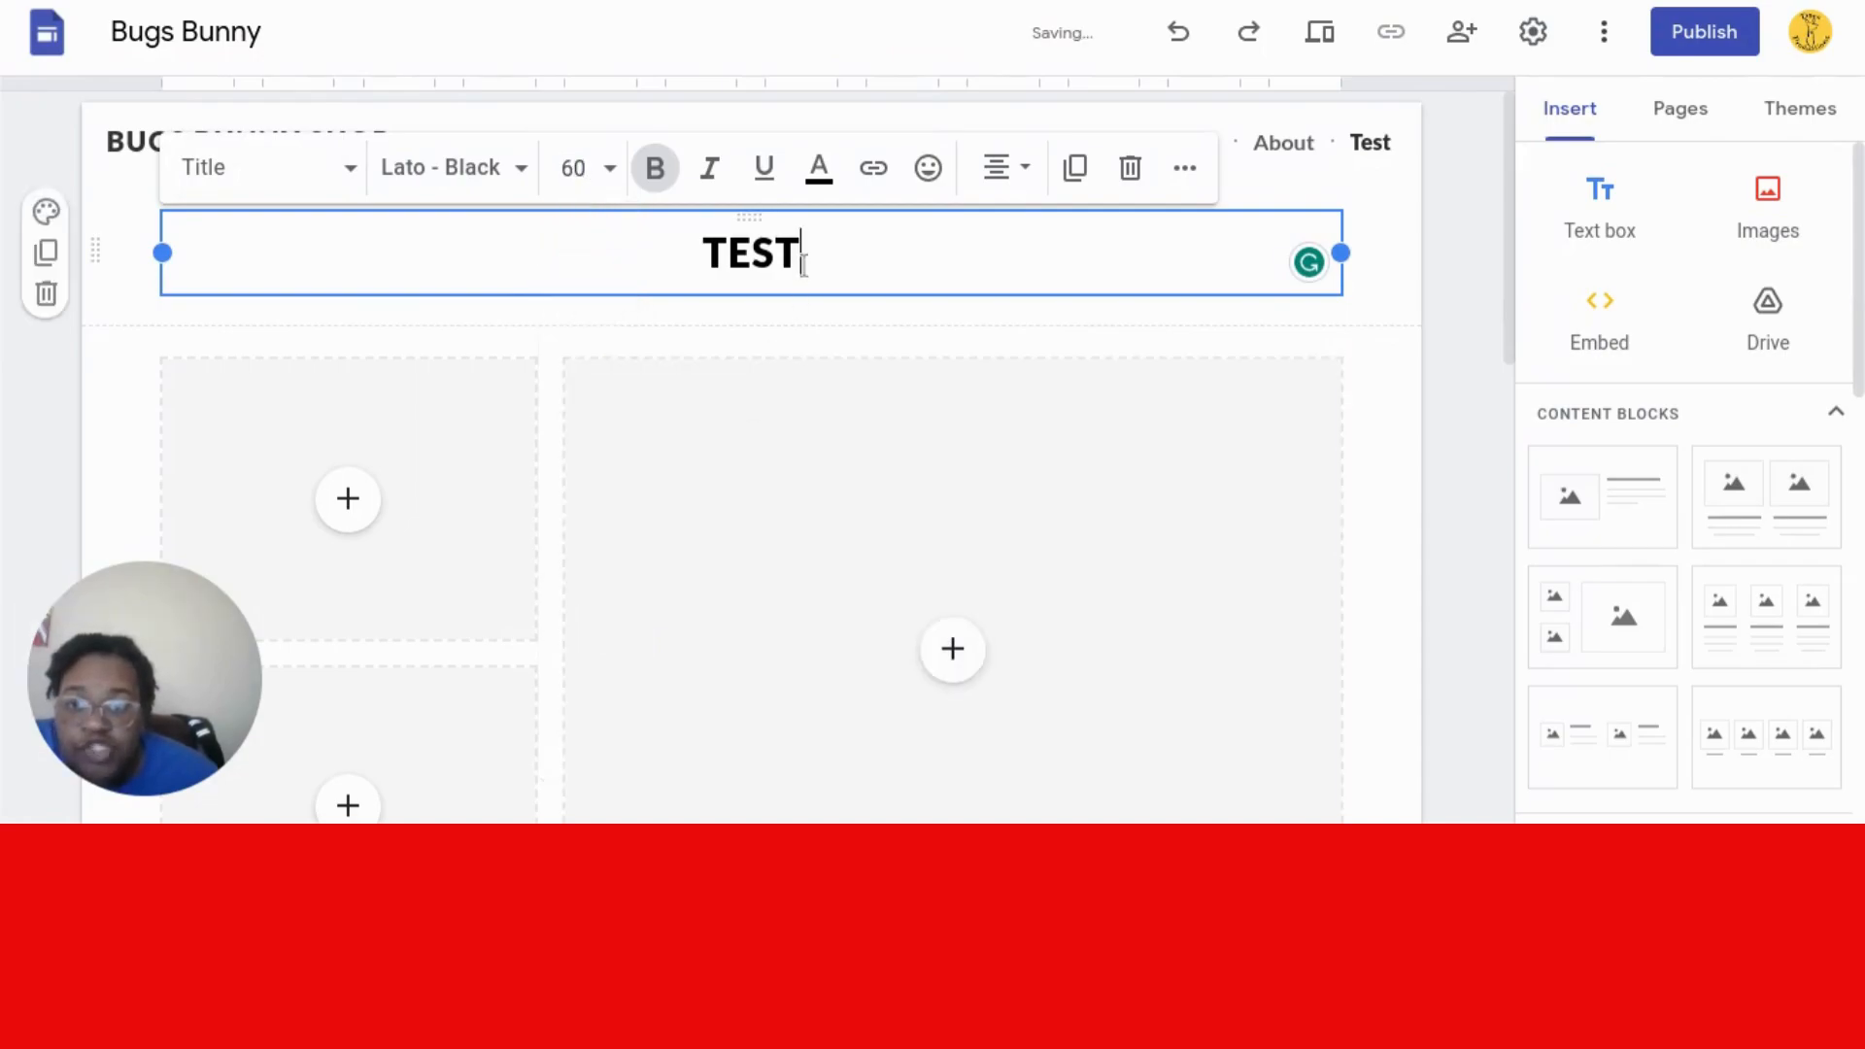
double_click(767, 254)
left_click(608, 170)
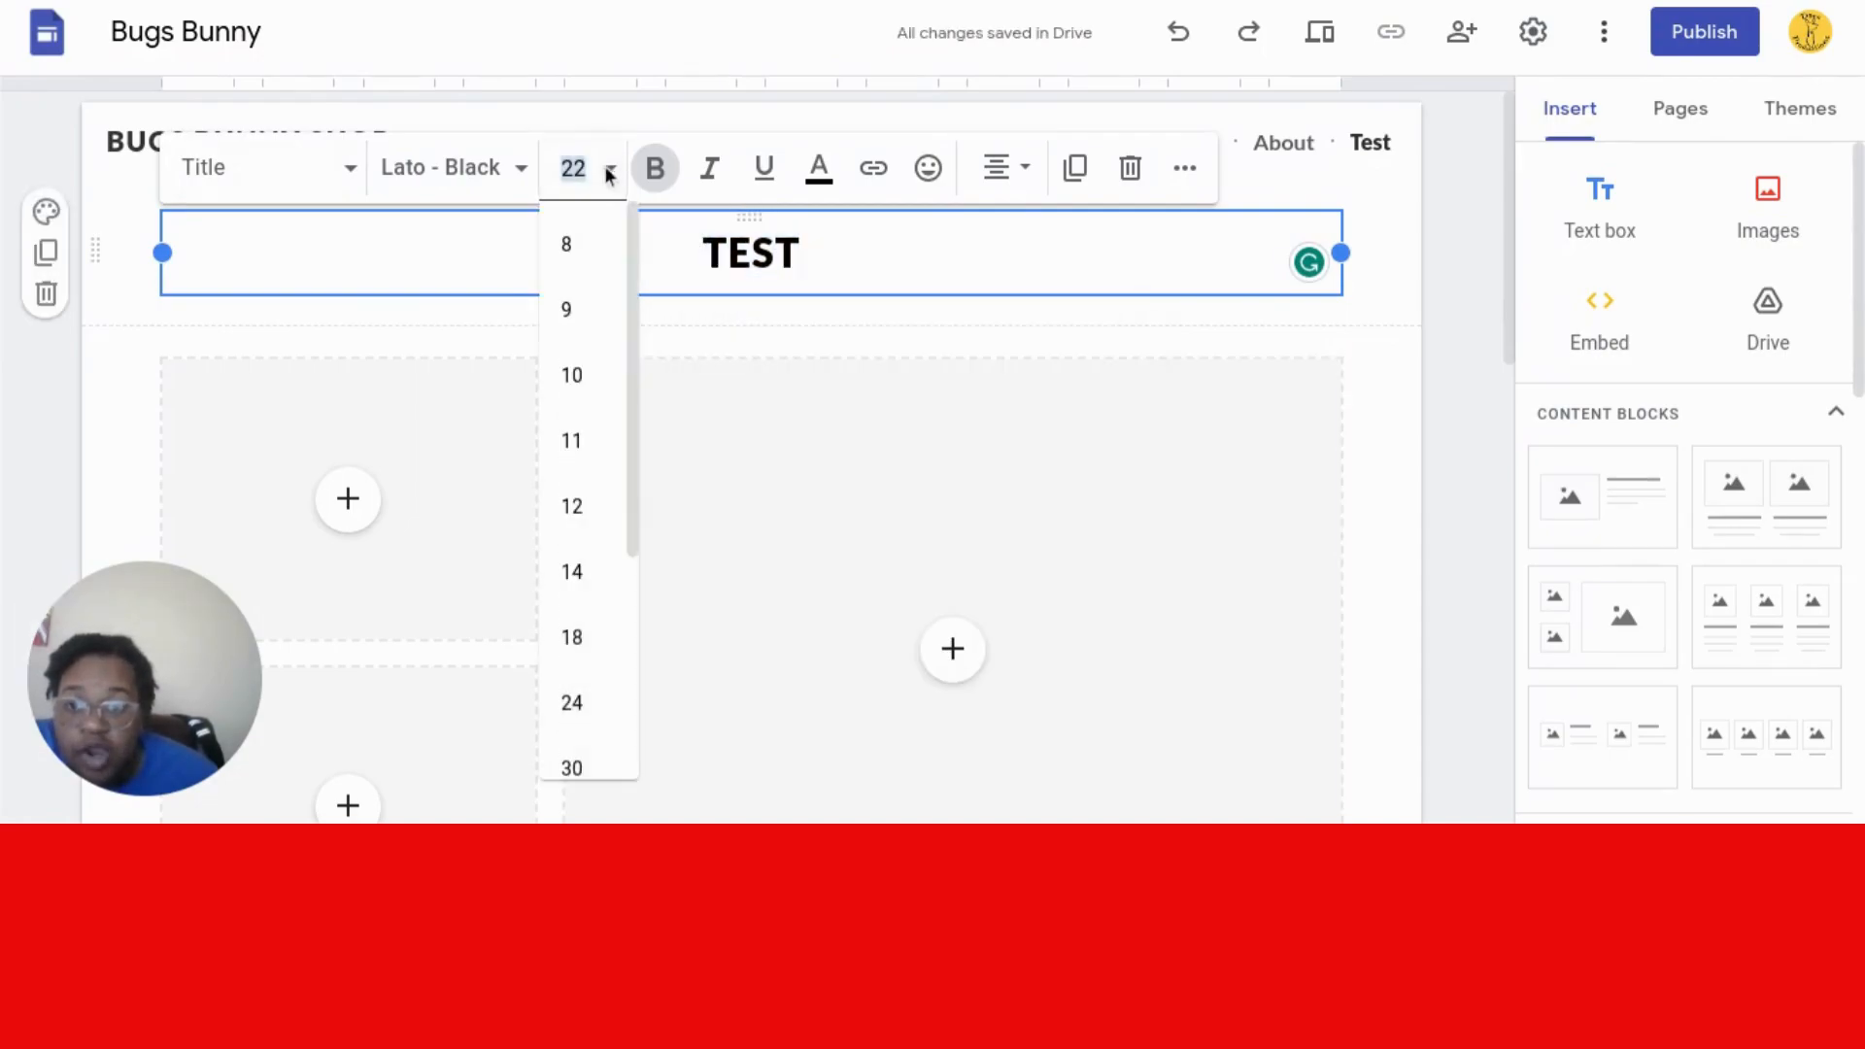
left_click_drag(632, 318, 635, 633)
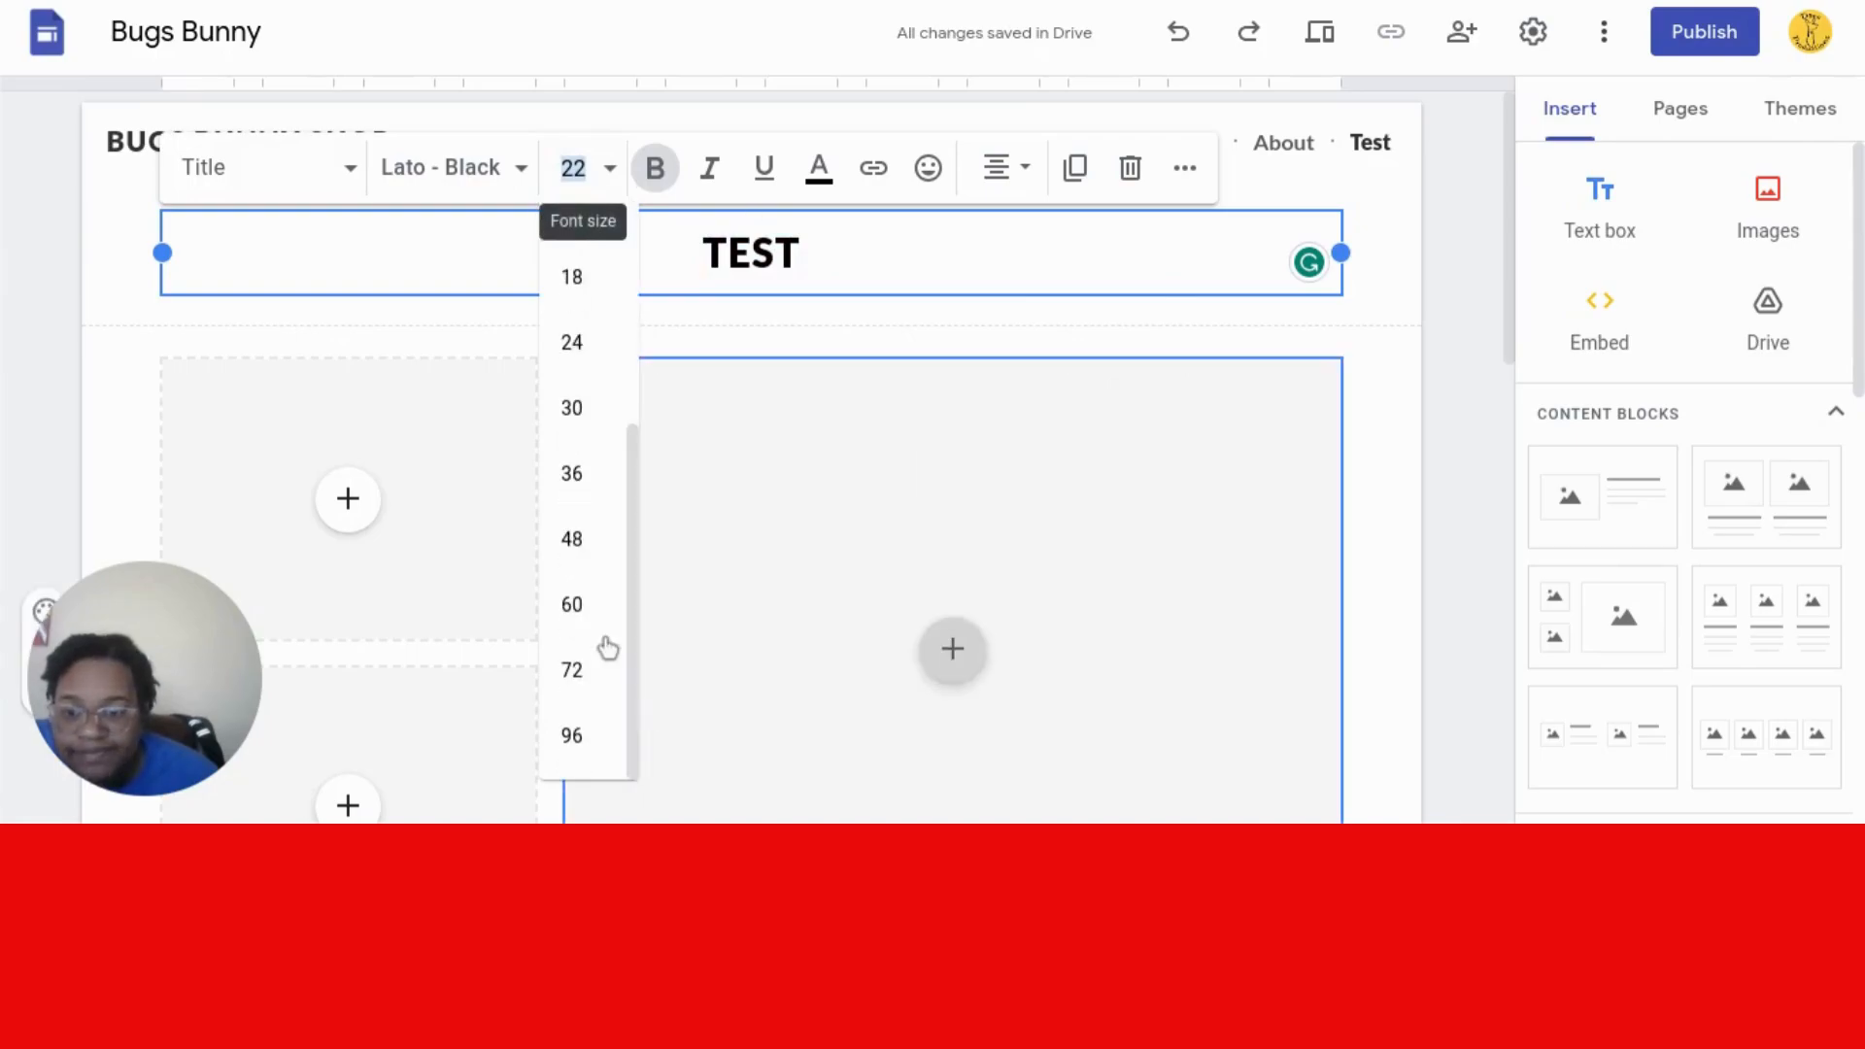
left_click(583, 612)
left_click(1433, 395)
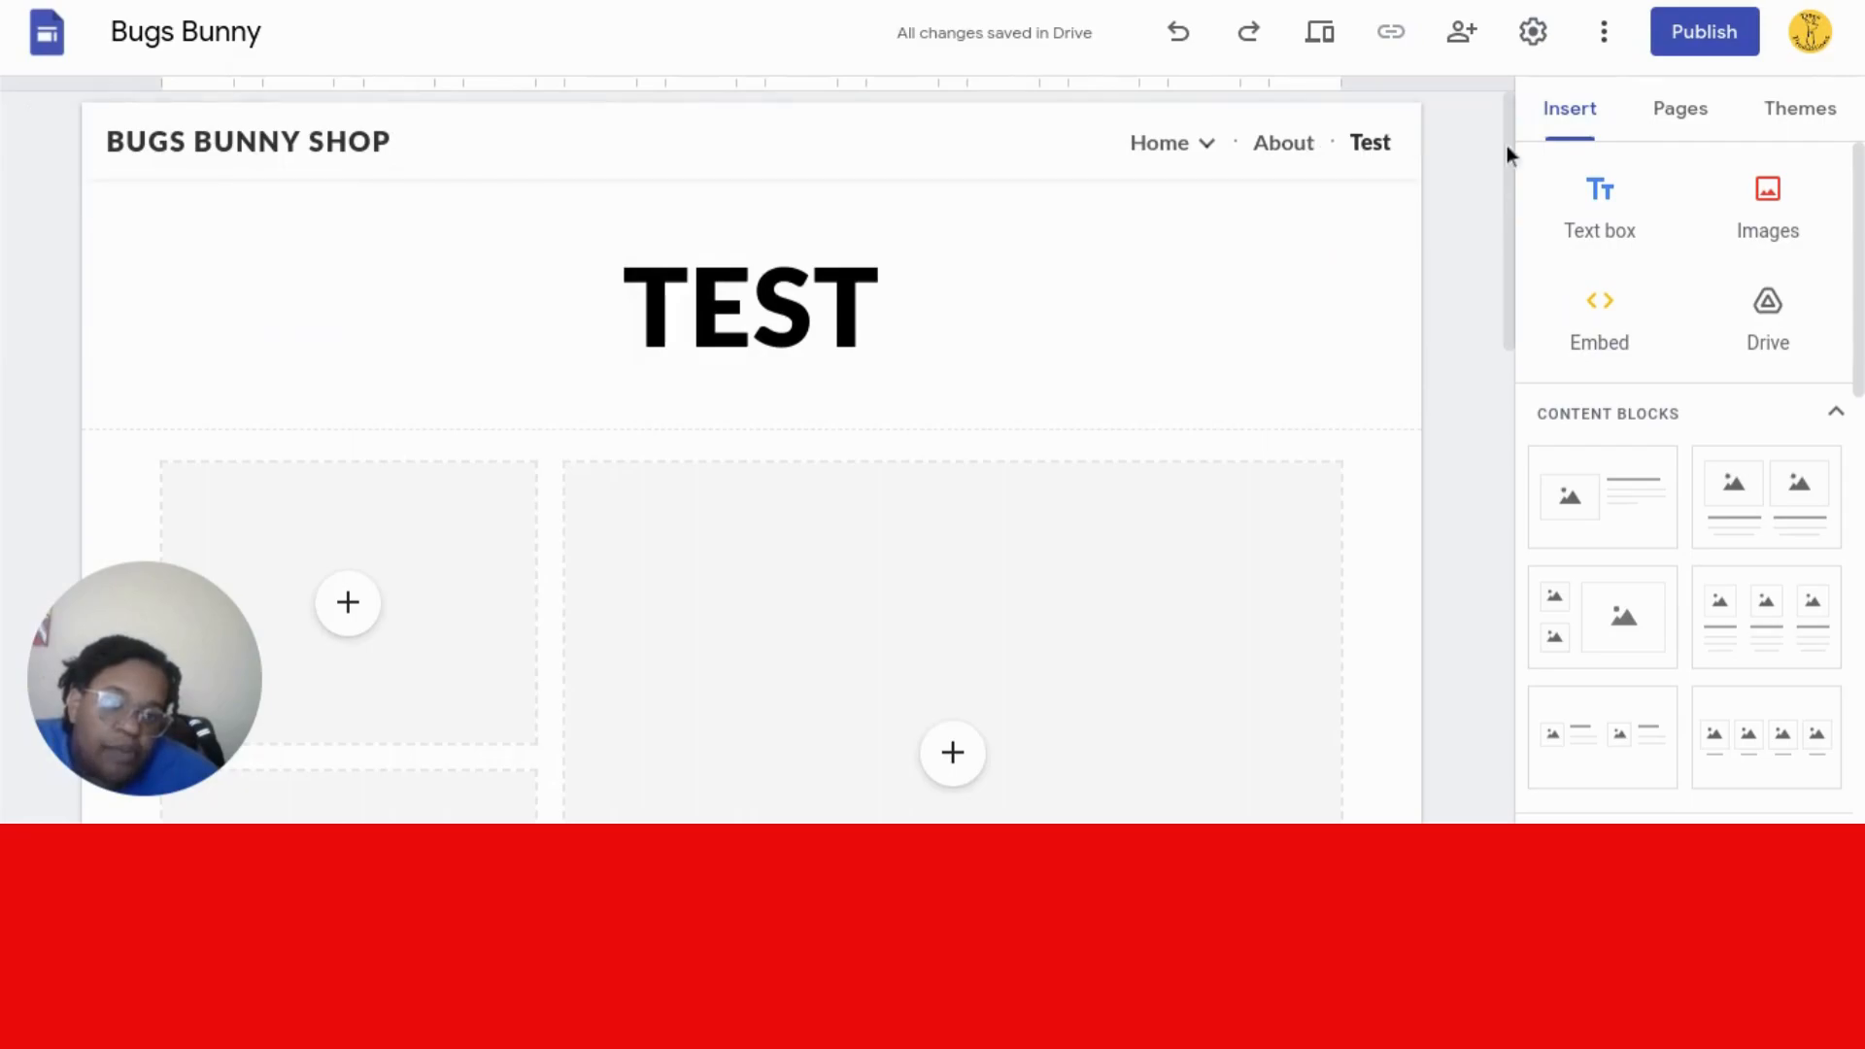
- Nest the Test page under Mission and expand Mission in the navigation
left_click(1665, 111)
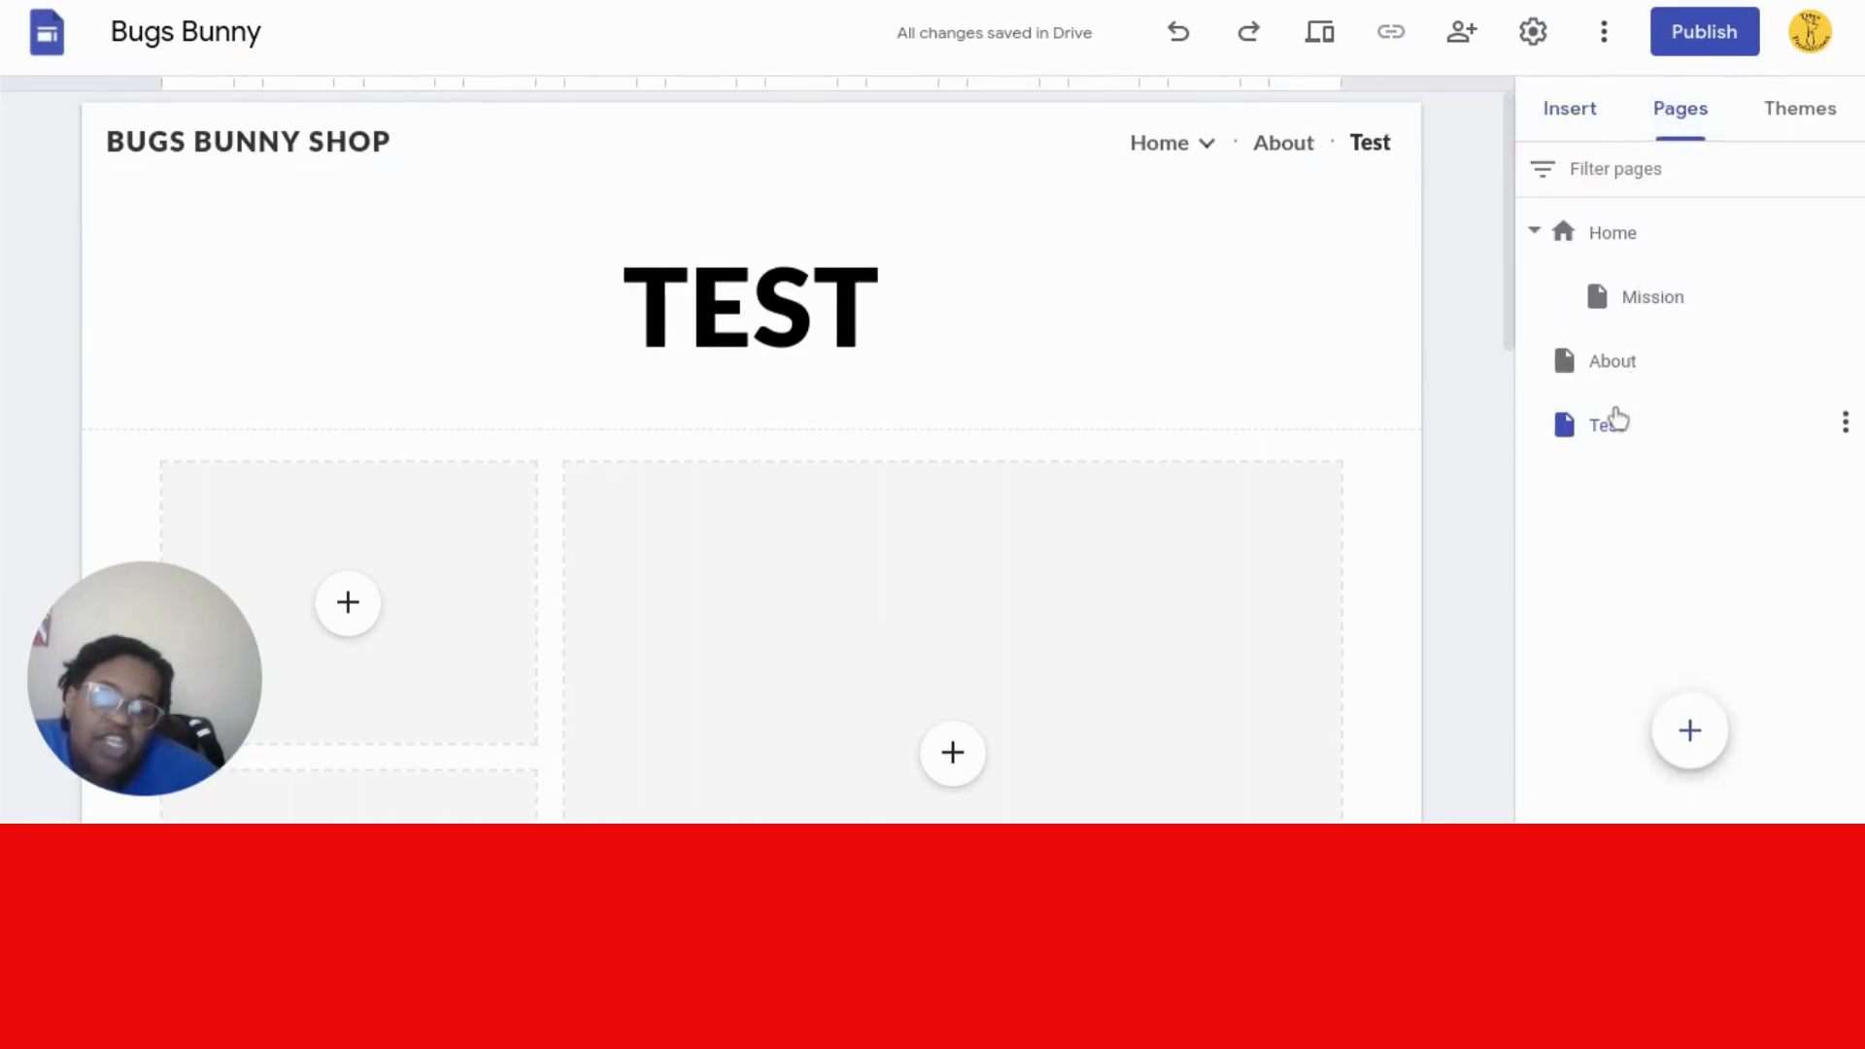
left_click_drag(1571, 439, 1605, 297)
mouse_move(1276, 156)
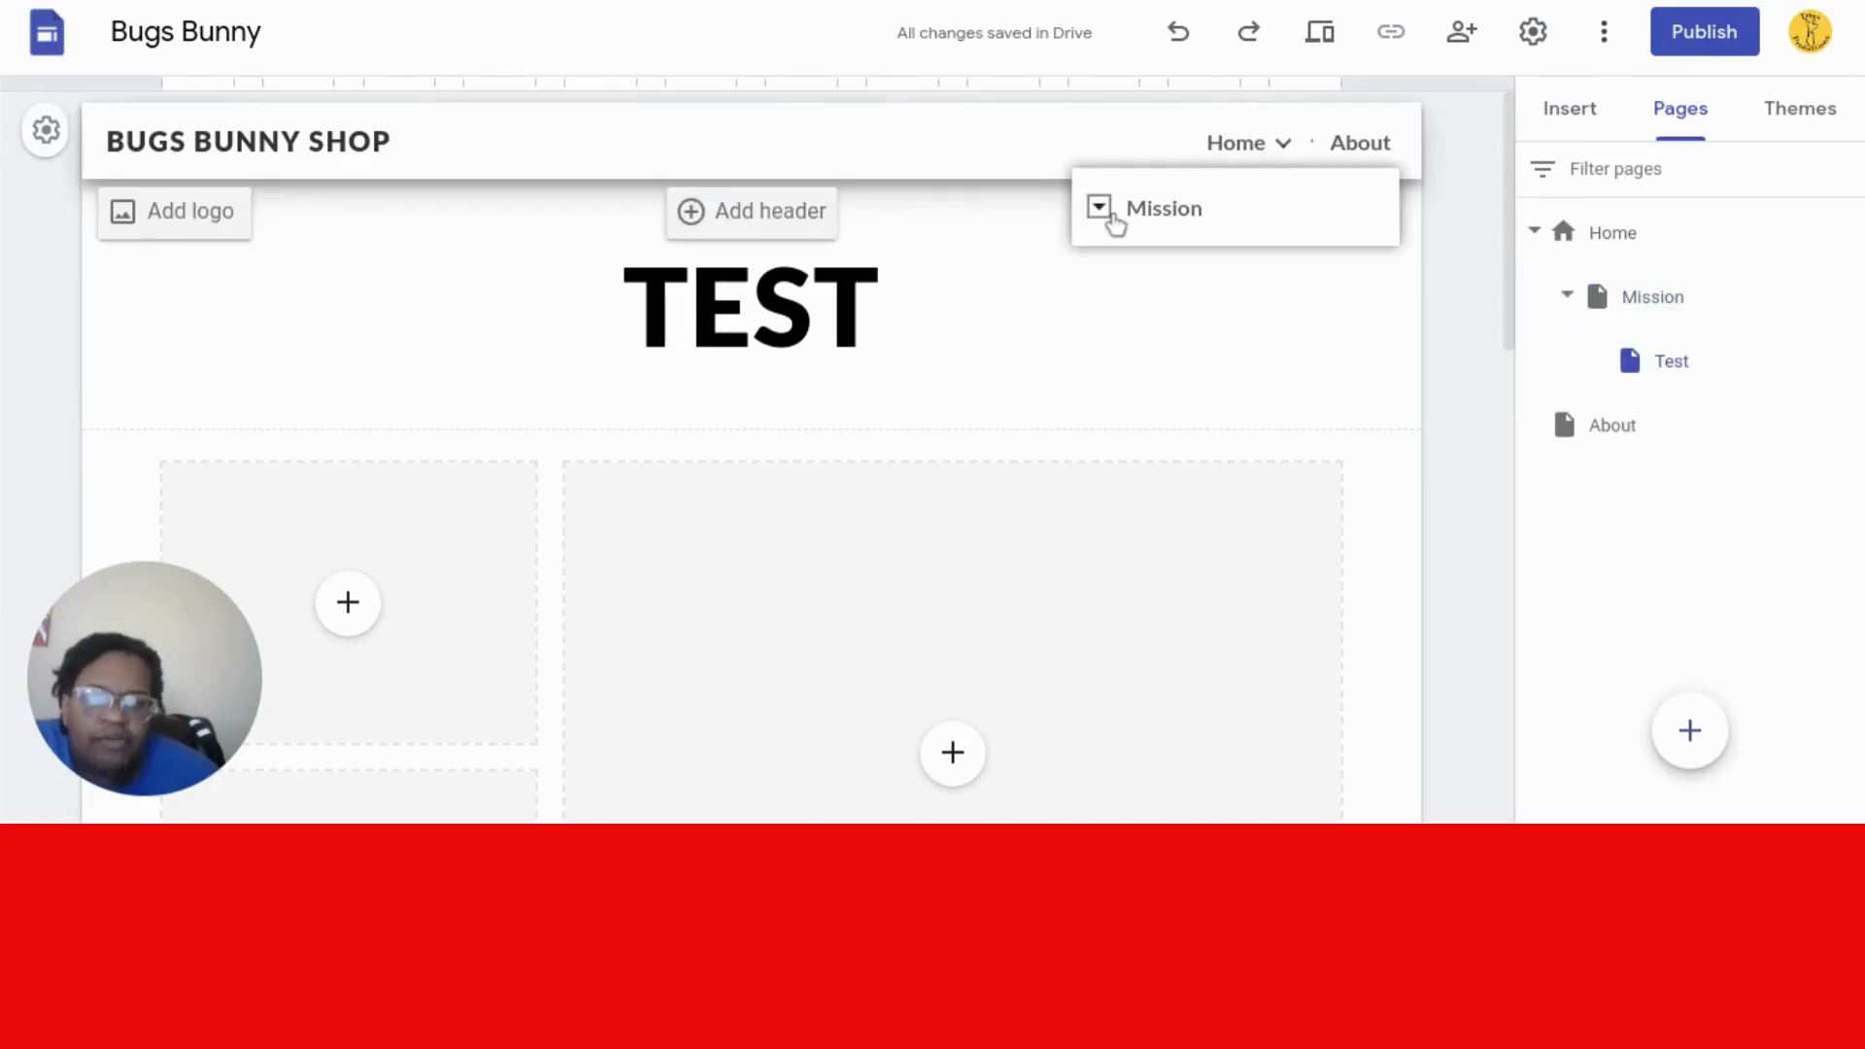
left_click(1101, 210)
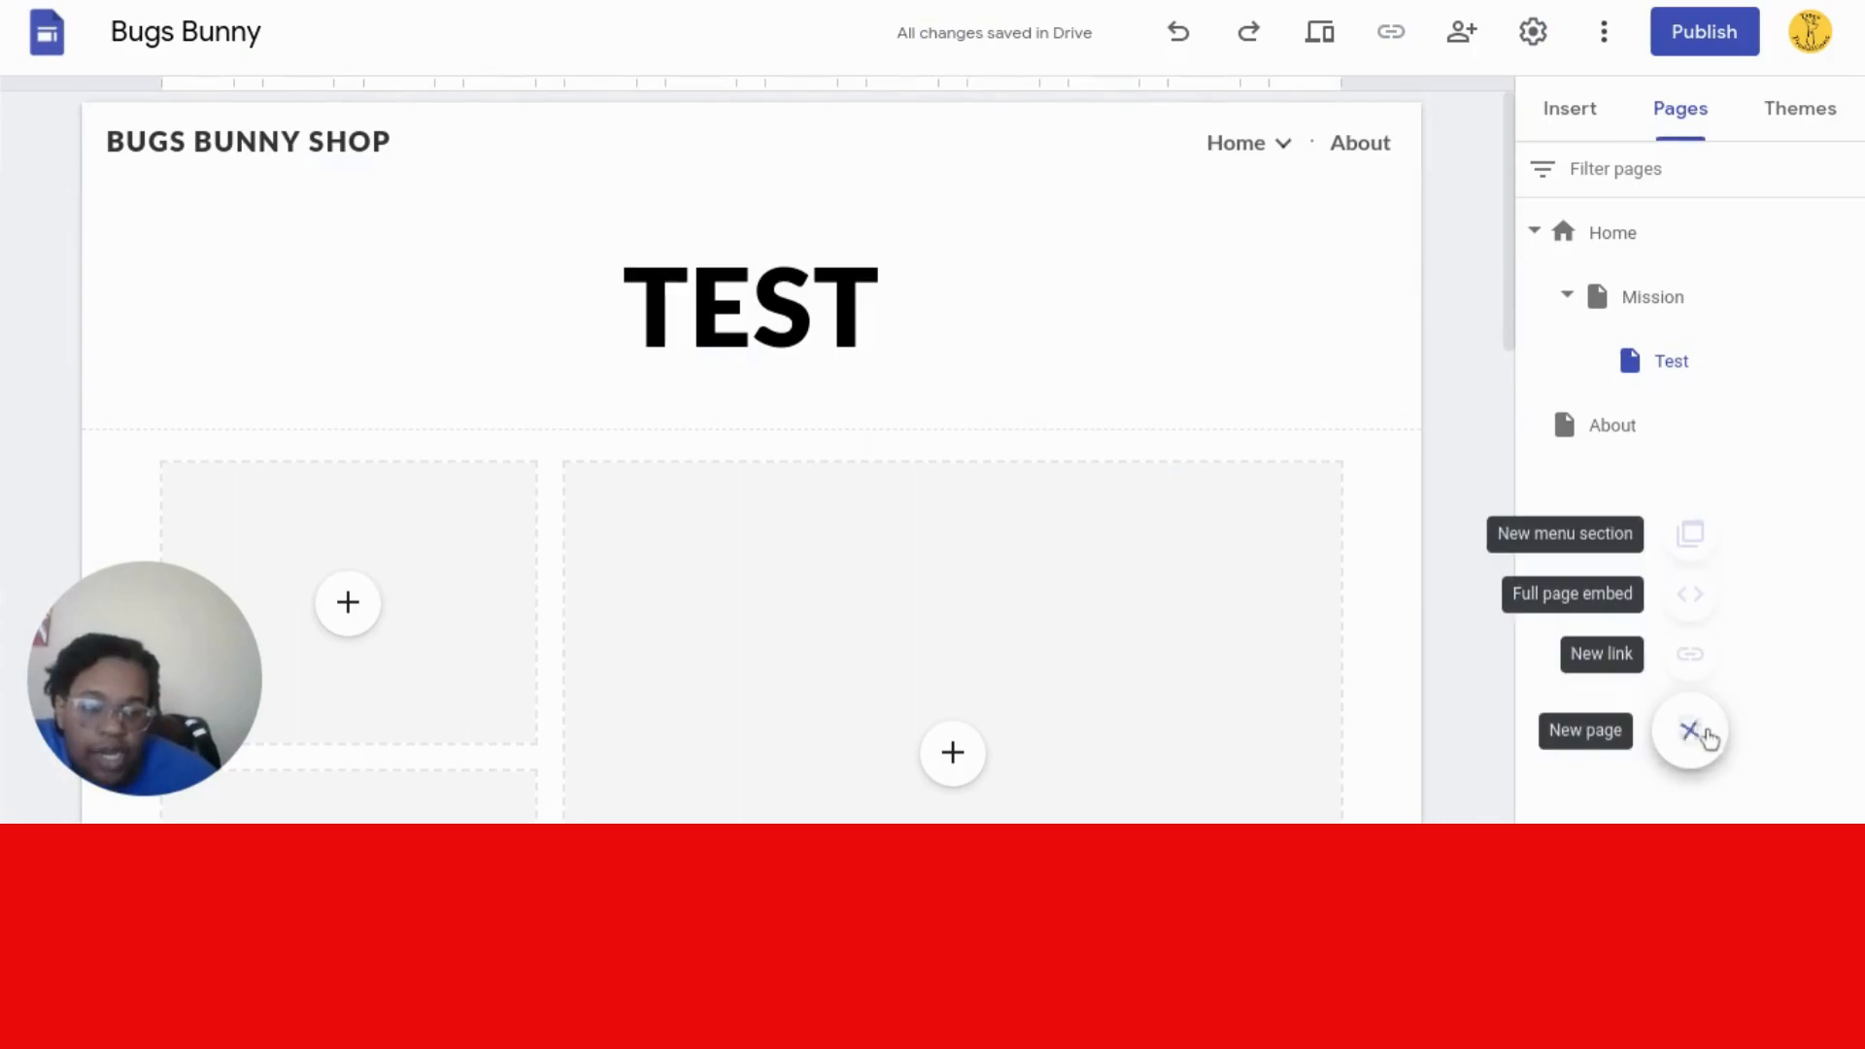
- Open and cancel the New page and New menu section prompts
left_click(1690, 732)
left_click(1698, 740)
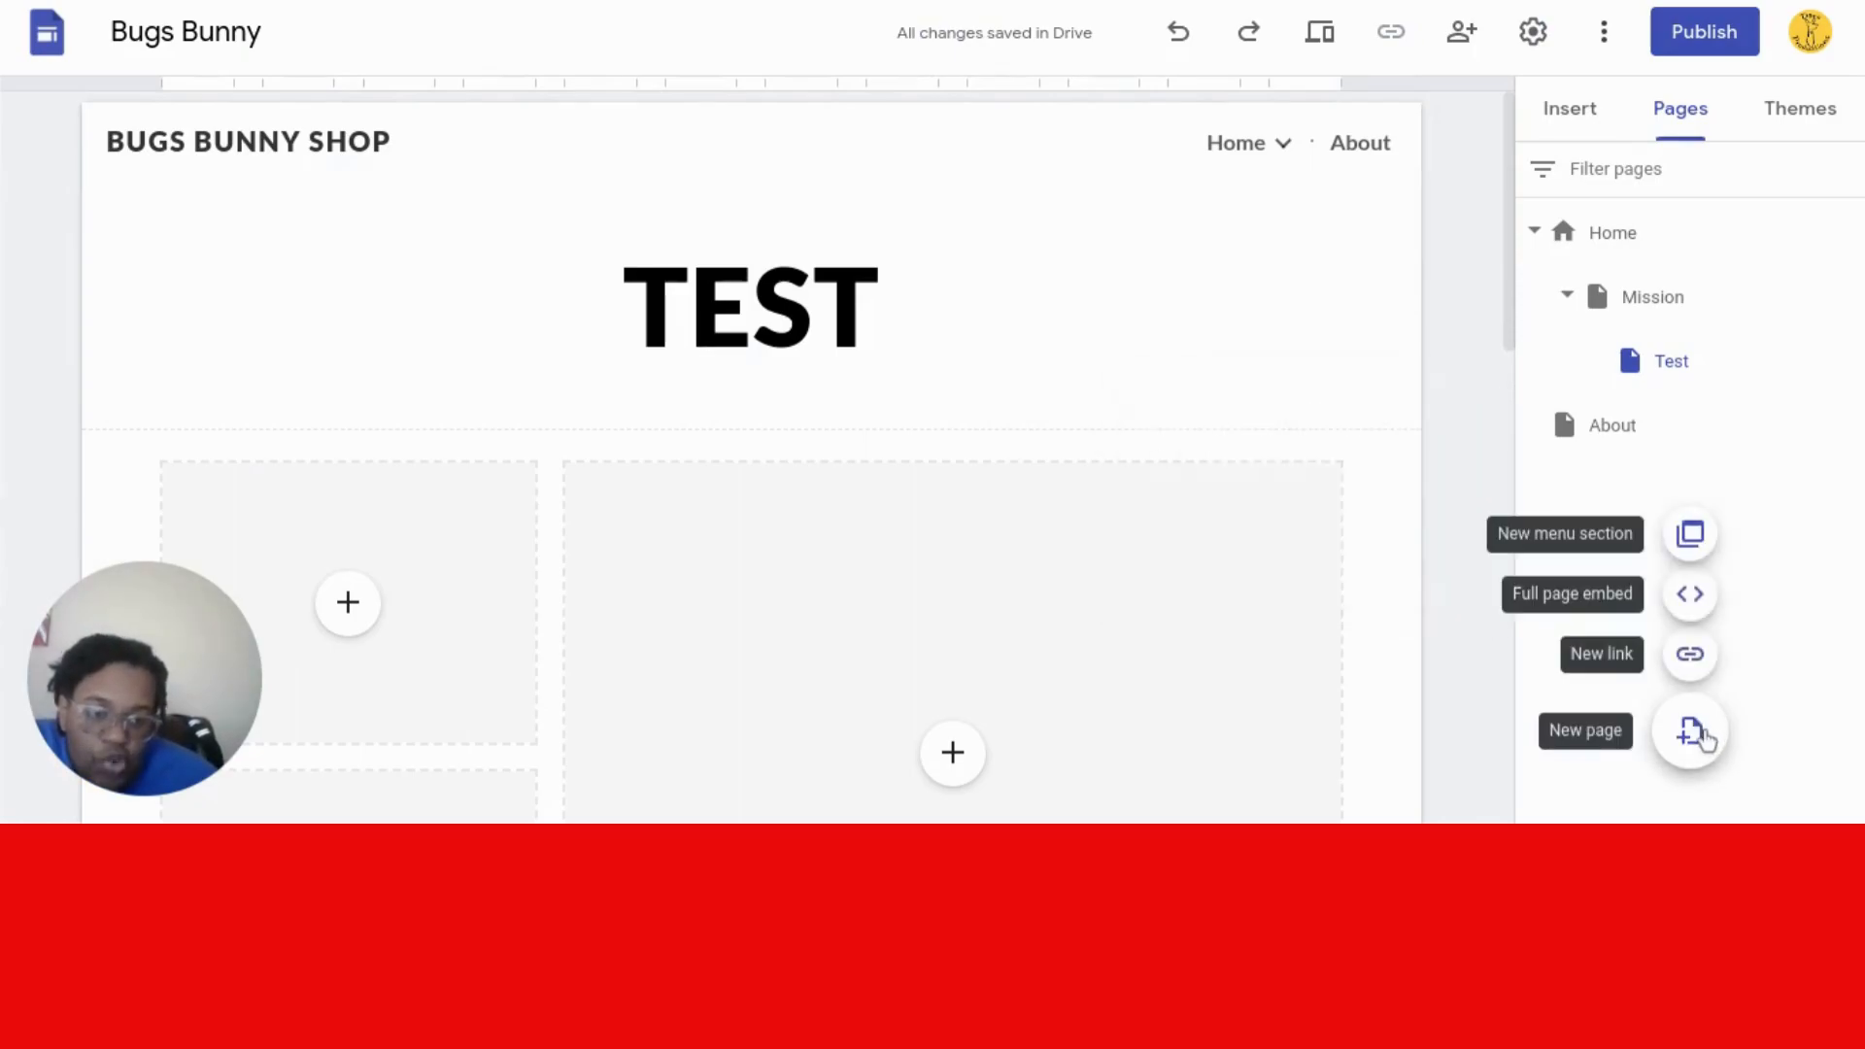
left_click(1690, 536)
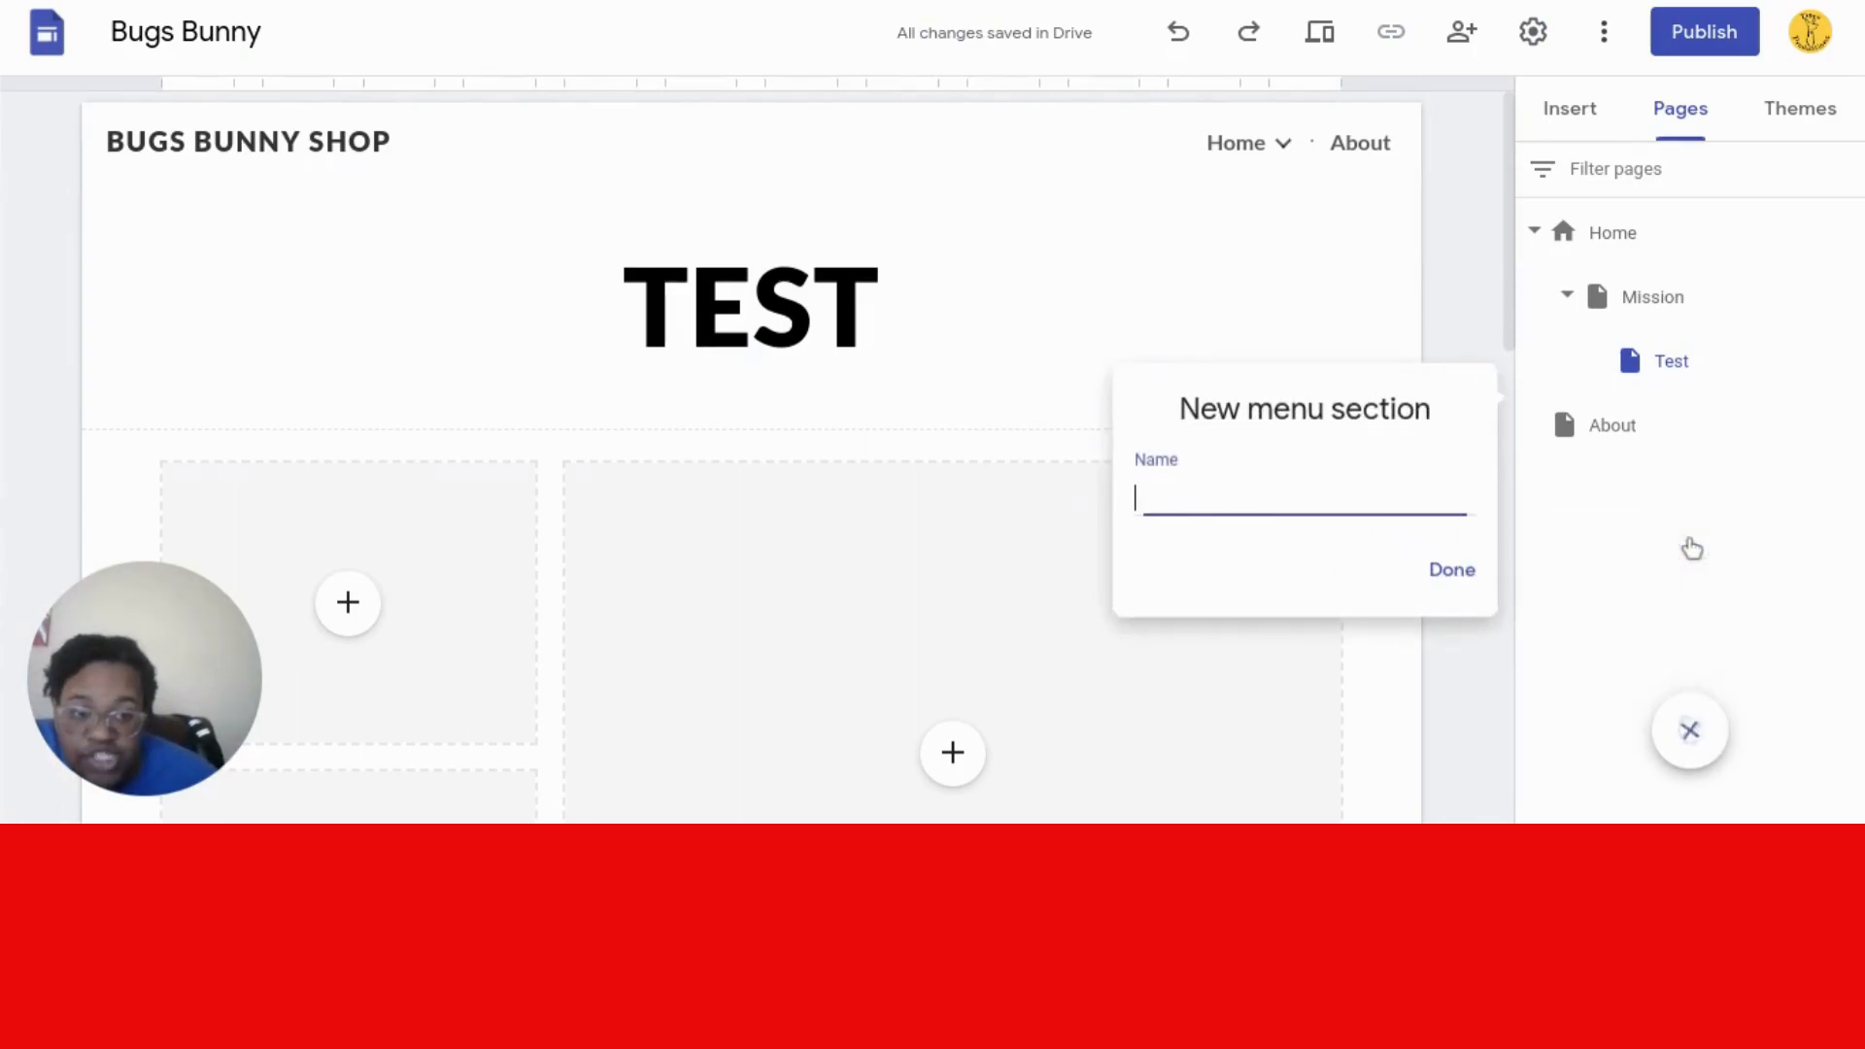
left_click(1457, 573)
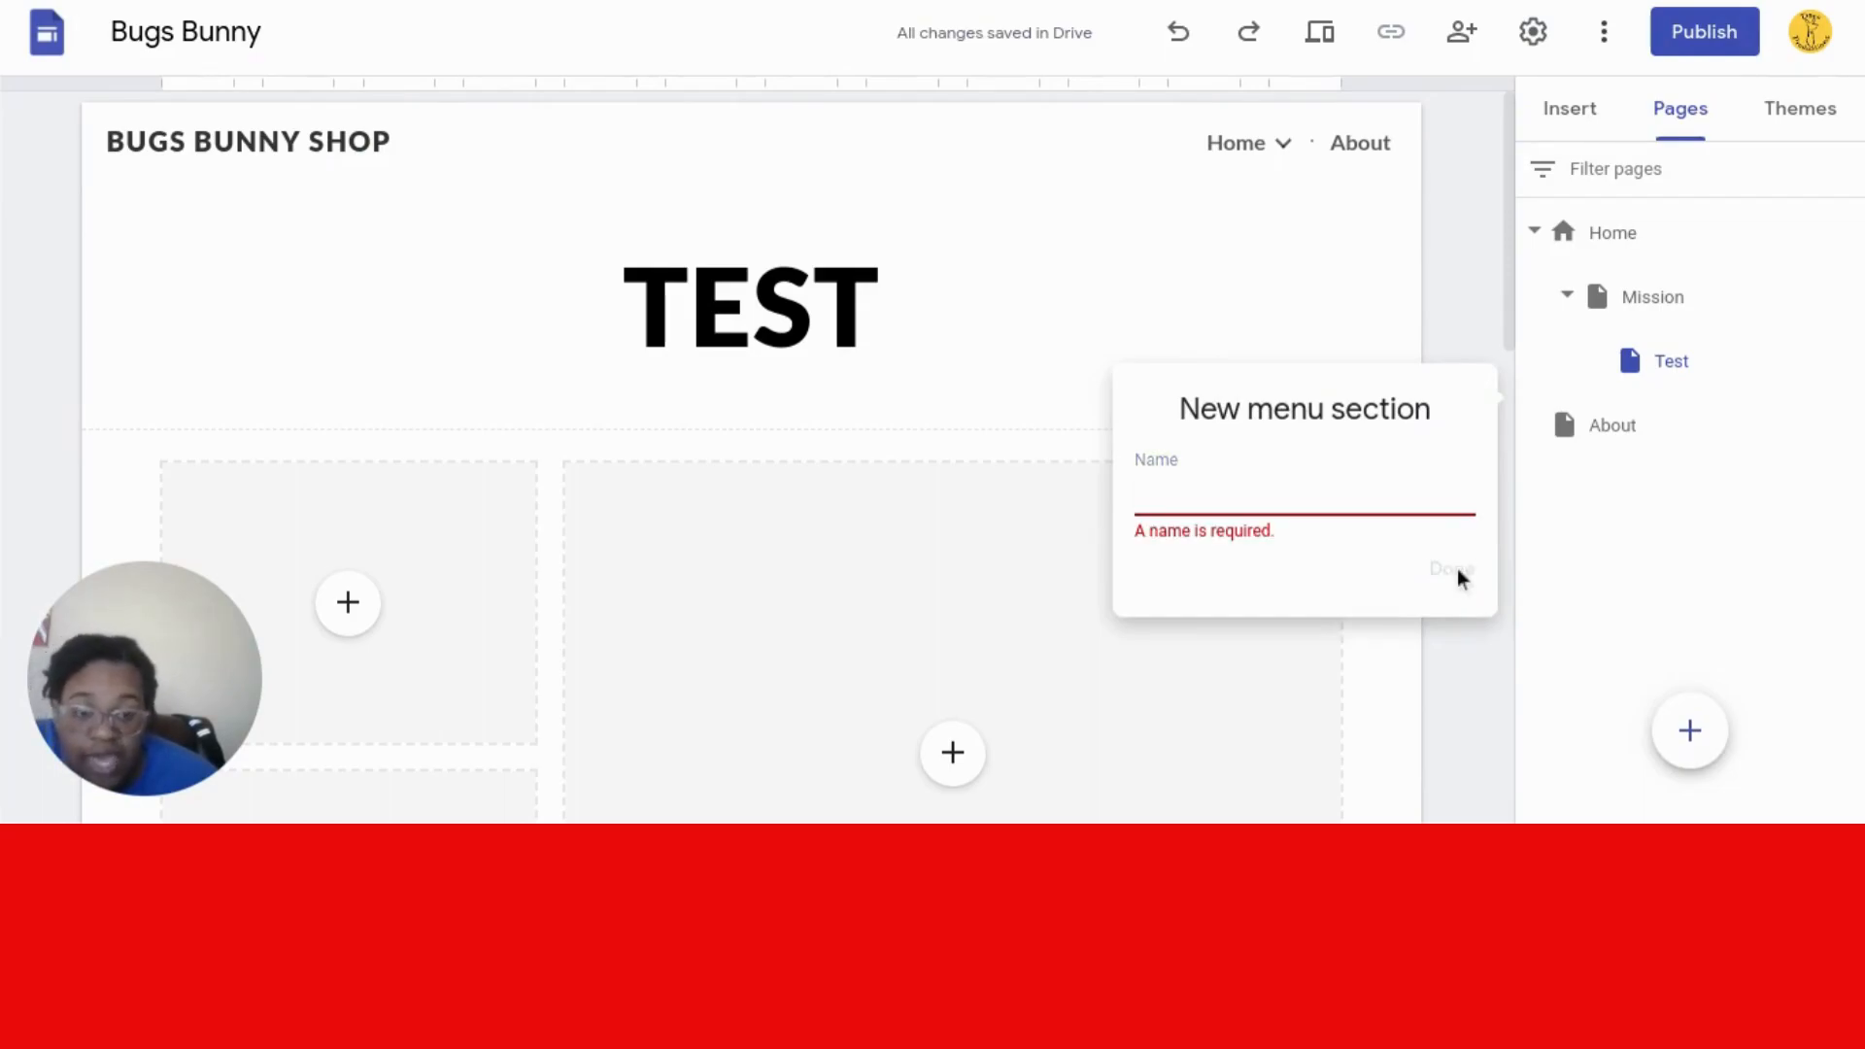
left_click(1700, 554)
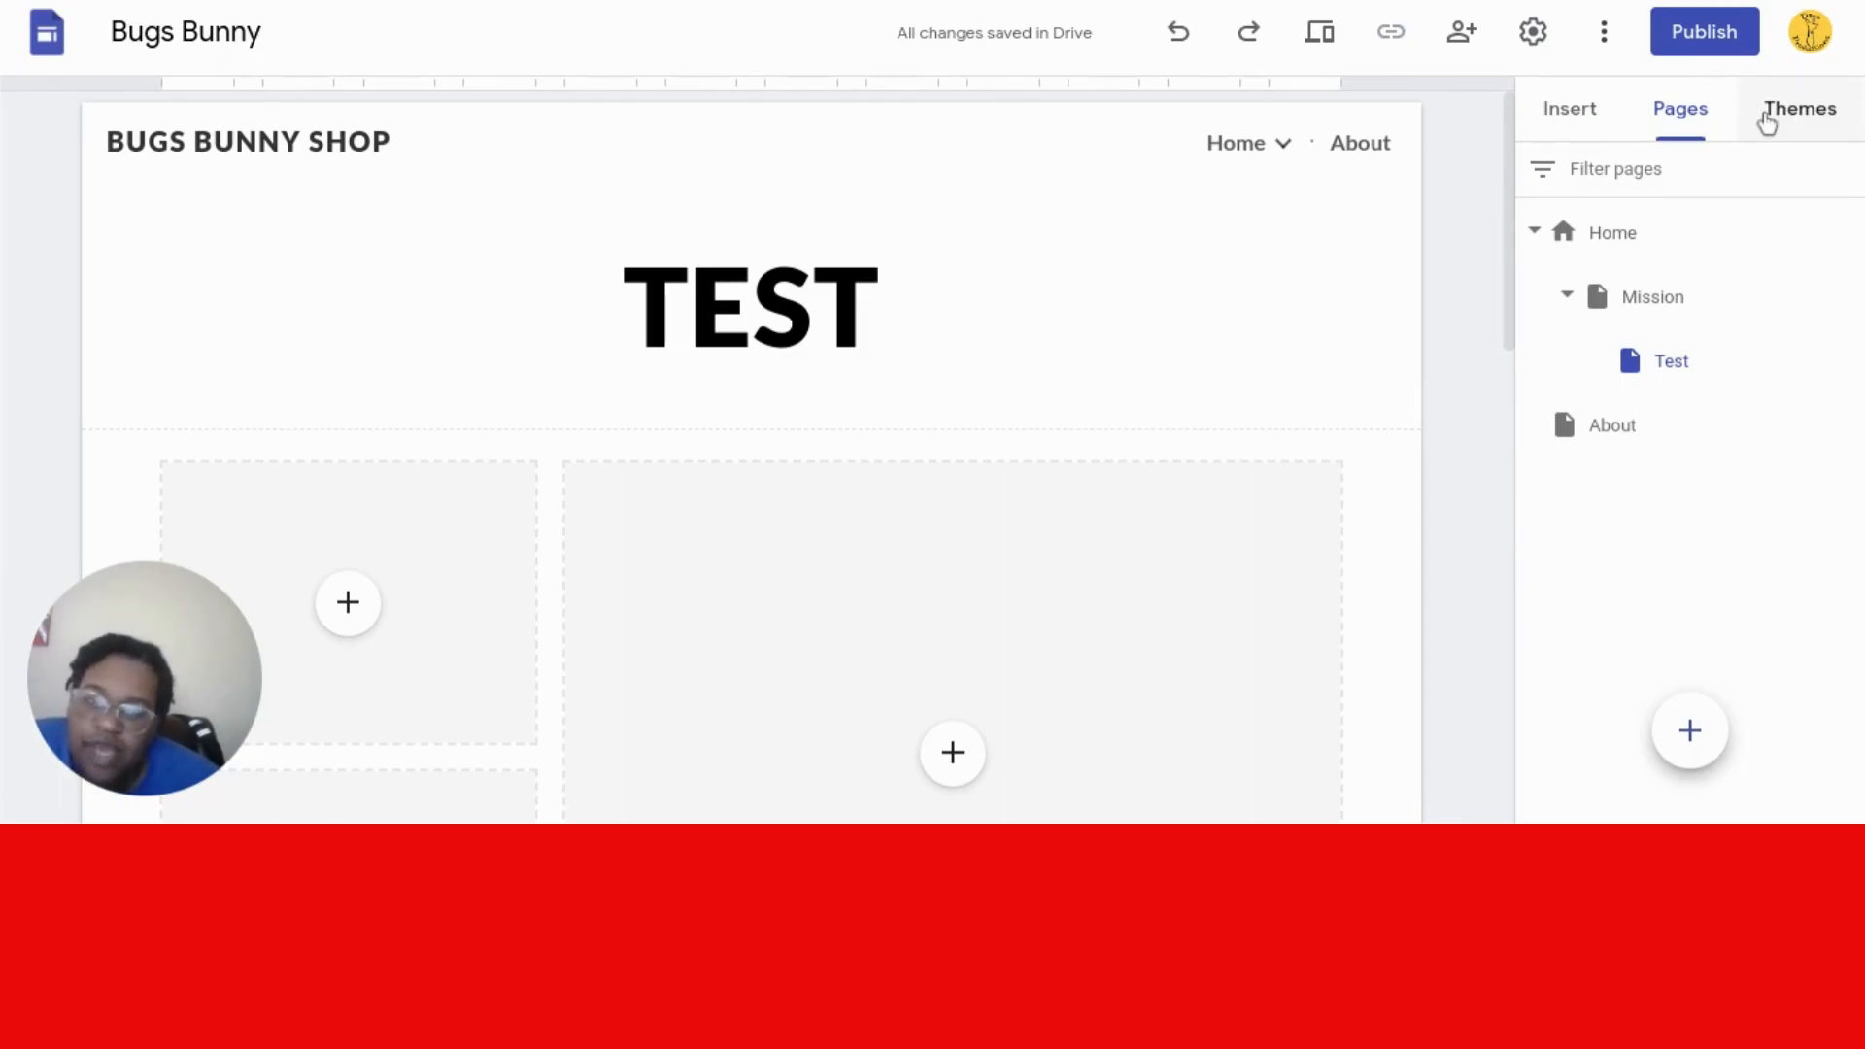
- Go to the Home page and apply the Diplomat theme to the site
left_click(1766, 120)
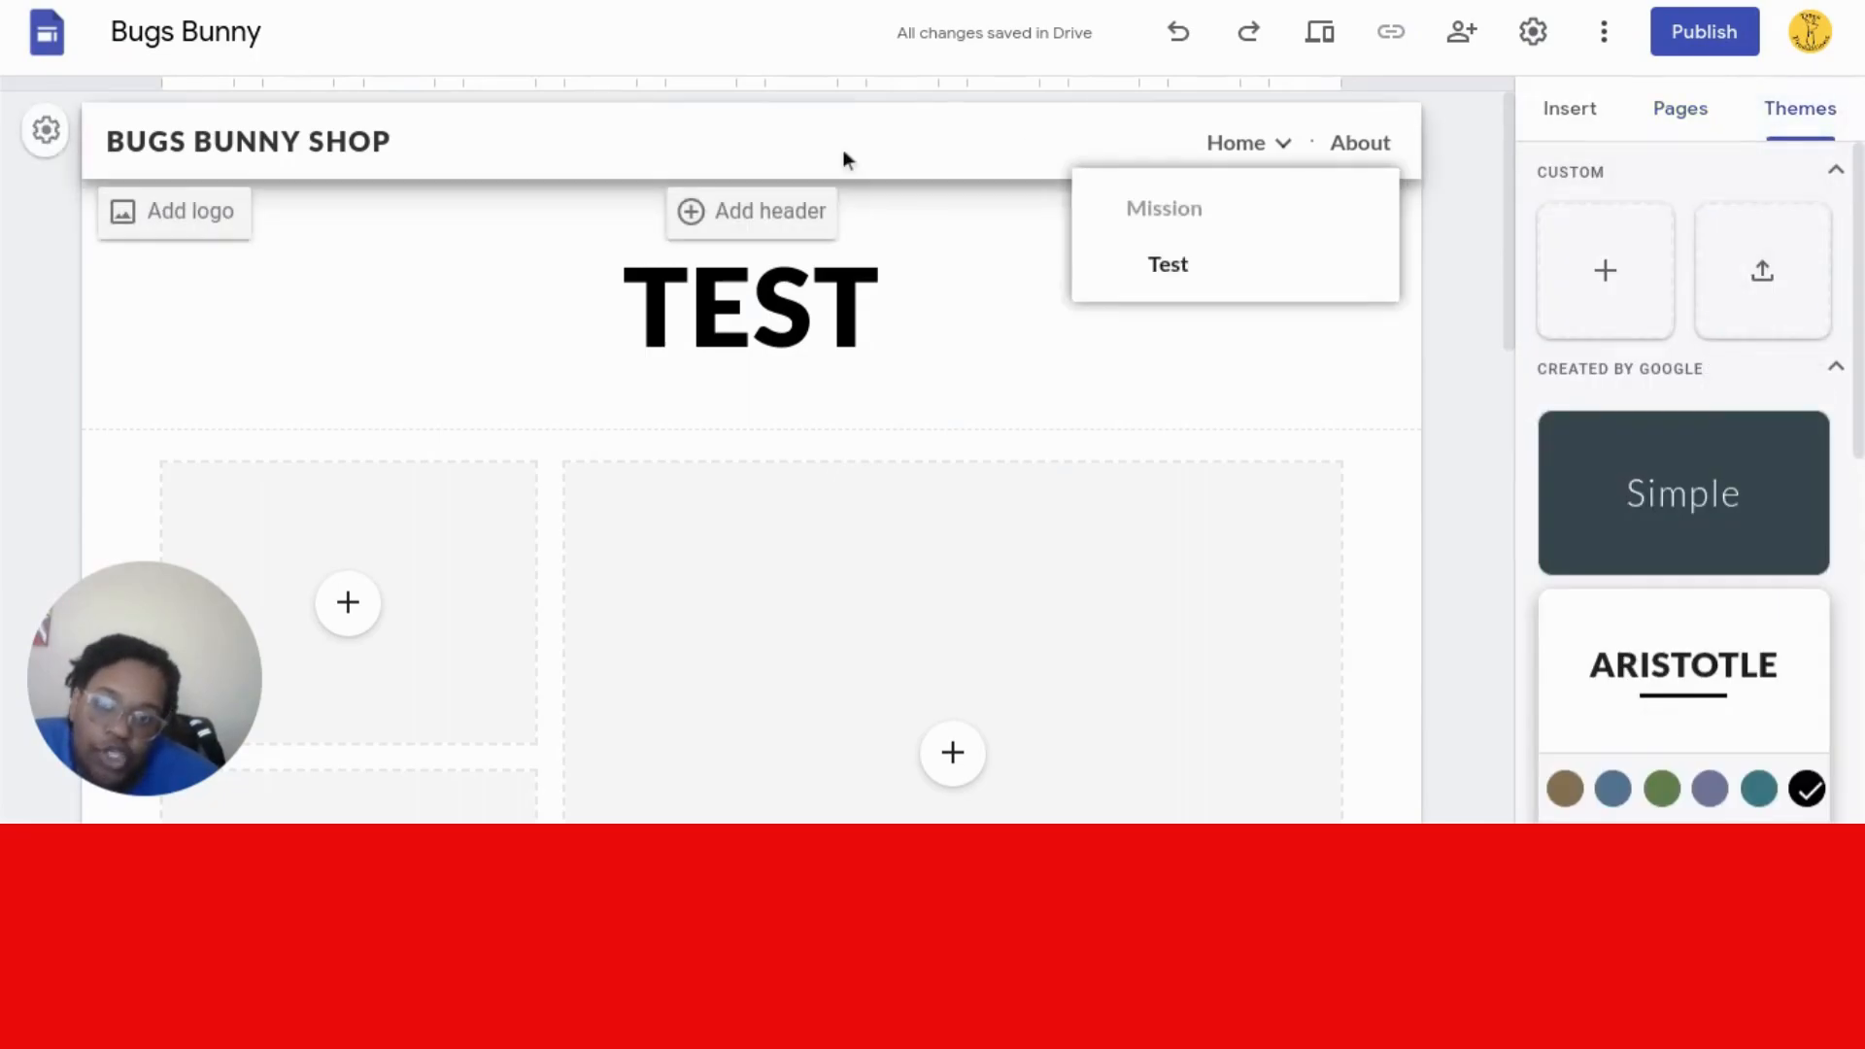
left_click(308, 142)
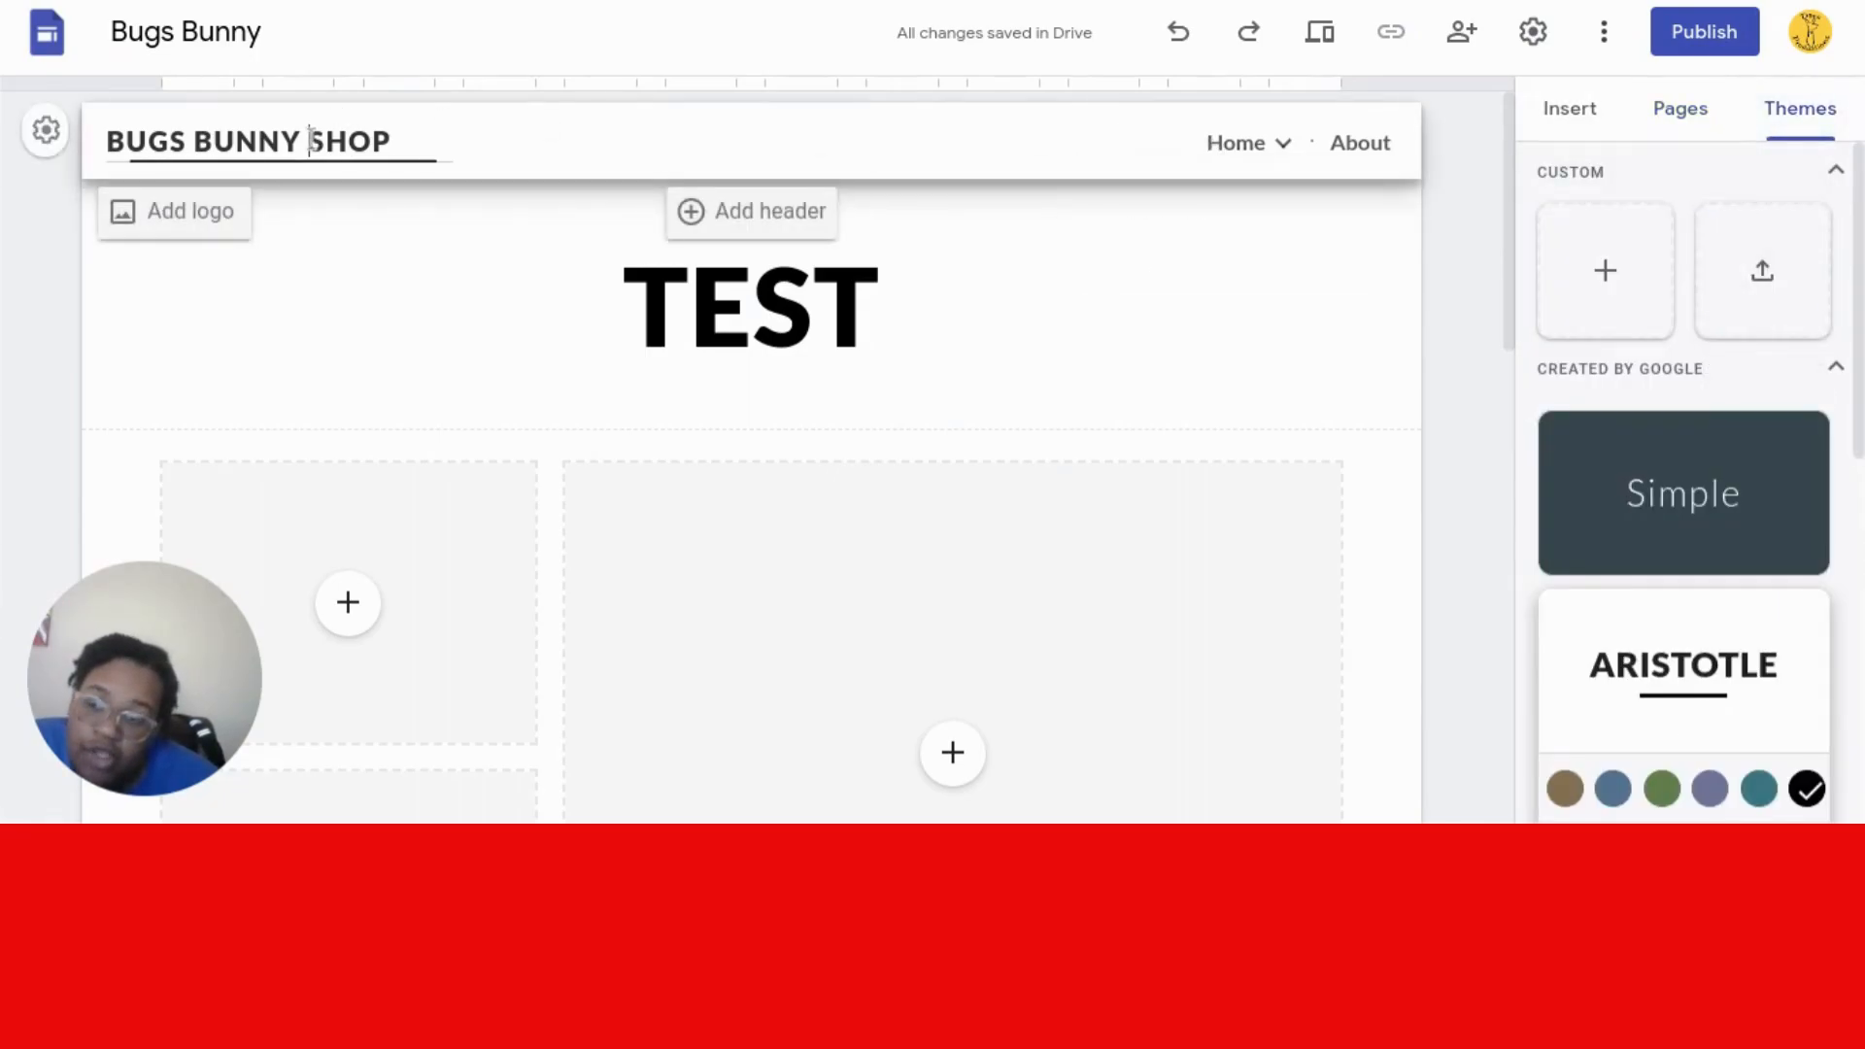
left_click(1230, 147)
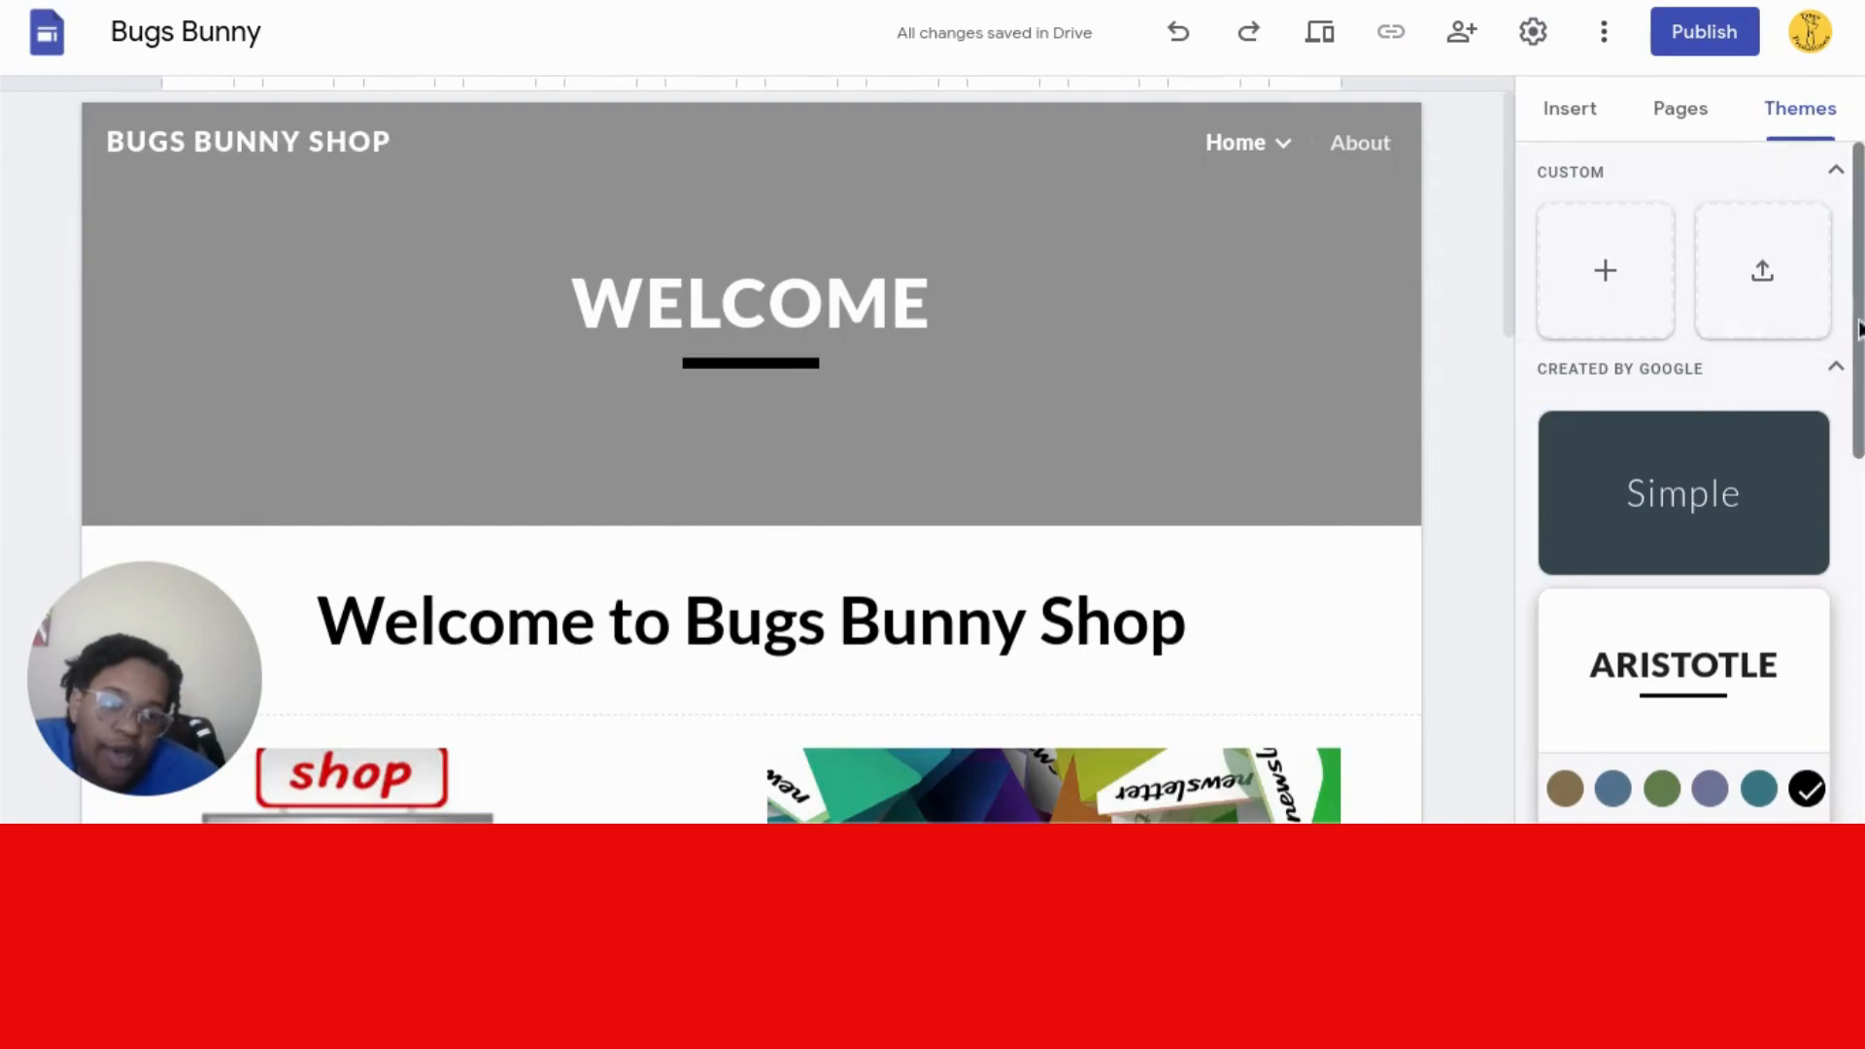
left_click_drag(1857, 328, 1853, 588)
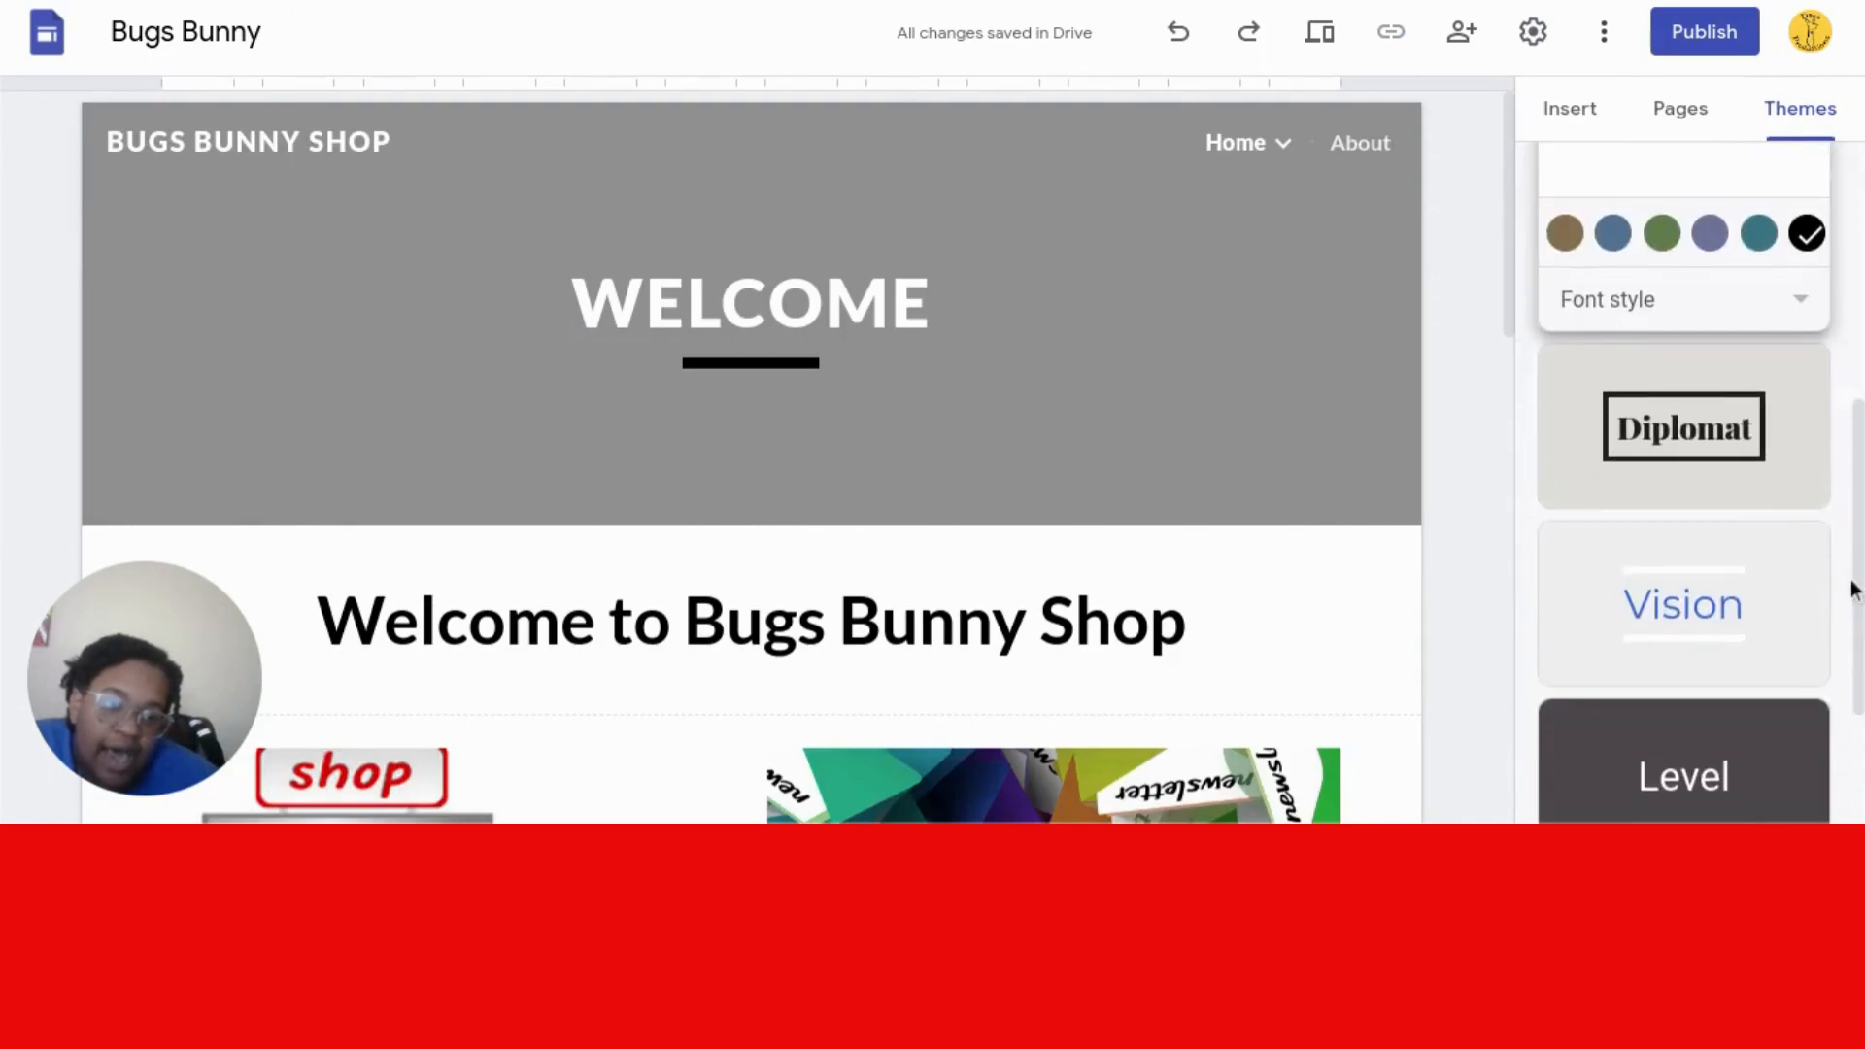
left_click(1644, 476)
- Browse the Diplomat font styles and the more-options menu, then scroll the Home page
left_click(1644, 475)
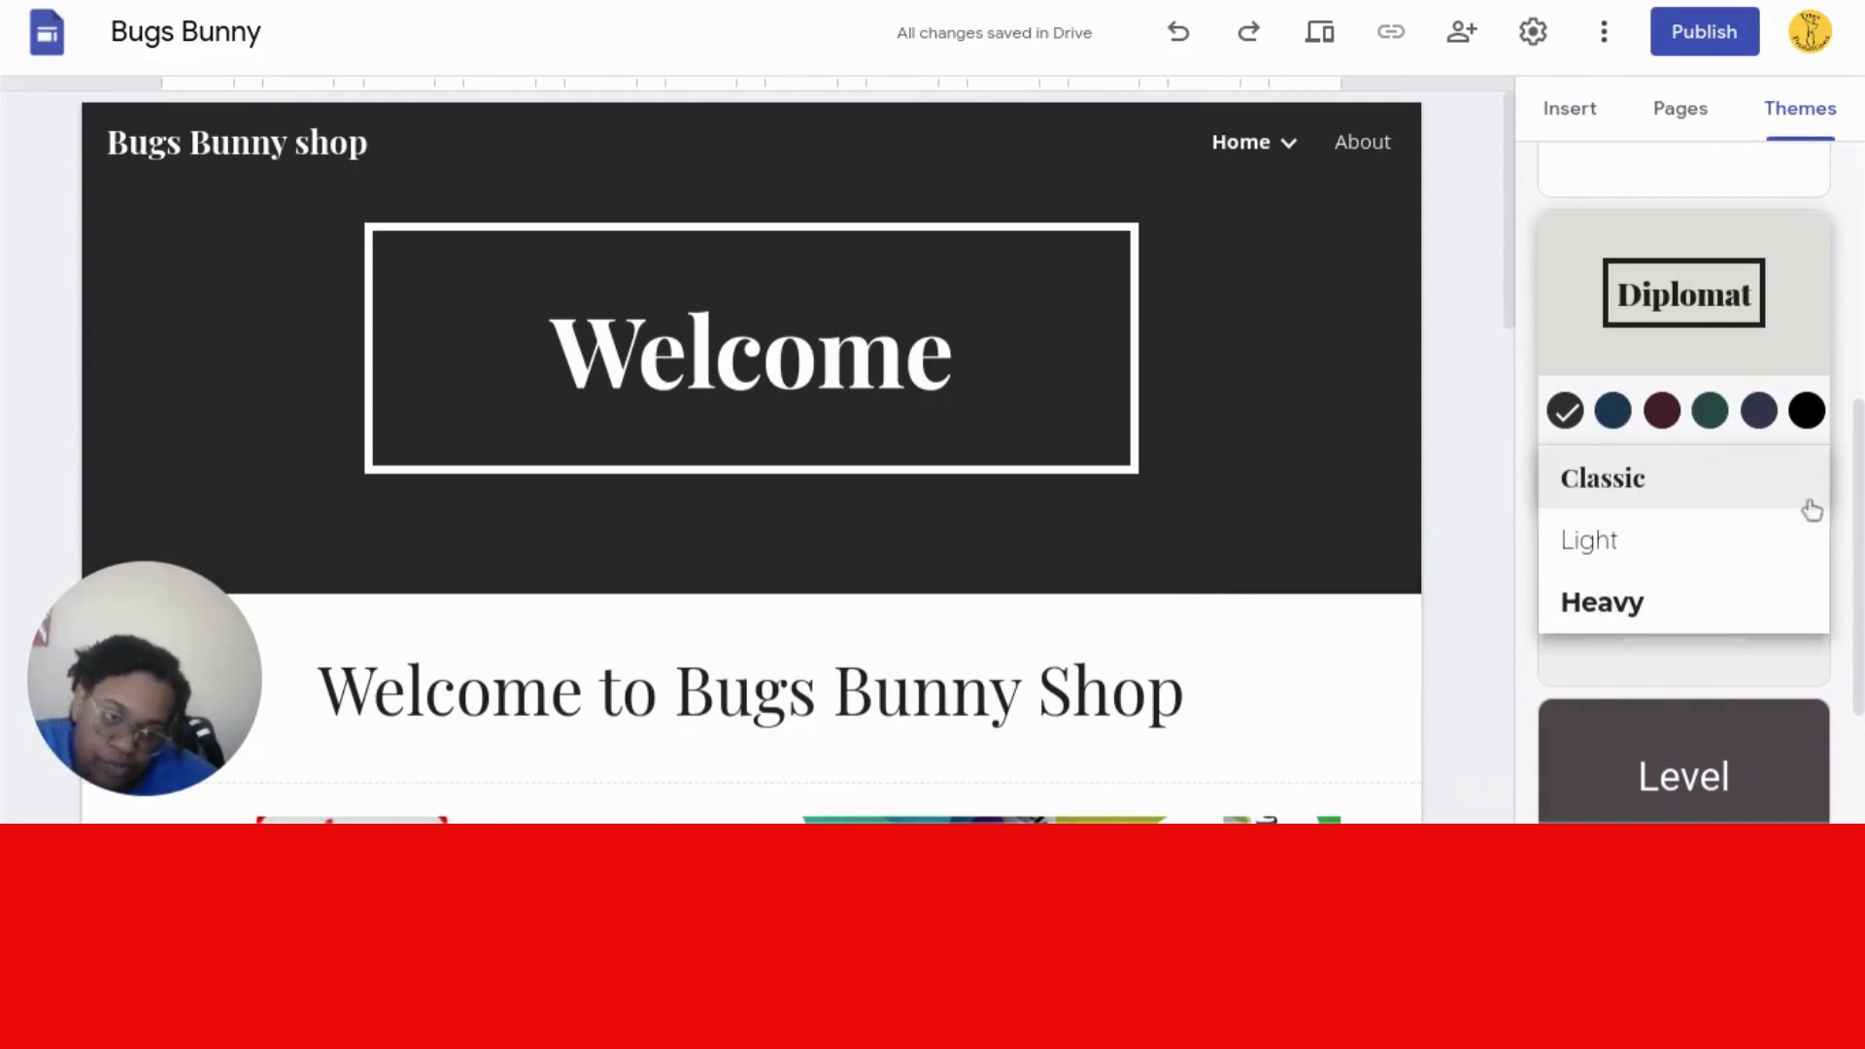
left_click(1841, 509)
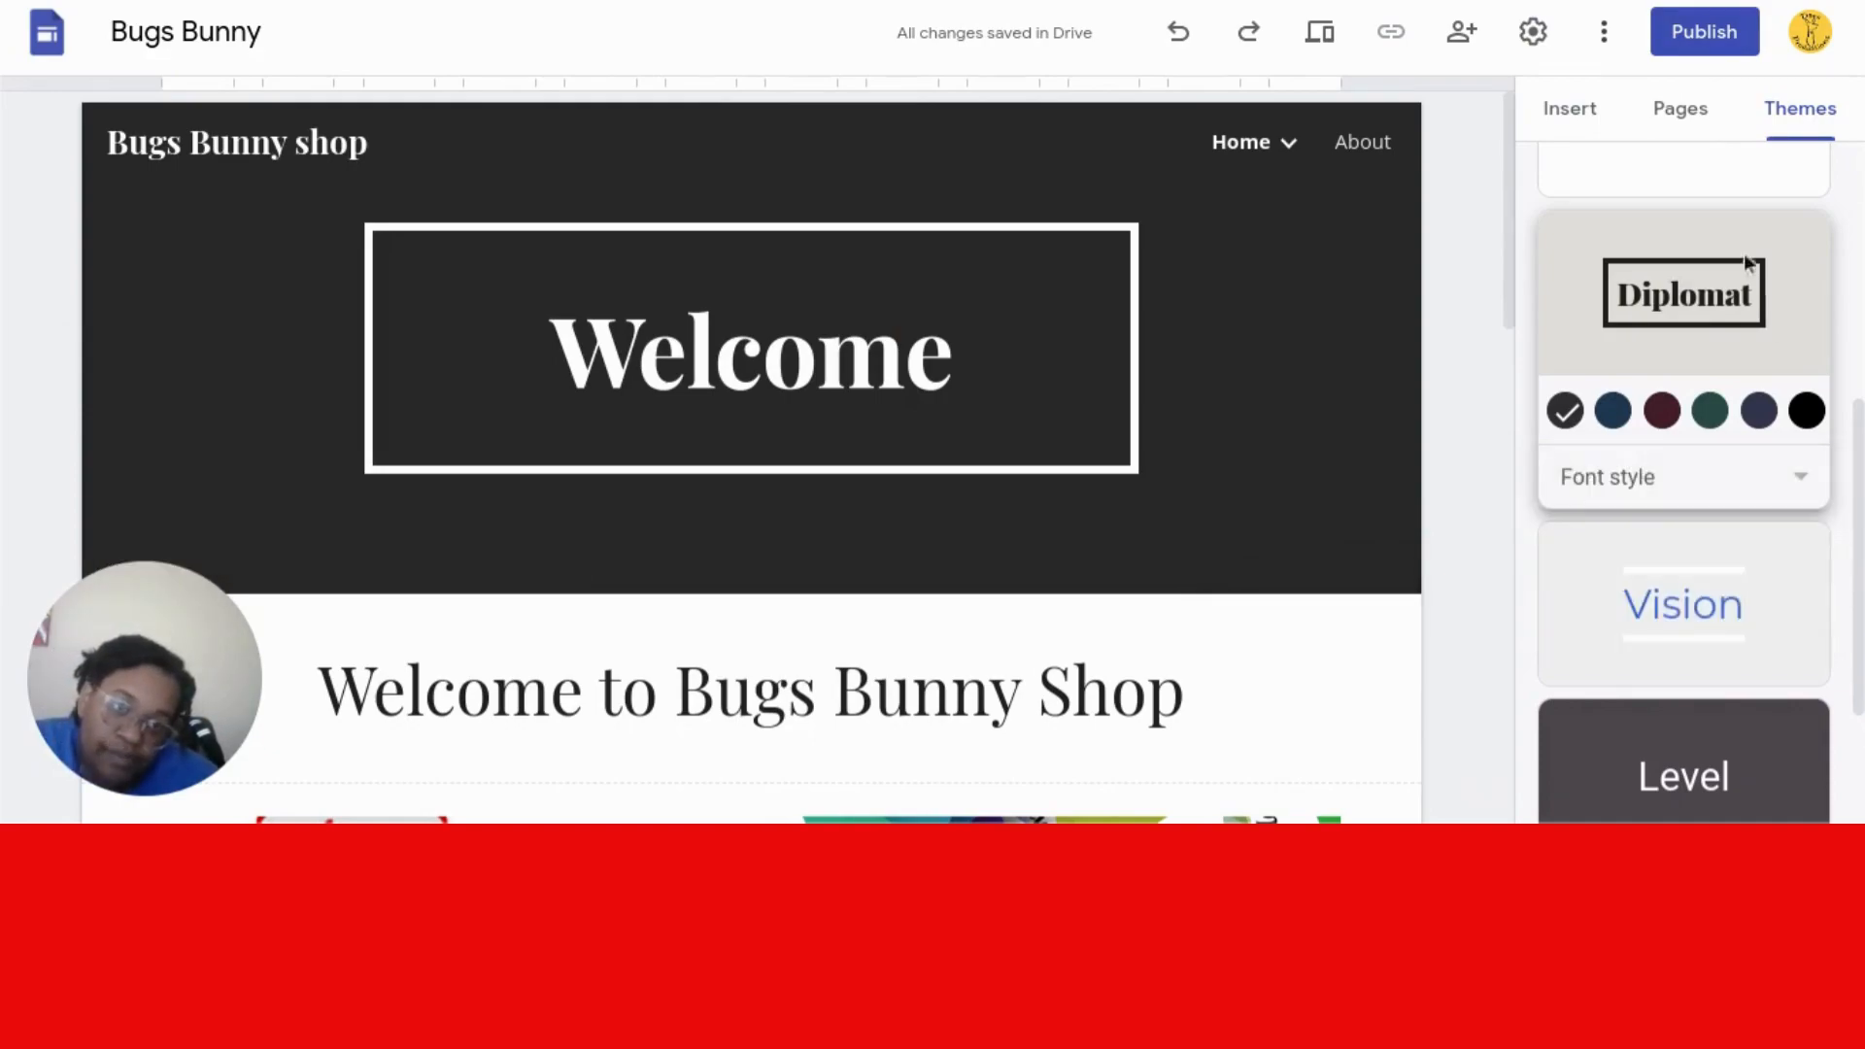
left_click(1603, 39)
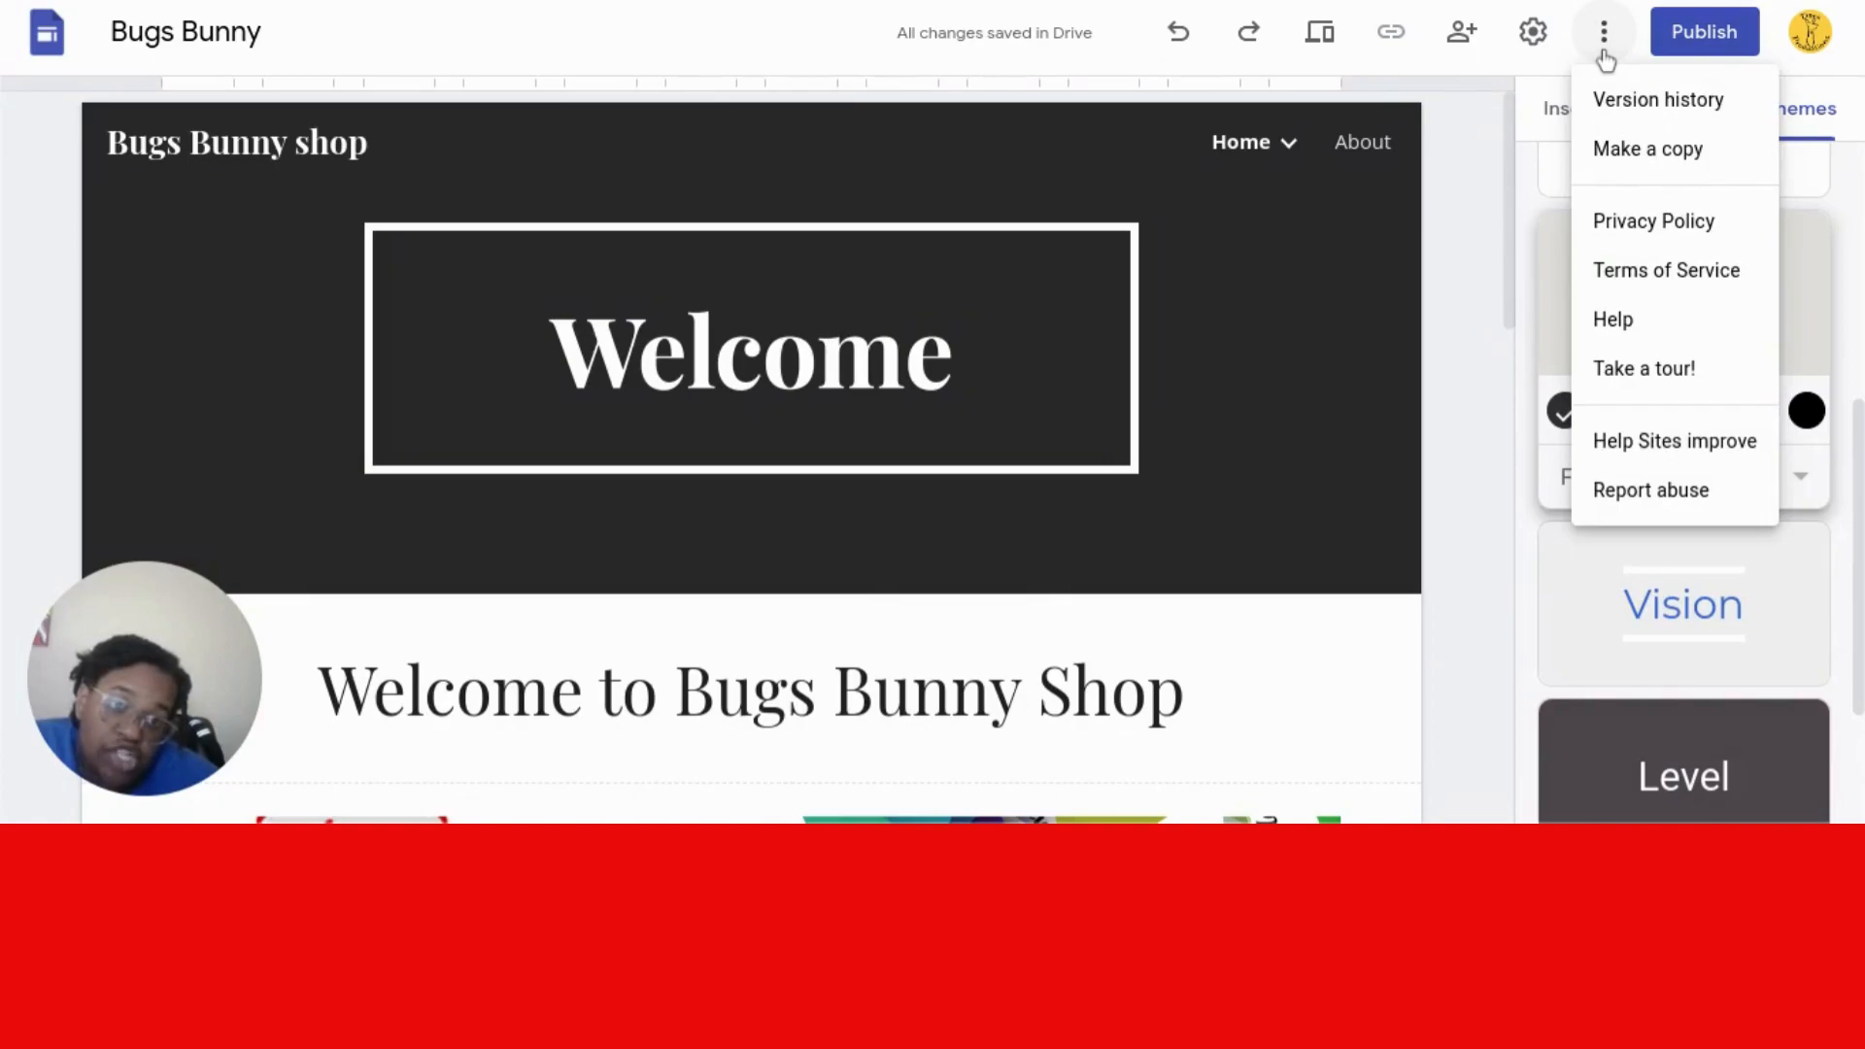
left_click(1492, 171)
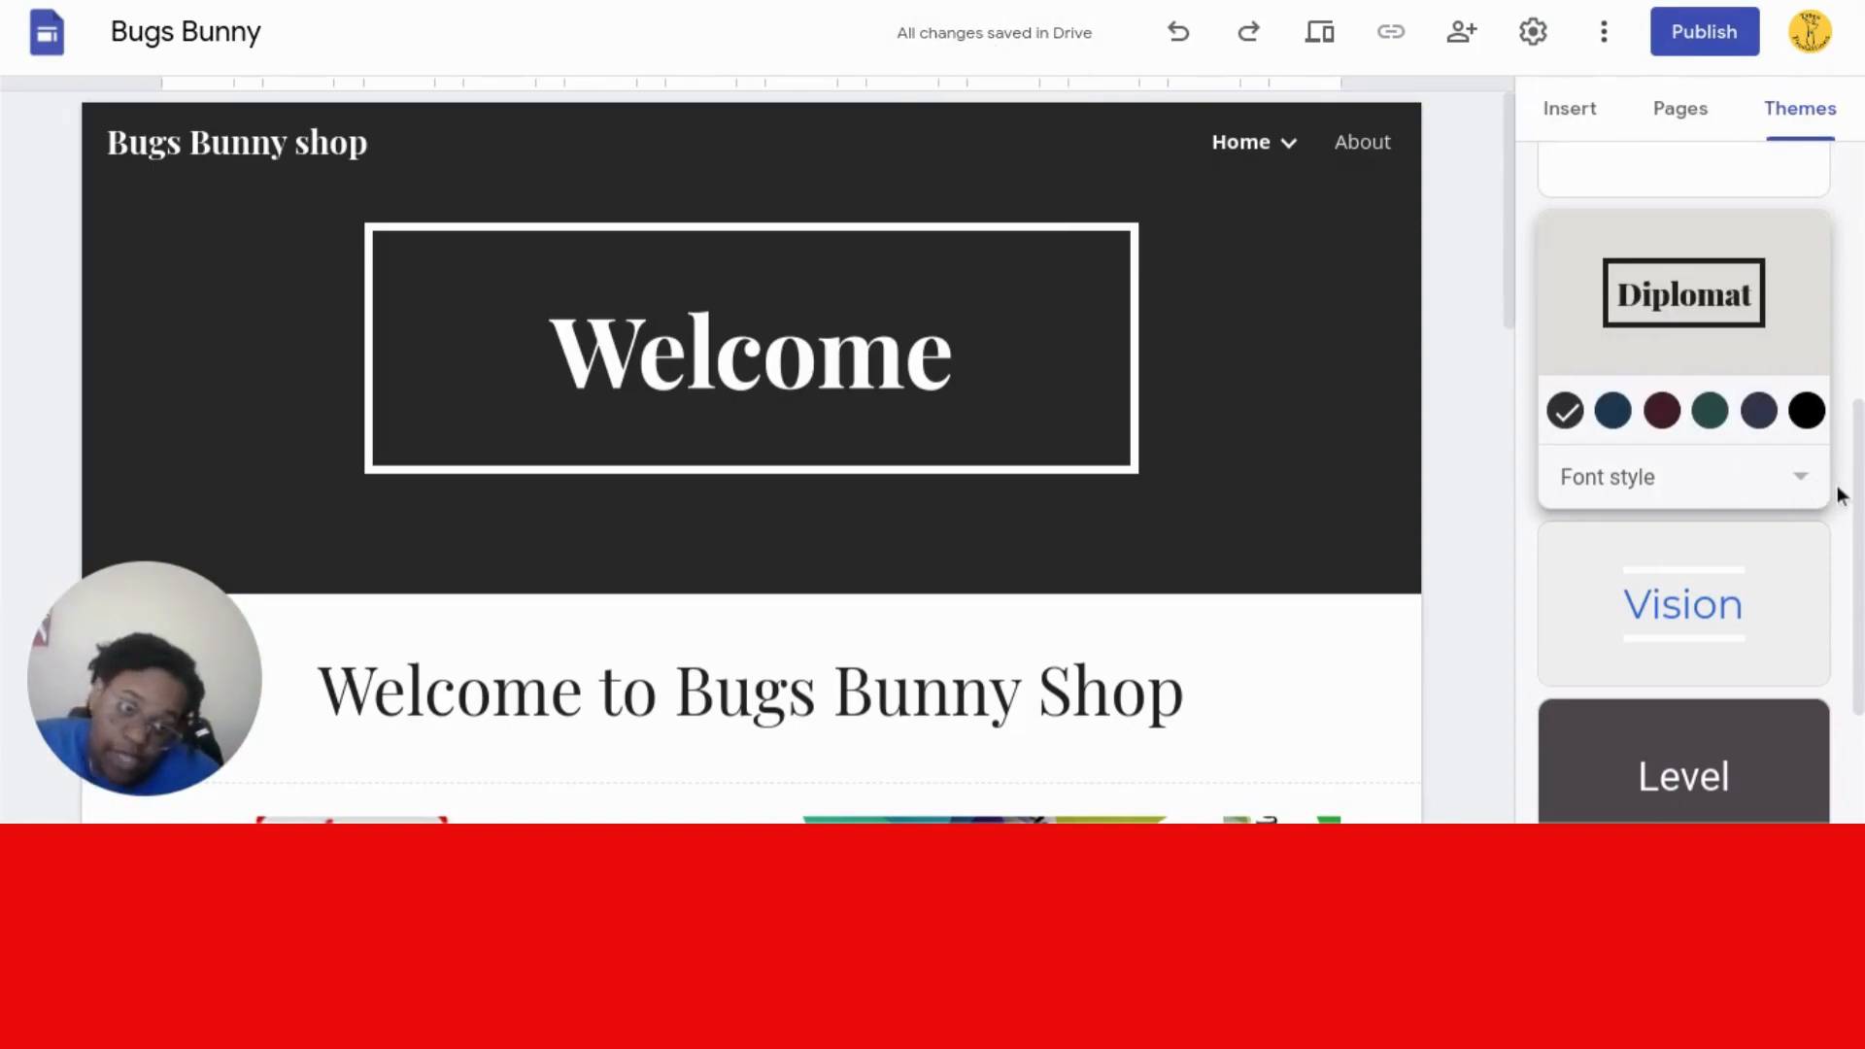
left_click_drag(1857, 500, 1857, 243)
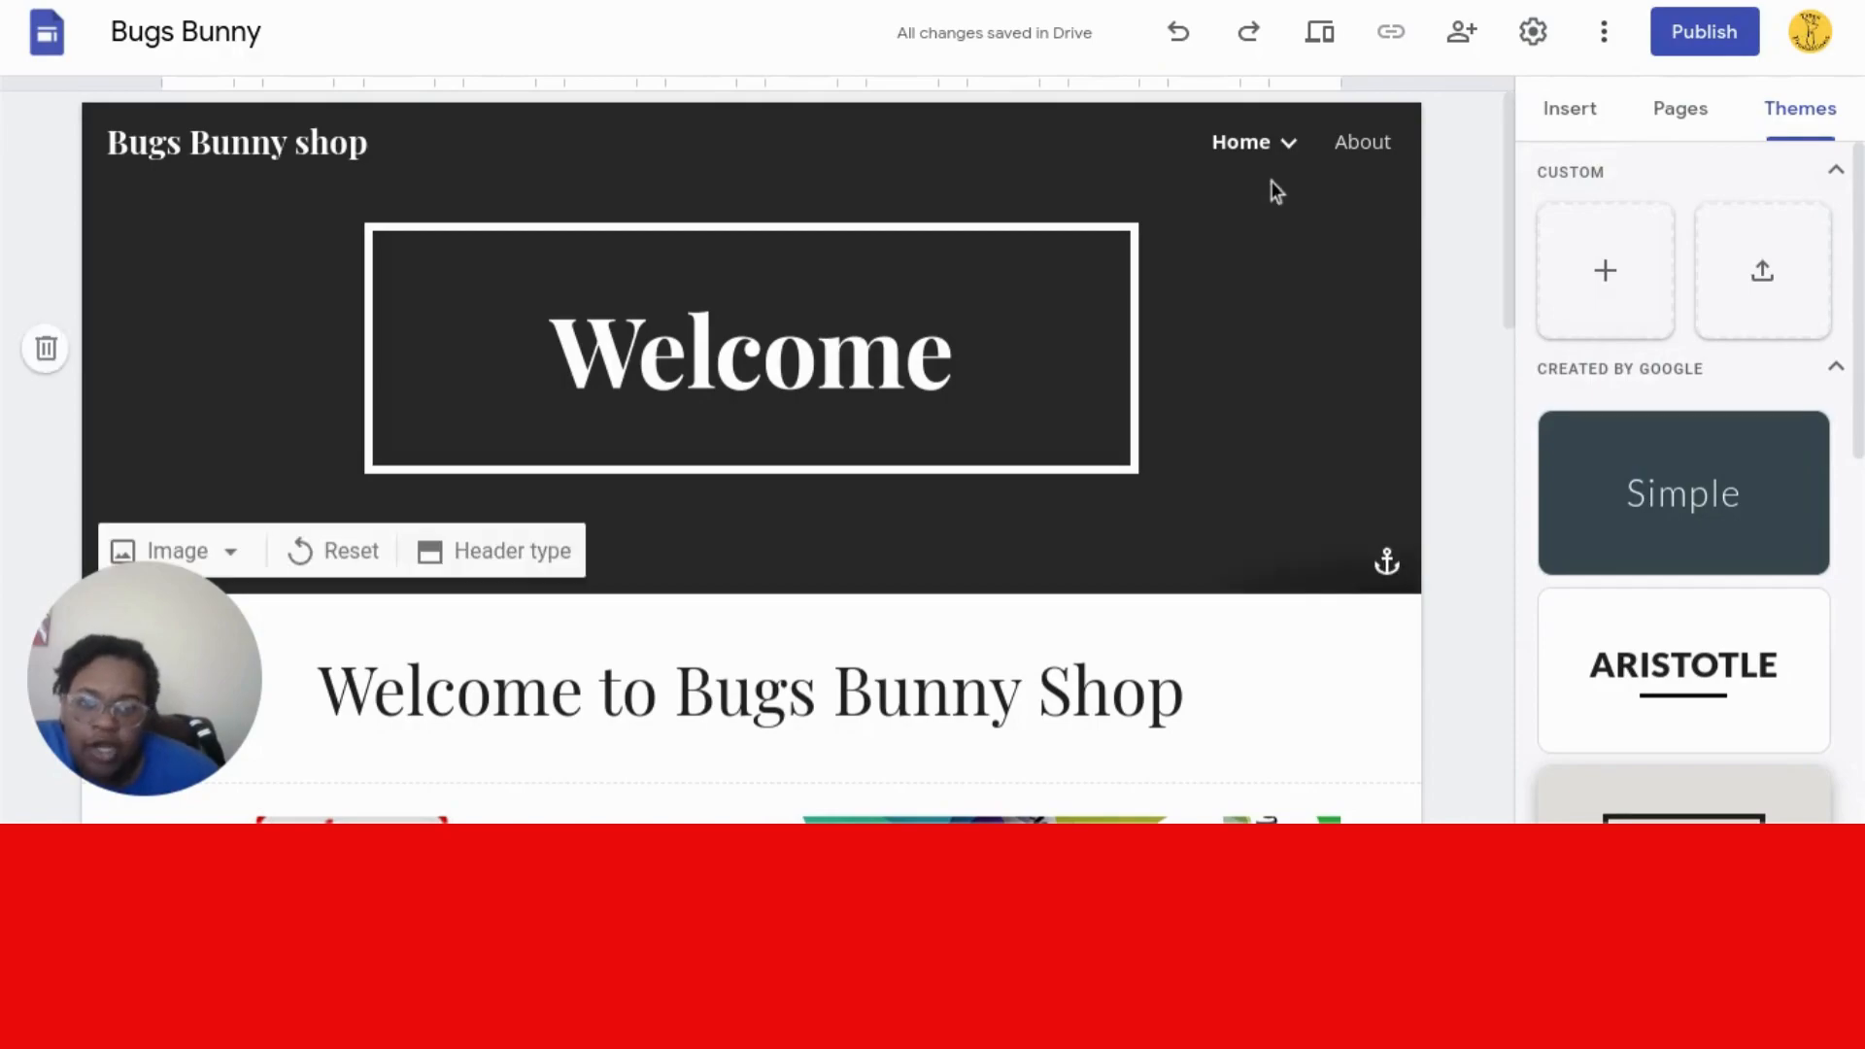
mouse_move(1255, 350)
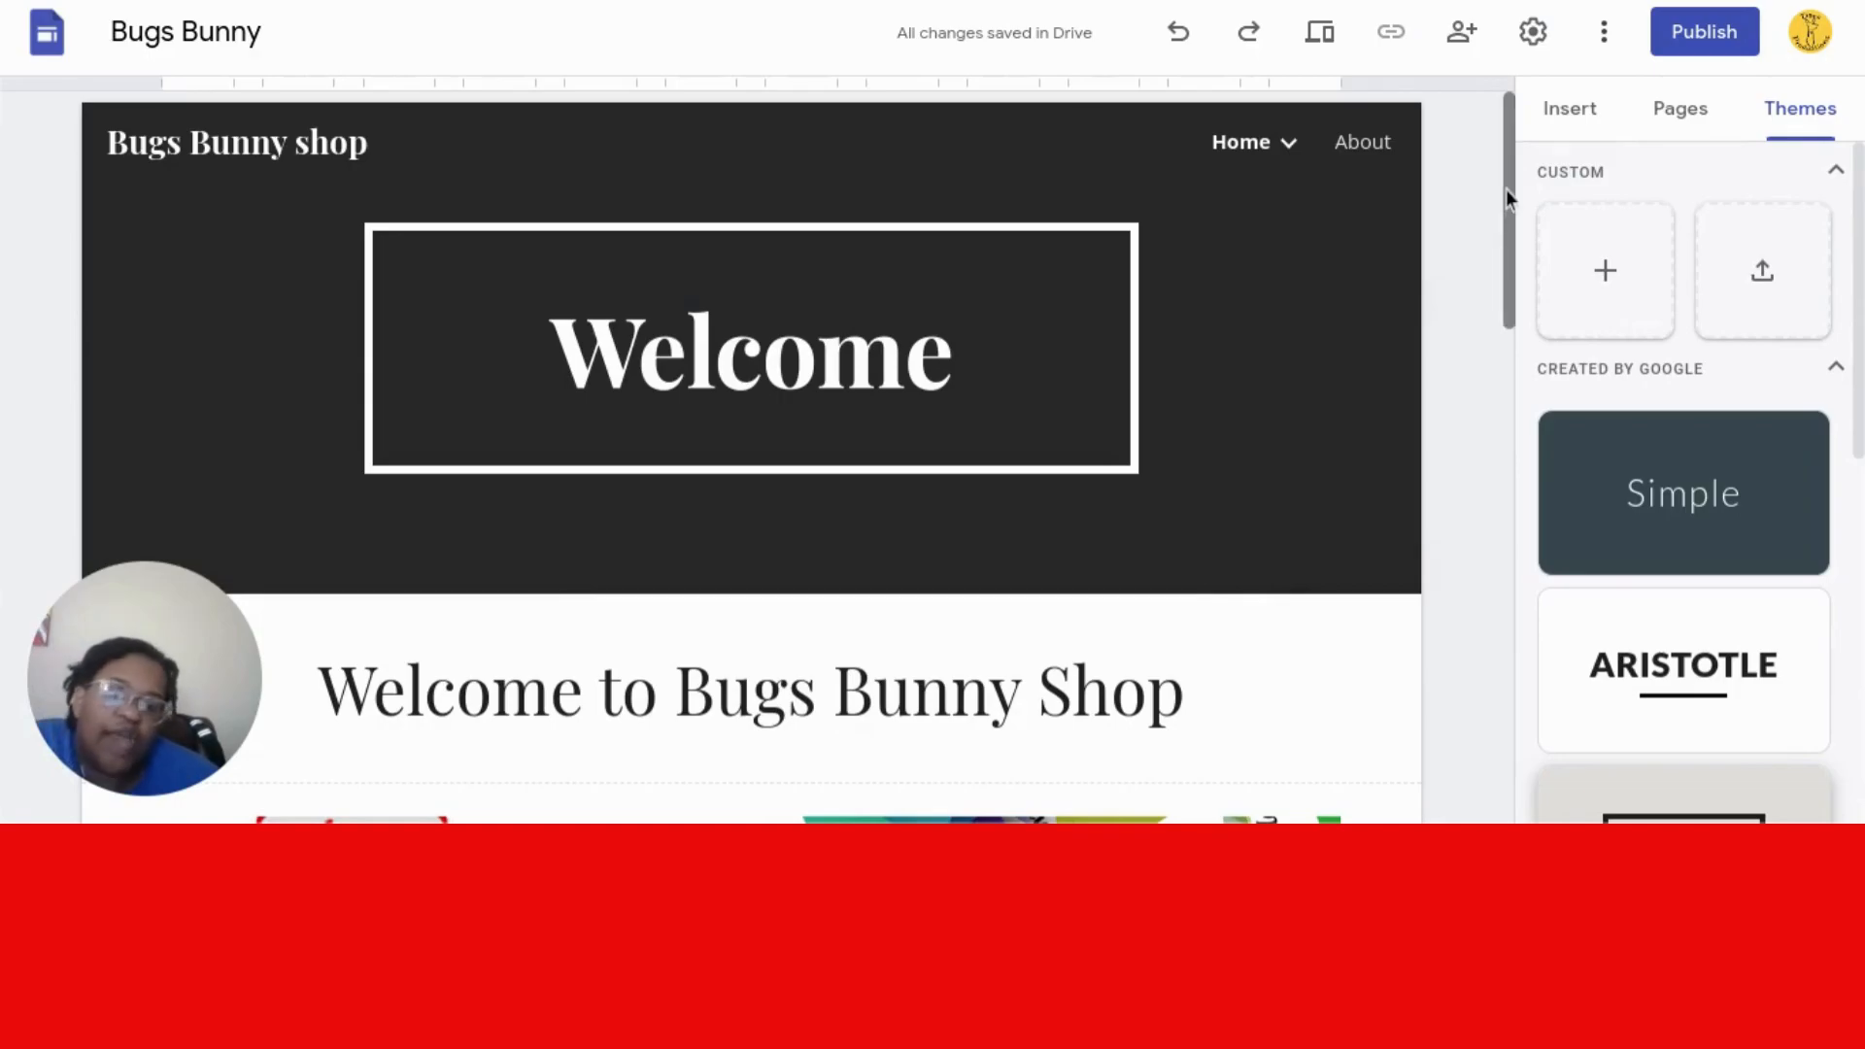
left_click(1688, 44)
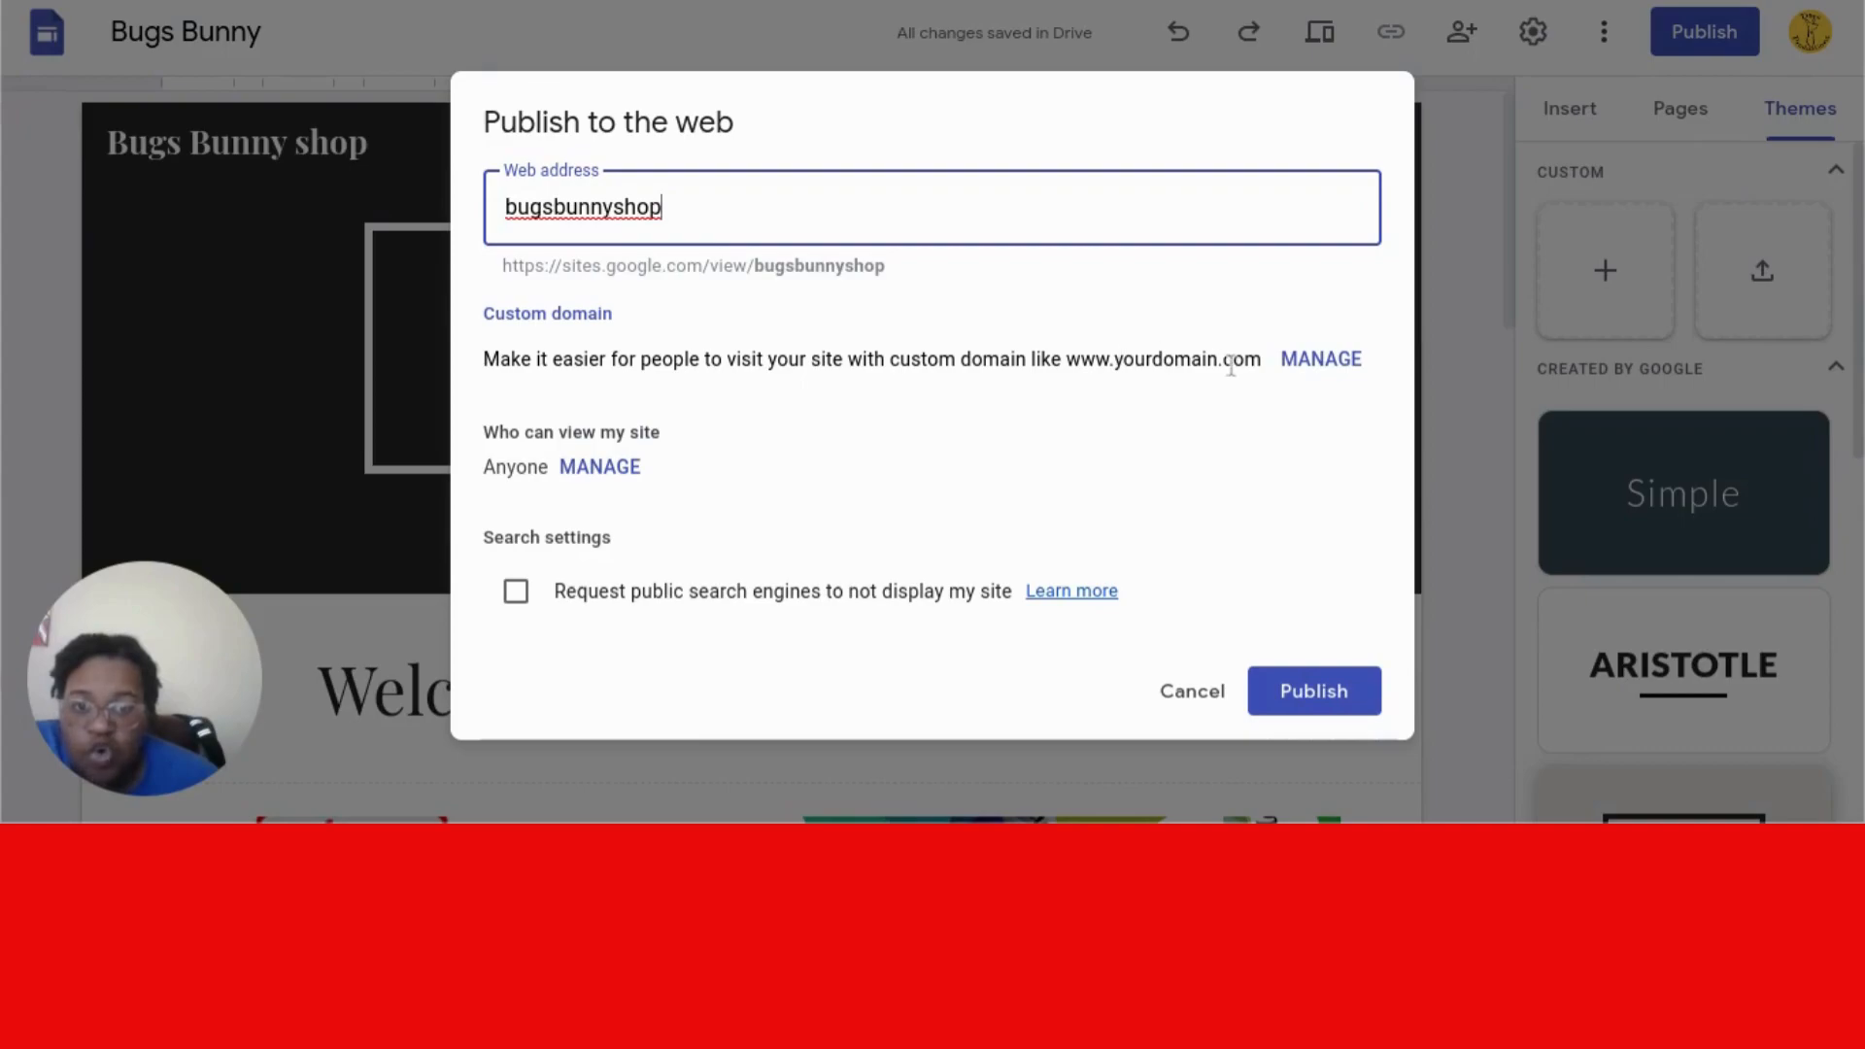
left_click(1309, 370)
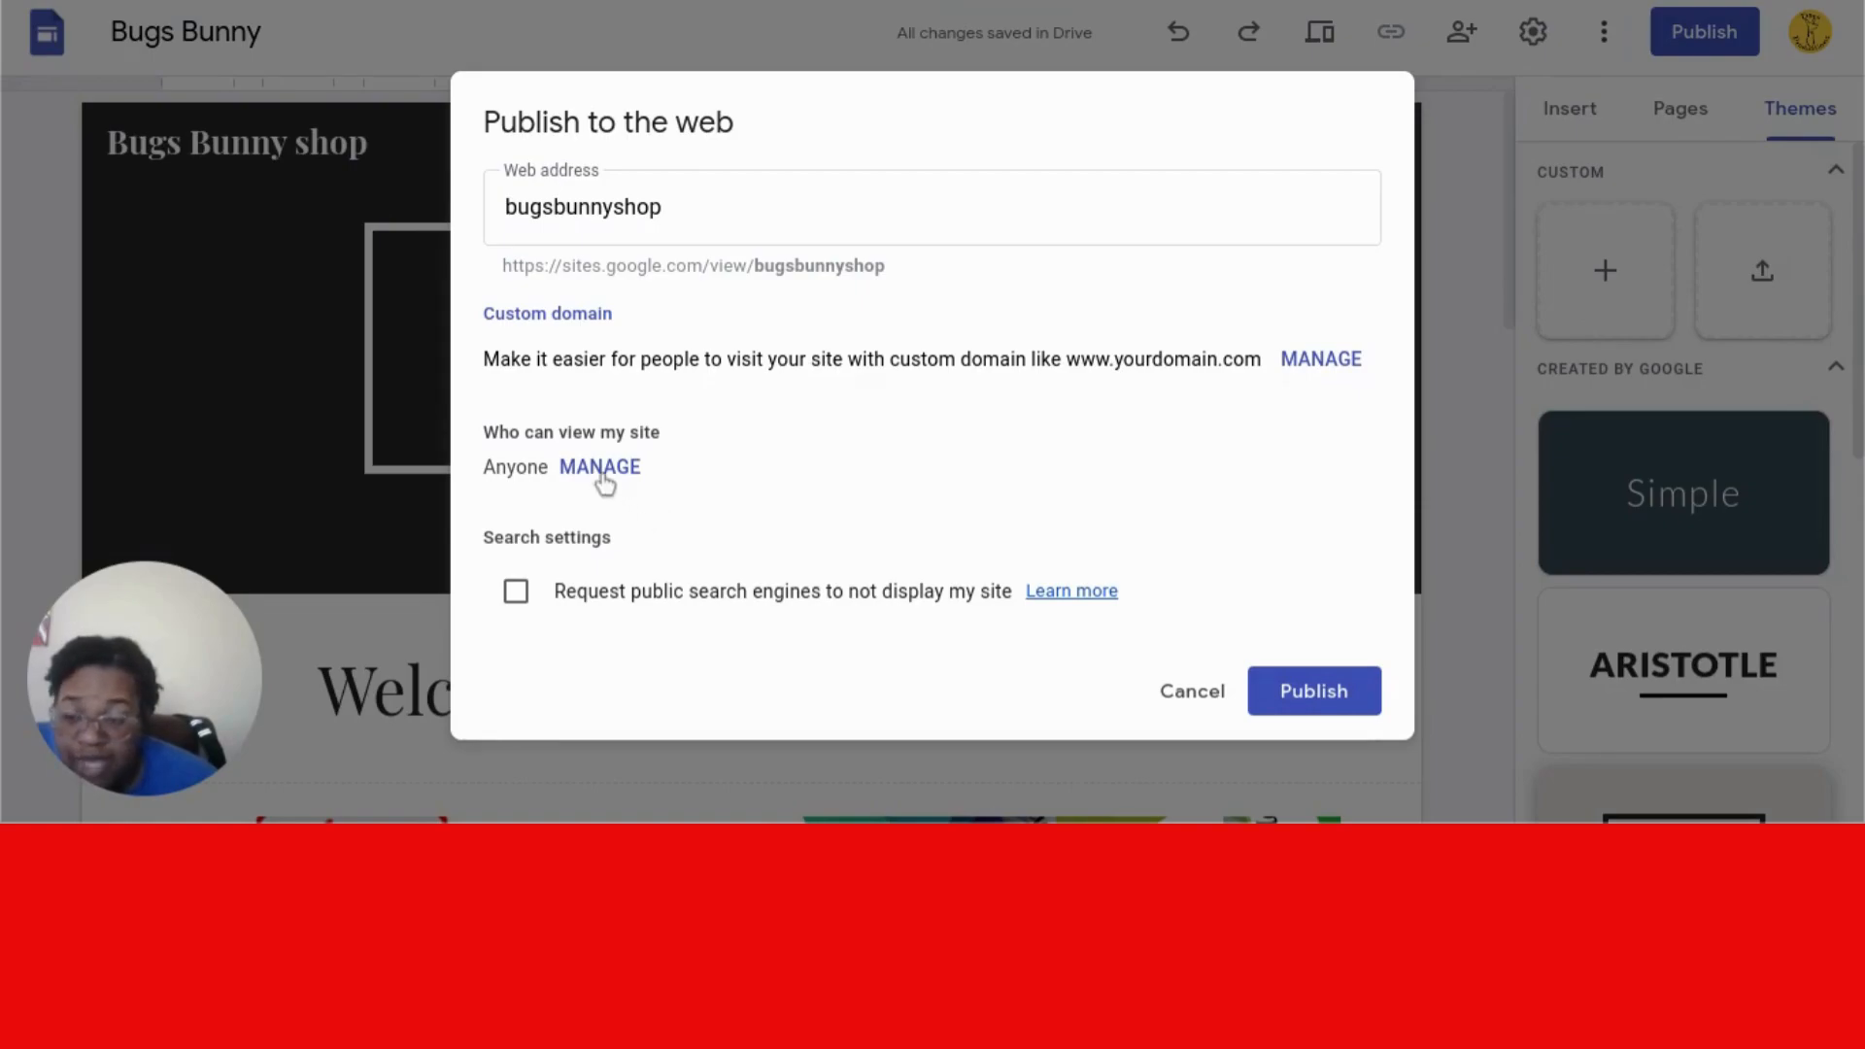
left_click(1193, 693)
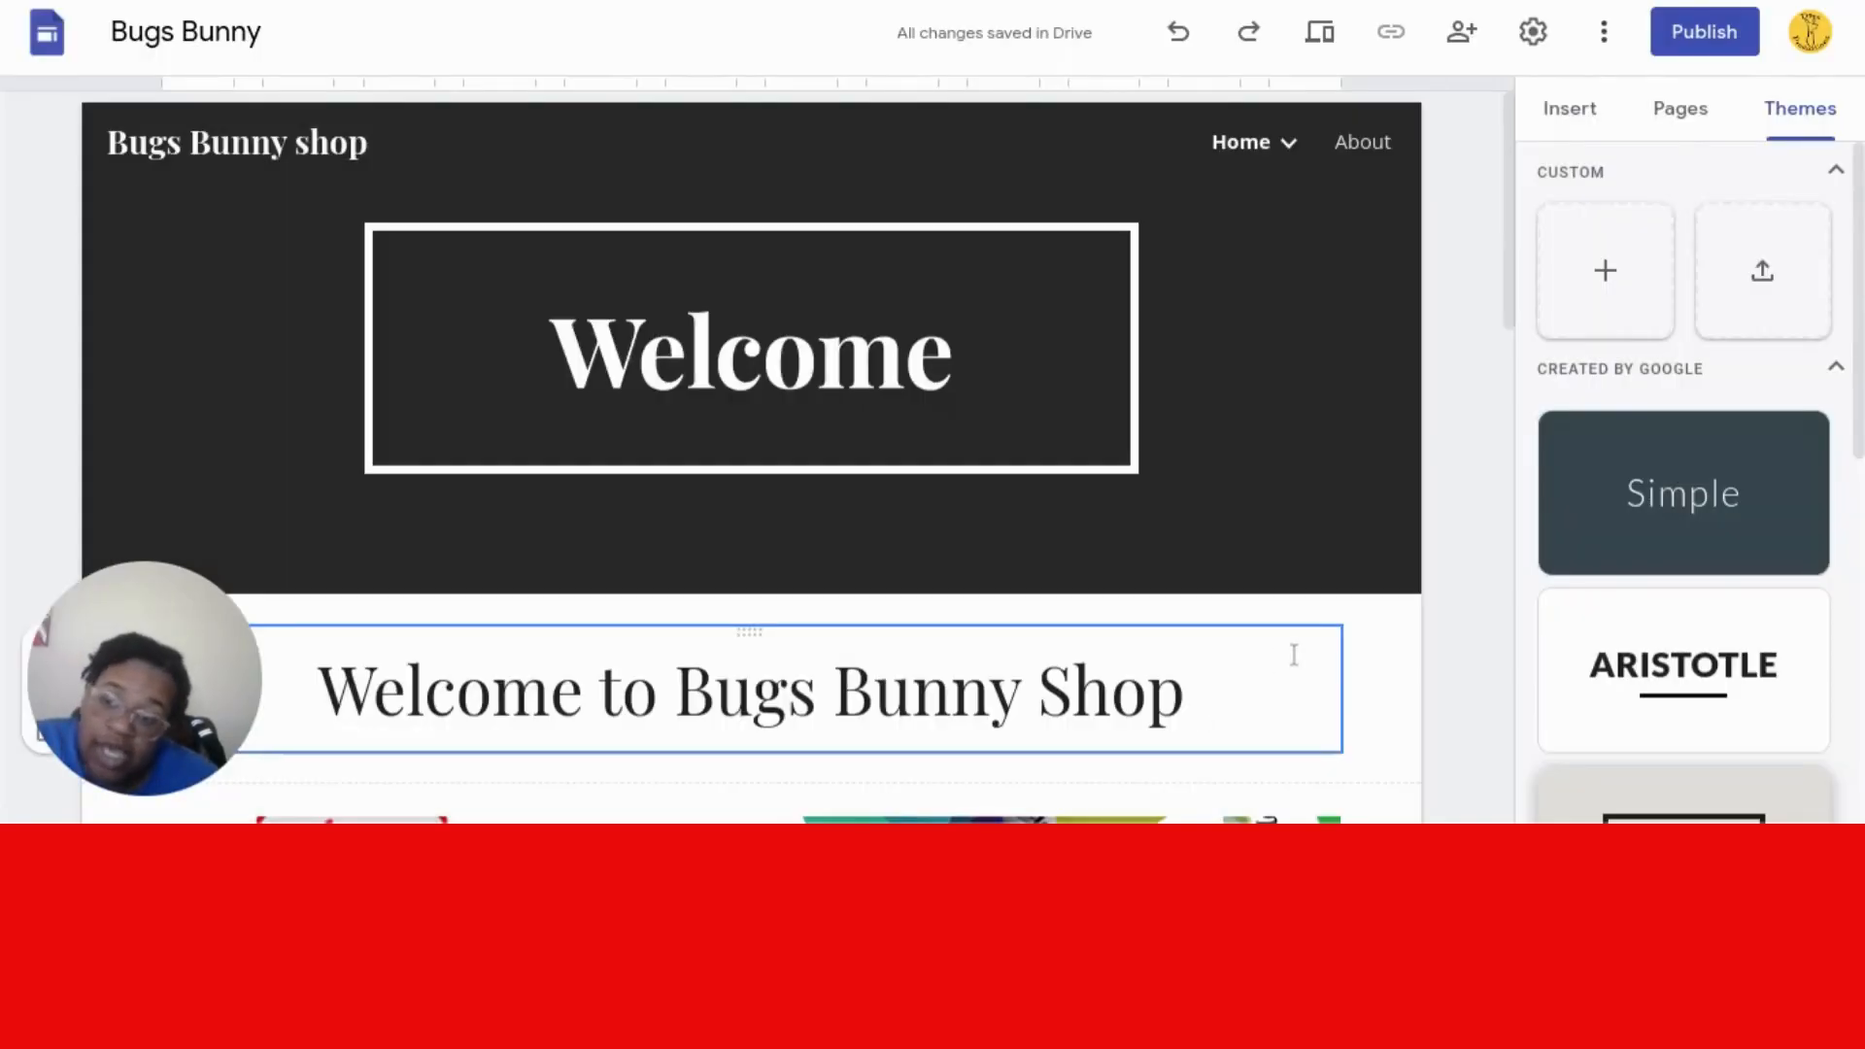